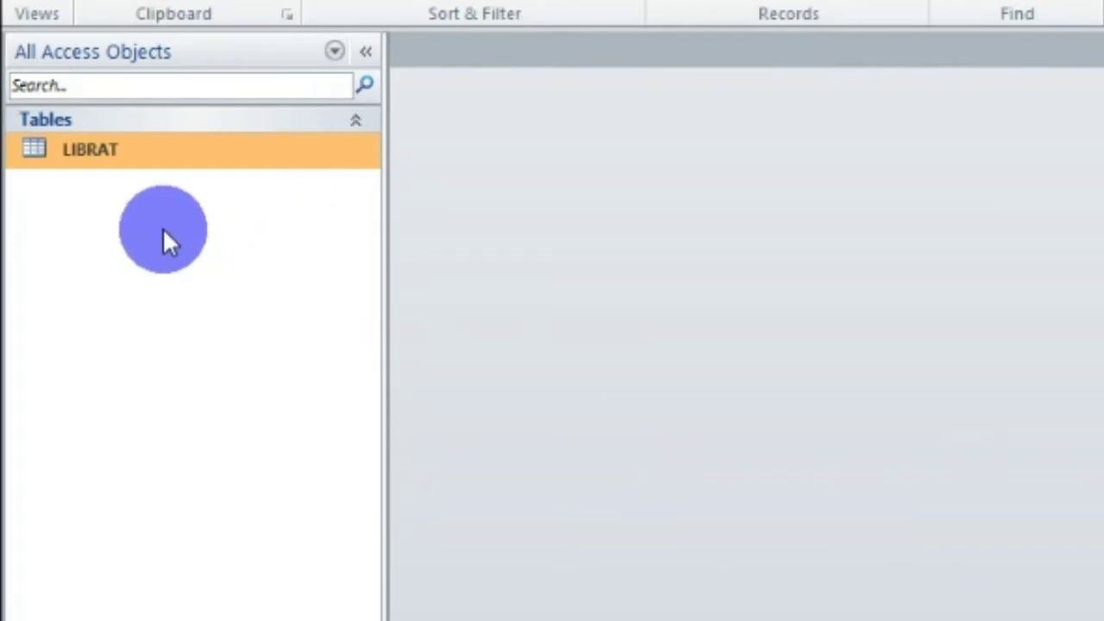
Step: Open the LIBRAT table to view its book records, and close it again
double_click(115, 155)
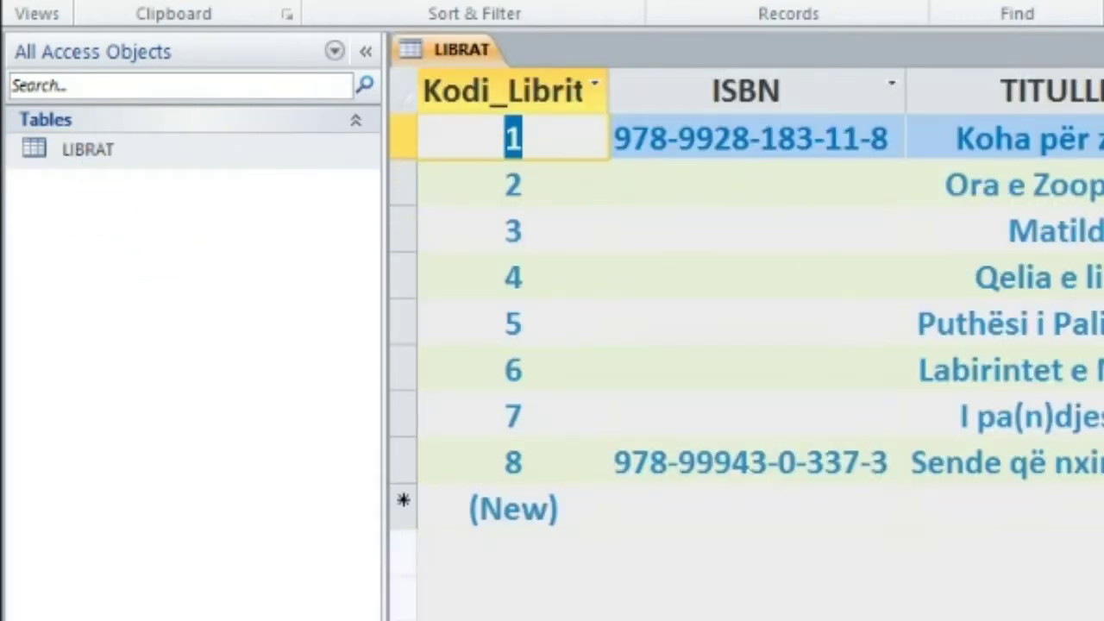
key(ctrl+w)
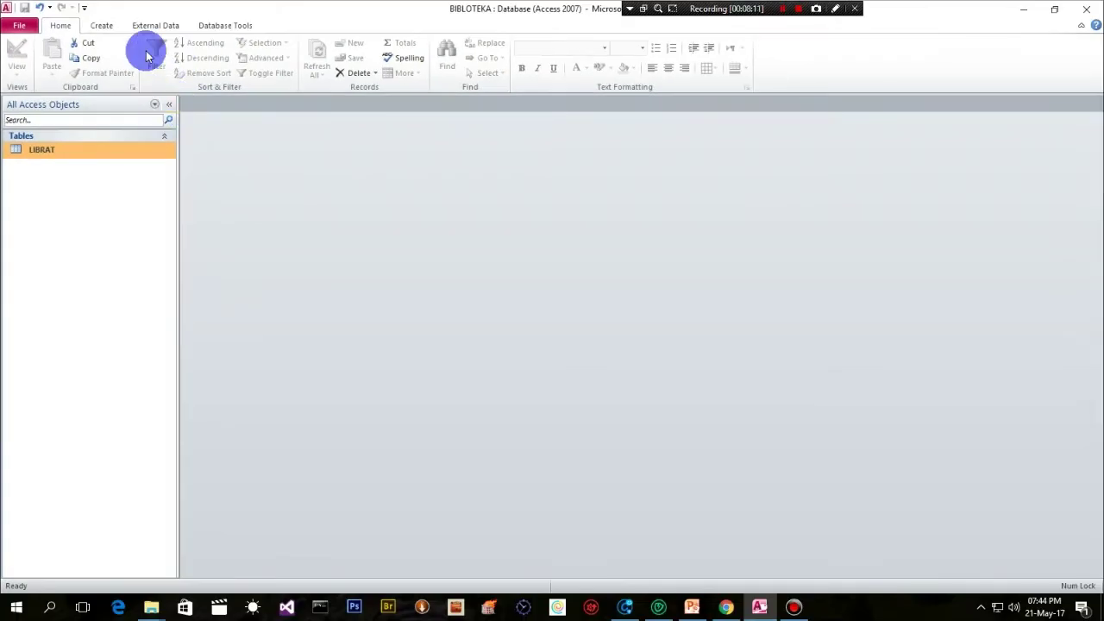
Step: Create a new table in Design View with a first field named KKodi of data type AutoNumber
click(101, 26)
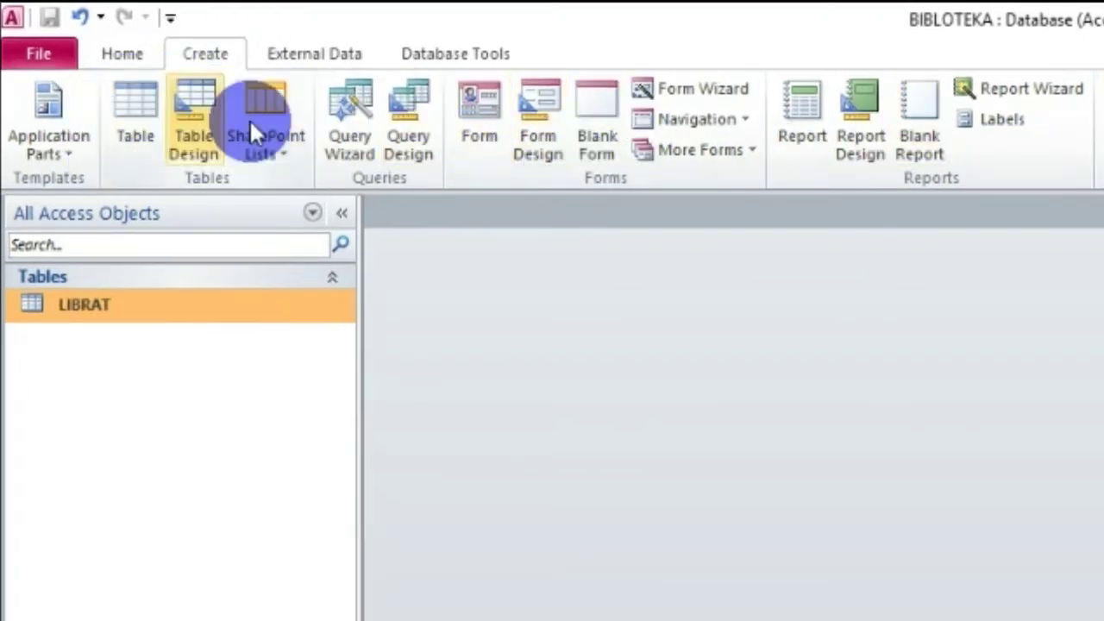
click(190, 88)
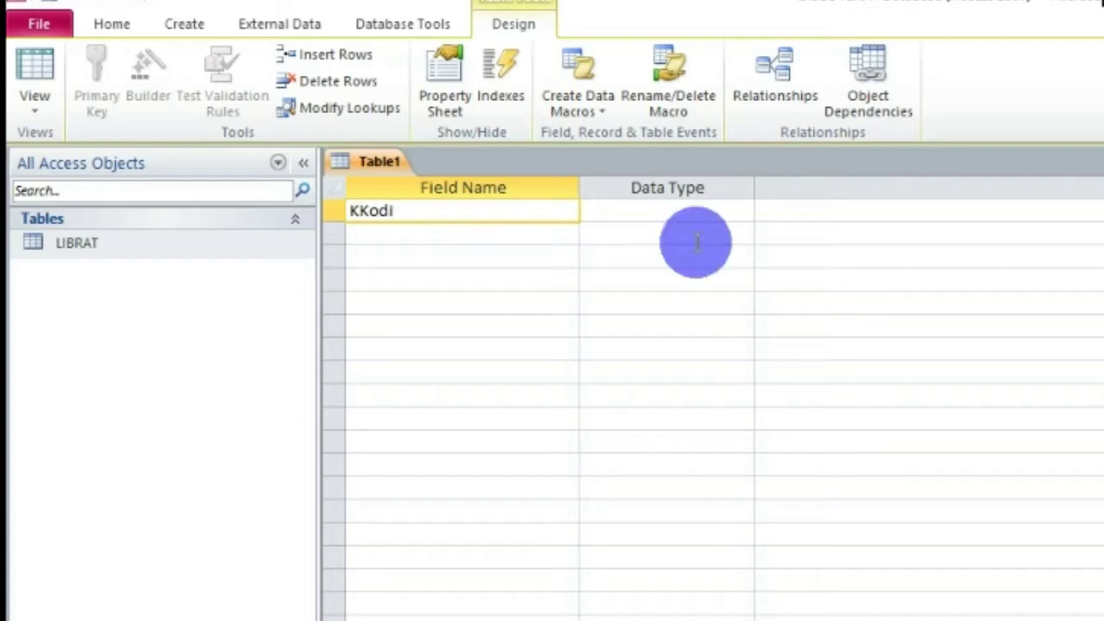
click(709, 211)
click(741, 211)
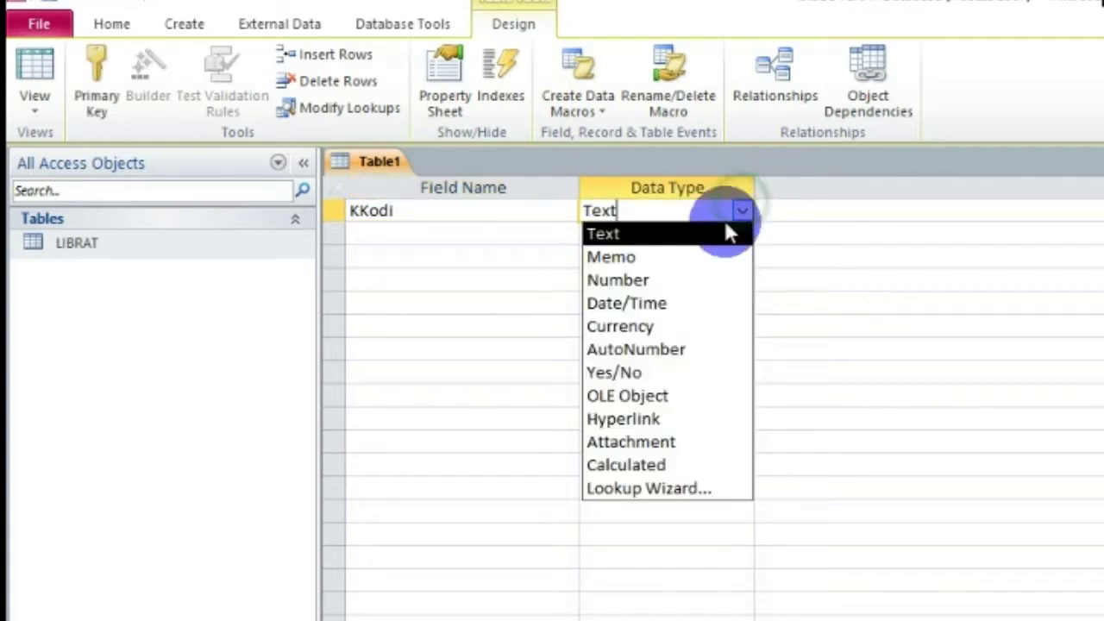
click(665, 347)
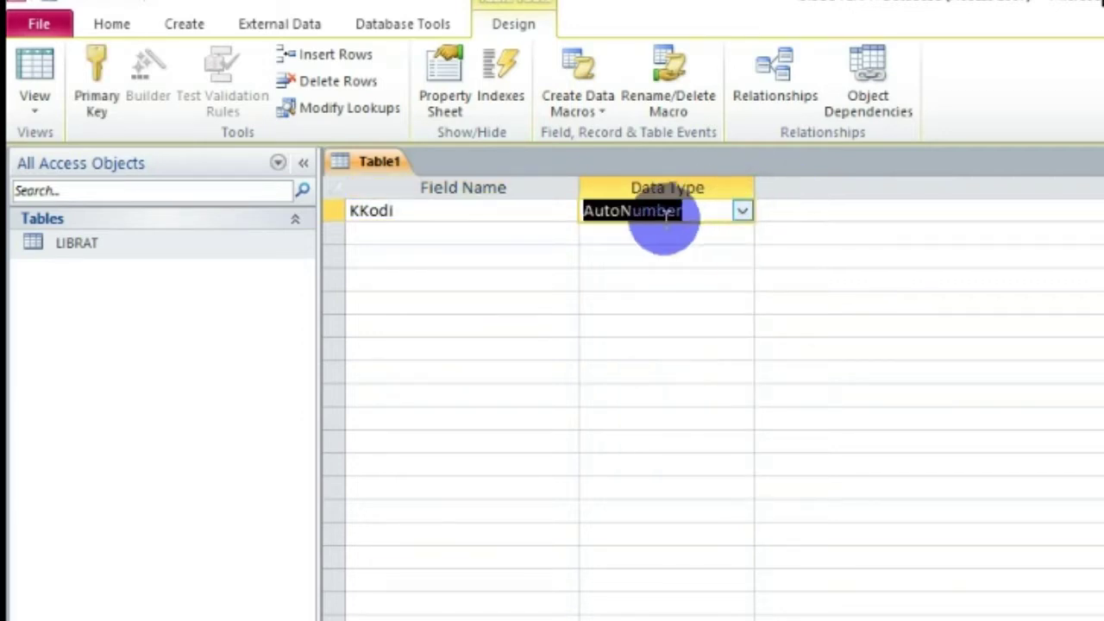
Step: Make the KKodi field the table's primary key
click(437, 213)
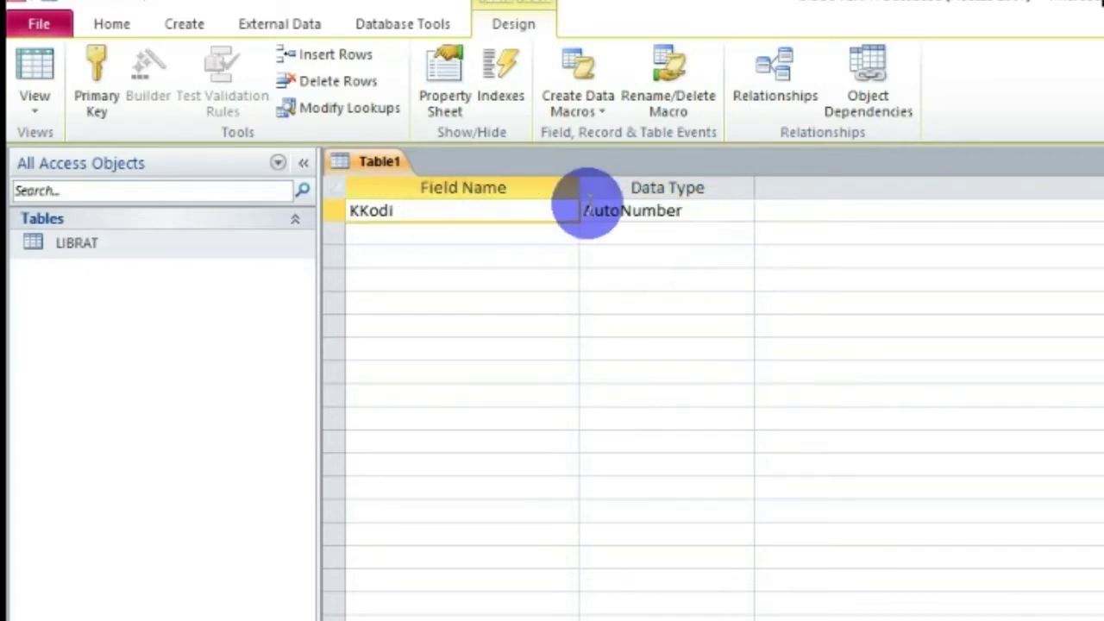
click(686, 216)
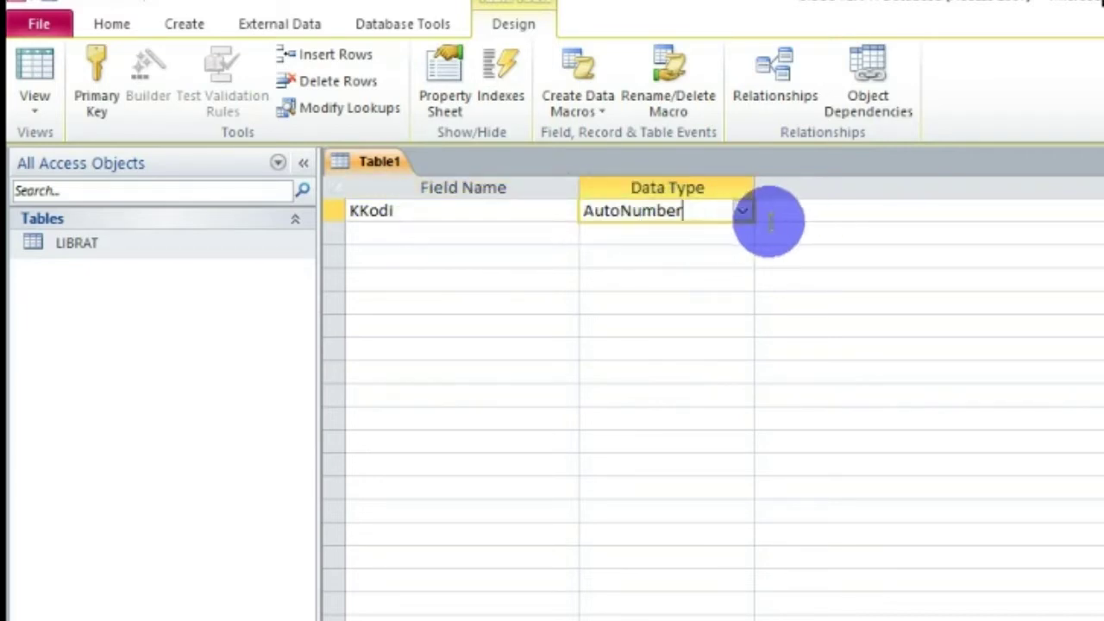
click(480, 214)
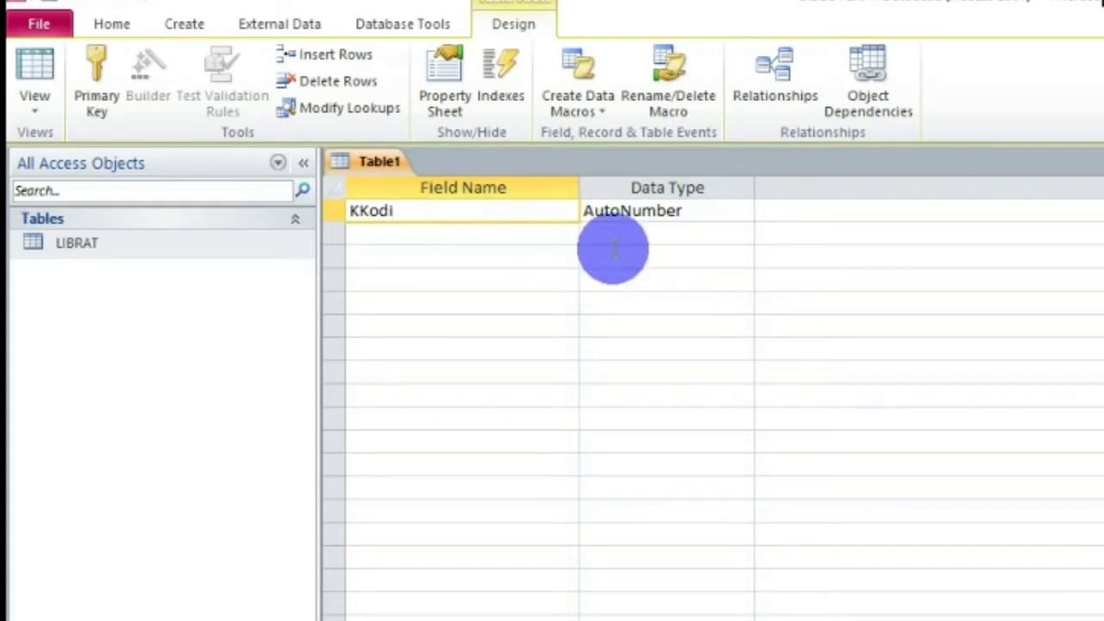
click(95, 60)
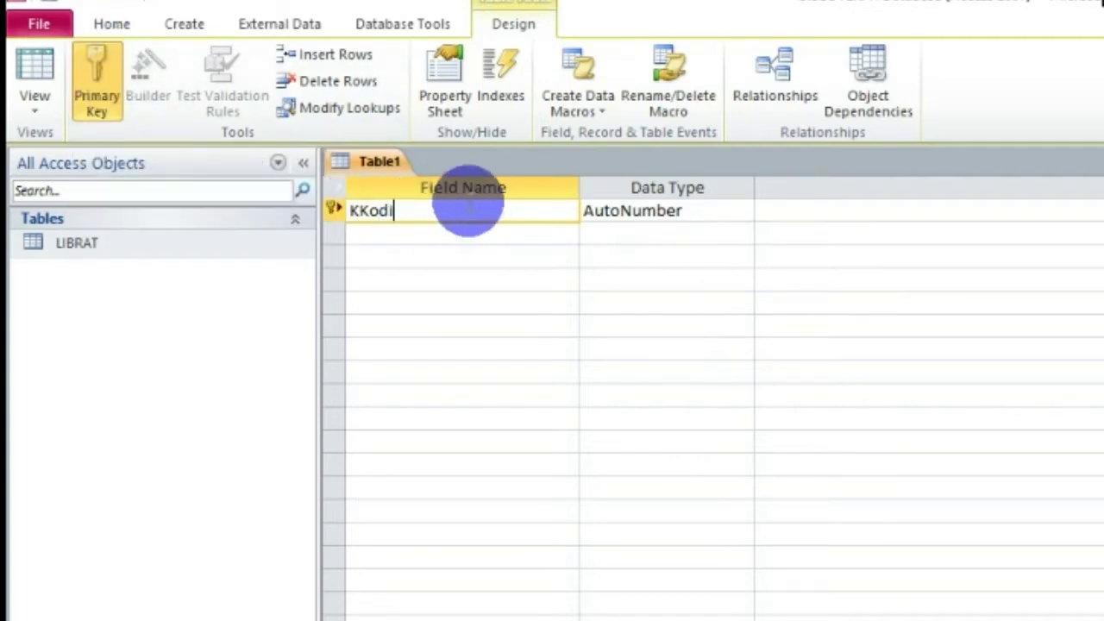
Step: Add a second field named KKategoria with the Text data type
click(373, 232)
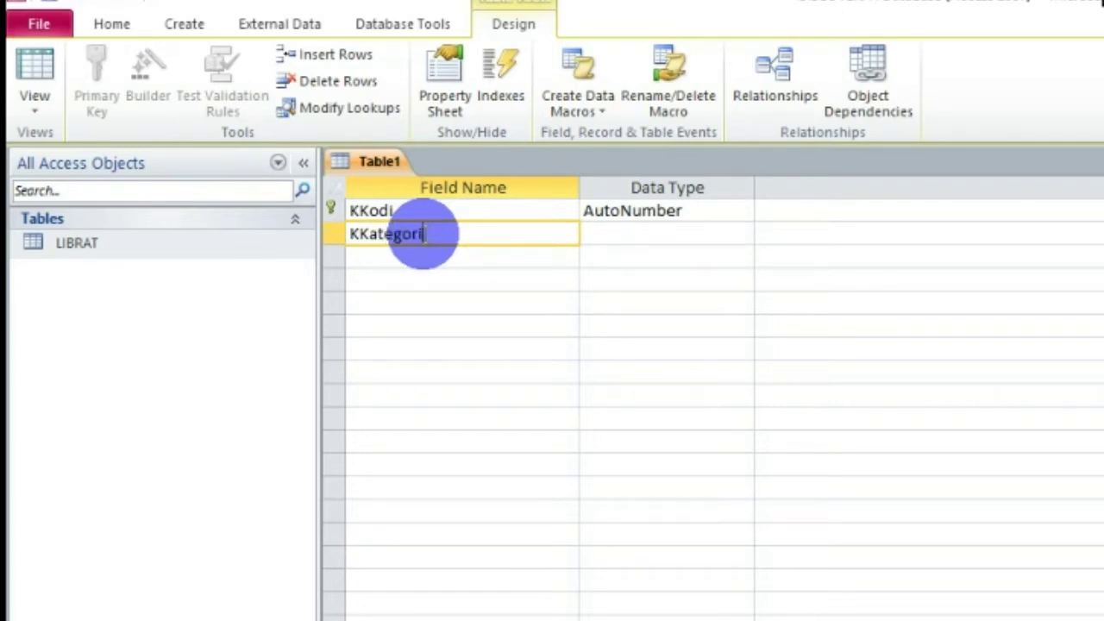
text(a)
click(702, 252)
click(740, 231)
click(740, 233)
click(739, 236)
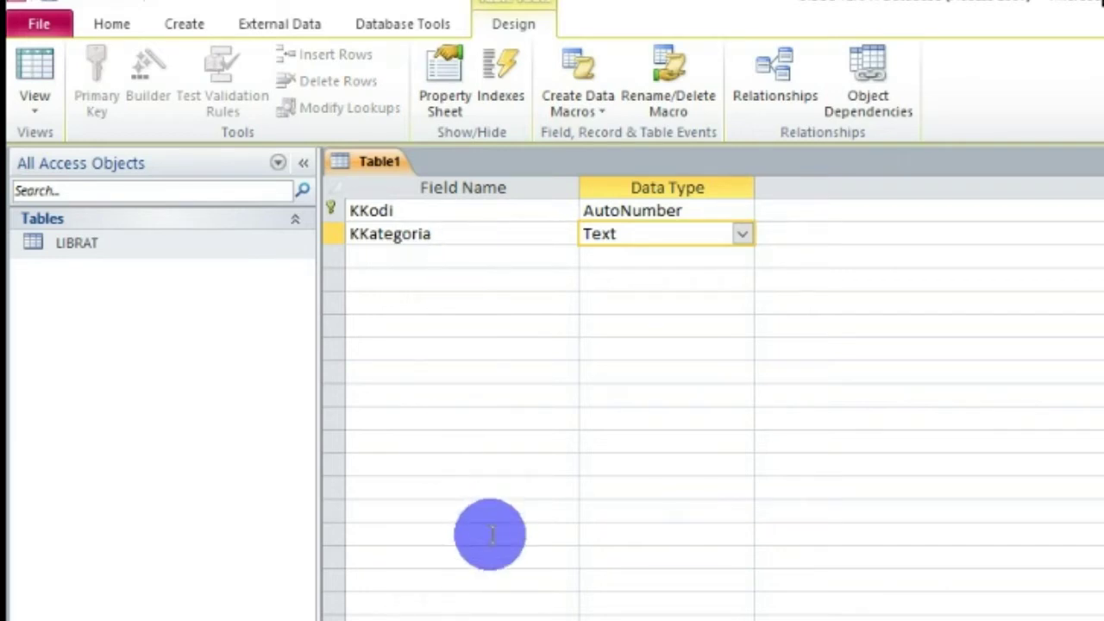
Step: Add a third field named KLloji-Letersise with the Text data type and inspect its field size property
click(423, 257)
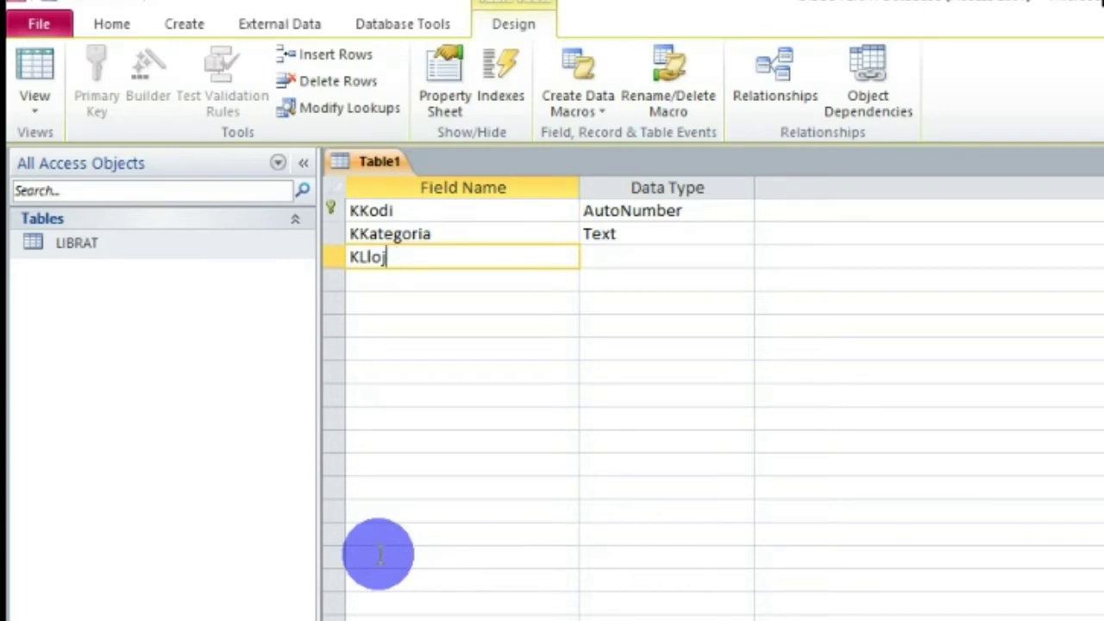
text(-Lete)
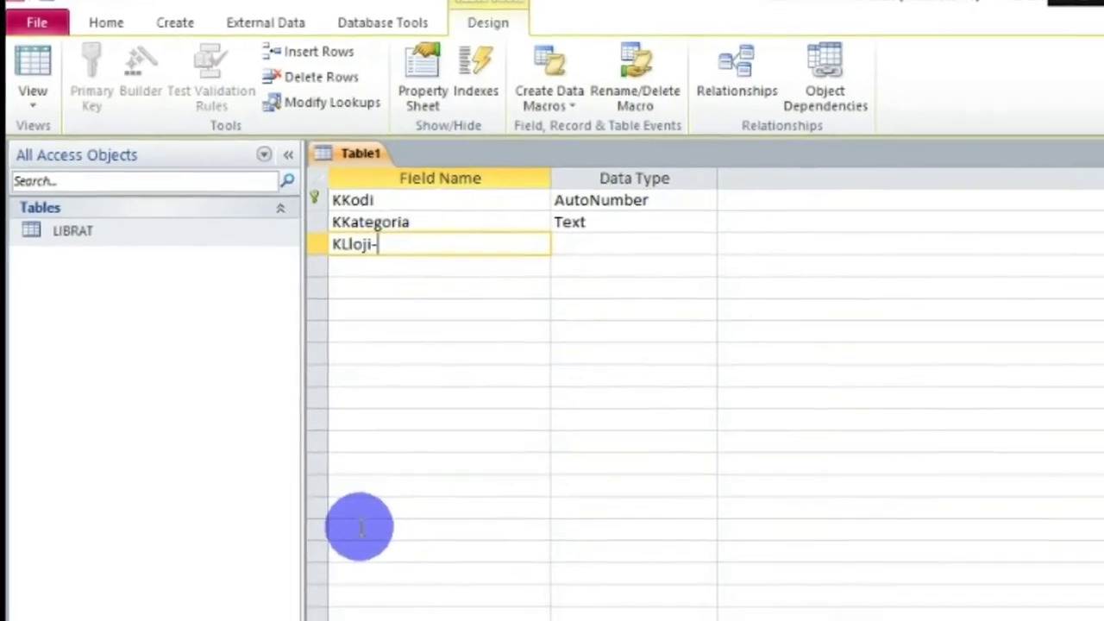
text(rsise)
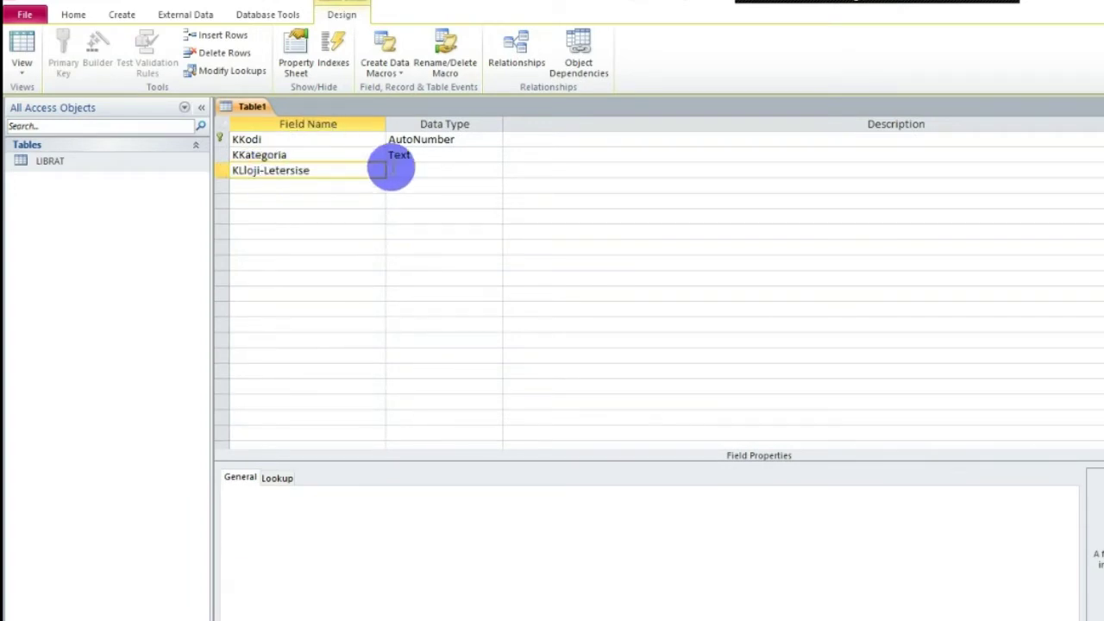
click(395, 169)
click(372, 493)
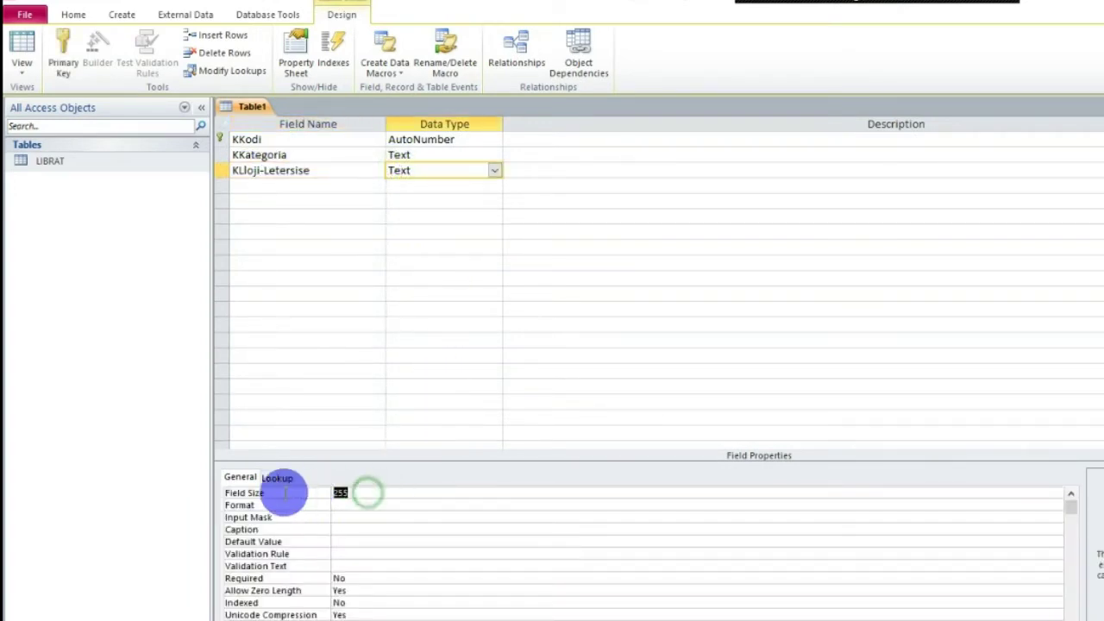
click(411, 504)
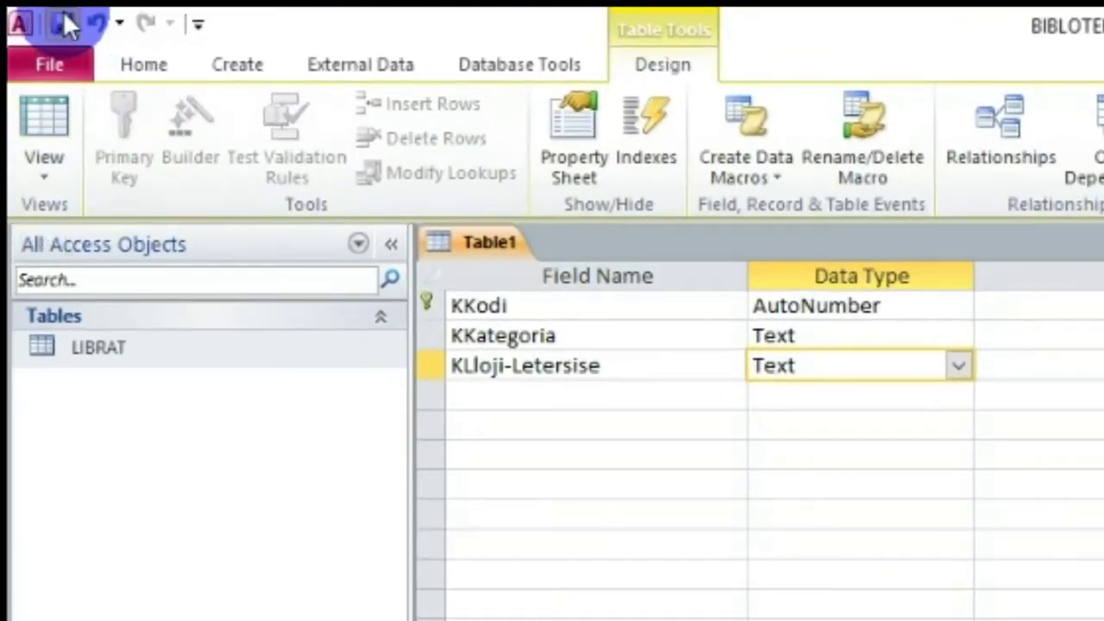
Step: Save the new table under the name KATEGORIA
click(42, 180)
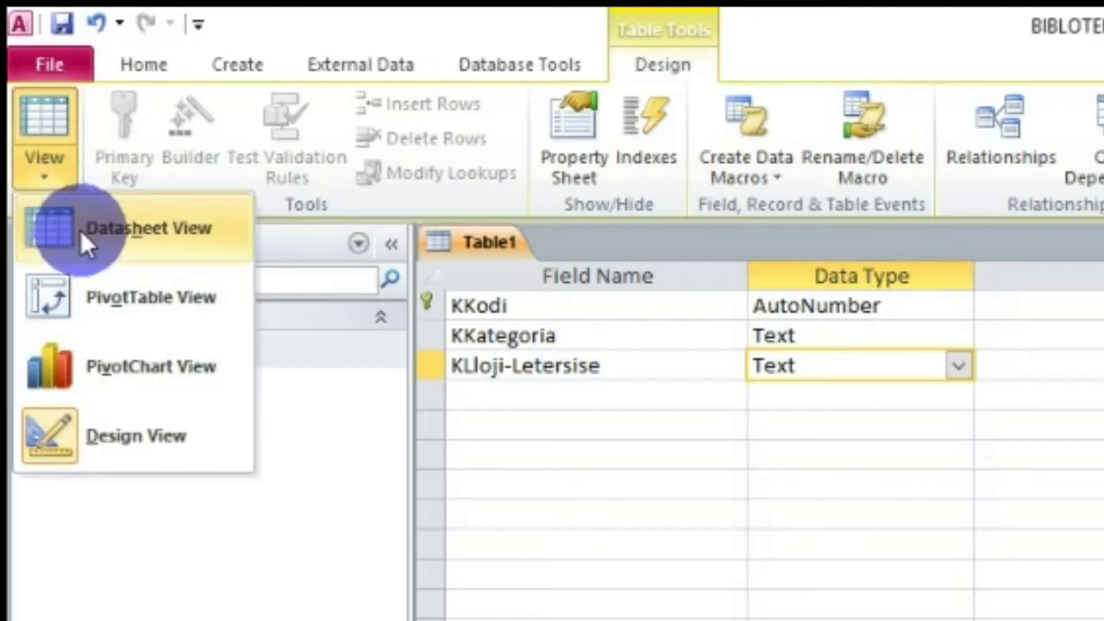
click(61, 24)
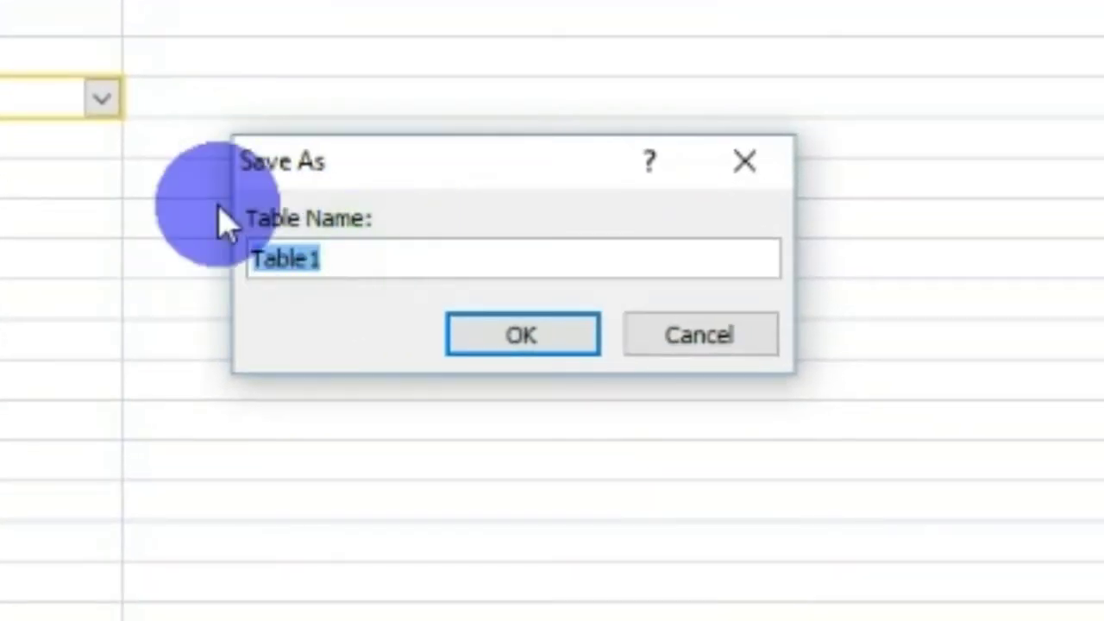
key(BackSpace)
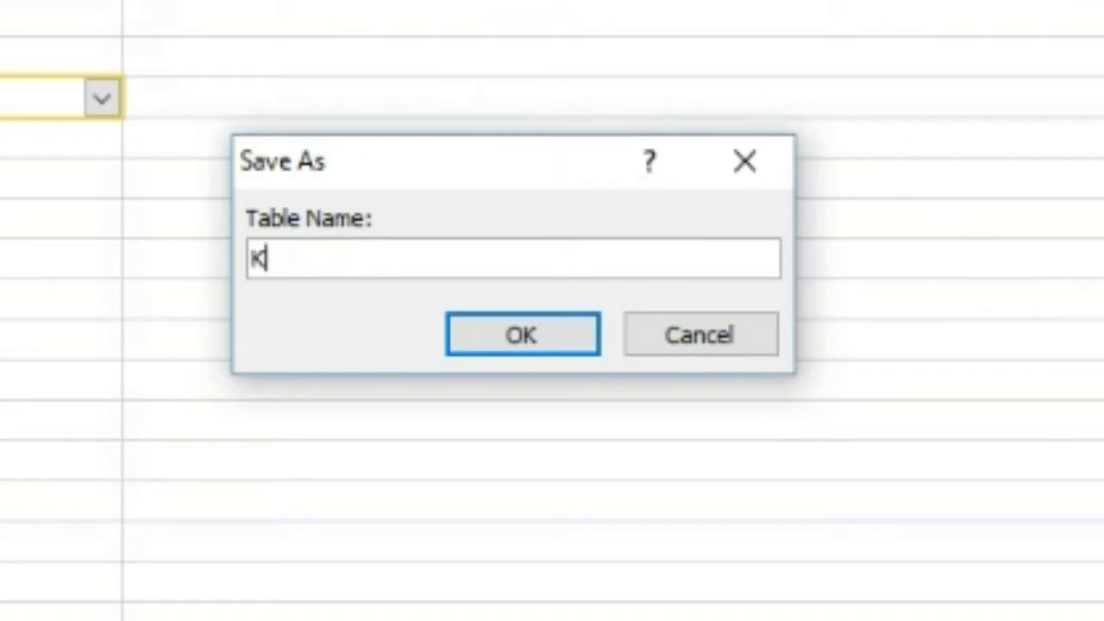
text(ATEGORIA)
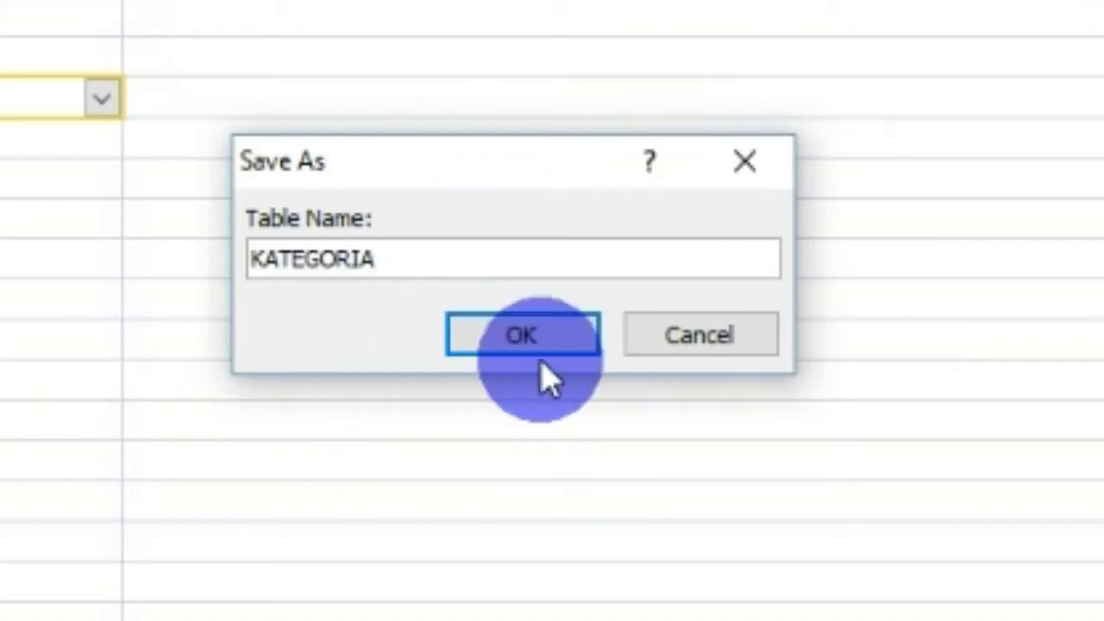
click(517, 340)
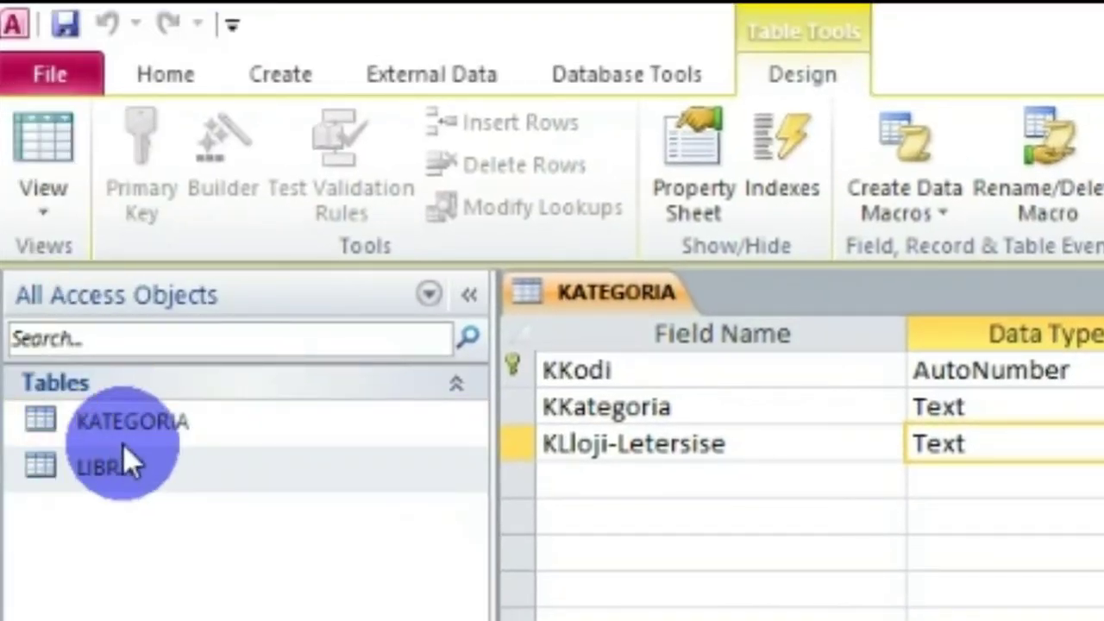
Step: Show the KATEGORIA table in Datasheet View and widen the KLloji-Letersise, KKategoria and KKodi columns
click(49, 198)
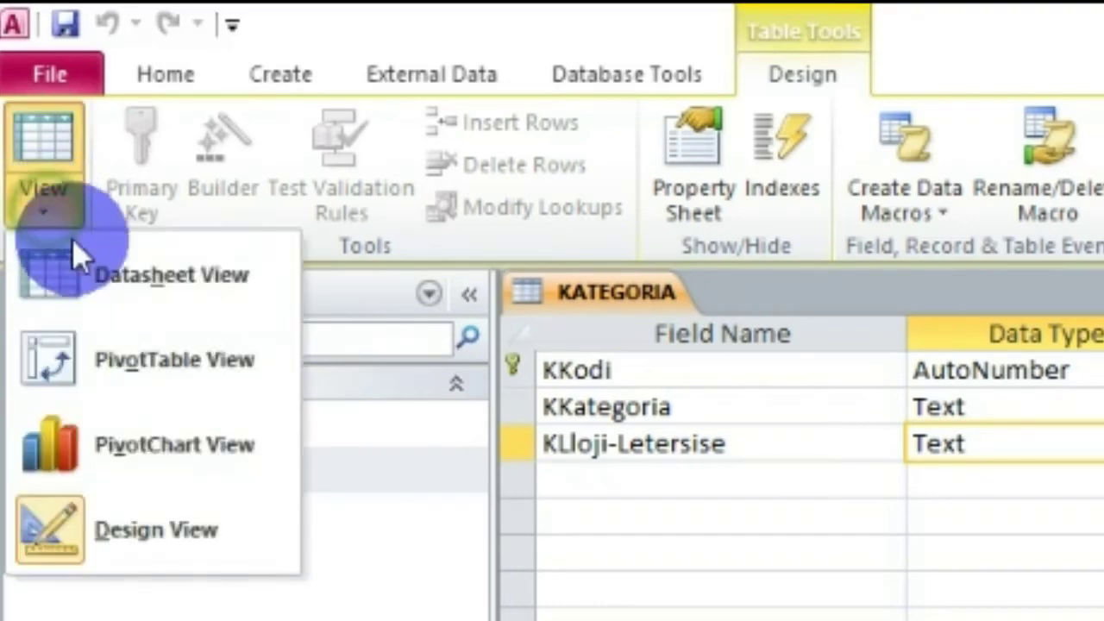
click(136, 278)
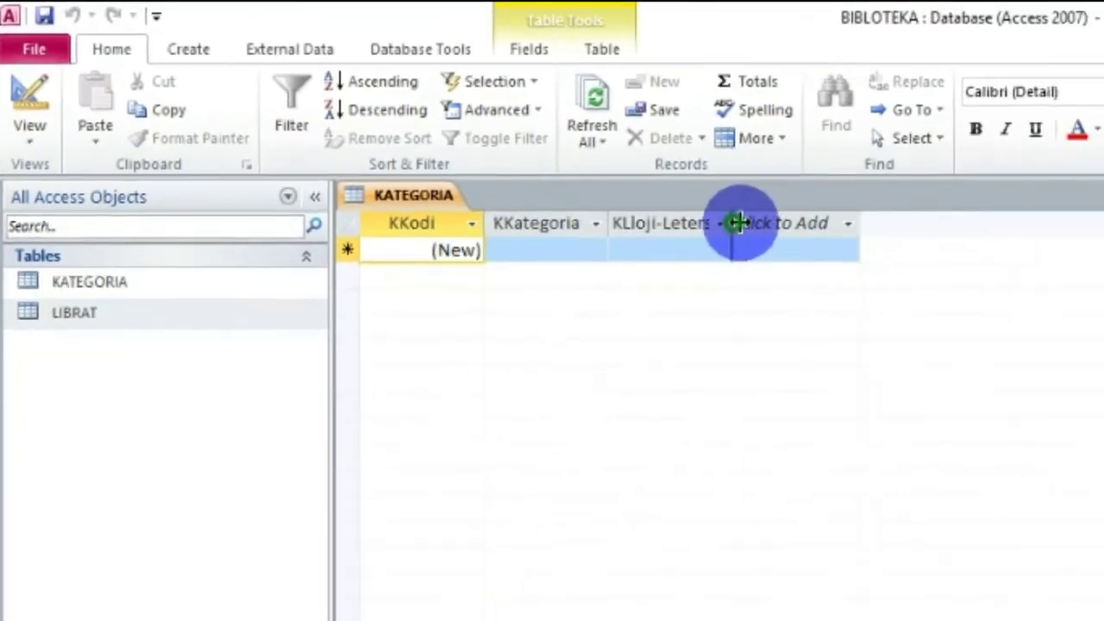
drag(732, 221, 466, 118)
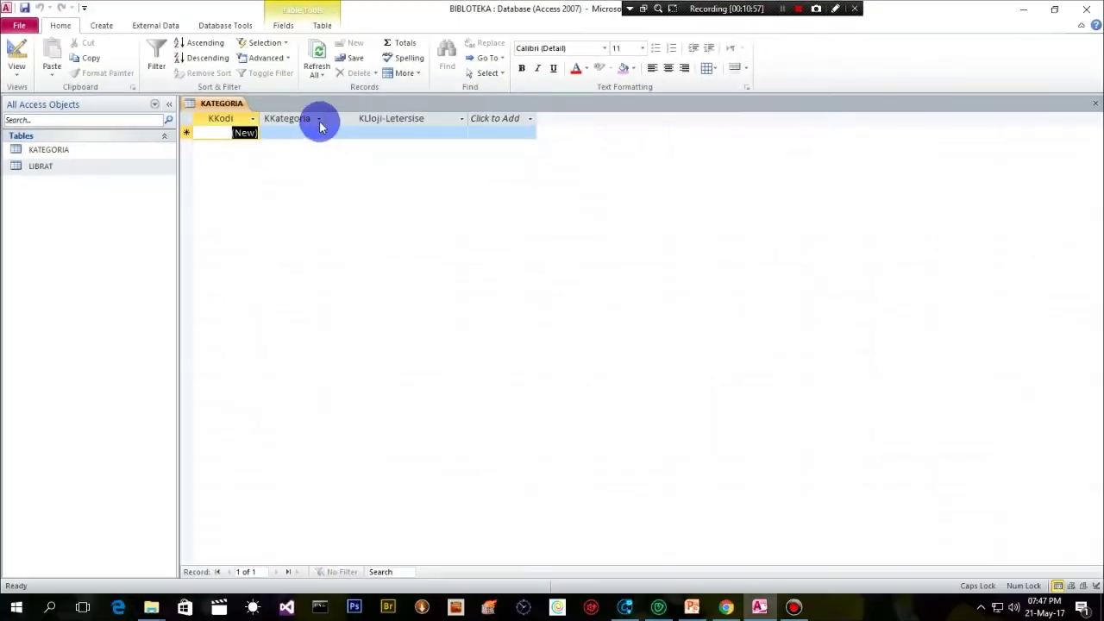
drag(328, 115, 402, 116)
drag(259, 113, 285, 114)
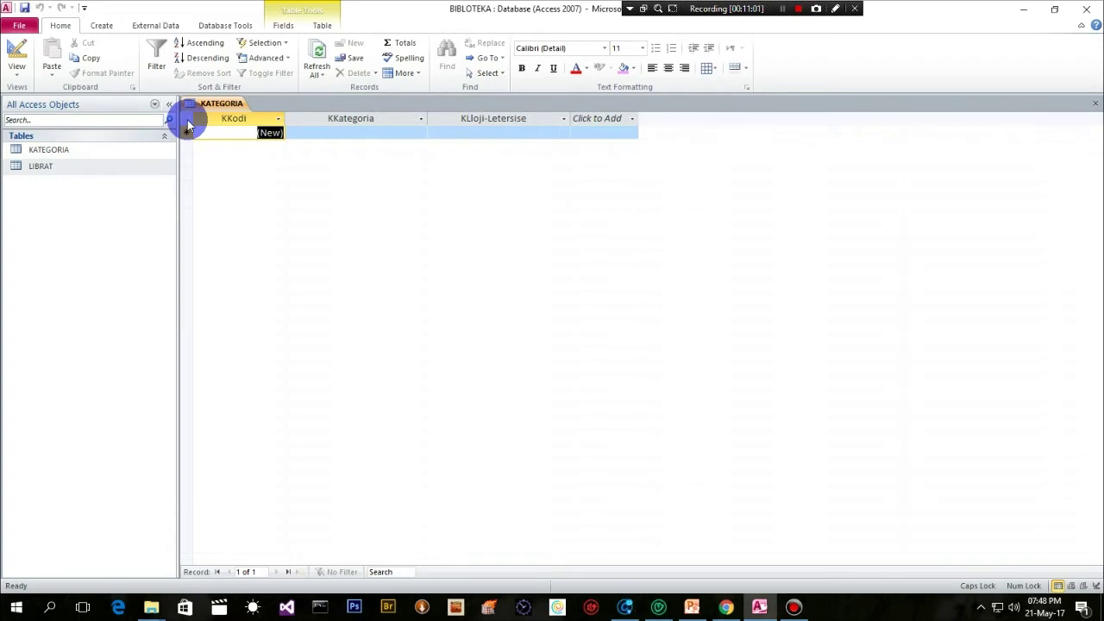
Step: Format the whole KATEGORIA datasheet with bold text, font size 20 and the recently used pink background colour
click(187, 124)
click(521, 68)
click(641, 49)
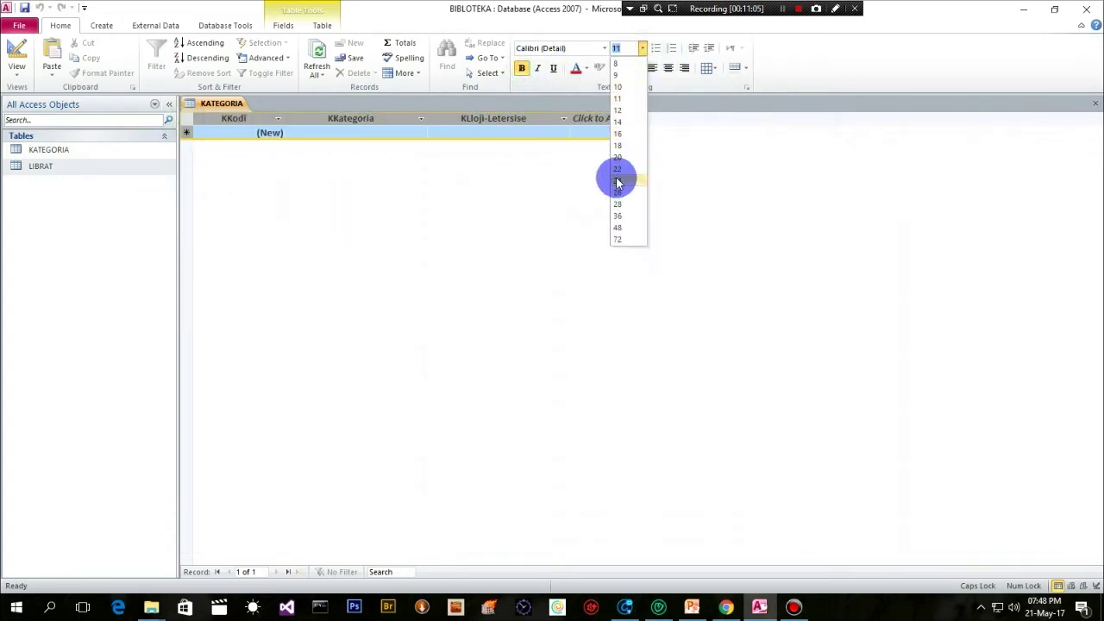
click(618, 157)
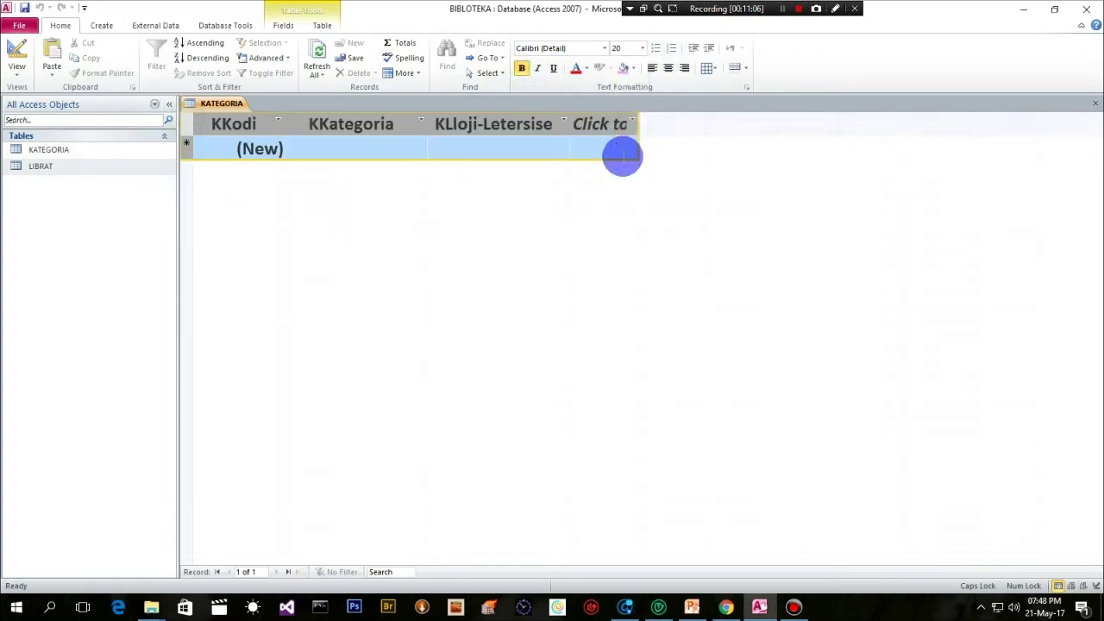
click(632, 69)
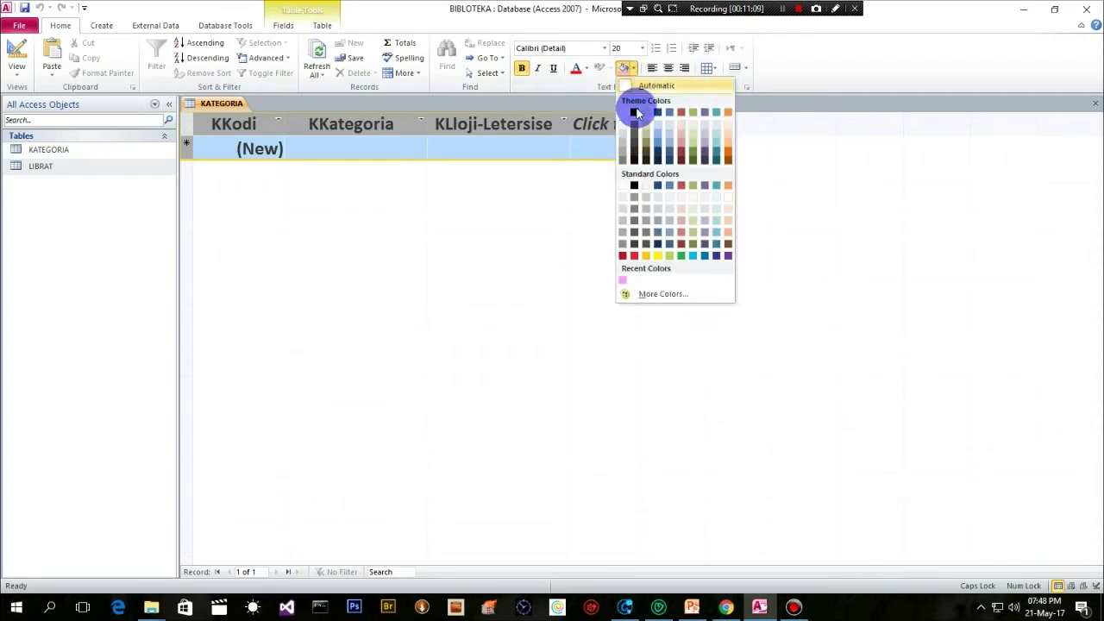
click(624, 283)
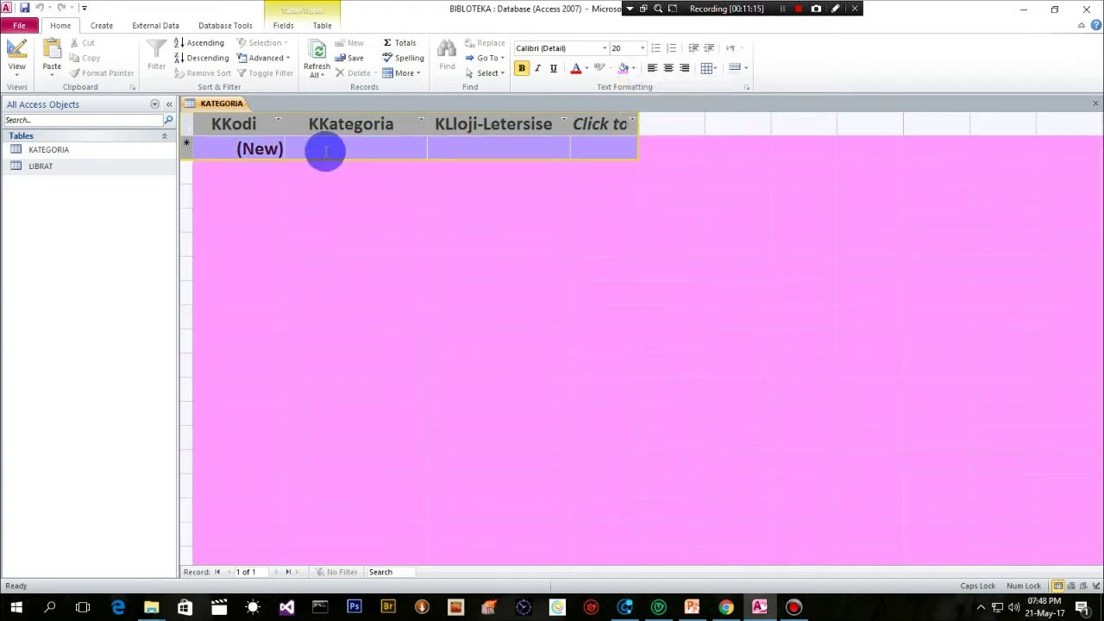
Step: Widen the KLloji-Letersise column slightly, and close the KATEGORIA table with its layout changes saved
click(330, 150)
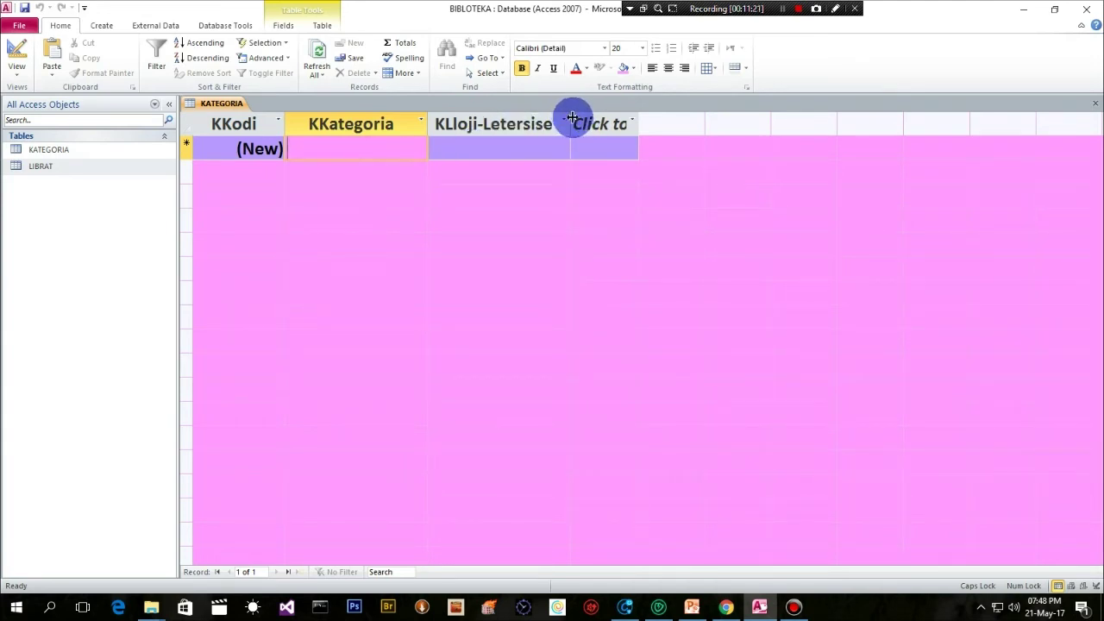
click(580, 115)
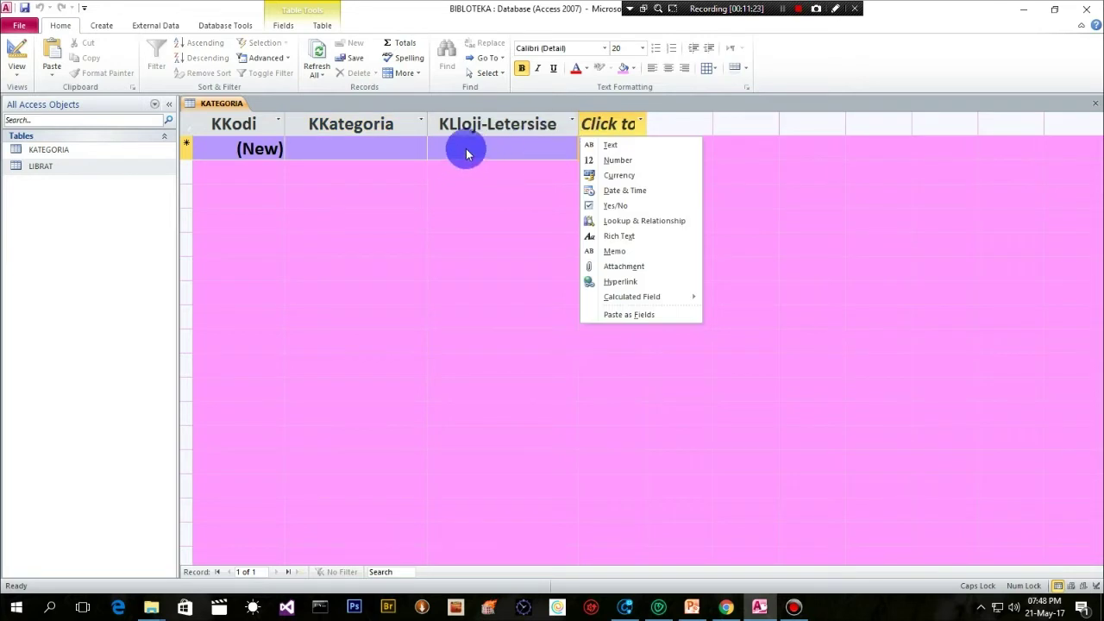
key(Escape)
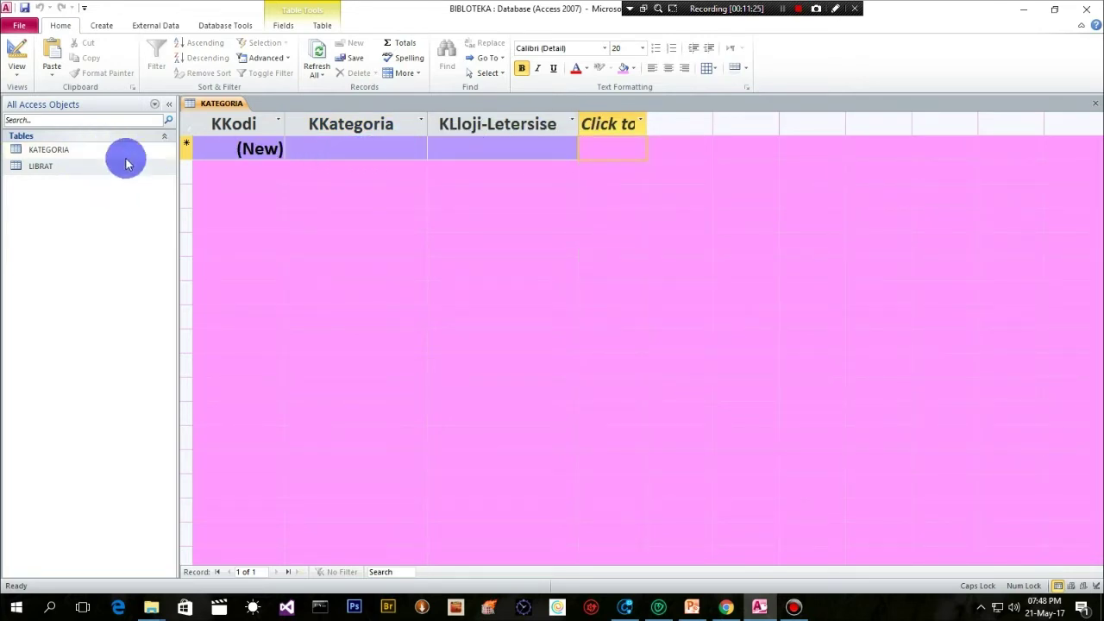
click(1093, 104)
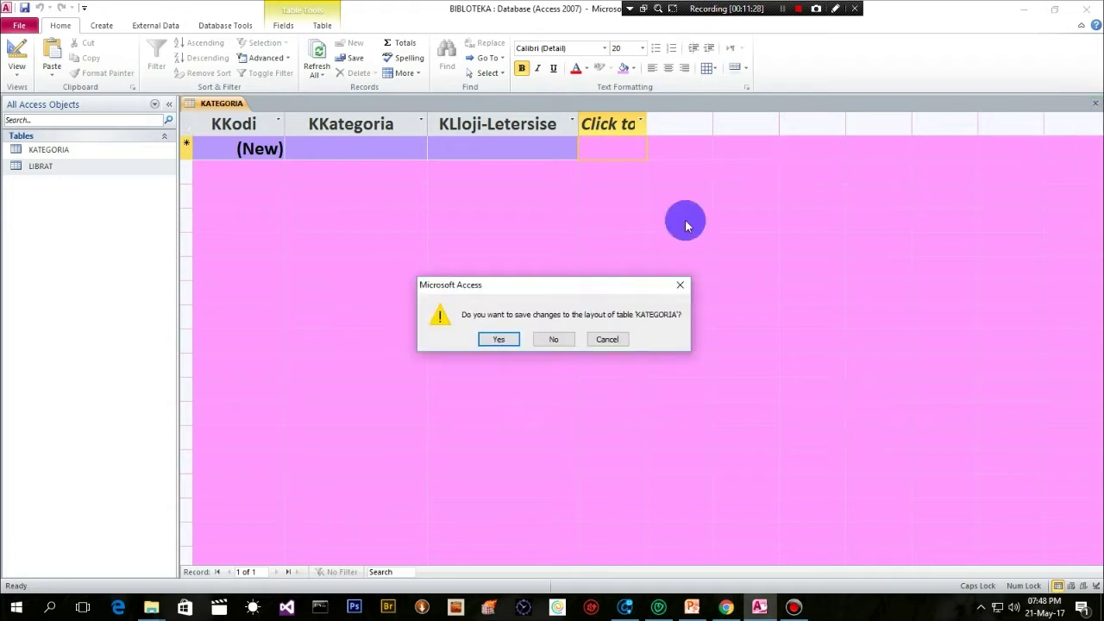
click(497, 341)
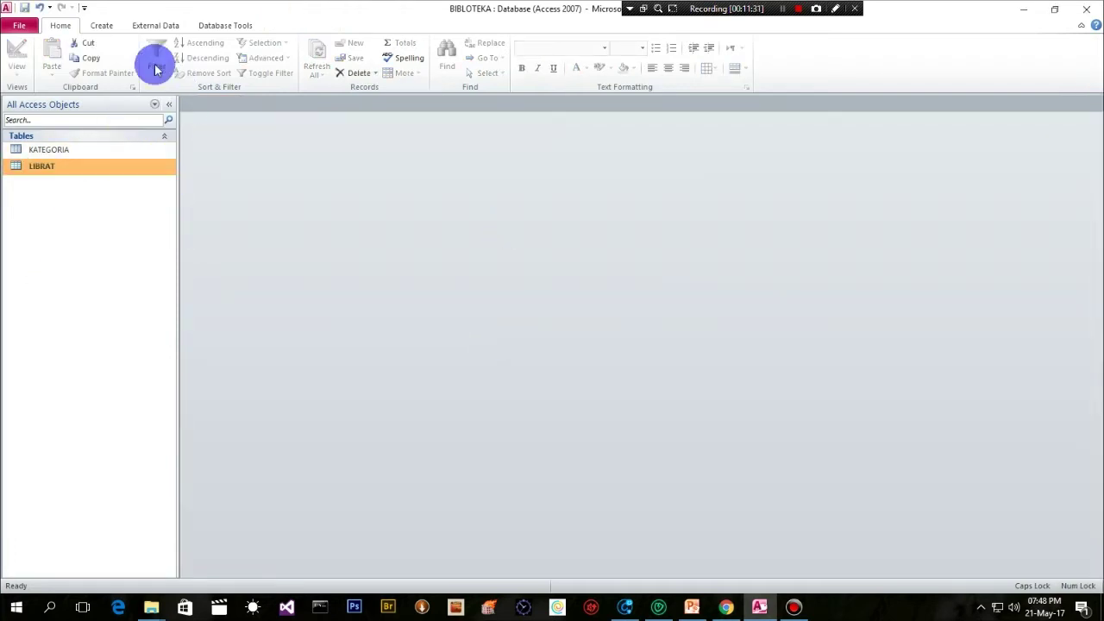
Step: Switch to the PowerPoint presentation ACCESS 2010-PREZANTIM and review the slide on one-to-one (1-1) table relationships
click(217, 28)
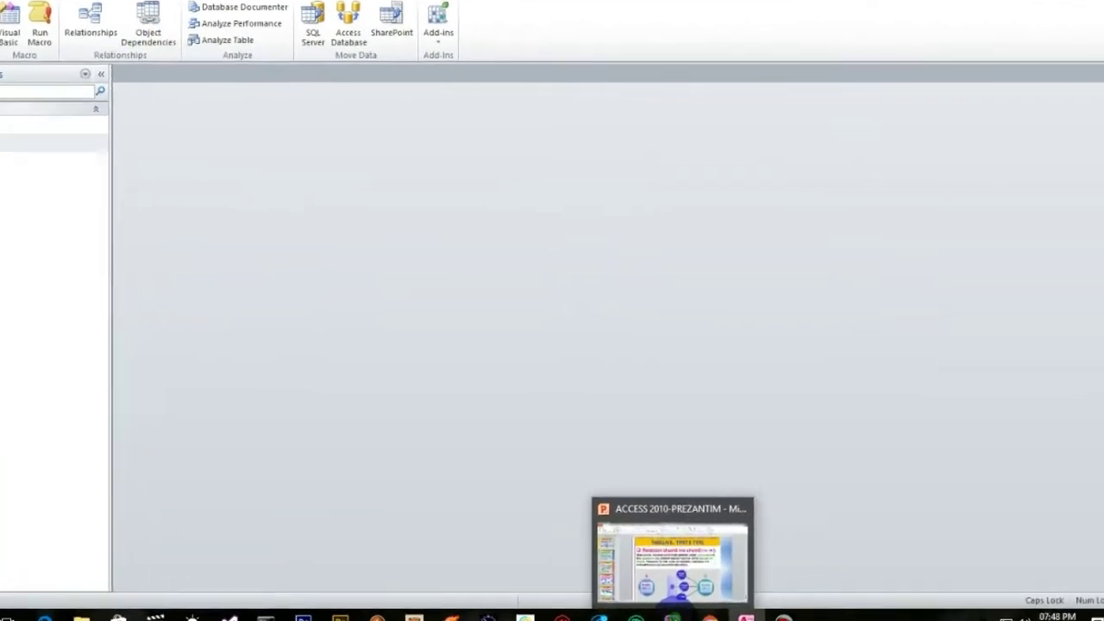
click(695, 607)
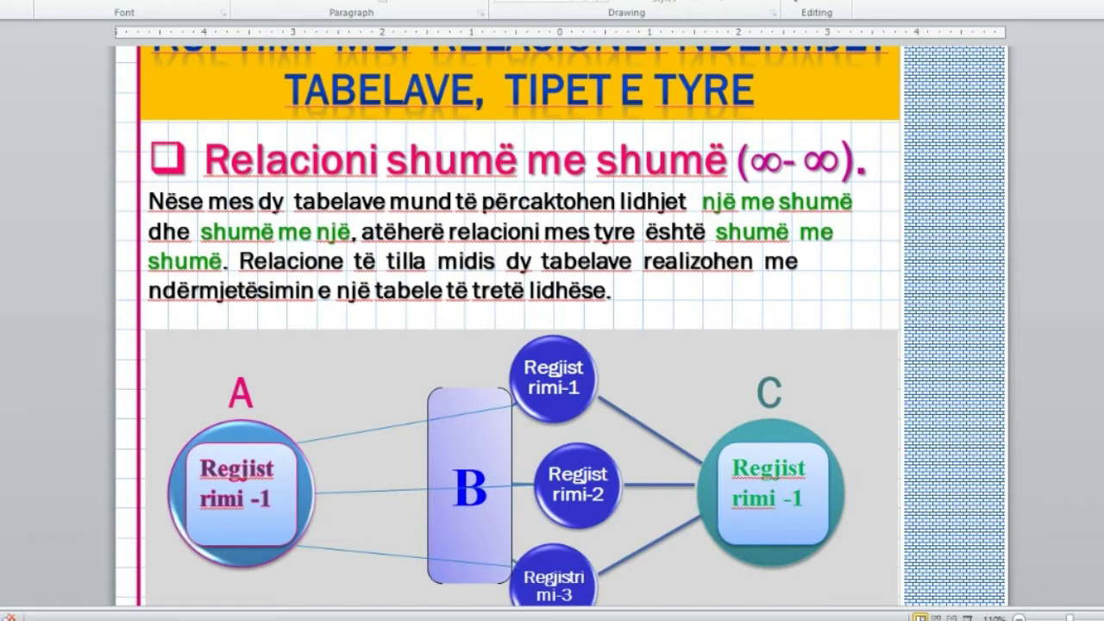
key(Page_Up)
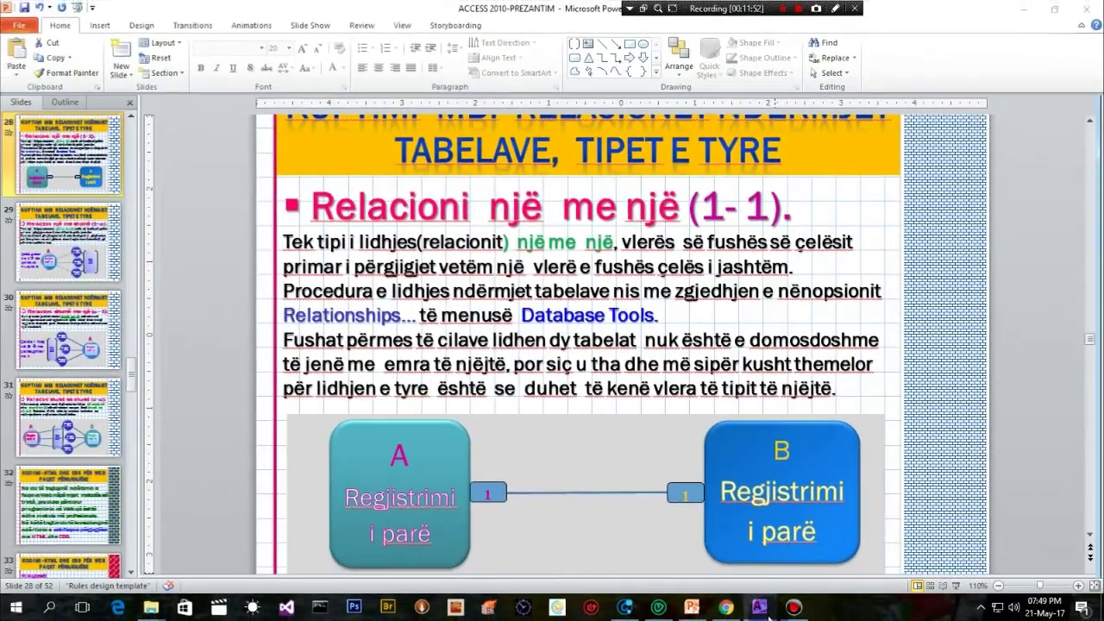
Step: Switch back to Access, open the Relationships window and bring up the Show Table dialog
click(759, 607)
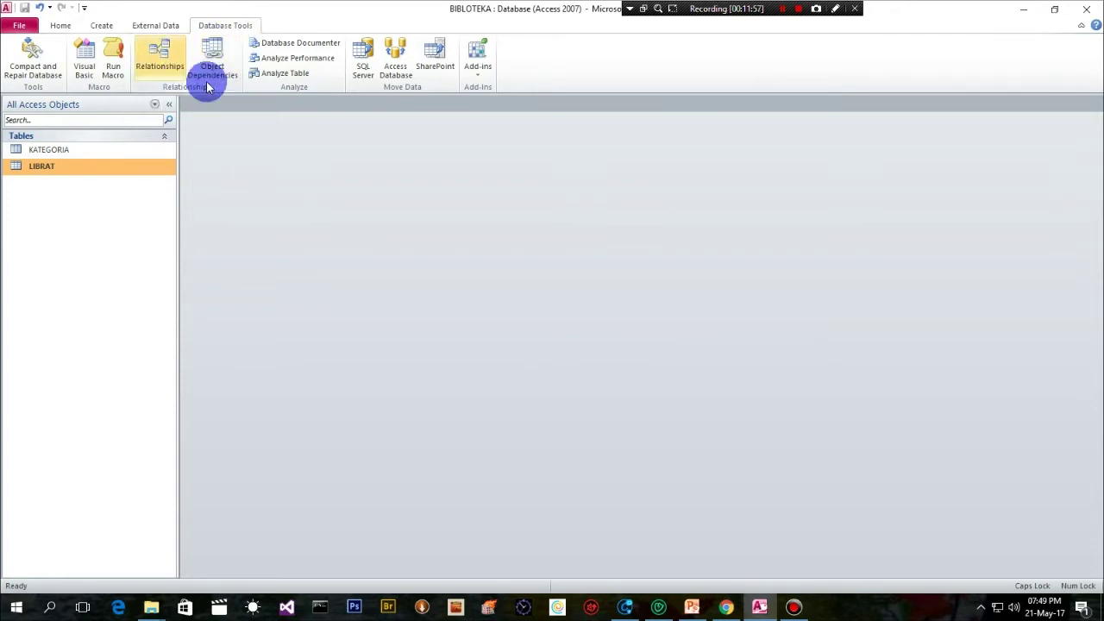
click(164, 57)
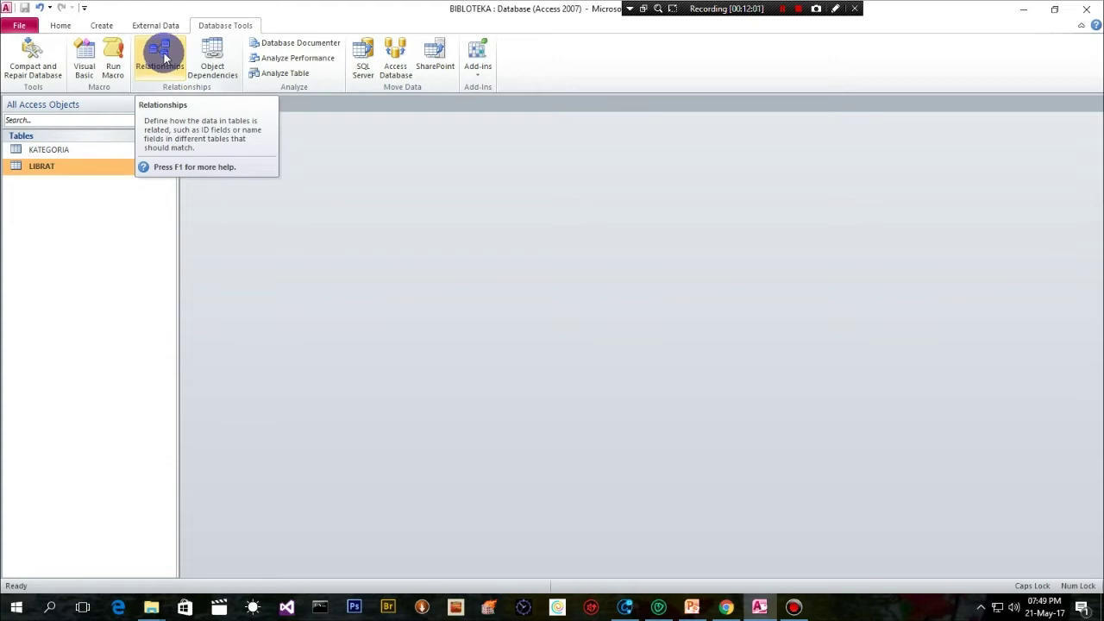
click(162, 57)
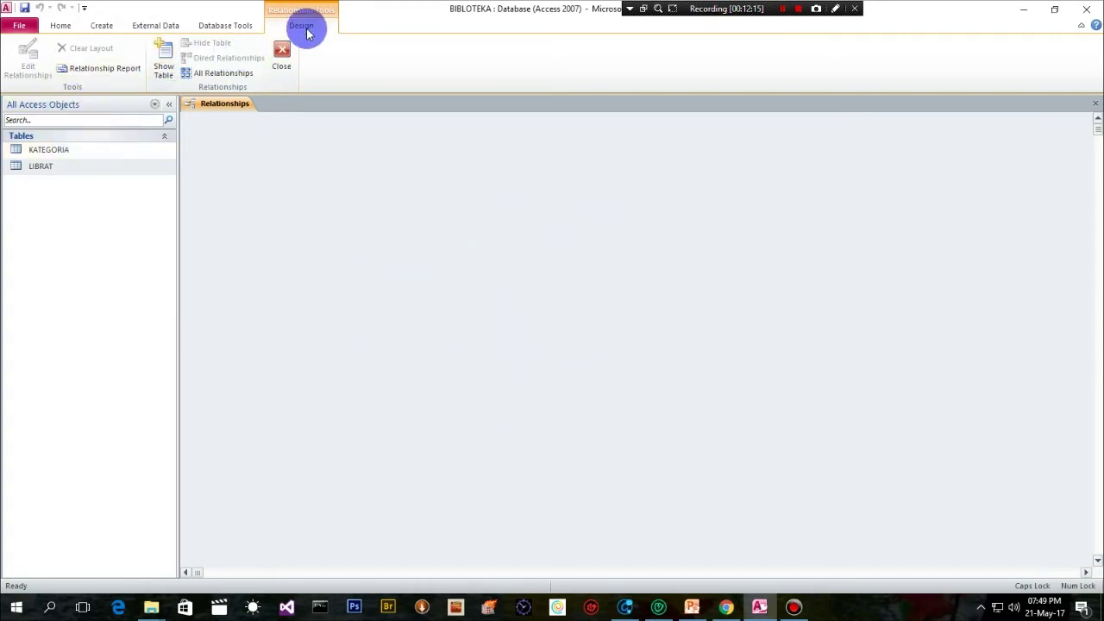
click(166, 58)
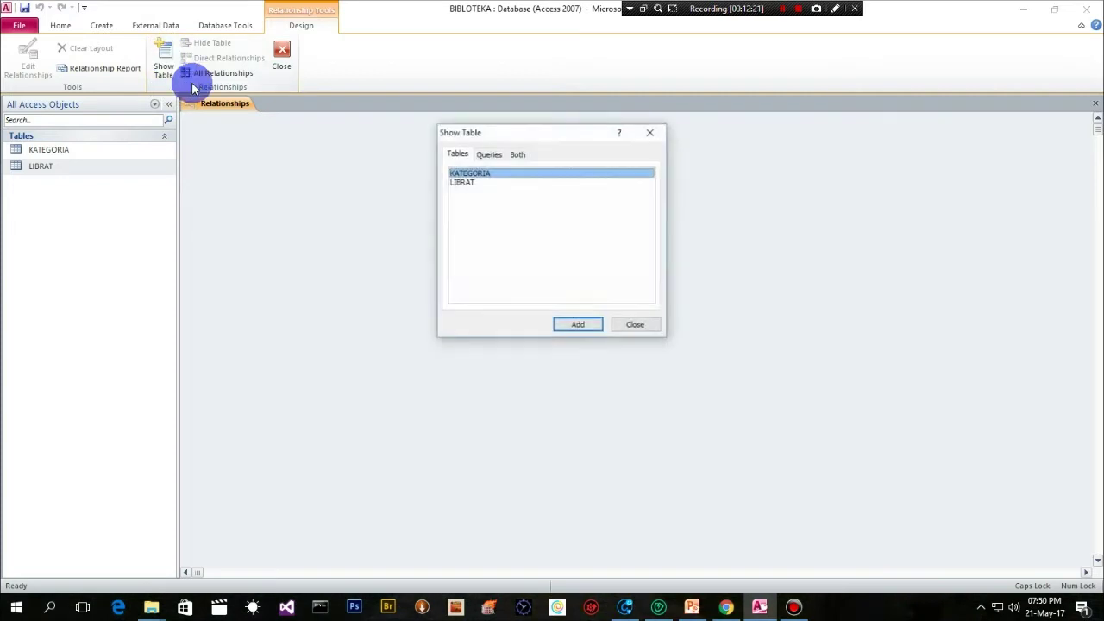
drag(533, 136, 618, 195)
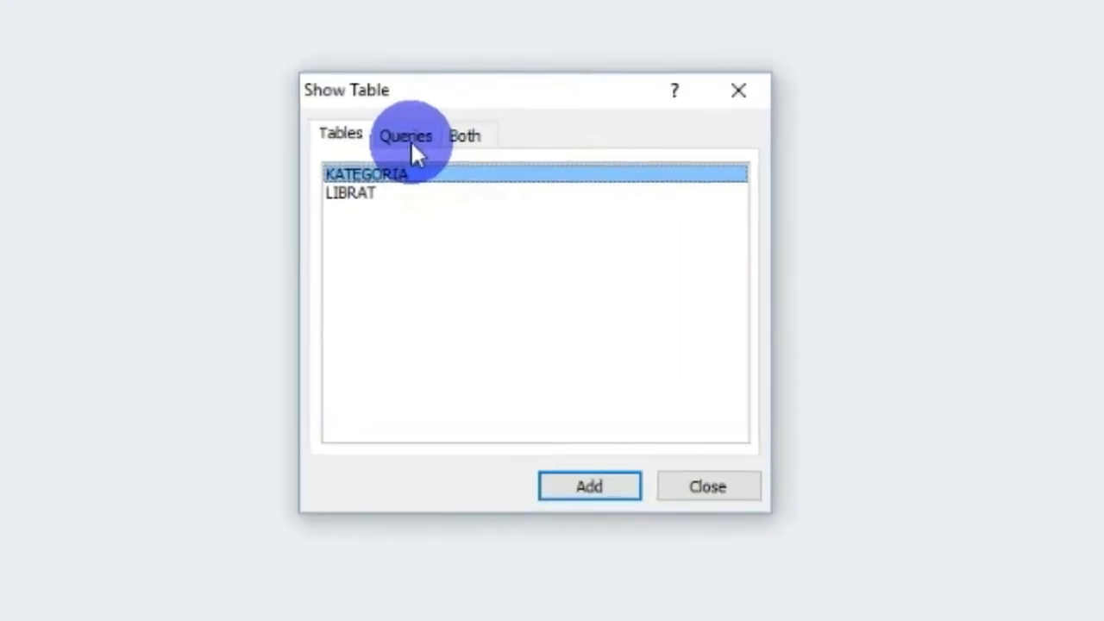
Step: Look through the Tables, Queries and Both lists of the Show Table dialog
click(411, 140)
click(464, 135)
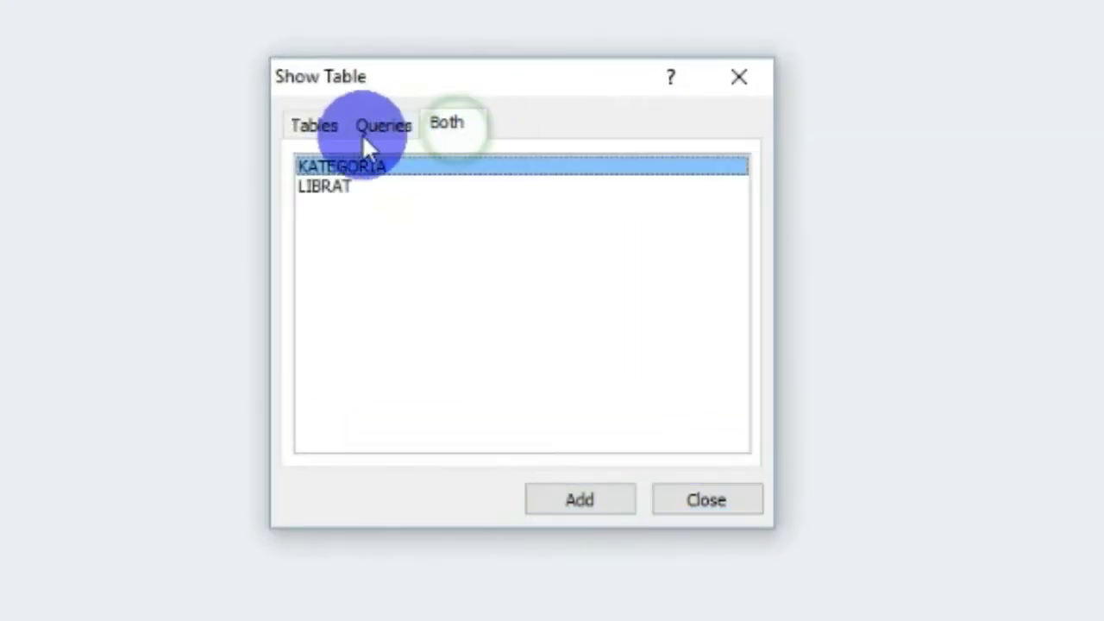
click(314, 125)
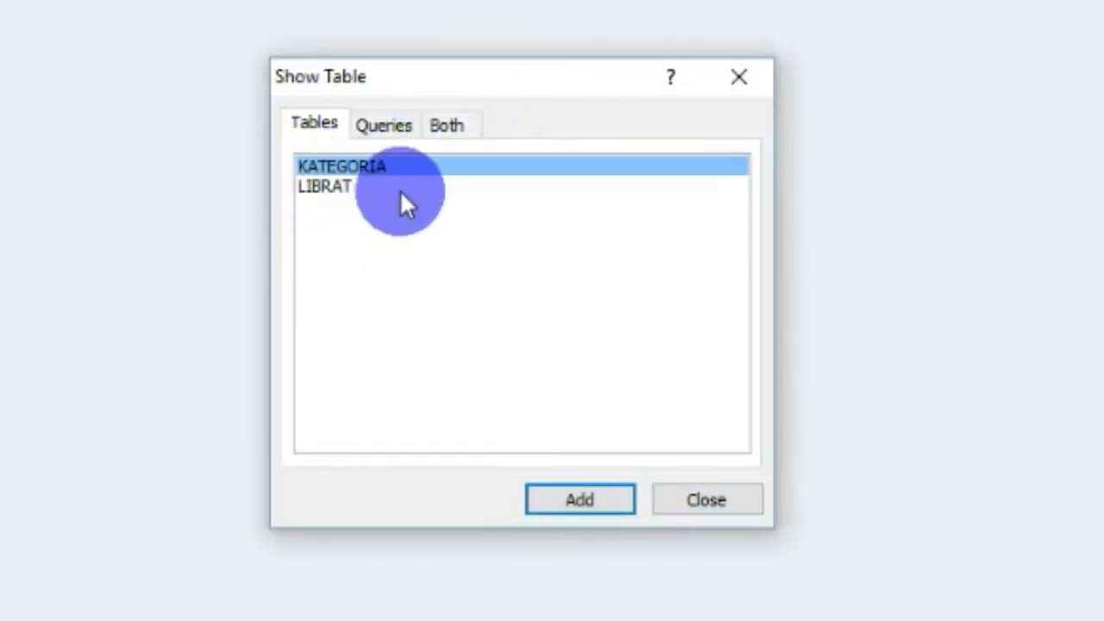
click(384, 129)
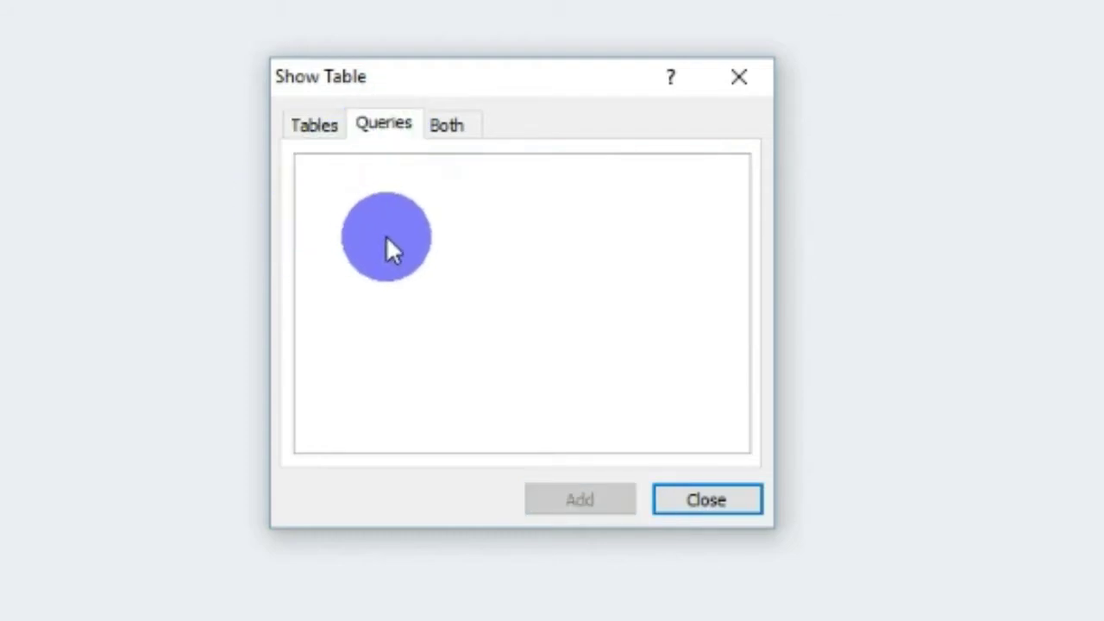
click(448, 127)
click(315, 127)
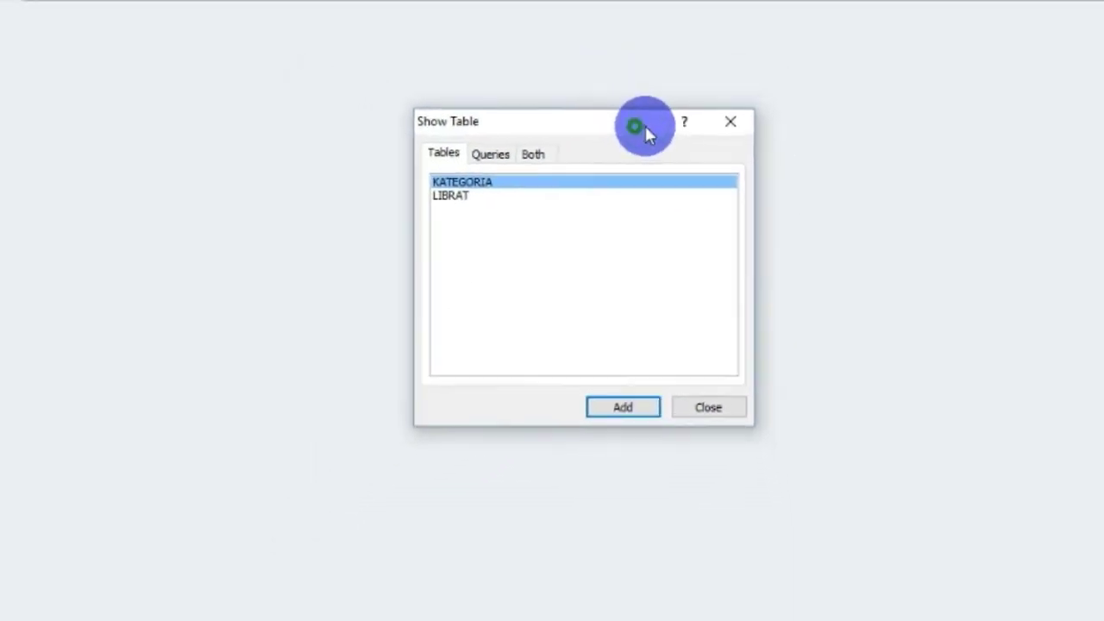
Step: Add the KATEGORIA and LIBRAT tables to the relationships layout and close the Show Table dialog
drag(644, 124, 799, 132)
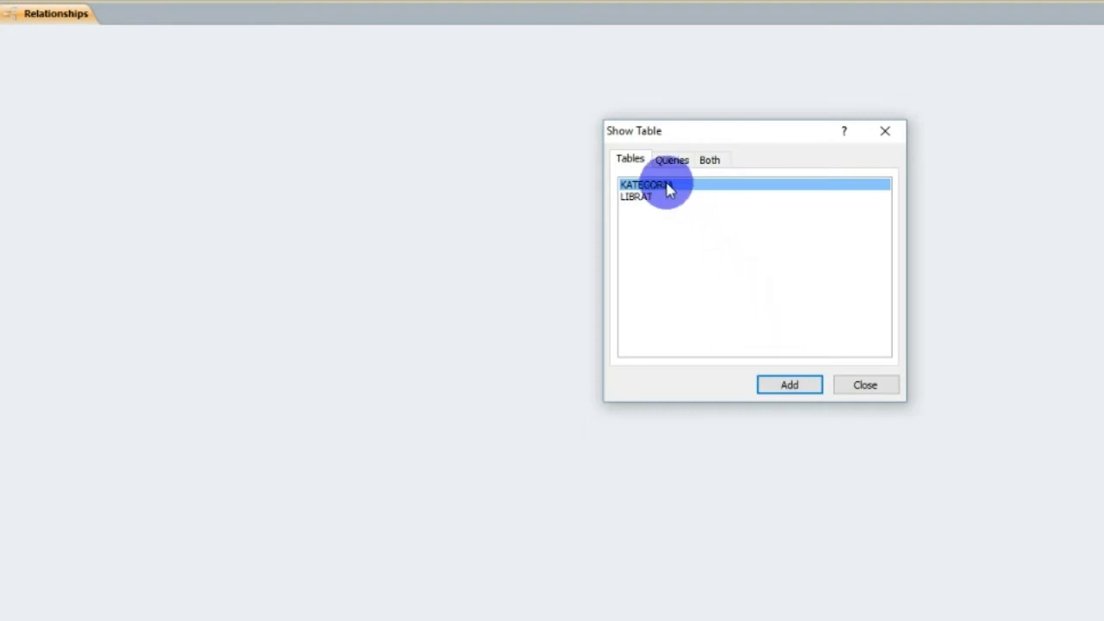
click(789, 385)
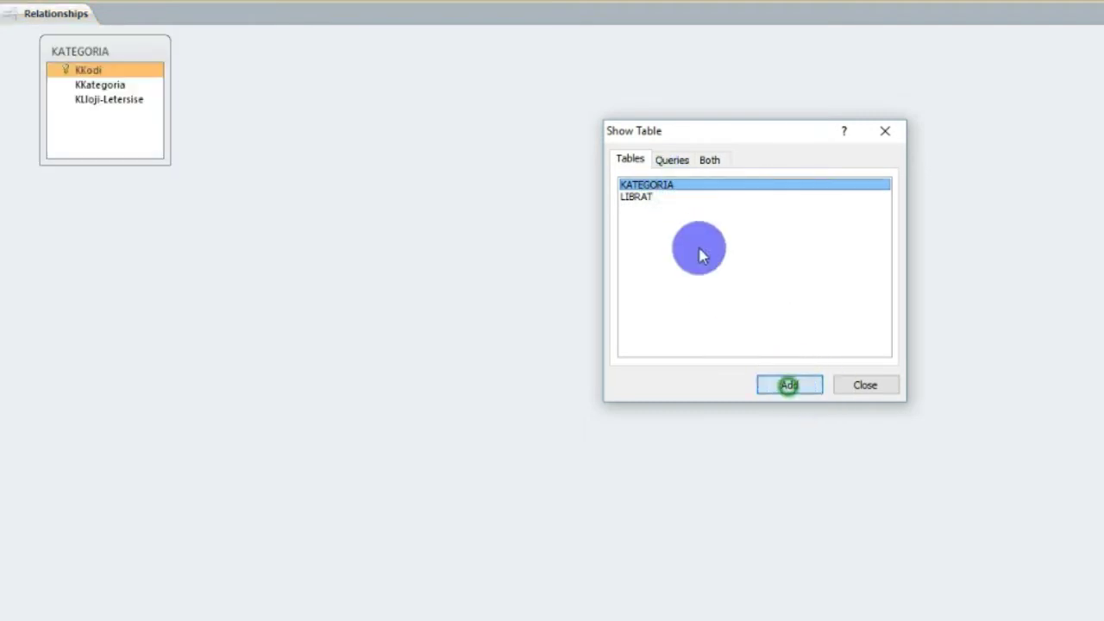
click(645, 199)
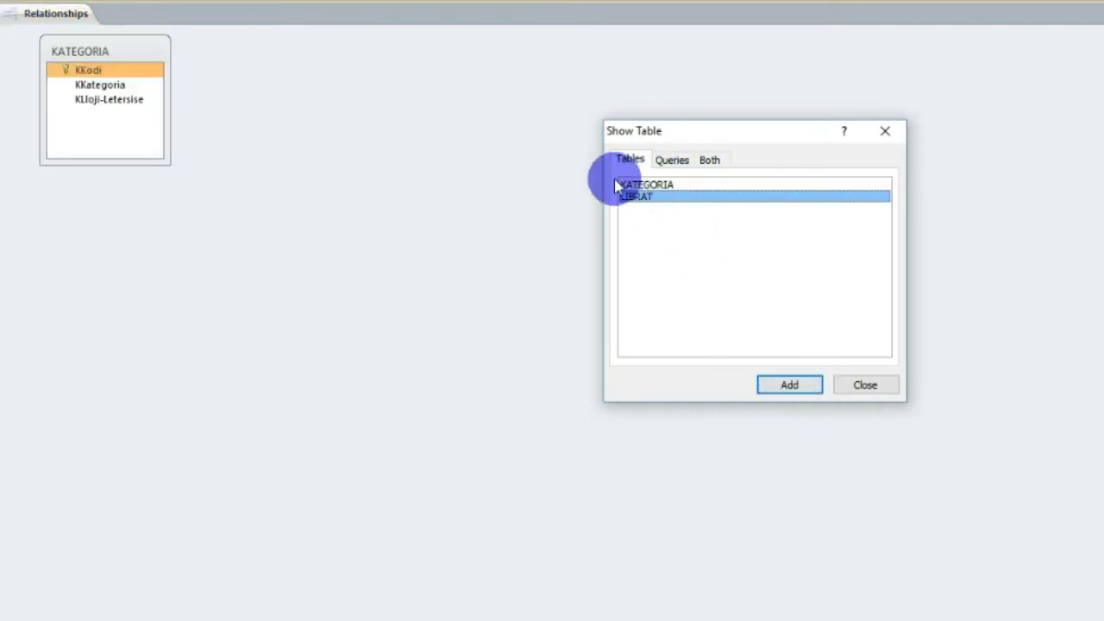
double_click(645, 199)
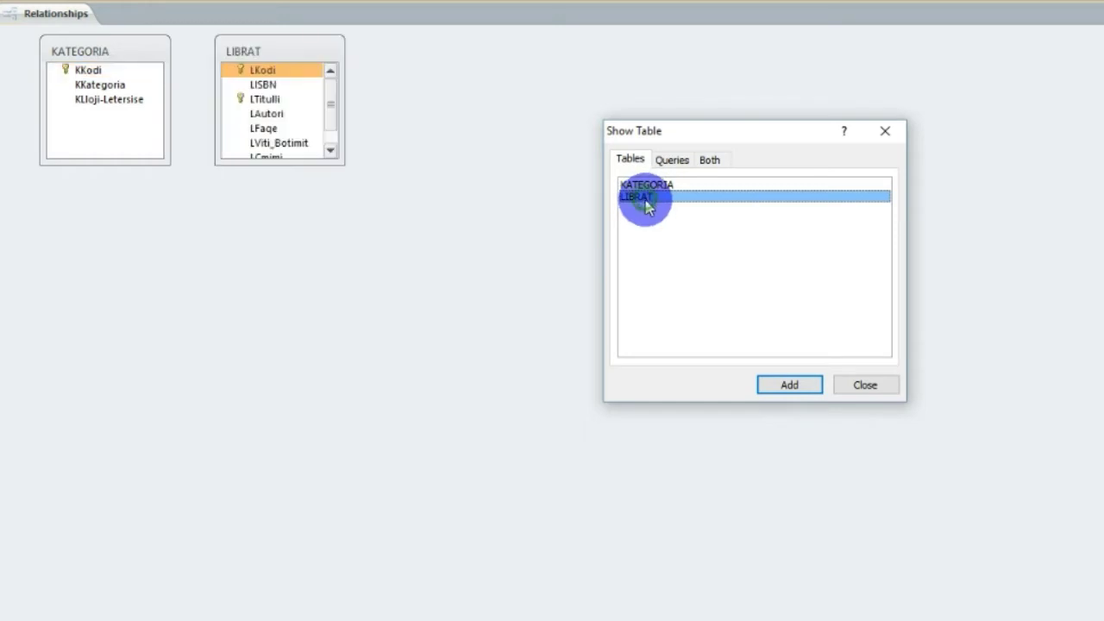
click(855, 385)
Step: Arrange the table boxes roughly level in the layout, with KATEGORIA on the left and LIBRAT farther to its right
drag(295, 50, 505, 154)
drag(144, 55, 269, 192)
drag(516, 158, 543, 246)
drag(261, 189, 234, 181)
drag(527, 242, 509, 193)
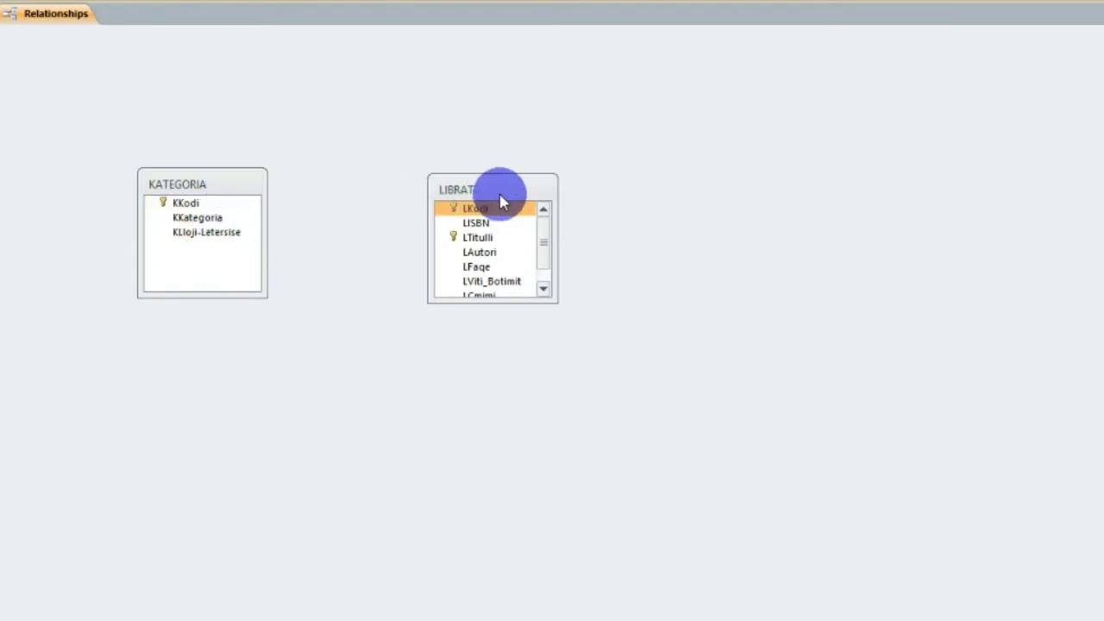
drag(507, 206, 315, 201)
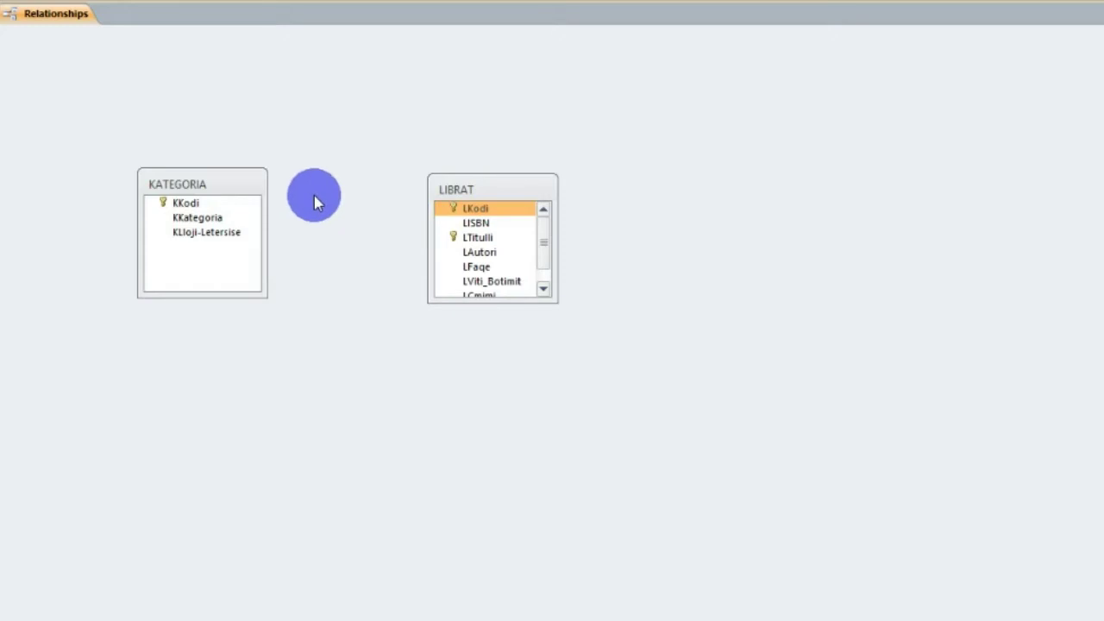
click(492, 209)
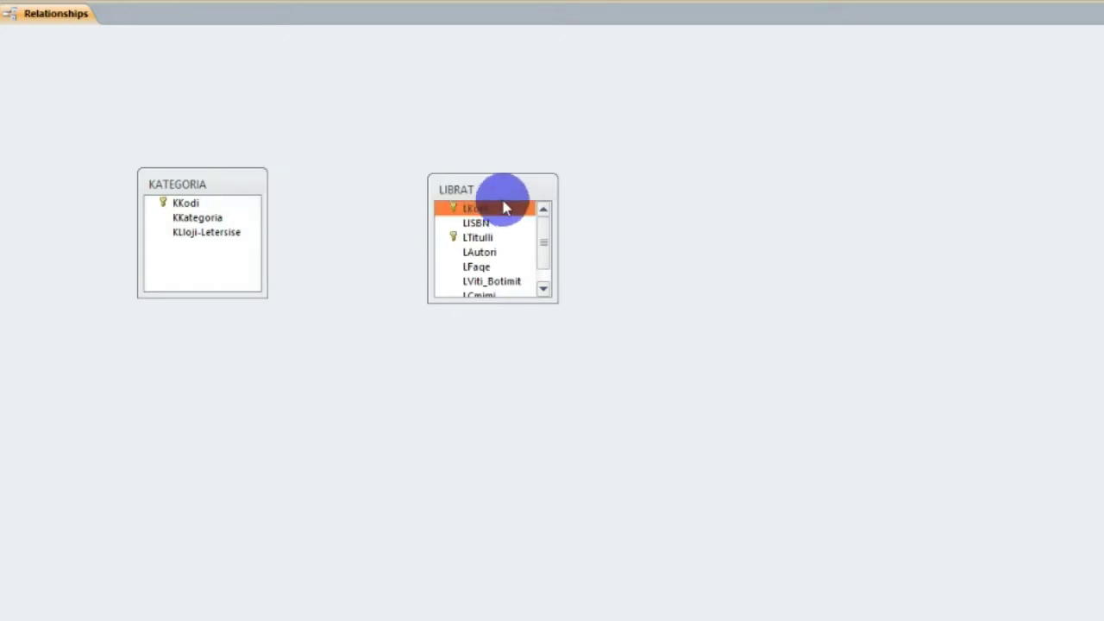
drag(476, 194, 496, 228)
drag(487, 276, 375, 270)
drag(293, 241, 195, 211)
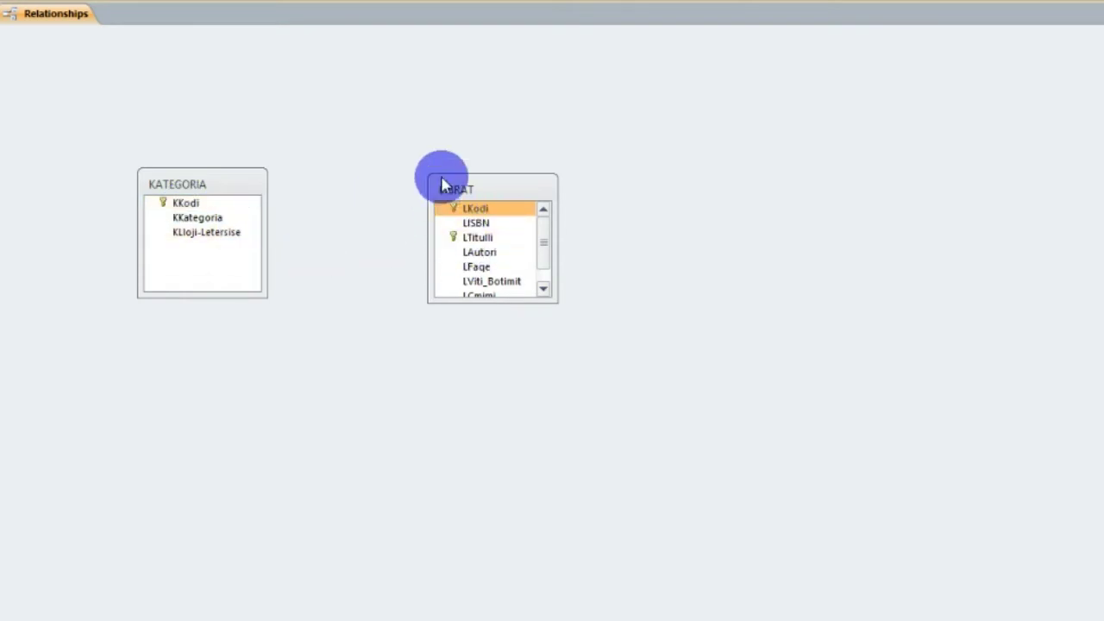
click(481, 207)
drag(478, 195, 202, 207)
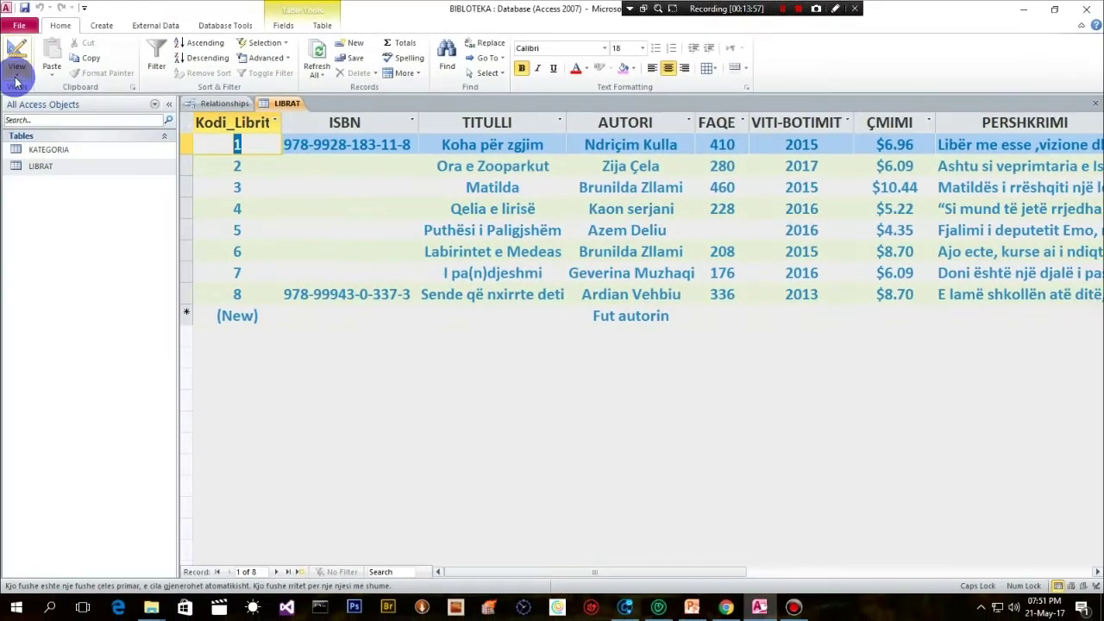
Step: Show the LIBRAT table in Design View and insert an empty field row above LTitulli
click(16, 60)
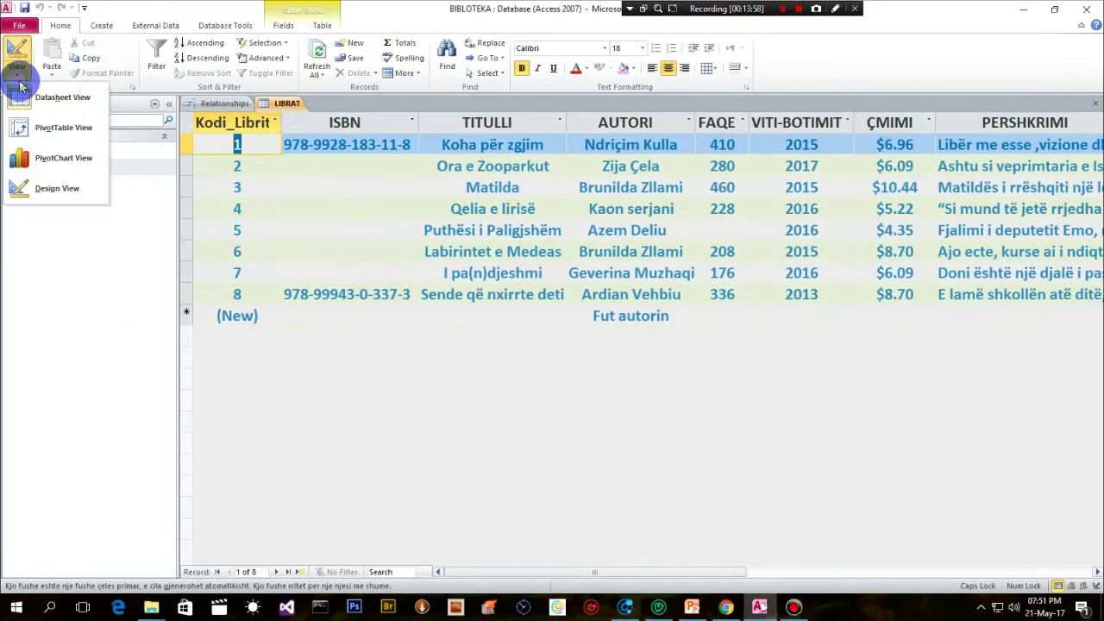
click(69, 194)
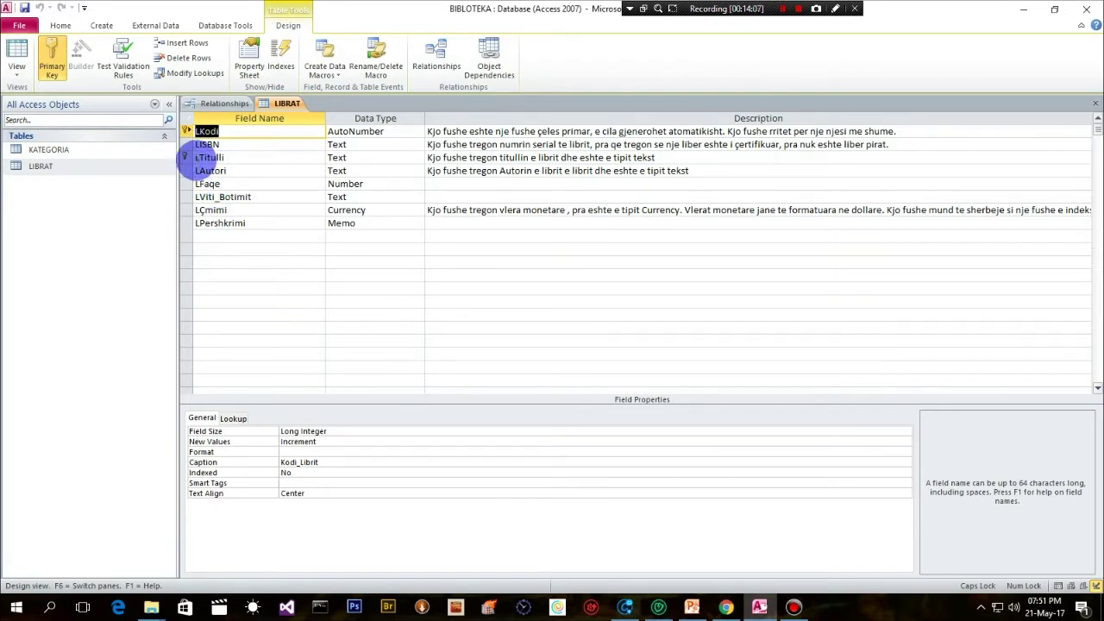
click(184, 158)
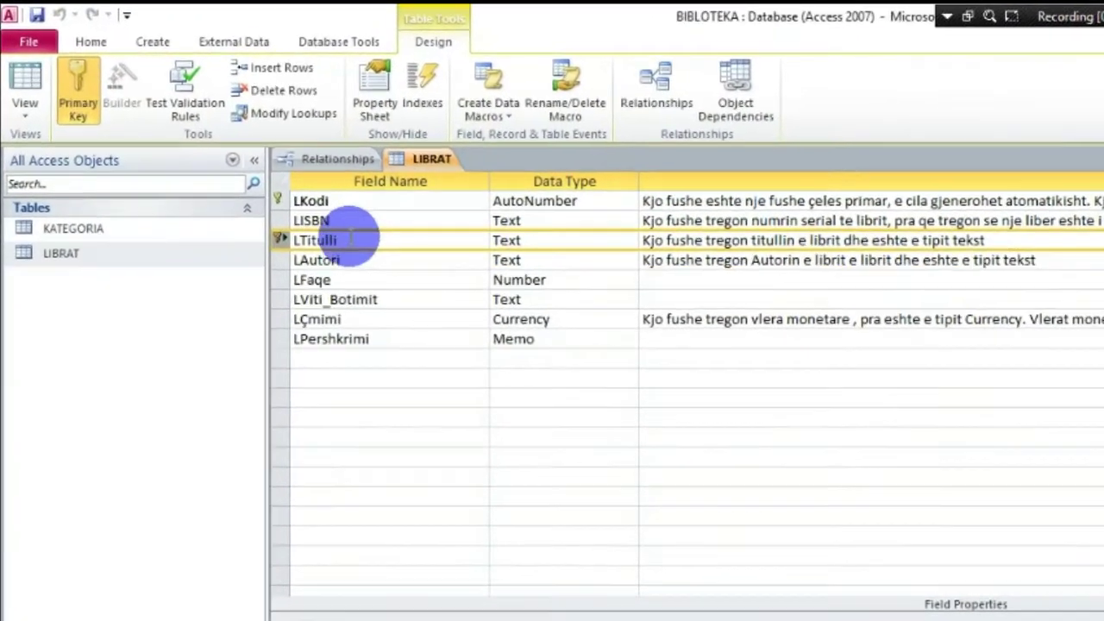
right_click(350, 241)
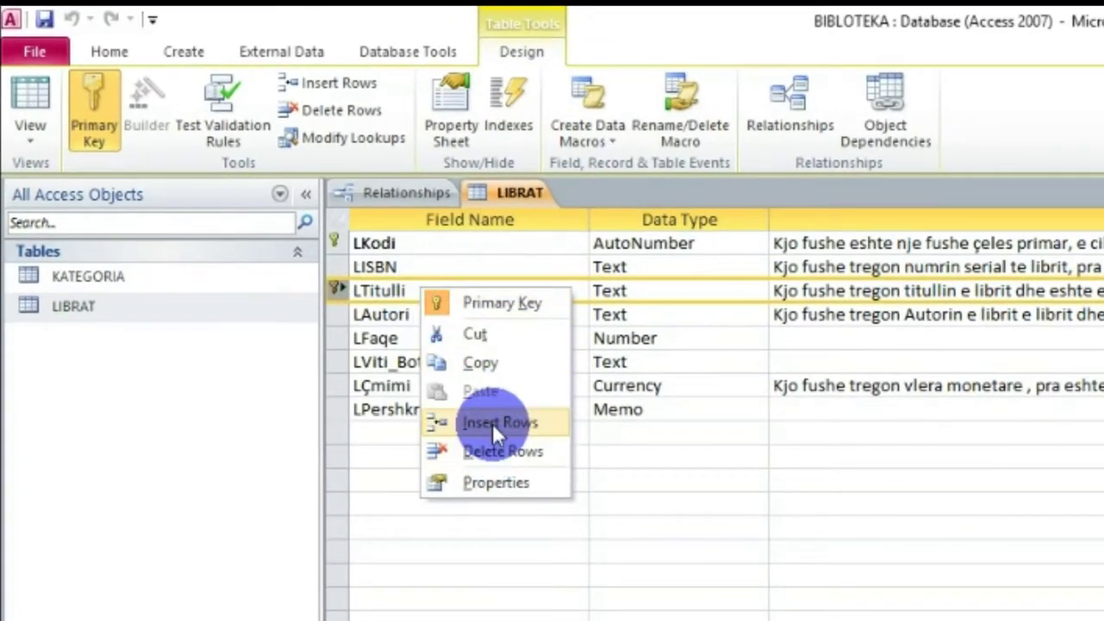
click(493, 422)
Step: Name the new field KKodi, begin its description with "Kjo fushe sherben per lidhje" and set its data type to Number
click(384, 290)
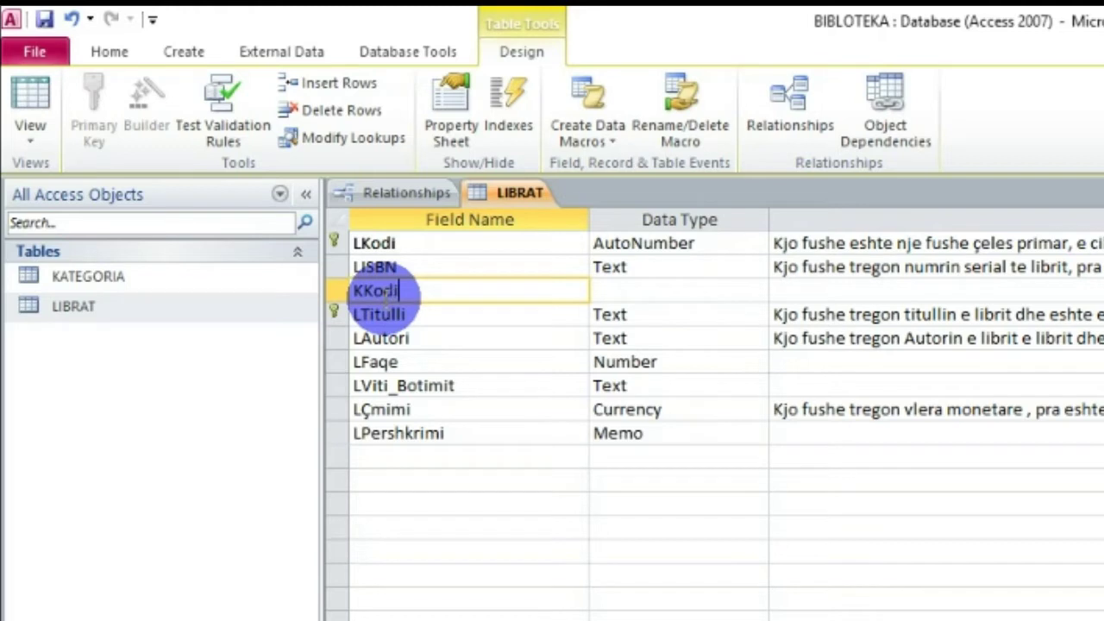
click(621, 291)
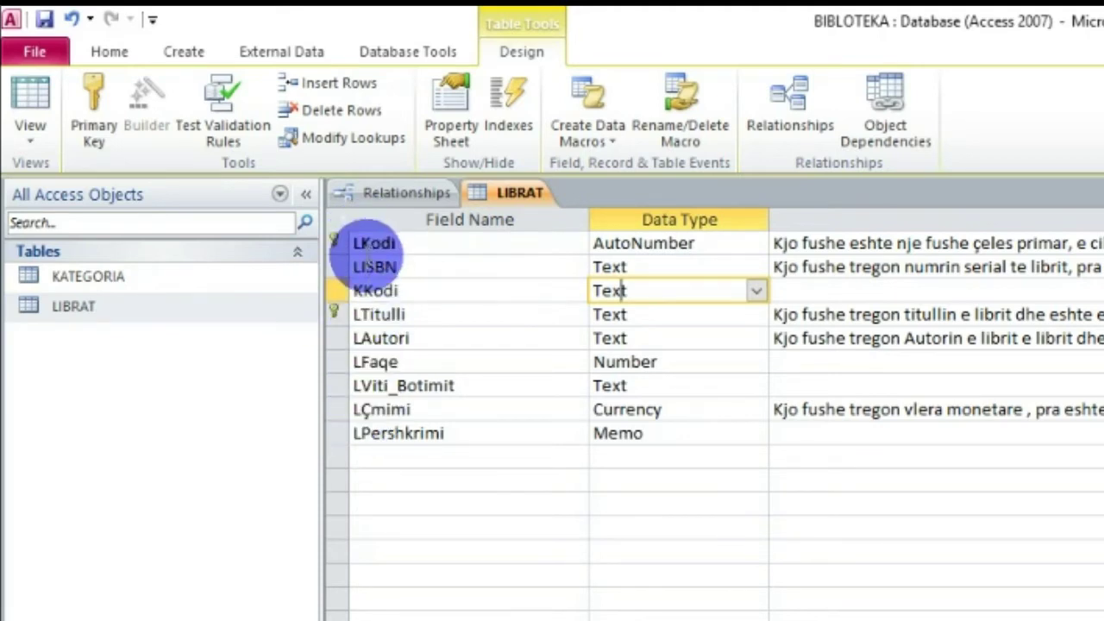
click(774, 291)
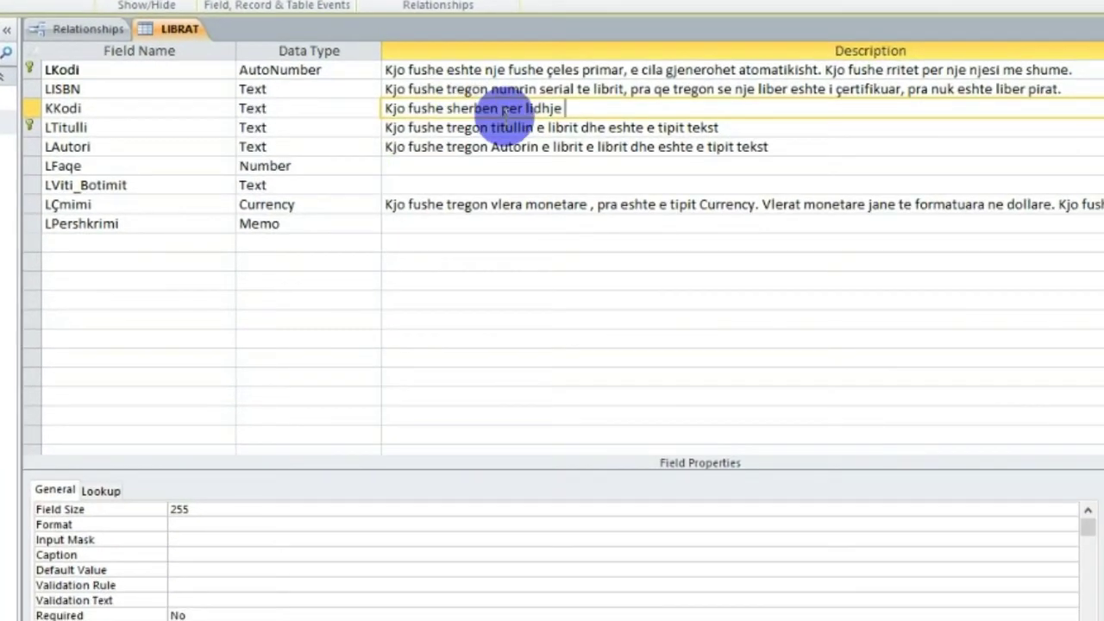
click(364, 114)
click(371, 109)
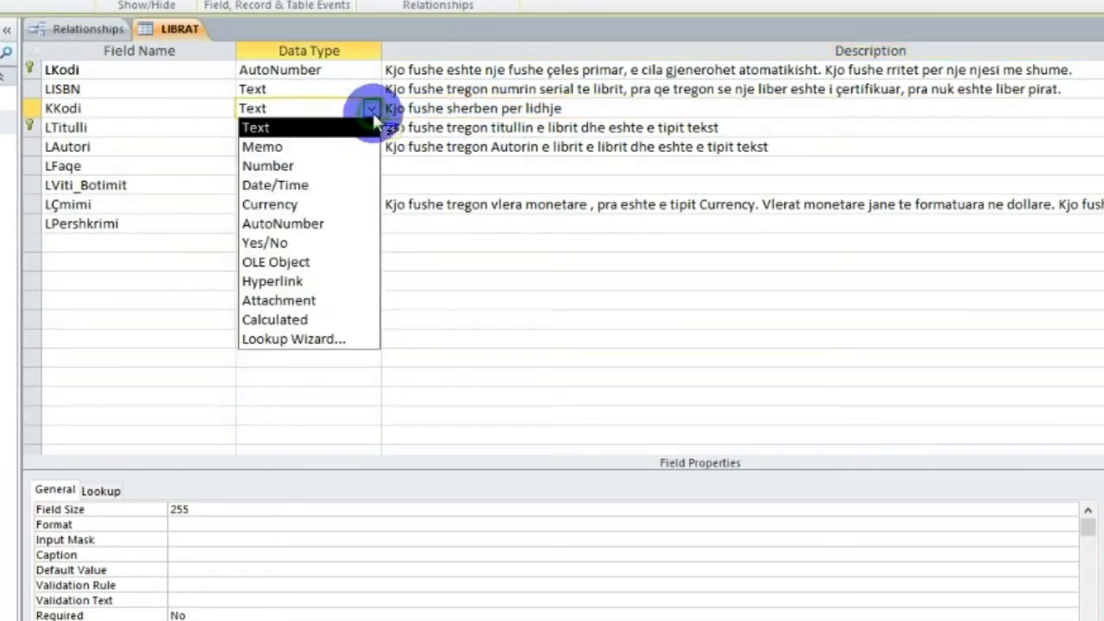
click(276, 163)
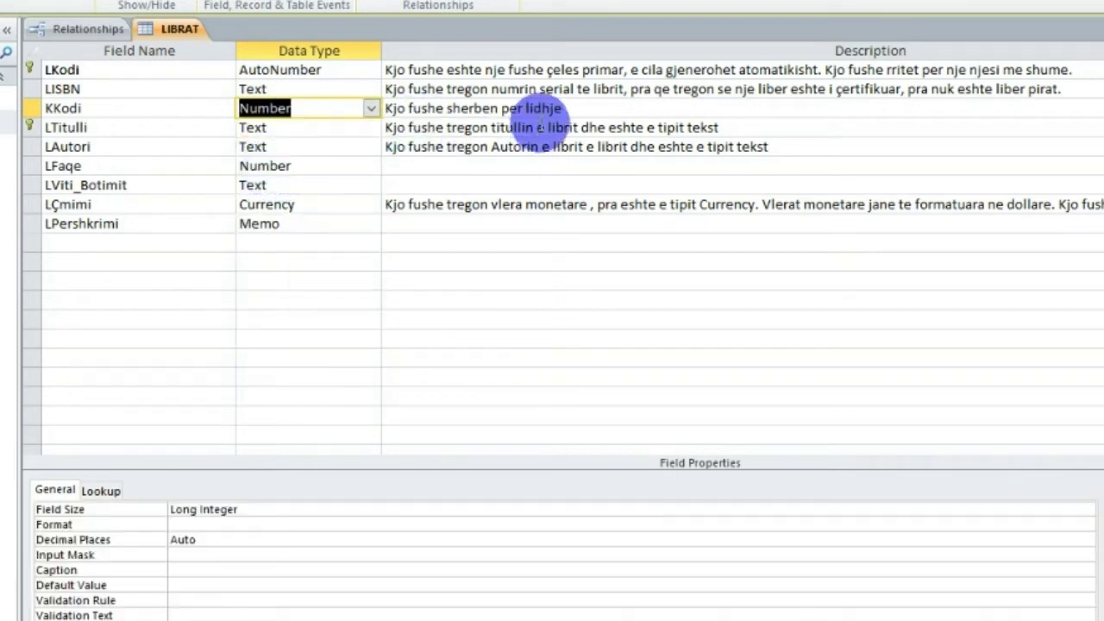
Step: Complete the KKodi description as "Kjo fushe sherben per lidhje me tabelen Kategoria dhe eshte çeles i huaj."
click(574, 109)
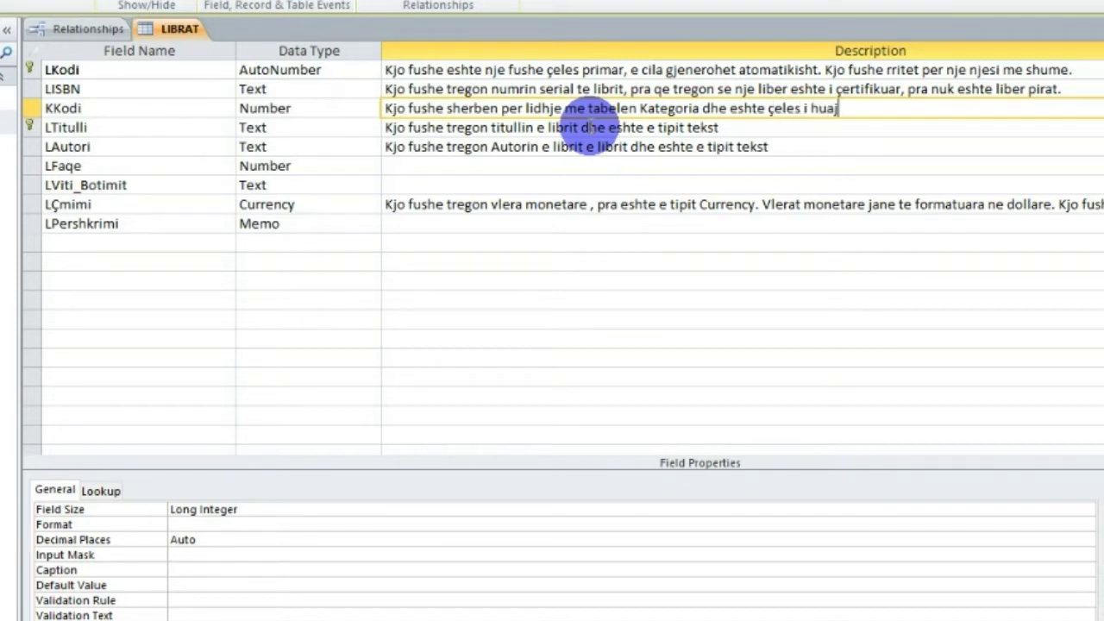
text(.)
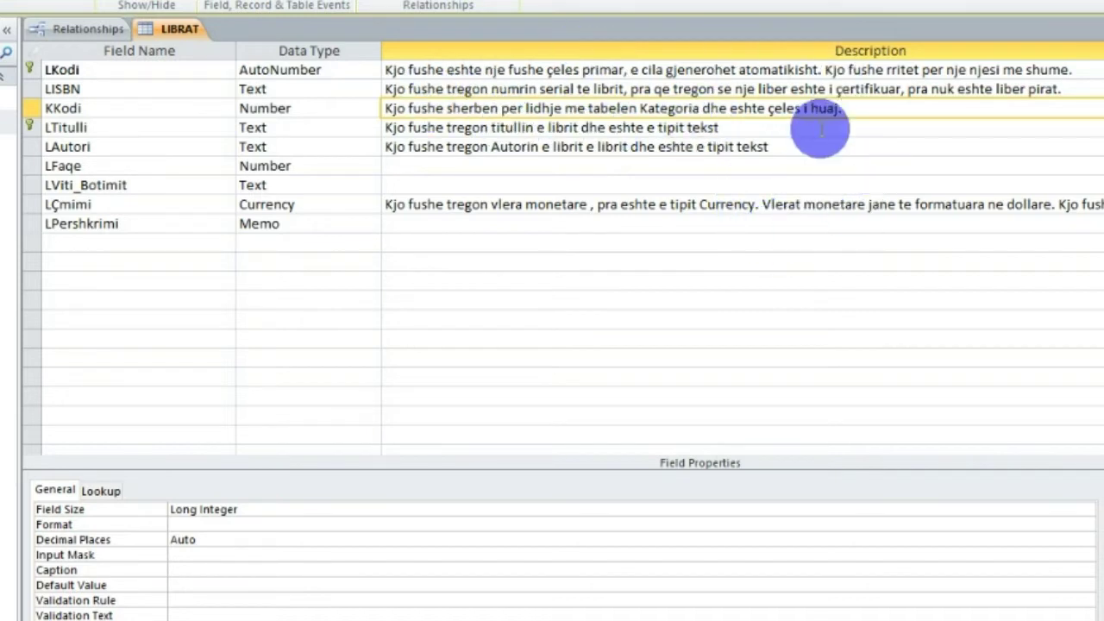
drag(388, 109, 823, 119)
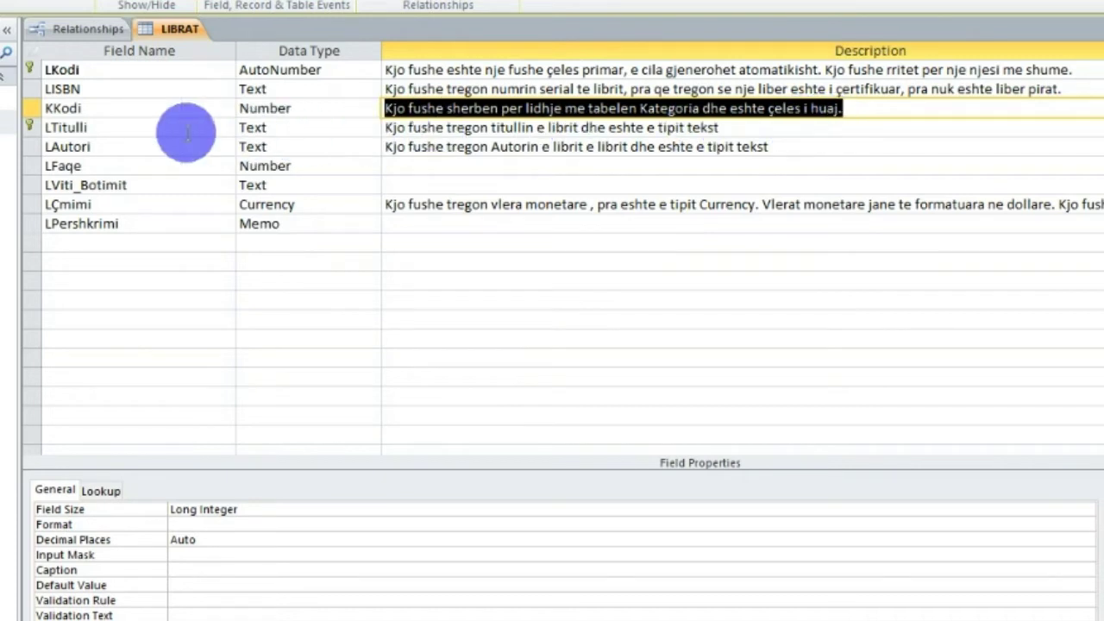
Step: Leave the LIBRAT table's Design View and save the table with its new KKodi field
click(321, 109)
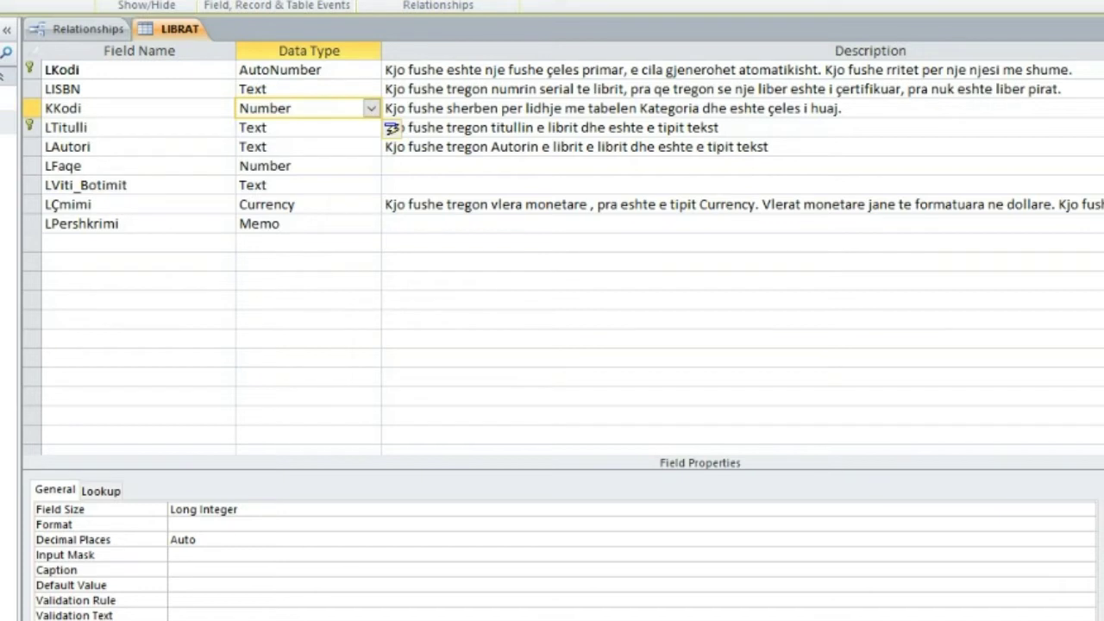
click(438, 4)
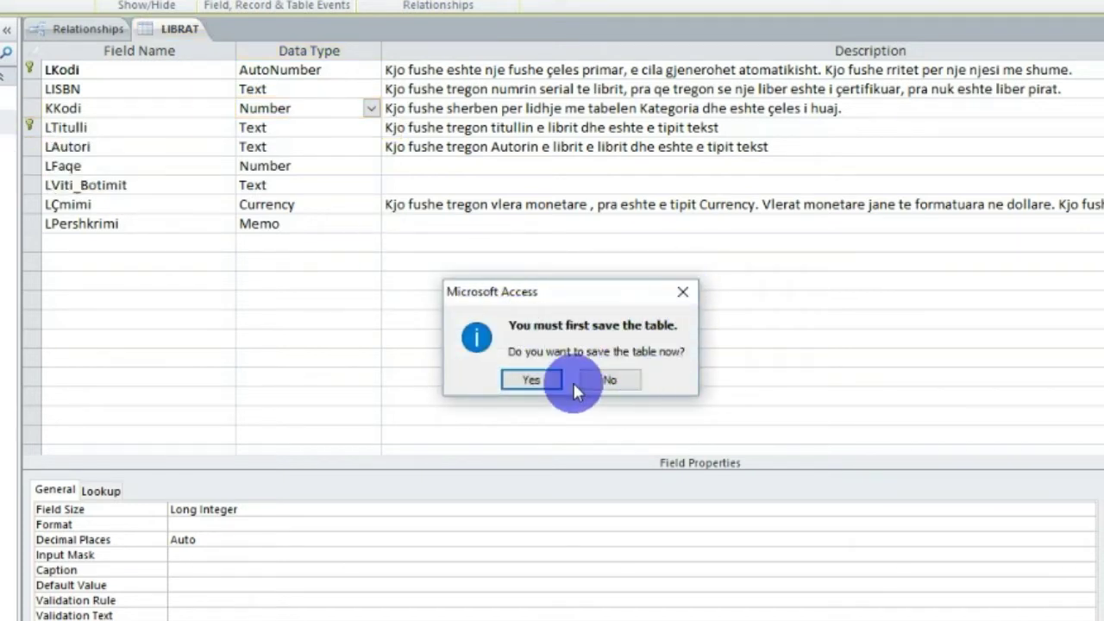
click(513, 381)
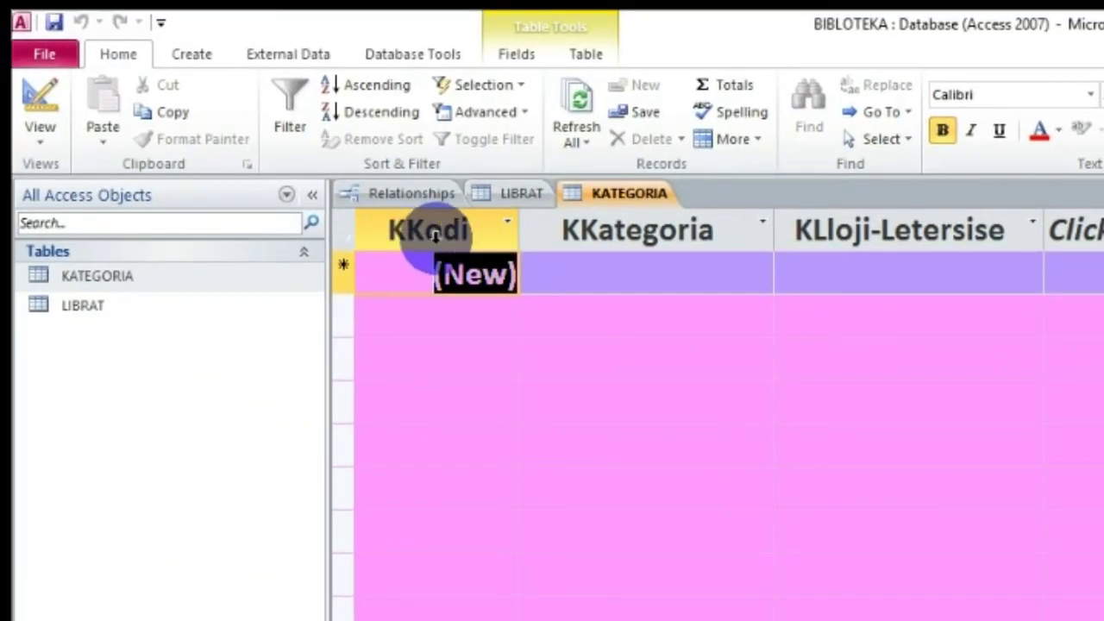
Step: Examine the KKodi column in the LIBRAT datasheet, then show that table in Design View
click(81, 306)
double_click(80, 306)
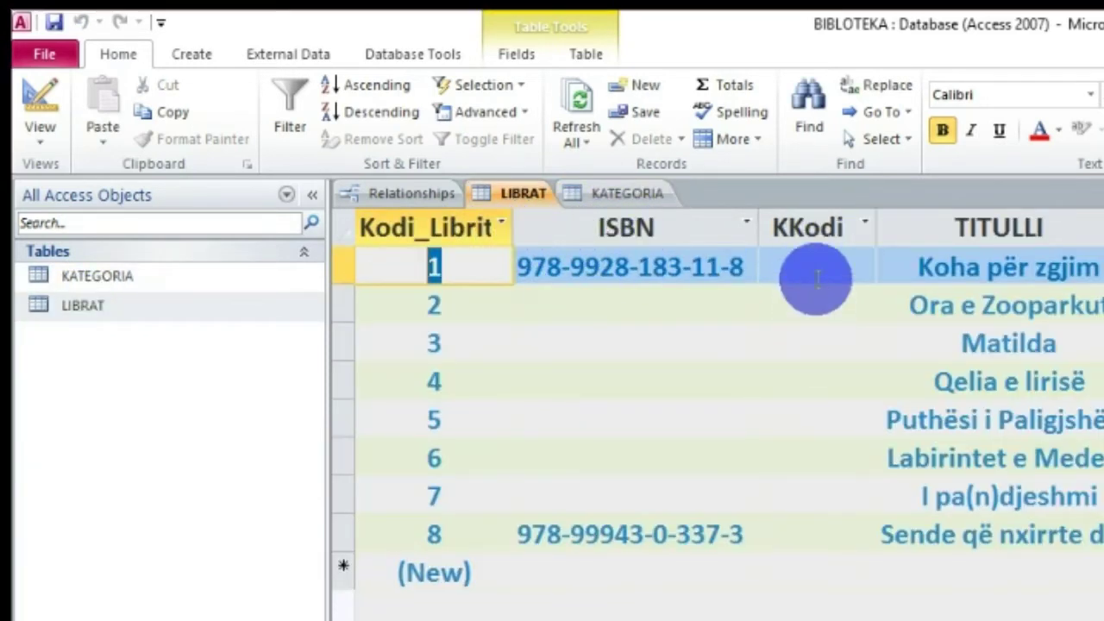
click(42, 143)
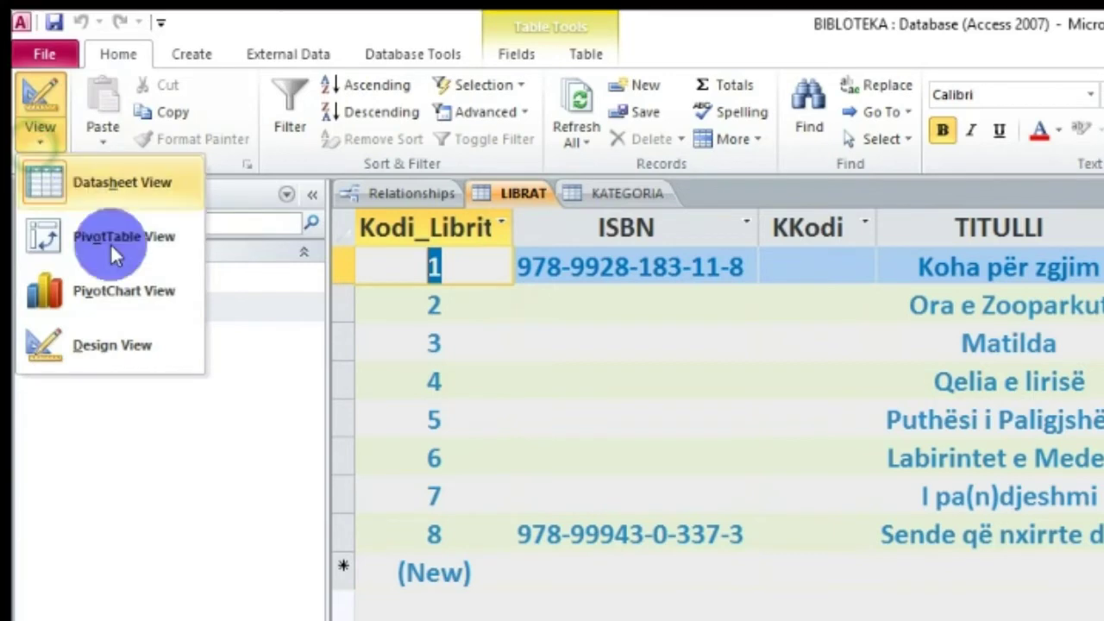
click(152, 349)
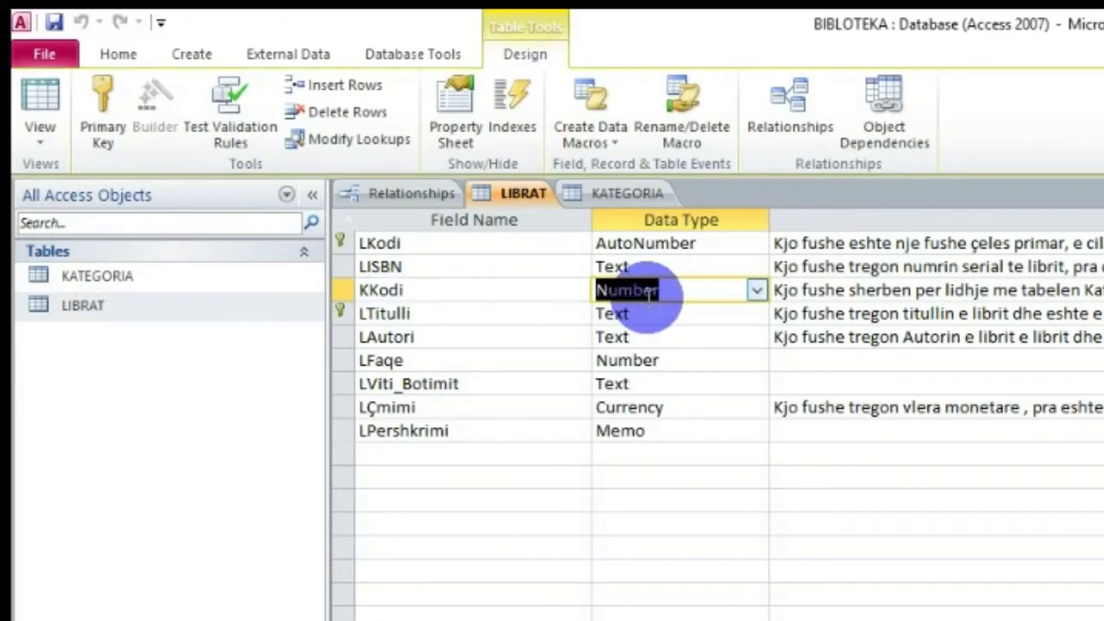
Step: Show KATEGORIA in Design View and compare its KKodi data type with that of KKodi in LIBRAT
click(618, 193)
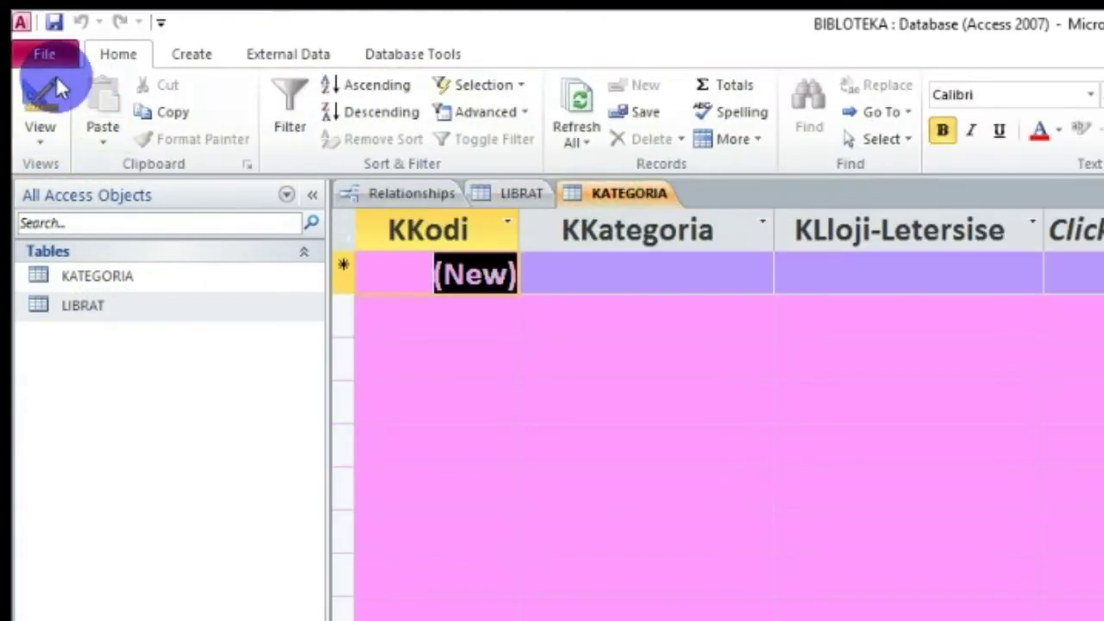
click(47, 155)
click(148, 356)
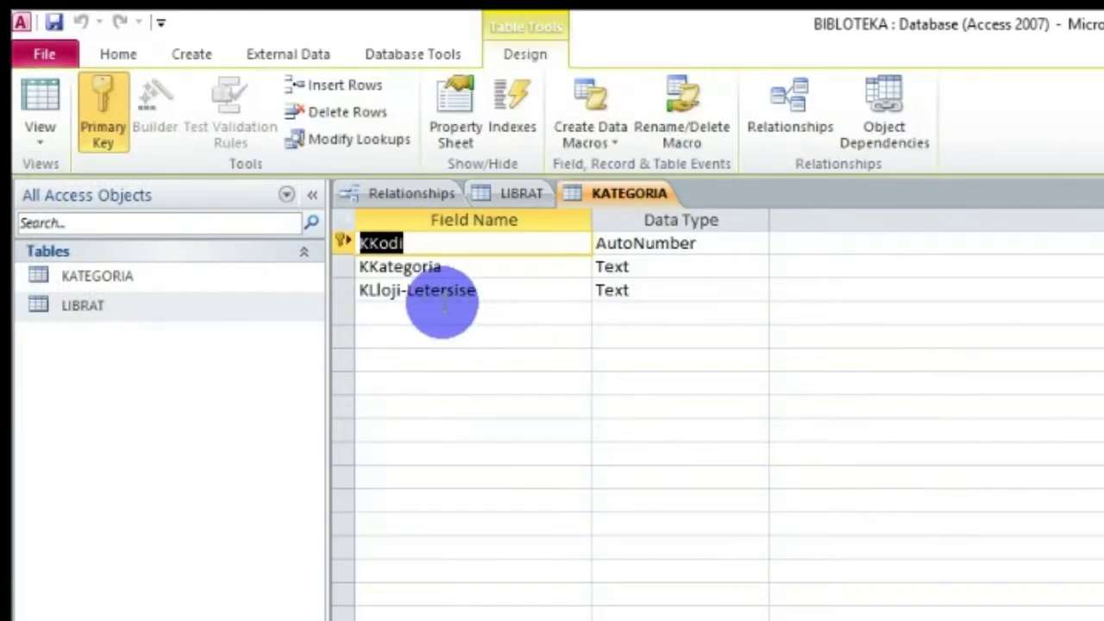
click(694, 244)
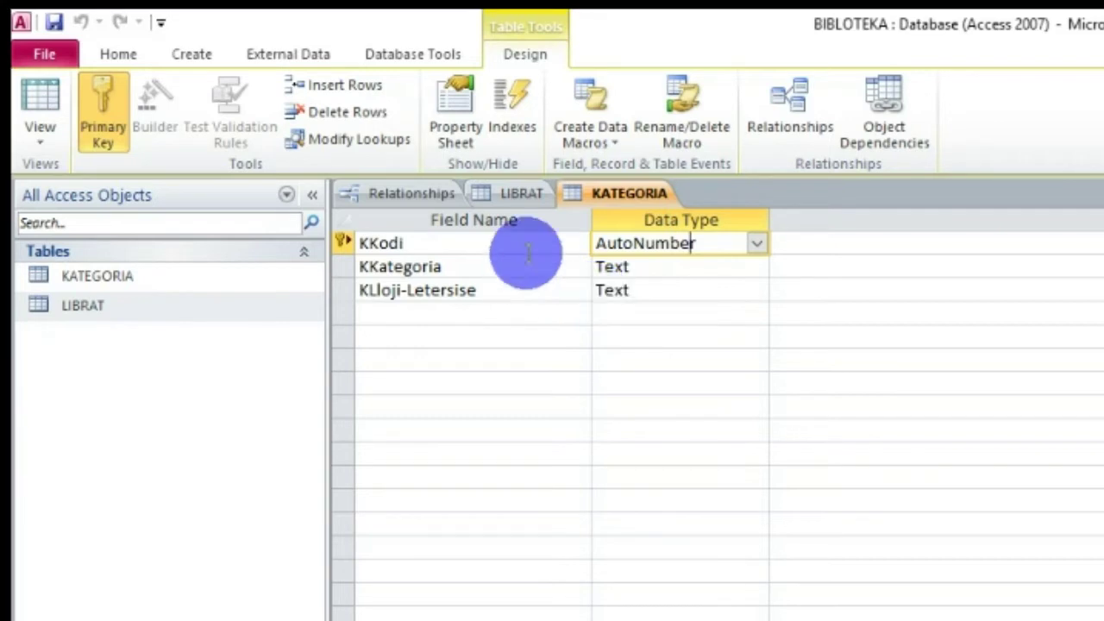
click(513, 191)
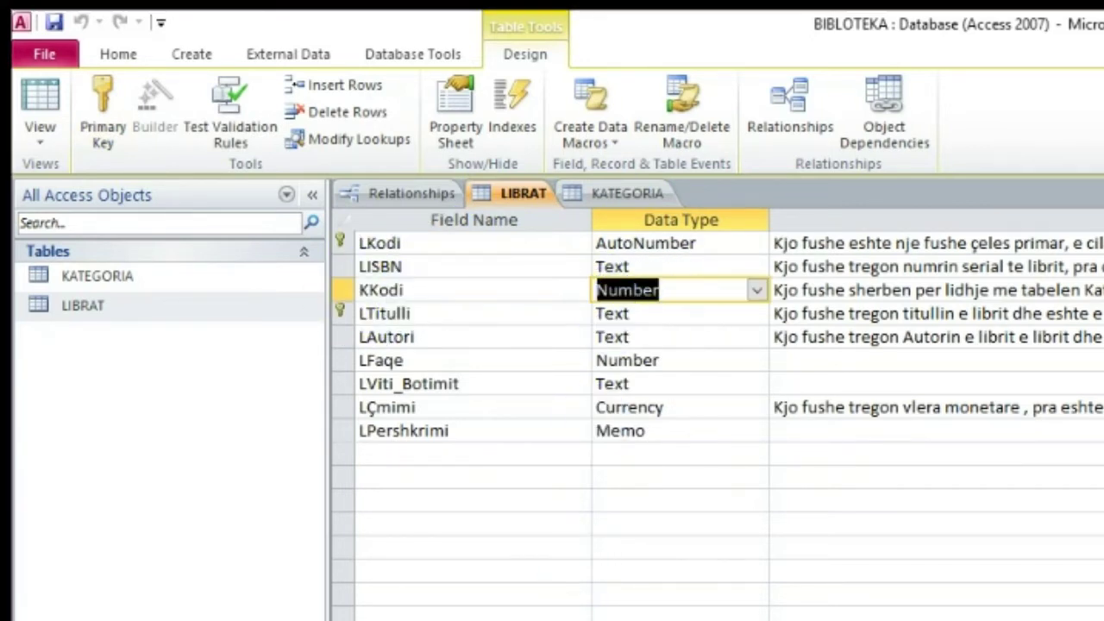
click(832, 290)
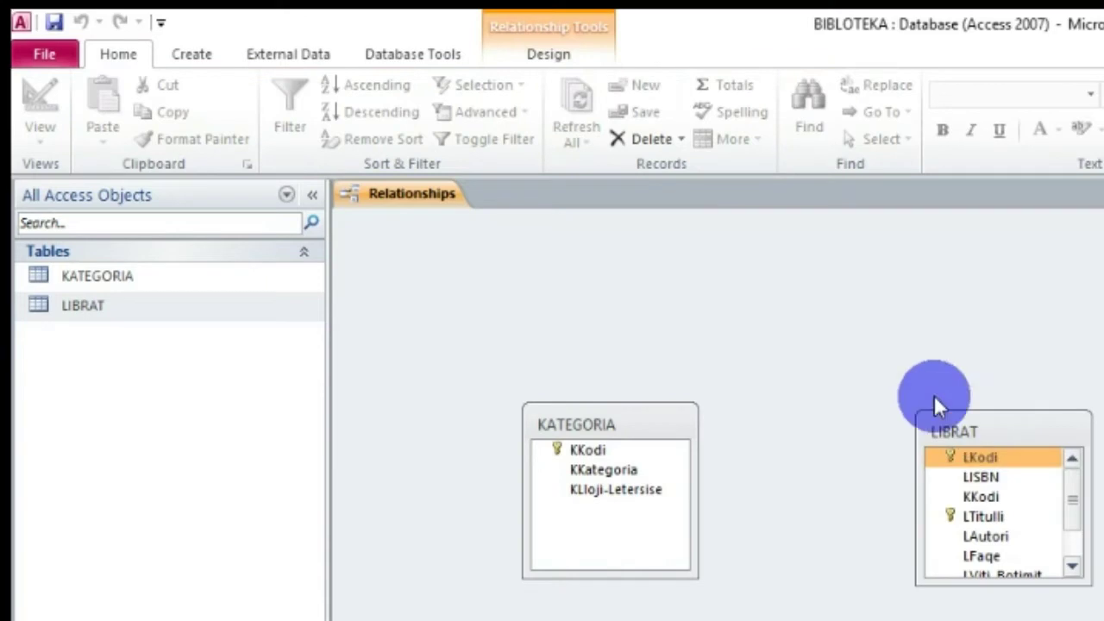
Step: Reposition both table boxes in the relationships layout, enlarging LIBRAT until all its fields fit and KATEGORIA slightly
drag(618, 416, 558, 344)
drag(1017, 430, 912, 344)
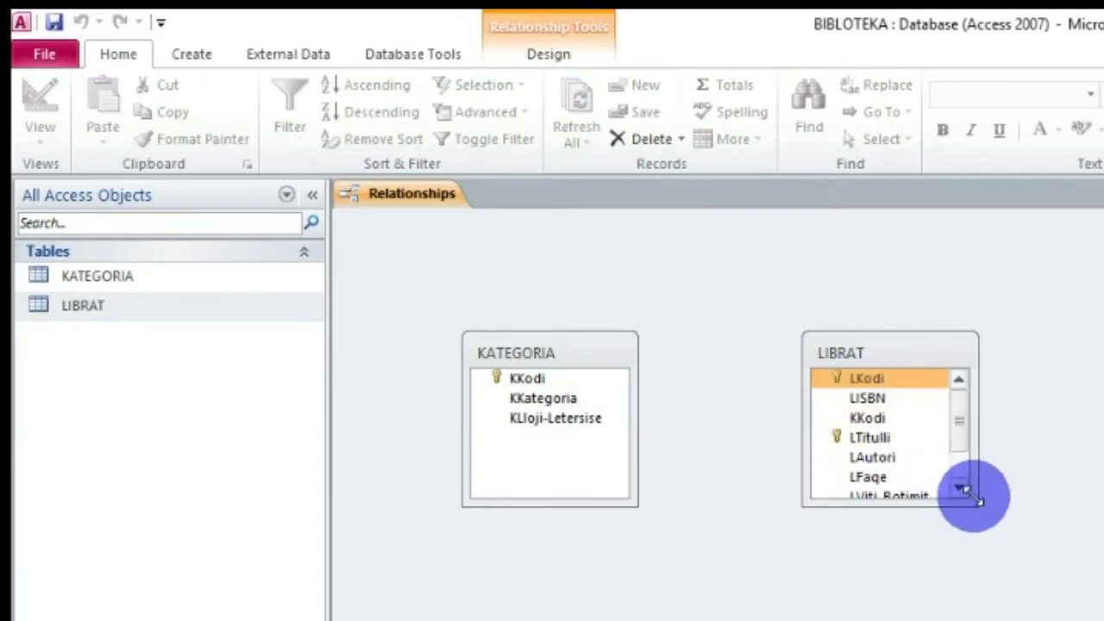
drag(977, 508, 1078, 616)
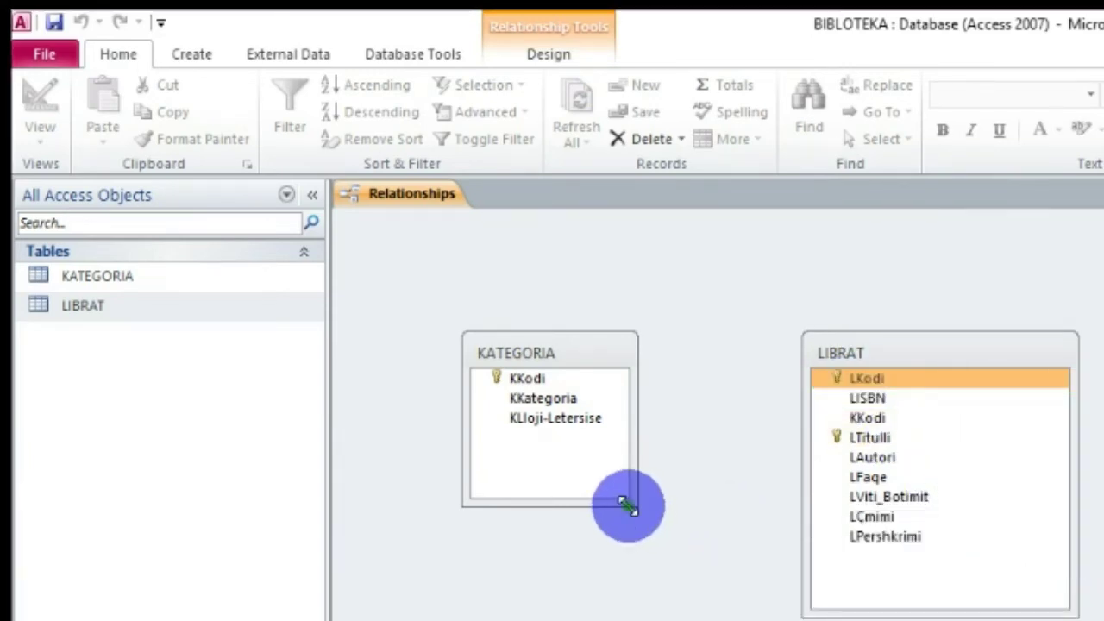
drag(634, 511, 657, 539)
drag(602, 349, 578, 343)
drag(936, 355, 944, 327)
Step: Start a relationship from KKodi in KATEGORIA to KKodi in LIBRAT, moving its settings dialog aside
drag(869, 401, 484, 370)
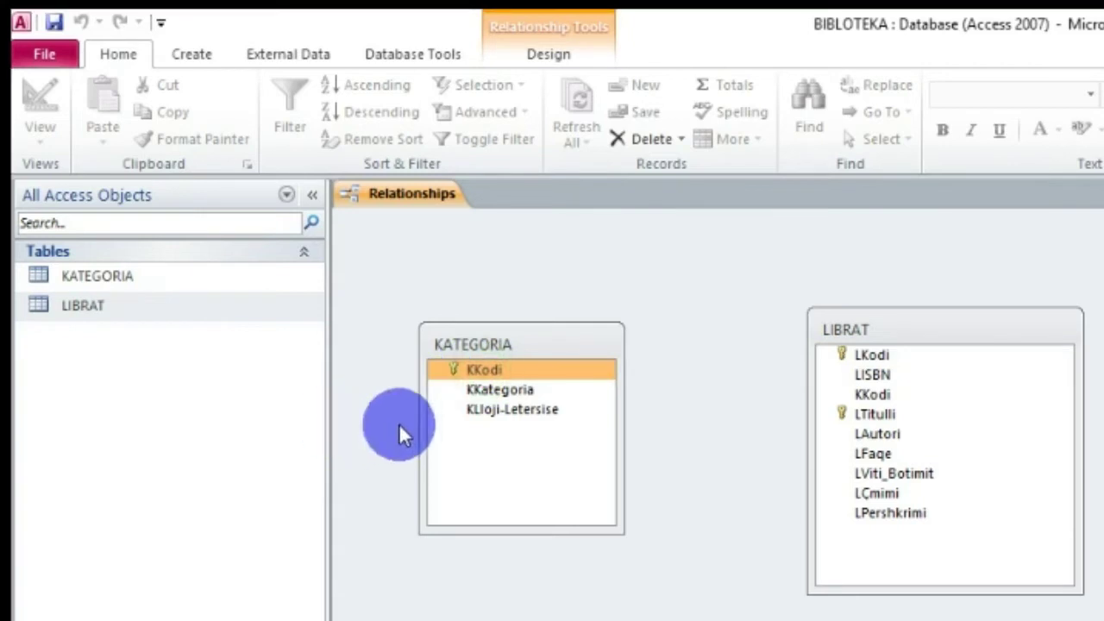
click(496, 370)
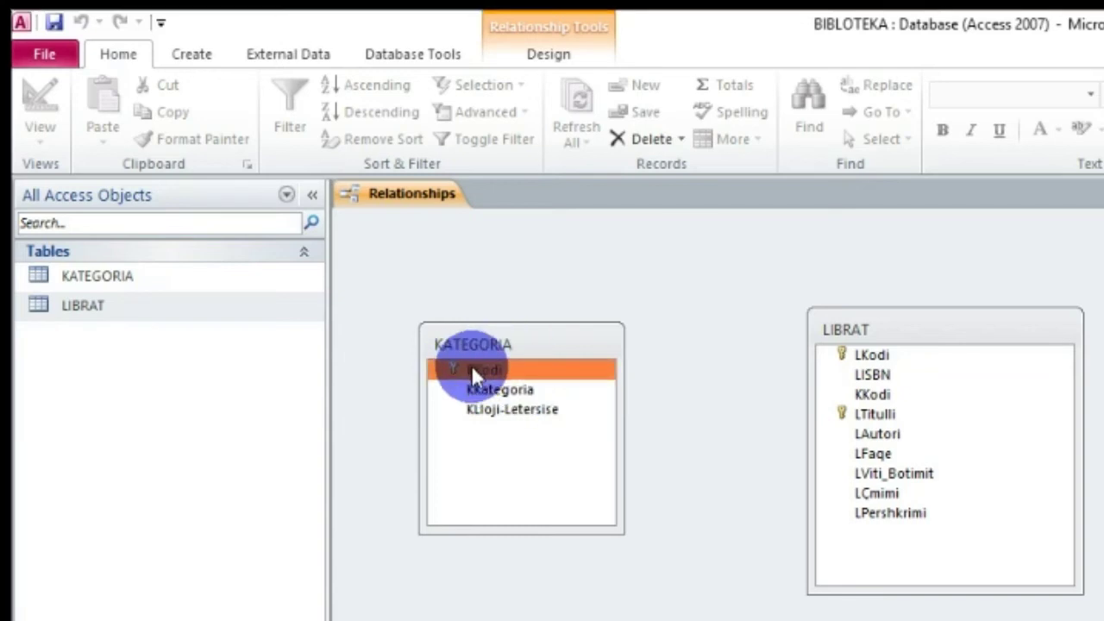
drag(471, 367, 866, 388)
drag(1028, 281, 1078, 352)
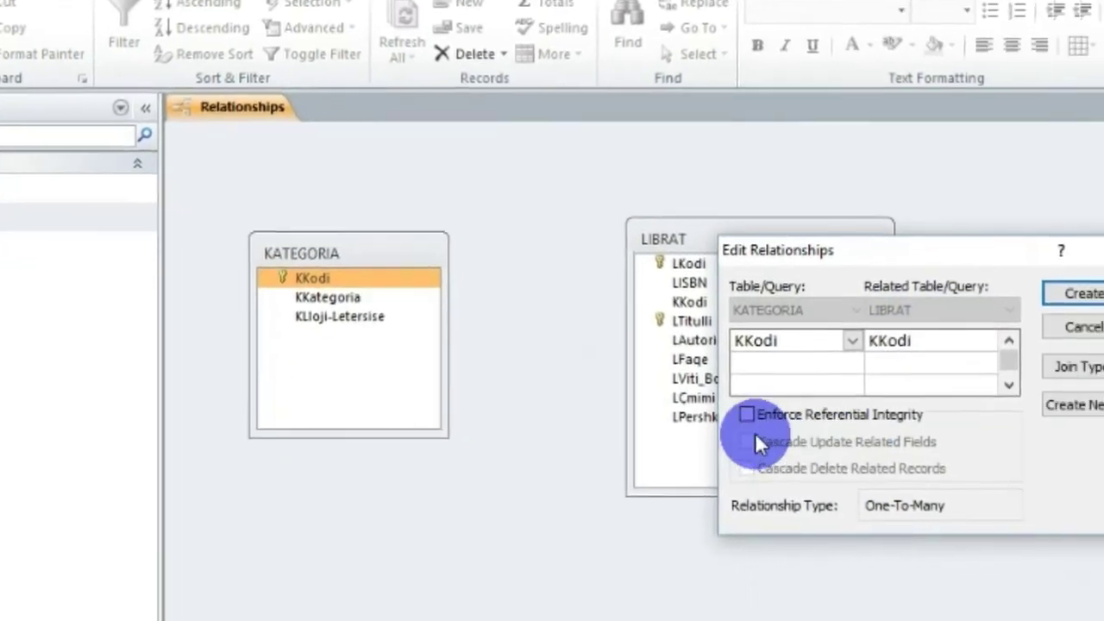
Step: Enforce referential integrity with cascading updates of related fields and deletes of related records, accepting join type 1
click(930, 510)
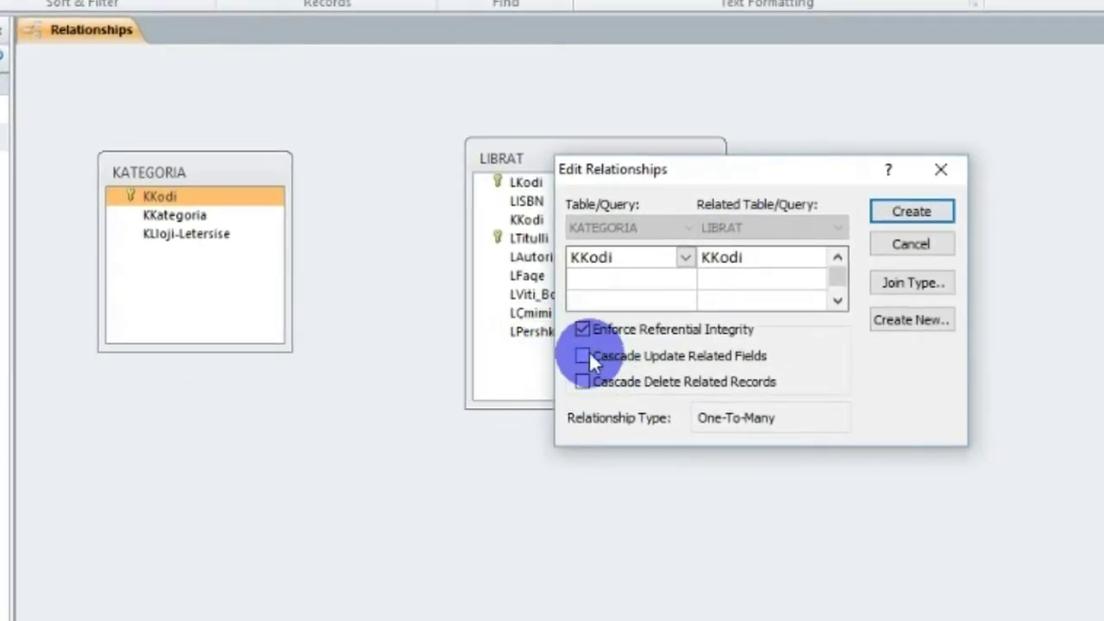
drag(798, 171, 984, 158)
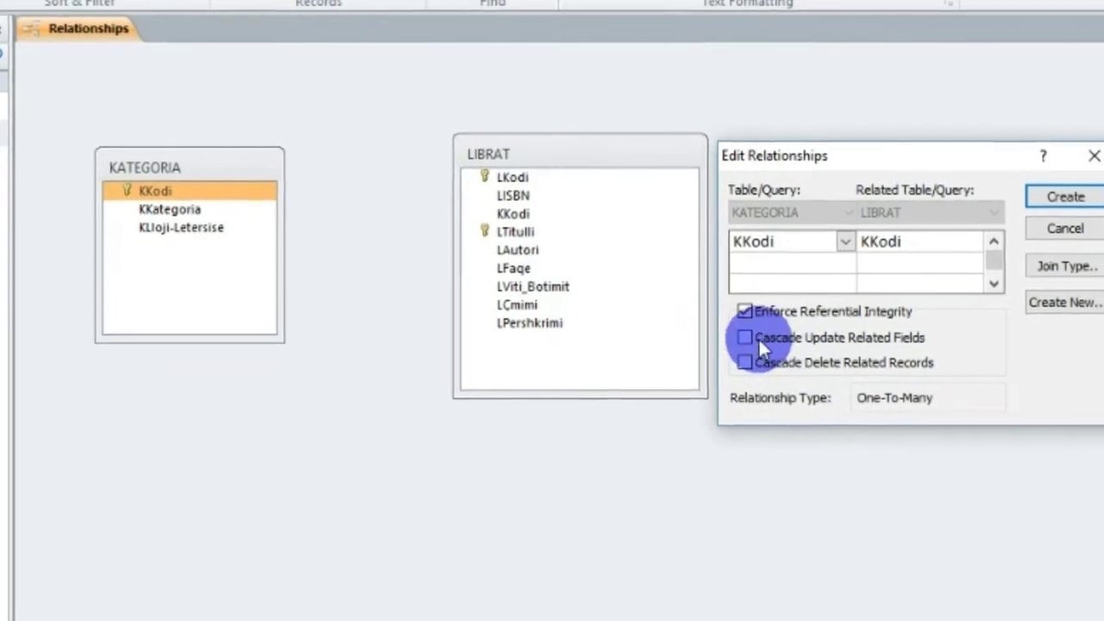
click(761, 345)
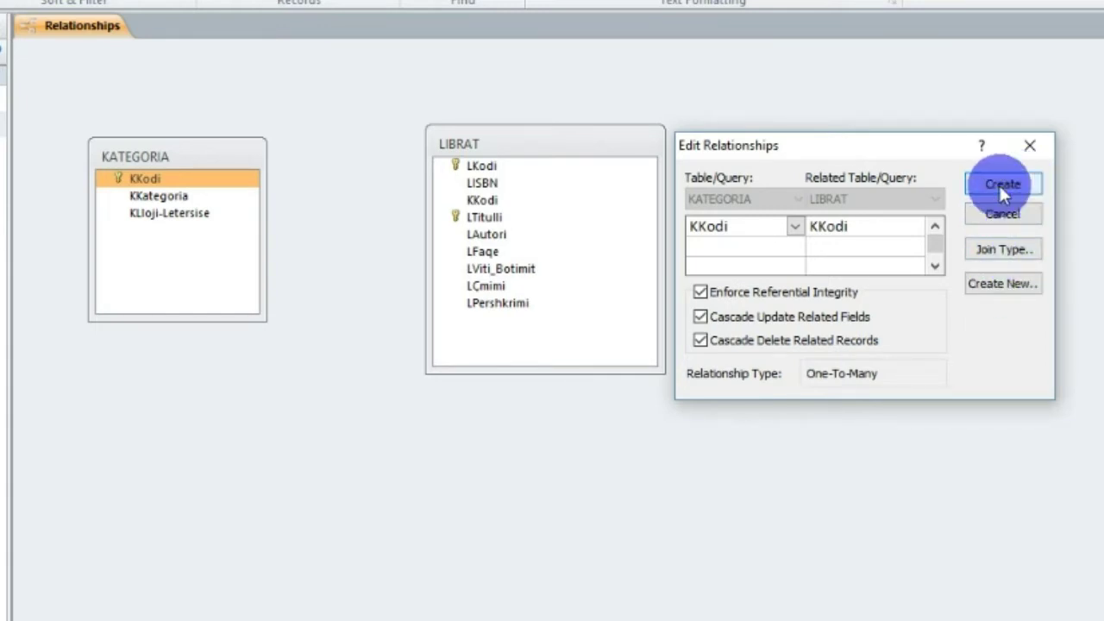
click(997, 249)
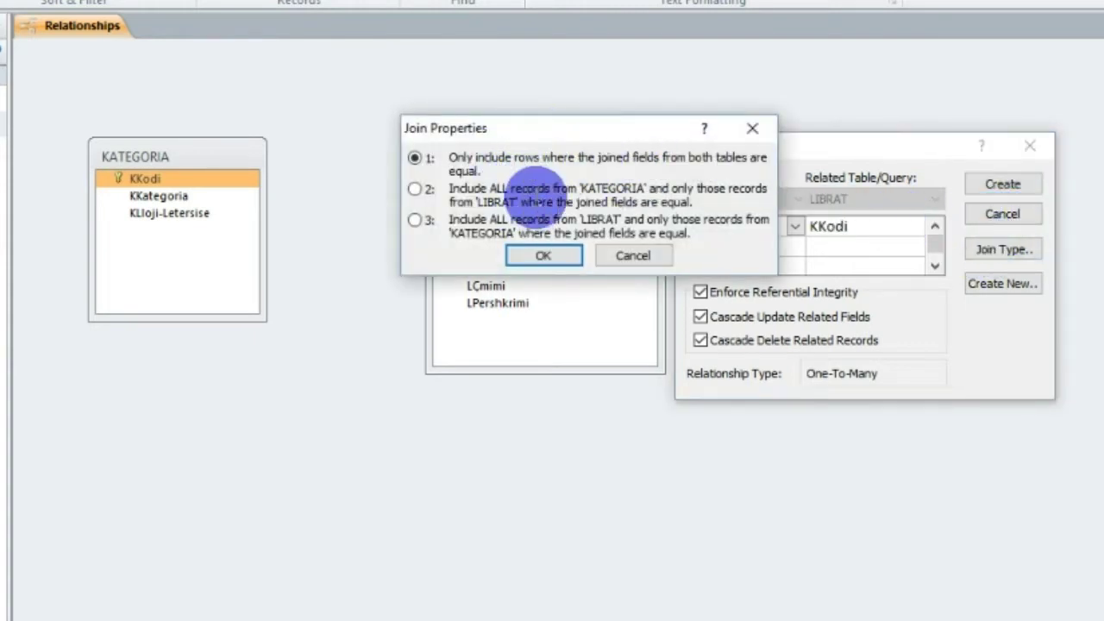
click(571, 254)
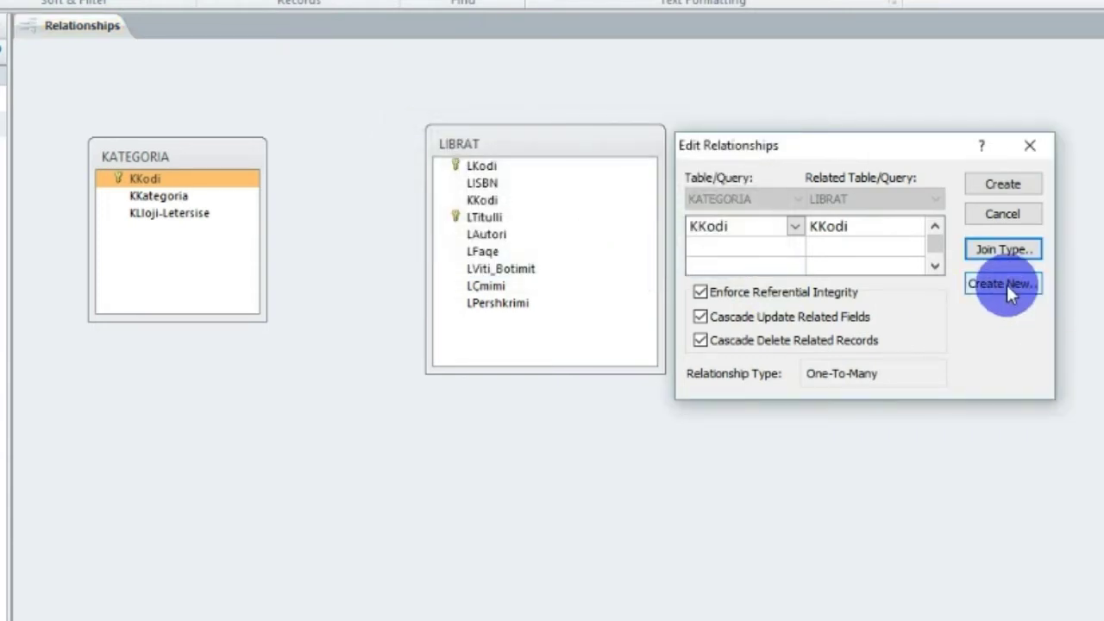
Step: Create the KKodi relationship and move the LIBRAT box lower and farther right of KATEGORIA
drag(907, 145, 1075, 147)
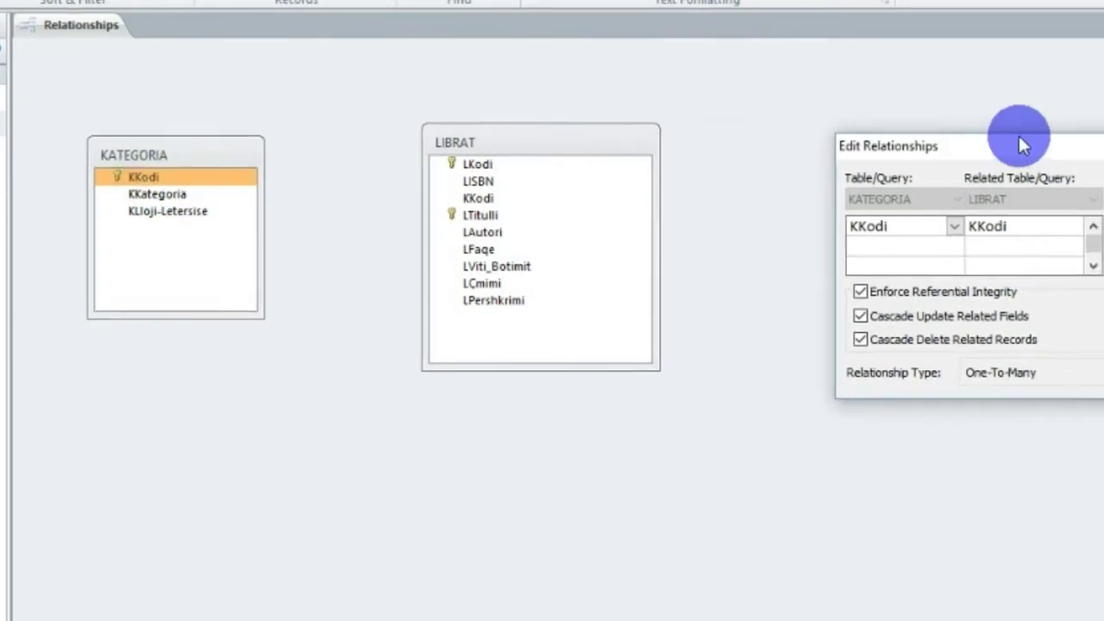
drag(1019, 142, 853, 154)
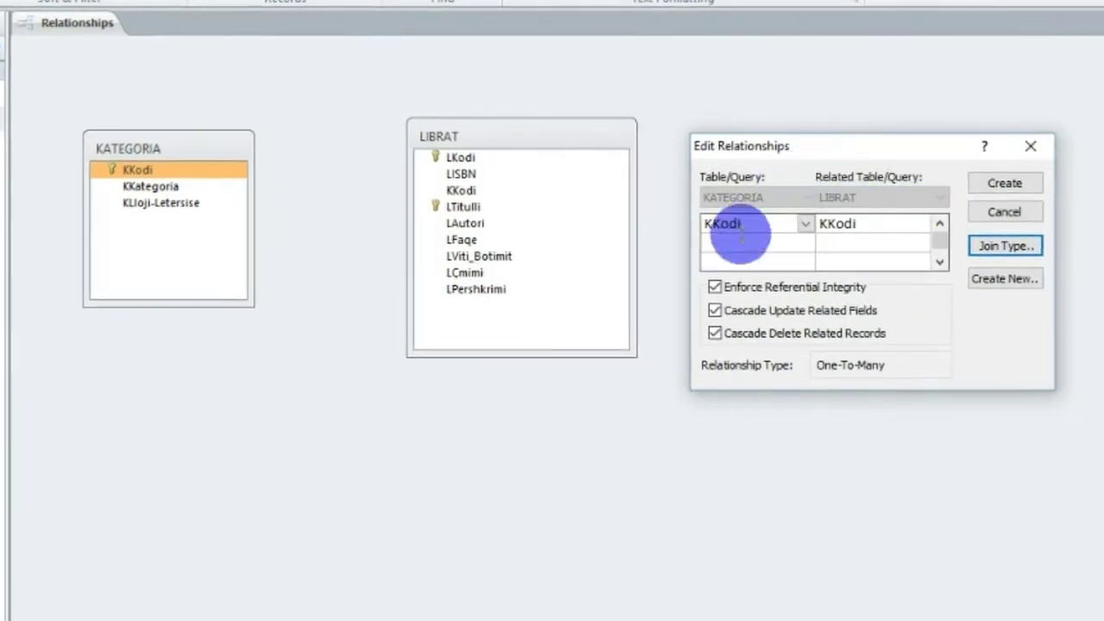
click(1004, 183)
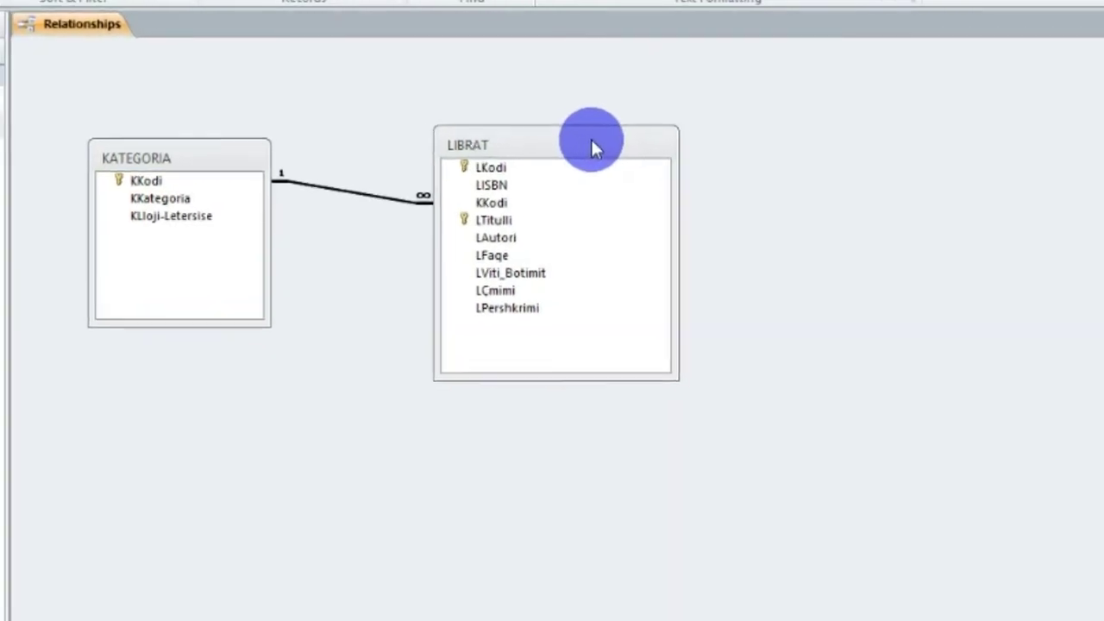
drag(552, 137, 548, 218)
drag(647, 265, 700, 246)
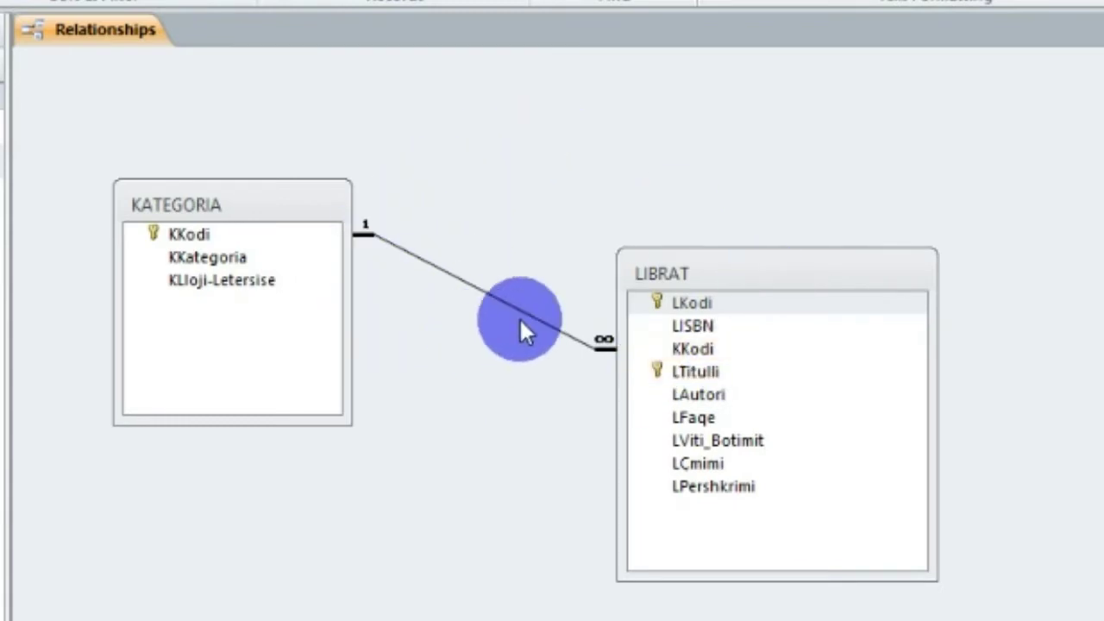
Step: Review the settings of the relationship between KATEGORIA and LIBRAT and its edit and delete options
double_click(455, 279)
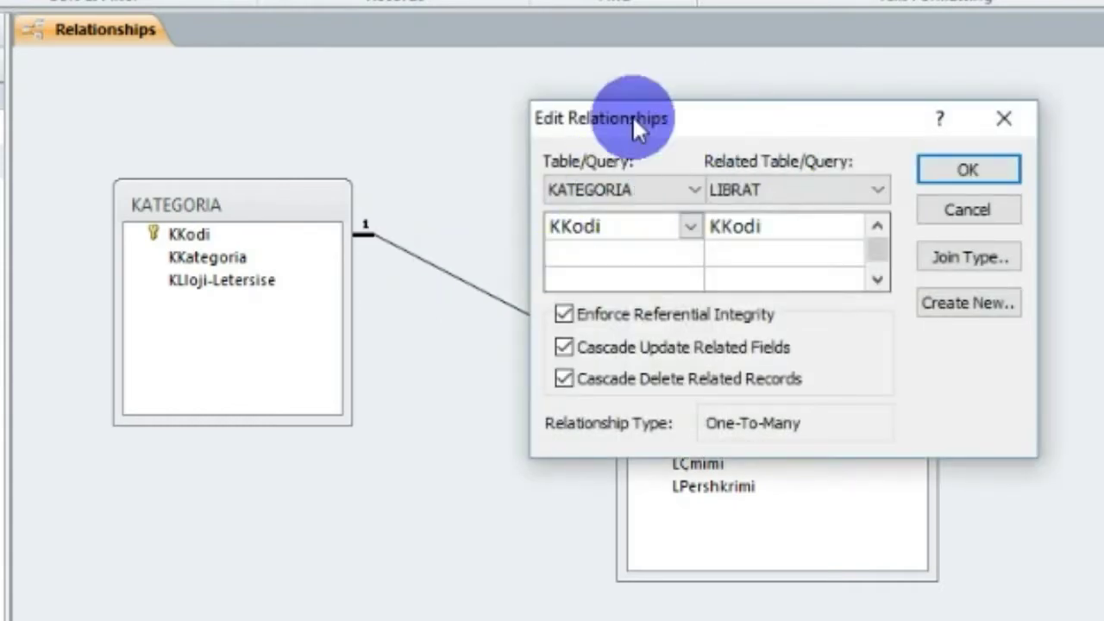
click(967, 211)
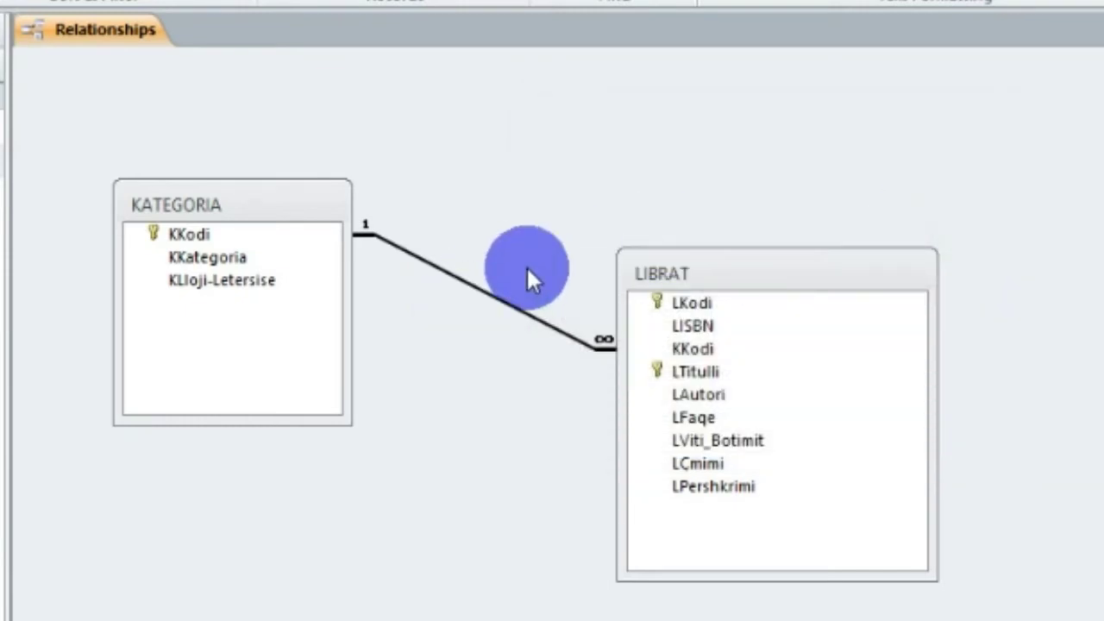
right_click(491, 295)
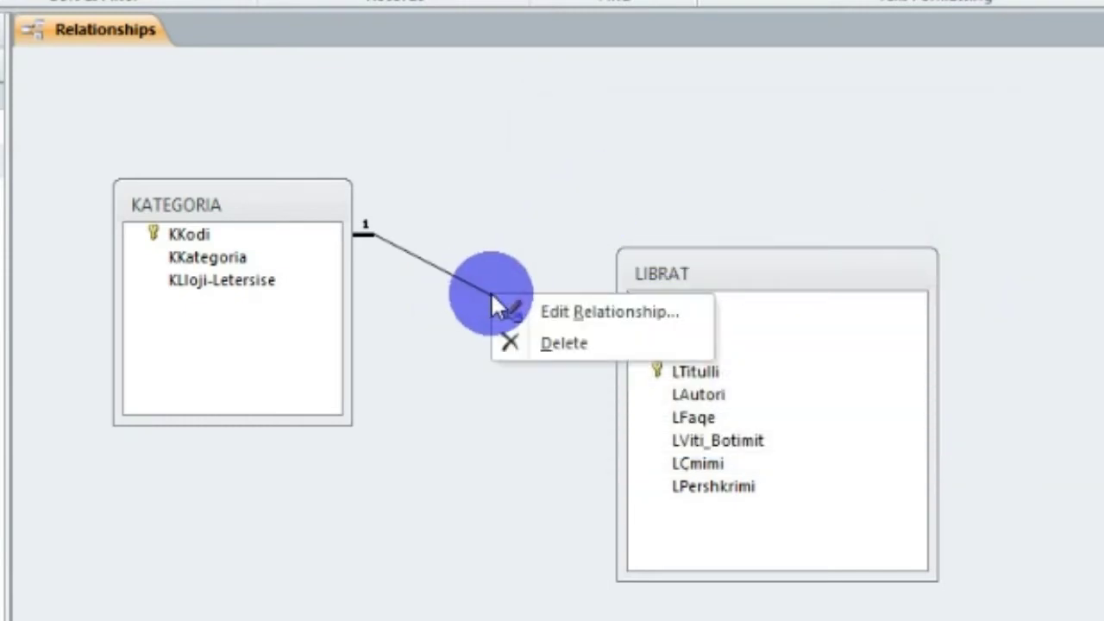
click(409, 308)
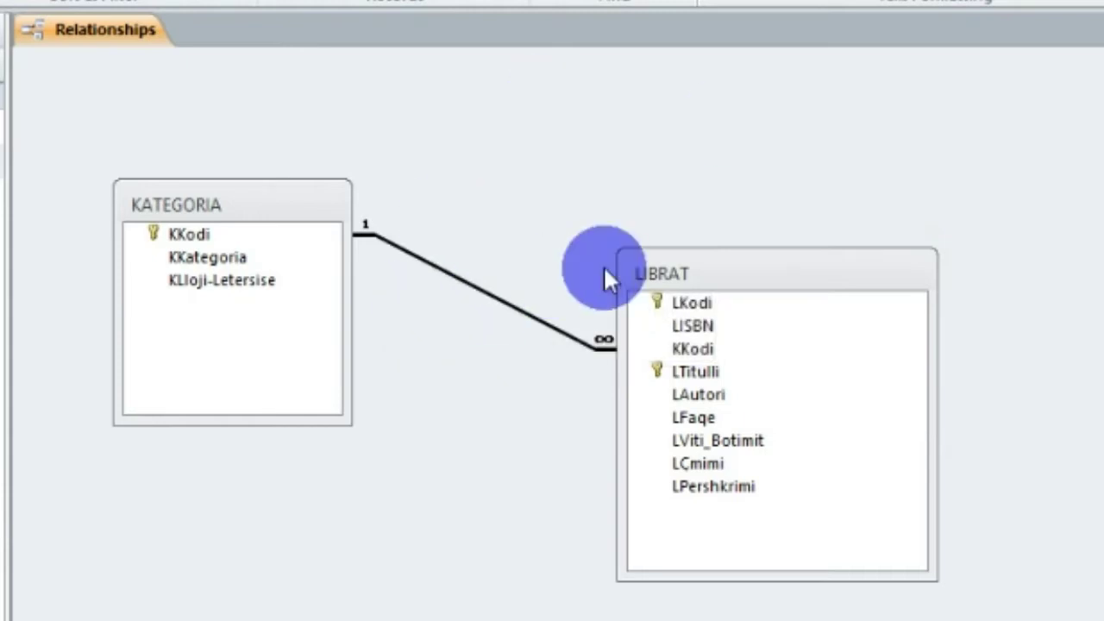
mouse_move(693, 325)
mouse_down()
mouse_move(575, 339)
mouse_move(345, 264)
mouse_up()
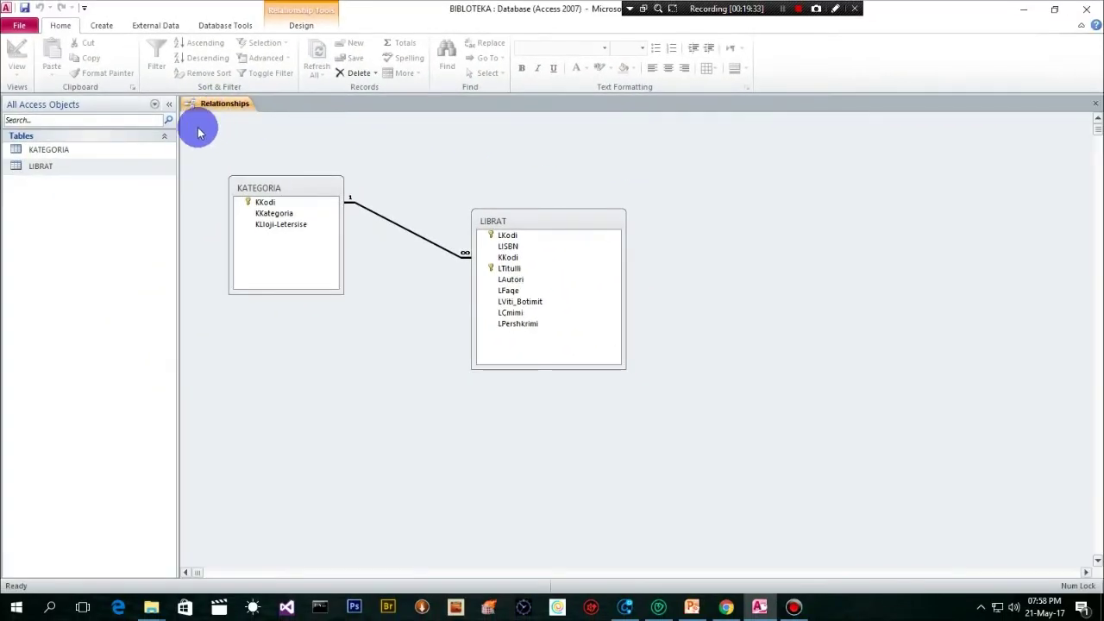
Step: Open the KATEGORIA and LIBRAT datasheets and compare their columns, including KKodi in both tables
double_click(46, 155)
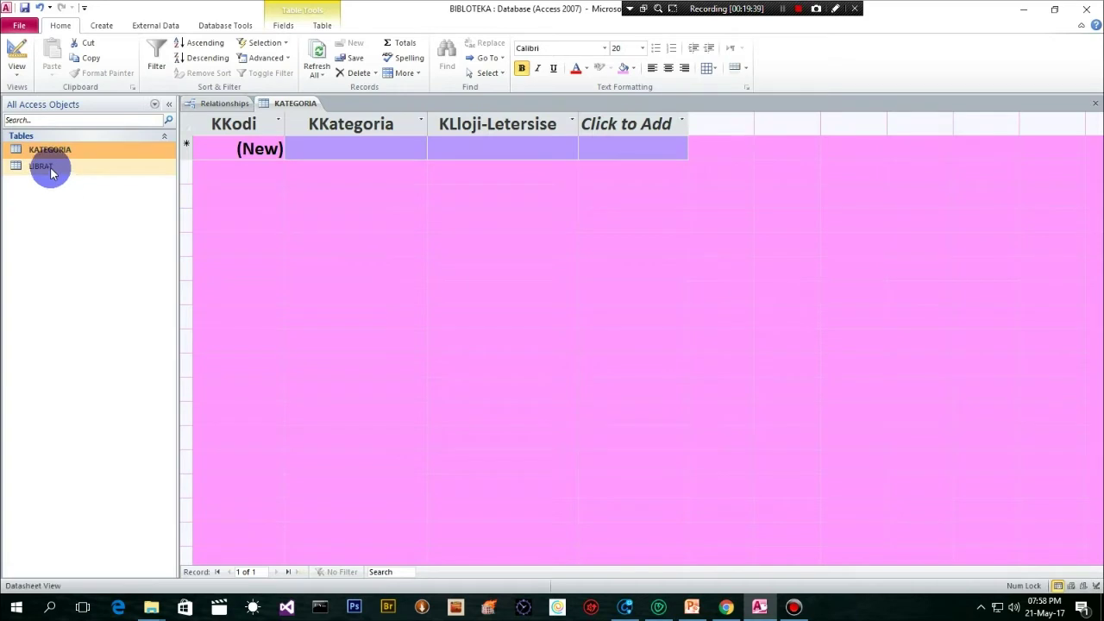
click(50, 167)
double_click(50, 168)
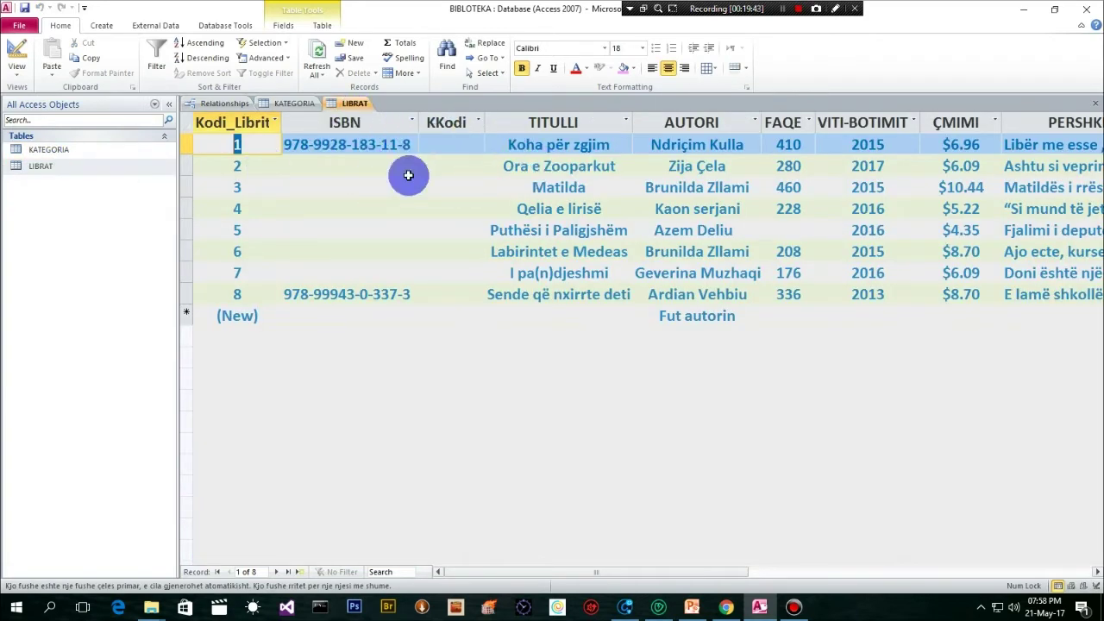
click(294, 104)
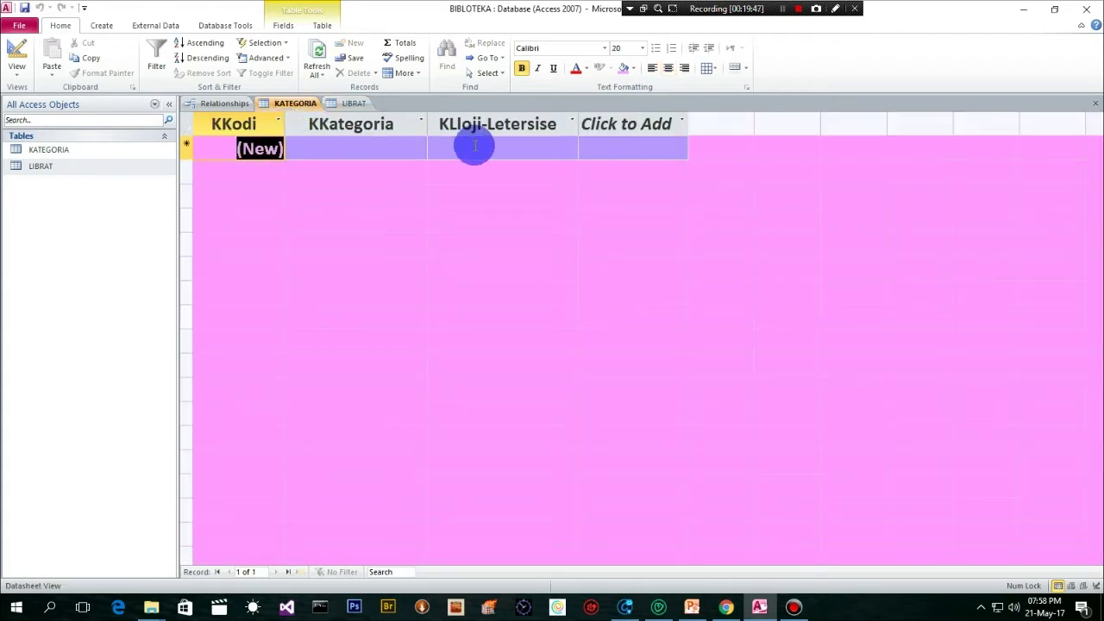
click(399, 150)
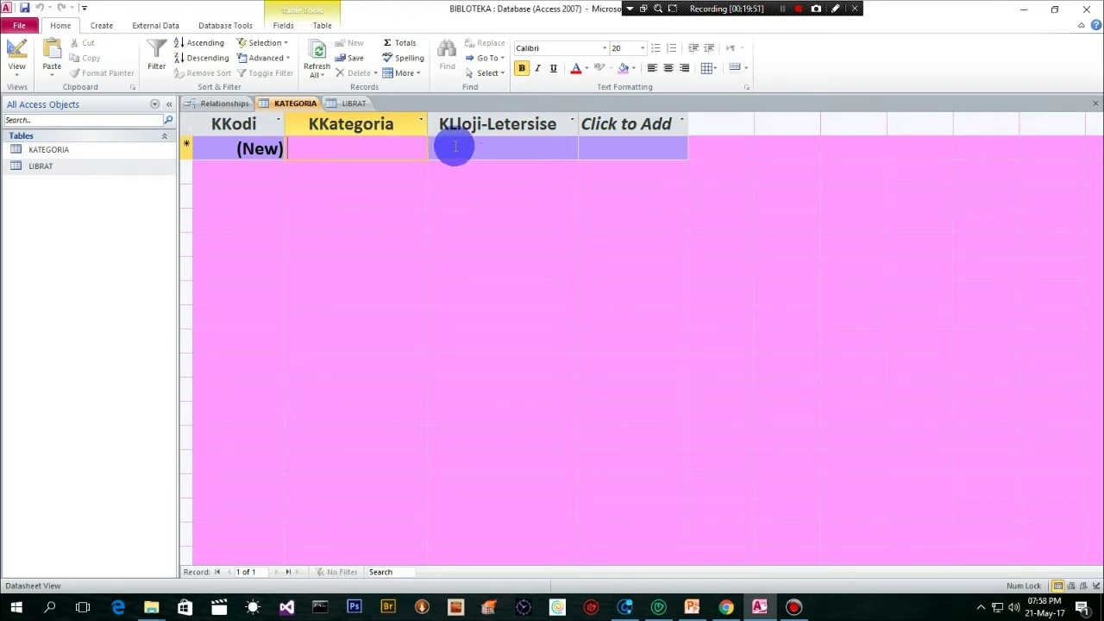
click(353, 104)
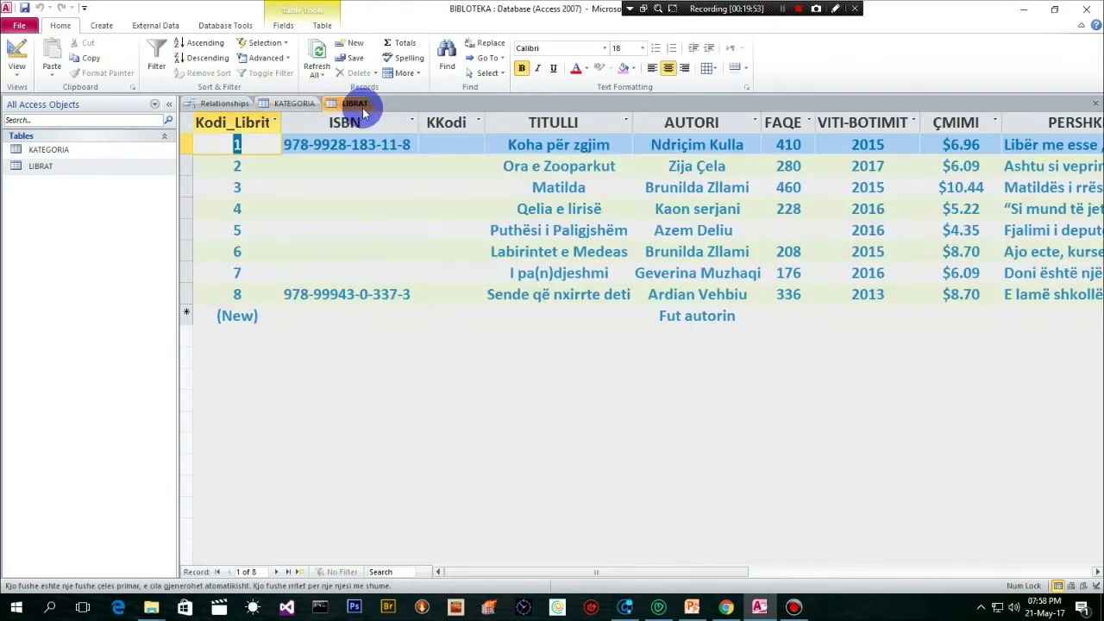
Step: Compare the KKodi column in the KATEGORIA and LIBRAT datasheets, ending in the KKodi field of the first book record
click(295, 104)
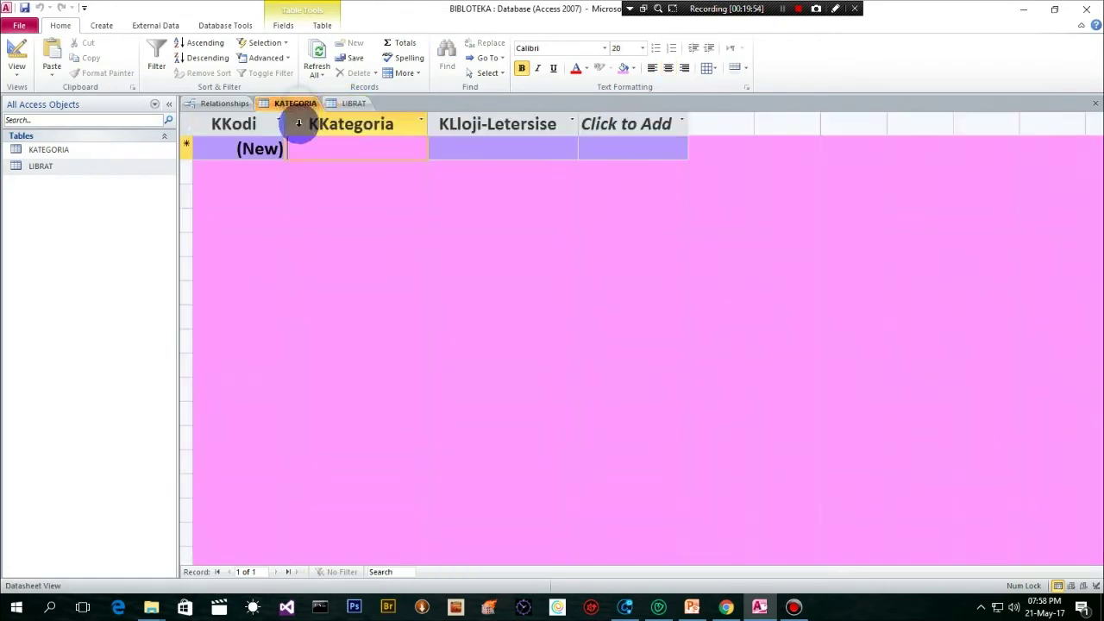
click(354, 104)
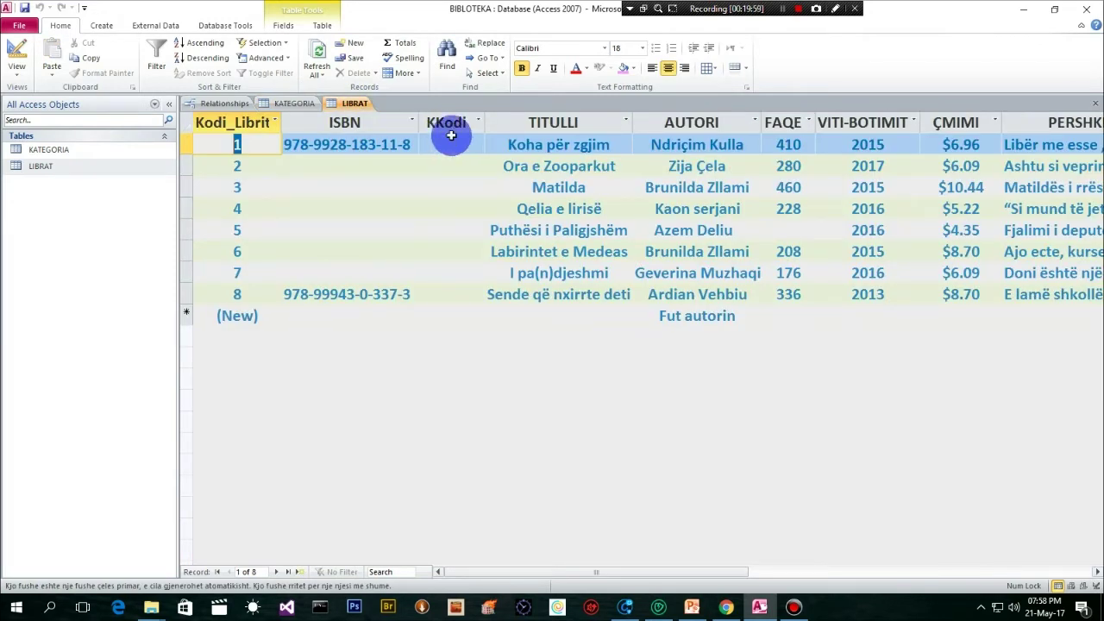
click(295, 104)
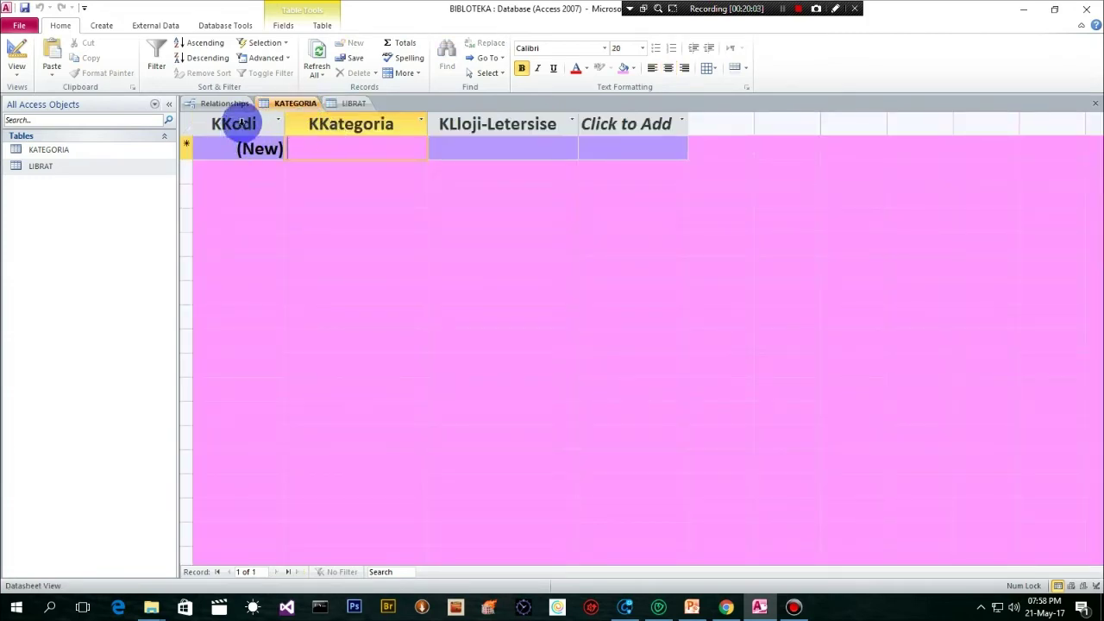
click(357, 101)
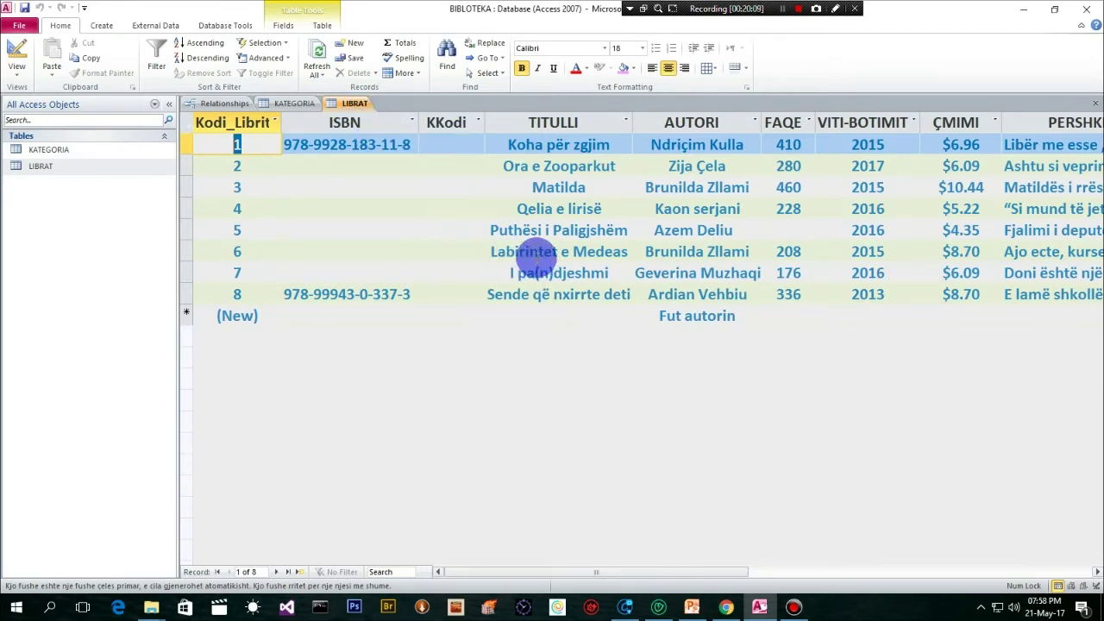
click(452, 145)
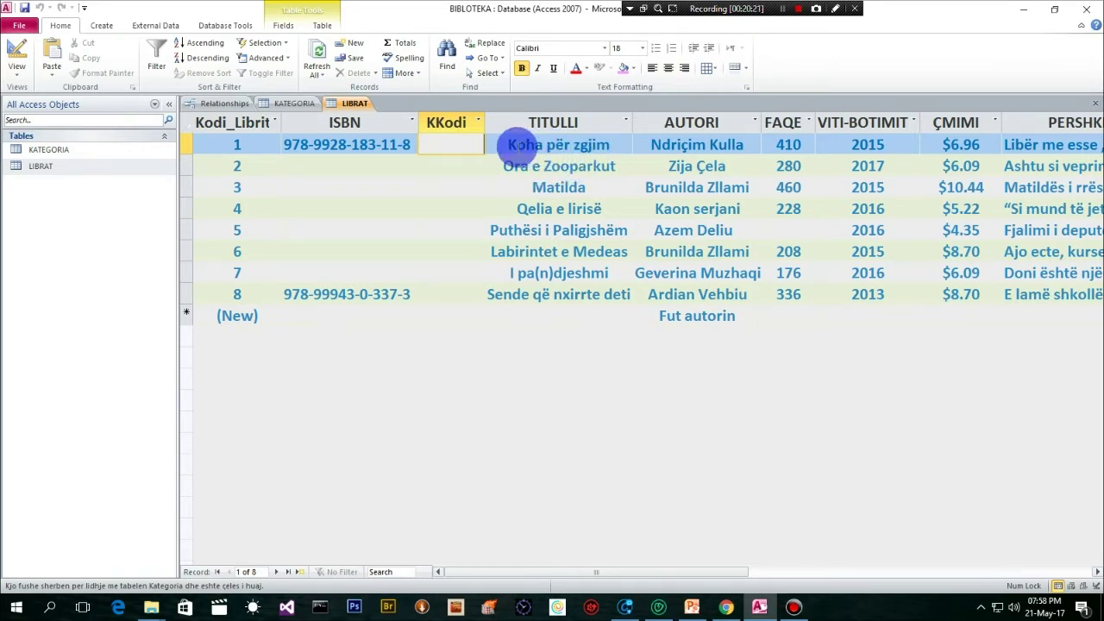
Step: Copy the title "Koha për zgjim" from LIBRAT and find and open that book on the Botime Shqip site in Chrome
drag(505, 144, 629, 144)
key(ctrl+c)
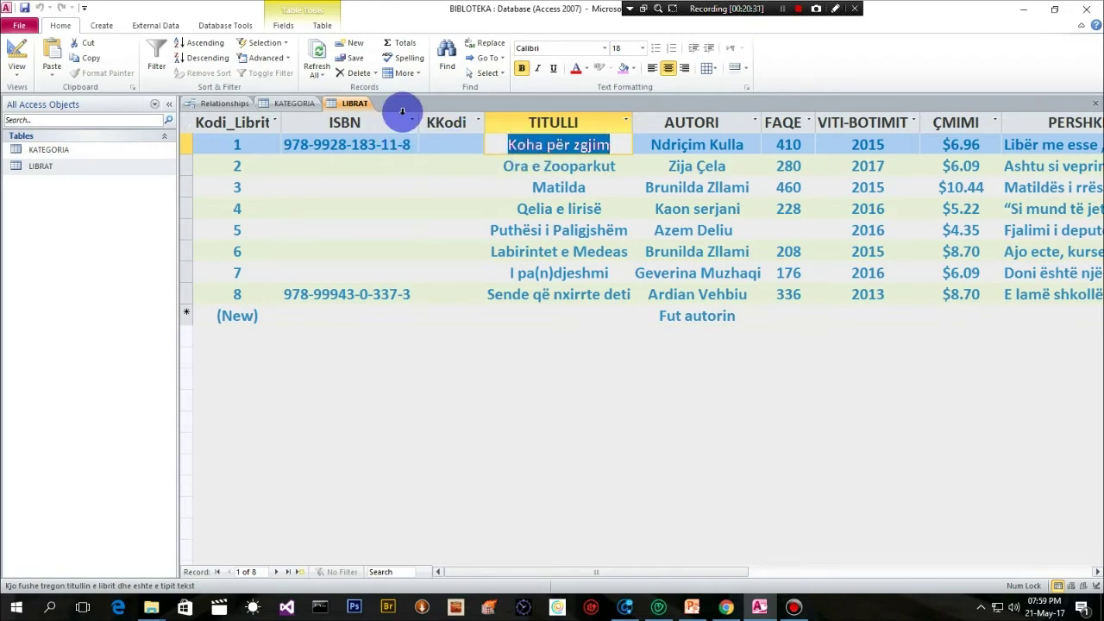
mouse_move(729, 611)
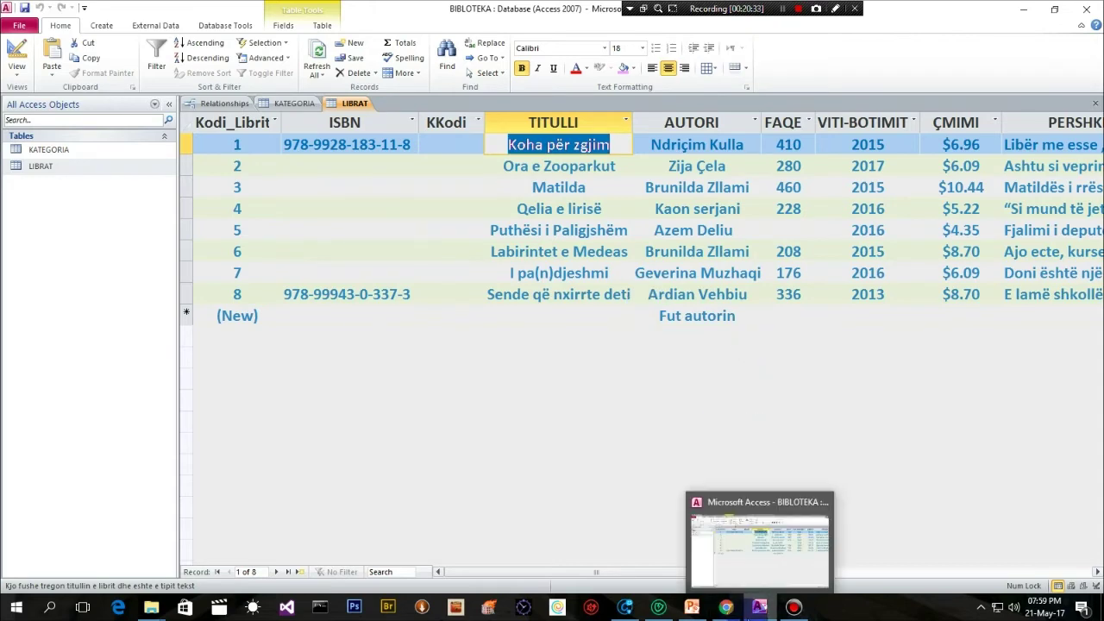
click(727, 609)
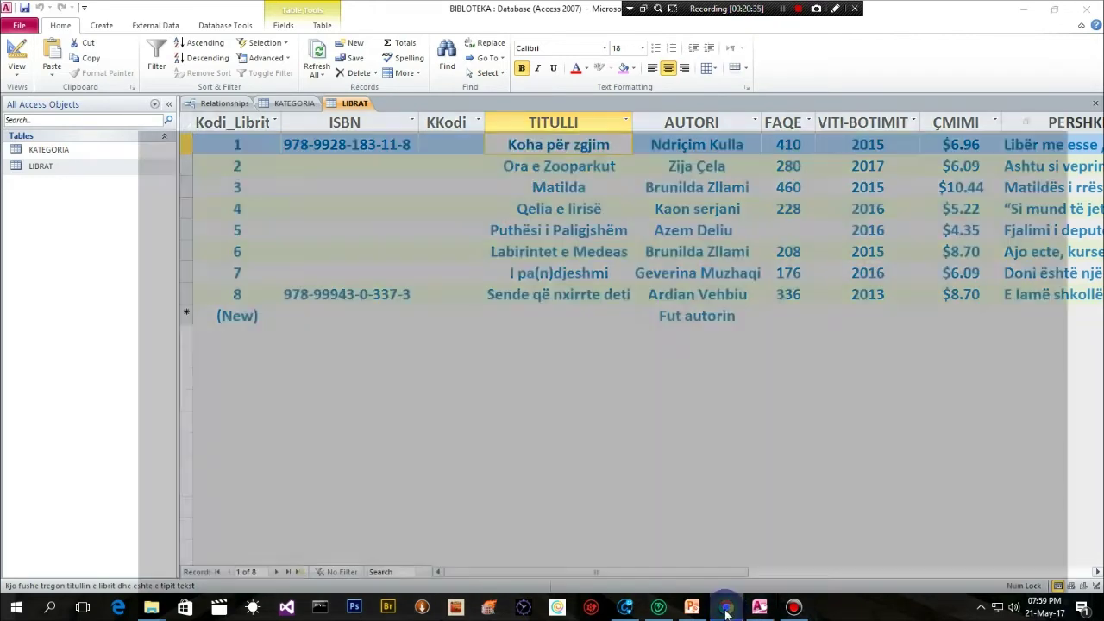
mouse_move(260, 56)
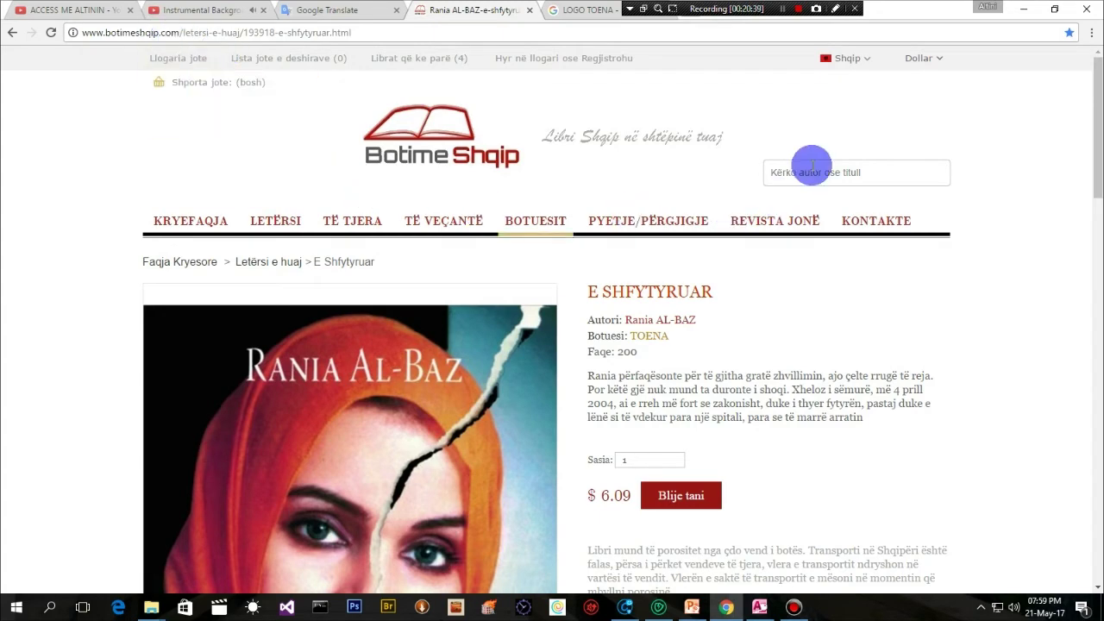
click(759, 611)
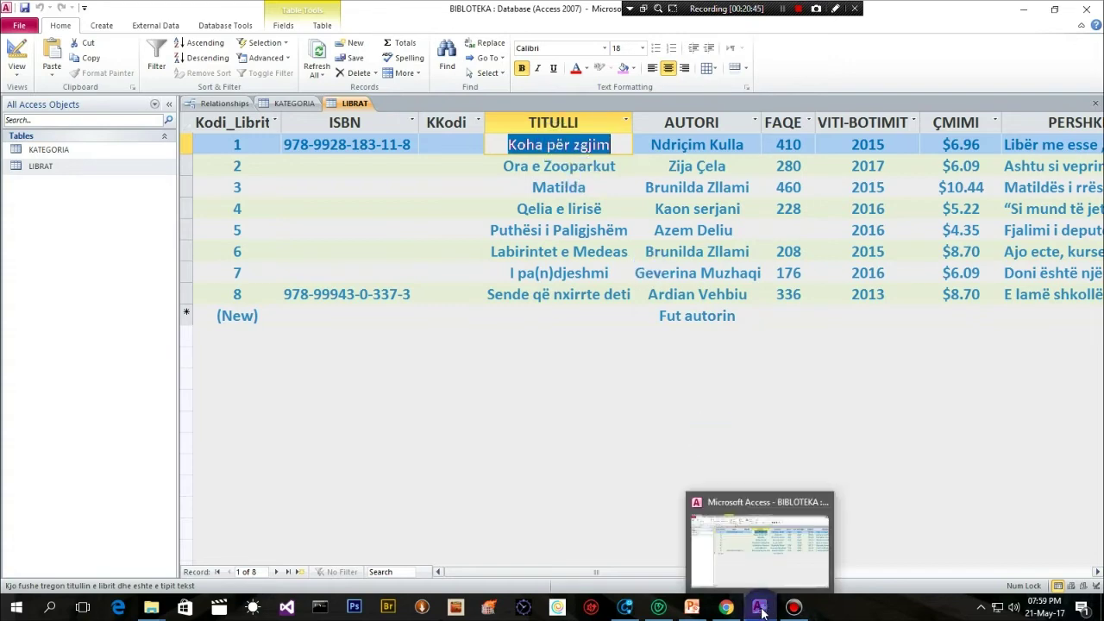
click(725, 610)
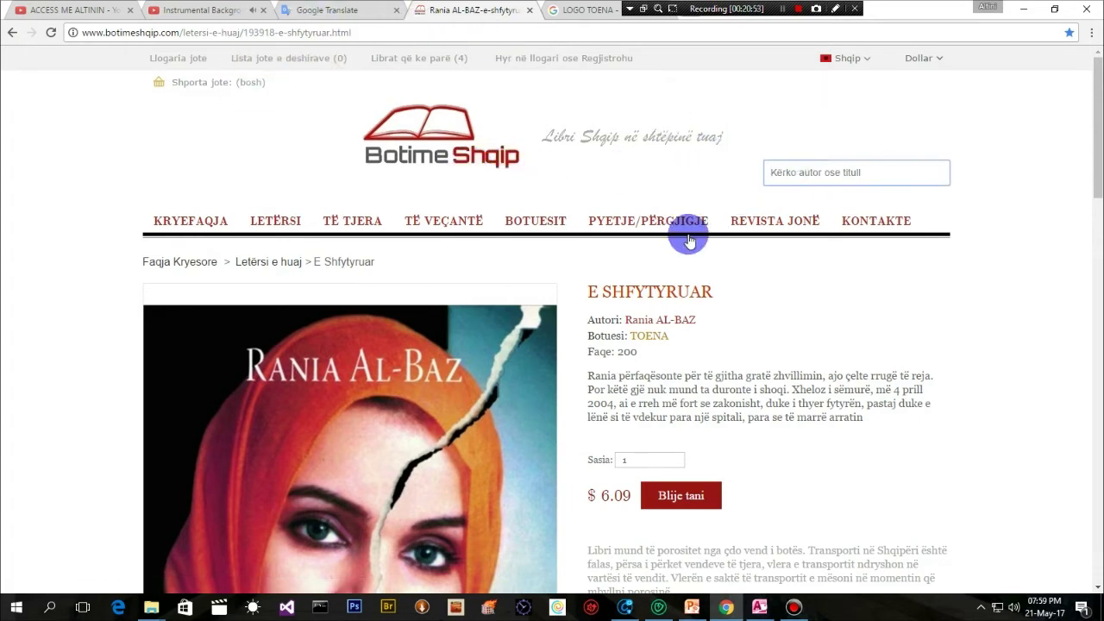
mouse_move(661, 222)
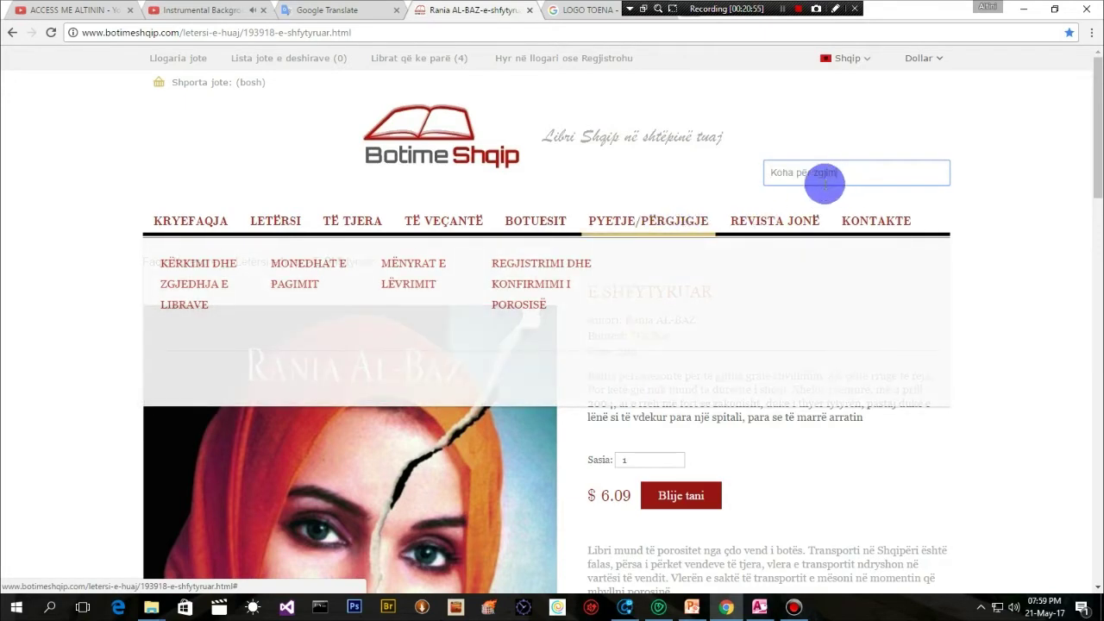
click(822, 175)
key(ctrl+v)
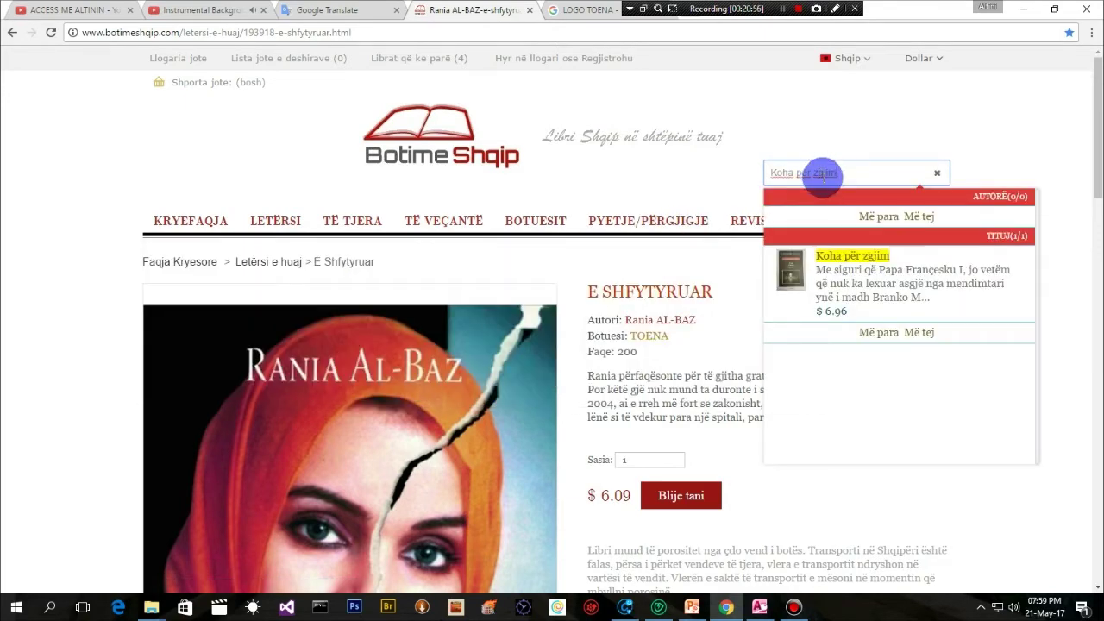
click(797, 273)
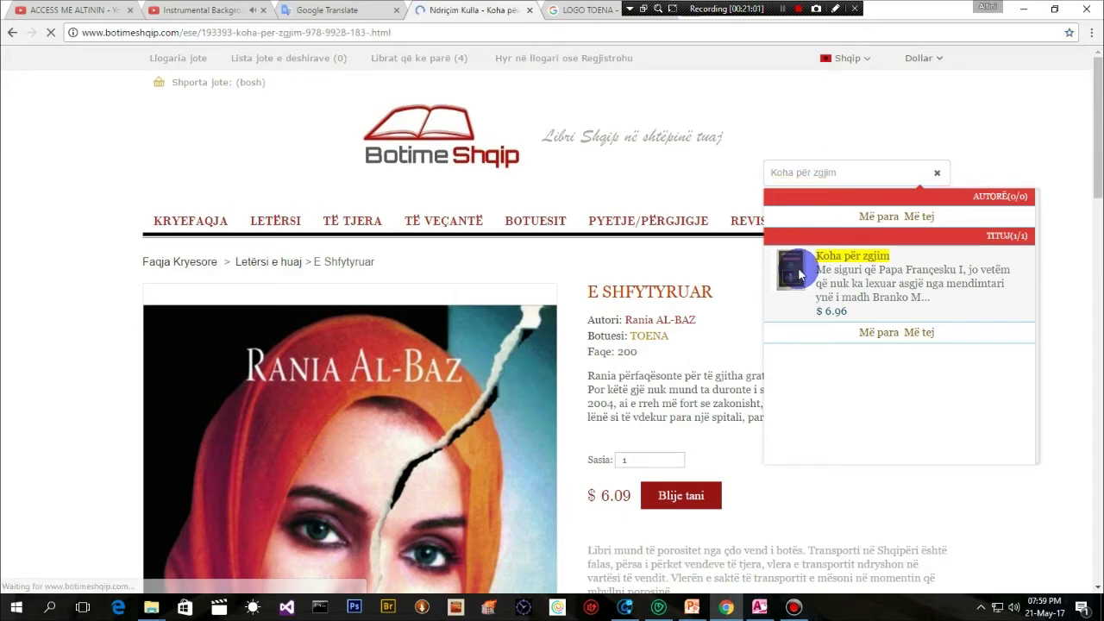
Step: Check the book page for its category and enter Ese as KKategoria in the first KATEGORIA record in Access
scroll(440, 366, down, 2)
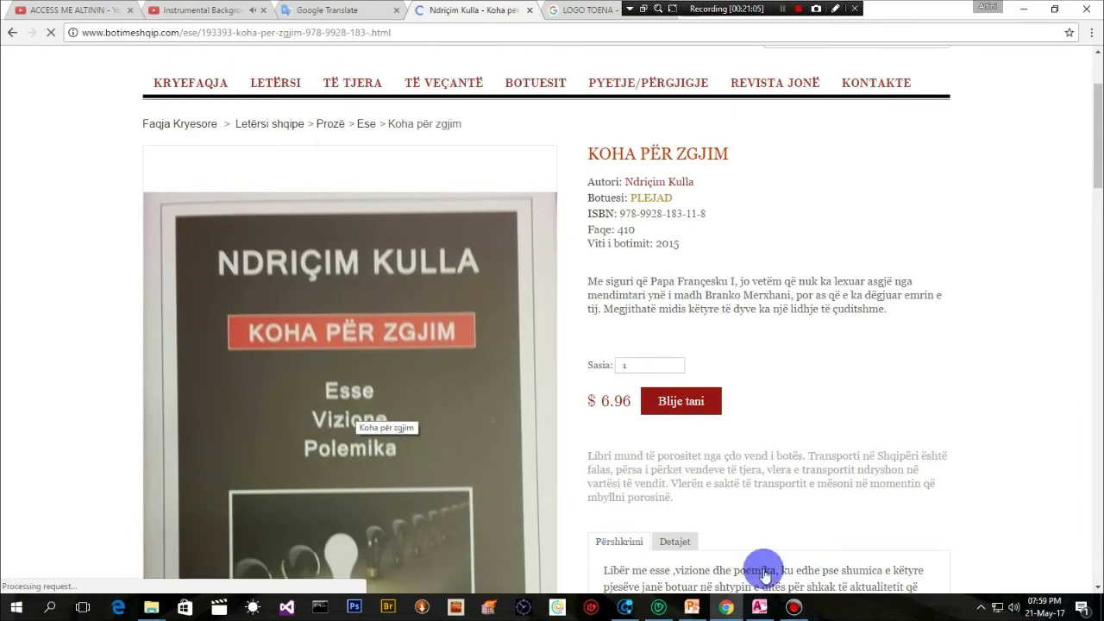
click(759, 606)
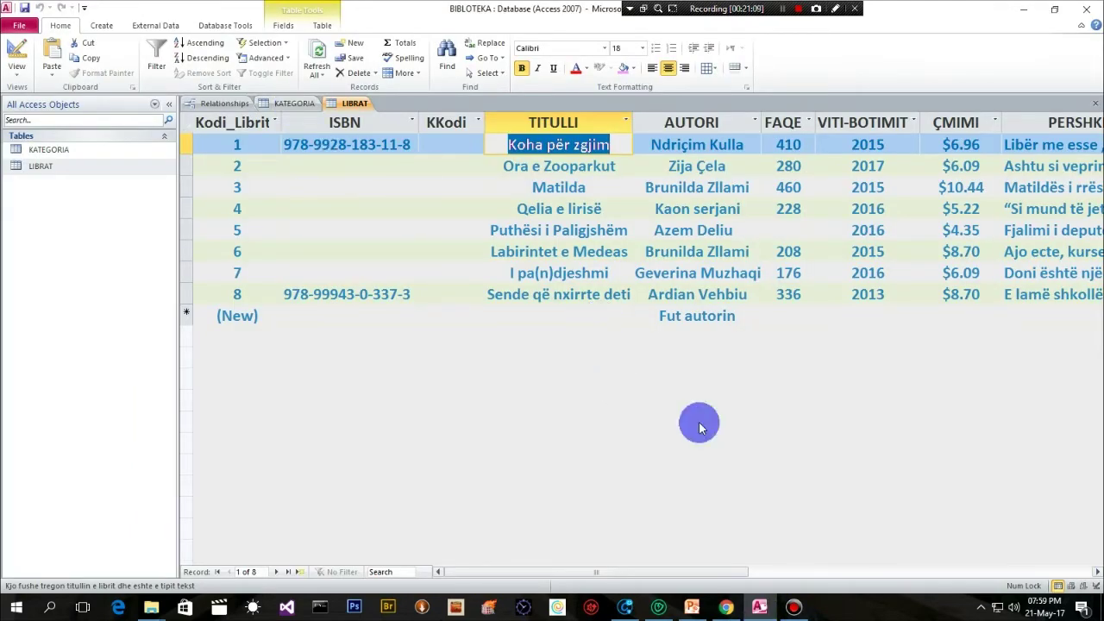
click(726, 607)
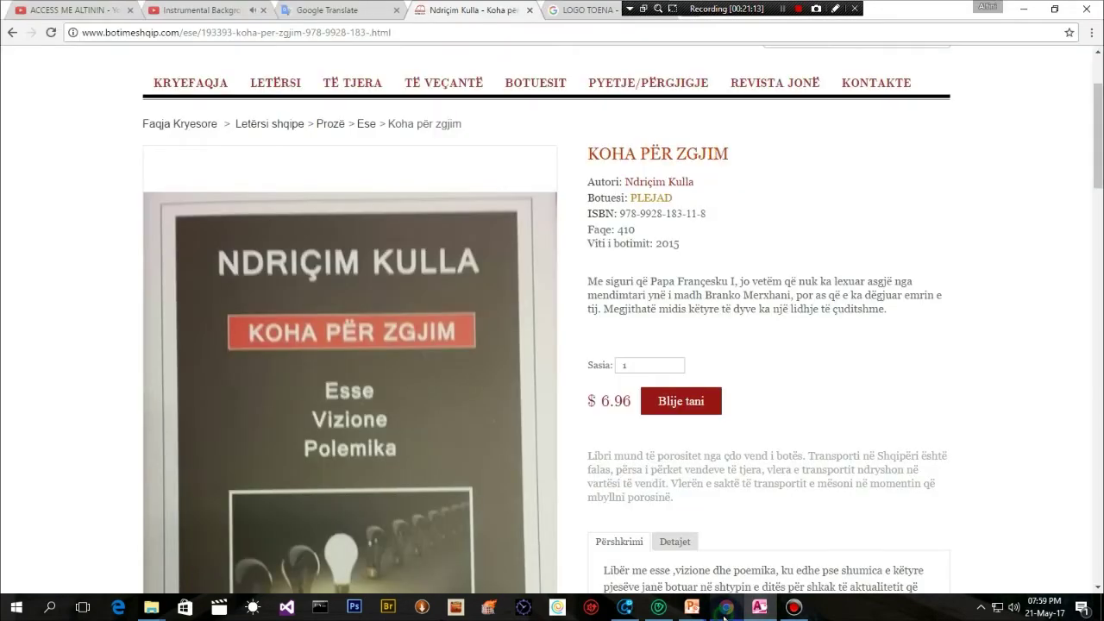
scroll(353, 383, down, 1)
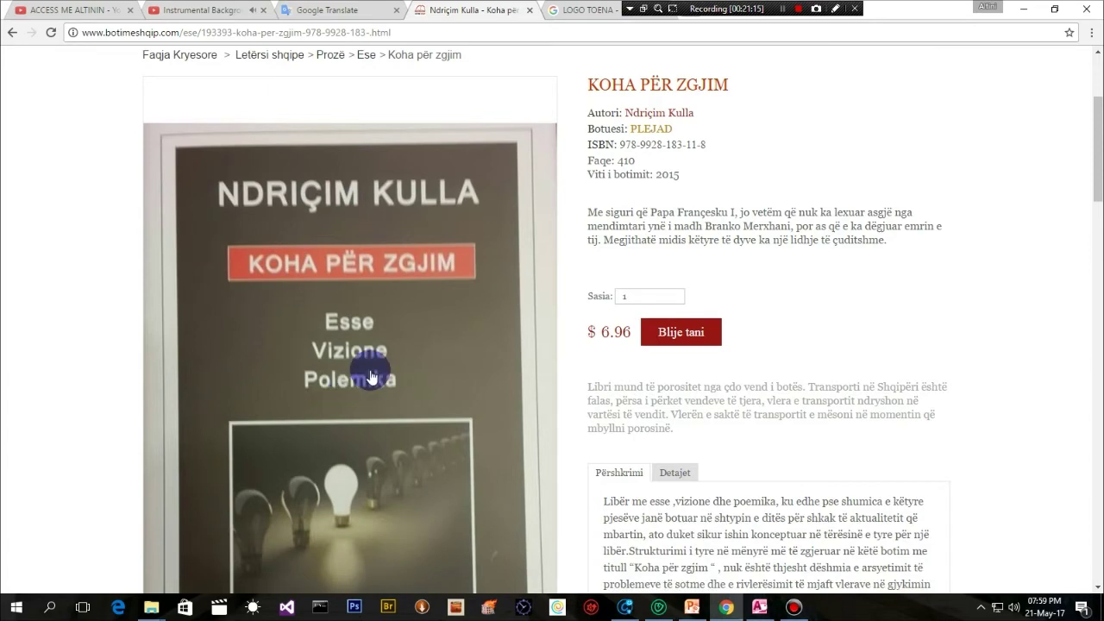
scroll(632, 186, up, 2)
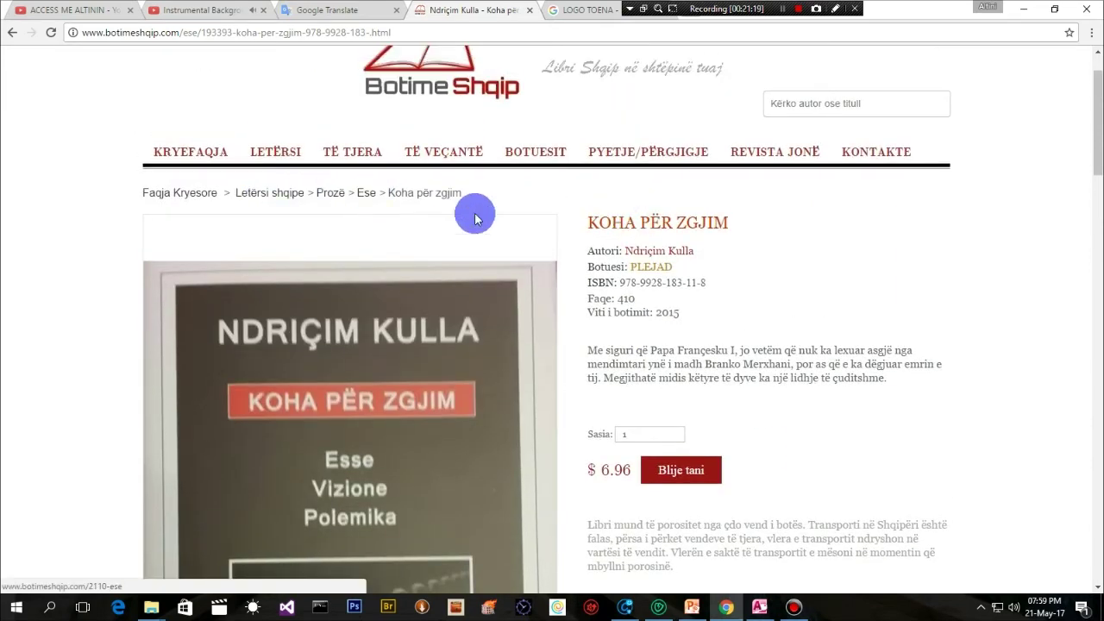
click(759, 606)
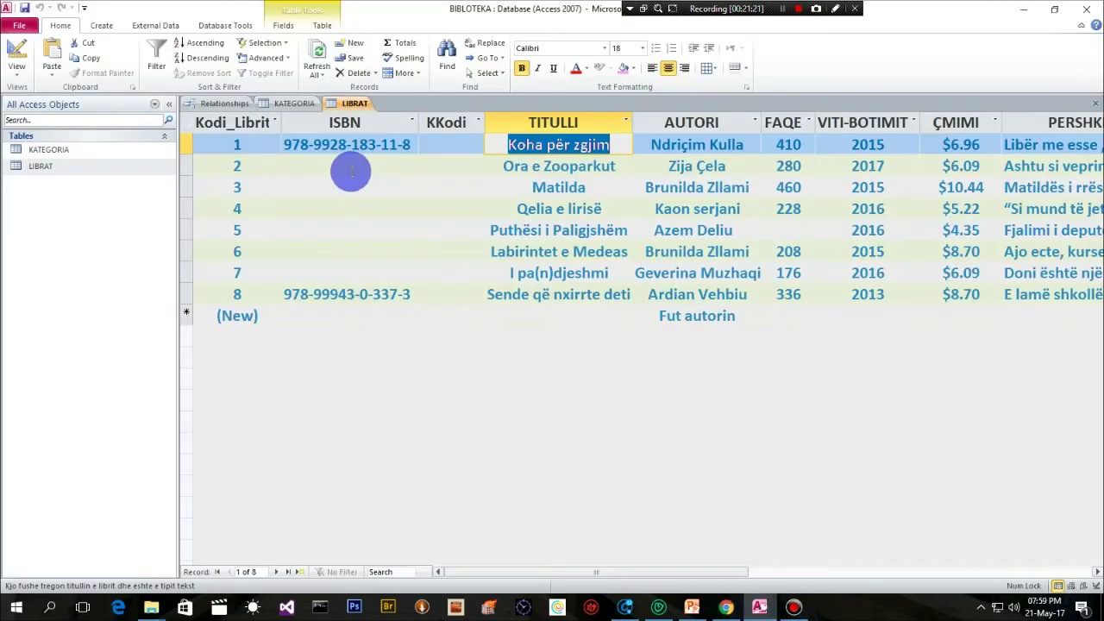
click(285, 103)
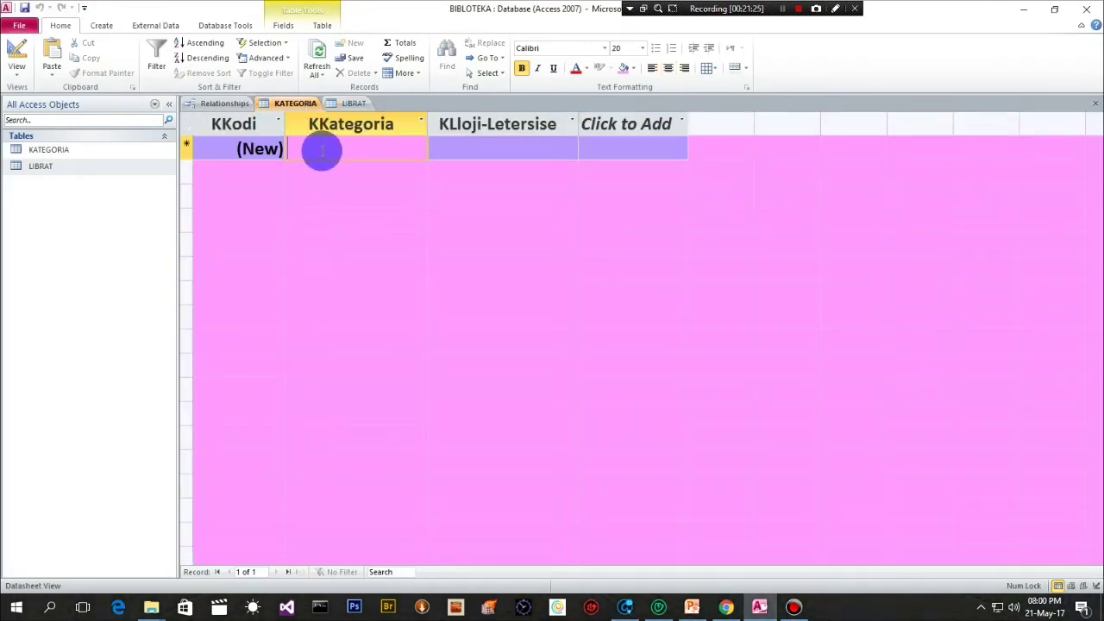
text(Ese)
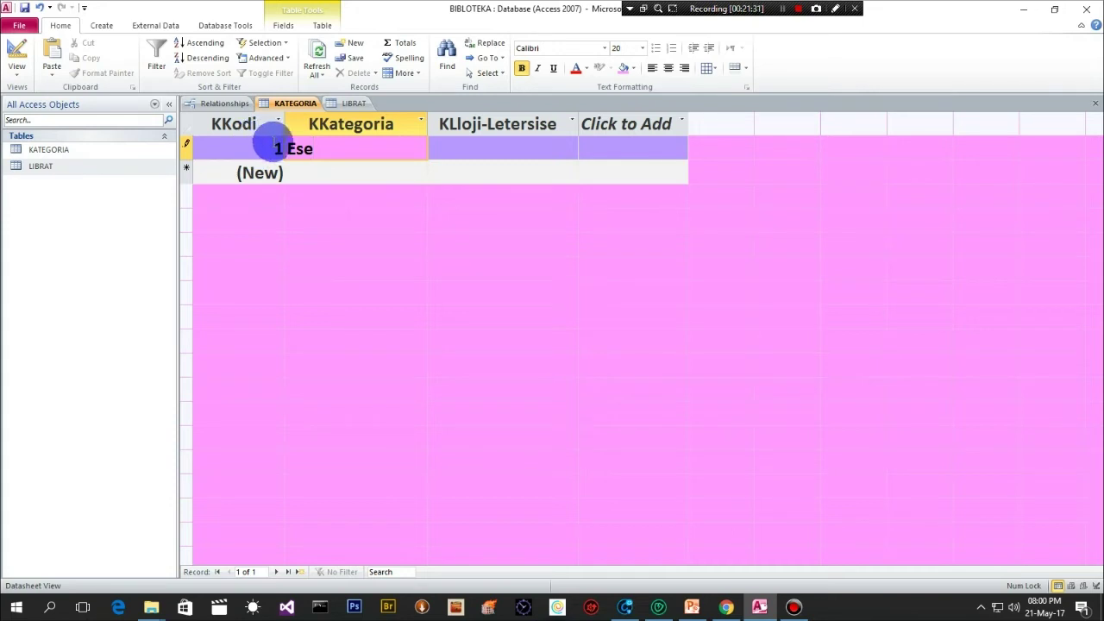
Step: Set KLloji-Letersise of the Ese record to Letërsi shqipe, as given on the book page, and save the record
click(480, 146)
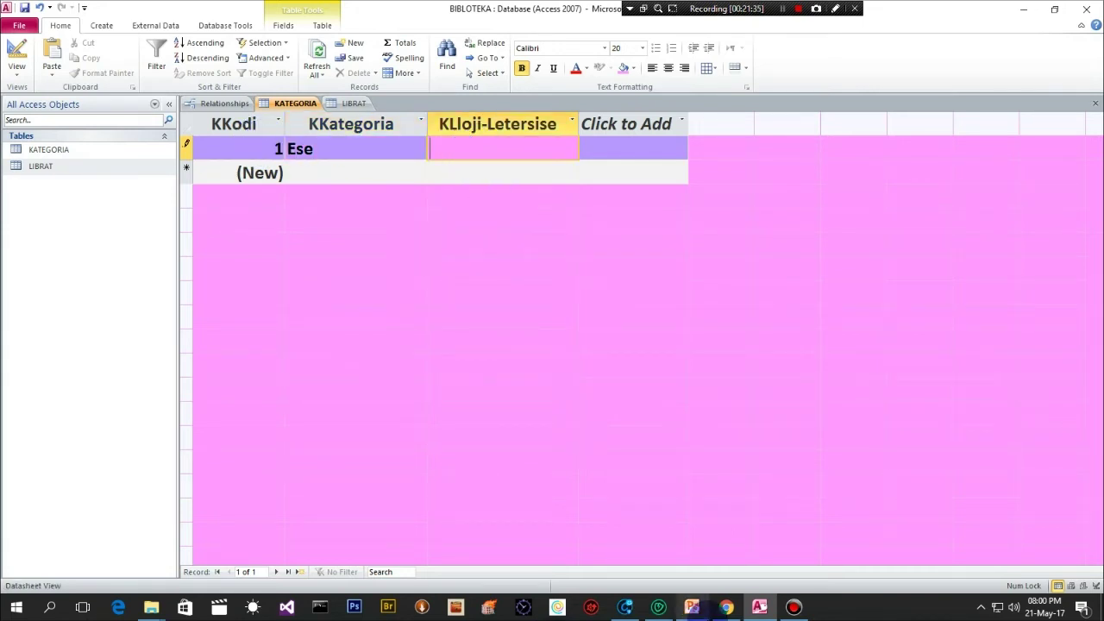
click(727, 608)
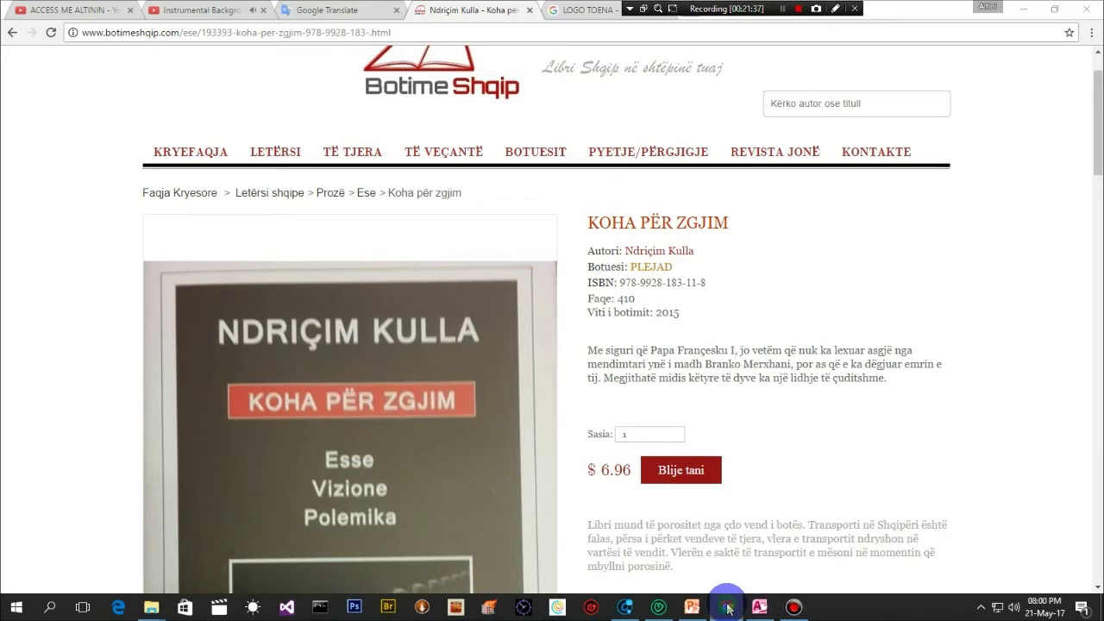
click(727, 608)
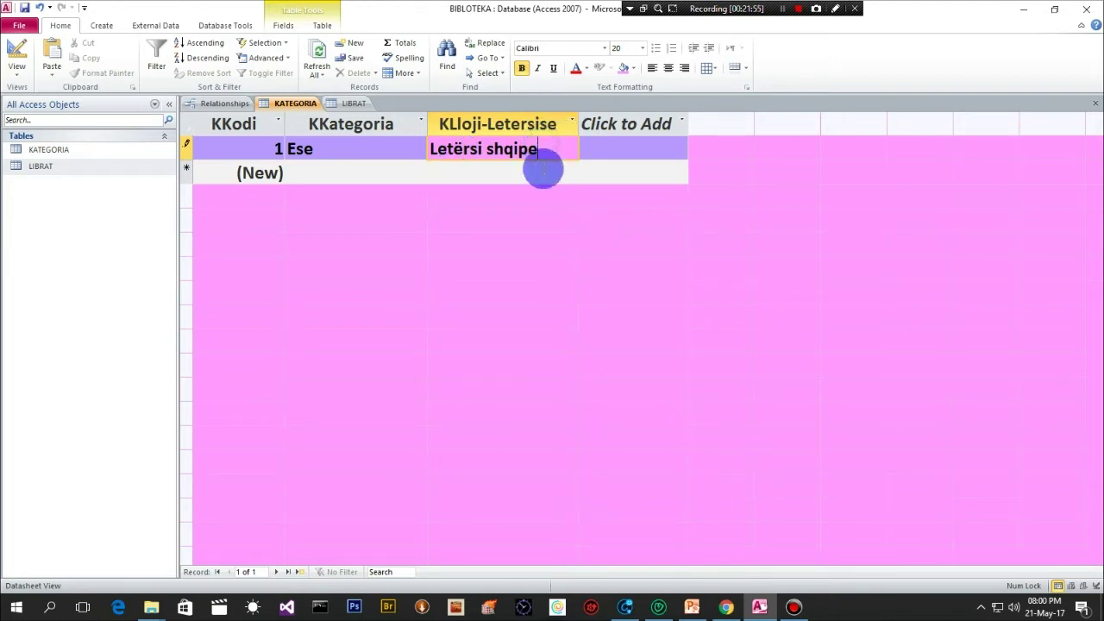
click(331, 172)
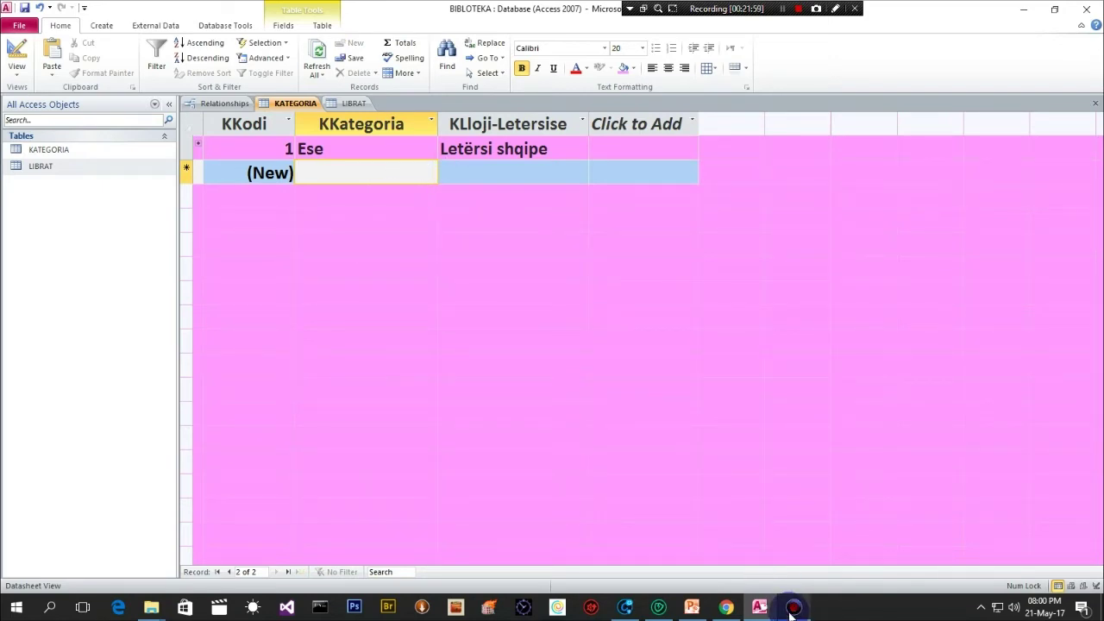
Step: Copy the title "Ora e Zooparkut" from the second record of the LIBRAT table
click(726, 608)
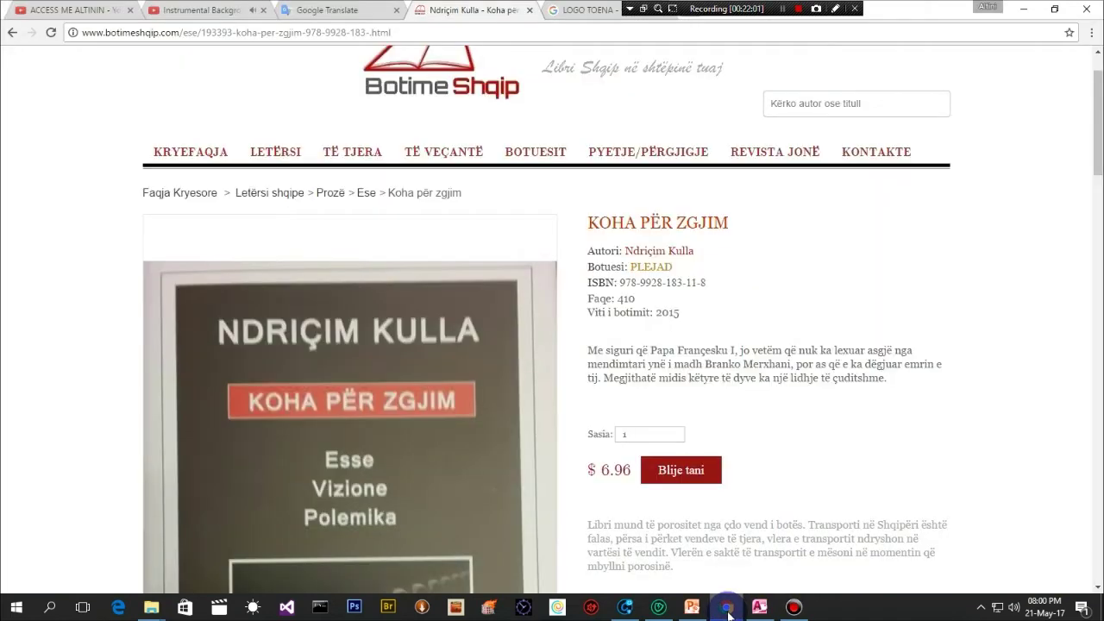
click(729, 611)
mouse_move(758, 610)
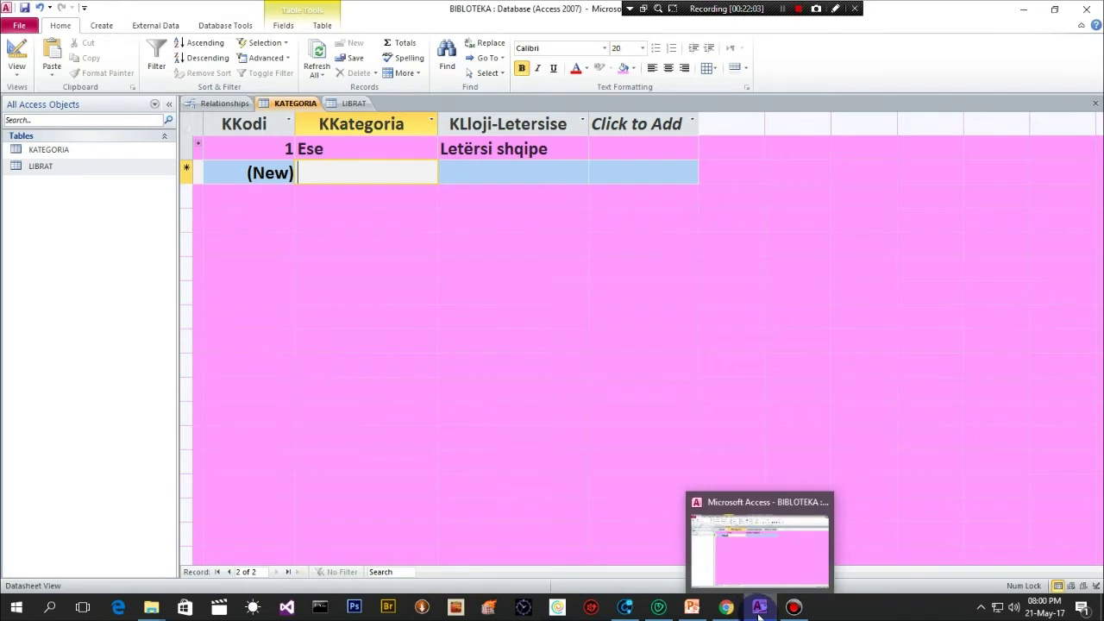
click(353, 104)
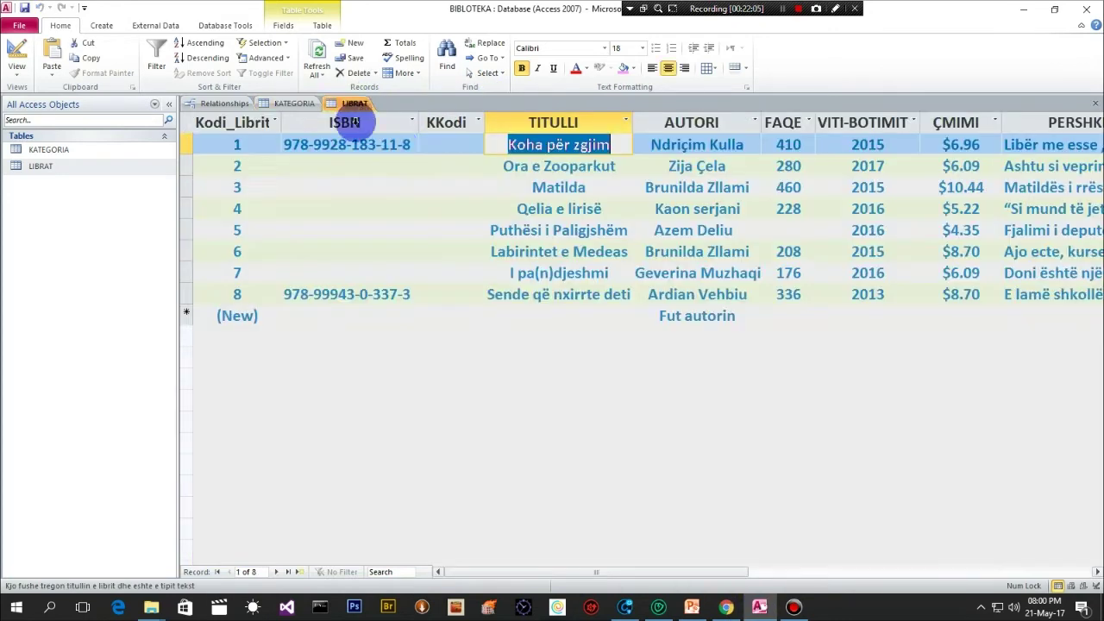
drag(504, 166, 608, 169)
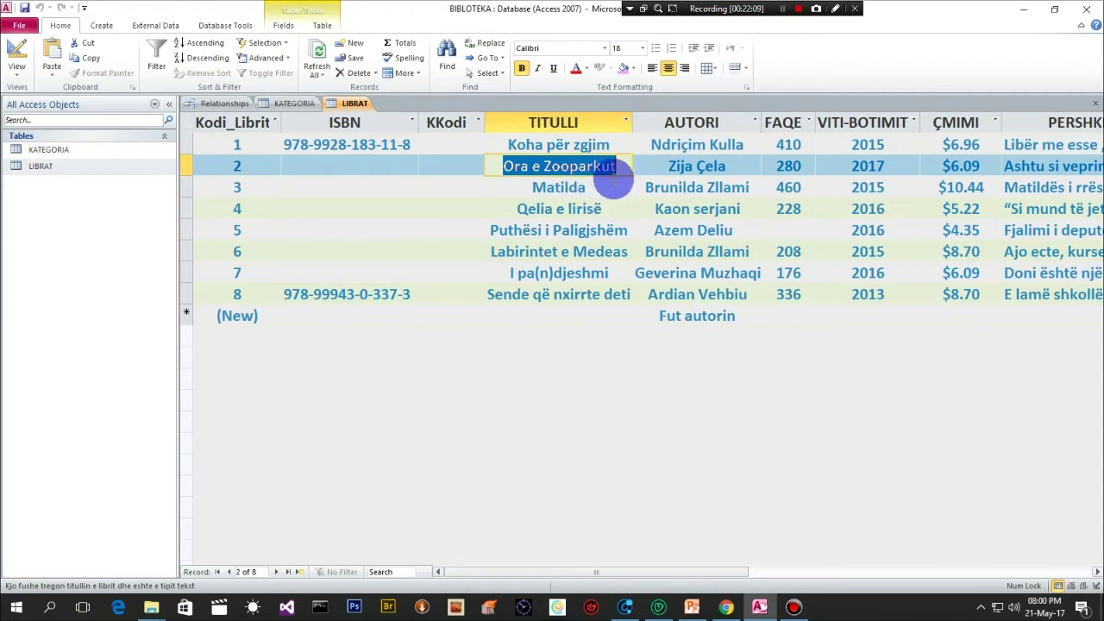
Step: Search the Botime Shqip site in Chrome for the title "Ora e Zooparkut"
click(734, 611)
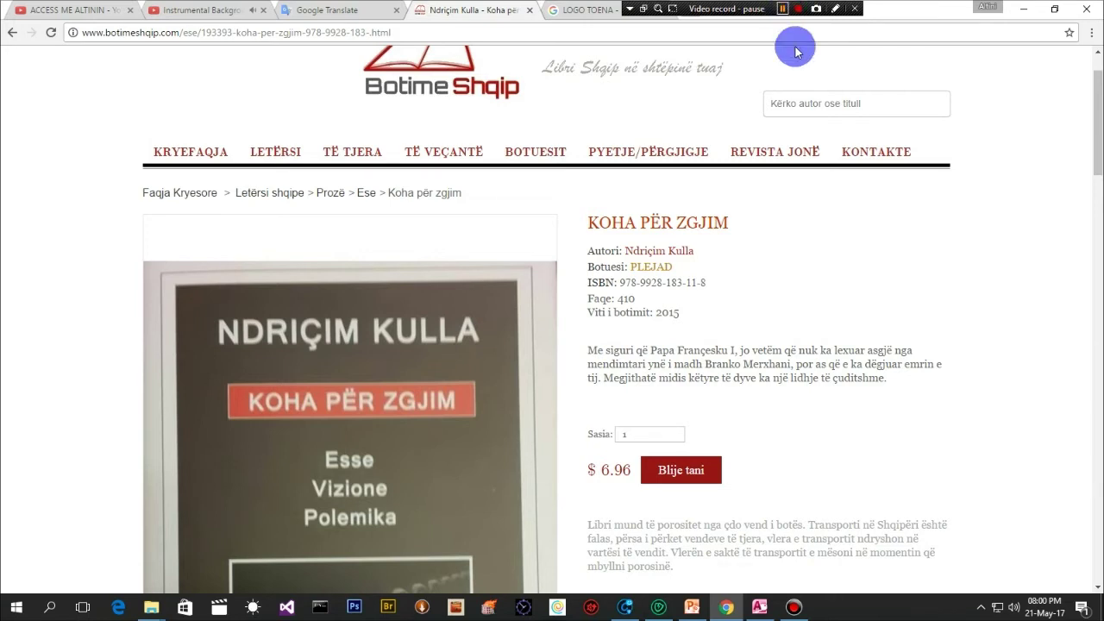
click(818, 104)
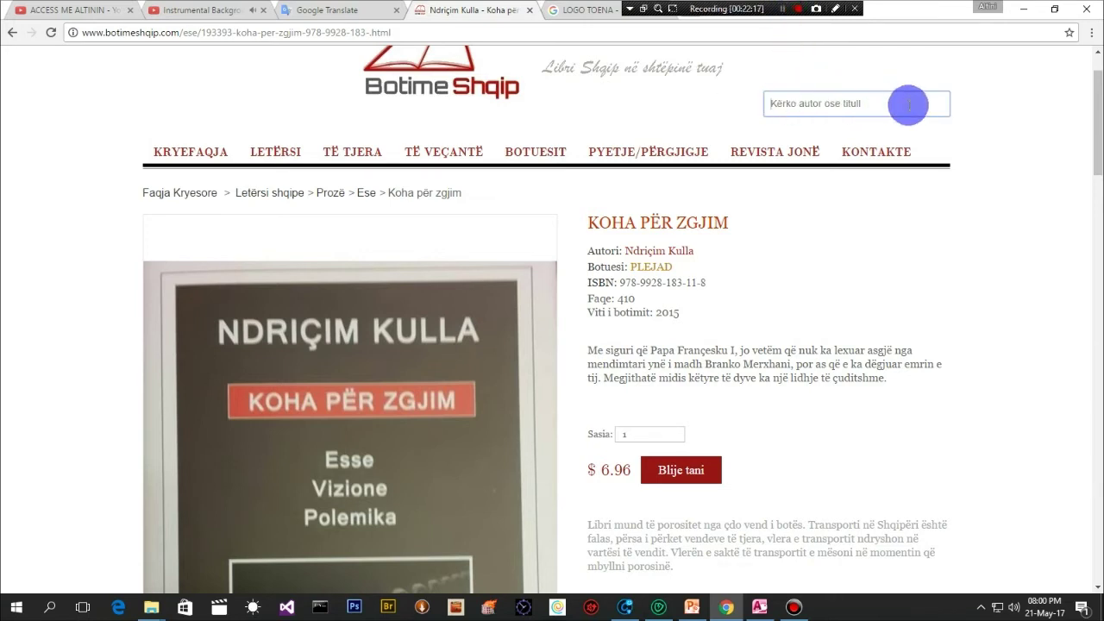
click(787, 105)
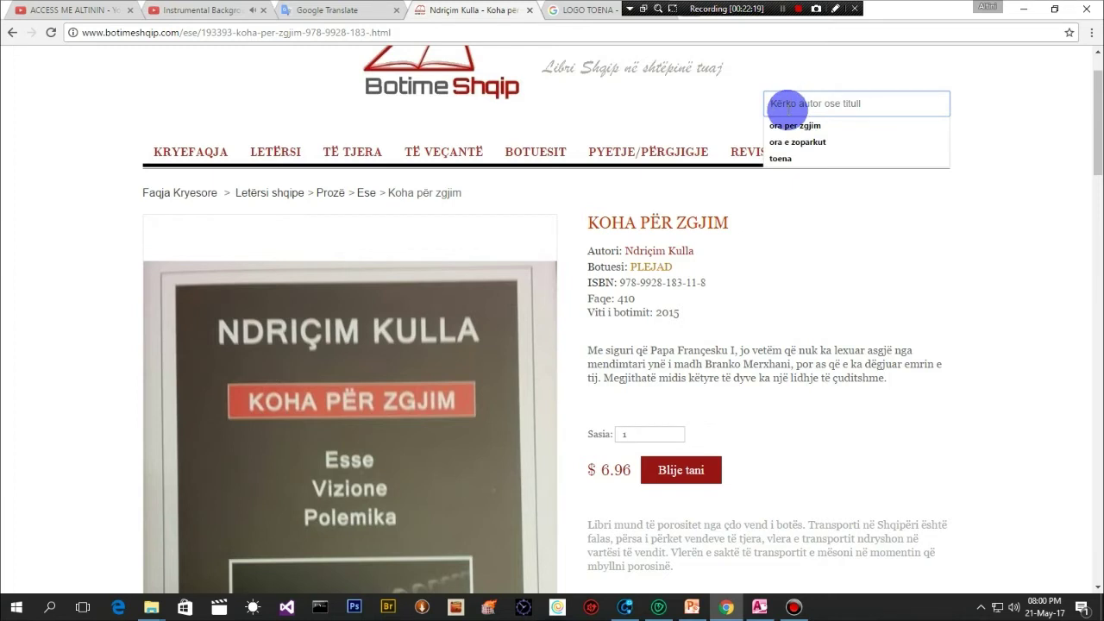
click(788, 105)
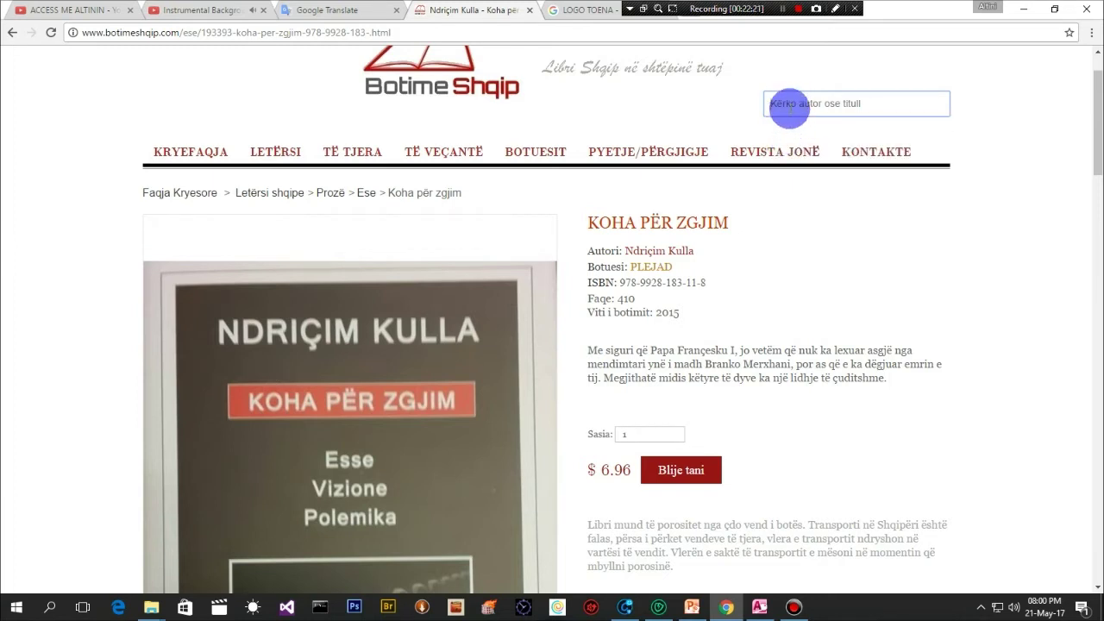
click(880, 103)
key(Down)
key(Down)
key(Return)
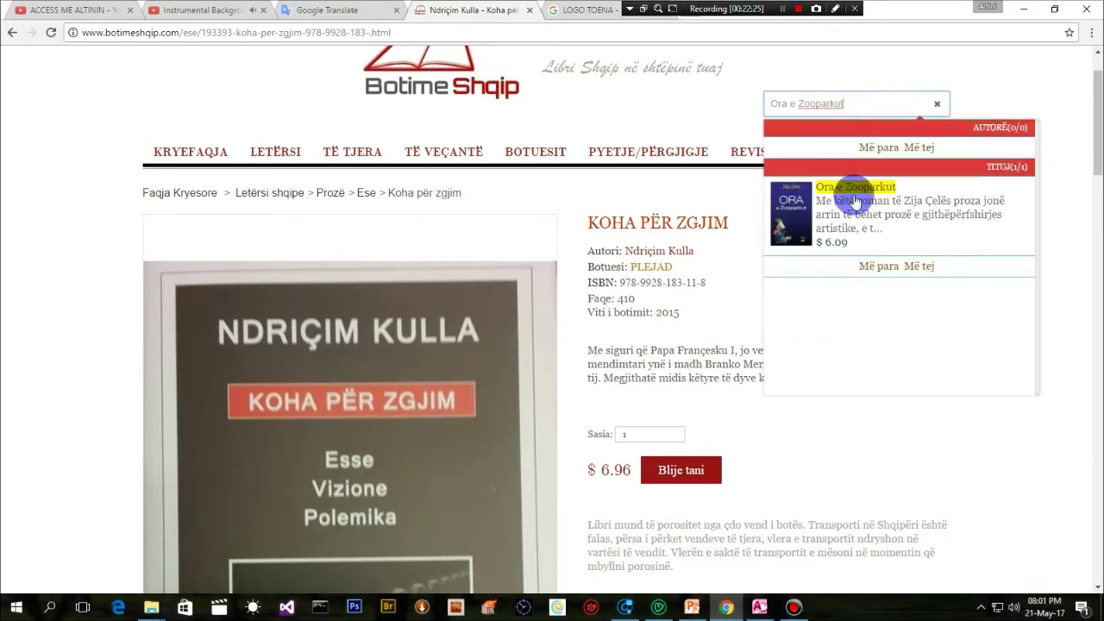
Step: Open the "Ora e Zooparkut" book page and examine its cover, description and details for the category and literature type
click(806, 211)
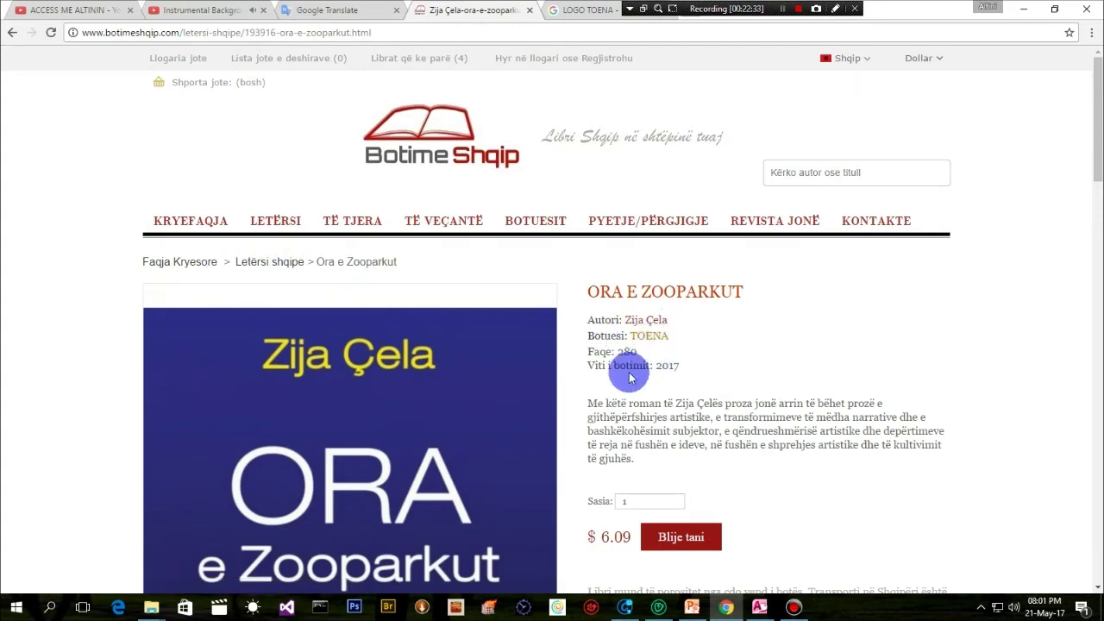
scroll(397, 369, down, 2)
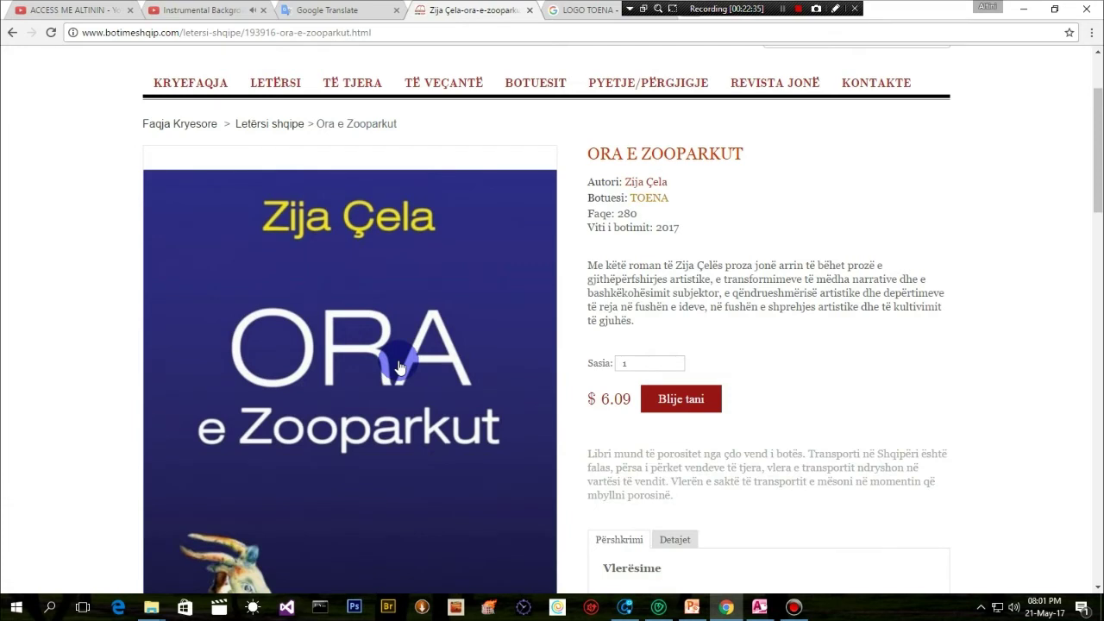
scroll(399, 368, up, 1)
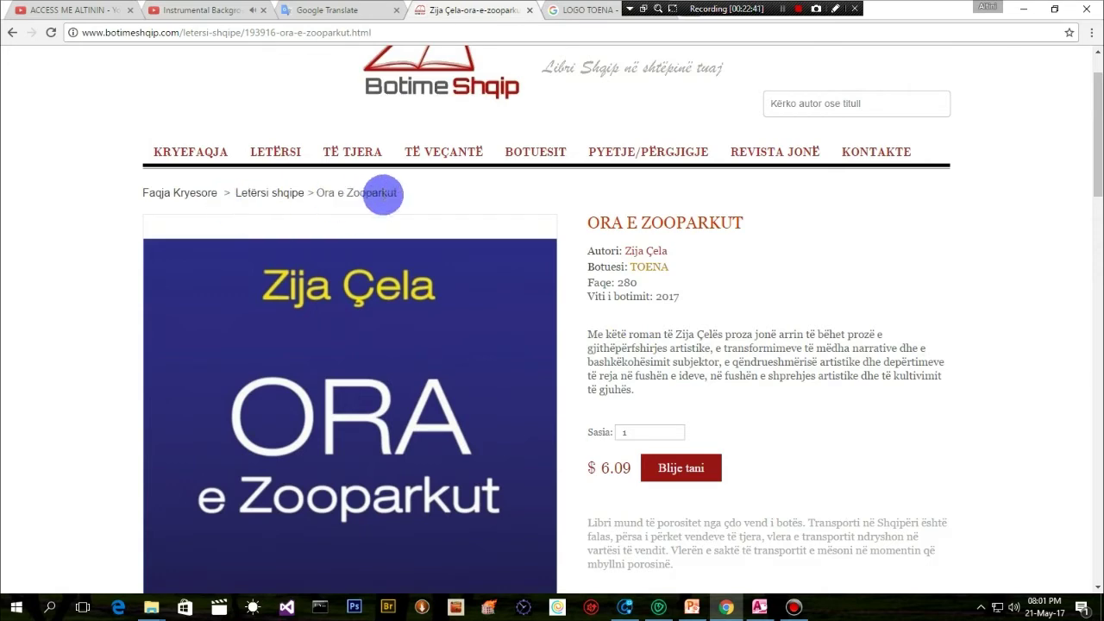
scroll(690, 414, down, 2)
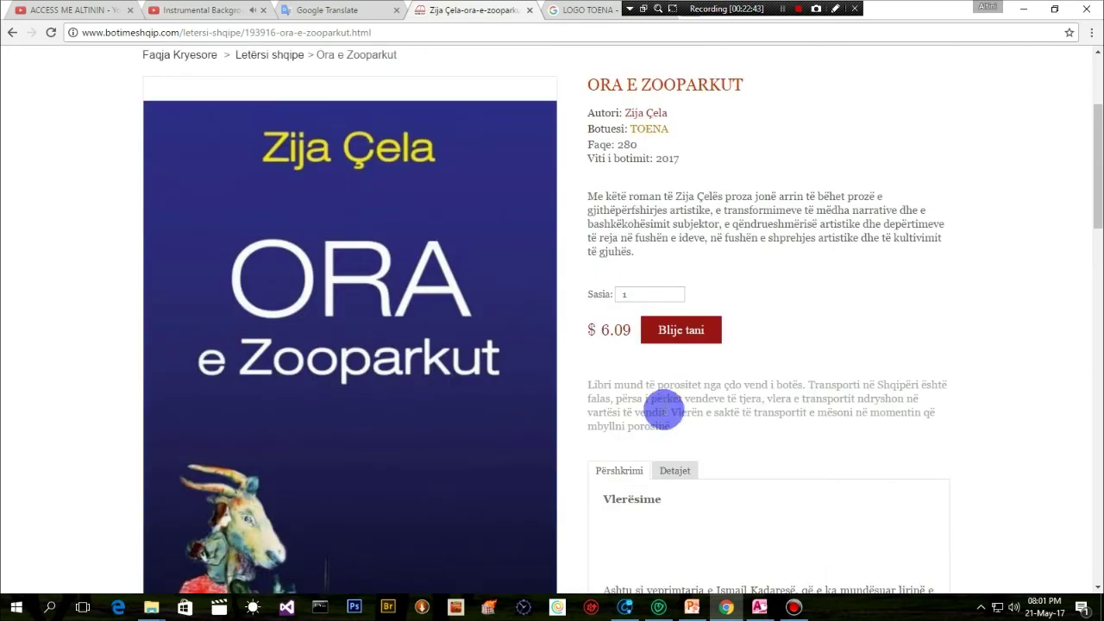
scroll(646, 438, down, 2)
scroll(651, 390, up, 1)
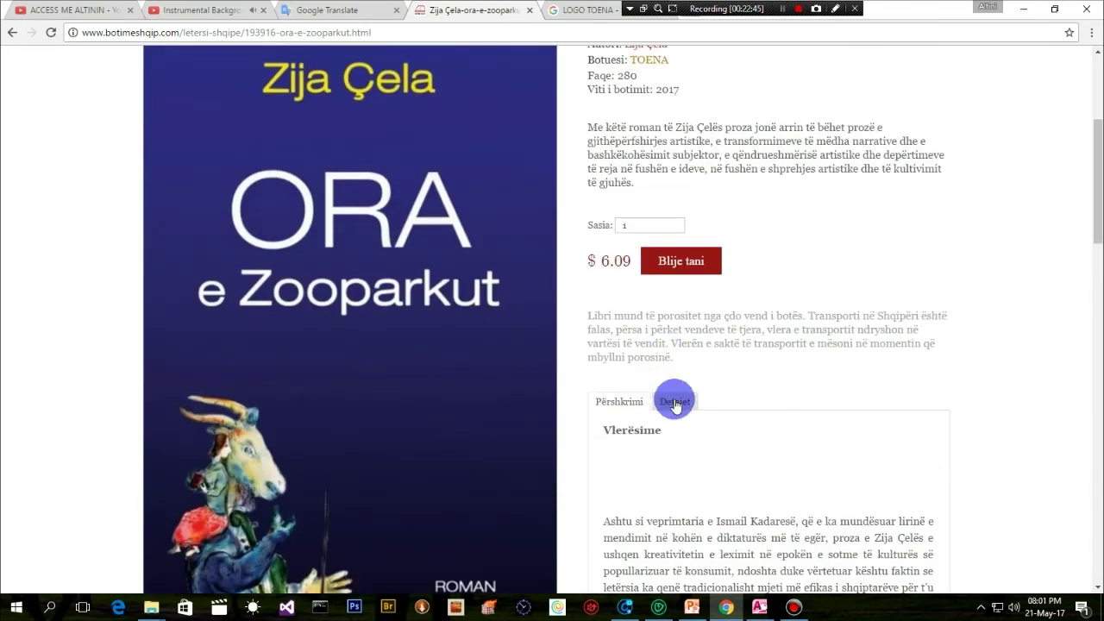
click(675, 402)
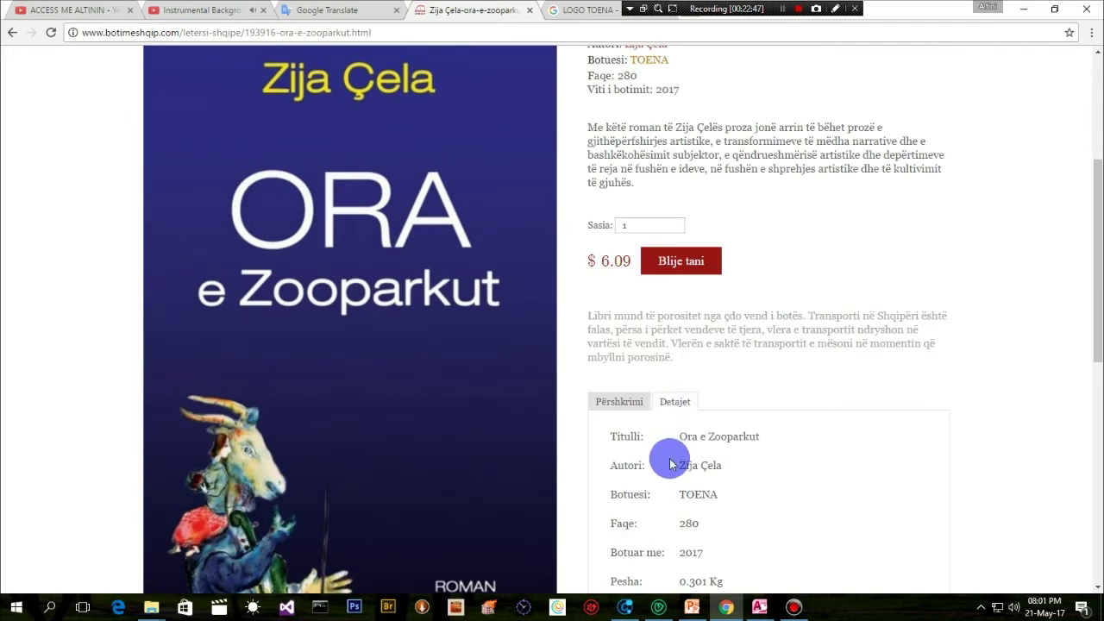
scroll(664, 457, down, 2)
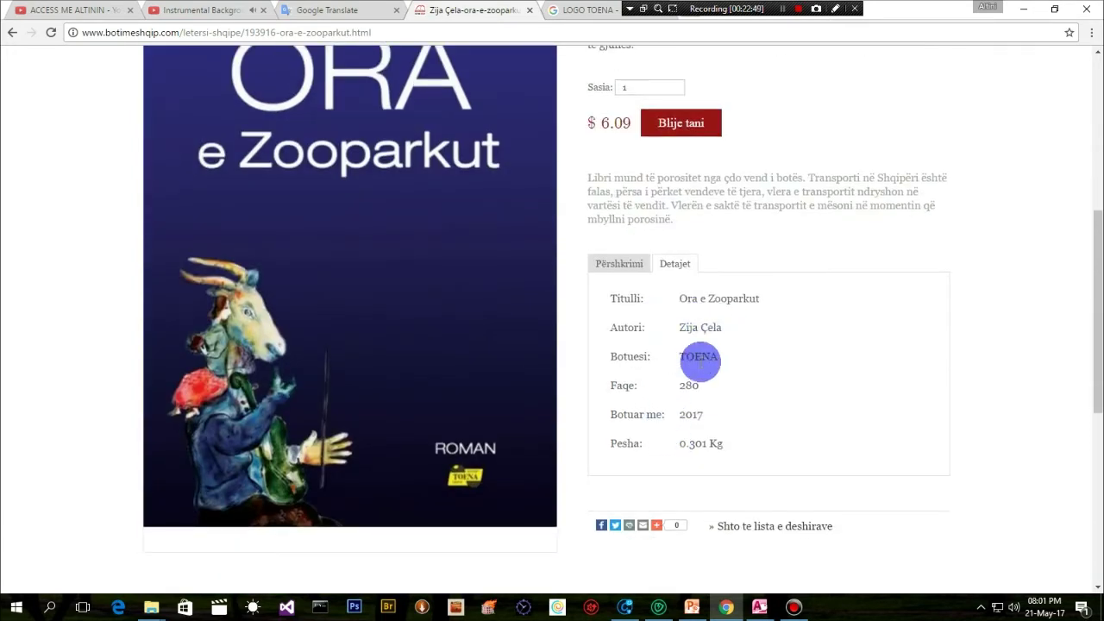
scroll(701, 362, up, 1)
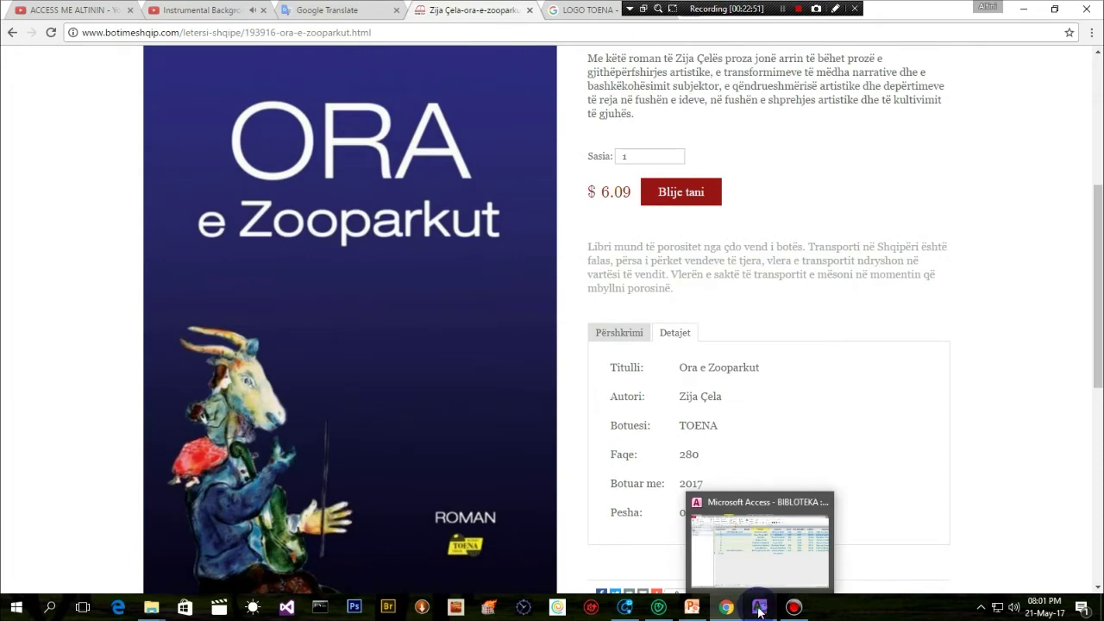
Step: Switch to Access and enter Roman as KKategoria in the second record of the KATEGORIA table, saving the record
click(759, 611)
click(287, 105)
click(351, 170)
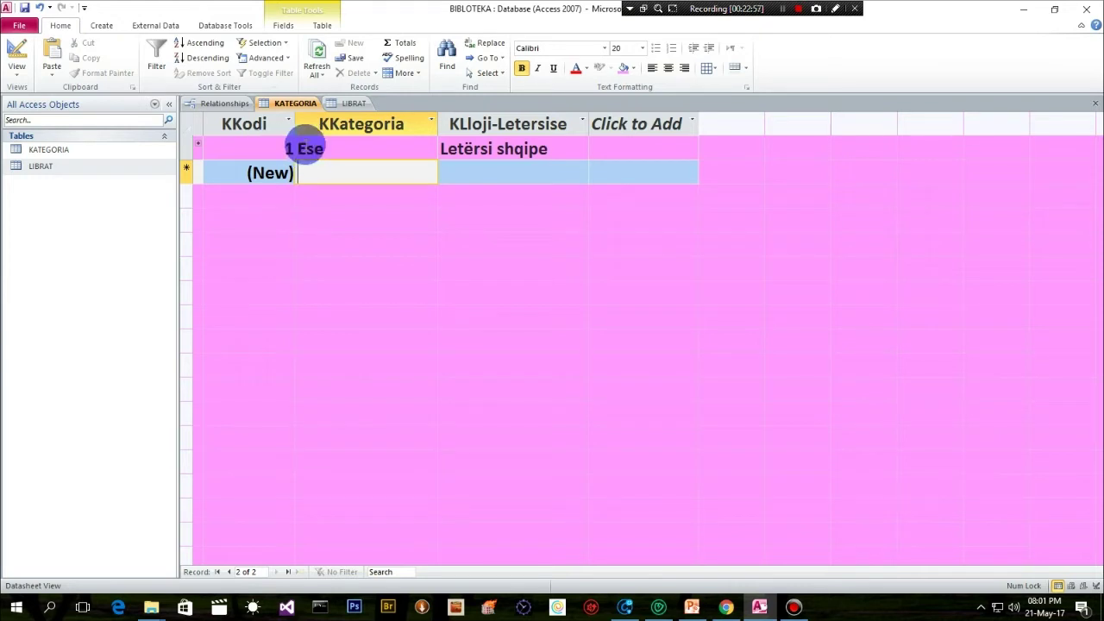
text(R)
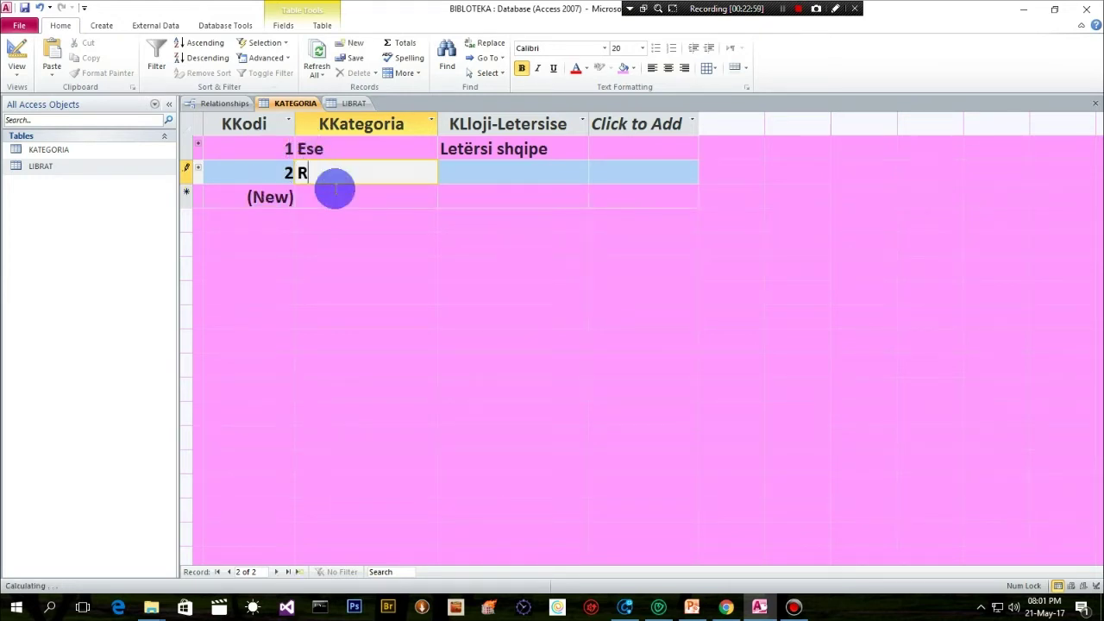
text(oman)
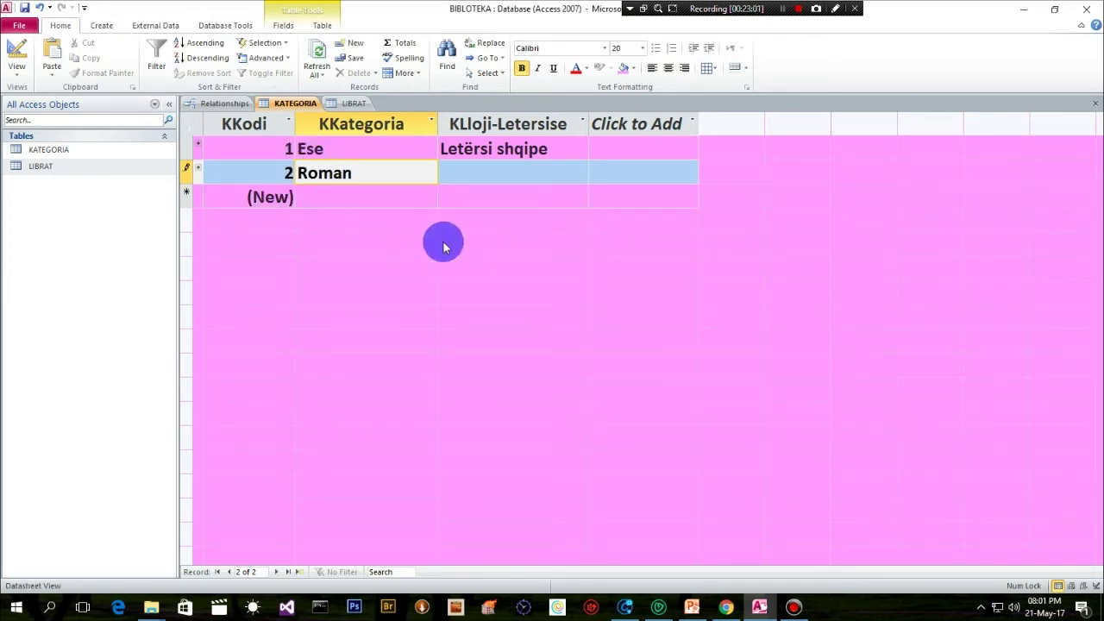
click(500, 175)
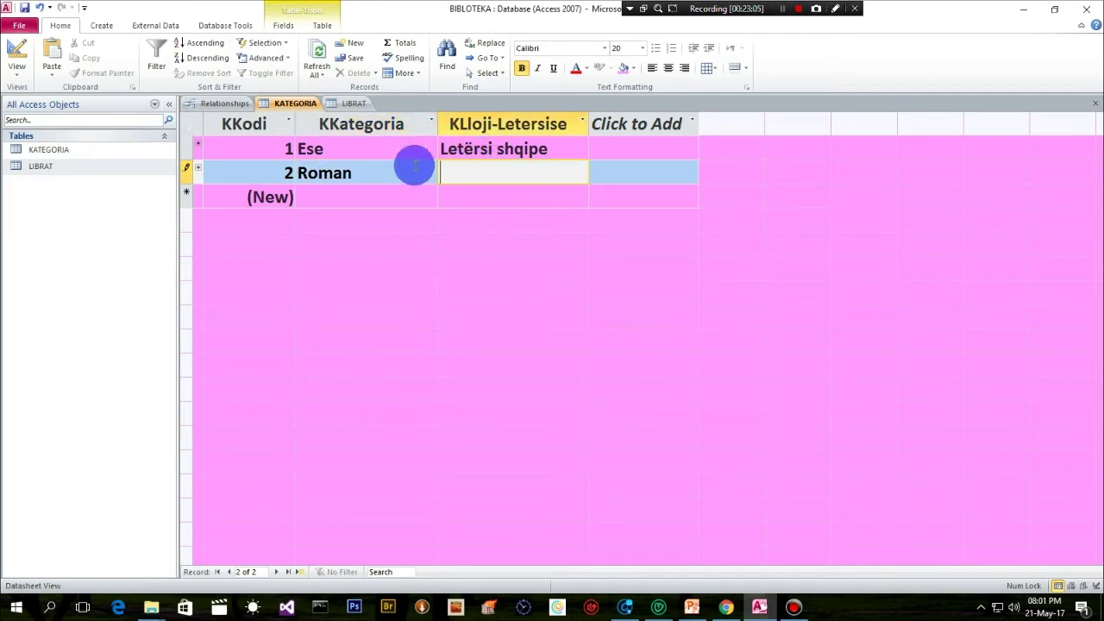
click(358, 170)
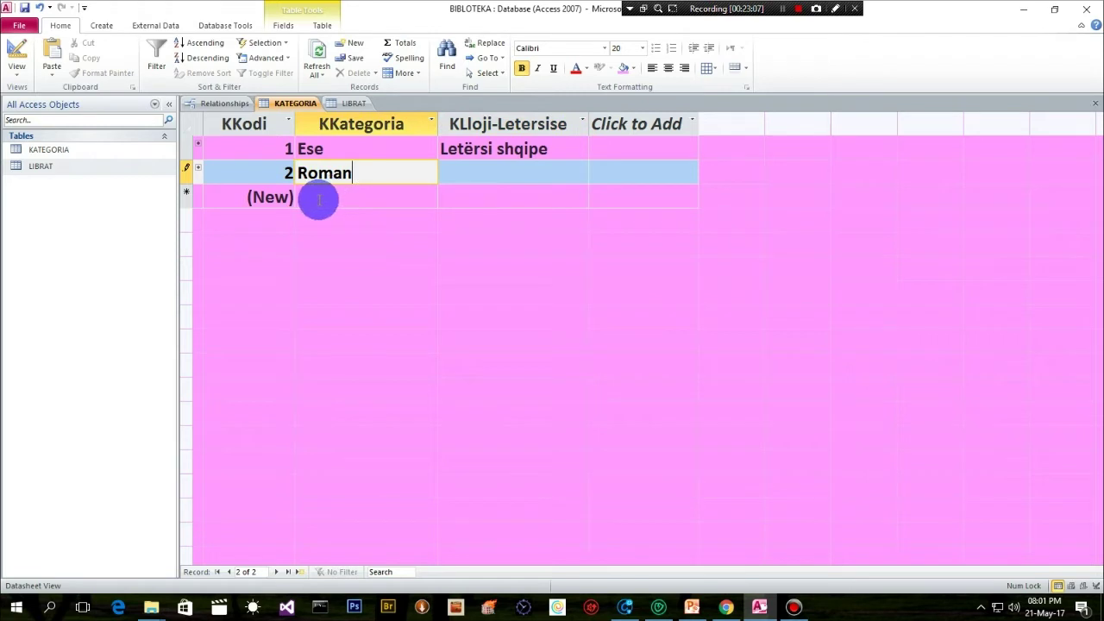
click(319, 201)
click(482, 177)
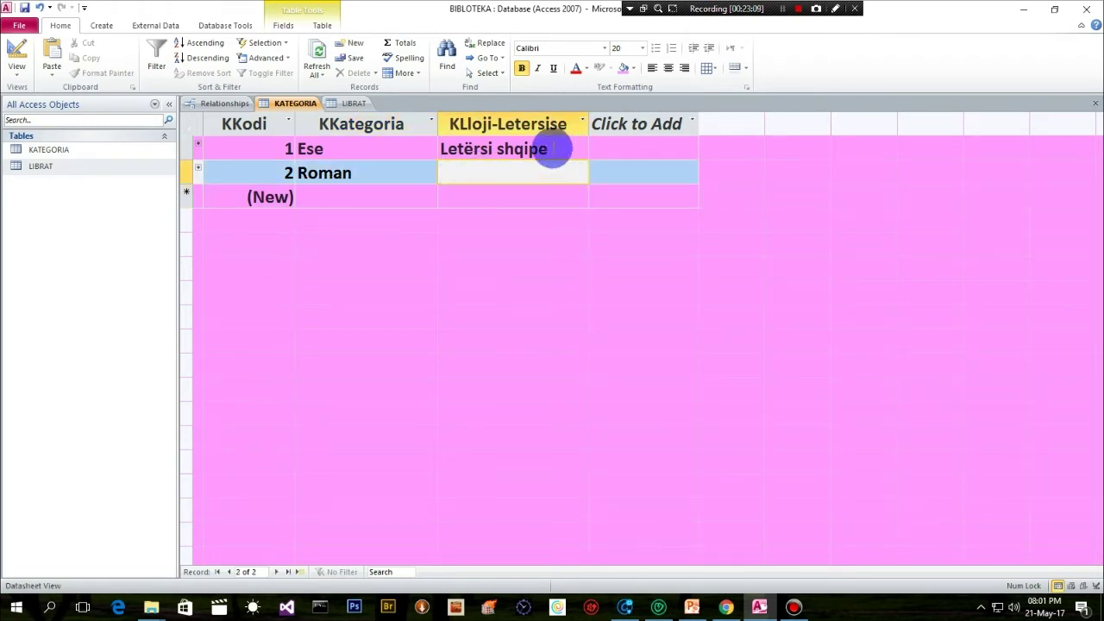
drag(552, 151, 355, 146)
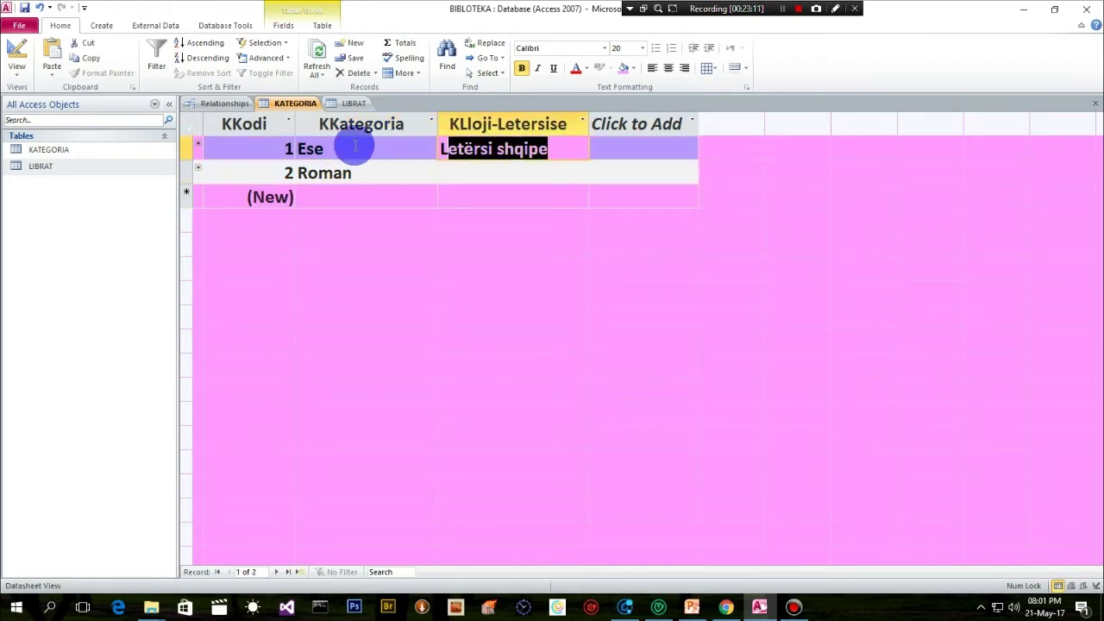
click(335, 148)
double_click(315, 149)
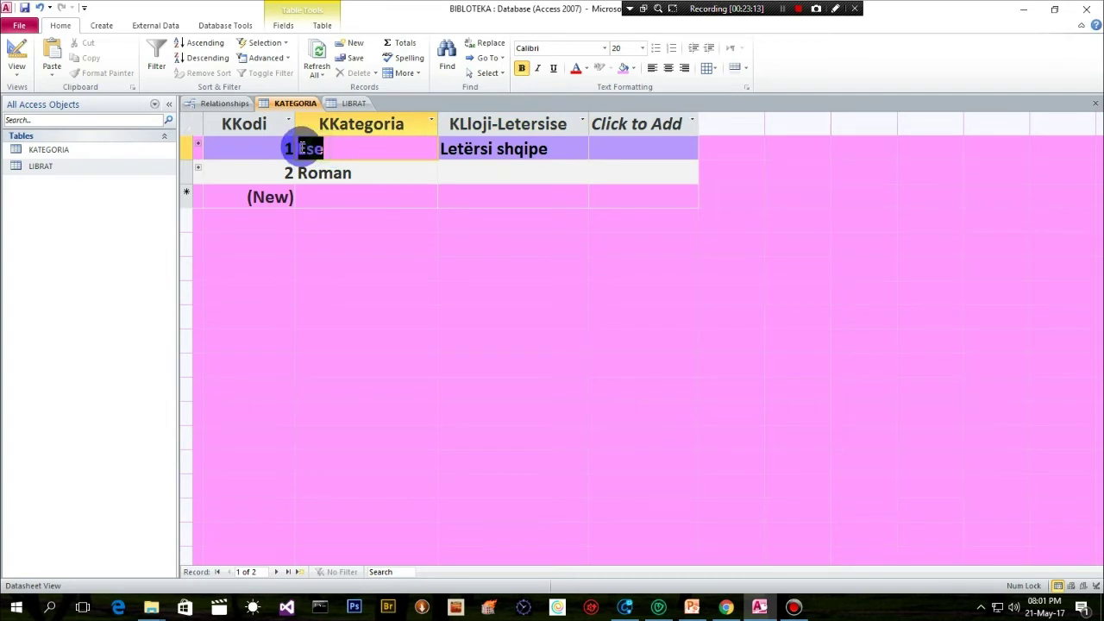
click(553, 155)
drag(526, 152, 459, 164)
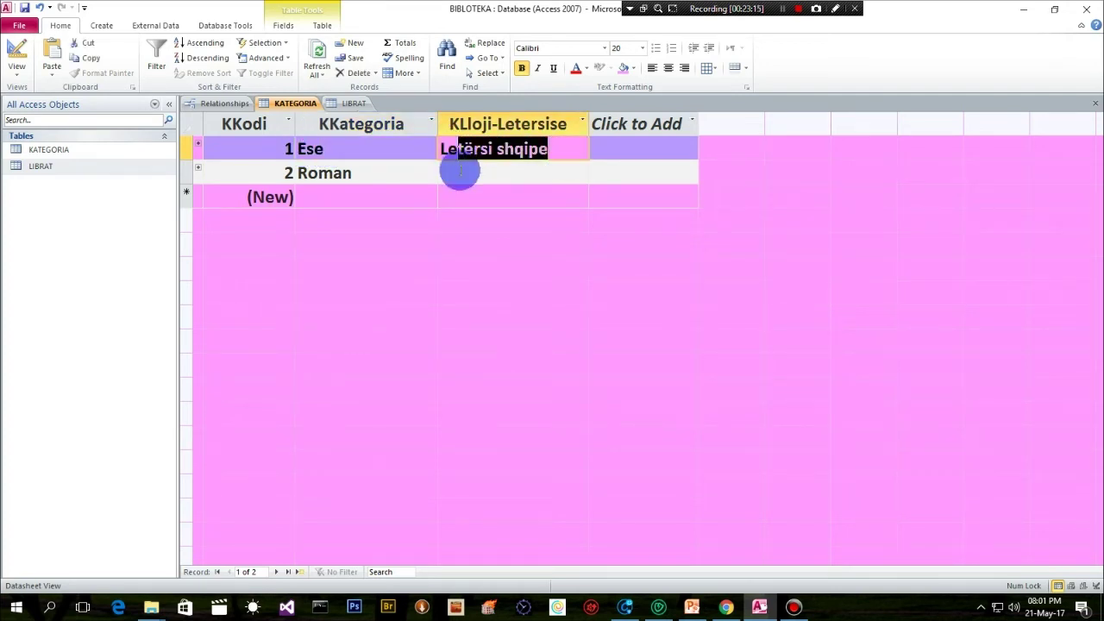
Step: Set KKodi in the LIBRAT table to 1 for "Koha për zgjim" and 2 for "Ora e Zooparkut"
click(352, 104)
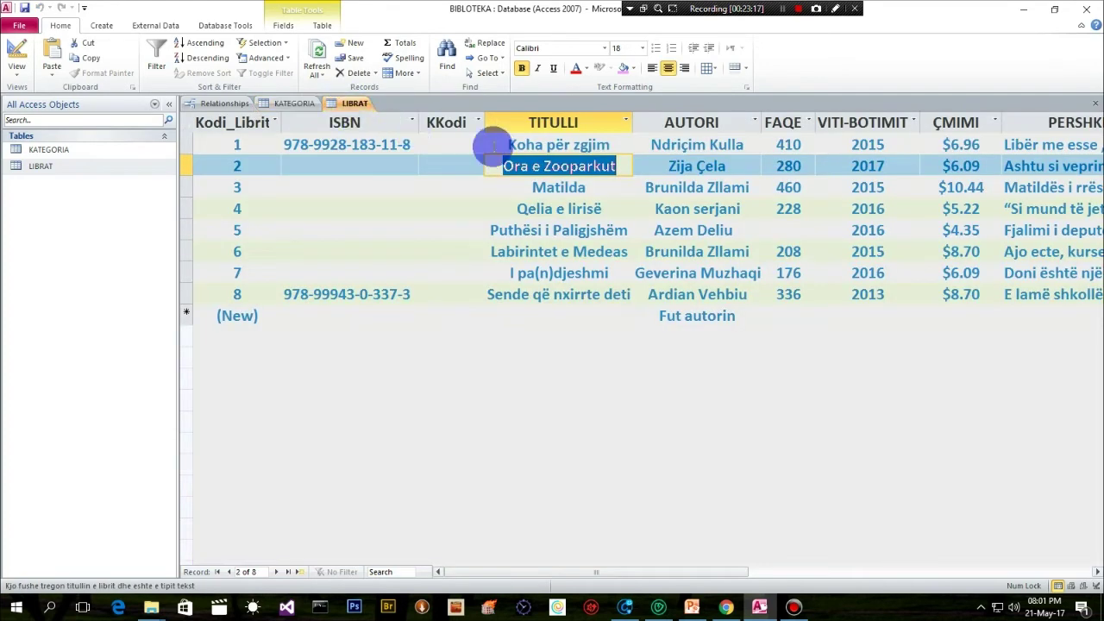
click(439, 147)
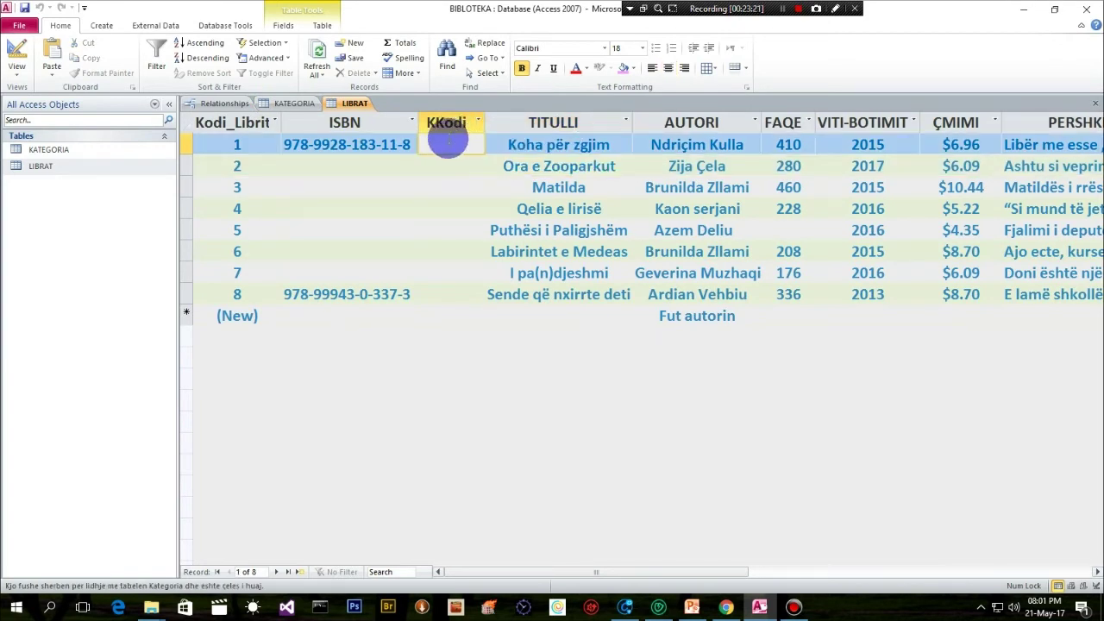
click(293, 104)
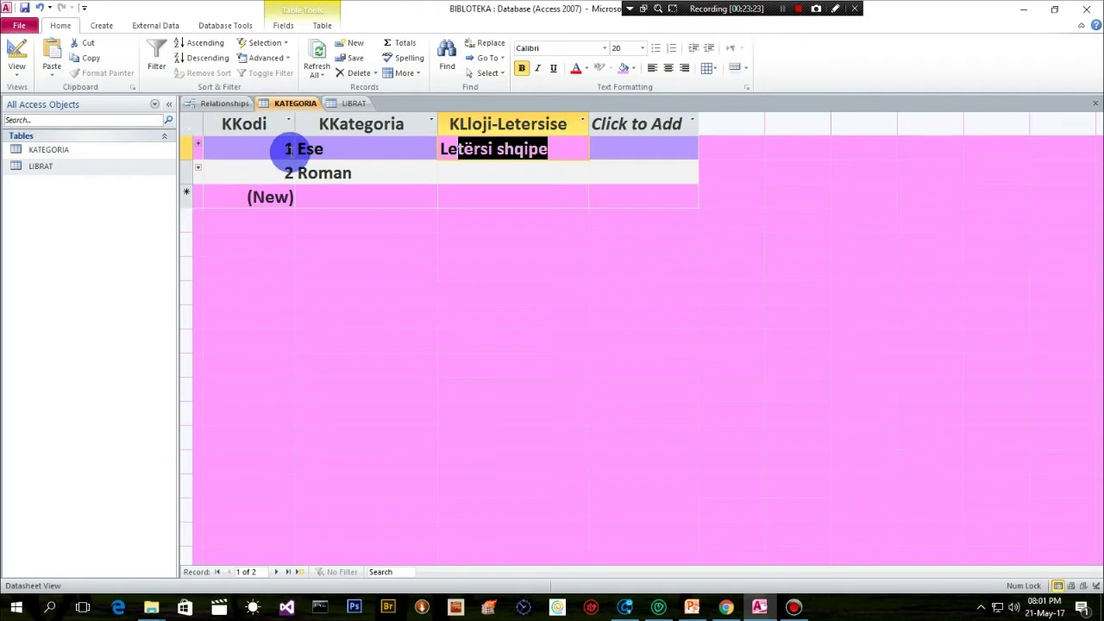
click(354, 103)
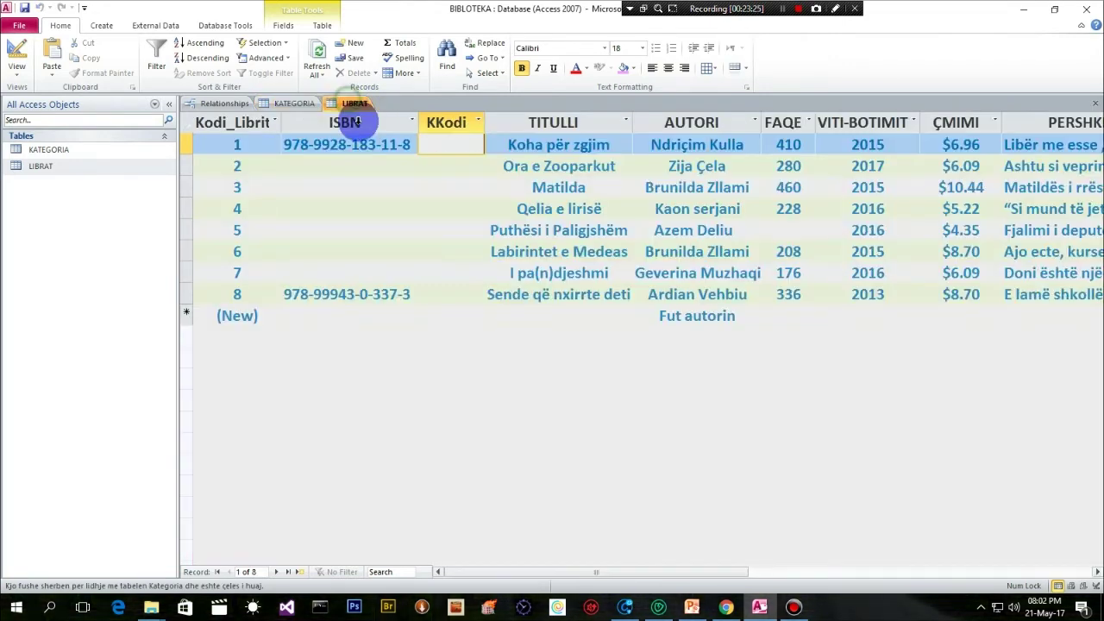
click(450, 168)
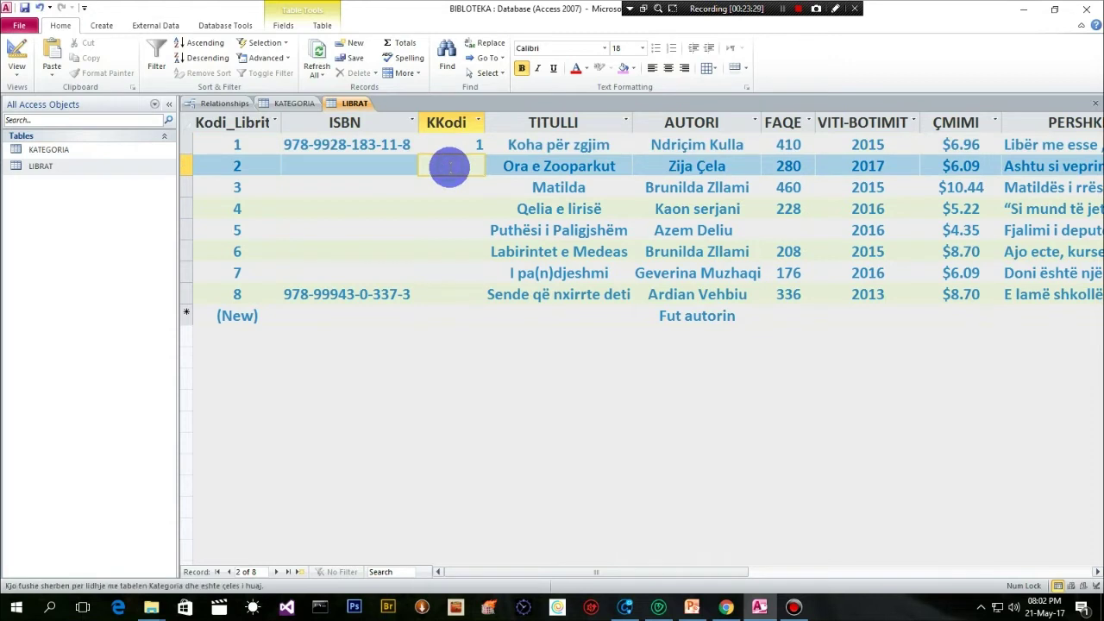
click(451, 186)
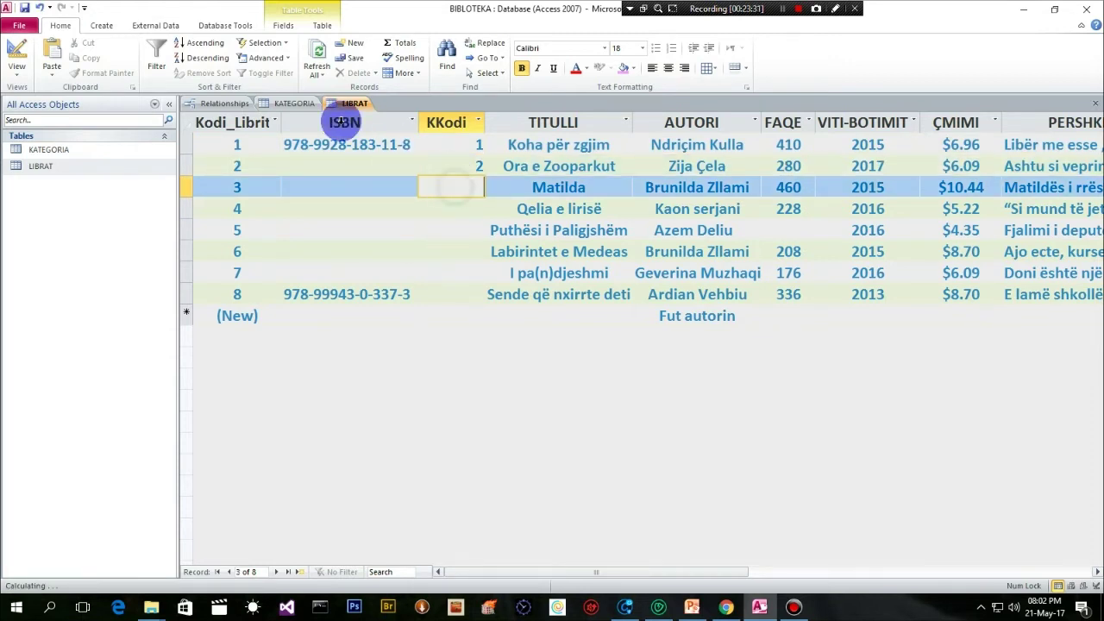
Step: Copy Letërsi shqipe from the Ese record into KLloji-Letersise of the Roman record in KATEGORIA and save the record
click(278, 103)
click(364, 177)
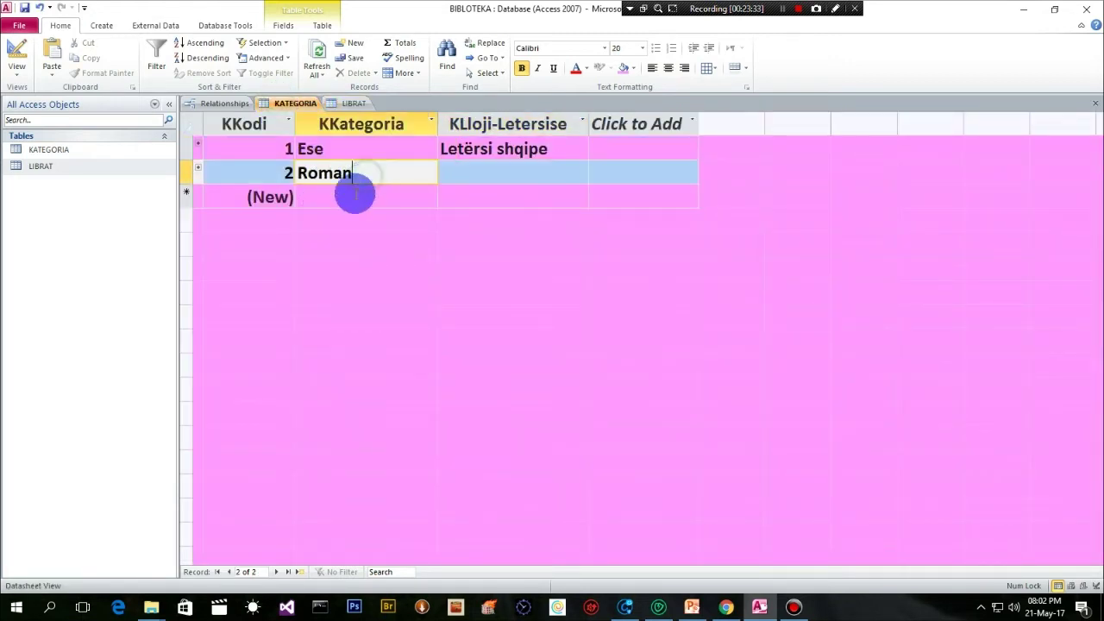
click(496, 177)
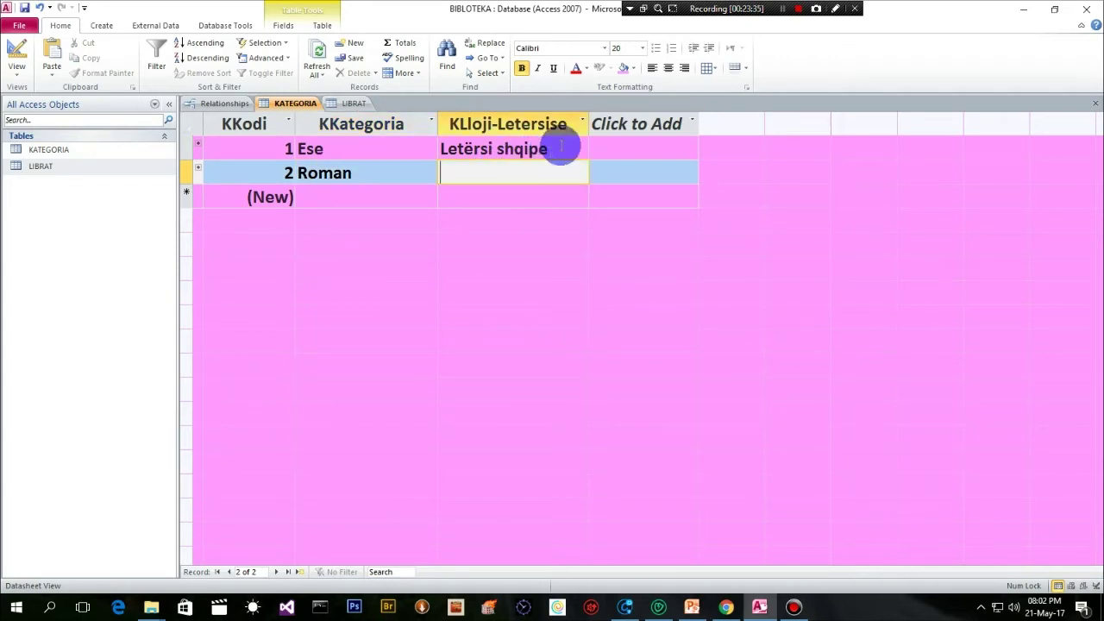
drag(560, 146, 420, 134)
key(ctrl+c)
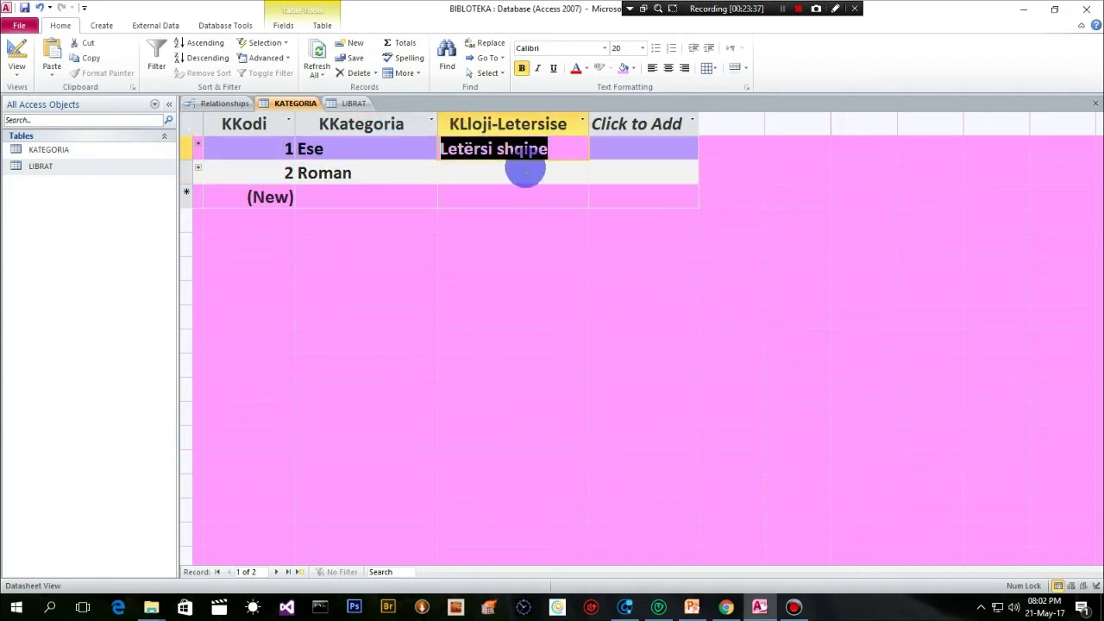
click(487, 173)
key(ctrl+v)
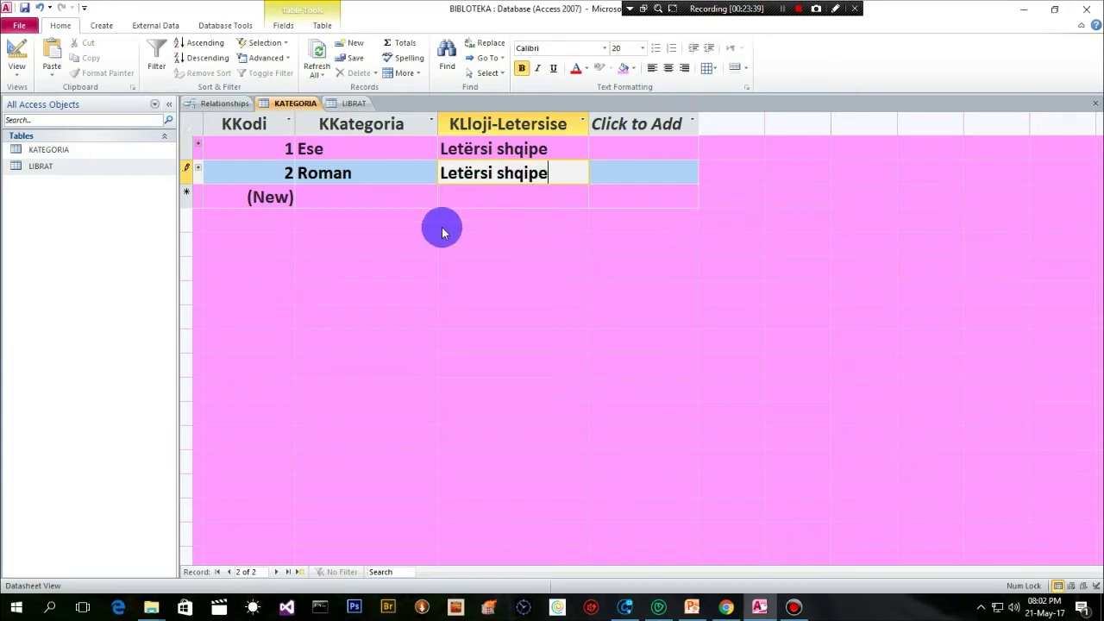
click(477, 193)
click(370, 193)
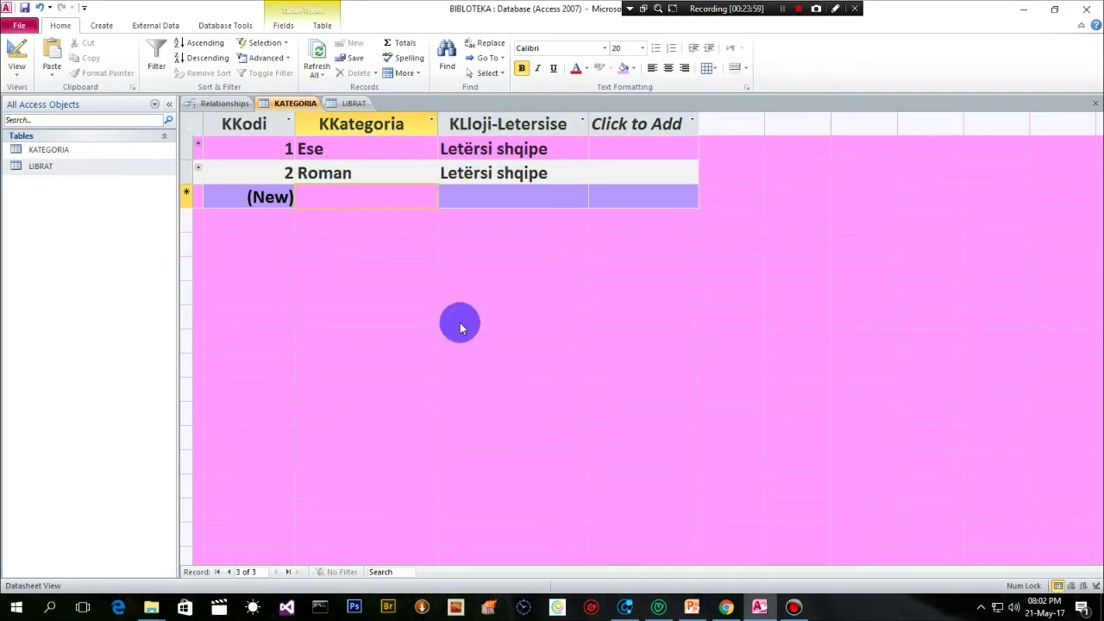
Step: Copy the title "Matilda" from the third record of the LIBRAT table
click(729, 609)
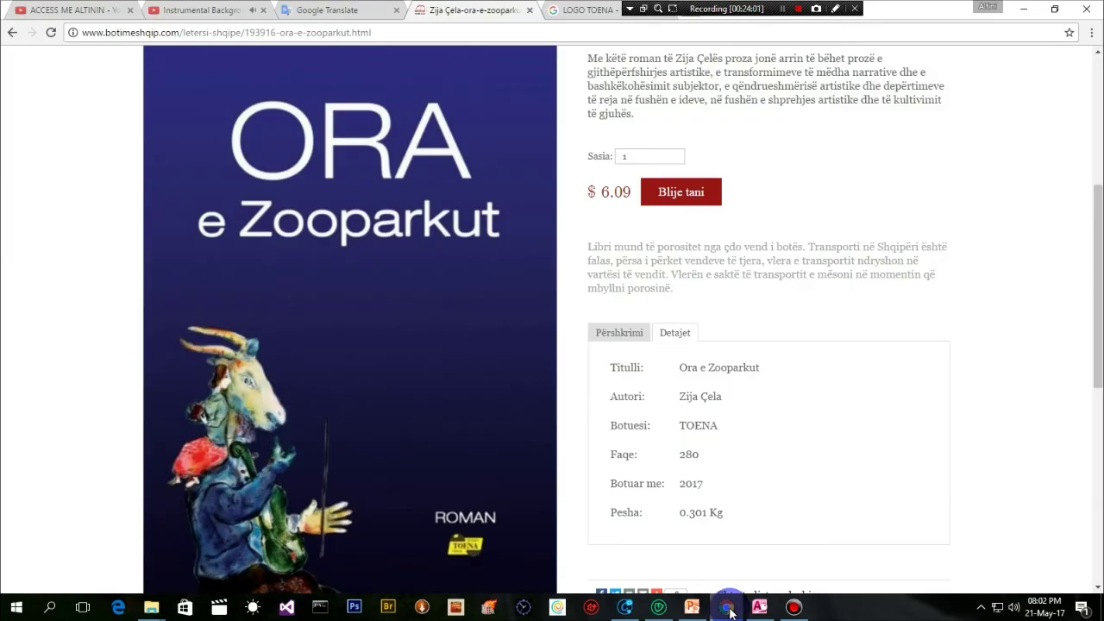
click(729, 610)
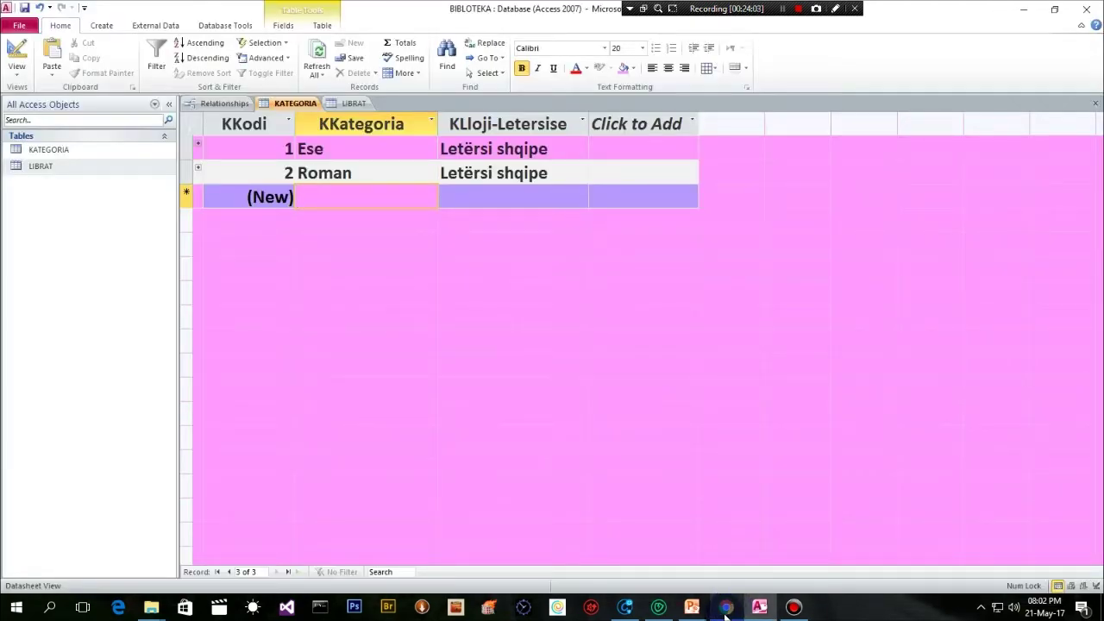
mouse_move(698, 614)
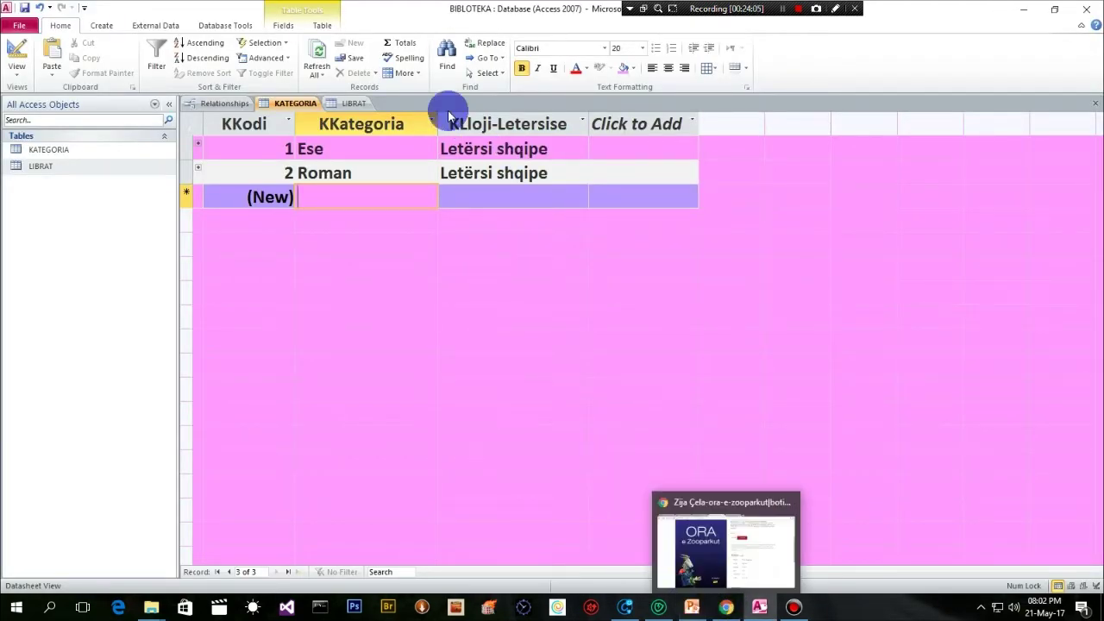
click(349, 103)
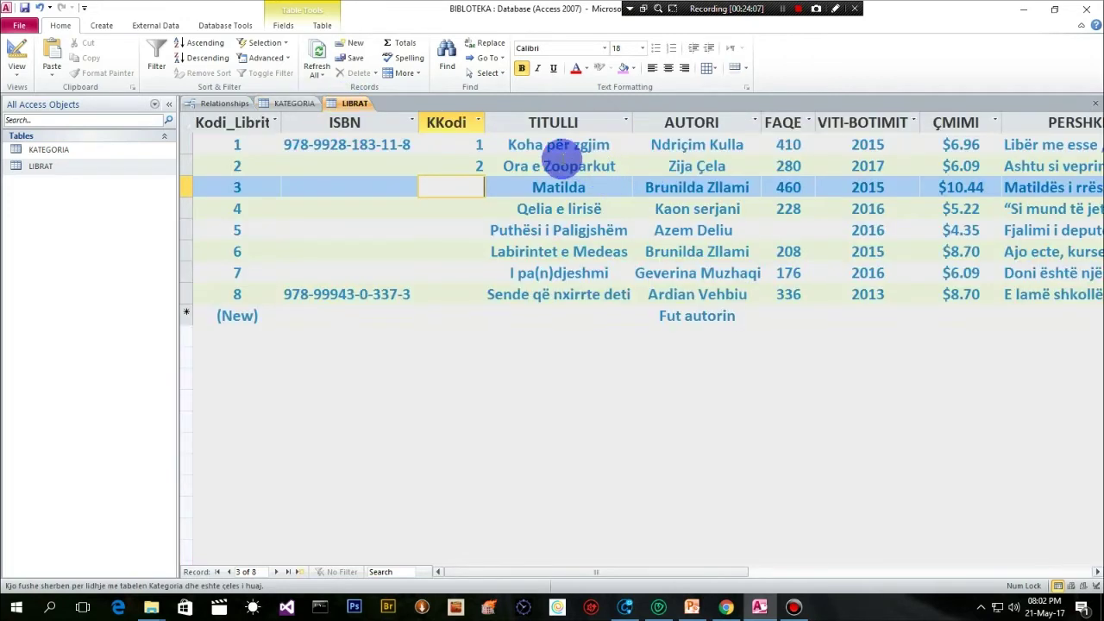
drag(526, 186, 607, 189)
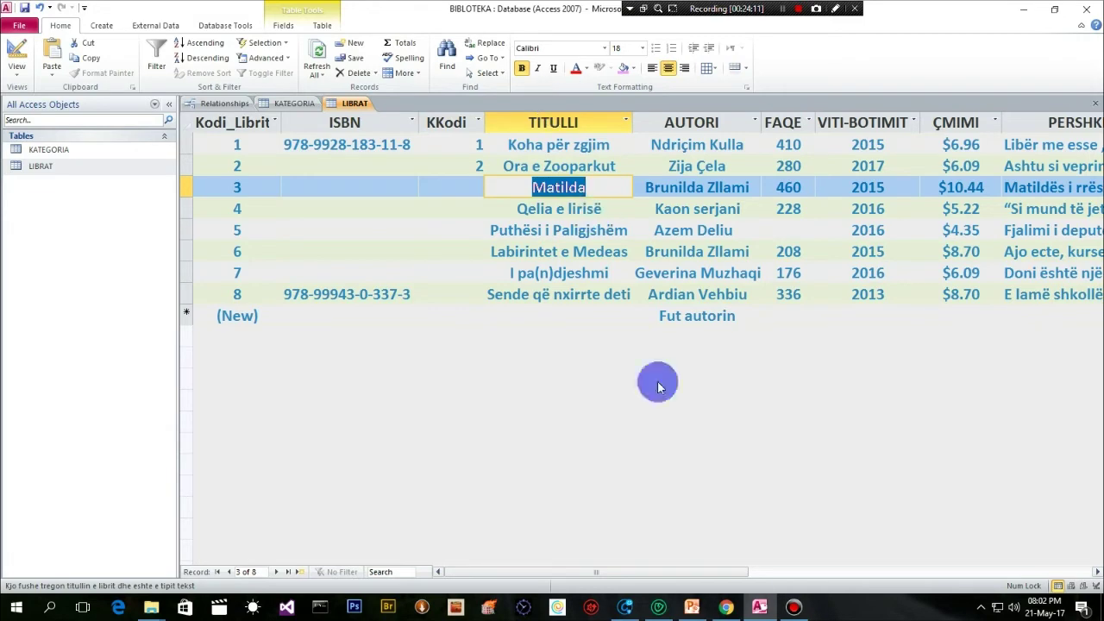
Step: Switch to Chrome, search Botime Shqip for "Matilda", open the book's page and examine its cover for the category
click(729, 612)
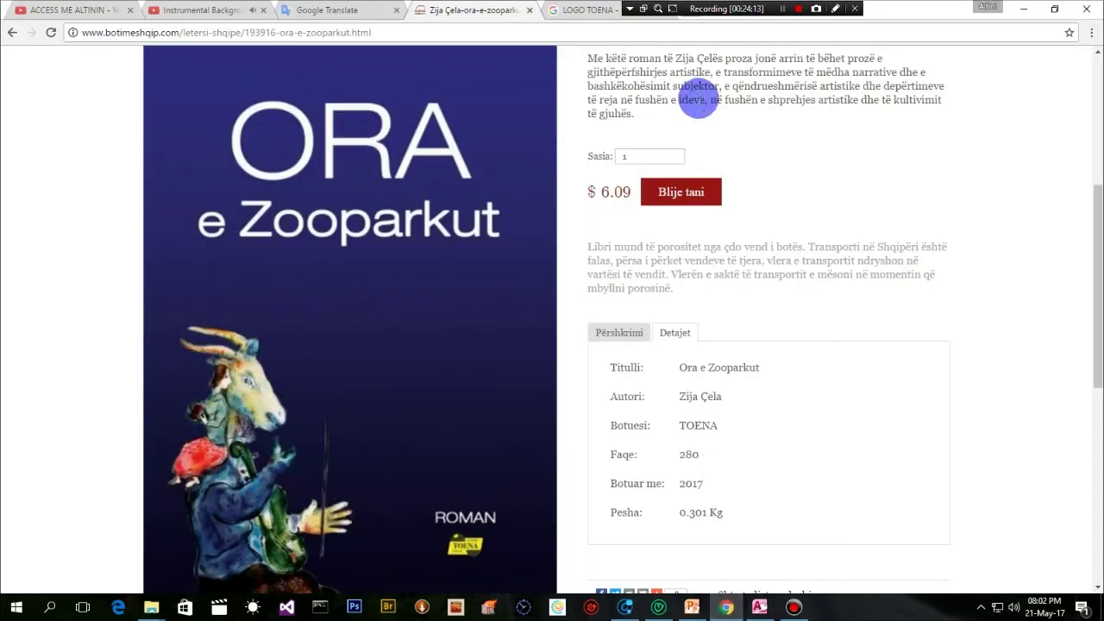
scroll(707, 207, up, 3)
click(858, 102)
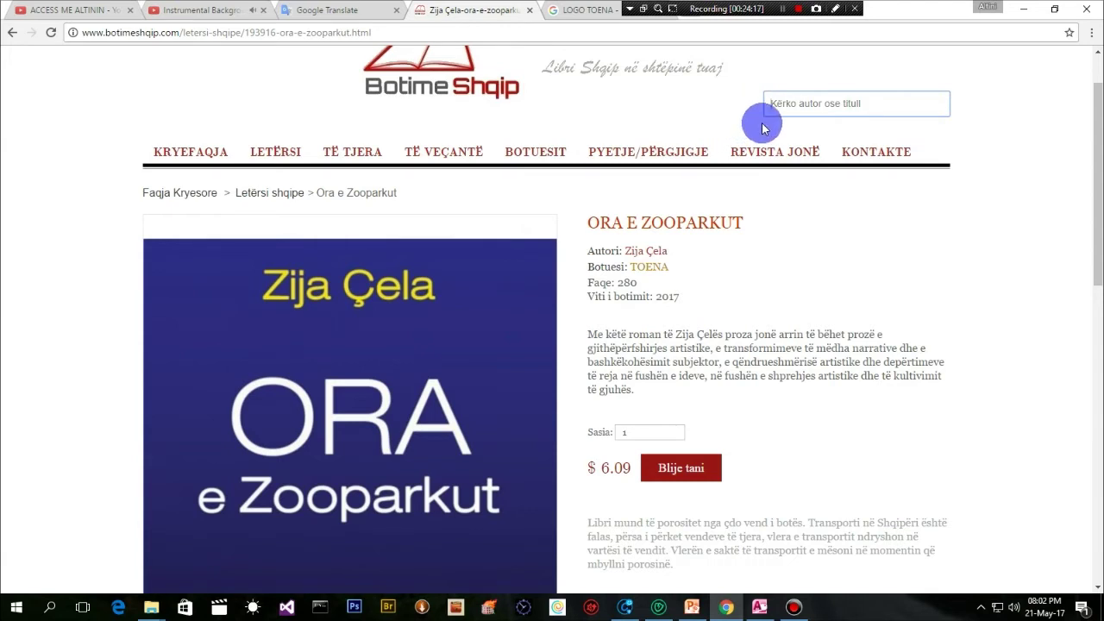
text(Matilda)
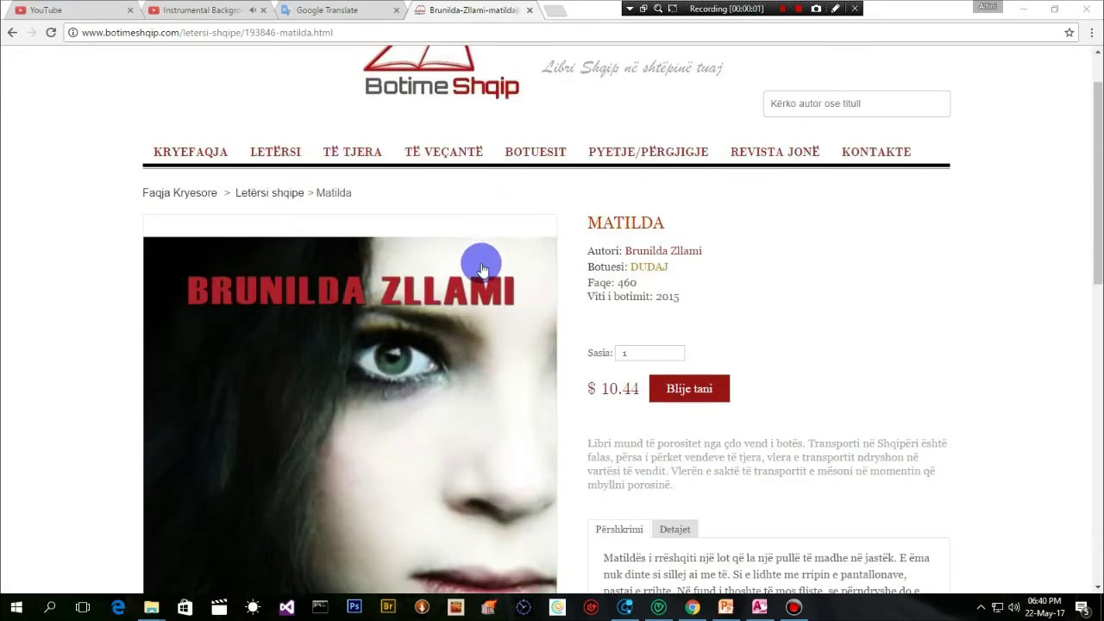
scroll(475, 271, down, 4)
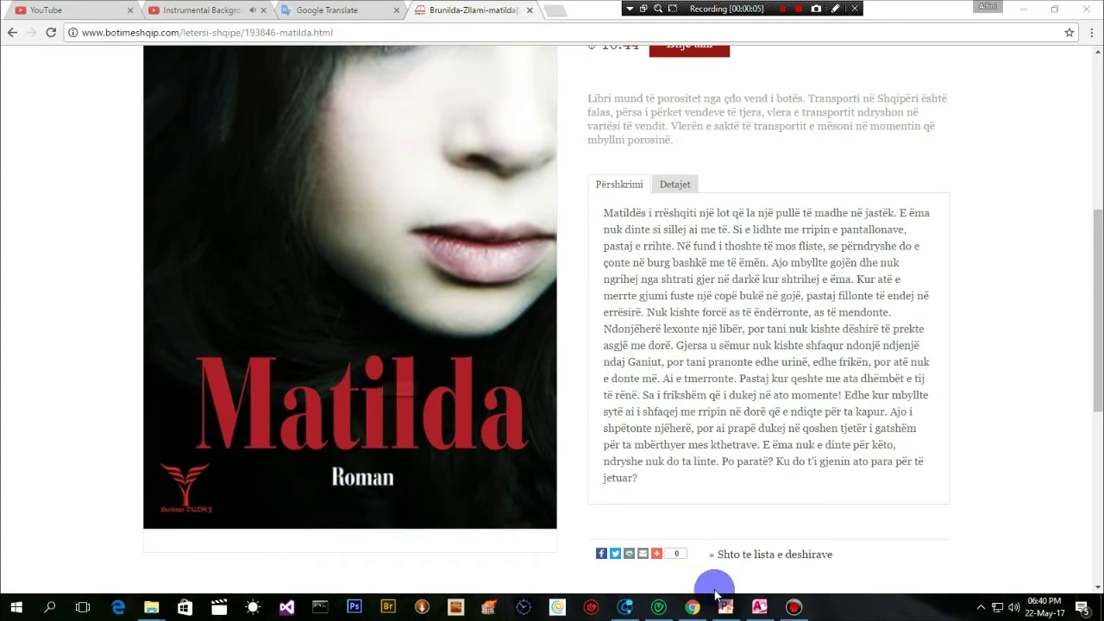
Step: Switch to Access and centre the values of the KKodi column in the LIBRAT table
click(762, 609)
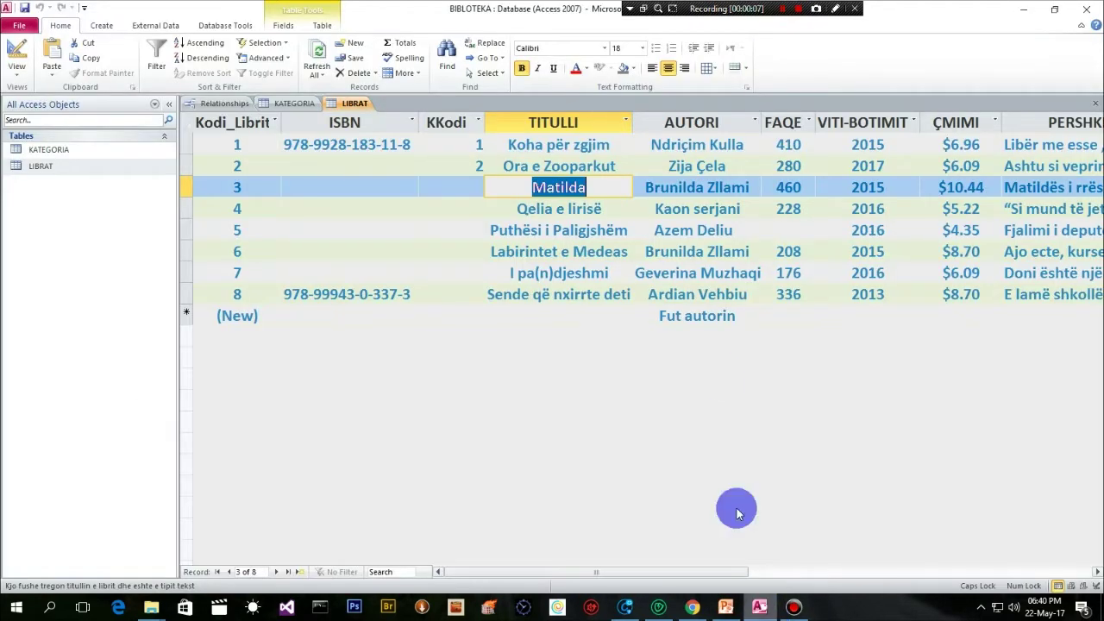
click(451, 187)
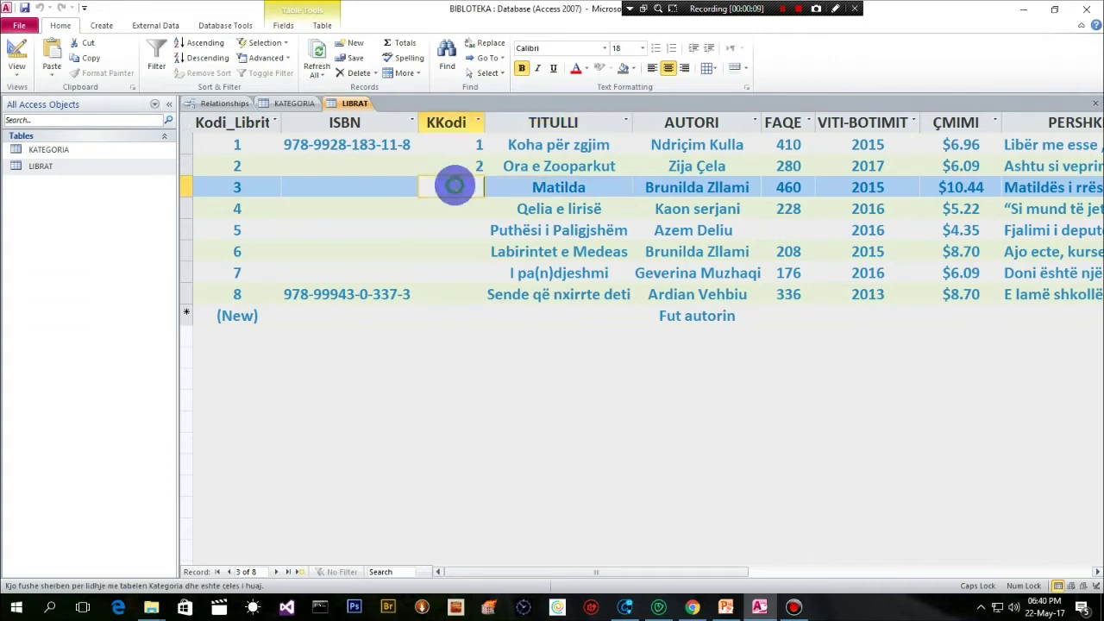
click(449, 121)
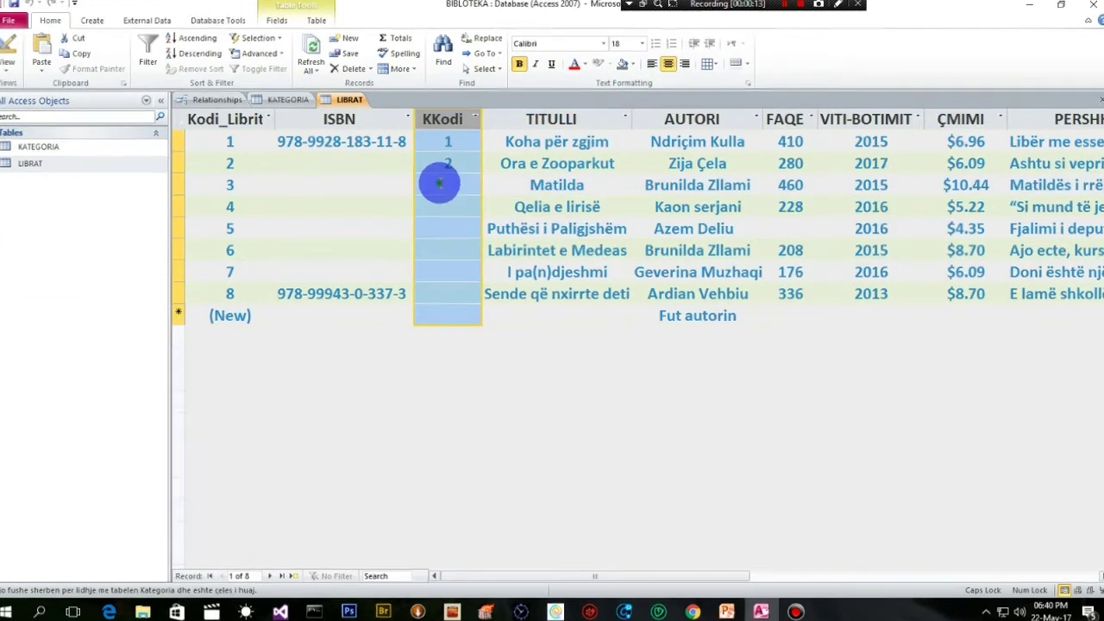
click(445, 183)
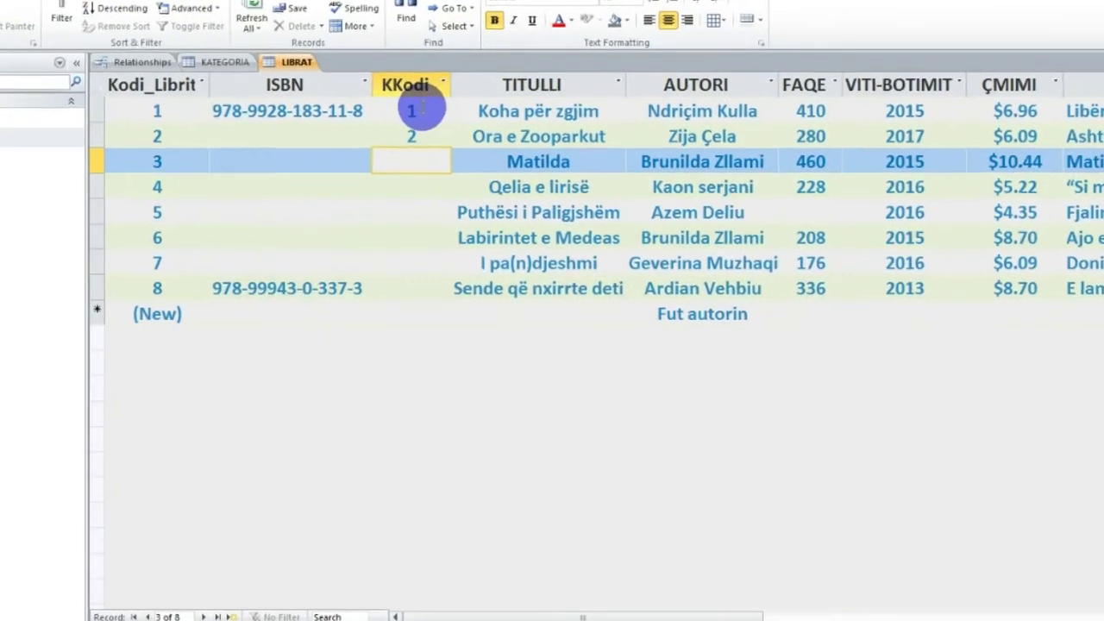
Step: Check the Roman category's code in the KATEGORIA table and set KKodi to 2 for "Matilda" in the LIBRAT table
click(414, 138)
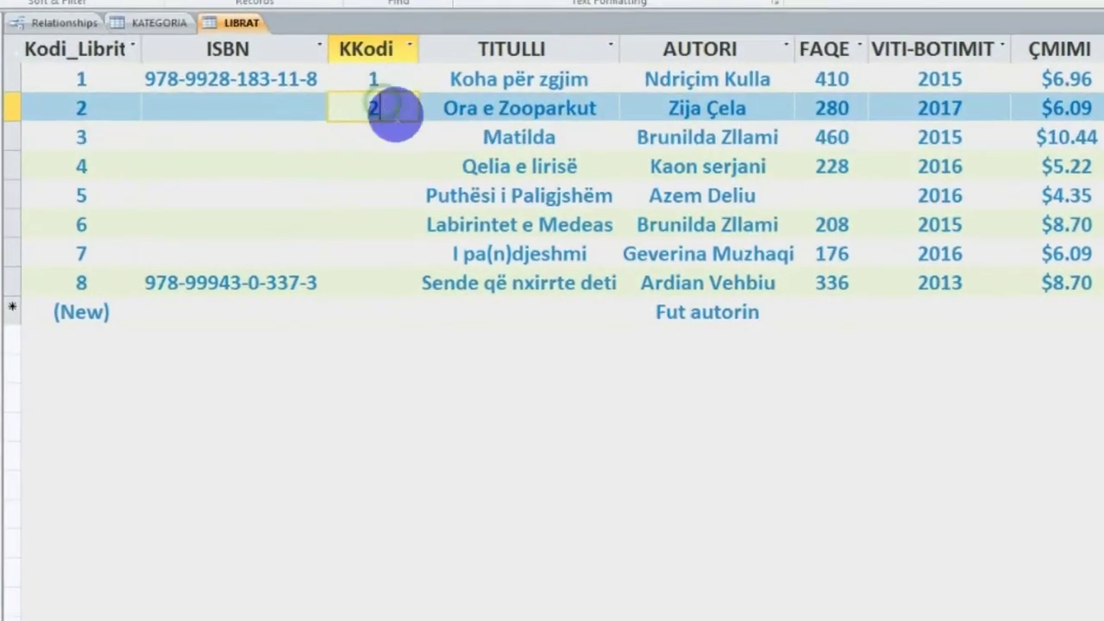
click(154, 23)
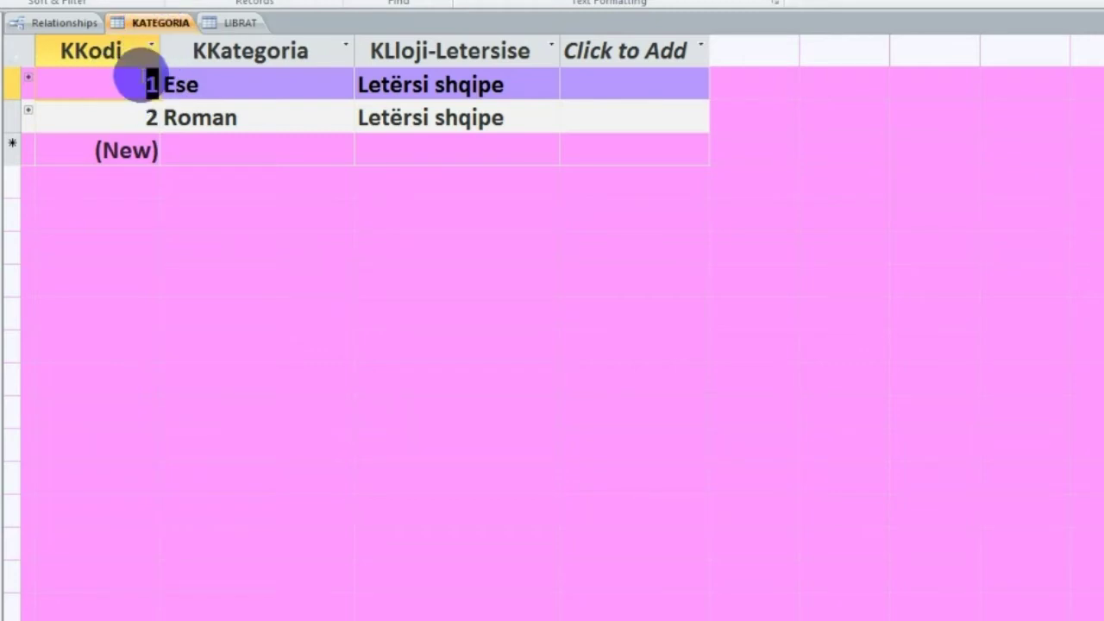
click(231, 26)
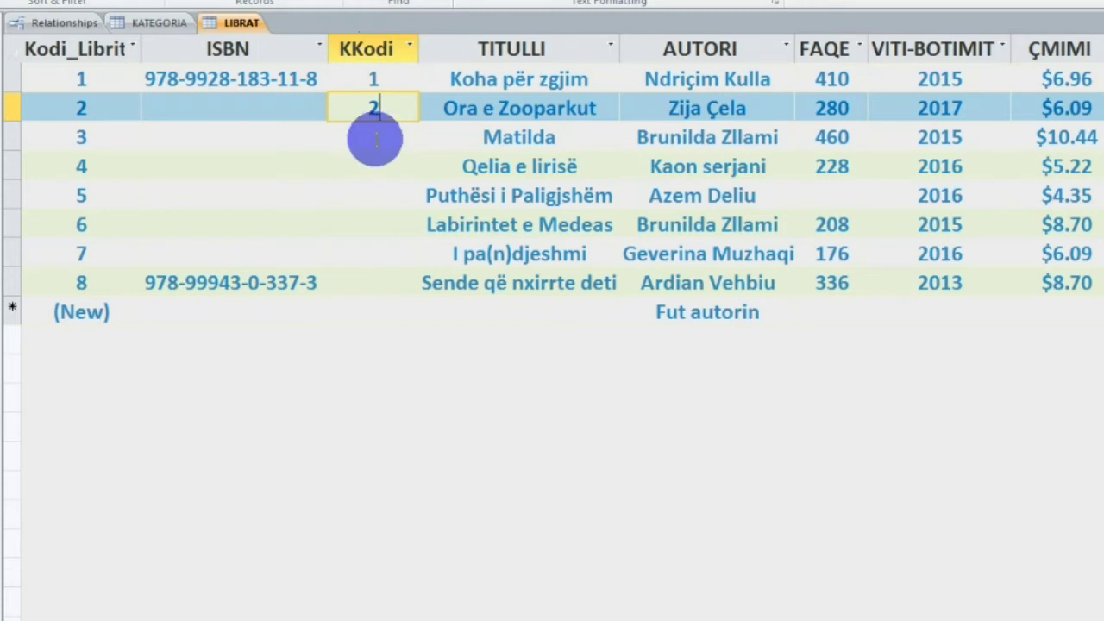
click(161, 24)
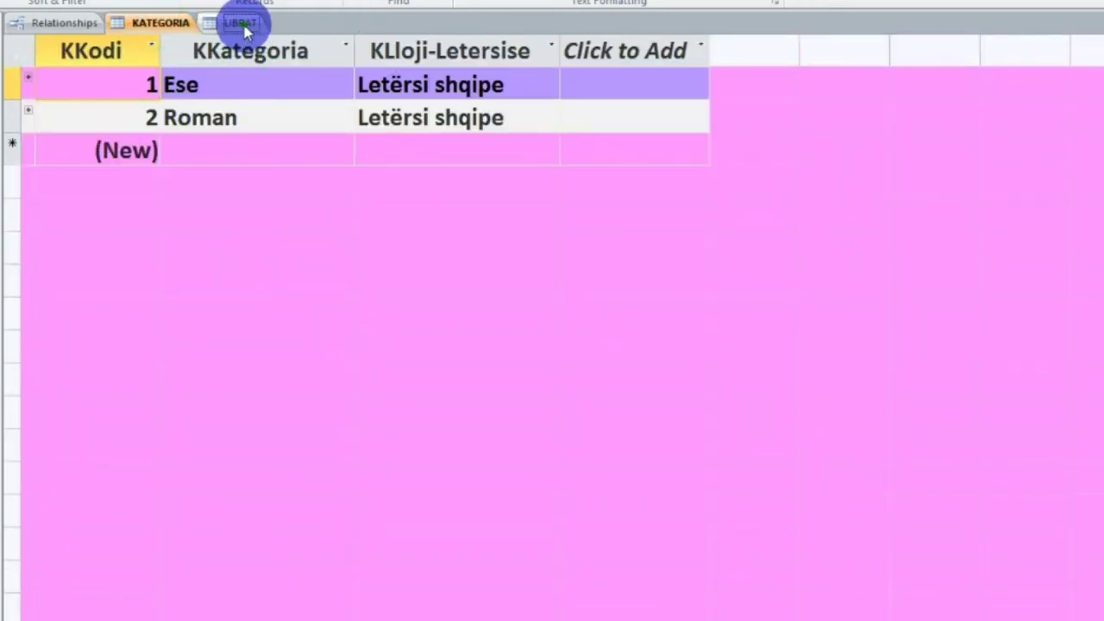
click(245, 26)
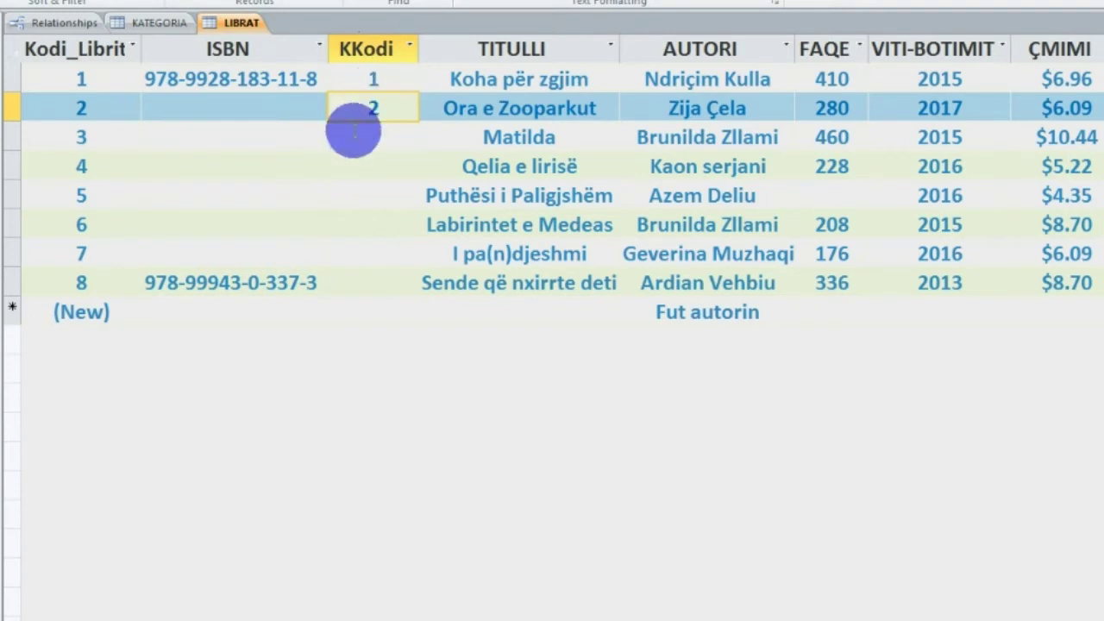
click(361, 137)
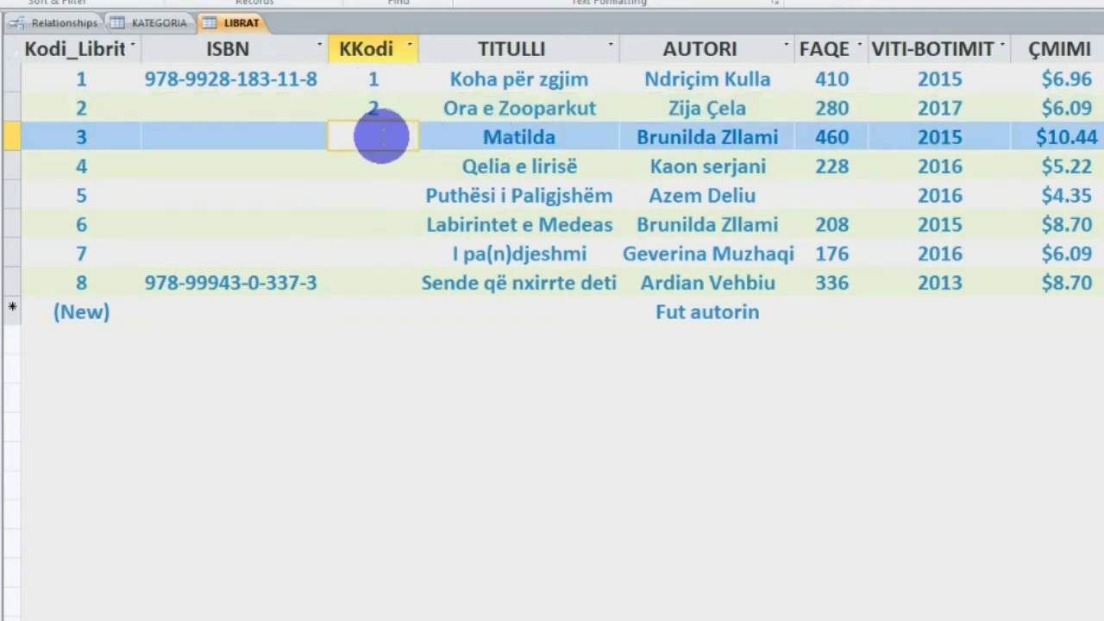
click(372, 166)
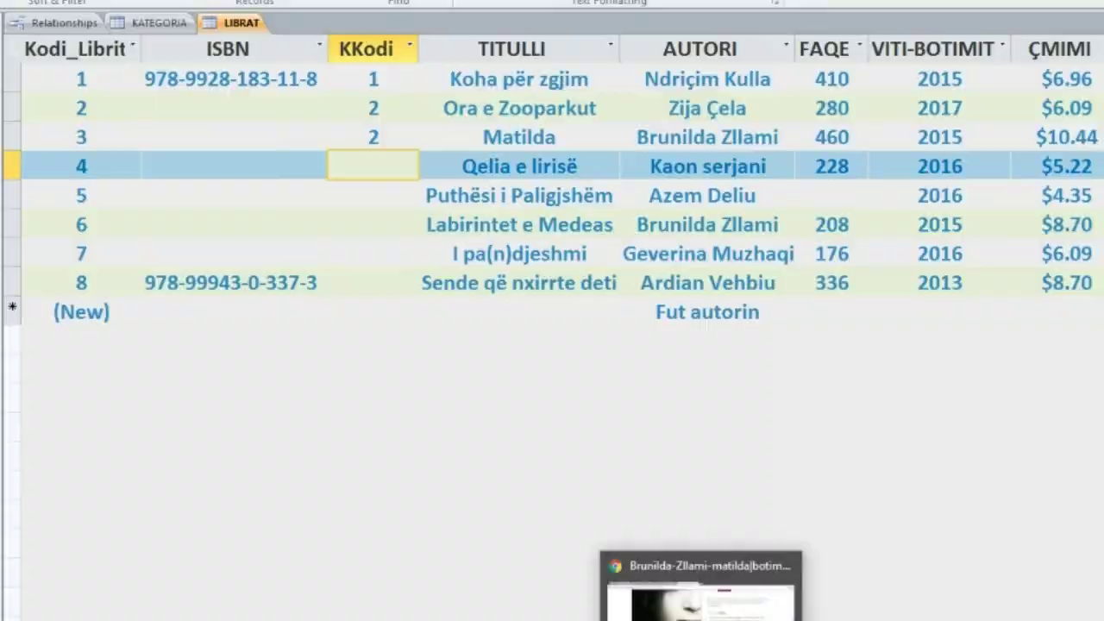
Step: Switch to Chrome and save the Matilda cover image as the JPG file matilda in the folder FOTO-KOPERTINA PËR DATABASE - IN
click(642, 595)
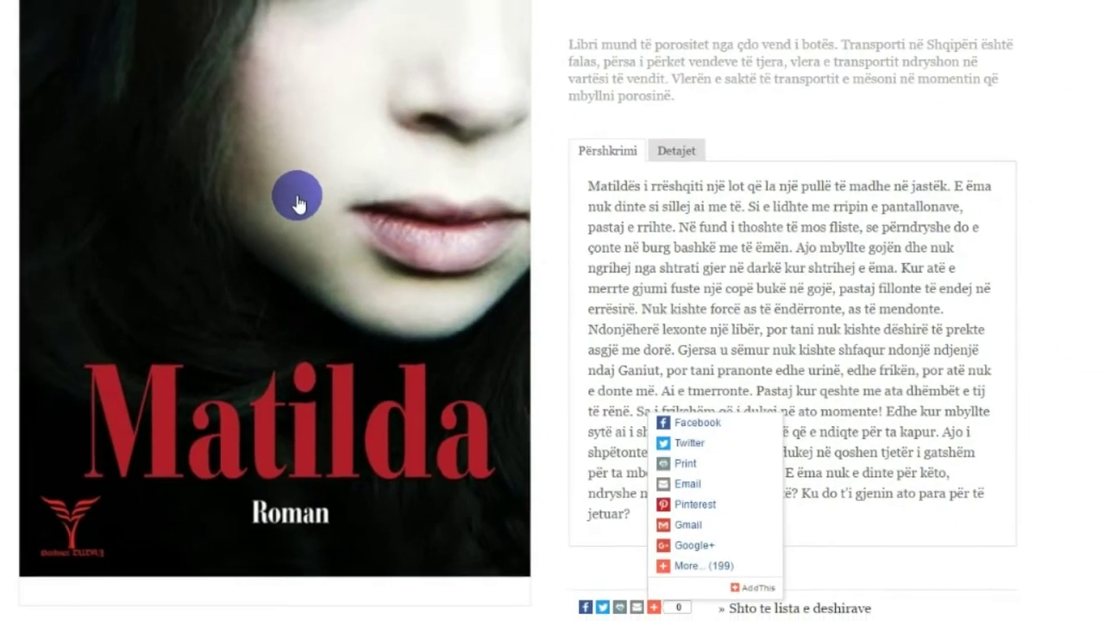
right_click(265, 187)
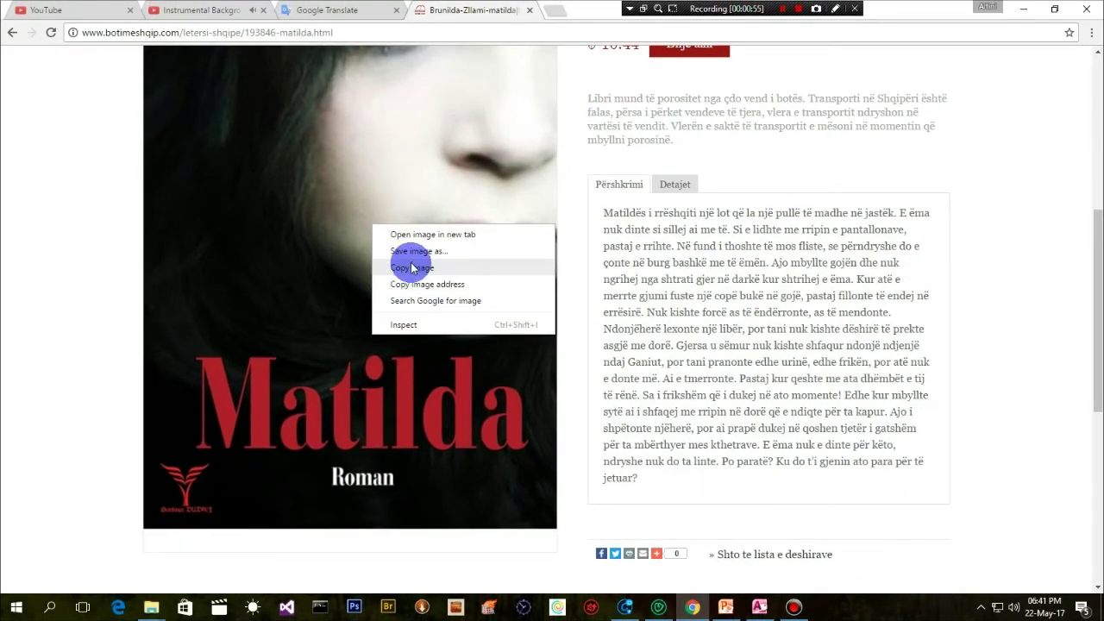
click(409, 269)
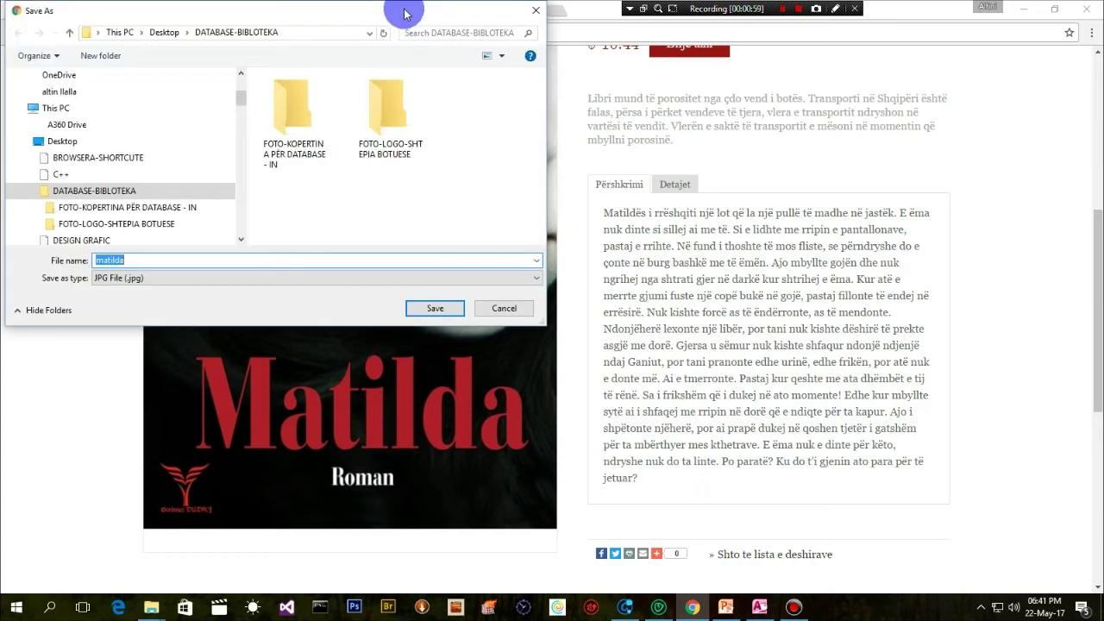
drag(362, 17, 435, 86)
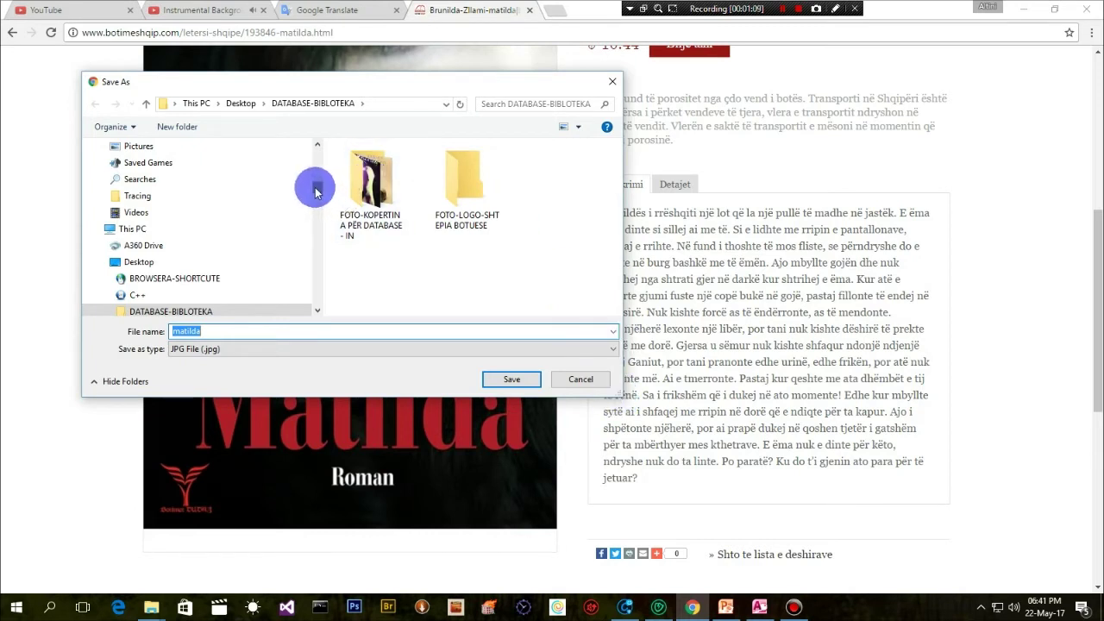
scroll(313, 187, up, 4)
scroll(311, 181, down, 3)
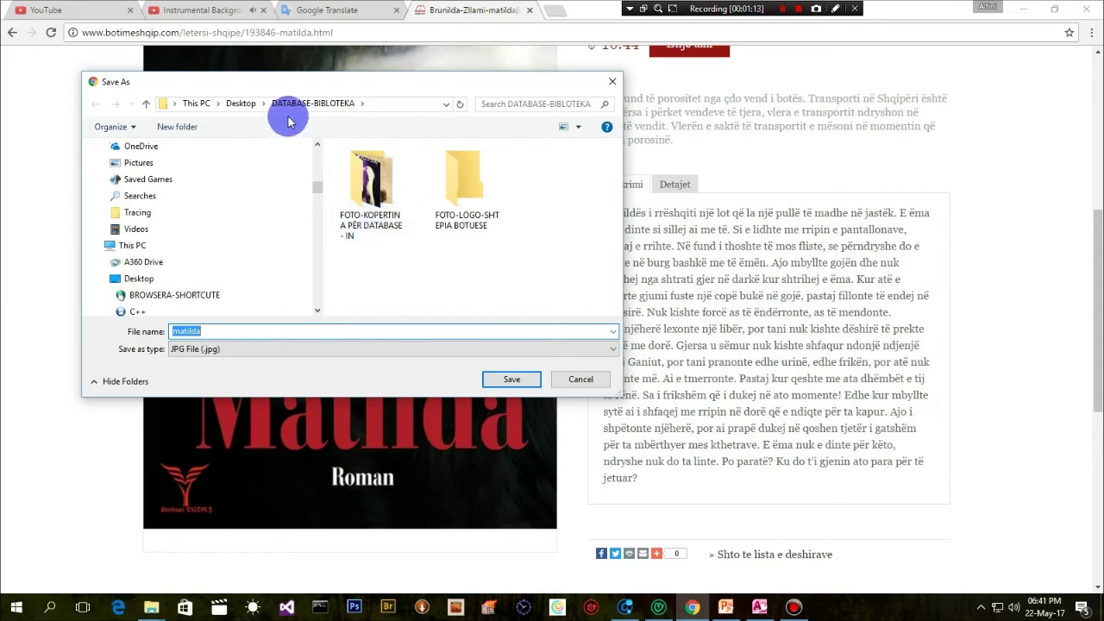
double_click(372, 185)
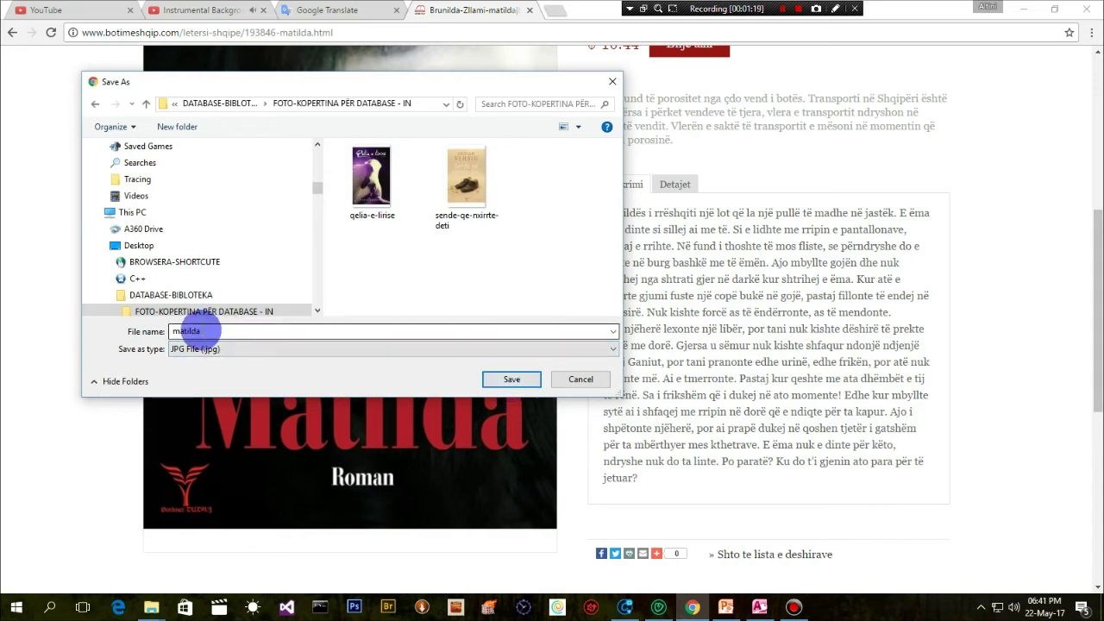
click(184, 356)
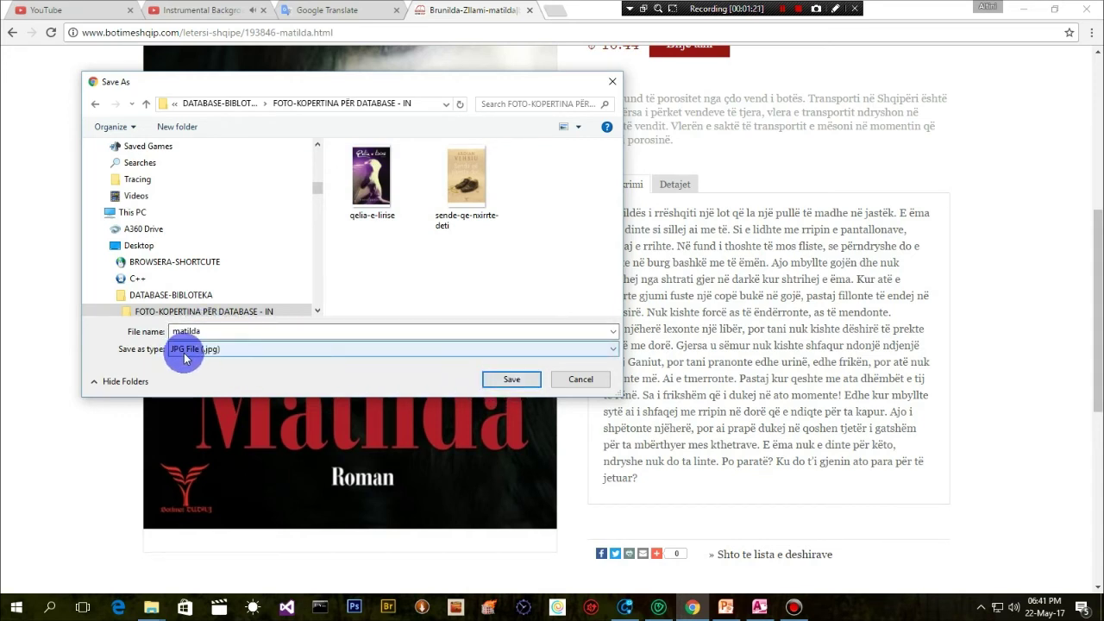
click(505, 384)
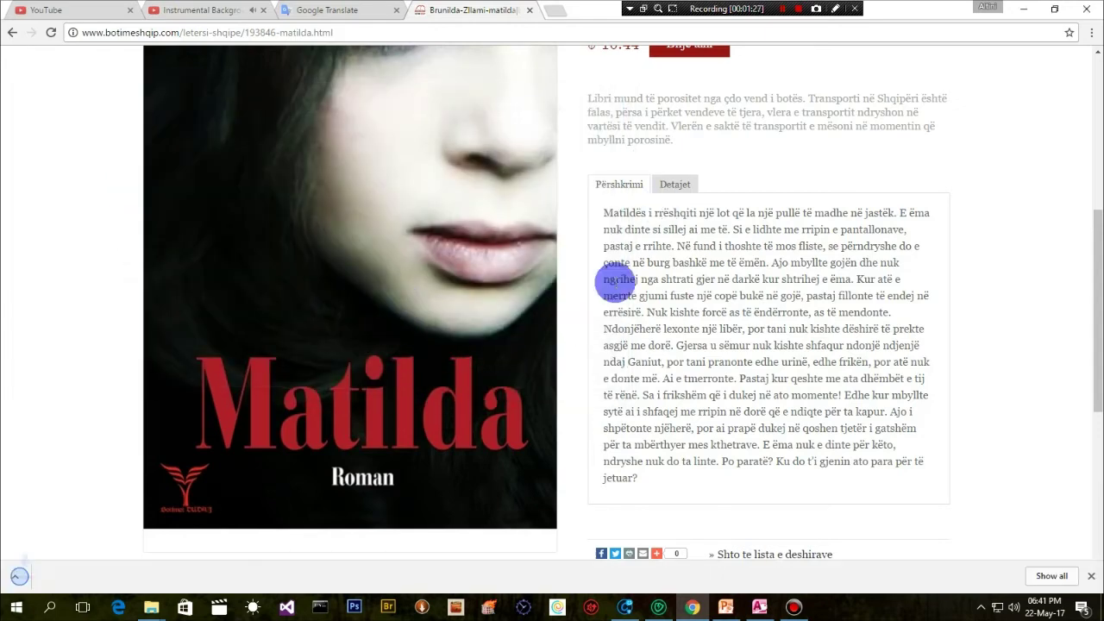
Step: Switch to Access and copy the title "Qelia e lirisë" from the fourth LIBRAT record, dismissing the download safety notice
scroll(673, 558, up, 3)
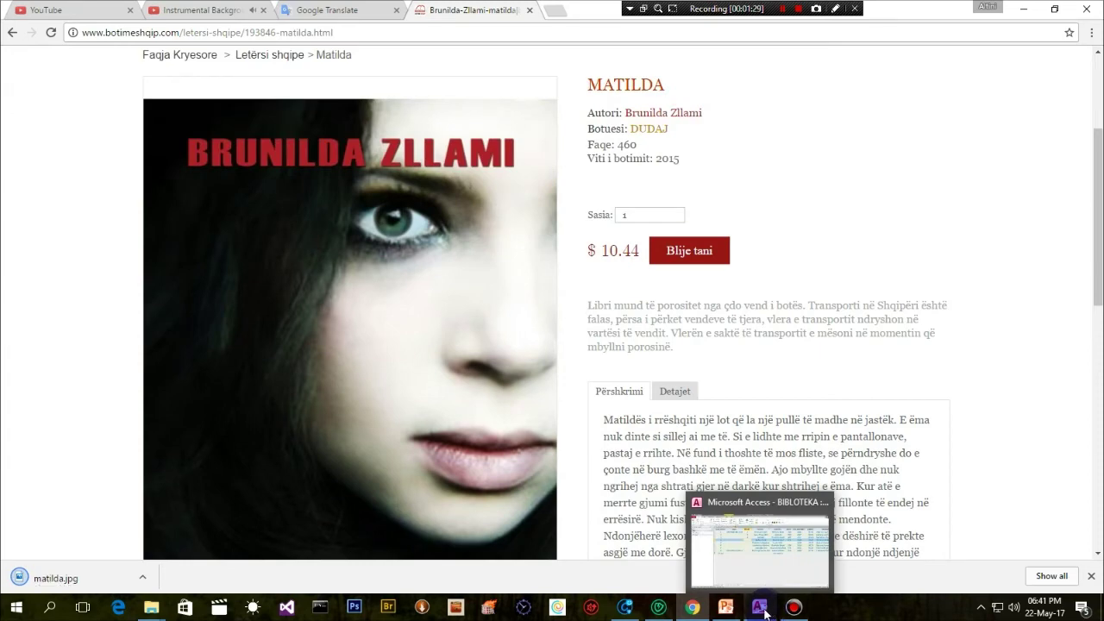
click(764, 611)
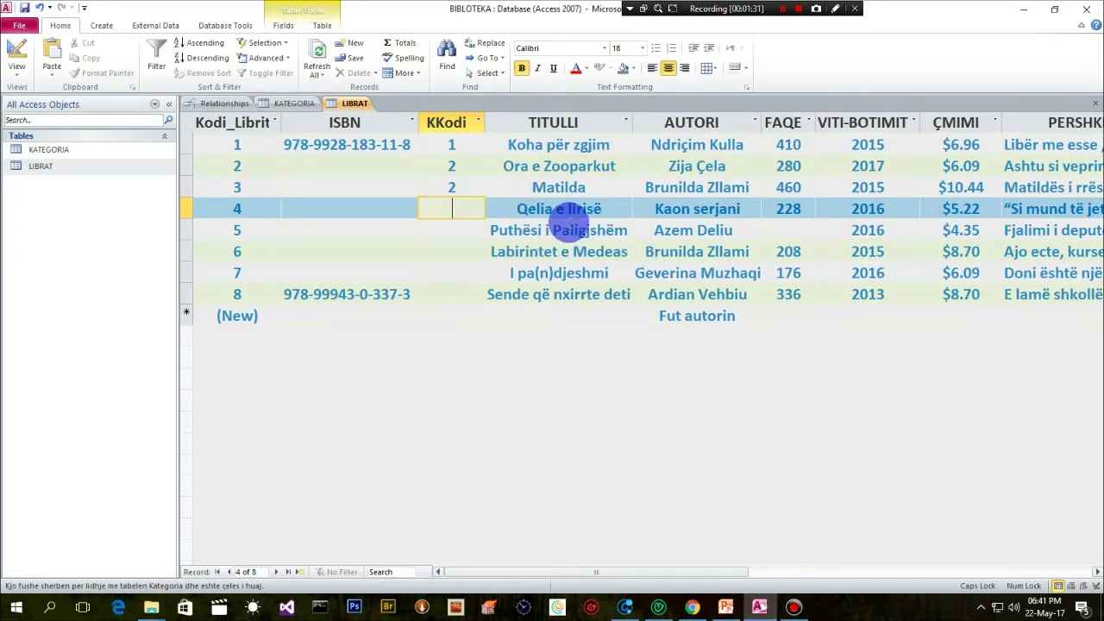
click(516, 209)
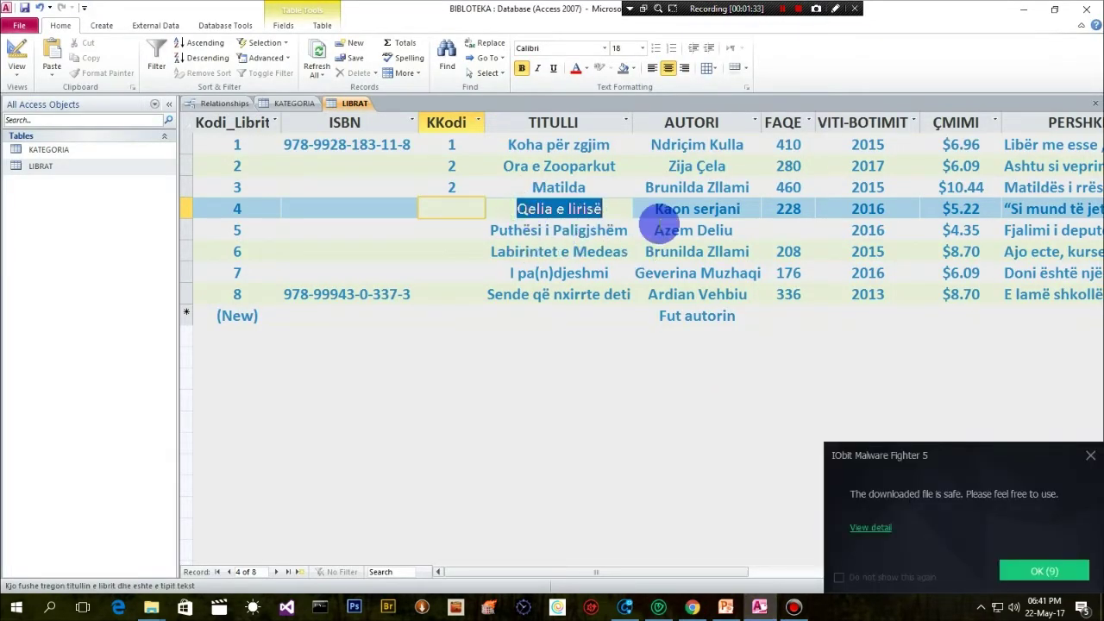
click(1008, 571)
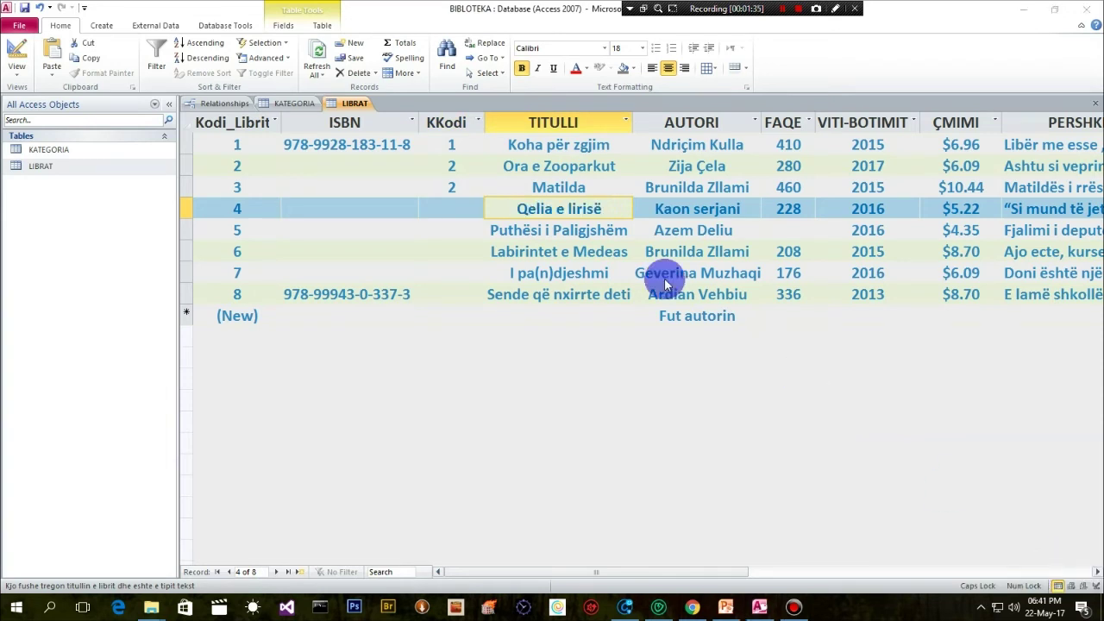
click(518, 226)
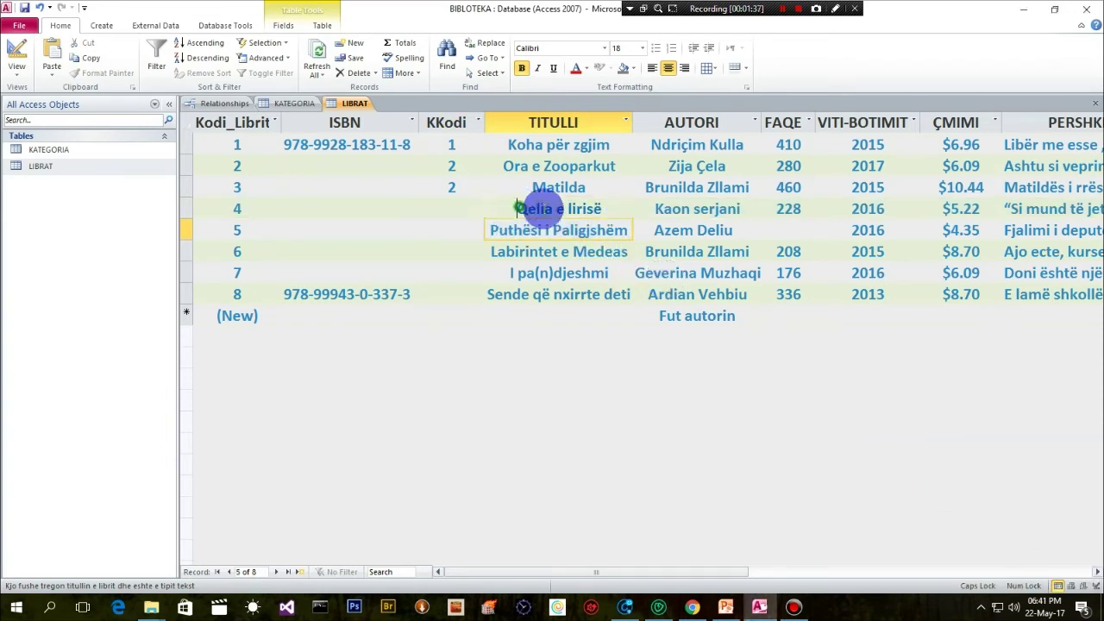
drag(518, 209, 636, 209)
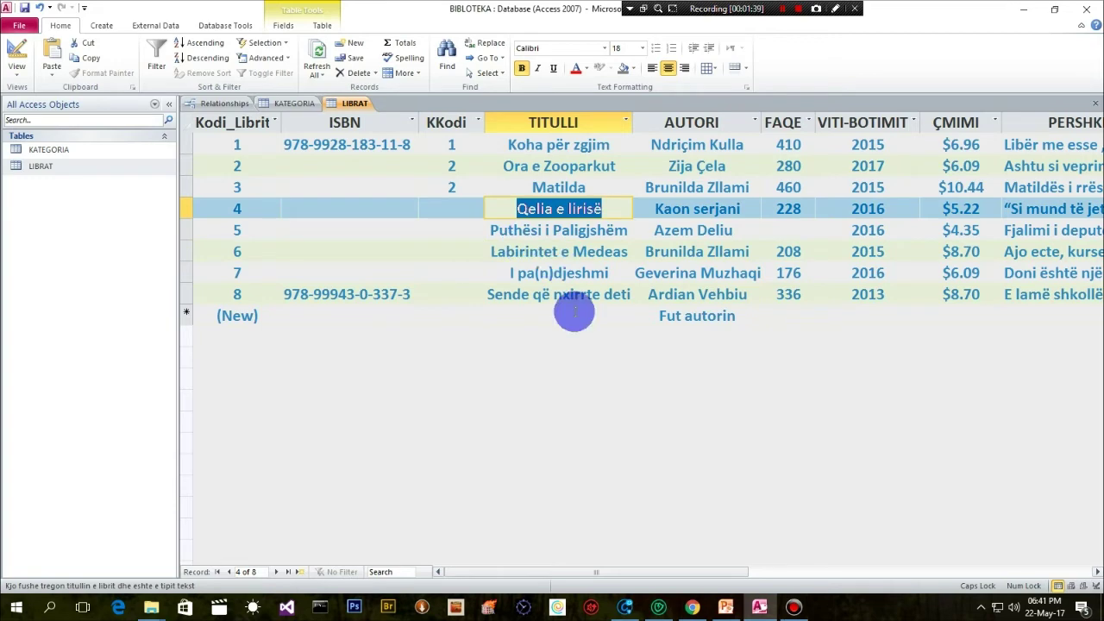
Step: Switch to Chrome, search Botime Shqip for "Qelia e lirisë", open the book's page and examine its cover for the category
click(691, 609)
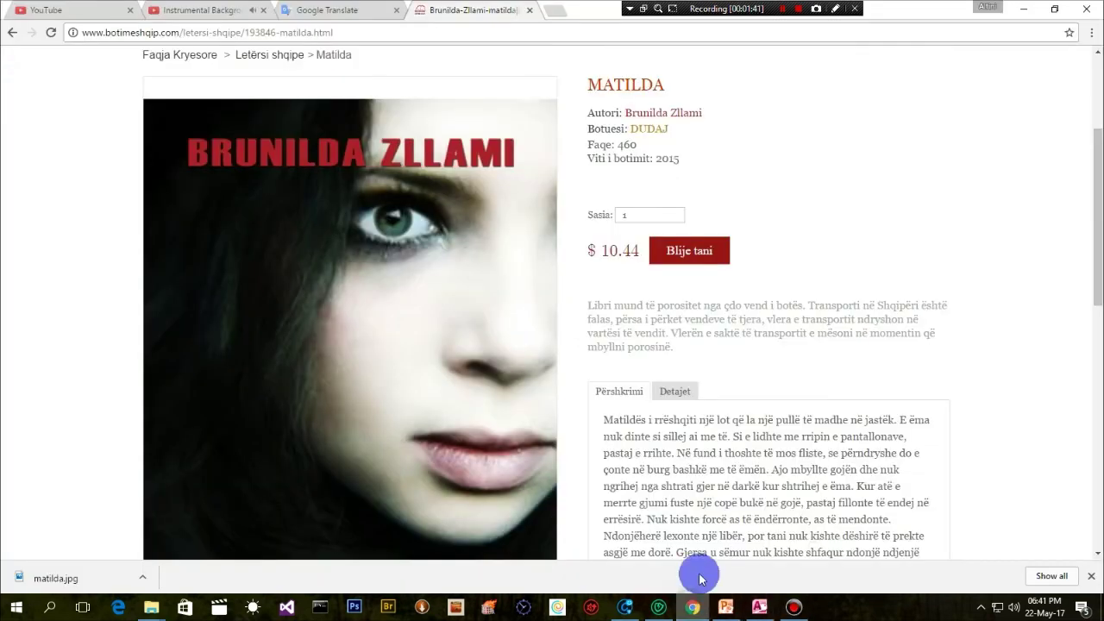
scroll(690, 250, up, 3)
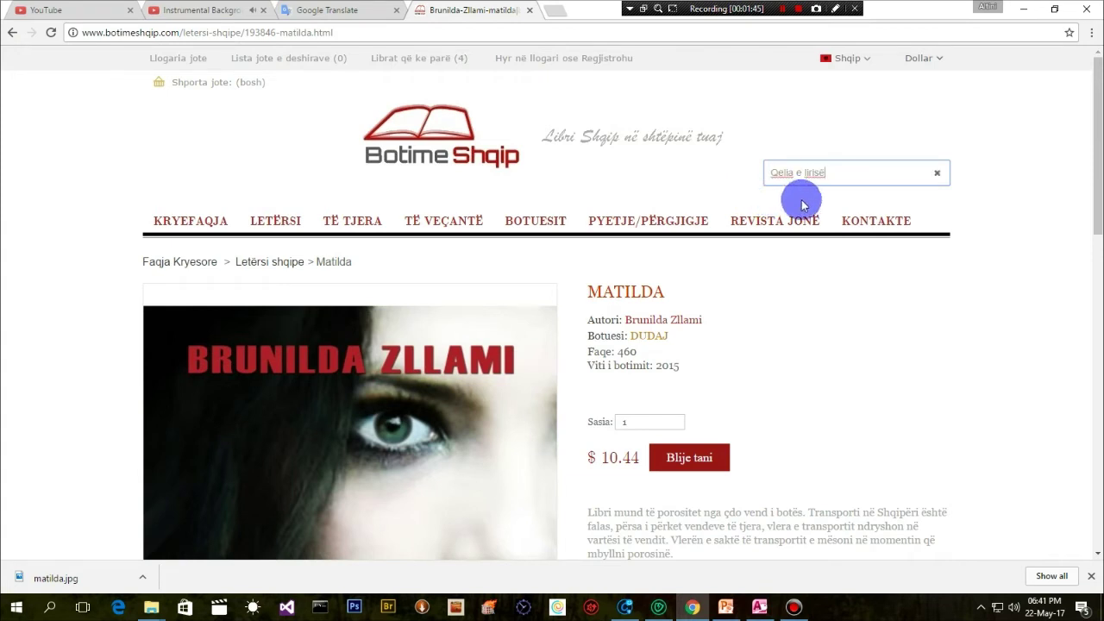
click(800, 291)
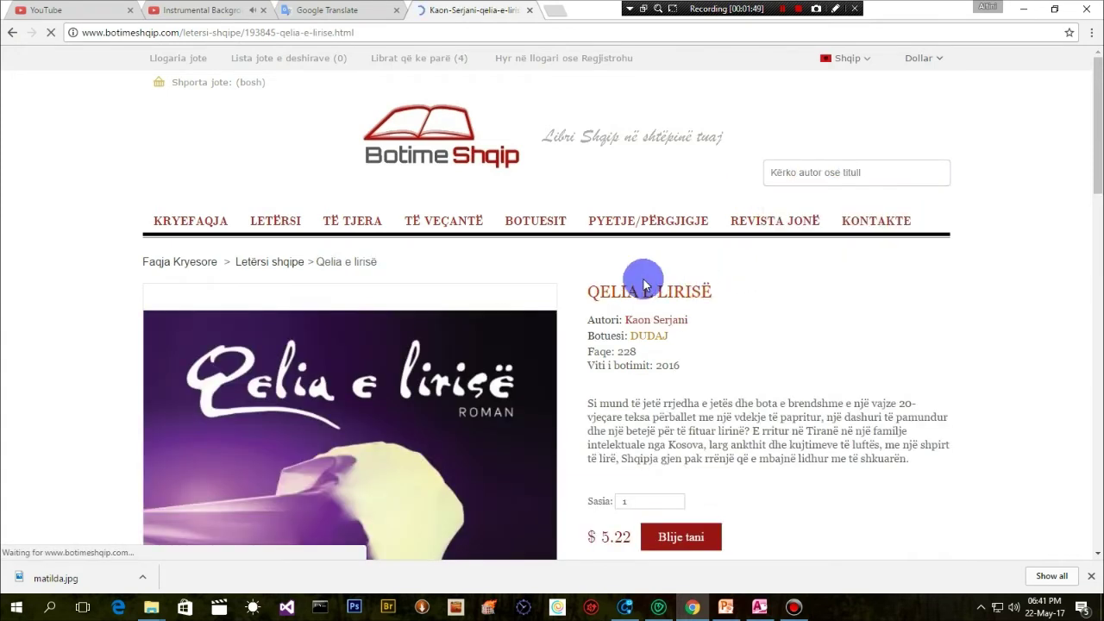
scroll(385, 359, down, 5)
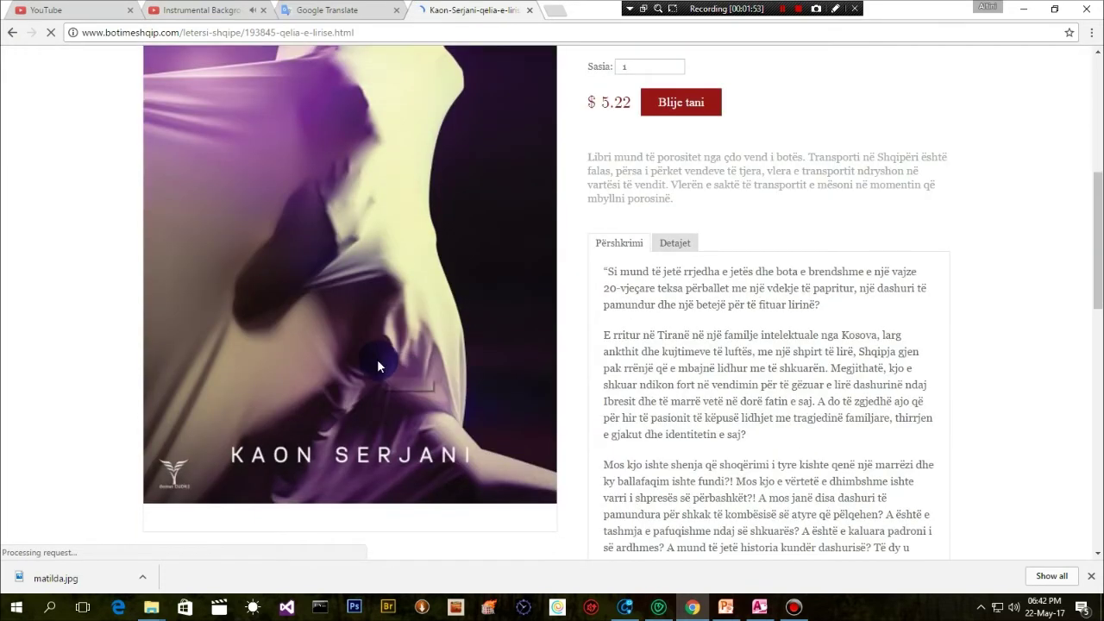
scroll(377, 366, down, 2)
click(341, 330)
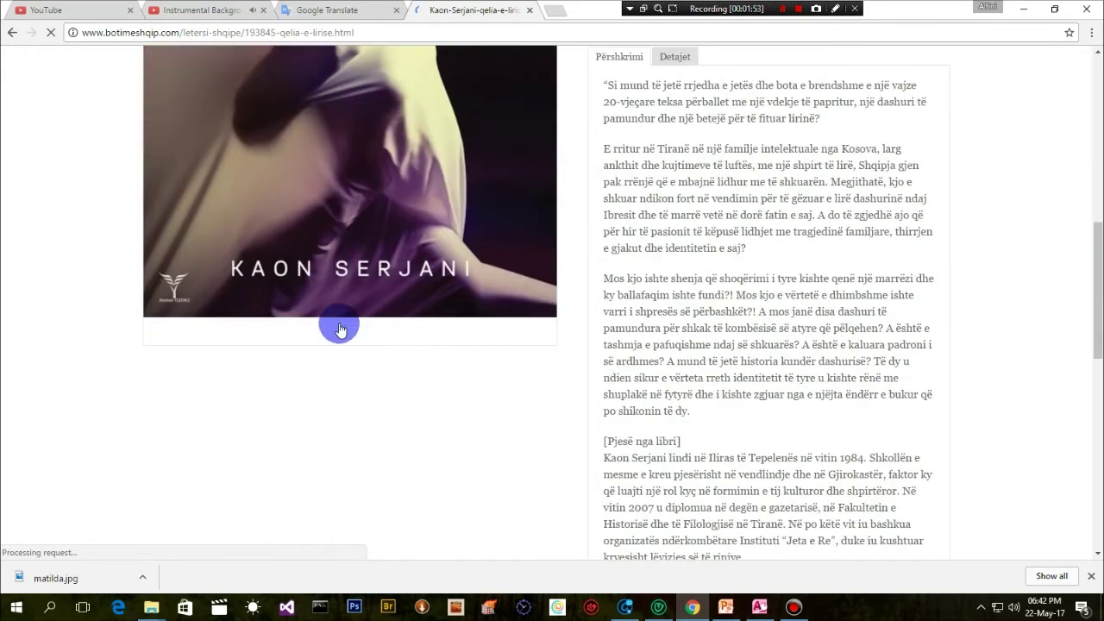
scroll(331, 301, up, 5)
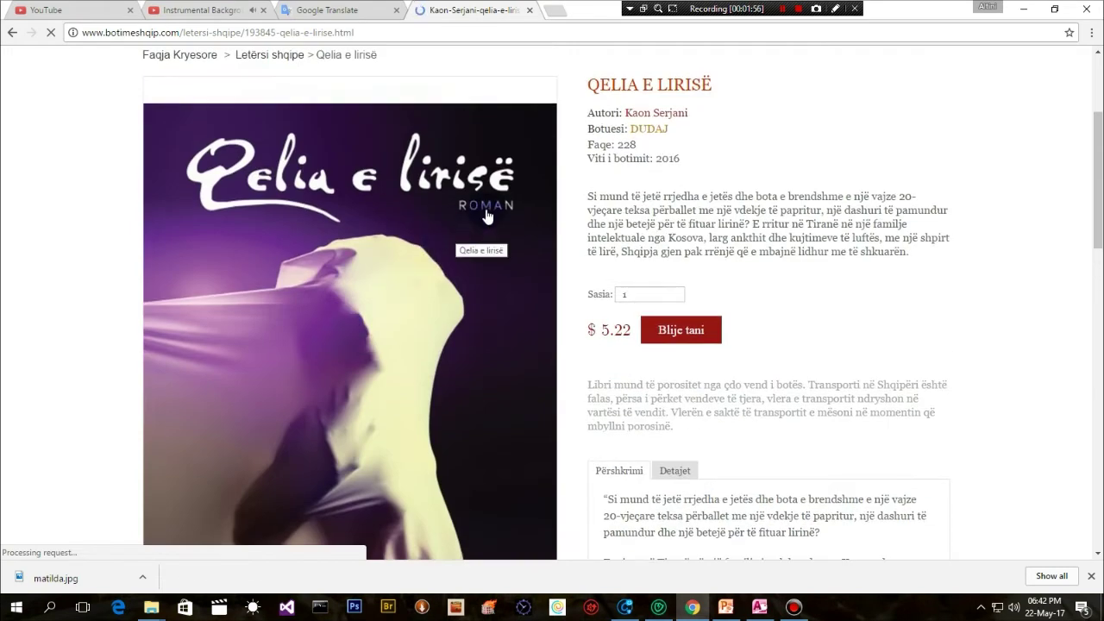
Step: Switch to Access and set KKodi to 2 for "Qelia e lirisë" in the LIBRAT table
click(394, 255)
scroll(392, 257, up, 2)
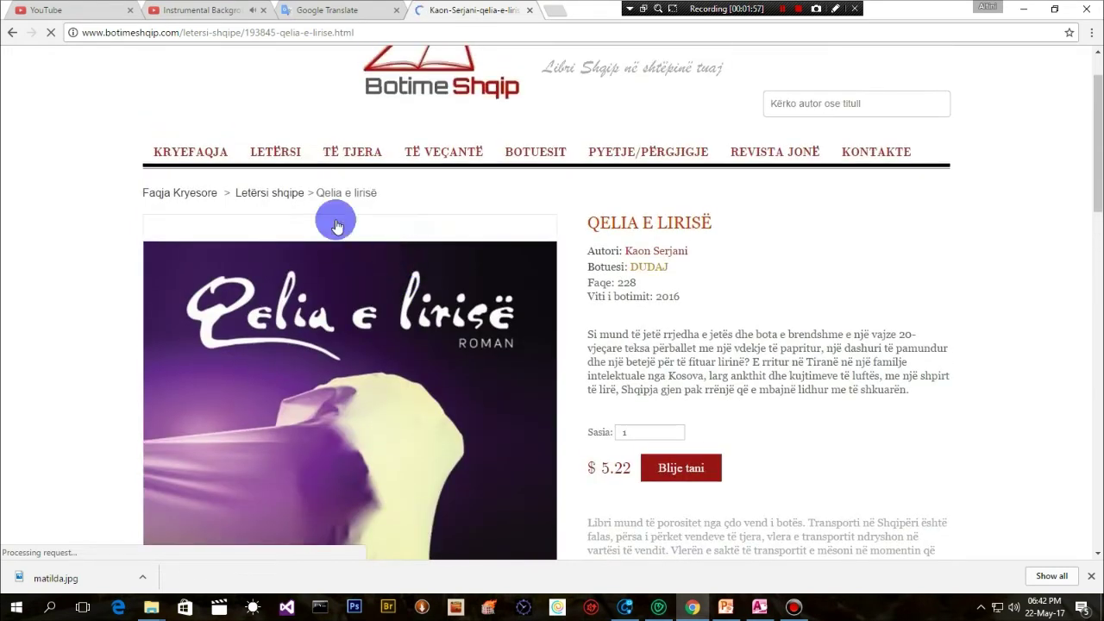
mouse_move(757, 611)
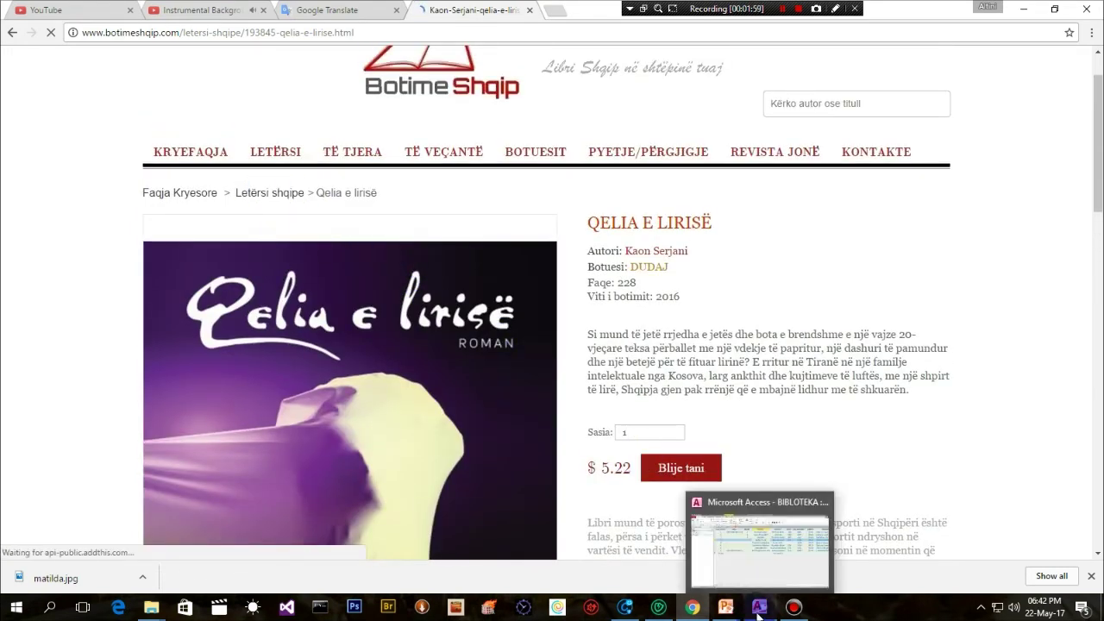
click(757, 609)
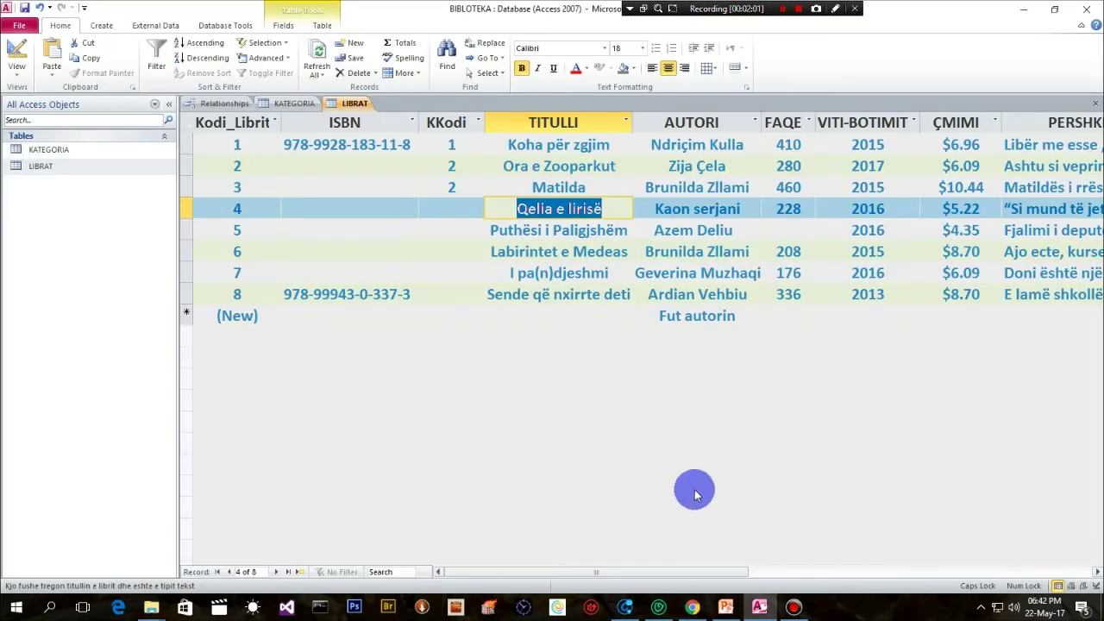
click(442, 208)
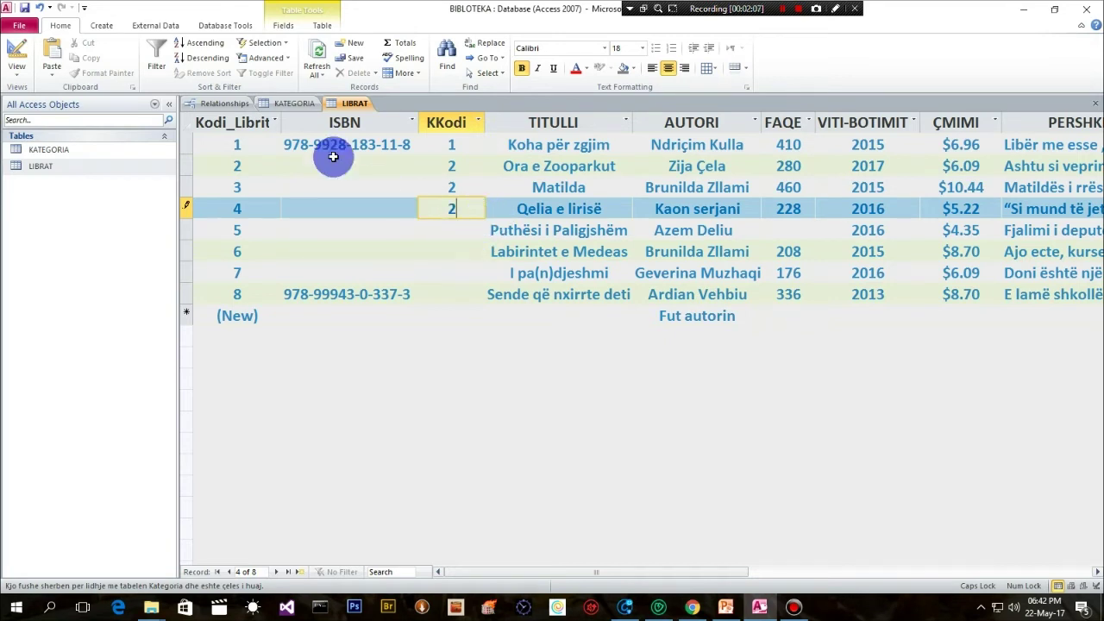
Step: Compare the Roman category's code in the KATEGORIA table with the KKodi entered for "Qelia e lirisë" in LIBRAT
click(289, 104)
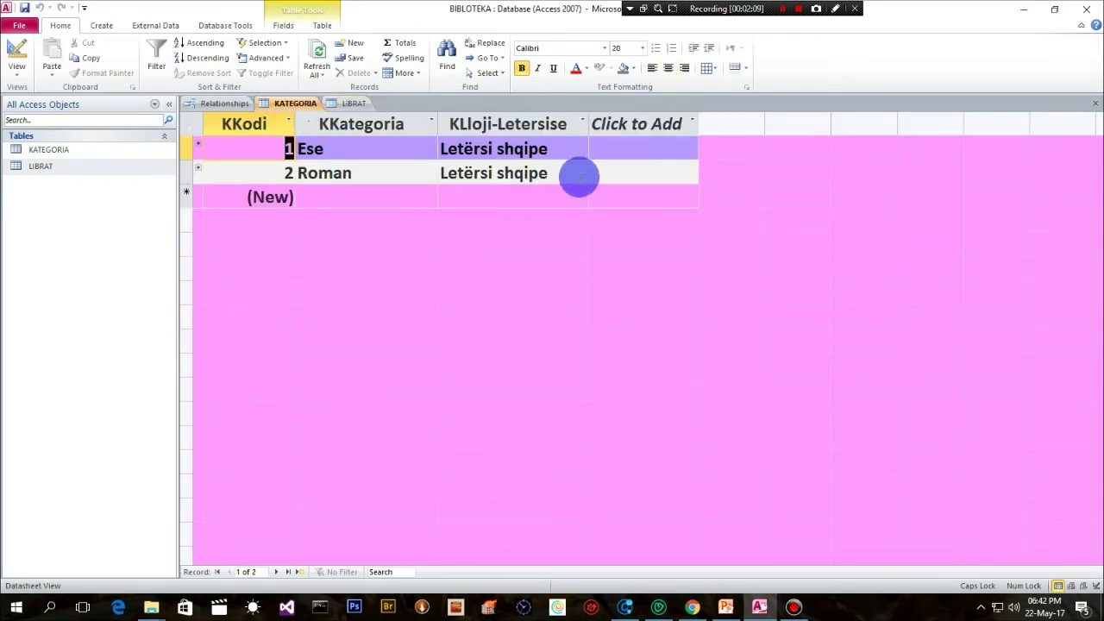
click(351, 104)
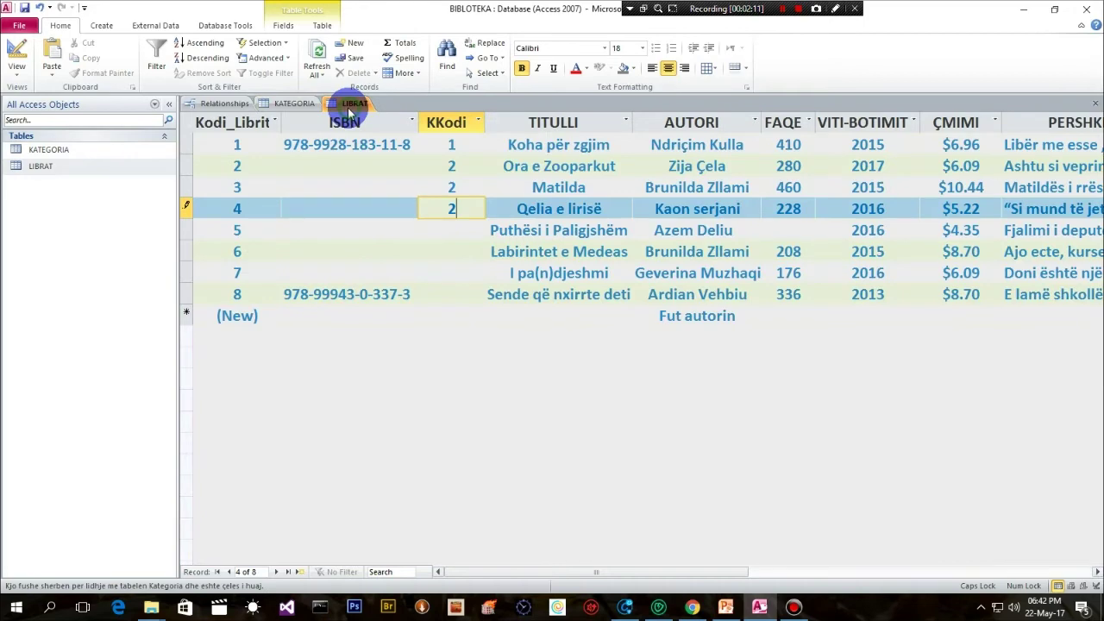
click(289, 103)
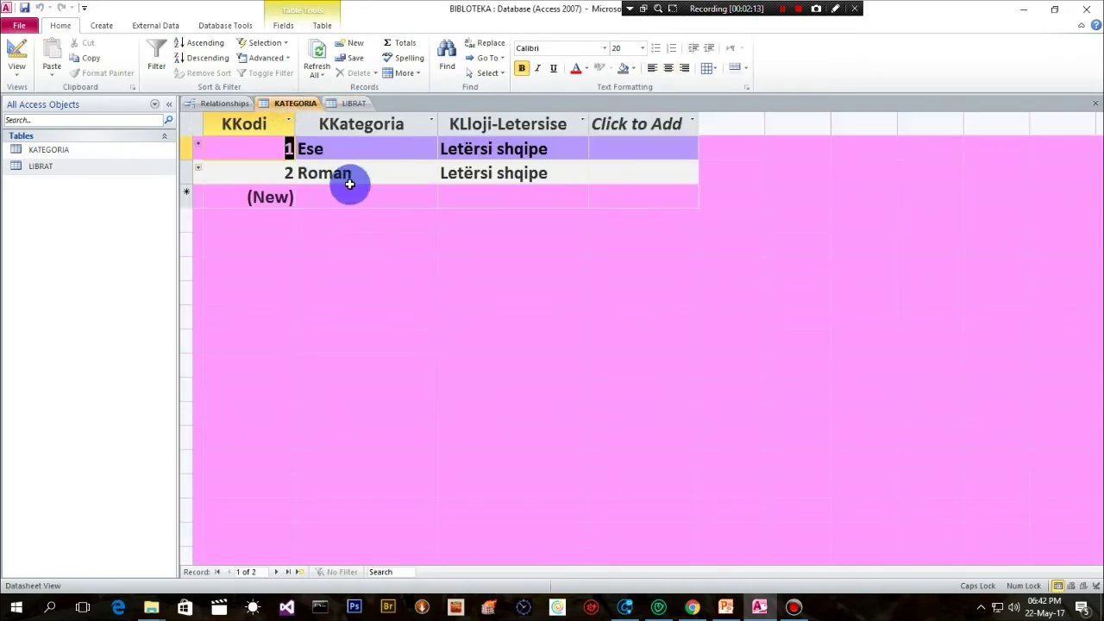
click(349, 103)
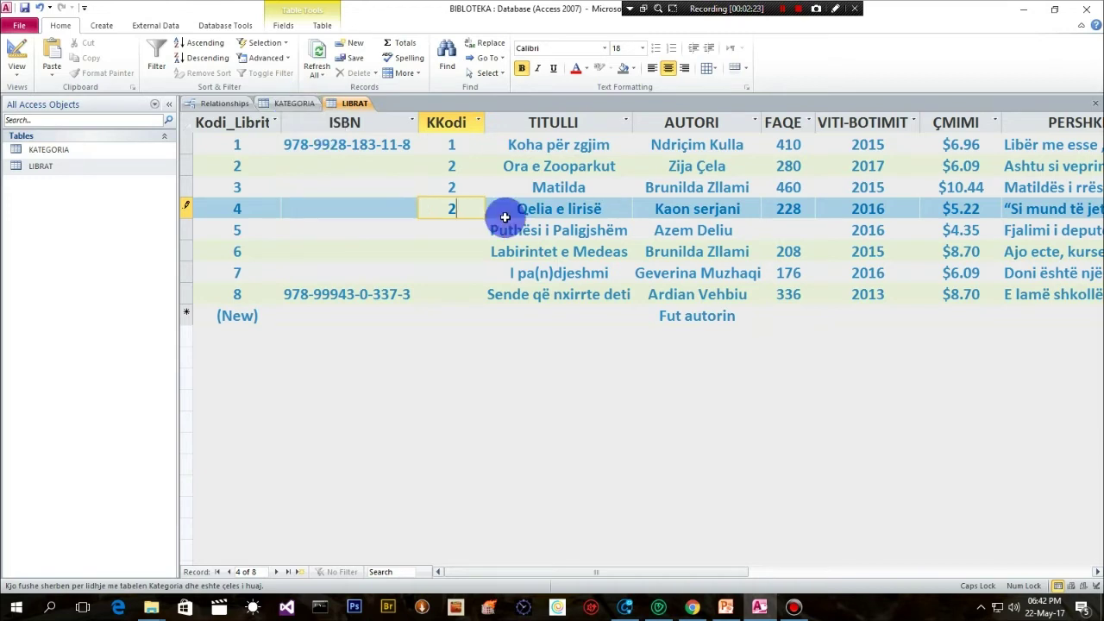
Step: Copy the title "Puthësi i Paligjshëm" from the fifth record of the LIBRAT table
drag(491, 230, 646, 227)
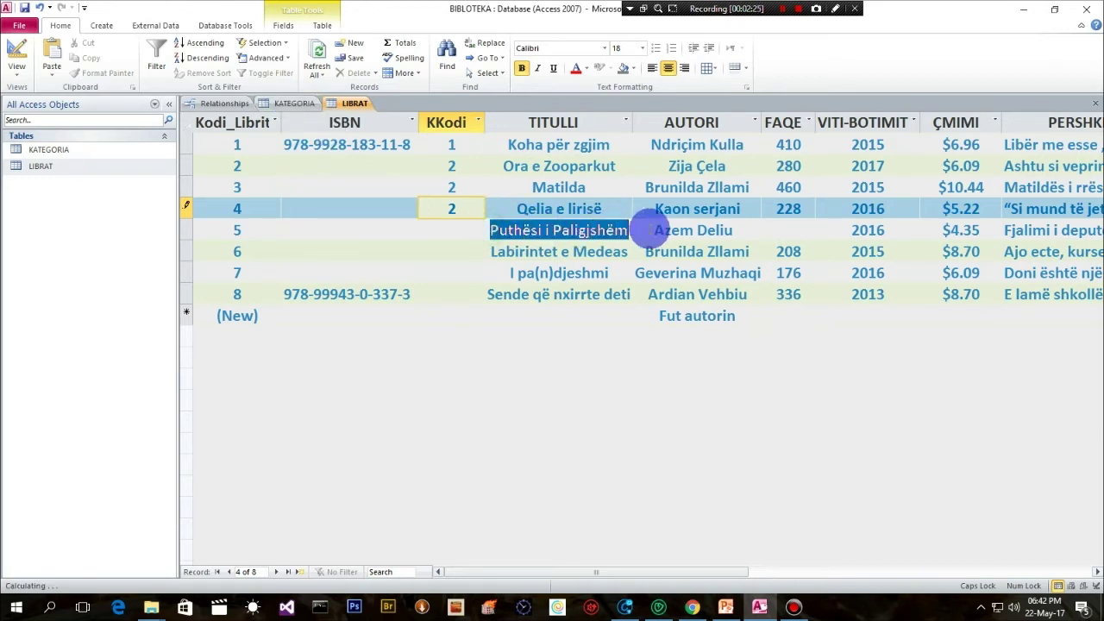
right_click(591, 230)
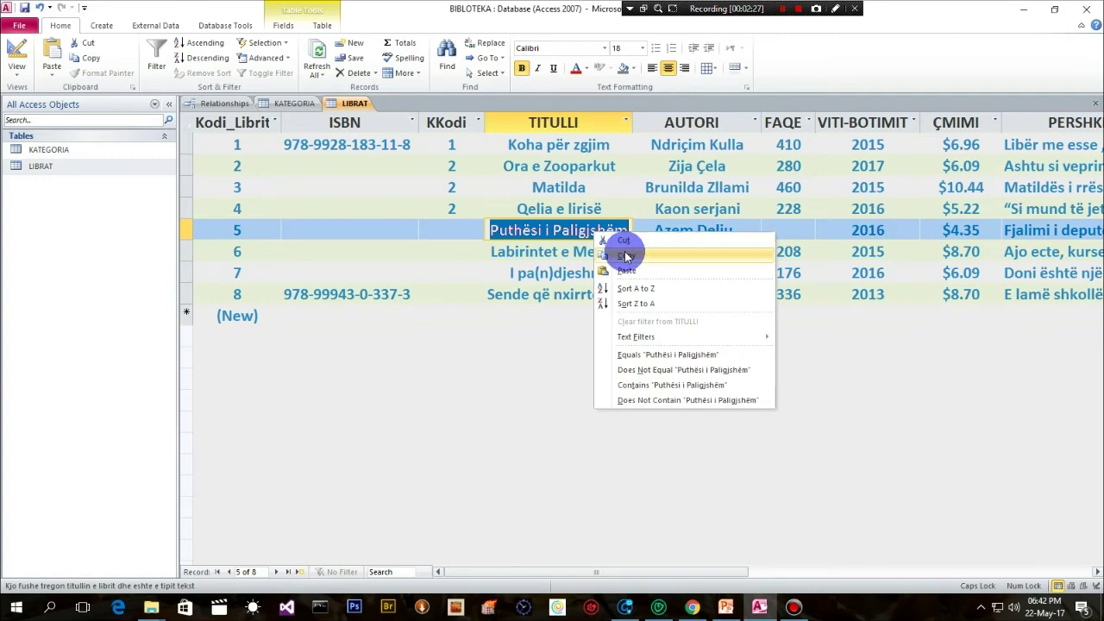
click(624, 250)
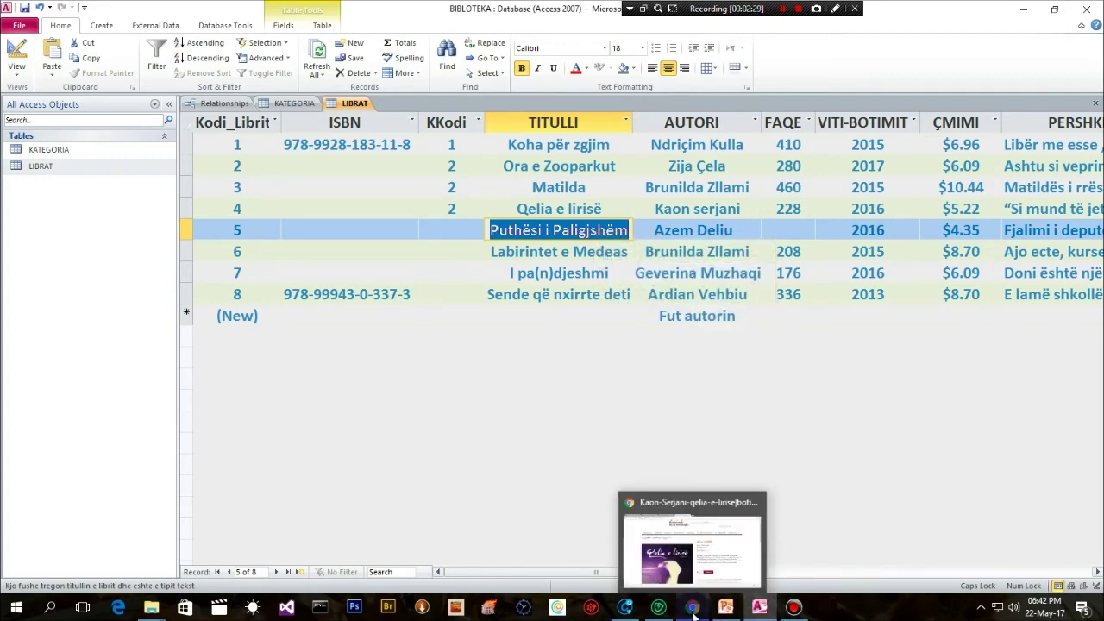
Step: Switch to Chrome, search Botime Shqip for "Puthësi i Paligjshëm" and open the book's page
click(695, 569)
click(789, 104)
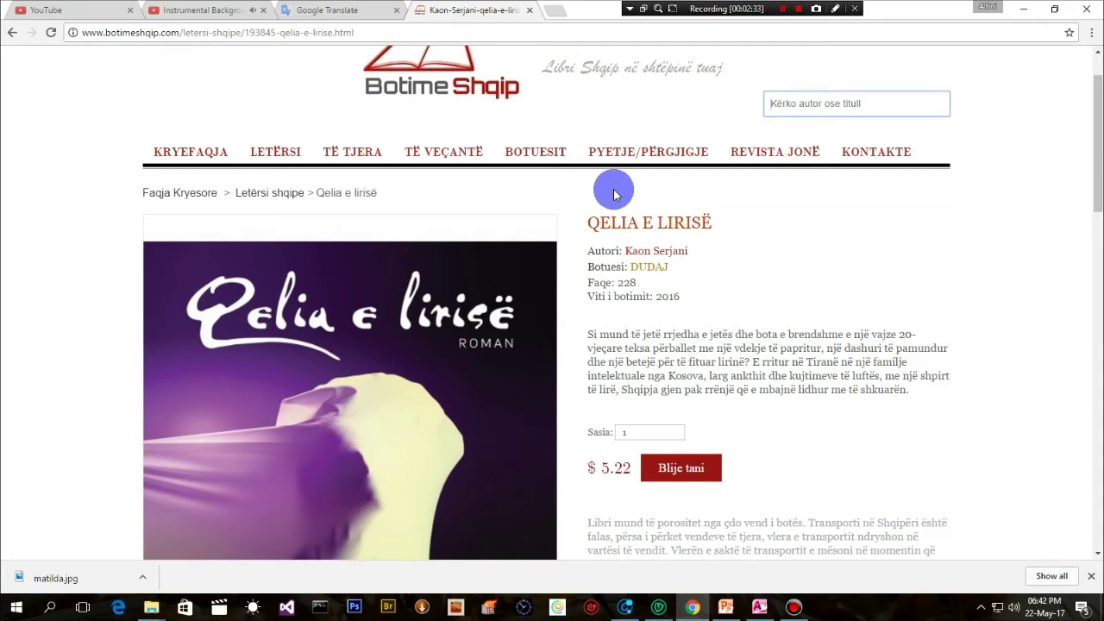
key(ctrl+v)
click(835, 227)
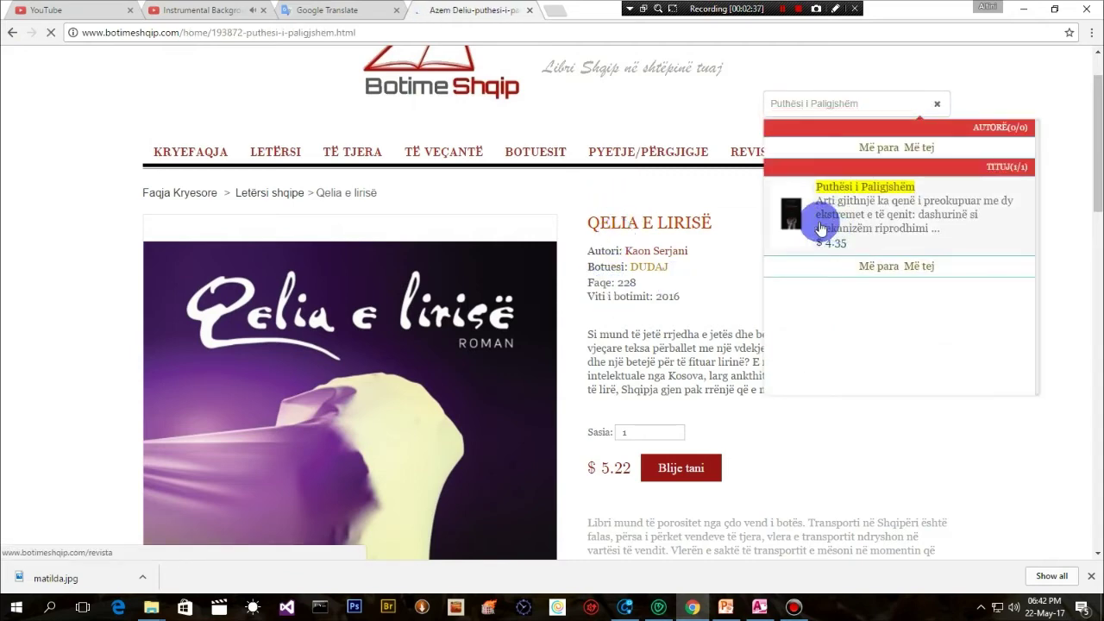
Step: Examine the cover, description, details and book excerpt on the "Puthësi i Paligjshëm" page for its category
scroll(377, 350, down, 3)
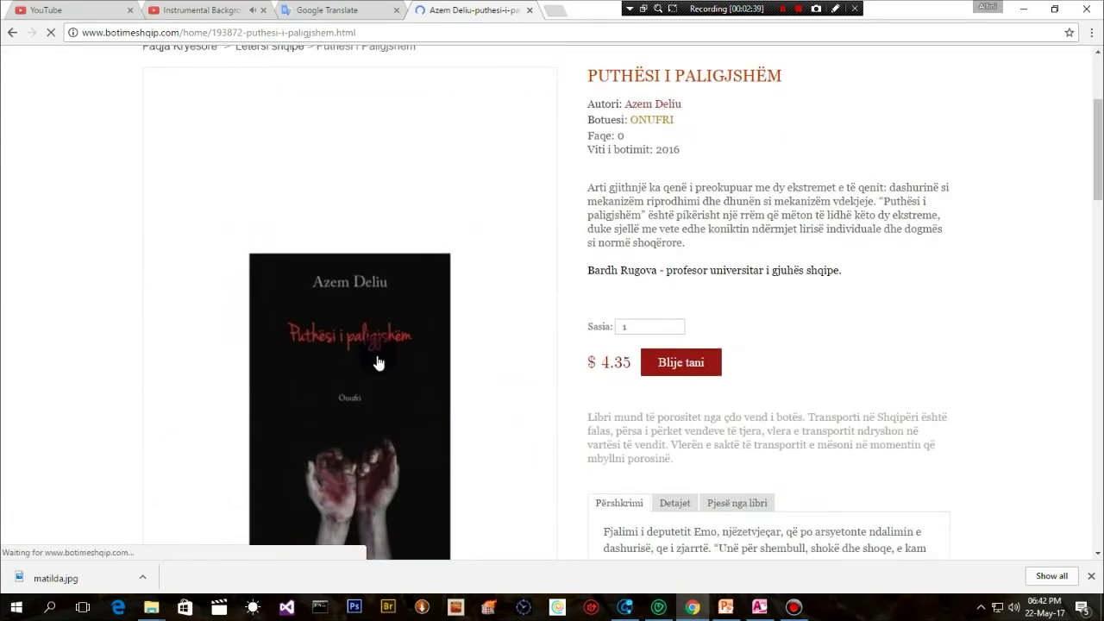
scroll(376, 362, down, 2)
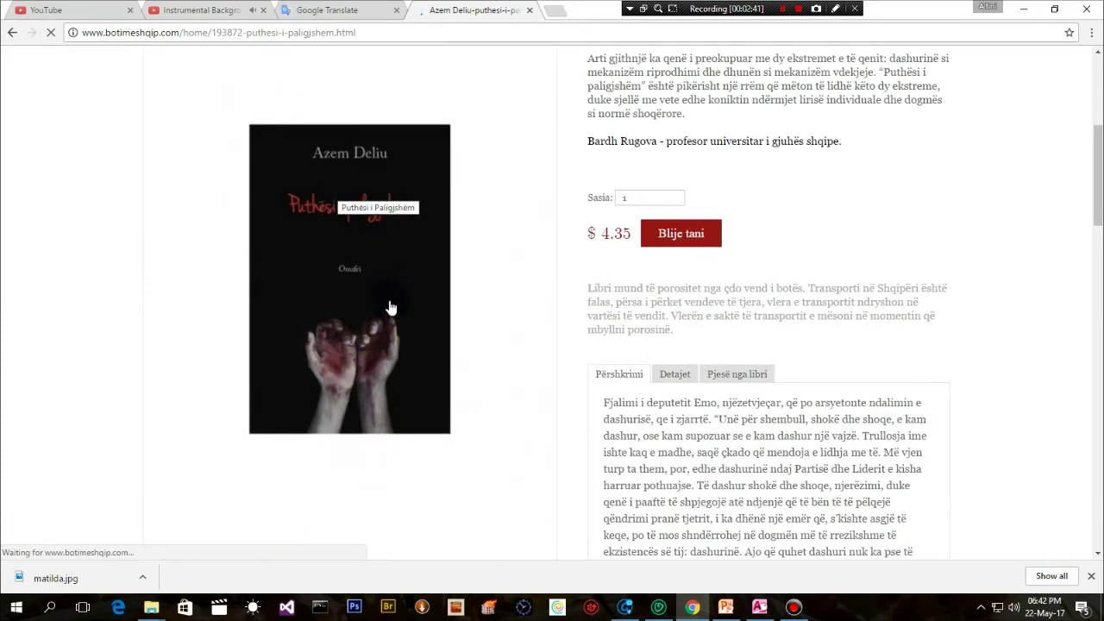
scroll(357, 308, up, 2)
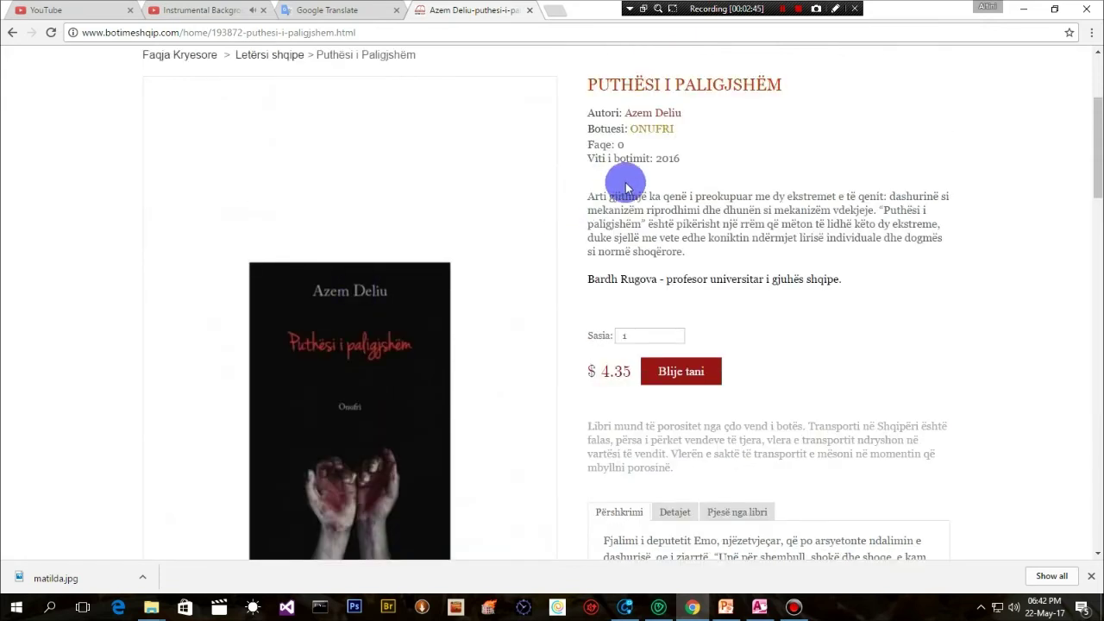
scroll(655, 207, down, 1)
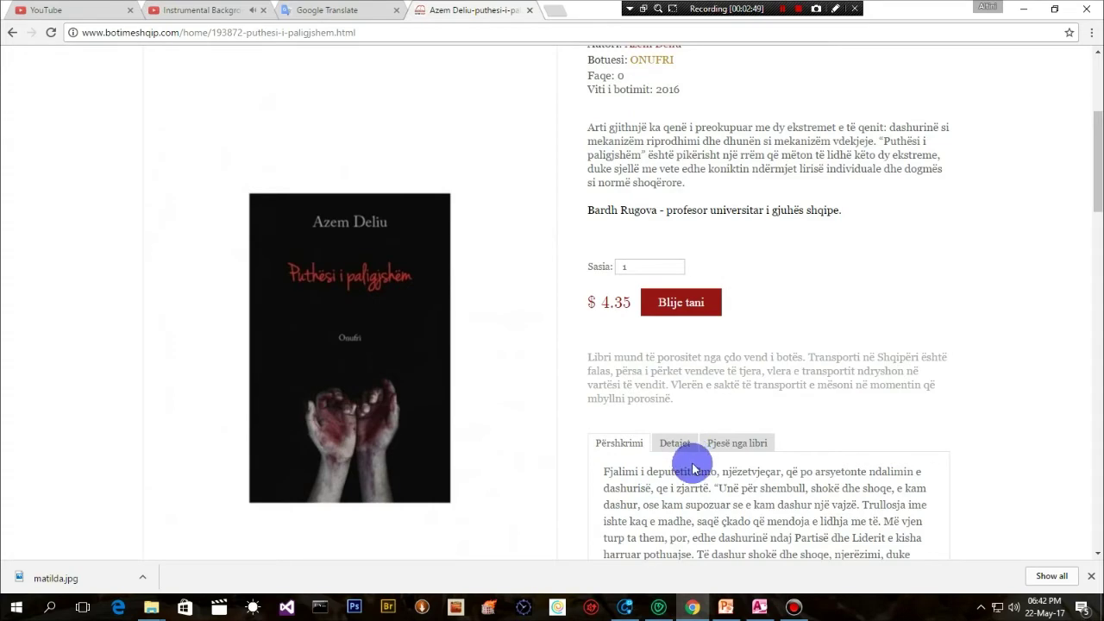
scroll(681, 466, down, 2)
scroll(655, 452, up, 5)
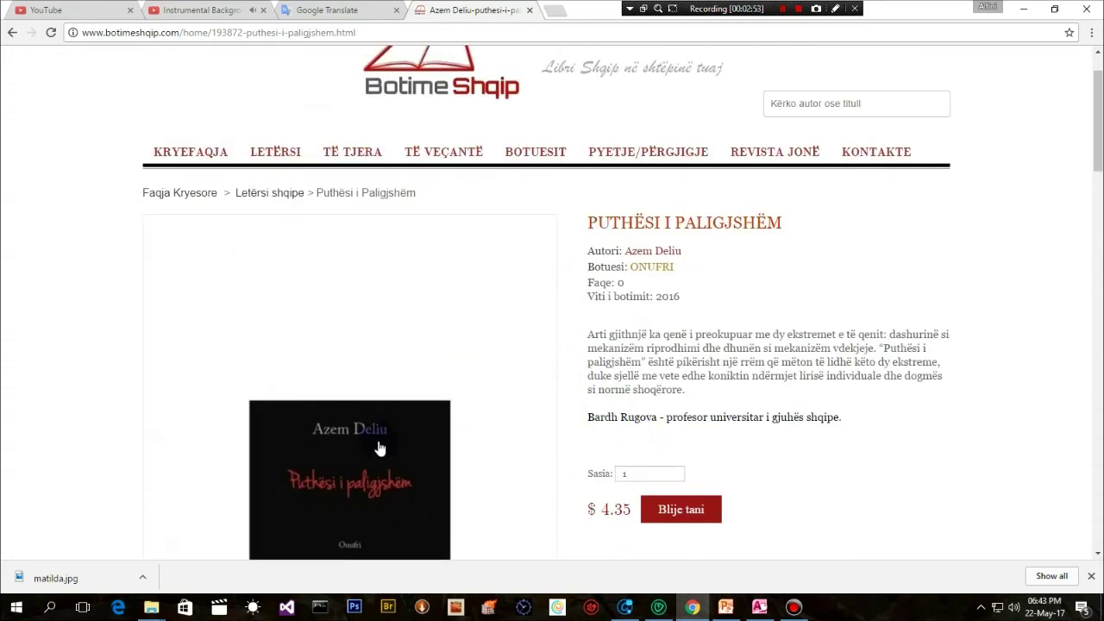
scroll(378, 466, down, 2)
scroll(365, 439, down, 3)
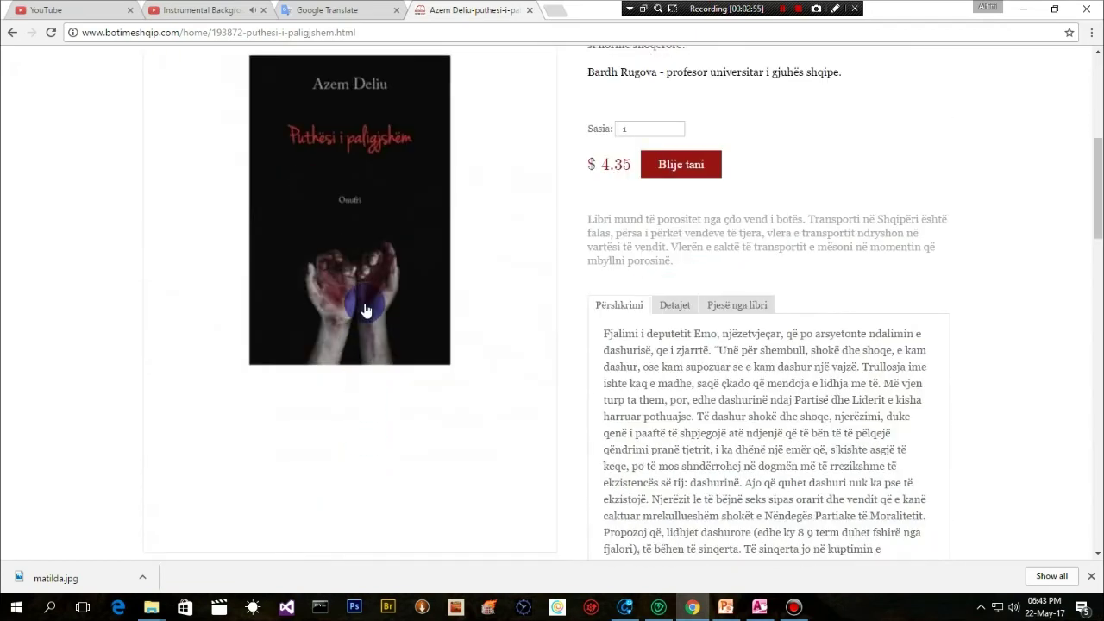
scroll(607, 344, up, 4)
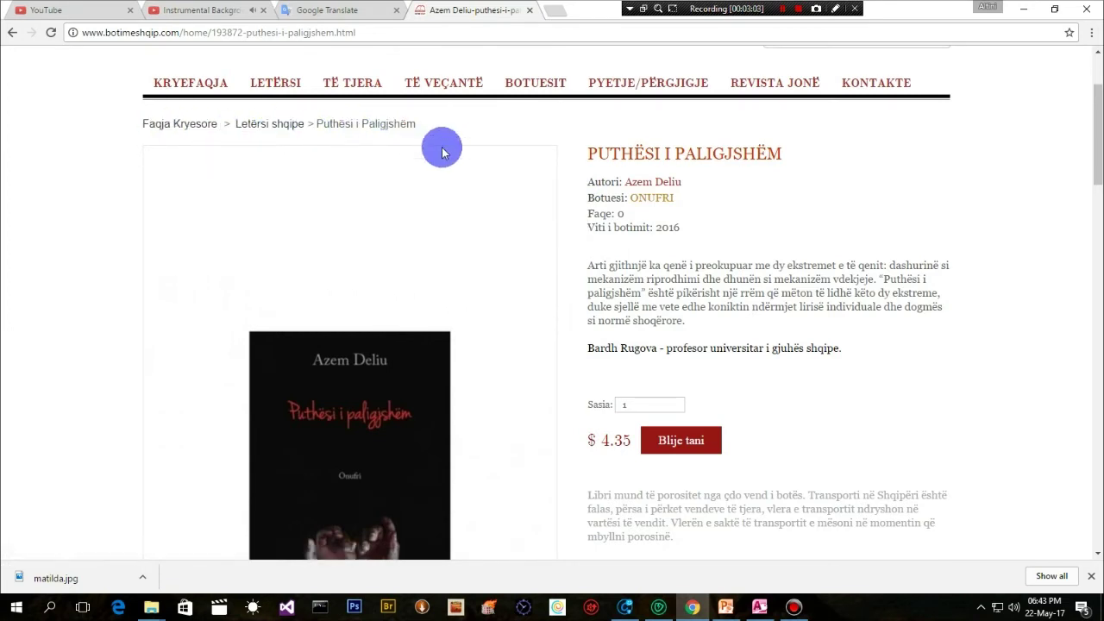
scroll(664, 316, down, 3)
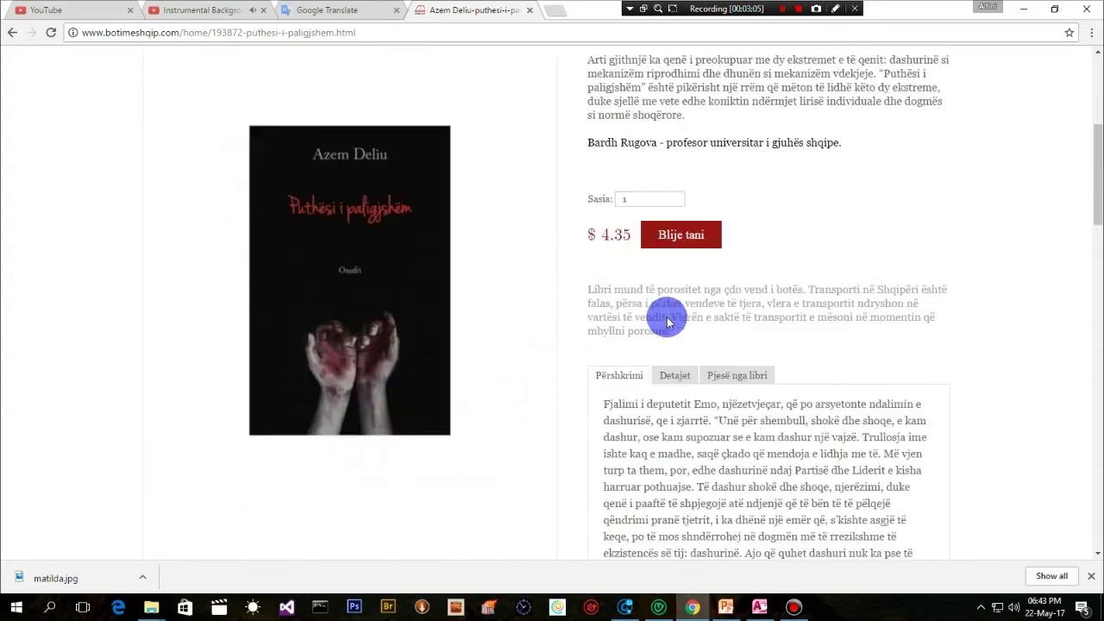
click(690, 378)
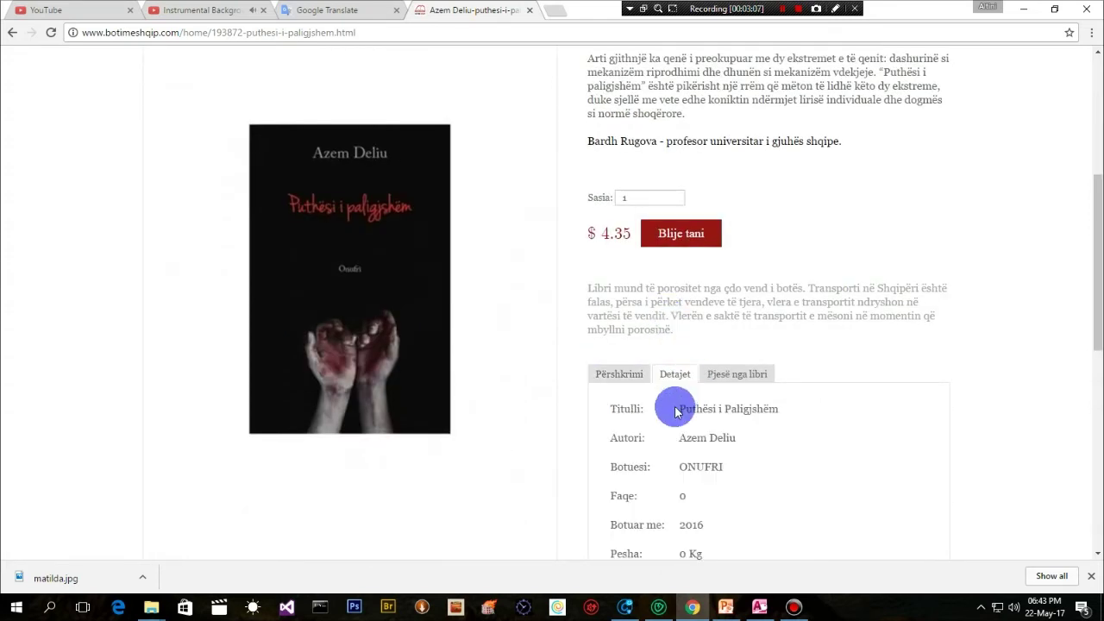
scroll(676, 412, down, 1)
scroll(695, 367, up, 1)
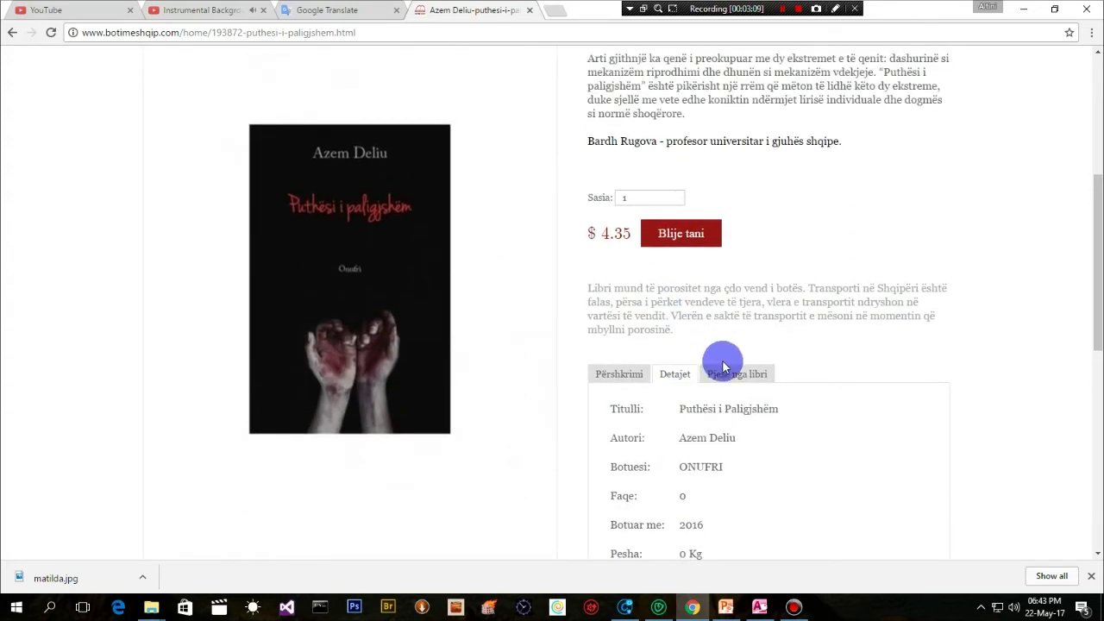
click(726, 376)
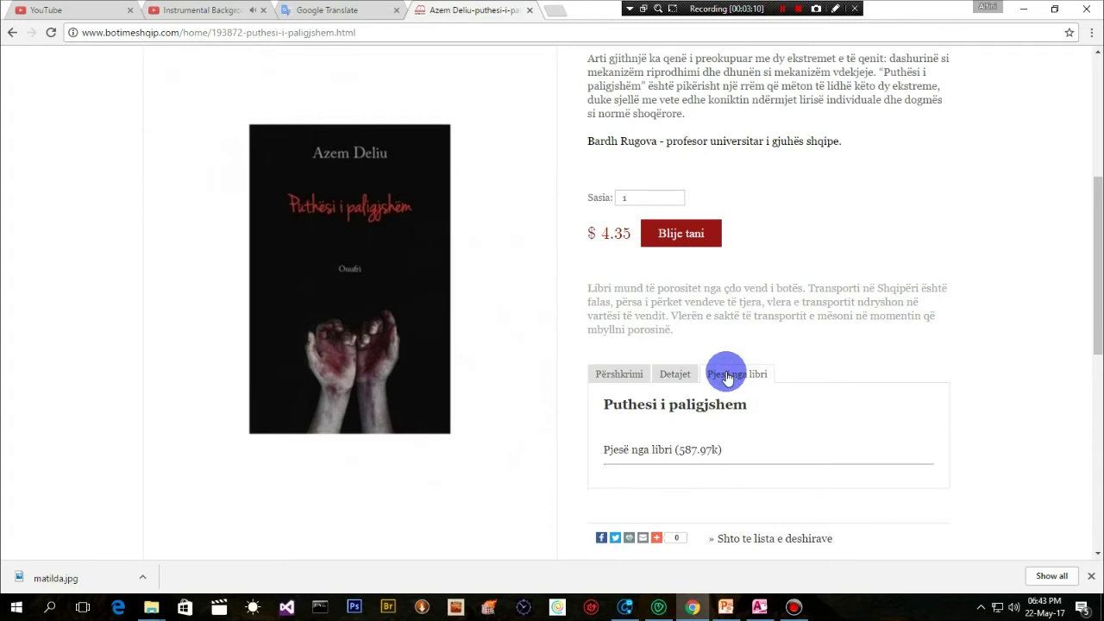
click(624, 383)
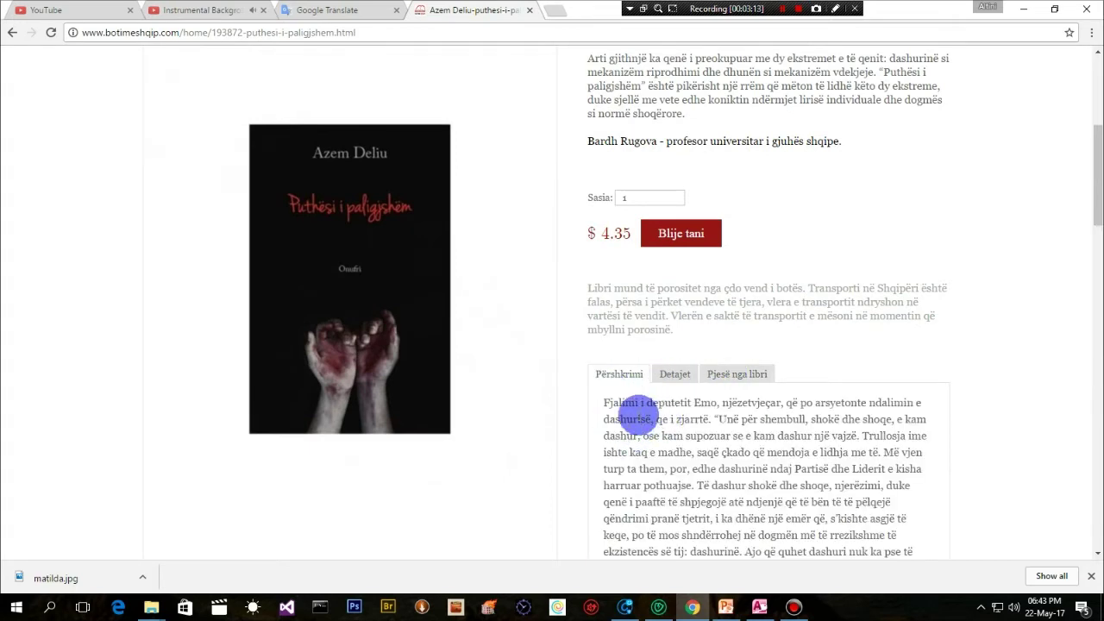
Step: Open the Roman category under Letërsi shqipe and look for "Puthësi i Paligjshëm" among its books
scroll(599, 316, up, 4)
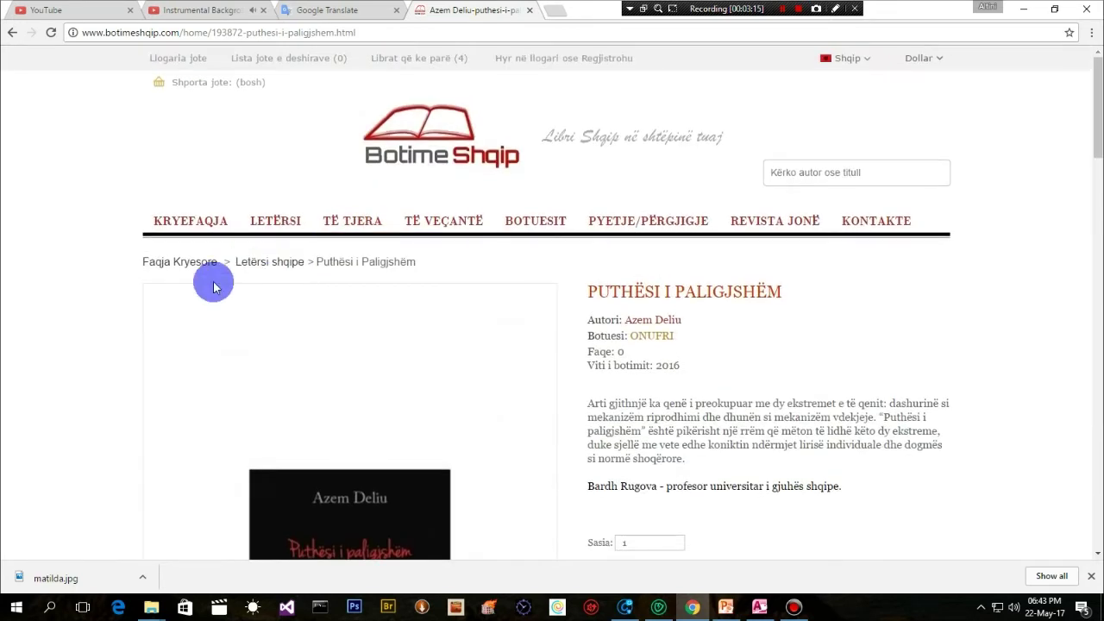
mouse_move(266, 226)
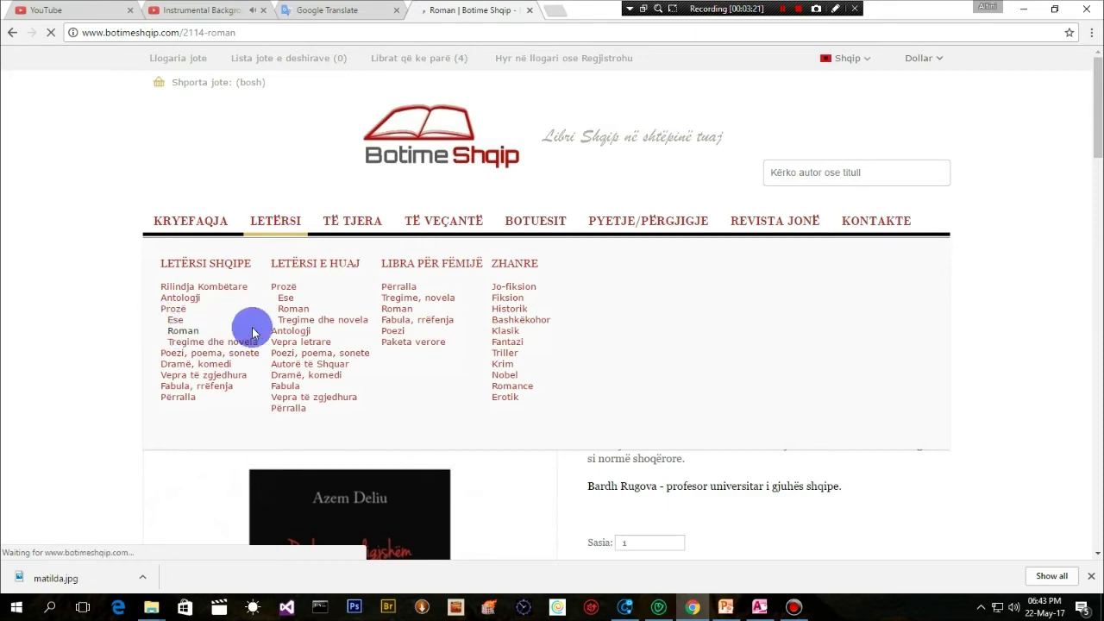
scroll(516, 394, down, 3)
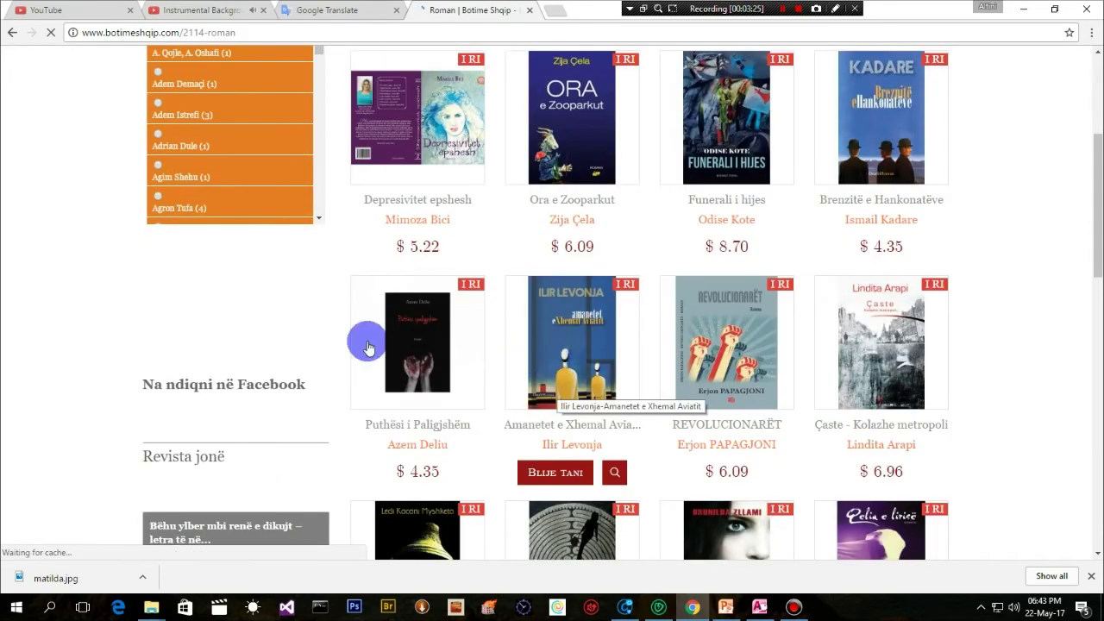
Step: Switch to Access and set KKodi to 2 for "Puthësi i Paligjshëm" in the LIBRAT table
click(756, 606)
click(474, 229)
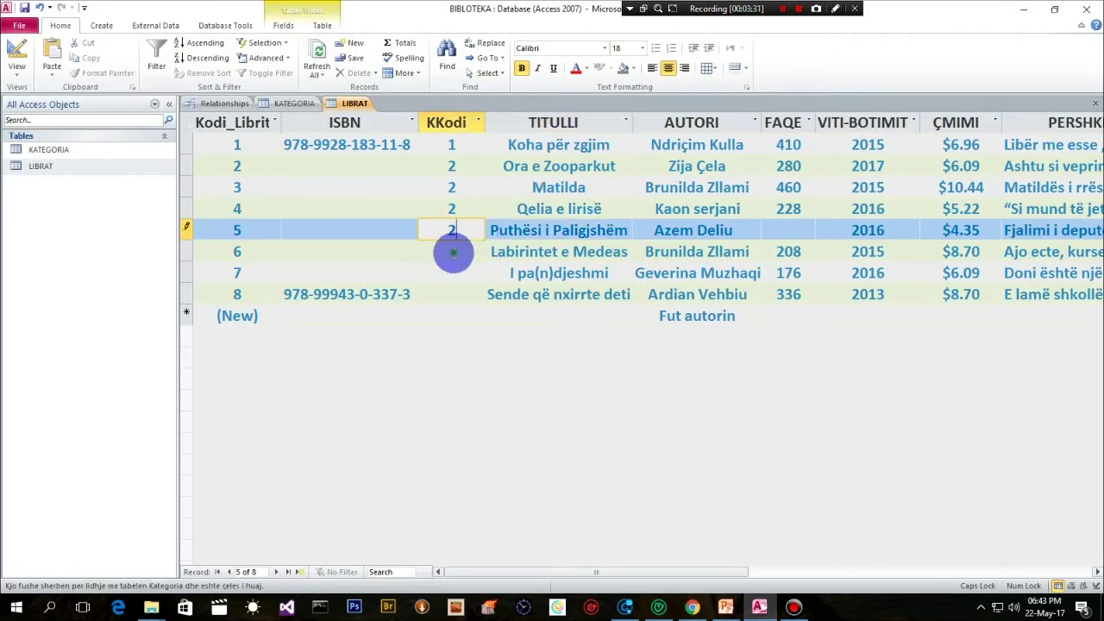
click(453, 252)
click(468, 273)
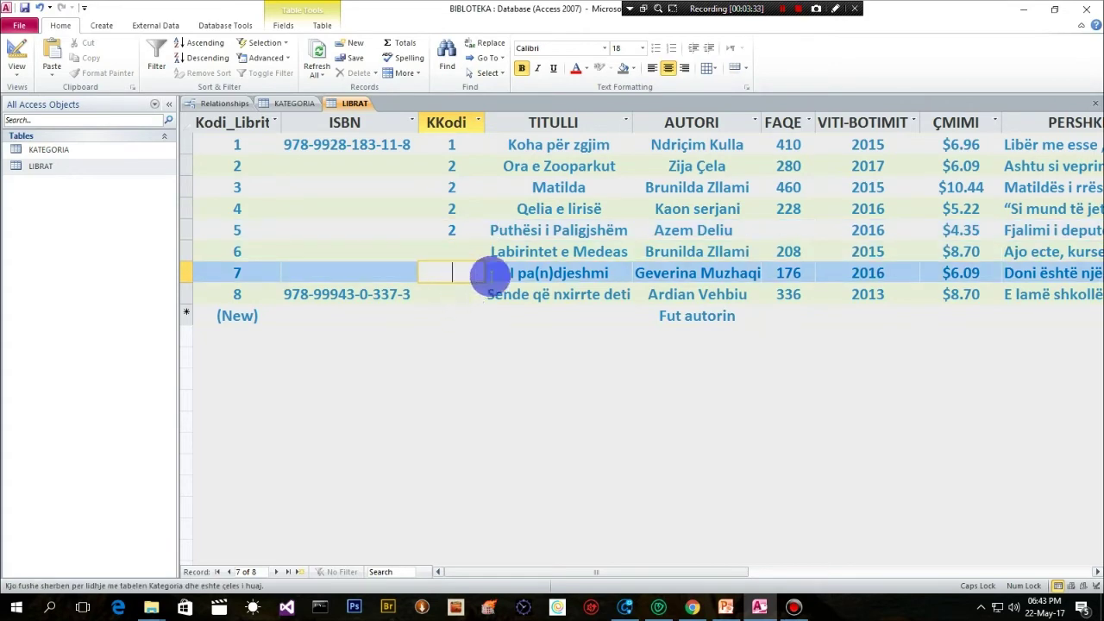
click(492, 251)
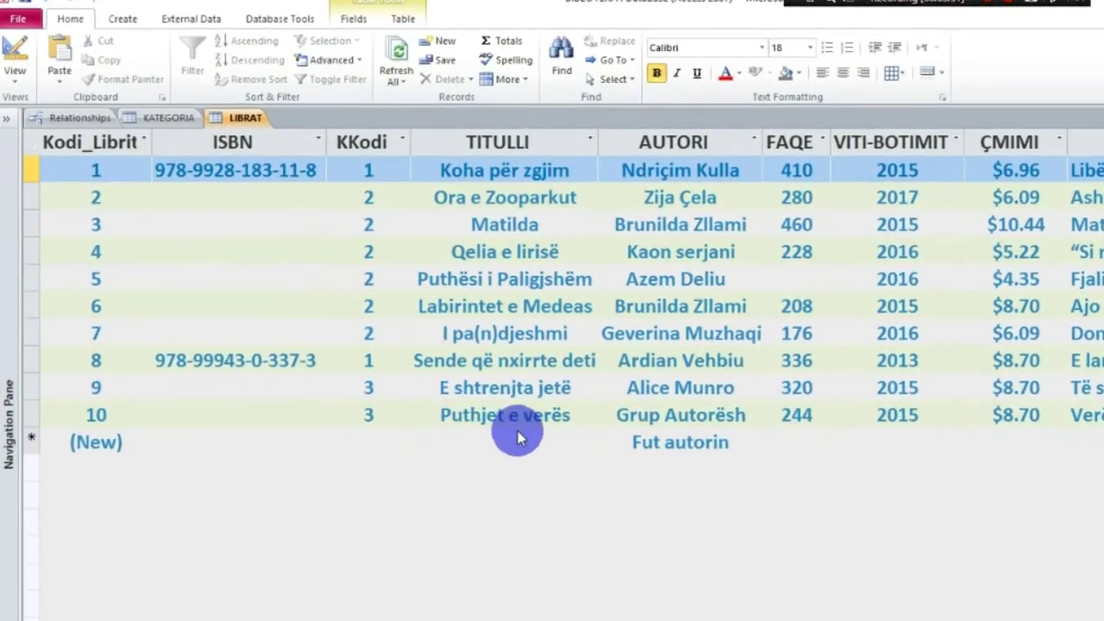
Step: Review the category and literature type records in the KATEGORIA table against the KKodi codes in the LIBRAT table
click(190, 127)
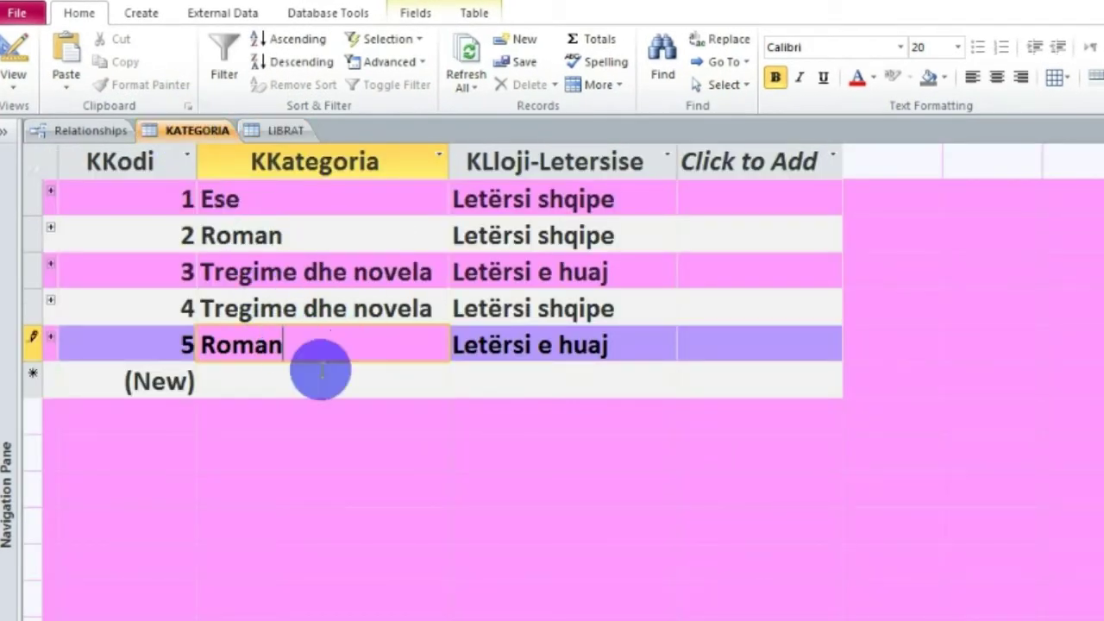
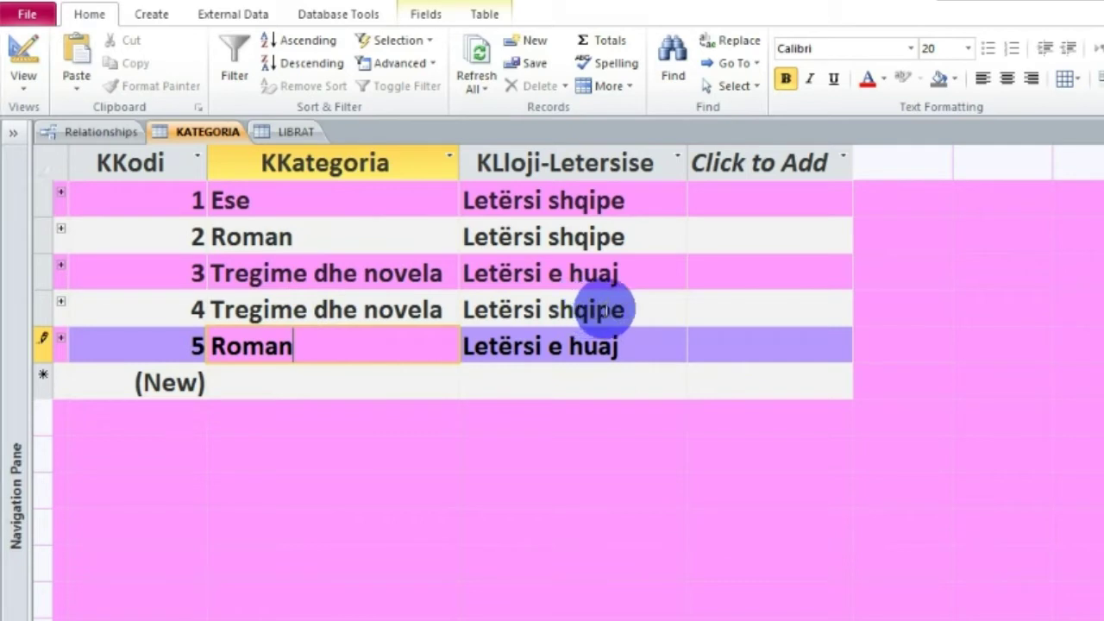
click(628, 308)
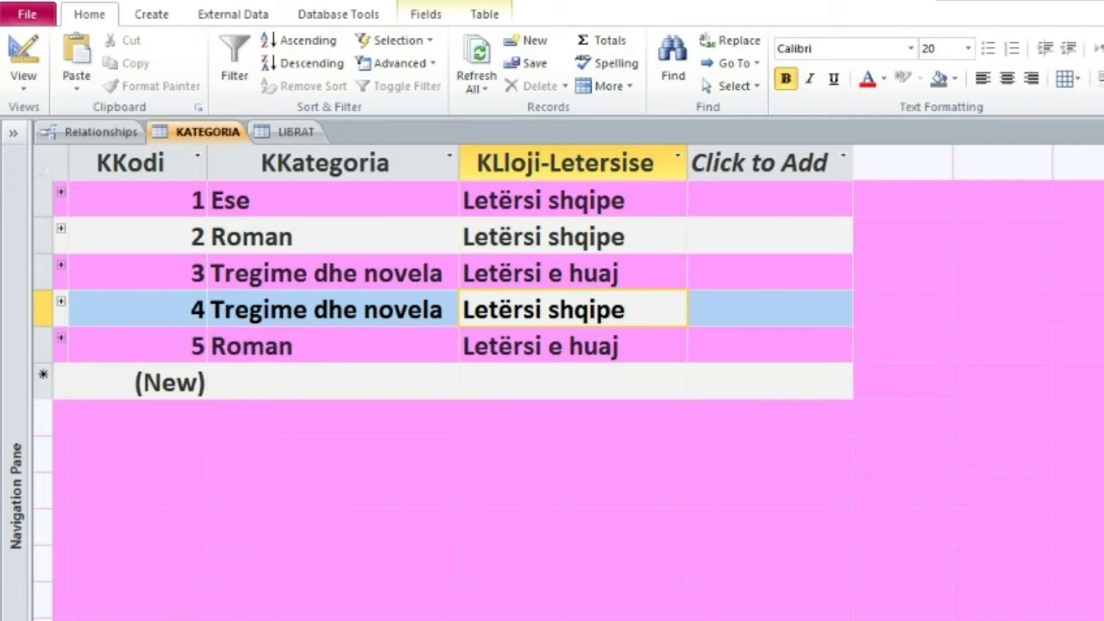
click(287, 131)
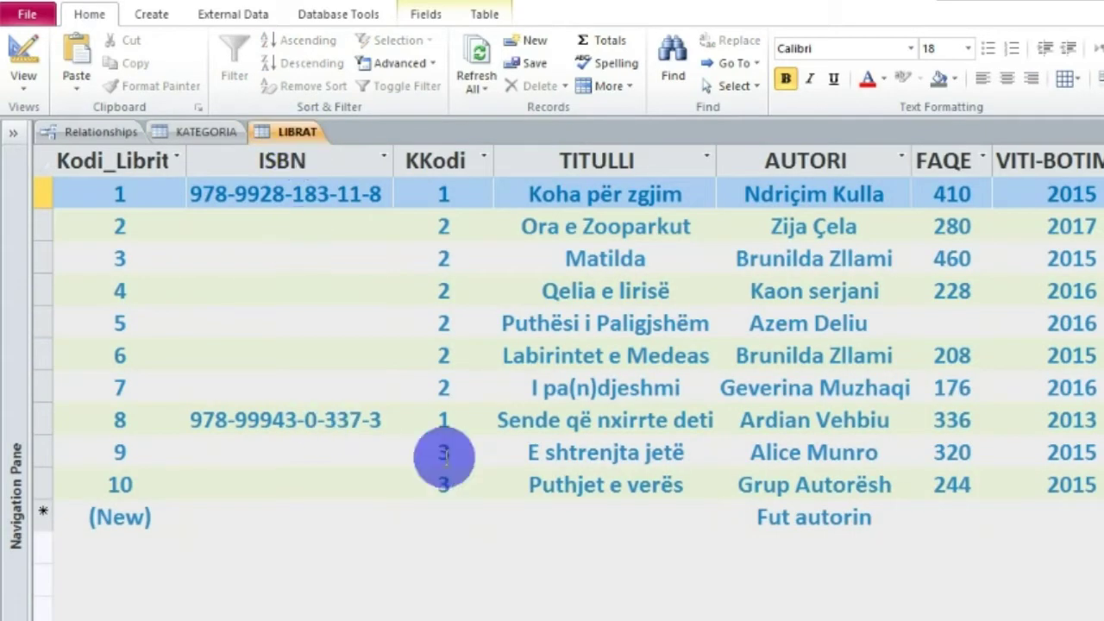
Step: Start a new record in the LIBRAT table with KKodi 4 and check that code against the KATEGORIA table
click(445, 516)
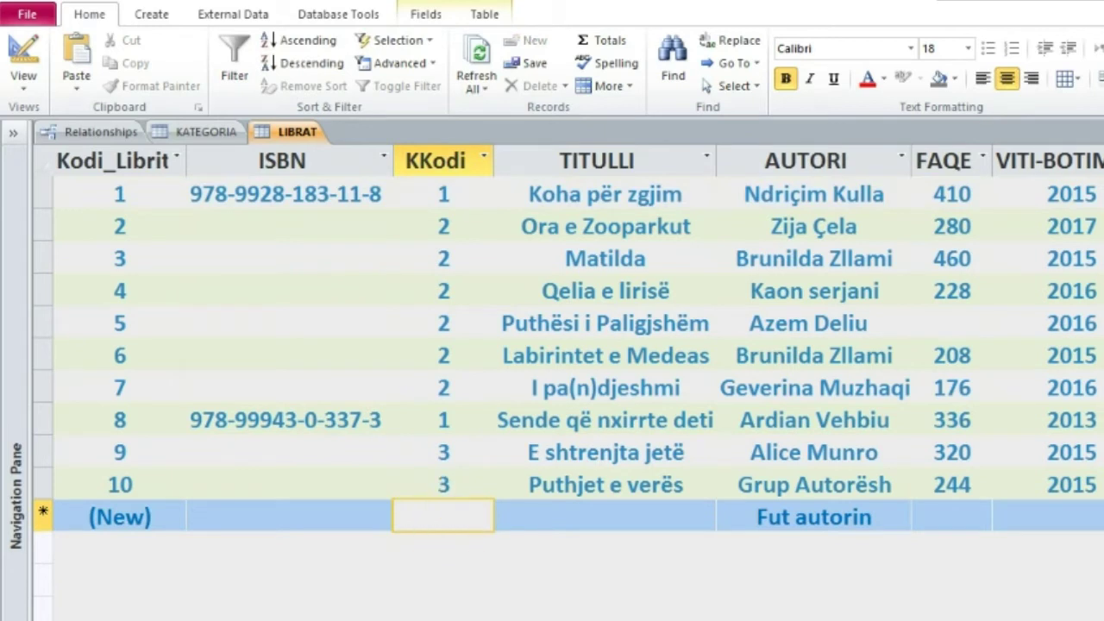
text(4)
click(639, 521)
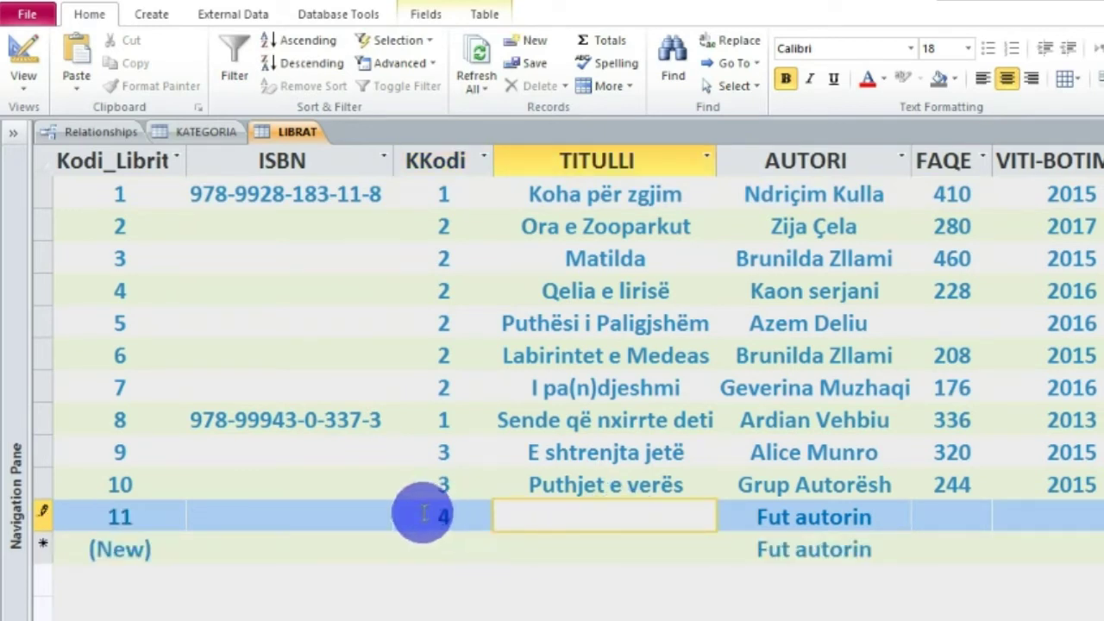
click(206, 131)
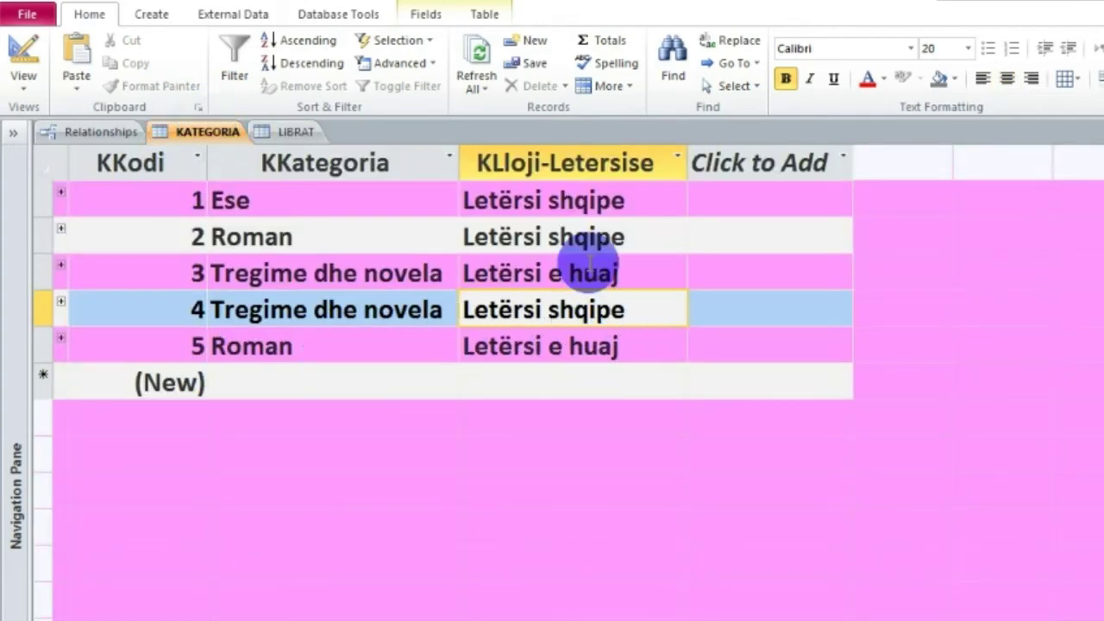
click(293, 132)
click(604, 510)
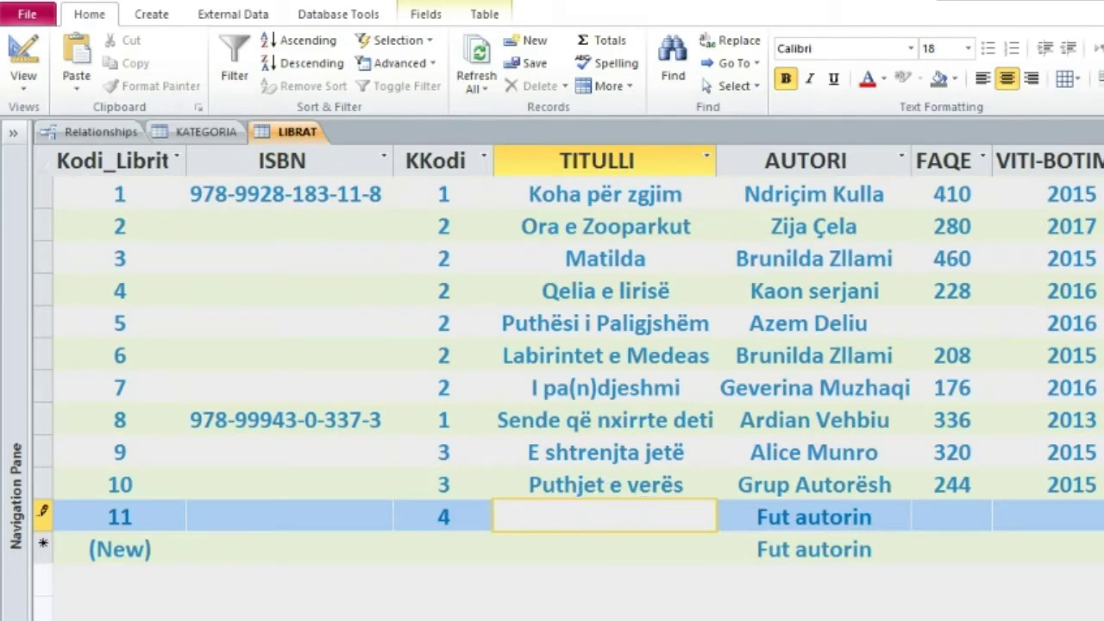
Step: Switch to the browser and examine the Jung page on Botime Shqip, comparing its category path with the Letërsi categories
key(alt+Tab)
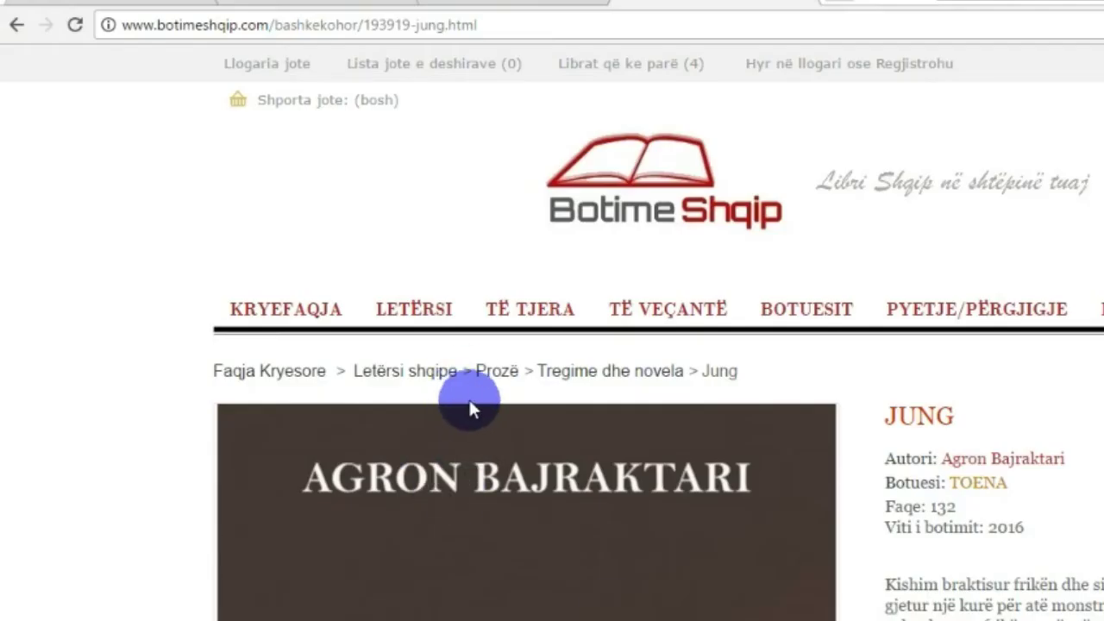
scroll(418, 319, down, 2)
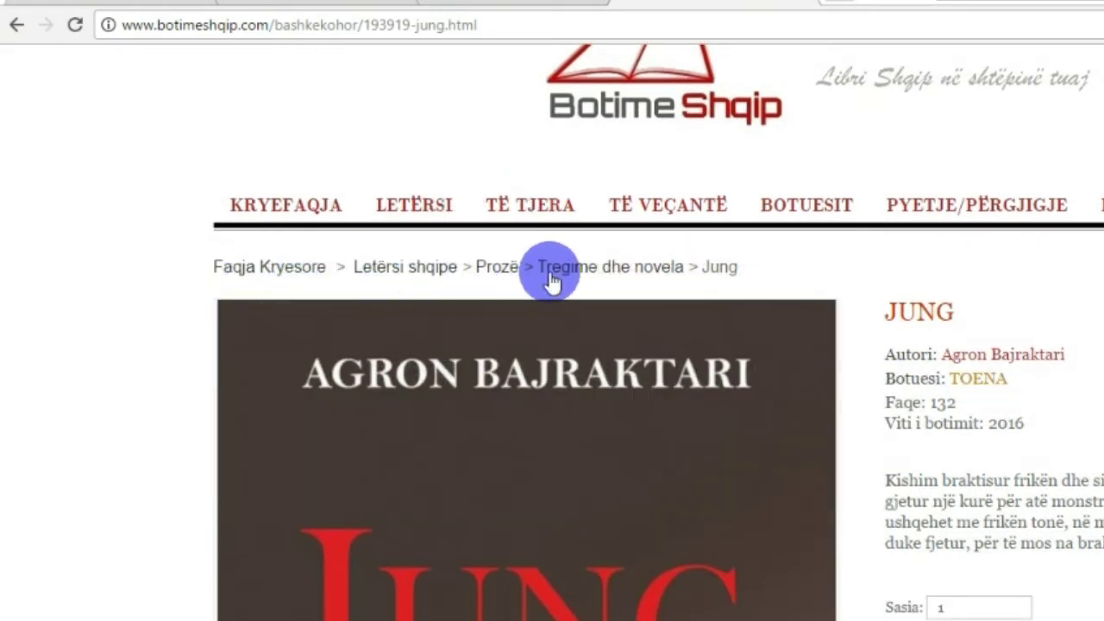
mouse_move(392, 219)
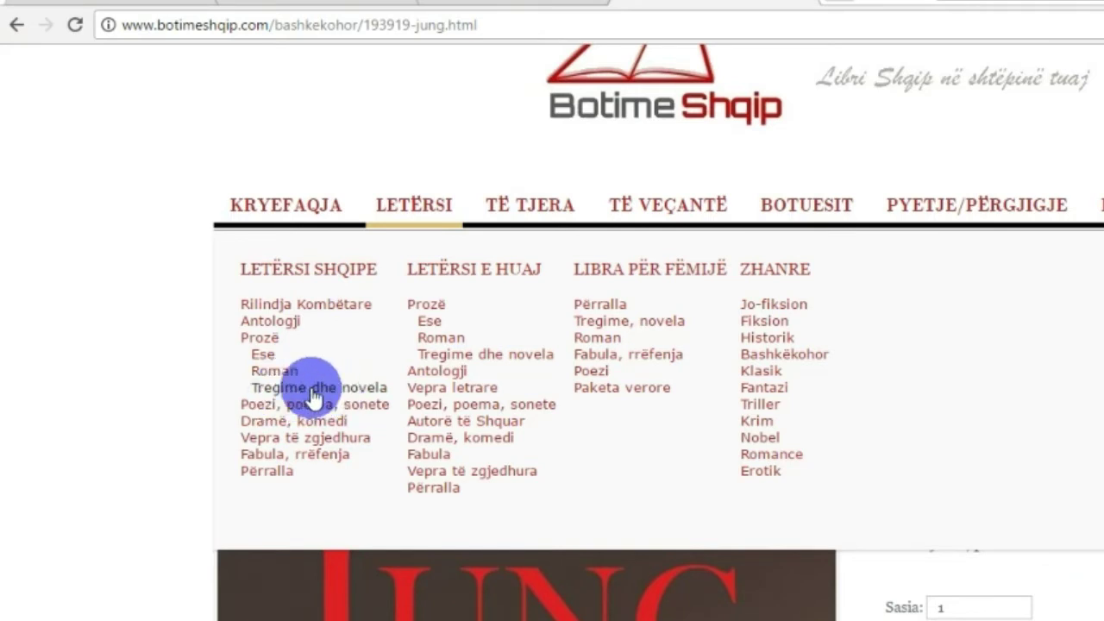
scroll(363, 474, down, 2)
scroll(366, 509, up, 1)
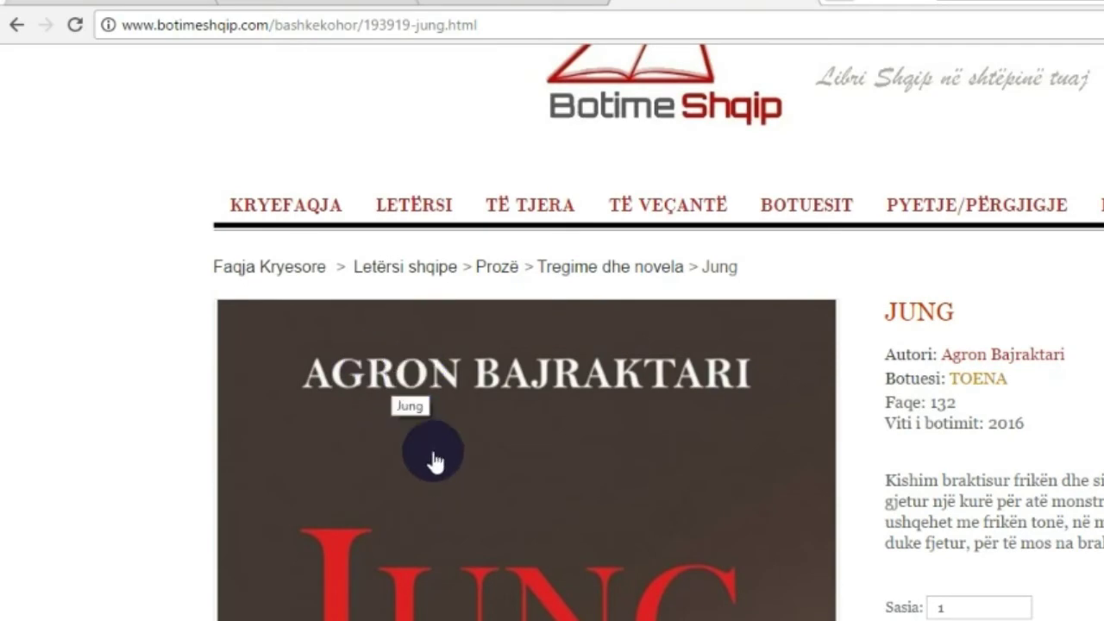
scroll(444, 483, down, 3)
scroll(451, 508, up, 2)
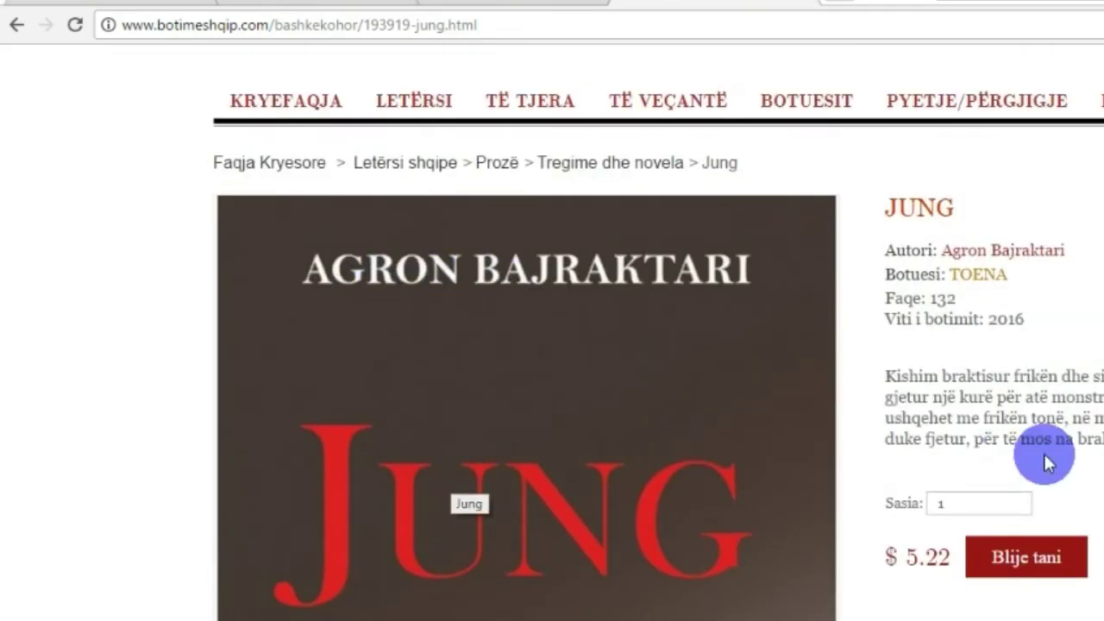
Step: Copy the author's name from the Jung page's details, switch to Access, and enter the title Jung and the author in the KKodi 4 record
scroll(1034, 603, down, 2)
click(1026, 565)
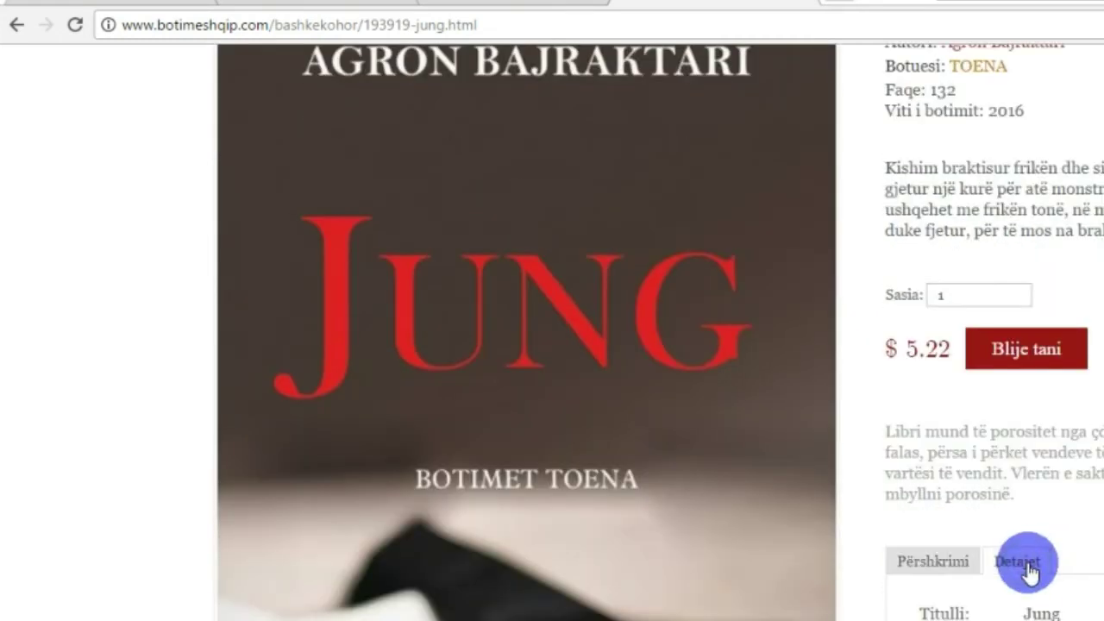
scroll(1047, 547, down, 1)
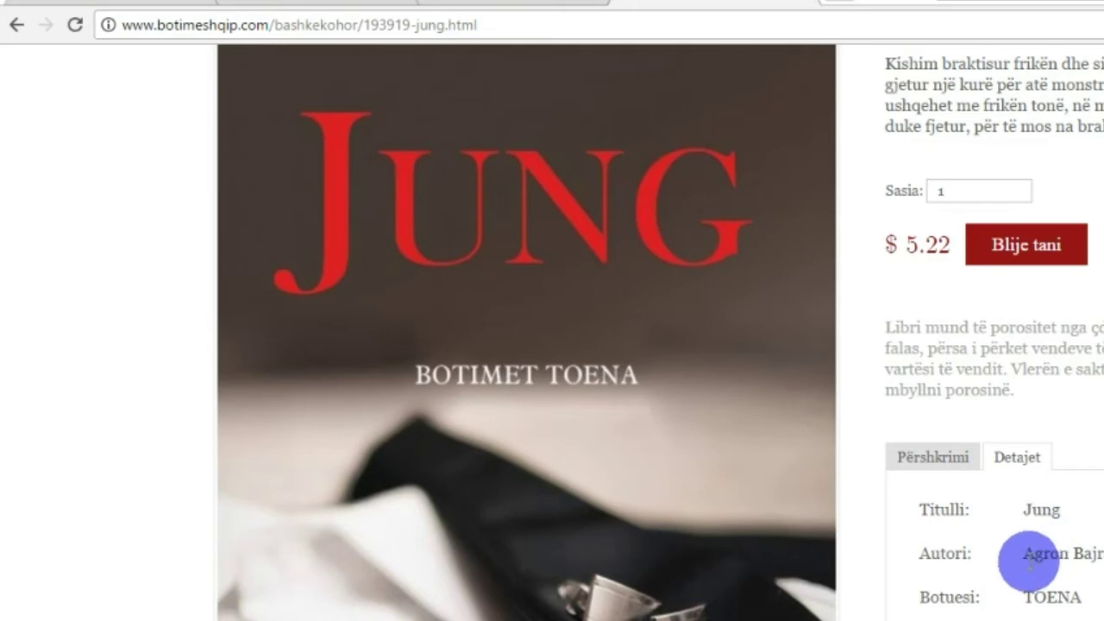
drag(1025, 554, 1095, 555)
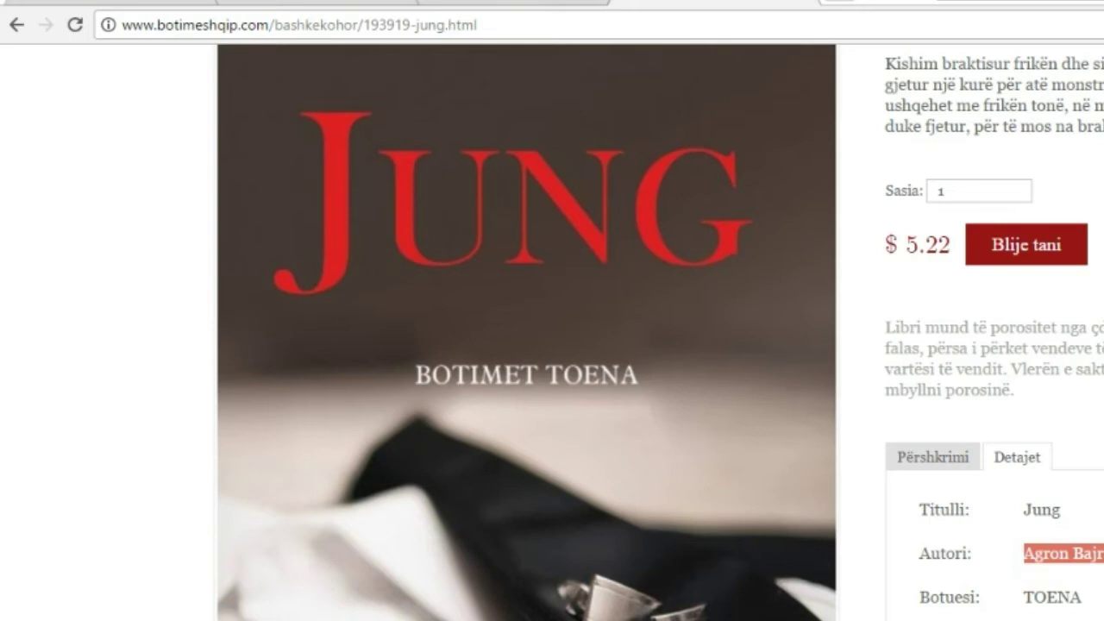
key(alt+Tab)
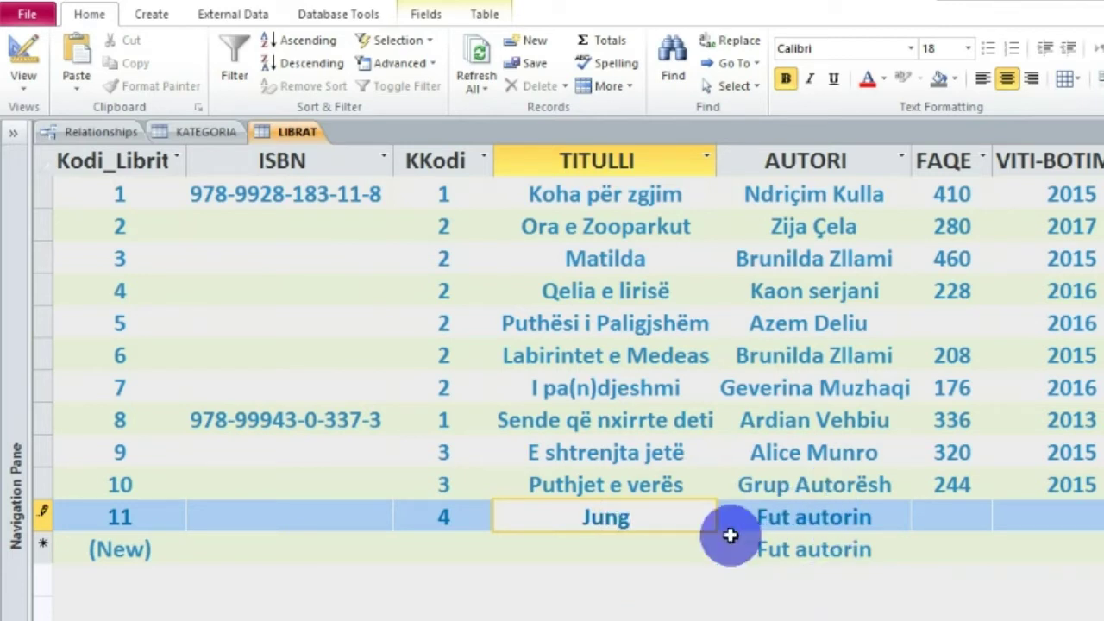
click(774, 518)
drag(747, 517, 932, 518)
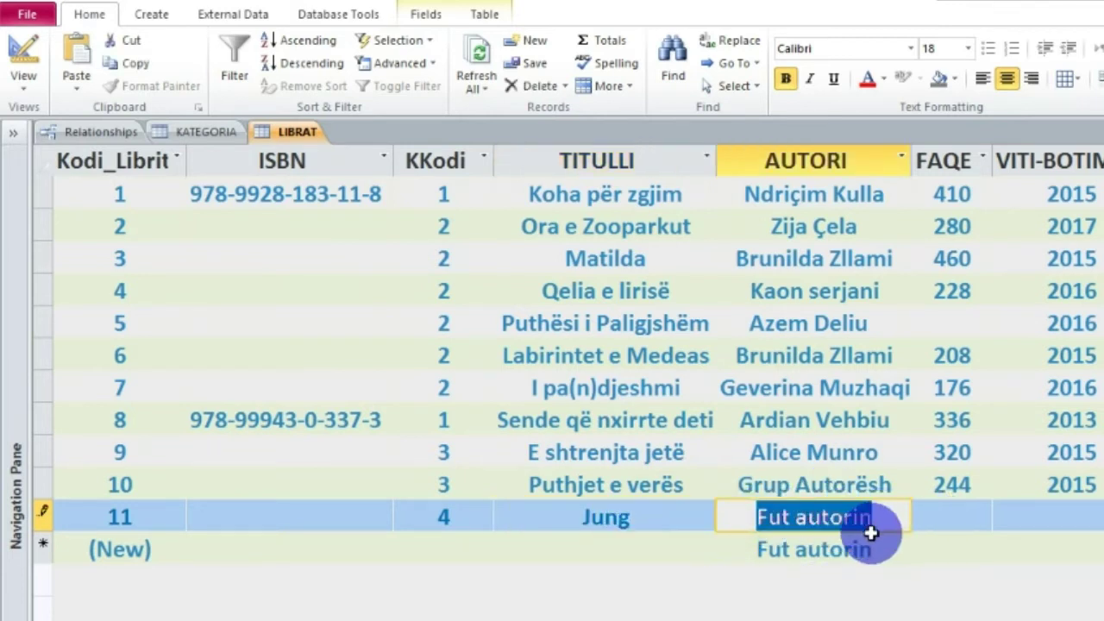
text(Agron Bajraktari)
click(969, 522)
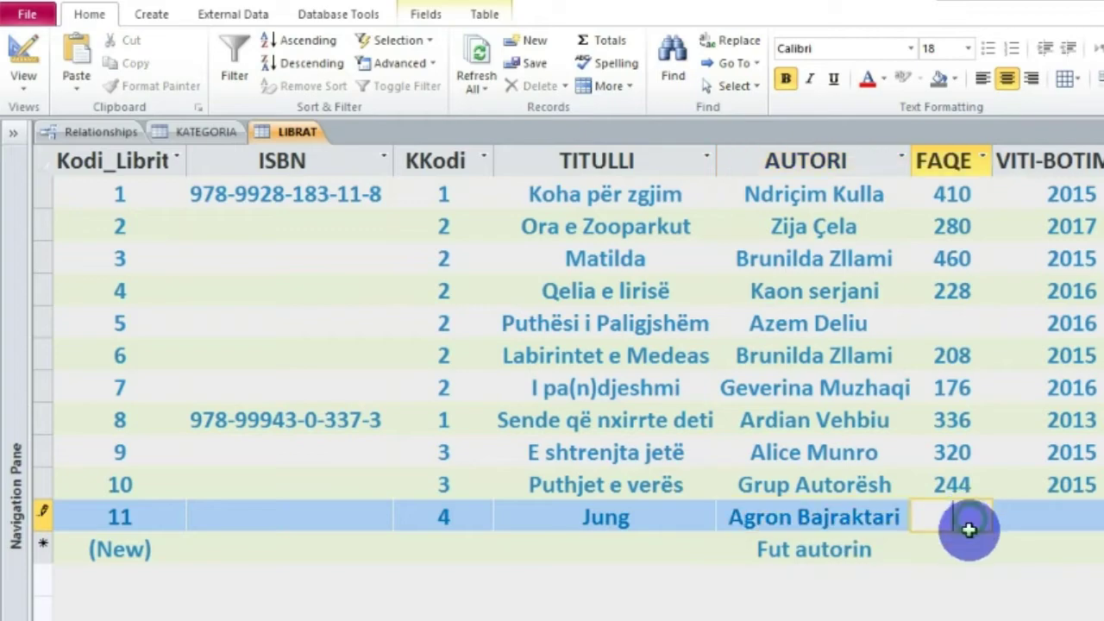
Step: Look up Jung's details in the browser and set its FAQE to 132 and VITI-BOTIMIT to 2016 in Access
key(alt+Tab)
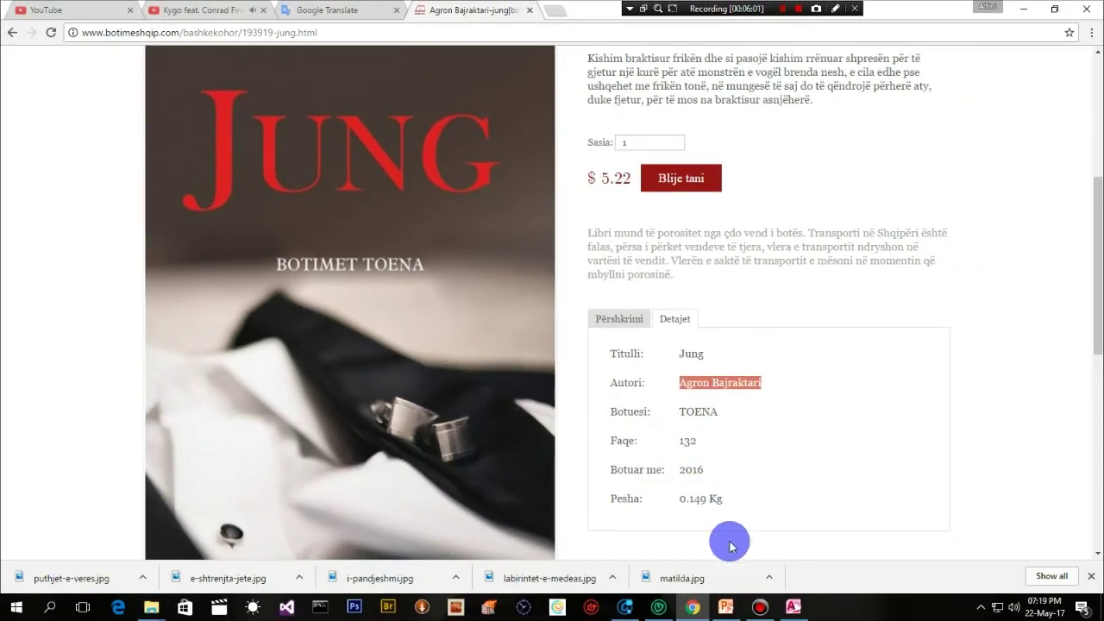
click(795, 608)
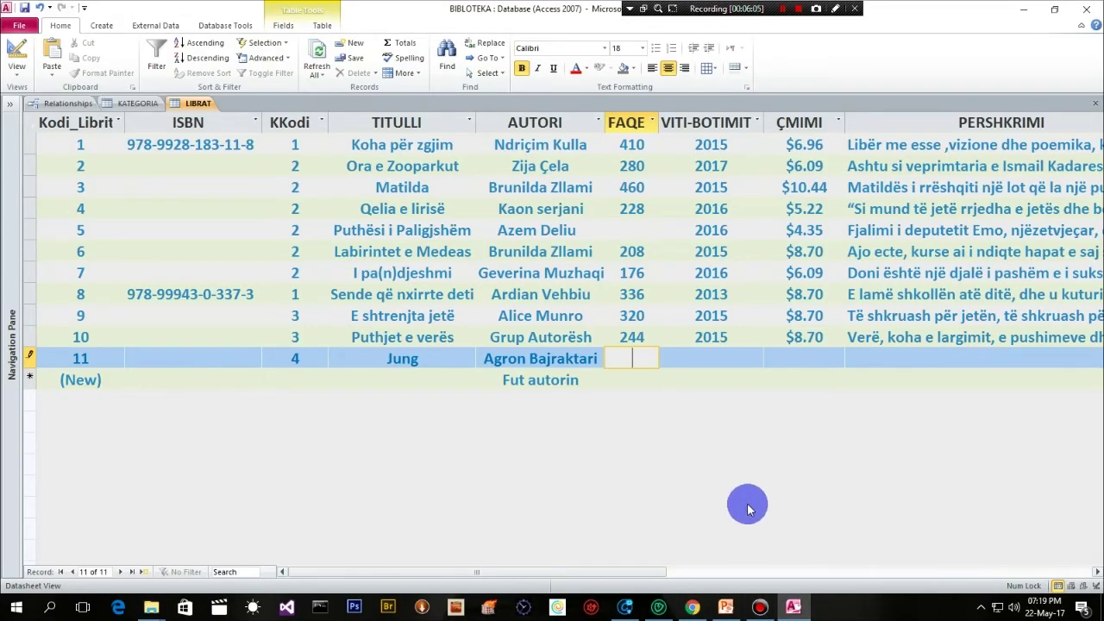
click(694, 609)
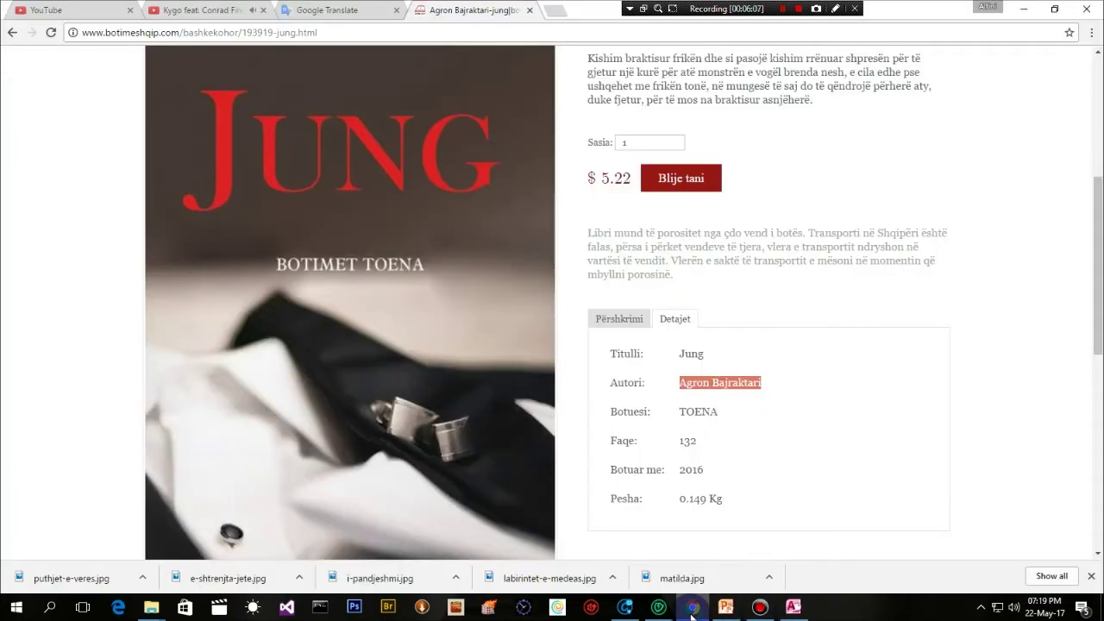
click(691, 614)
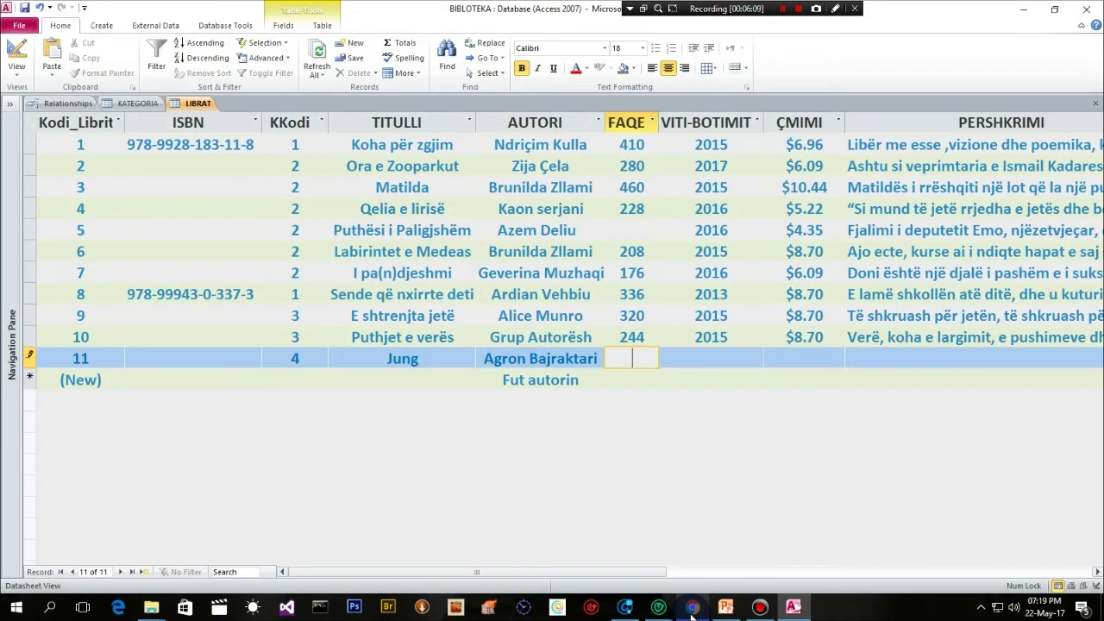
click(711, 360)
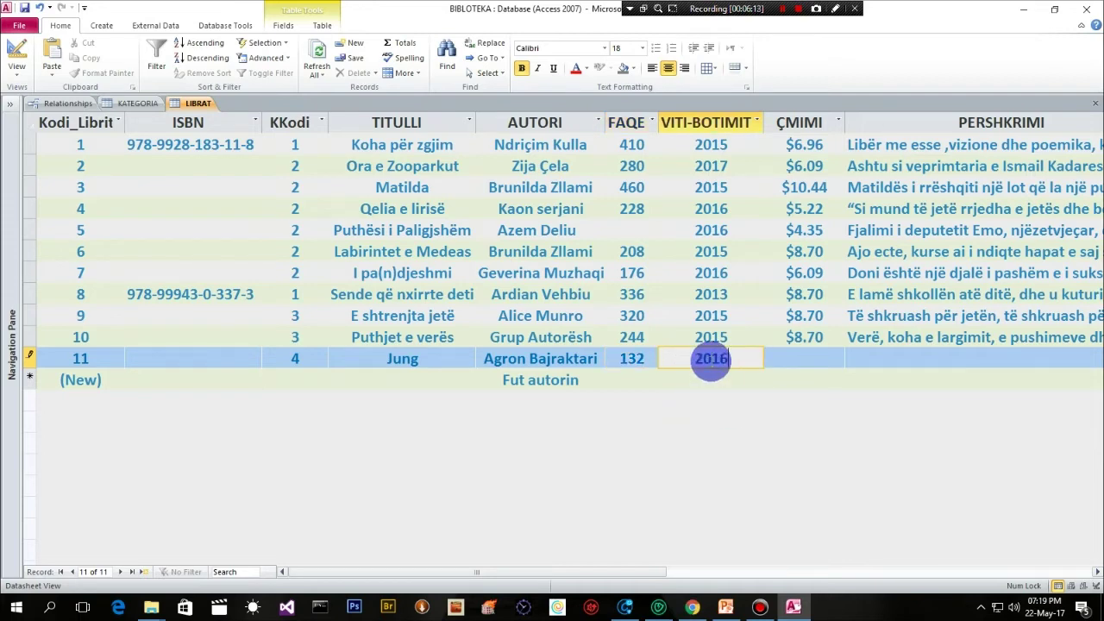
Step: Look up Jung's price in the browser and set its ÇMIMI to $5.22 in the LIBRAT table in Access
click(800, 353)
mouse_move(792, 608)
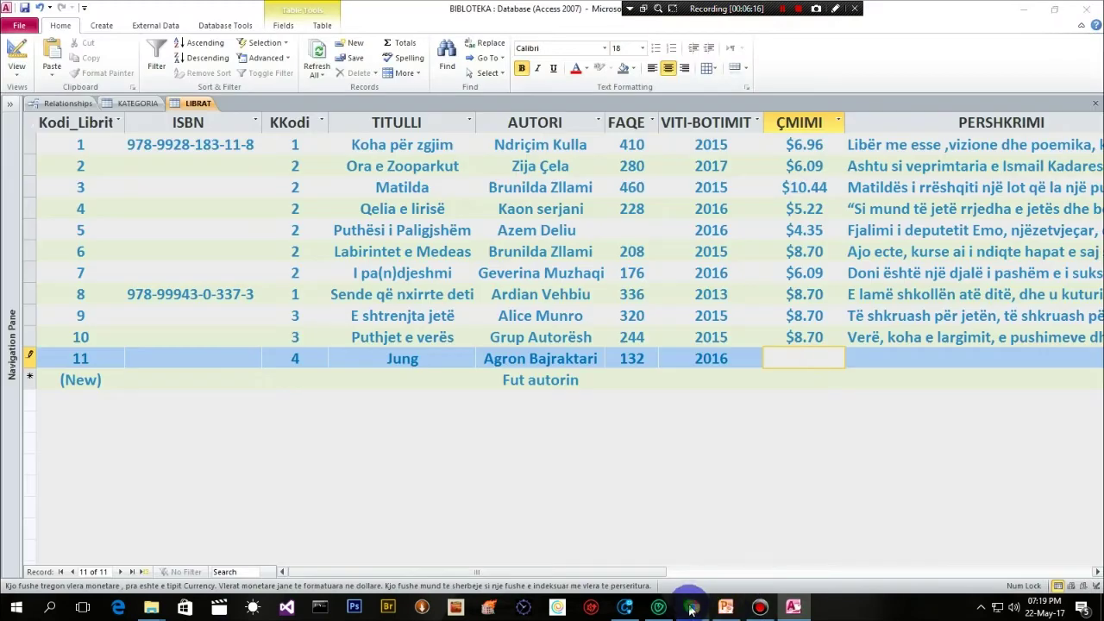
click(691, 607)
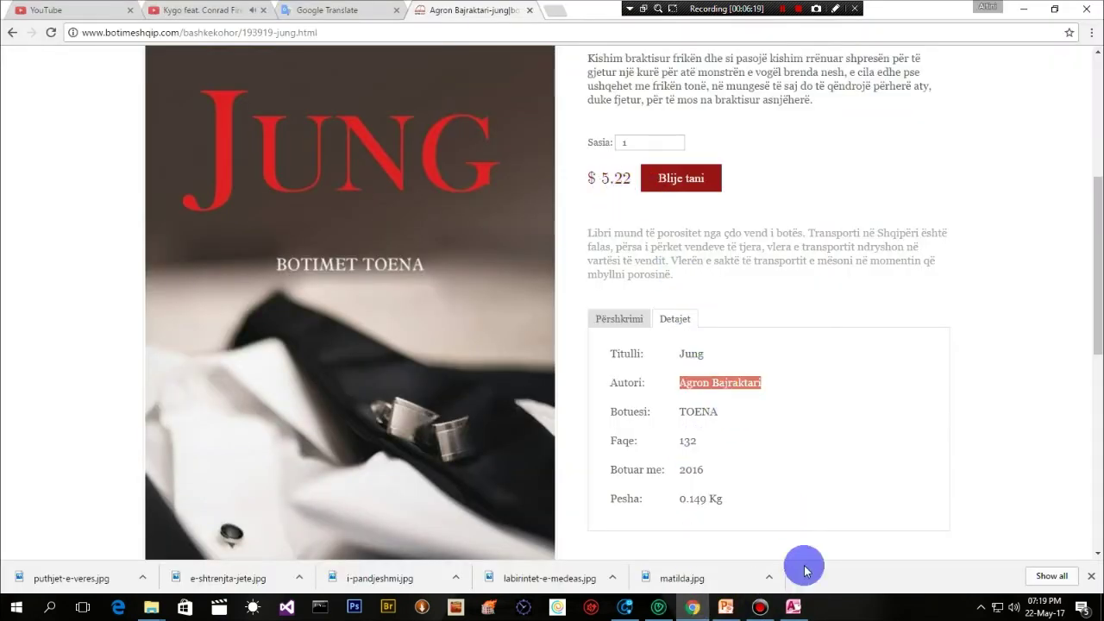
click(793, 607)
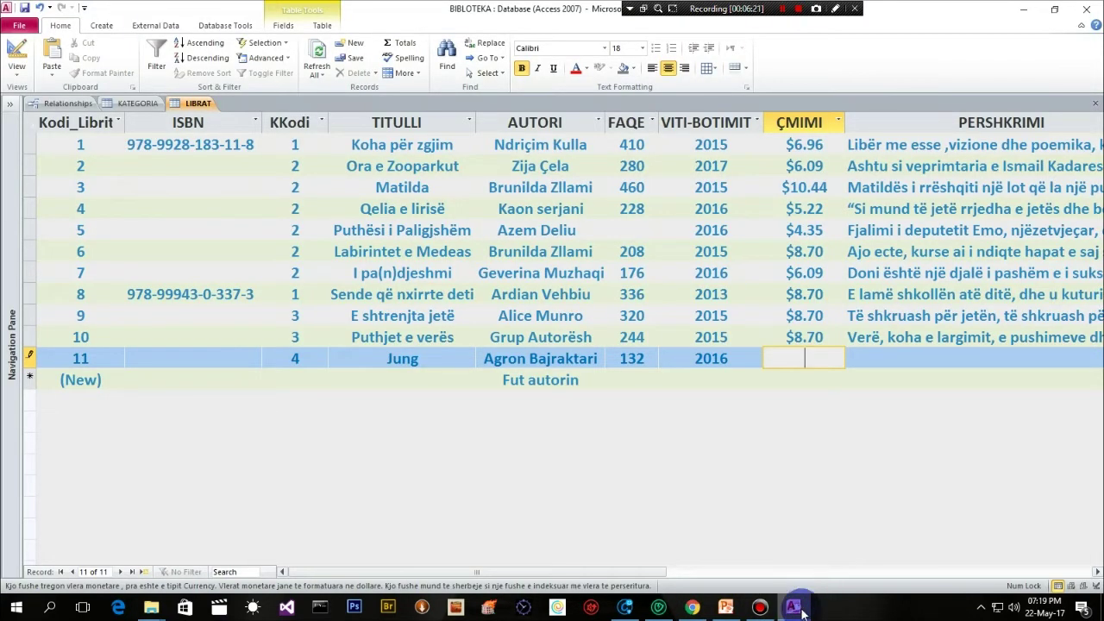
Step: Copy the quoted excerpt from Jung's Përshkrimi on the book page into the PERSHKRIMI field of its LIBRAT record in Access
click(889, 357)
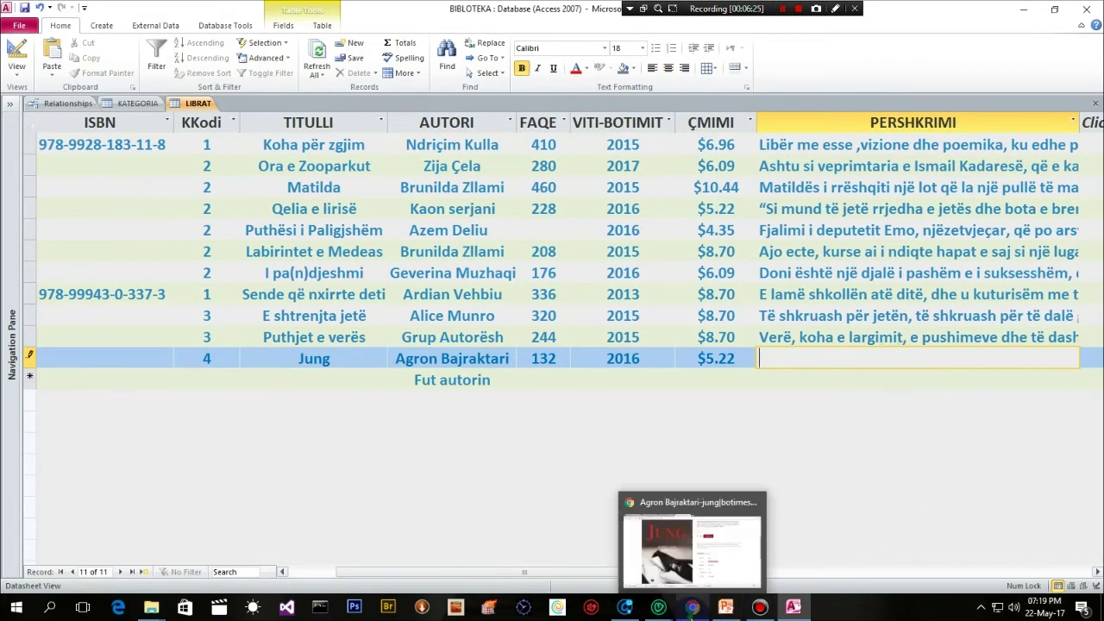
click(690, 607)
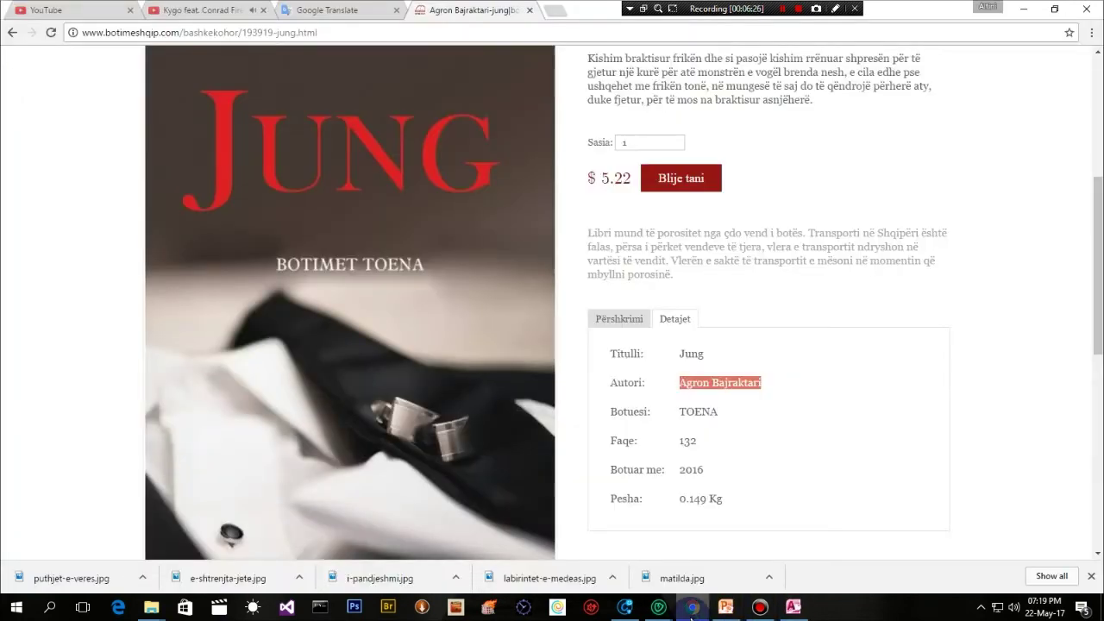
click(621, 321)
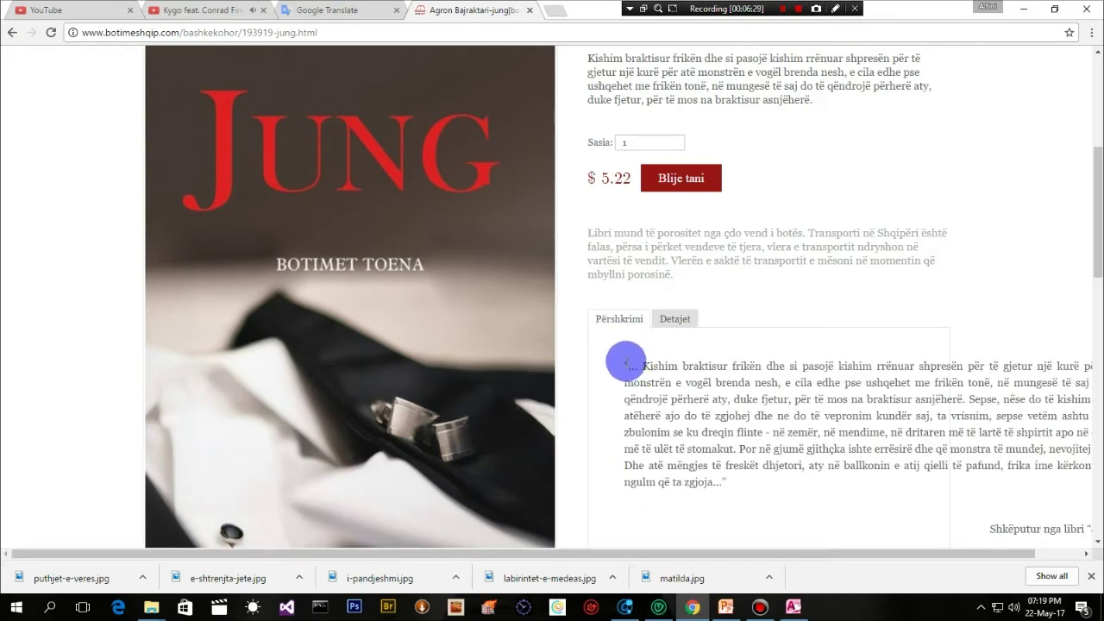
drag(623, 361, 749, 503)
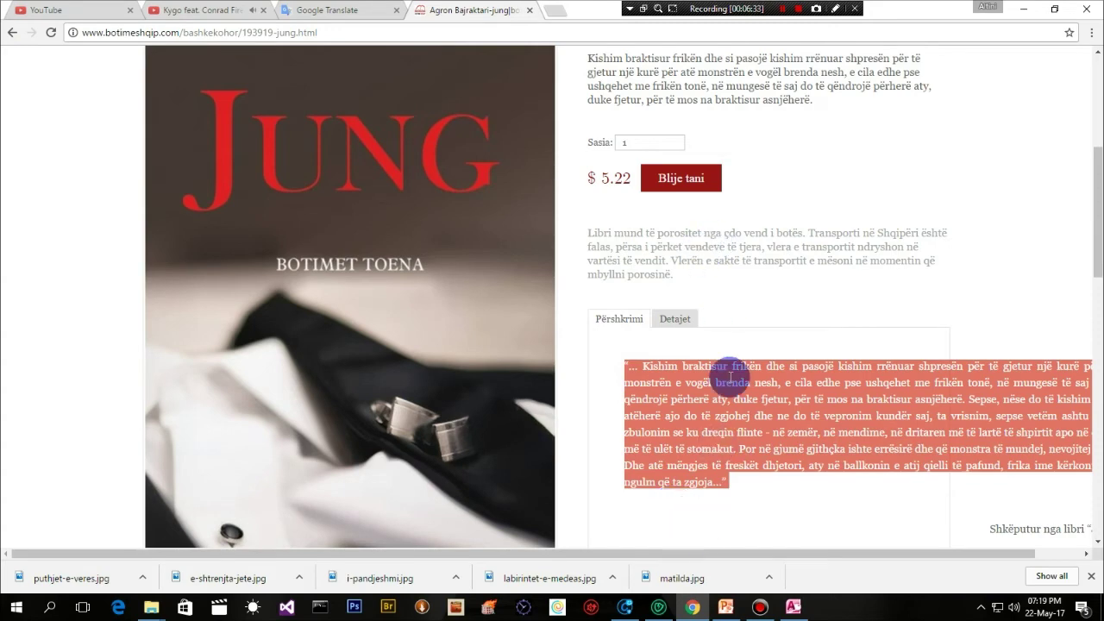
mouse_move(795, 610)
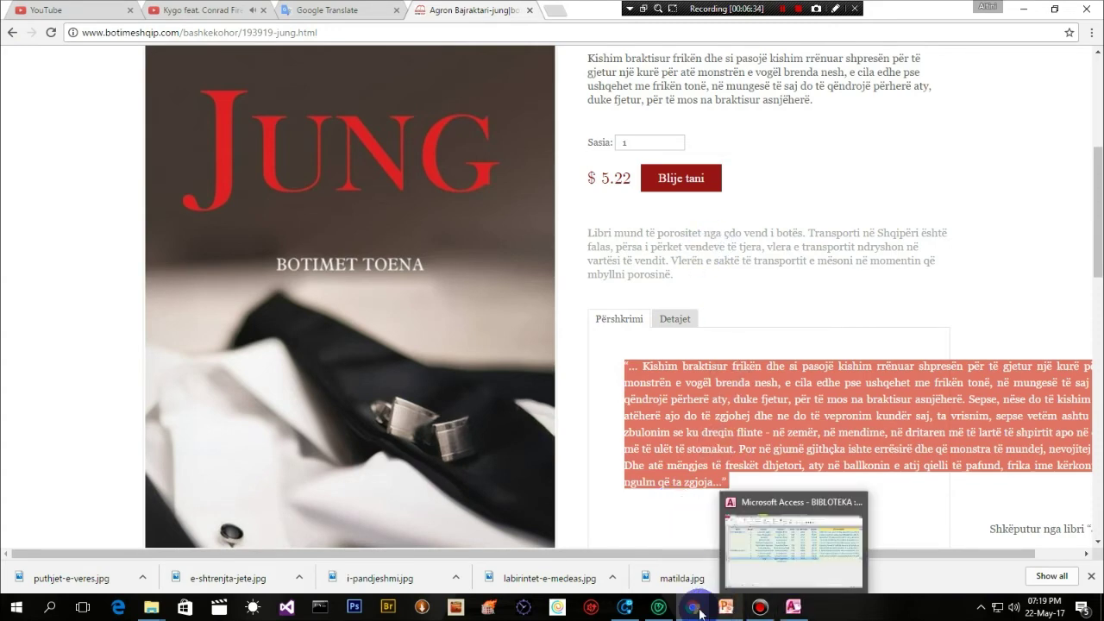
click(800, 561)
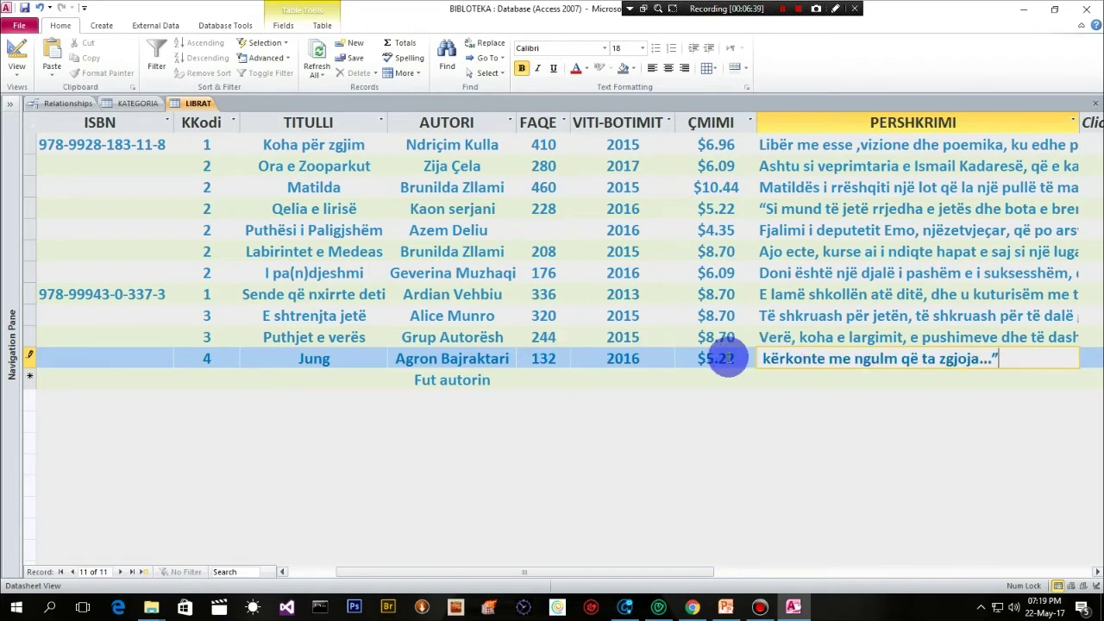
click(723, 357)
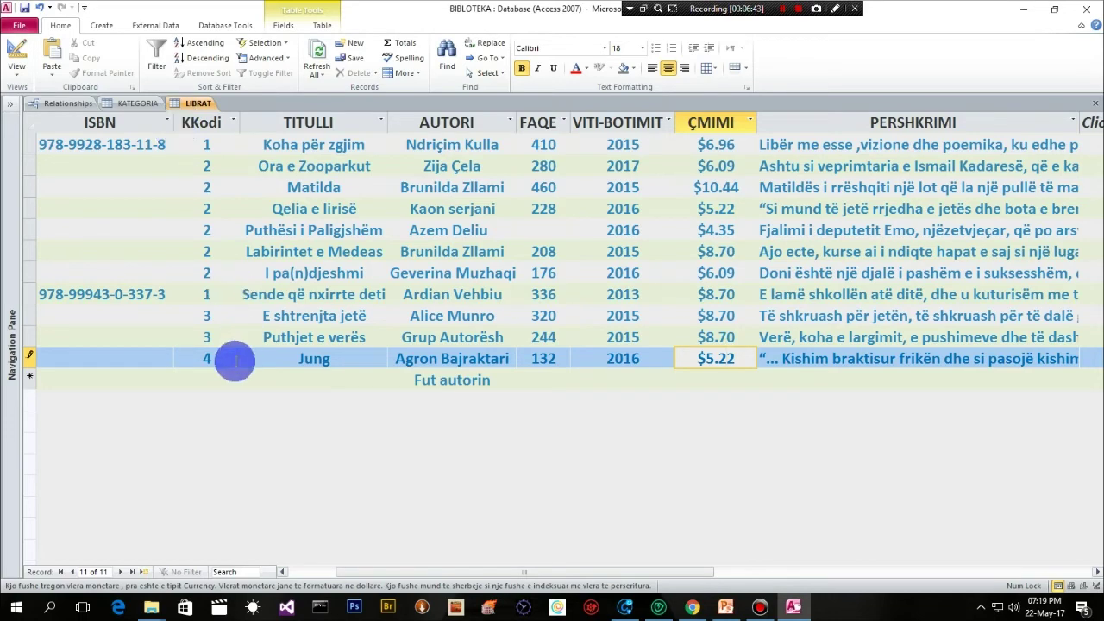
Step: Start a new LIBRAT record with KKodi 4 and check that code's category in the KATEGORIA table
click(191, 393)
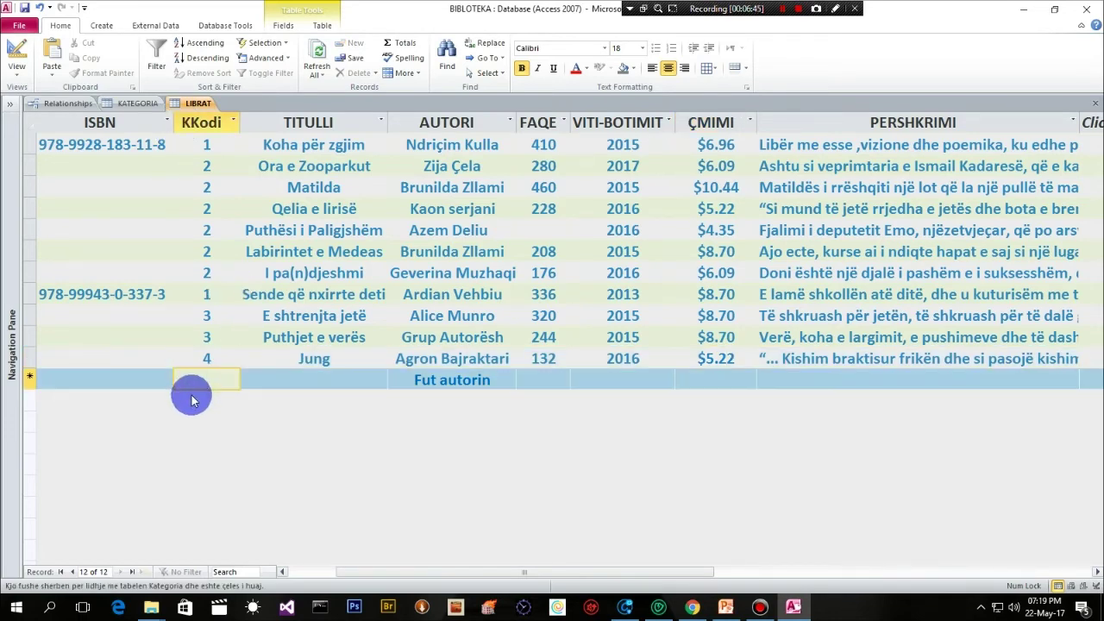
text(4)
click(312, 380)
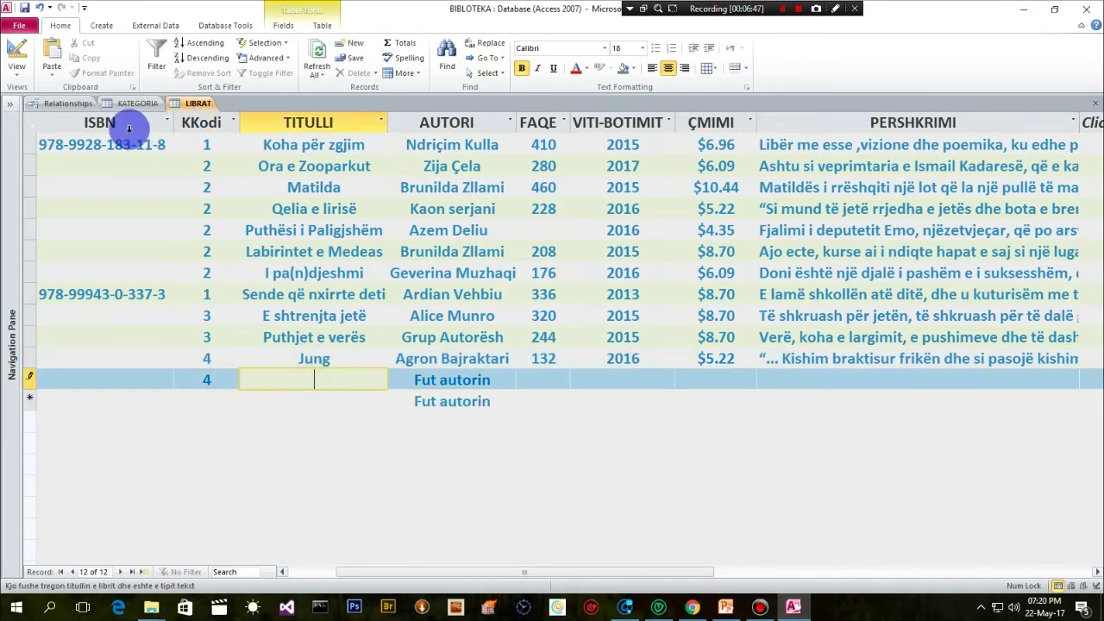
click(129, 104)
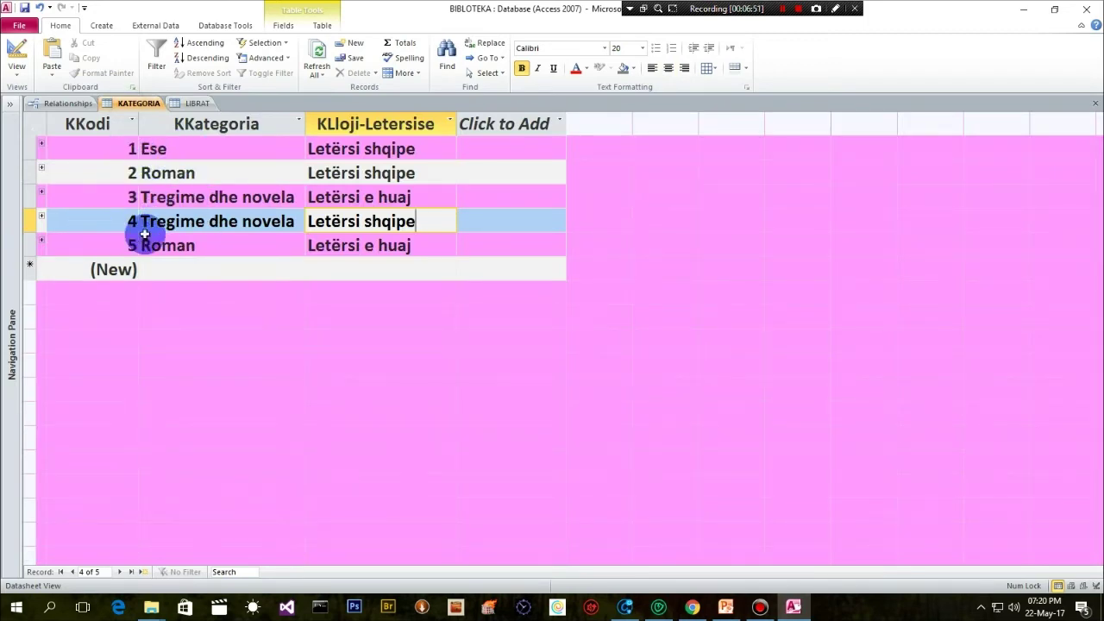
click(197, 104)
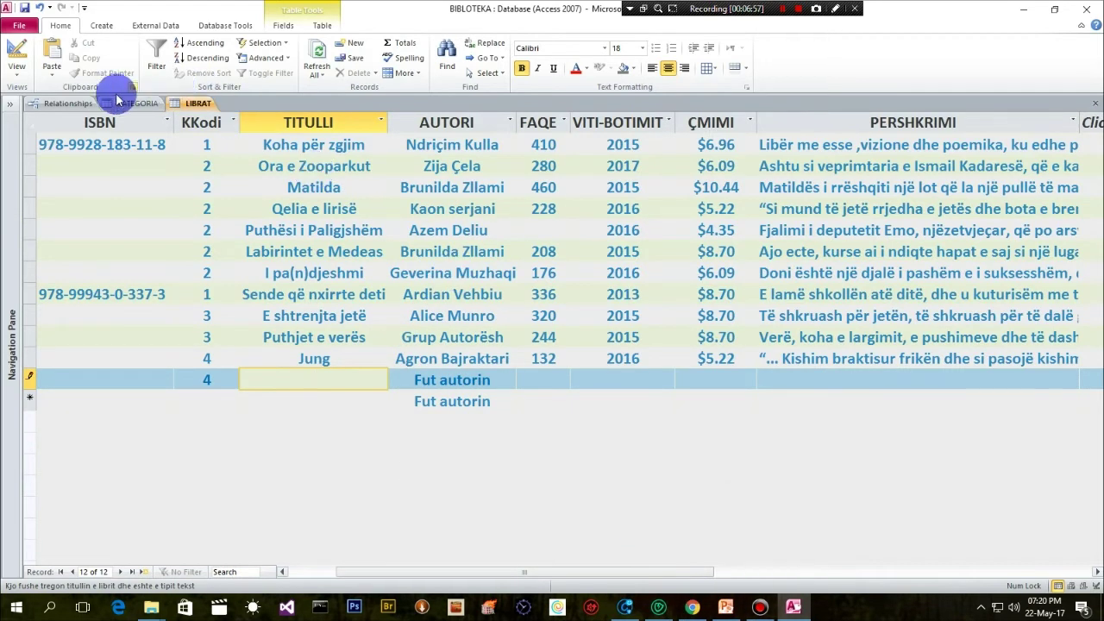
Step: Switch to the browser, return to the Tregime dhe novela listing, and open the Zonja e Lotëve book page with its Detajet information
click(697, 609)
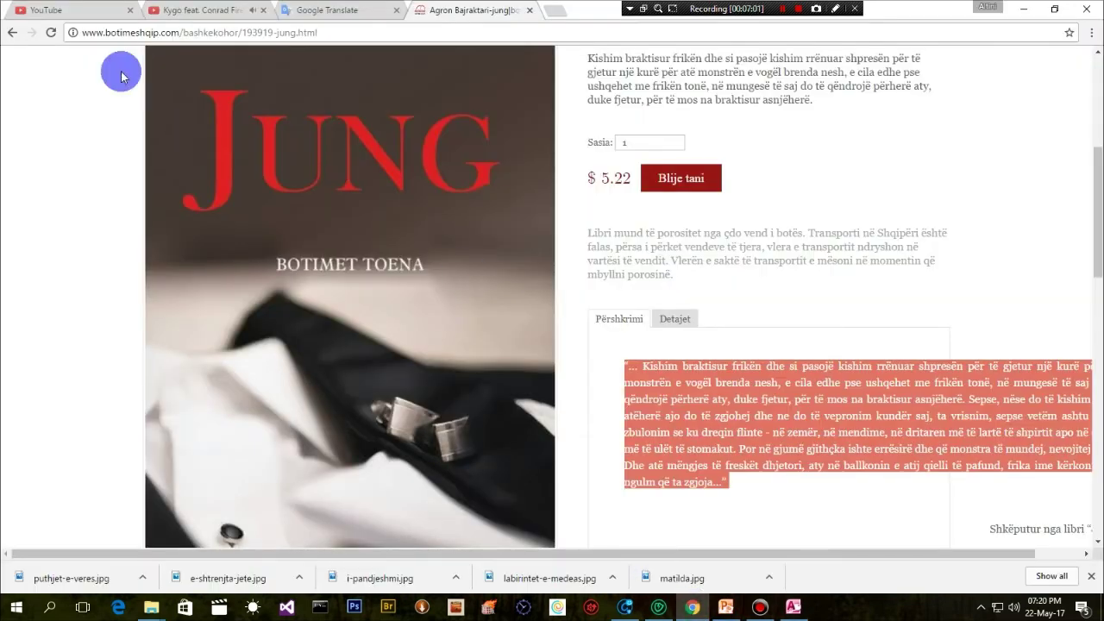
click(19, 38)
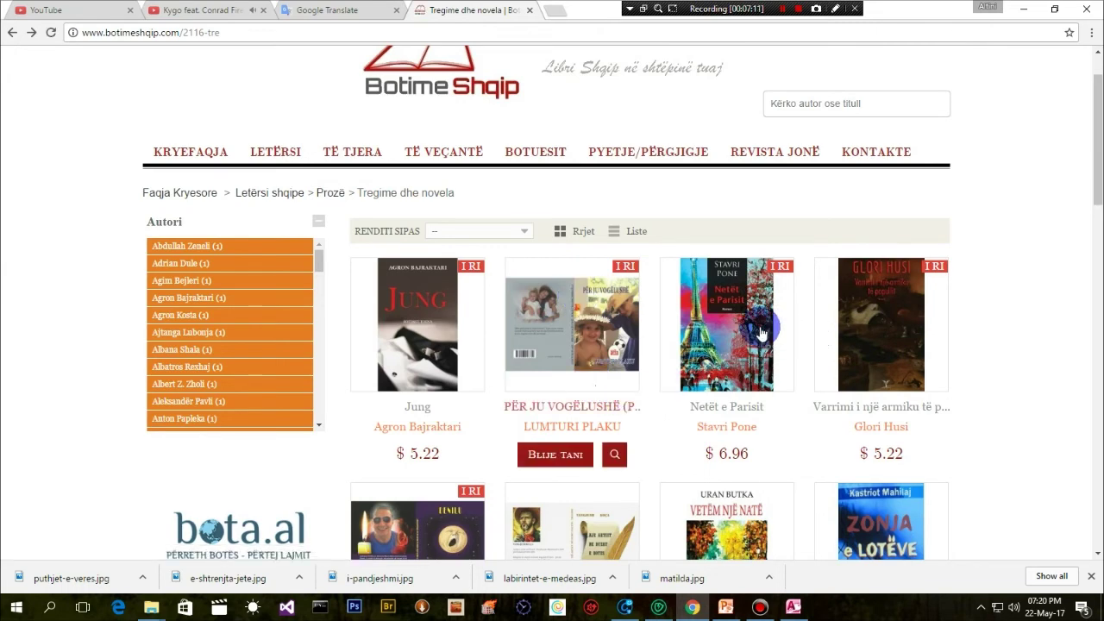
scroll(737, 347, down, 2)
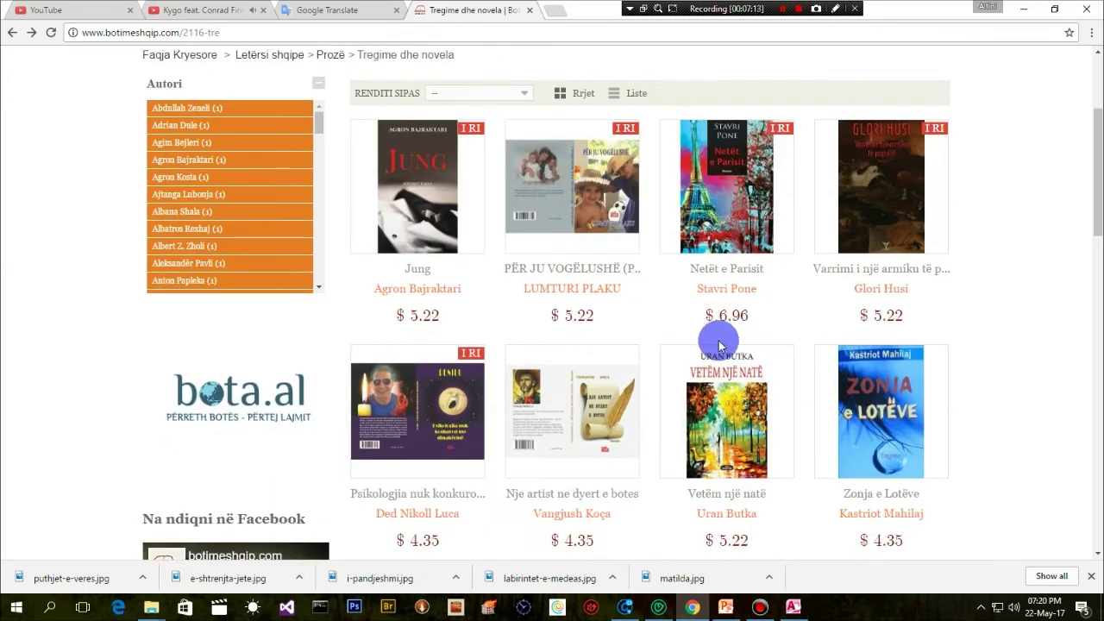
mouse_move(897, 434)
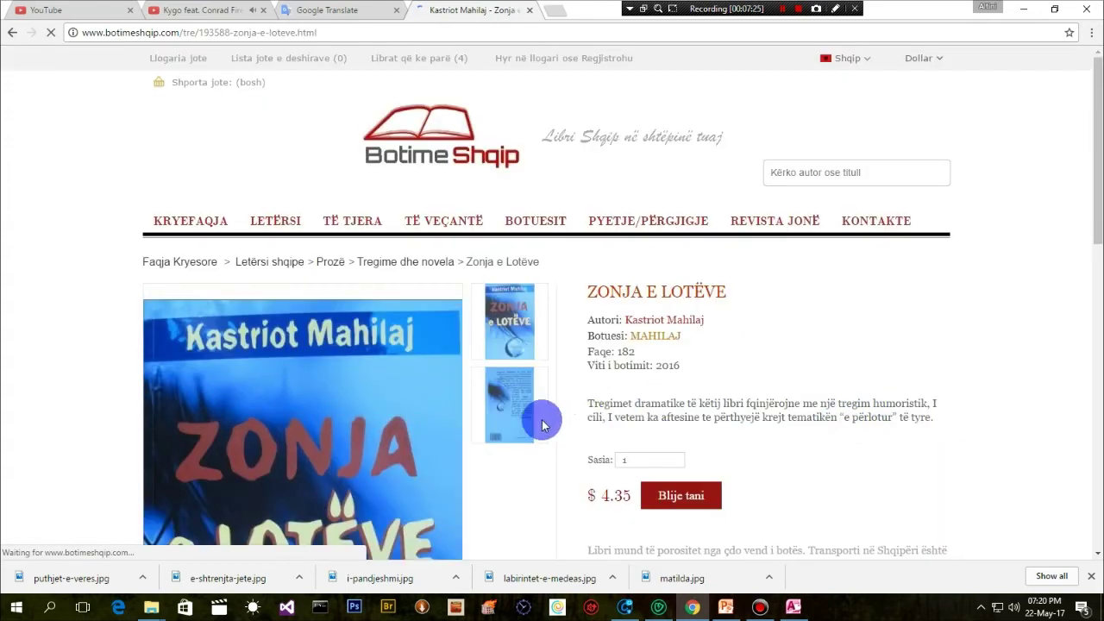
scroll(419, 394, down, 3)
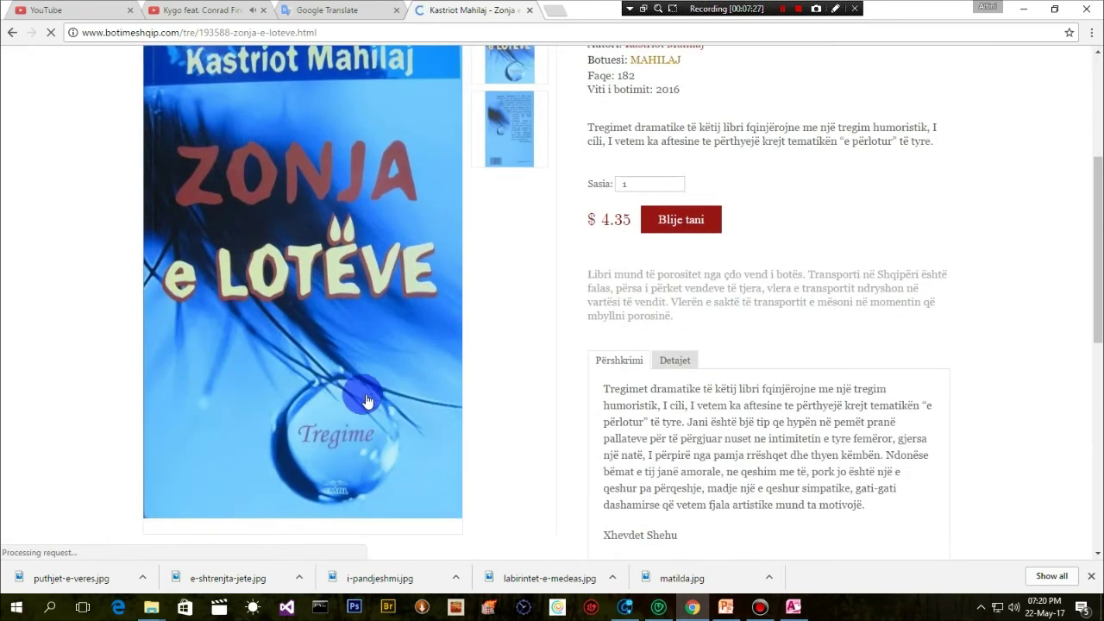
scroll(354, 396, up, 2)
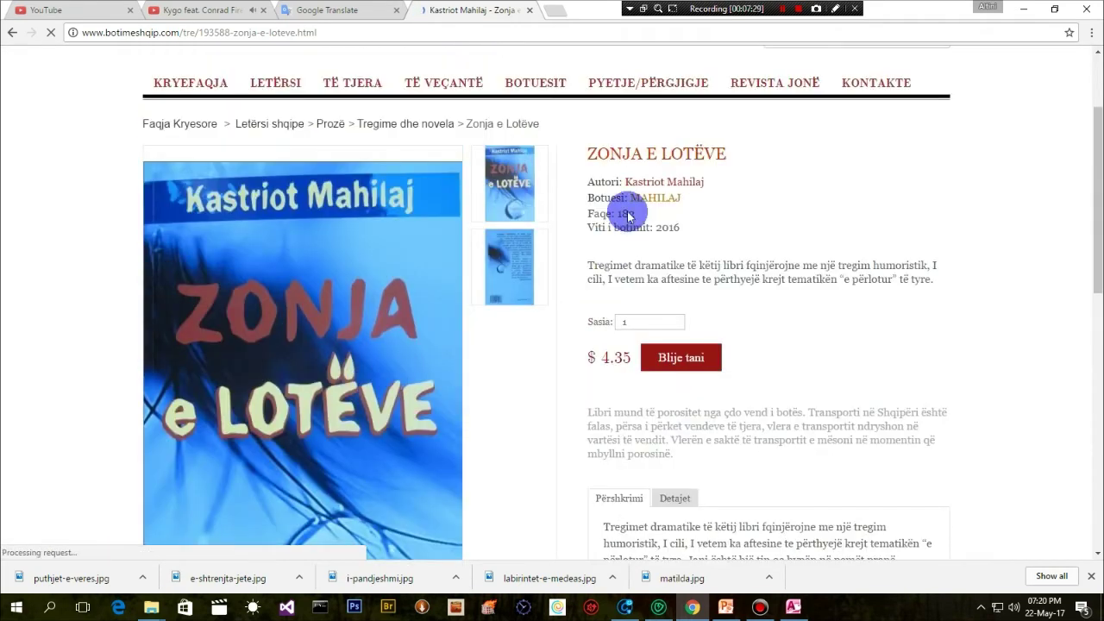
click(673, 500)
scroll(682, 481, down, 2)
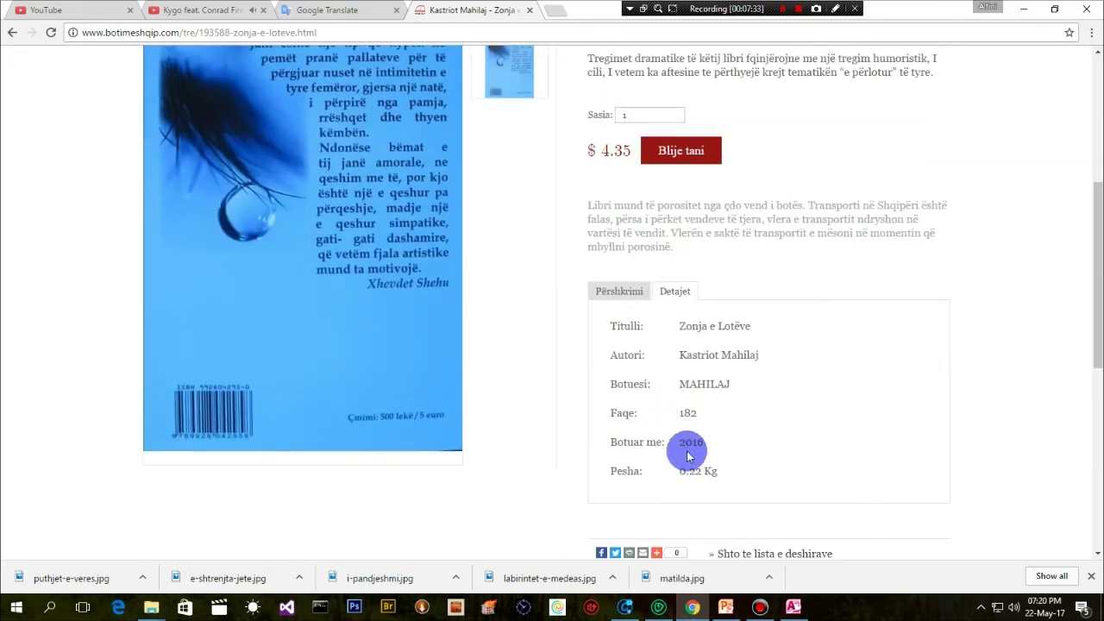
Step: Copy the title Zonja e Lotëve from the bookstore page into the TITULLI field of the new LIBRAT record in Access
drag(679, 321, 760, 341)
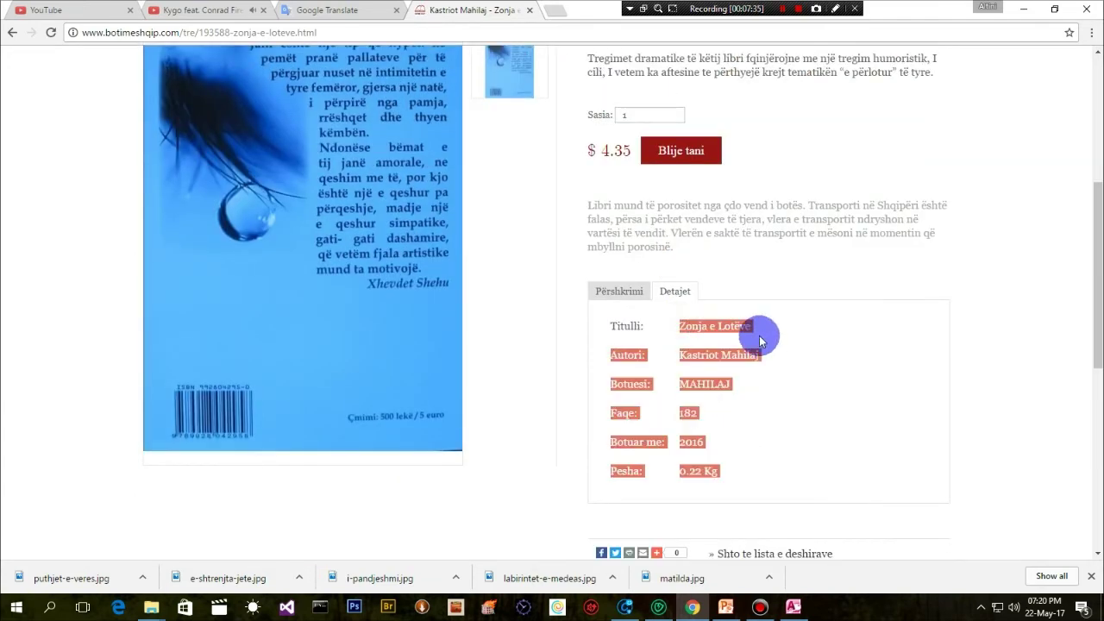
click(693, 326)
drag(681, 326, 764, 325)
key(ctrl+c)
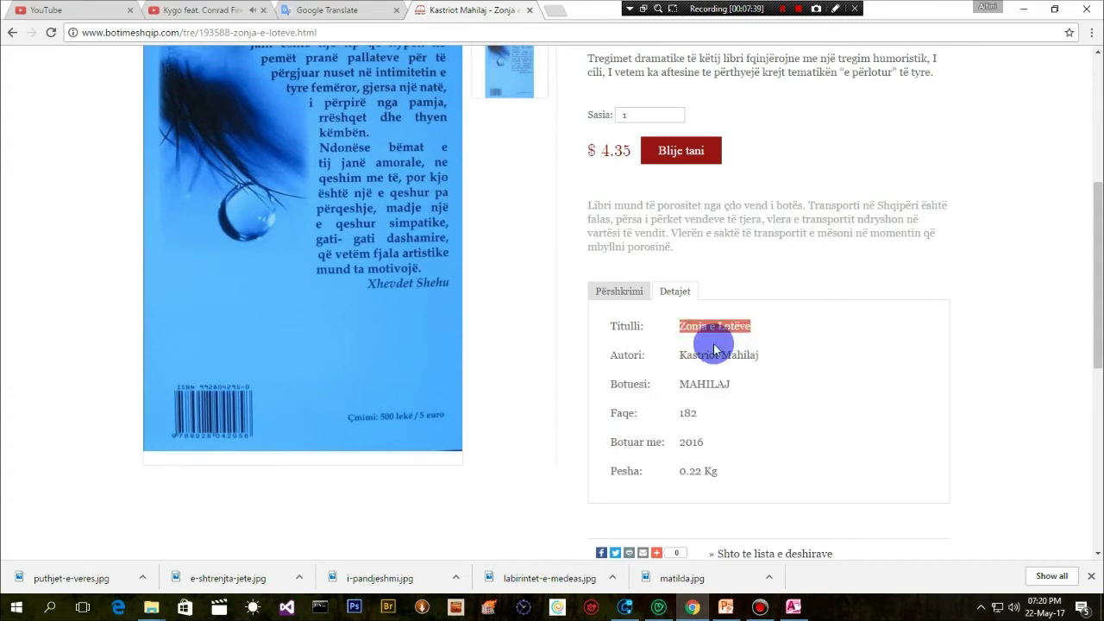
click(785, 611)
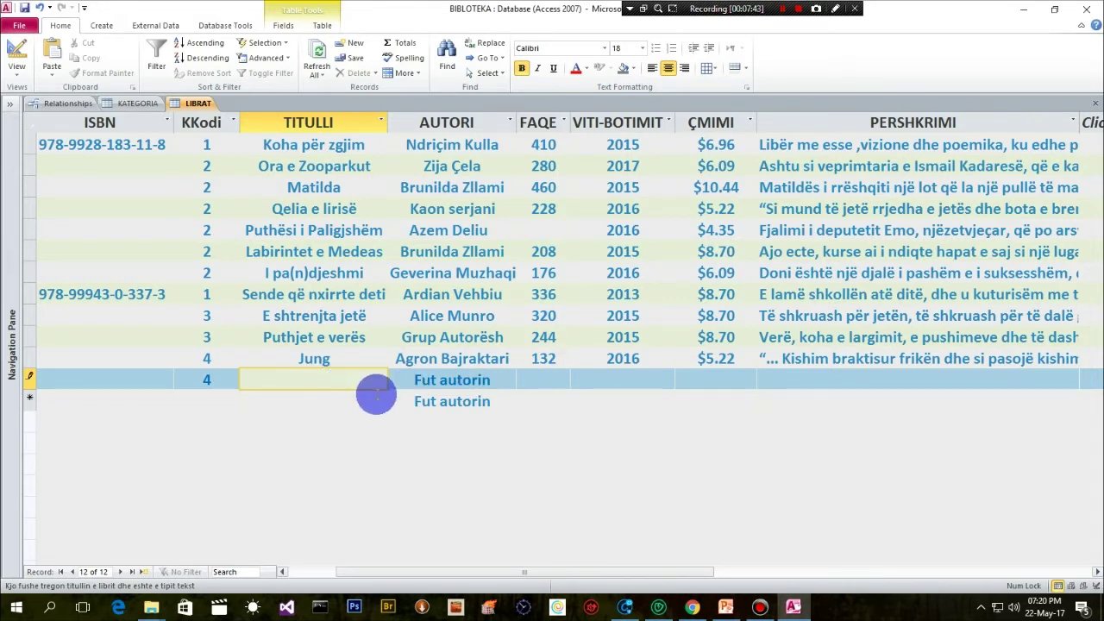
key(ctrl+v)
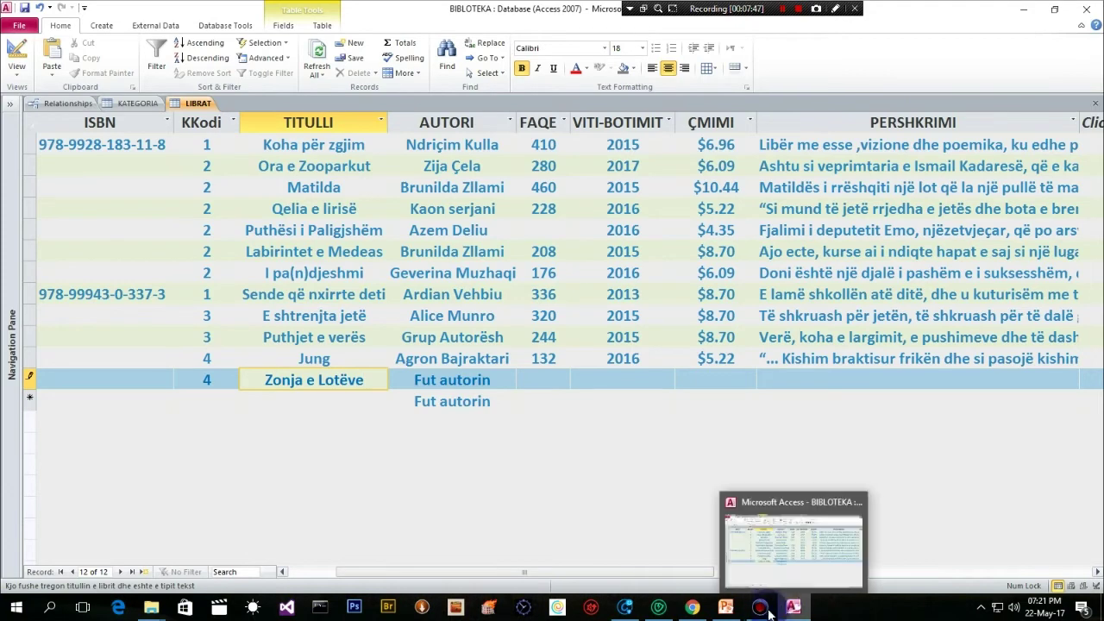
Step: Copy the author's name from the book's web page and replace the default text in the new record's AUTORI field
click(687, 600)
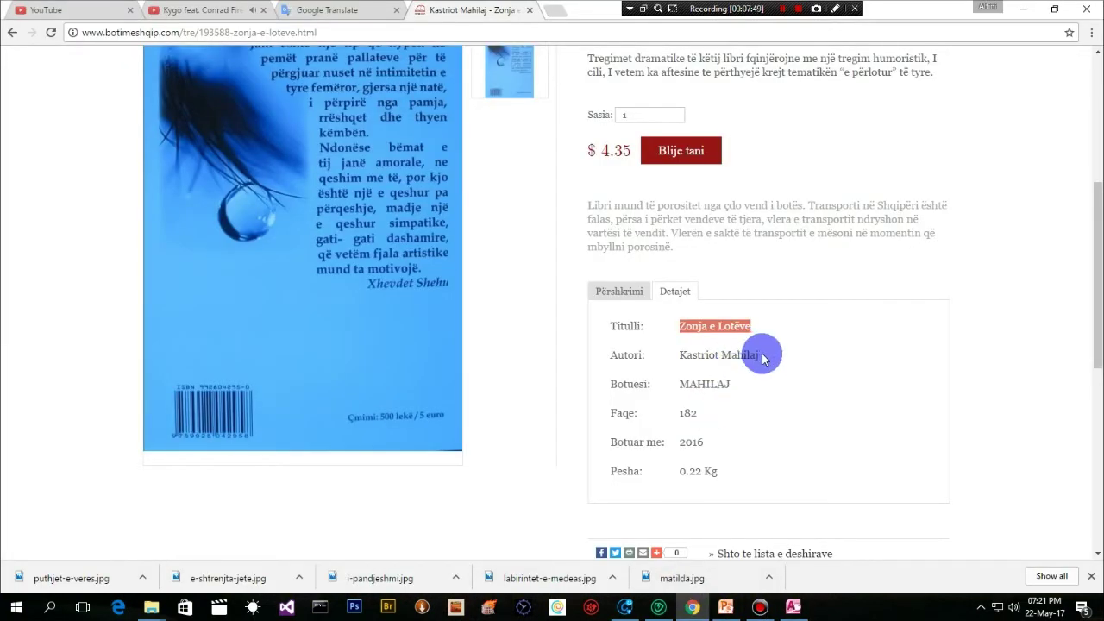
drag(680, 354, 763, 355)
key(ctrl+c)
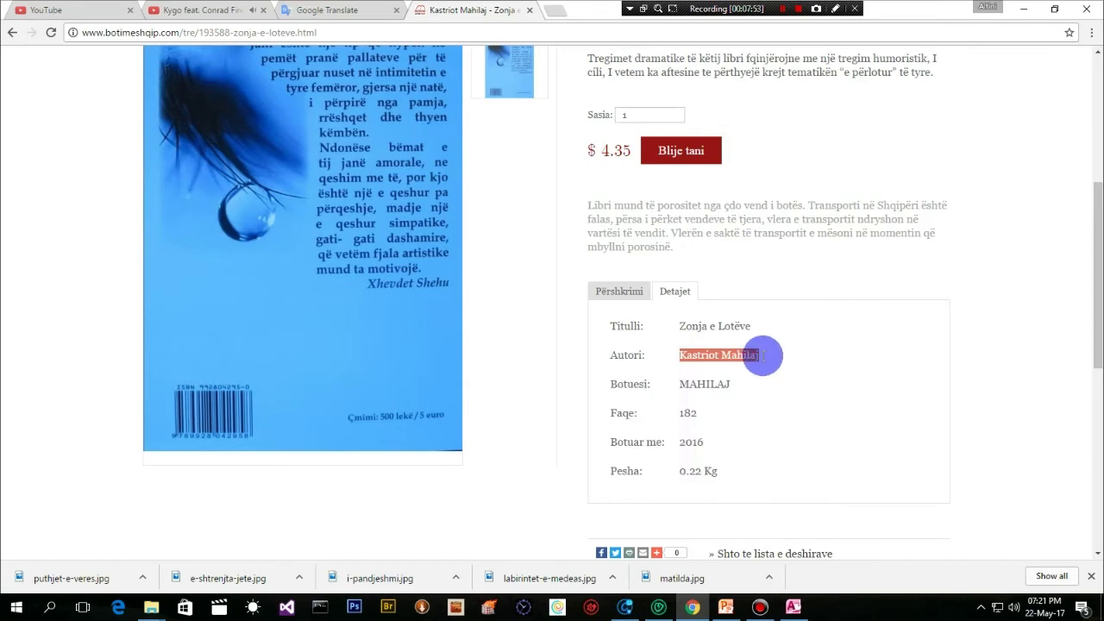
click(791, 614)
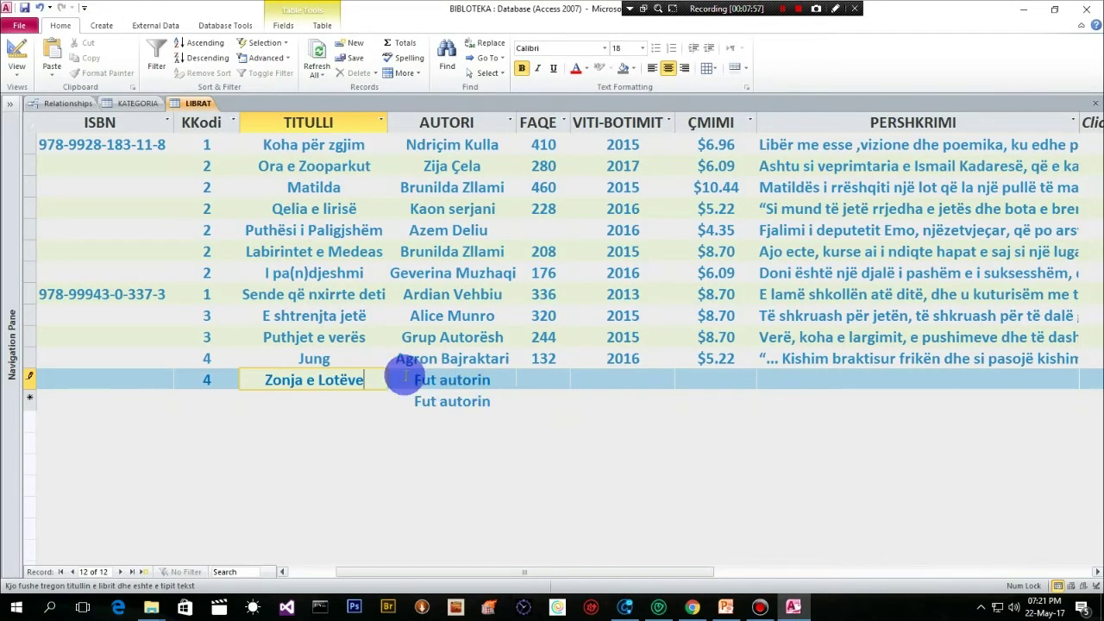
drag(417, 383, 503, 386)
key(ctrl+v)
Step: Check the book's details on the web page and enter 182 for FAQE and 2016 for VITI-BOTIMIT in Access
click(544, 379)
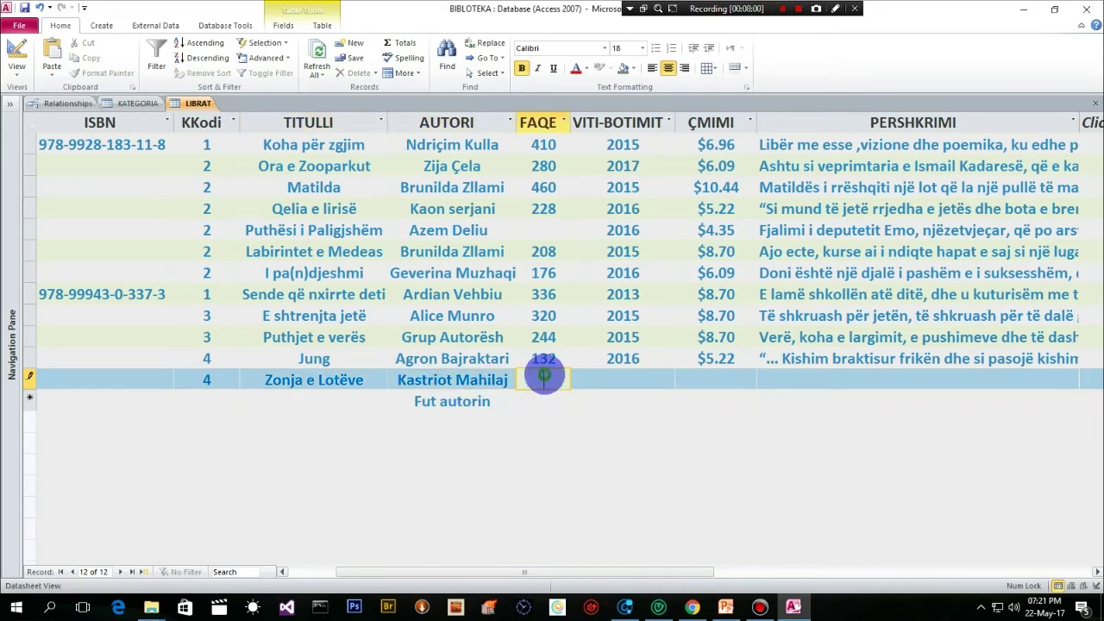
click(692, 610)
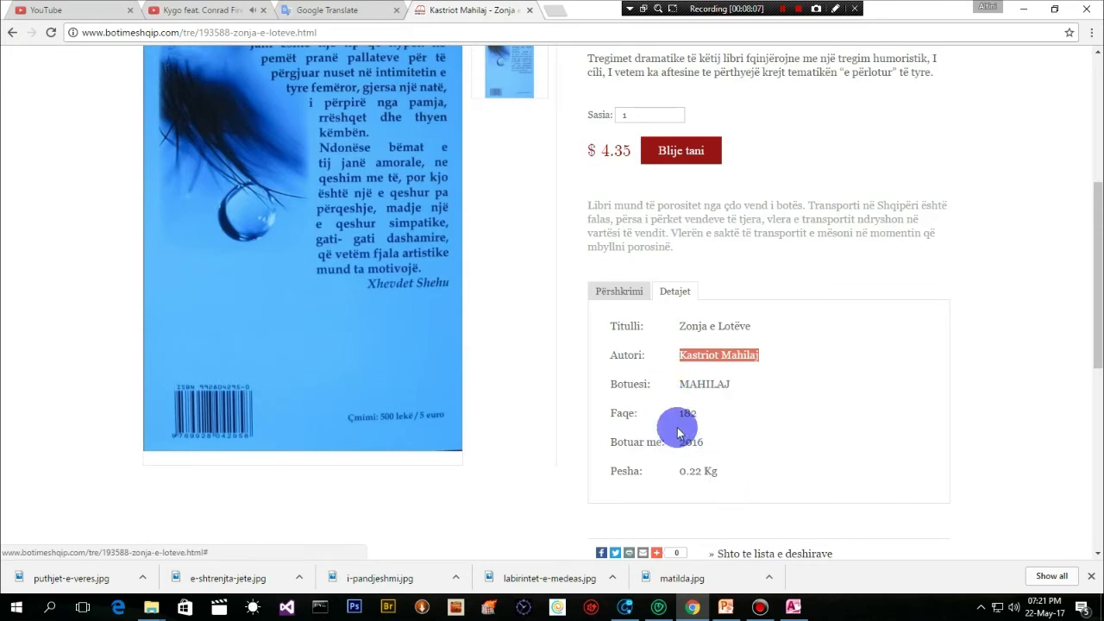
mouse_move(792, 608)
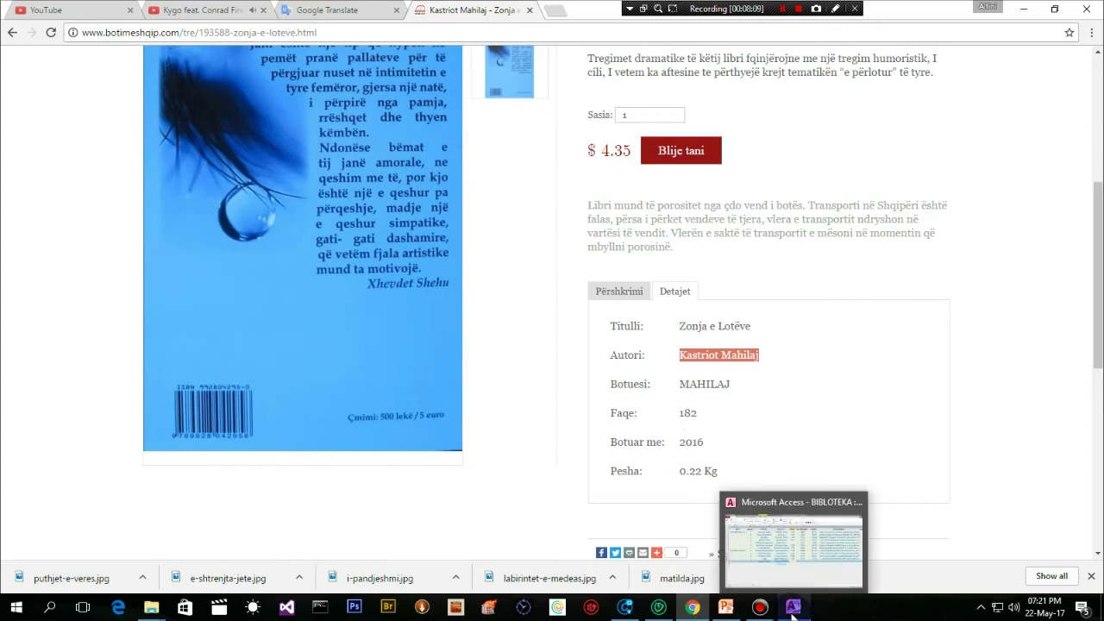
click(788, 613)
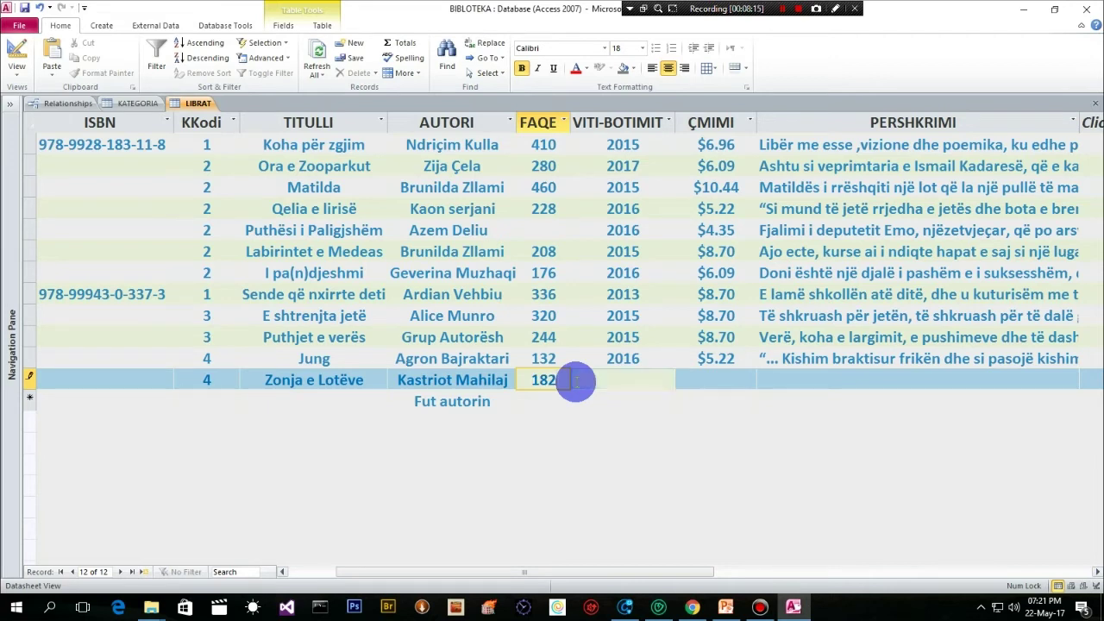
key(Tab)
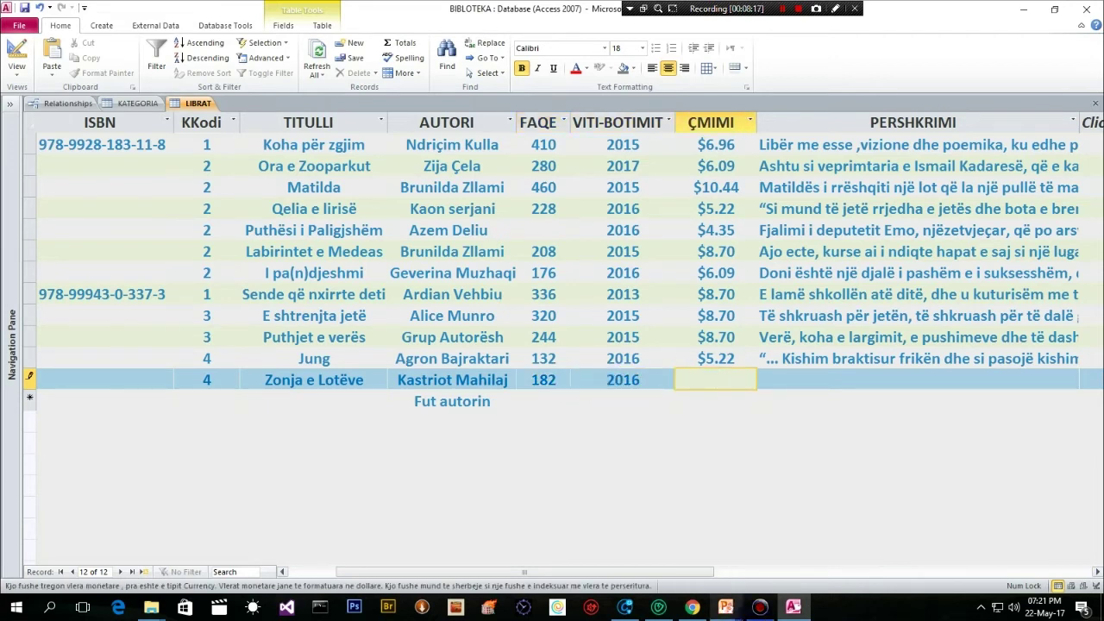
Step: Check the book's price on the web page and enter 4.35 in the new record's ÇMIMI field in Access
mouse_move(787, 609)
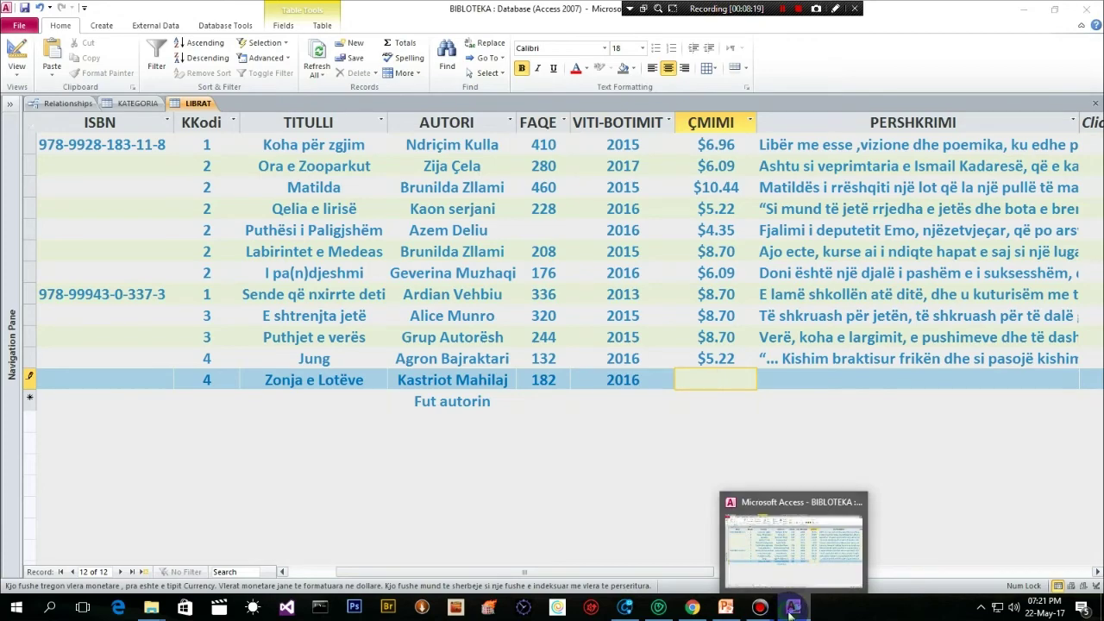
click(790, 609)
click(790, 609)
click(790, 608)
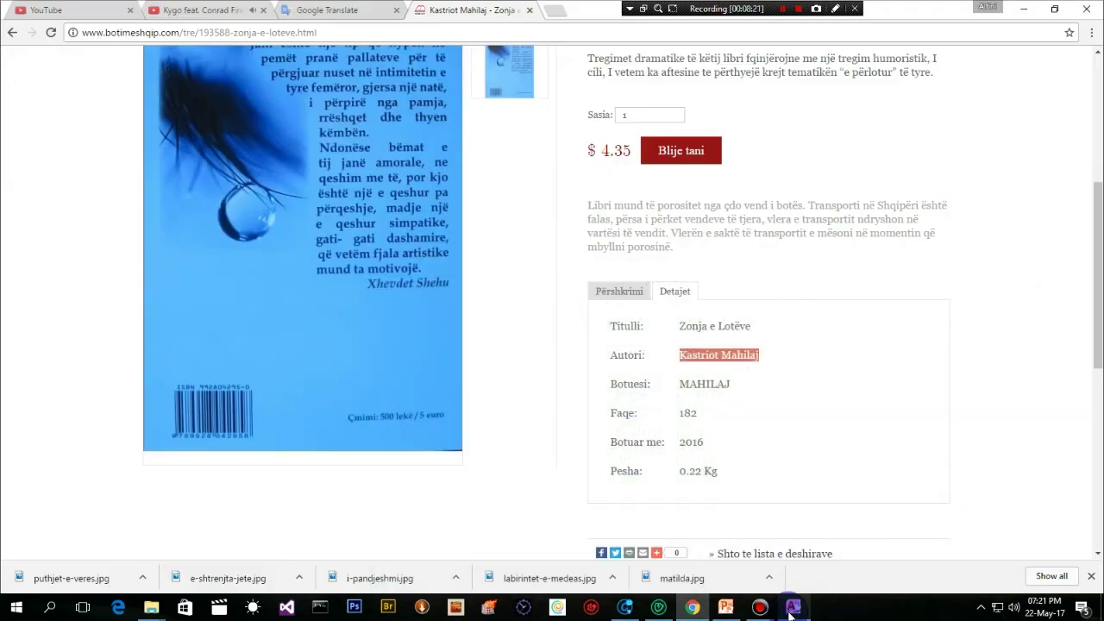
click(790, 609)
text(4.35)
Step: Copy the full description text from the book's web page into the PERSHKRIMI field of the new LIBRAT record
click(794, 377)
click(791, 608)
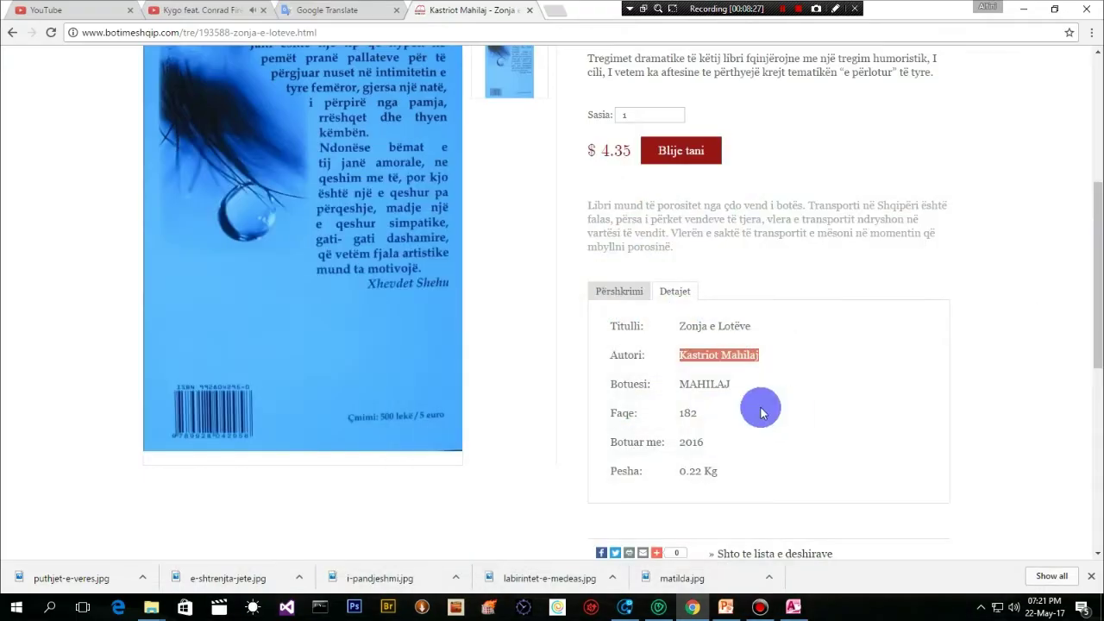
click(614, 291)
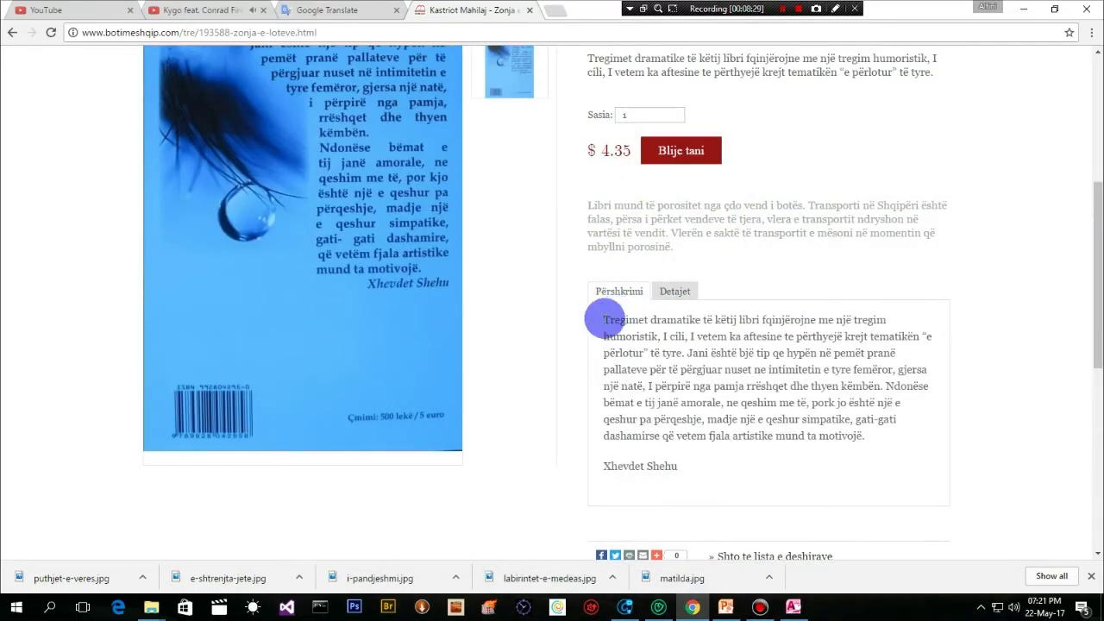
drag(604, 318, 841, 565)
mouse_move(801, 609)
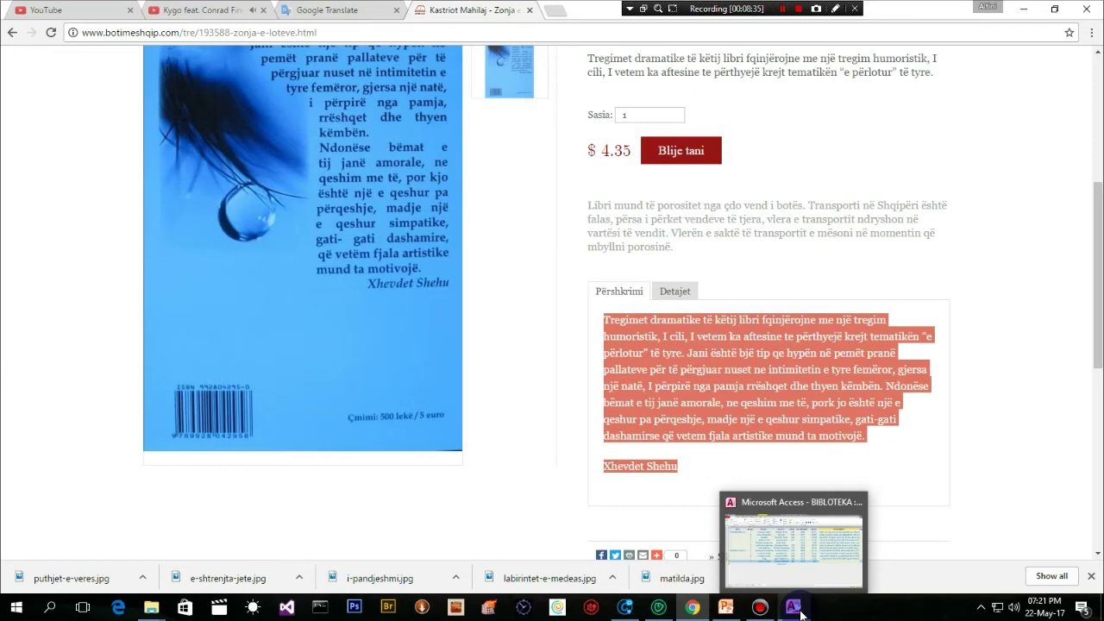
click(801, 608)
click(798, 389)
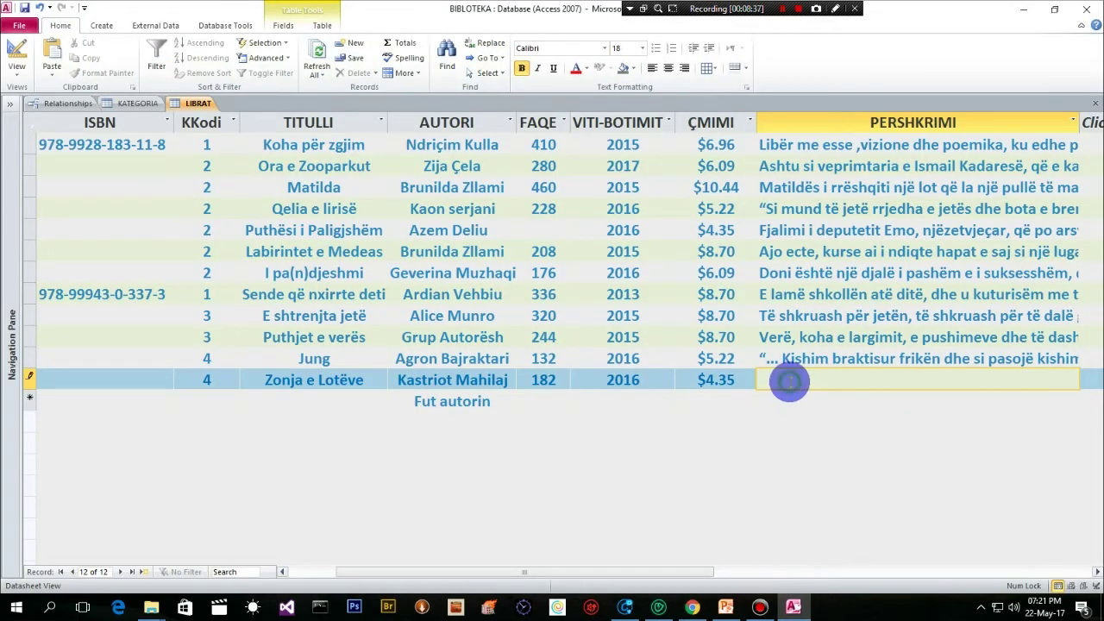
text(Xhevdet Shehu)
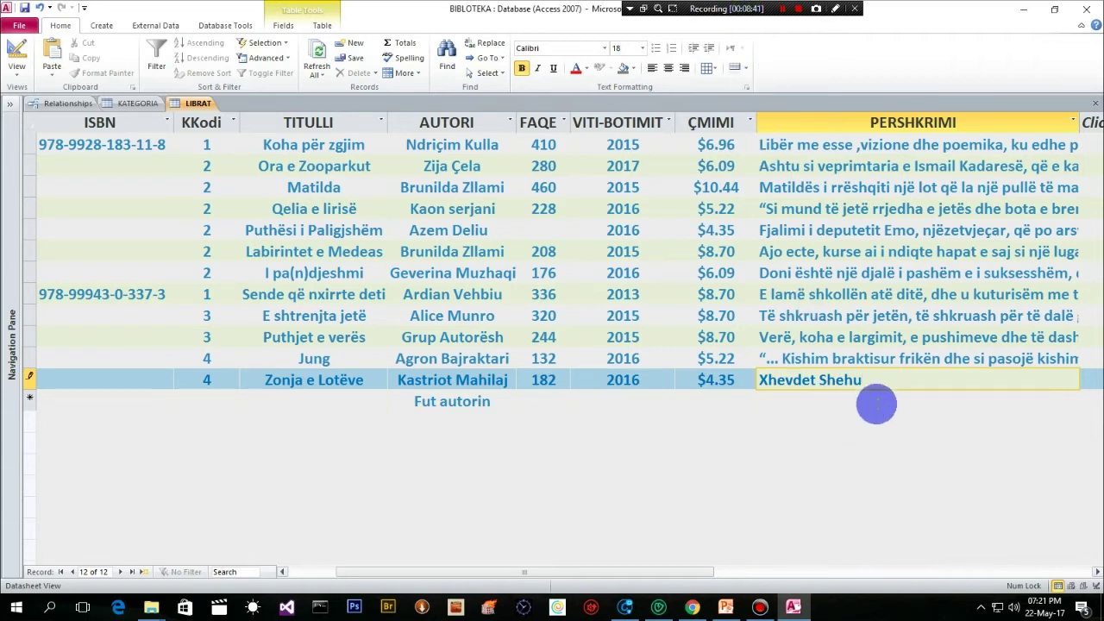
click(809, 358)
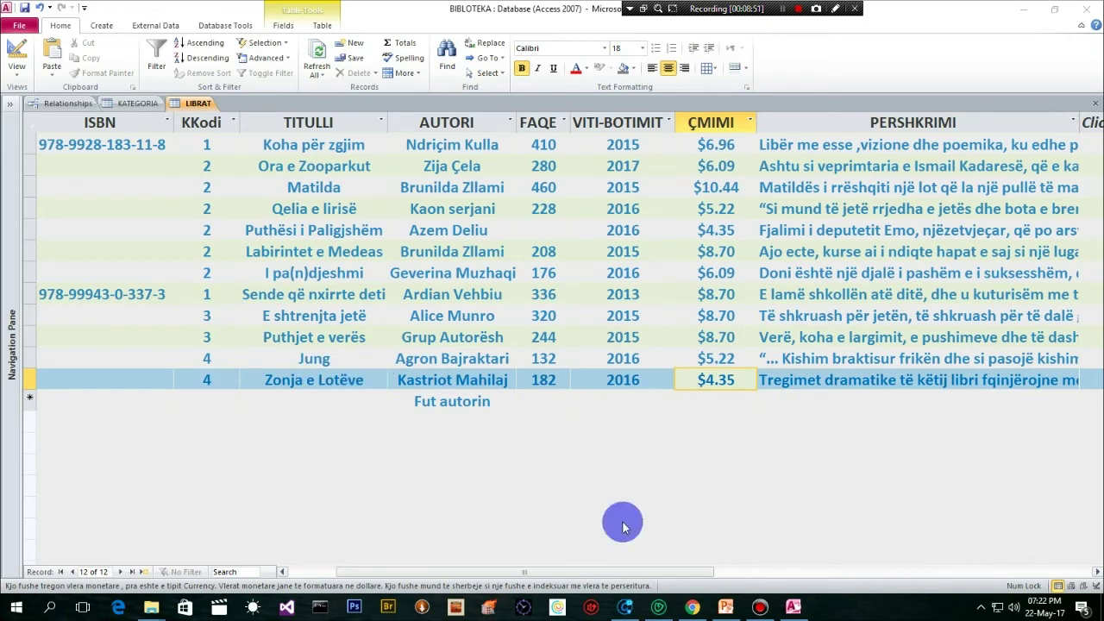
Step: Save the book's displayed back cover from the web page as zonja-e-loteve in JPG format, and display the front cover
mouse_move(693, 607)
click(664, 530)
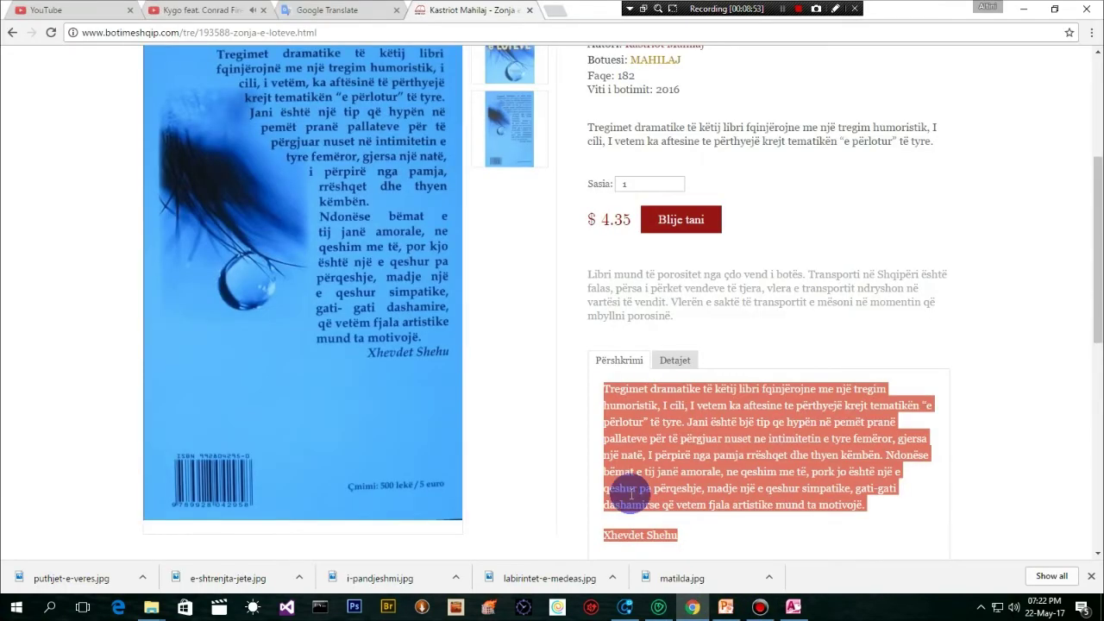
scroll(283, 249, up, 1)
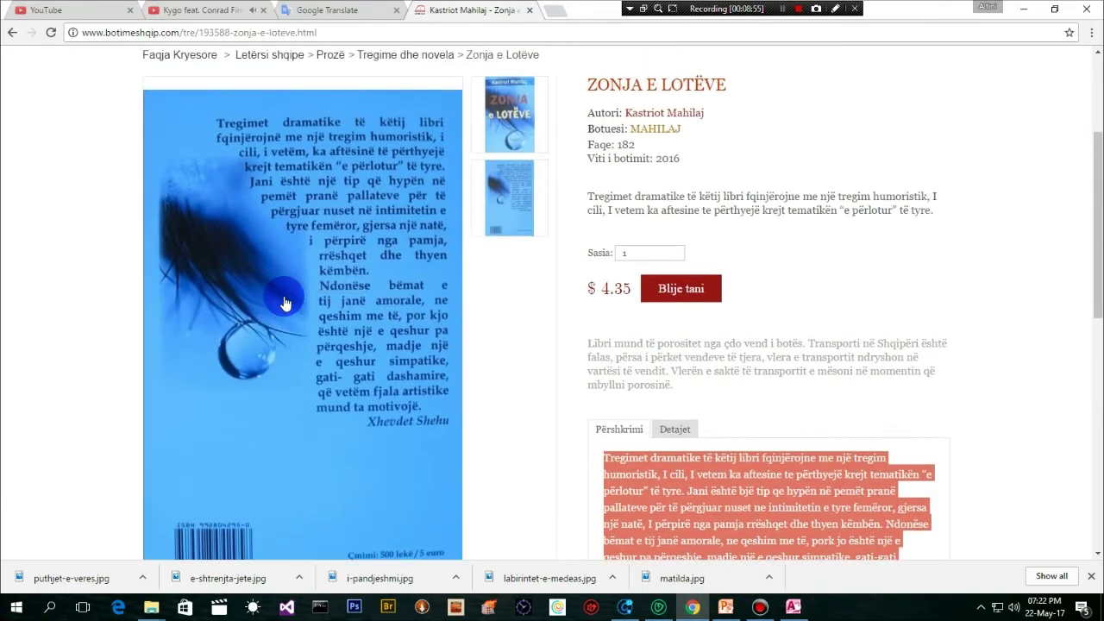
right_click(277, 251)
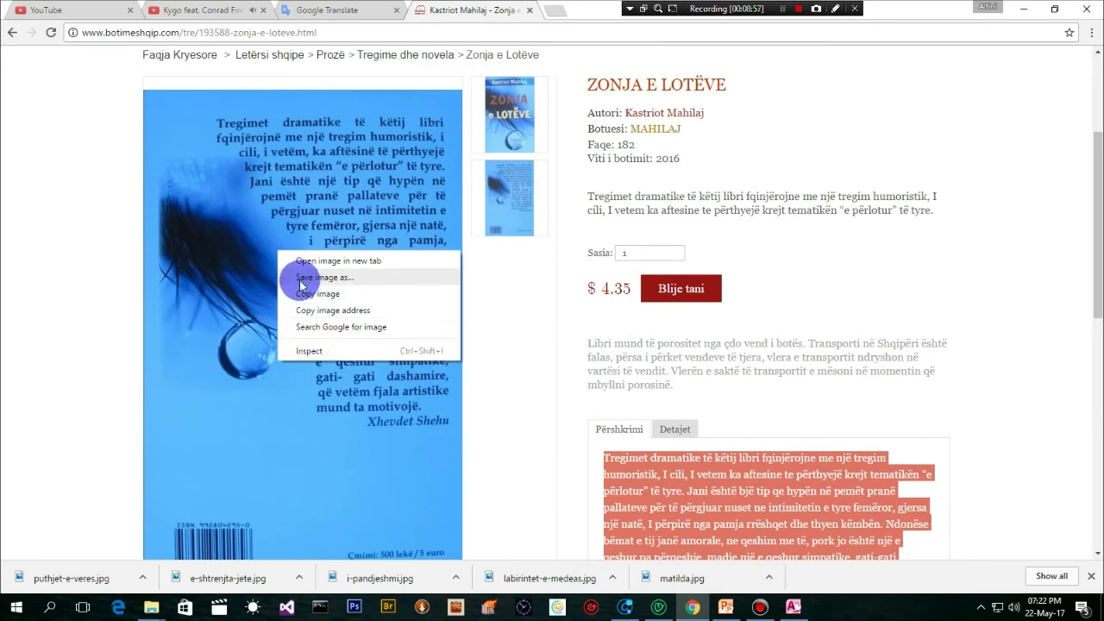
click(301, 277)
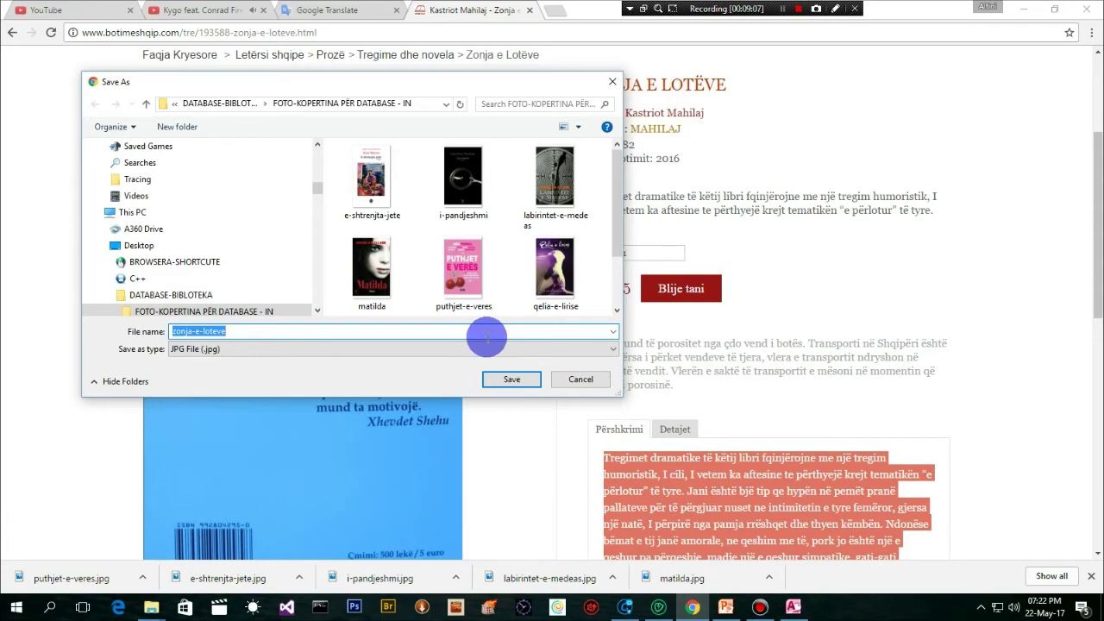
click(508, 381)
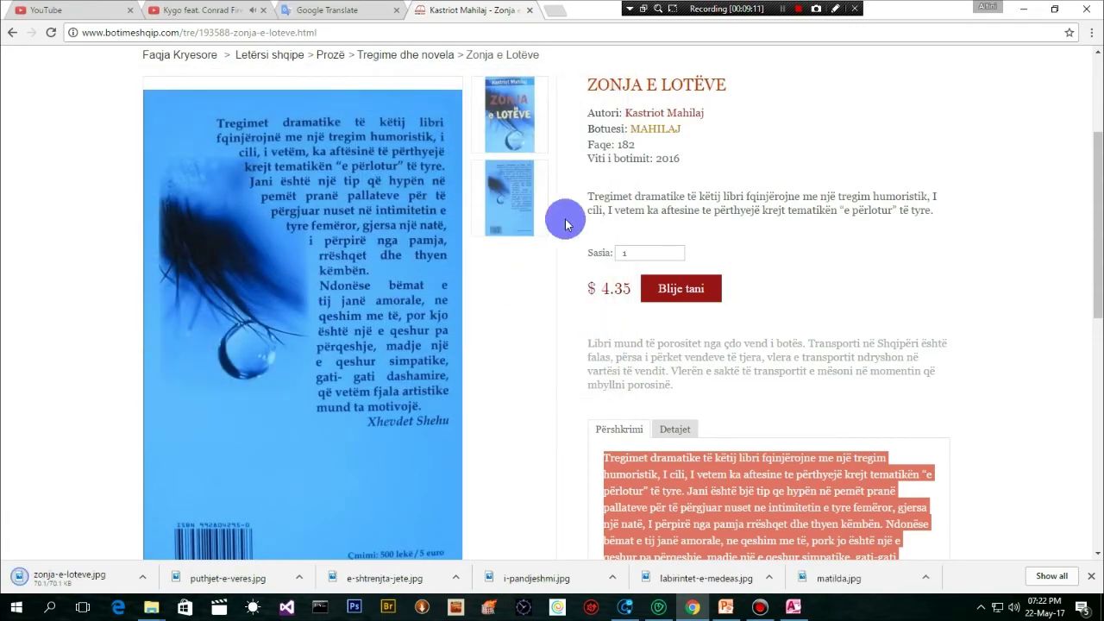
click(493, 112)
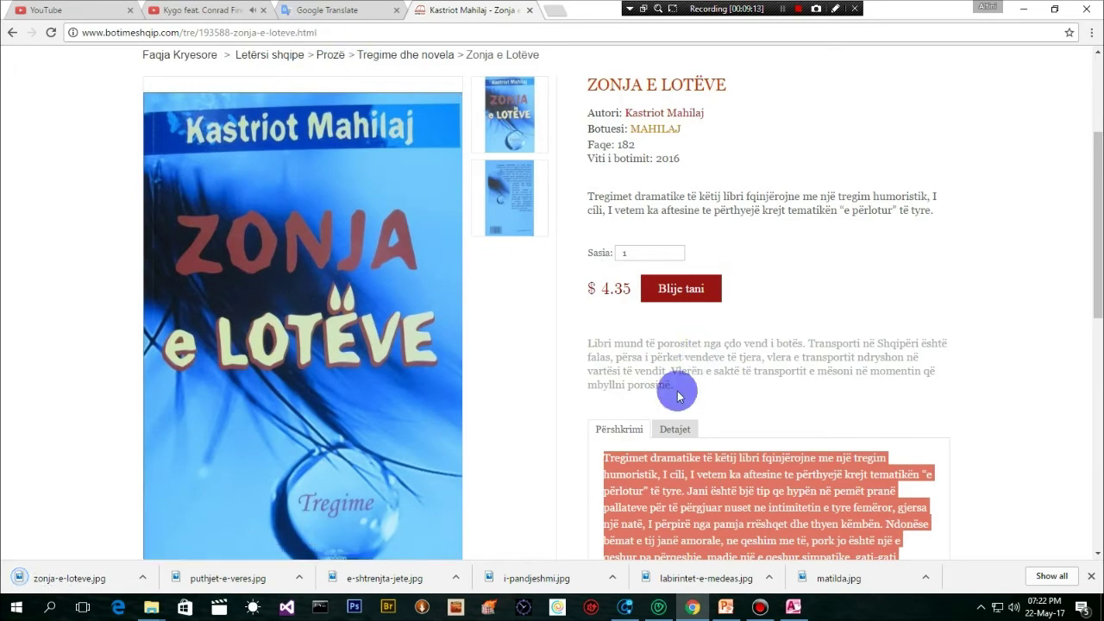
scroll(657, 405, down, 1)
scroll(652, 418, up, 2)
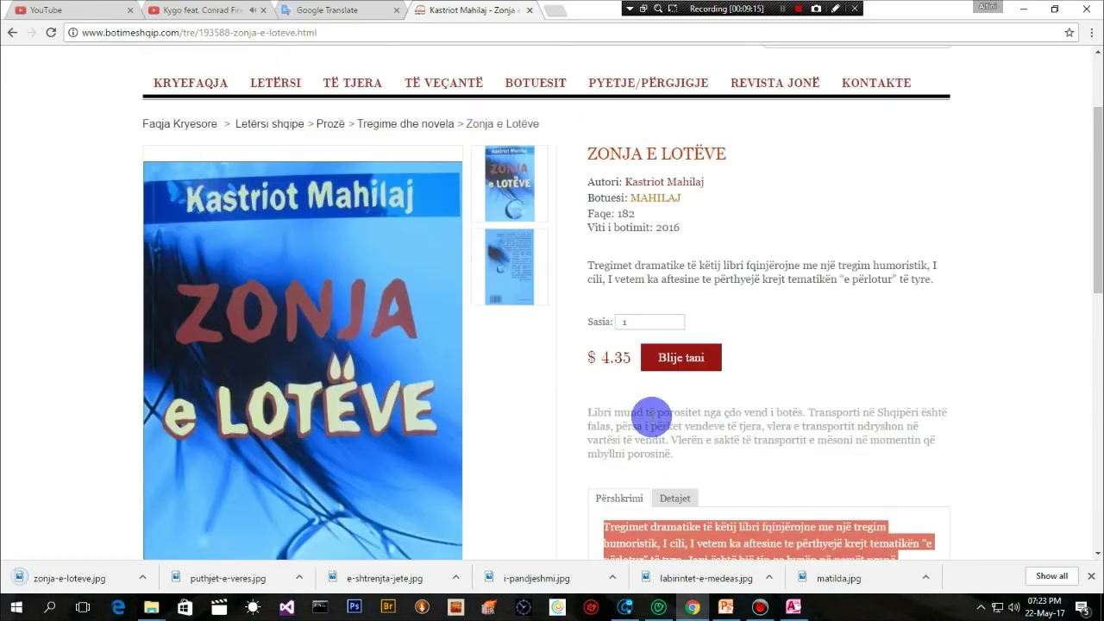
Step: Return to Access and compare the KKodi values of the LIBRAT books with the category codes in the KATEGORIA table
click(793, 607)
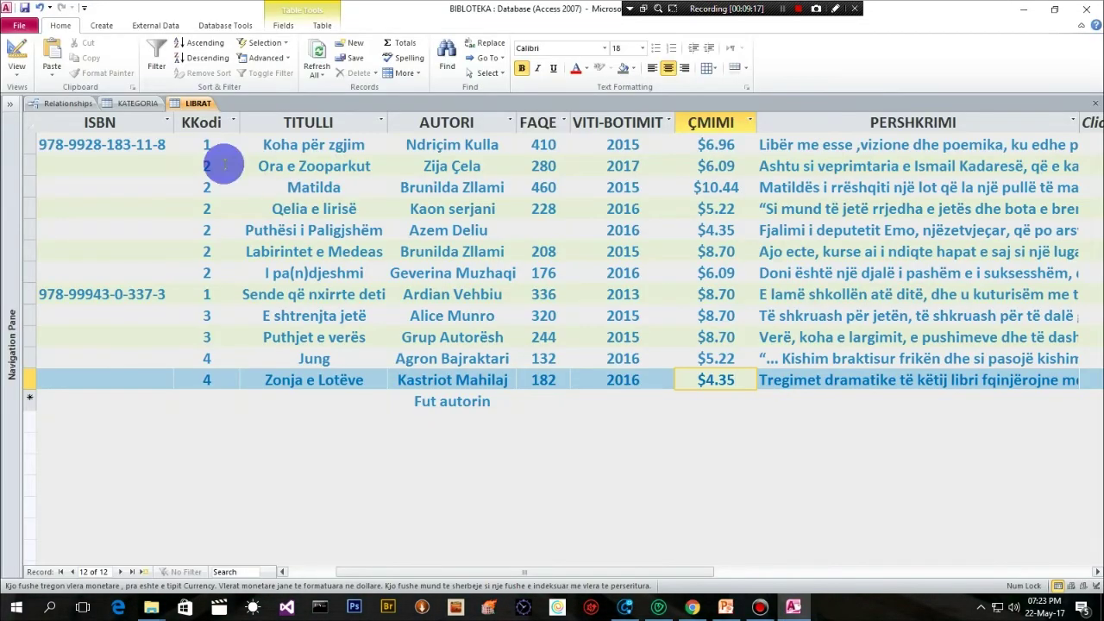
click(137, 104)
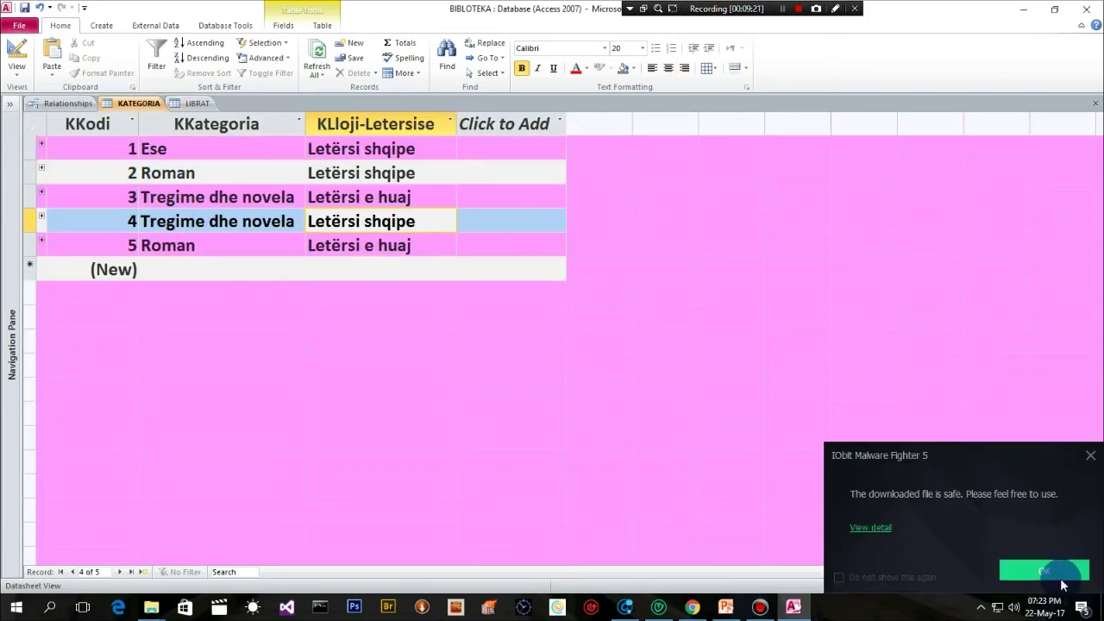
click(1033, 571)
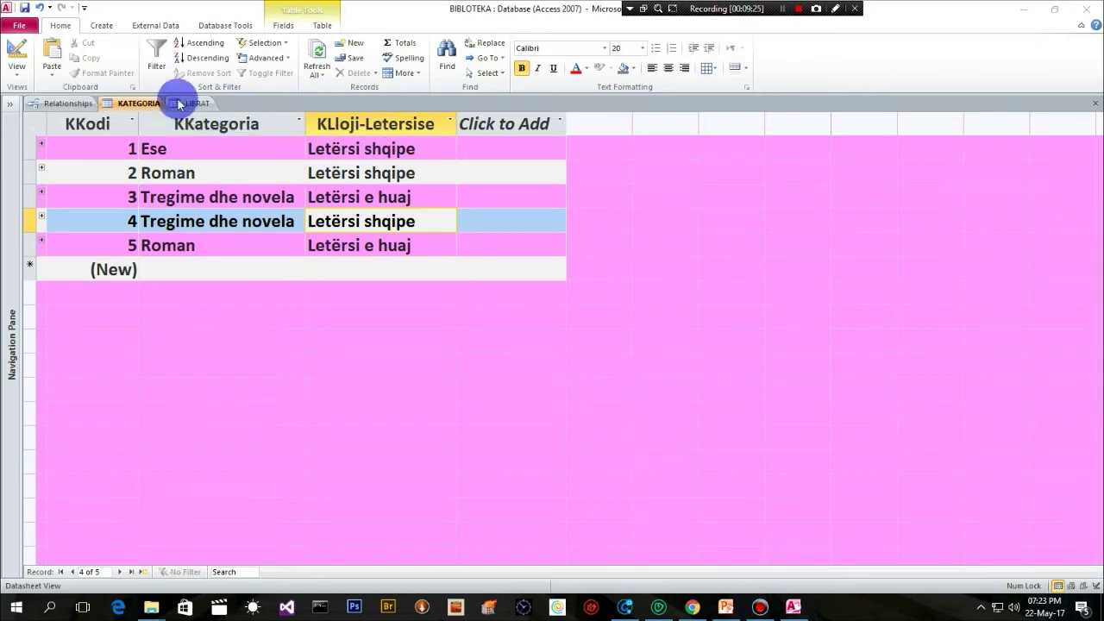
click(200, 104)
click(138, 103)
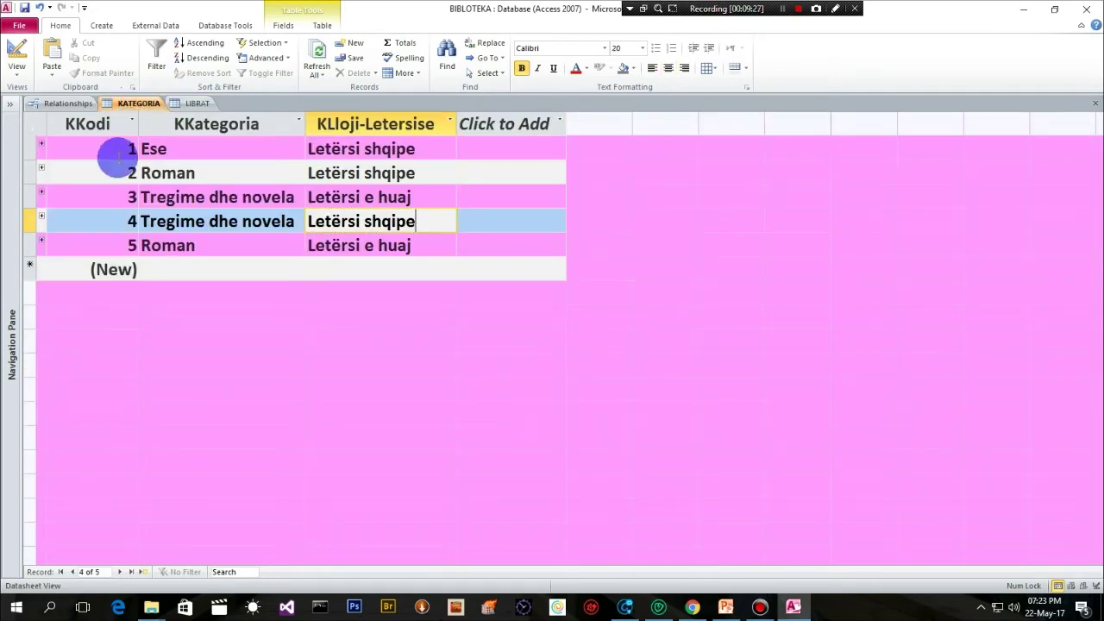
click(191, 104)
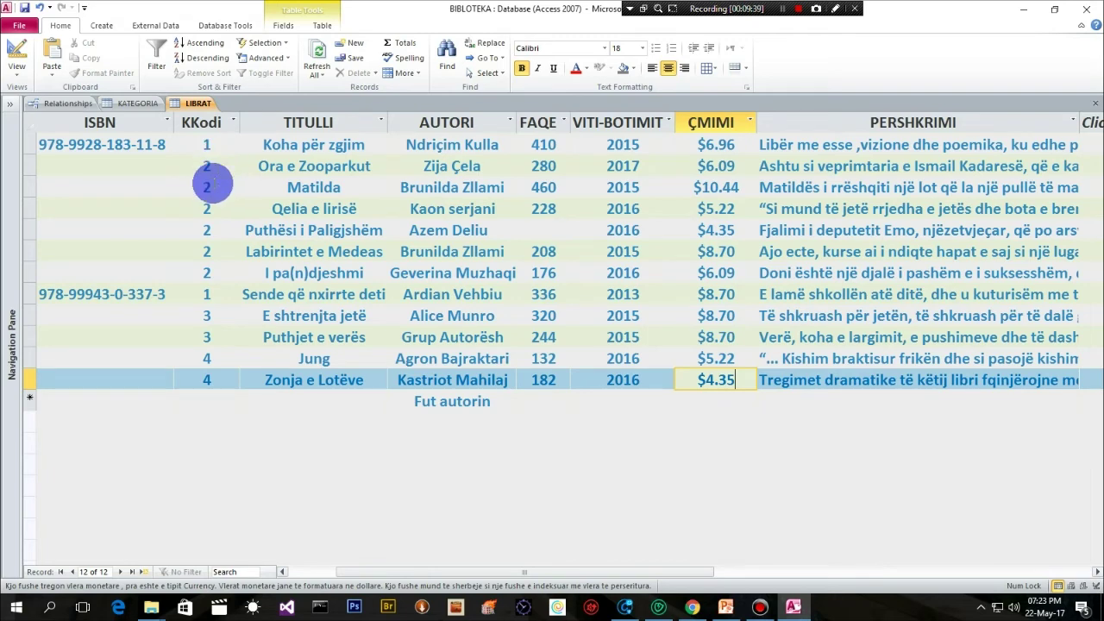
click(140, 104)
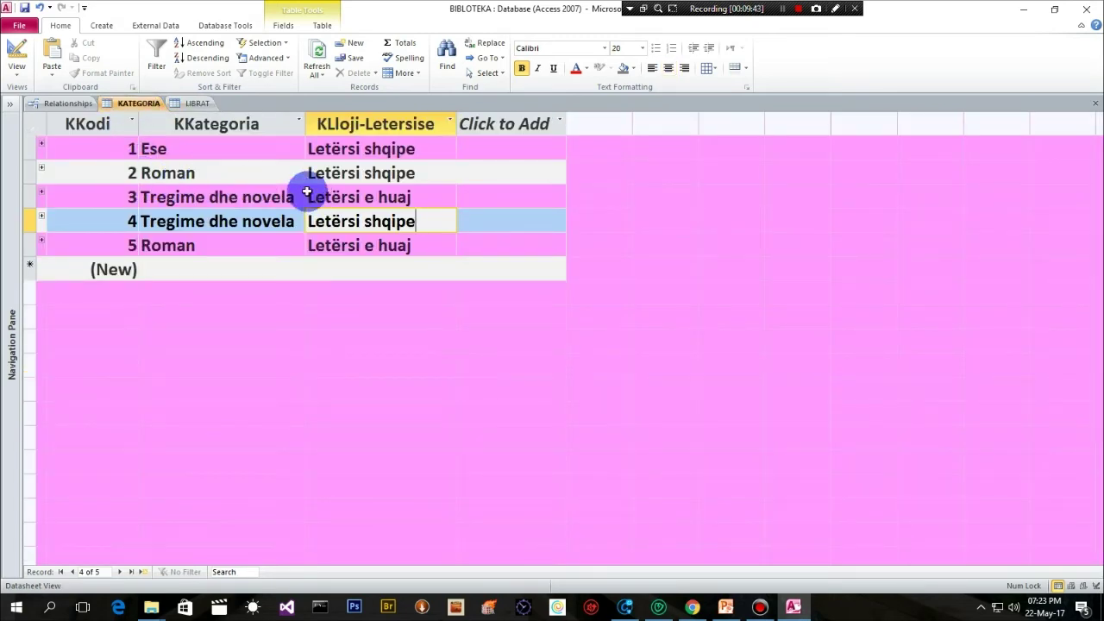
click(191, 104)
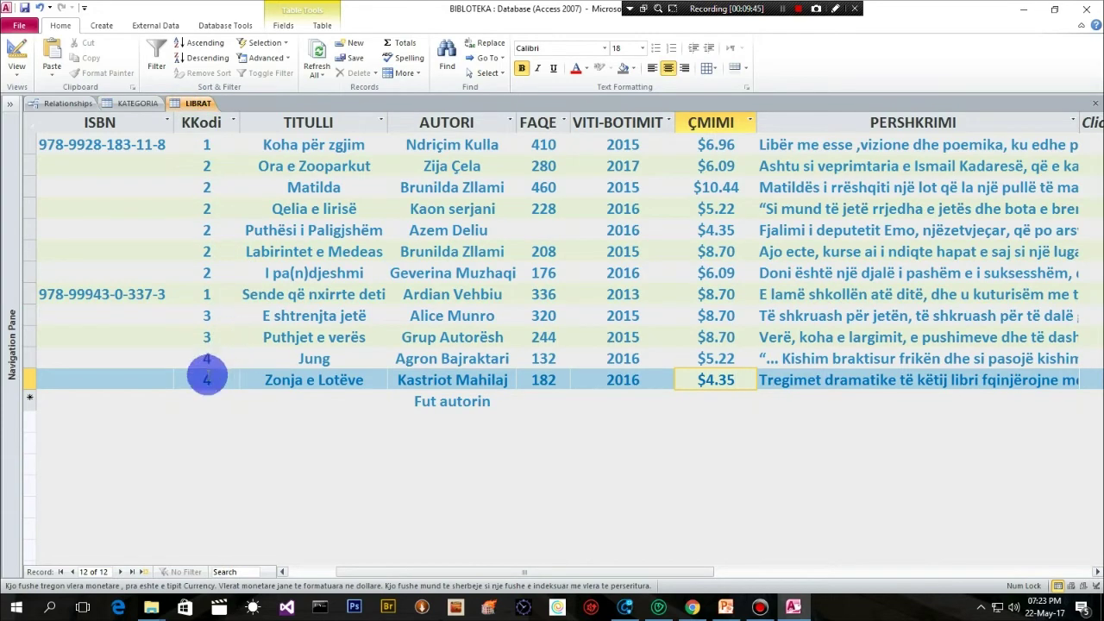
click(136, 104)
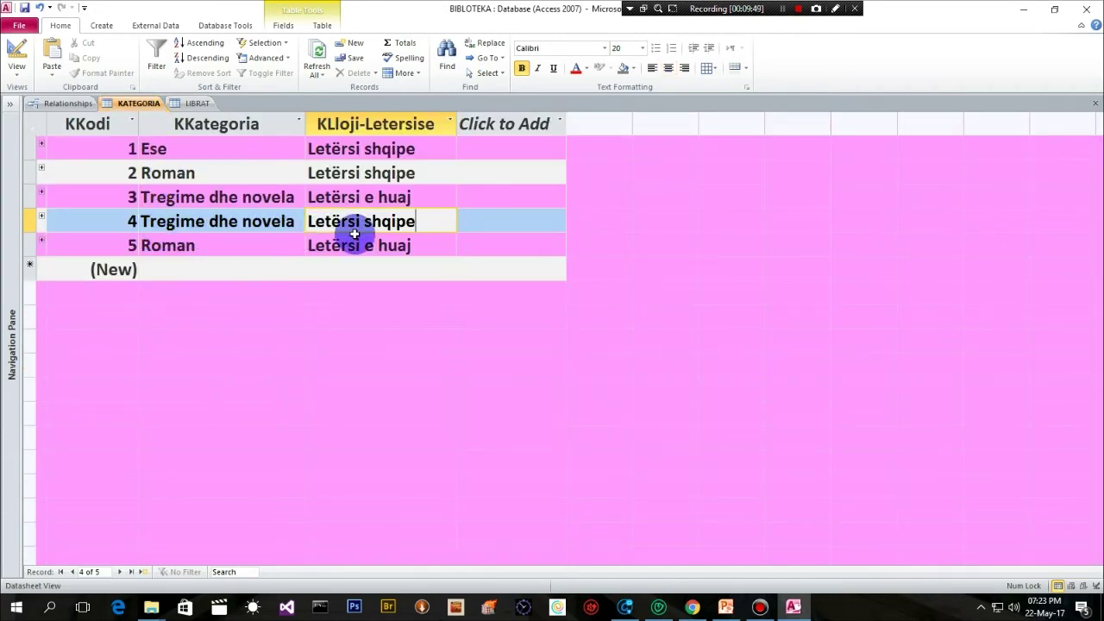
Step: Show the list of database objects and center the values of the KKodi column in the KATEGORIA table
click(784, 10)
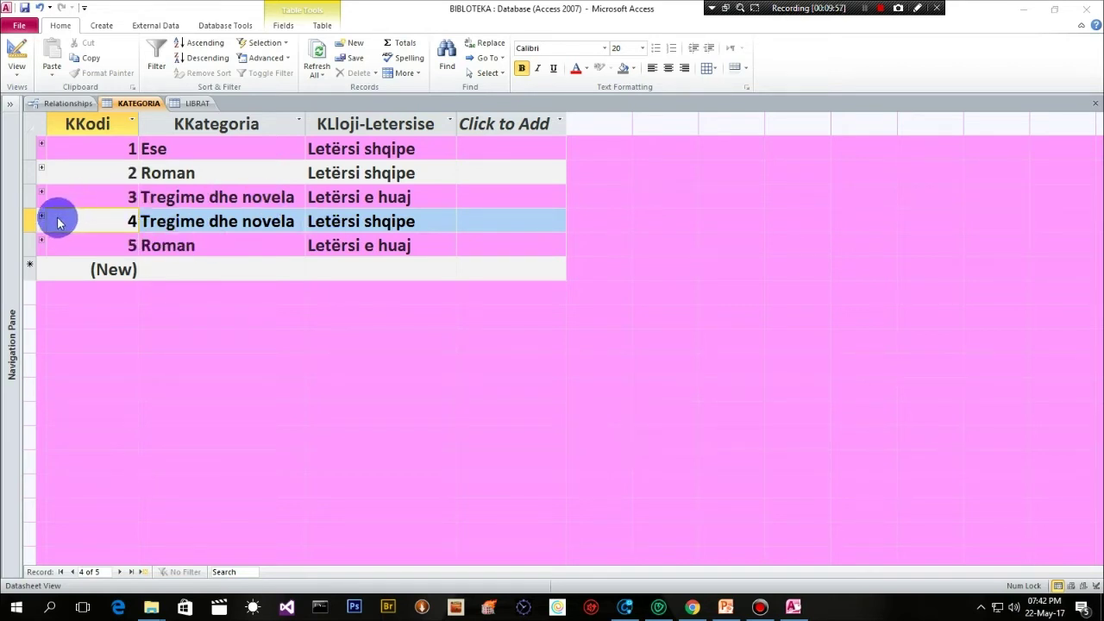
click(10, 103)
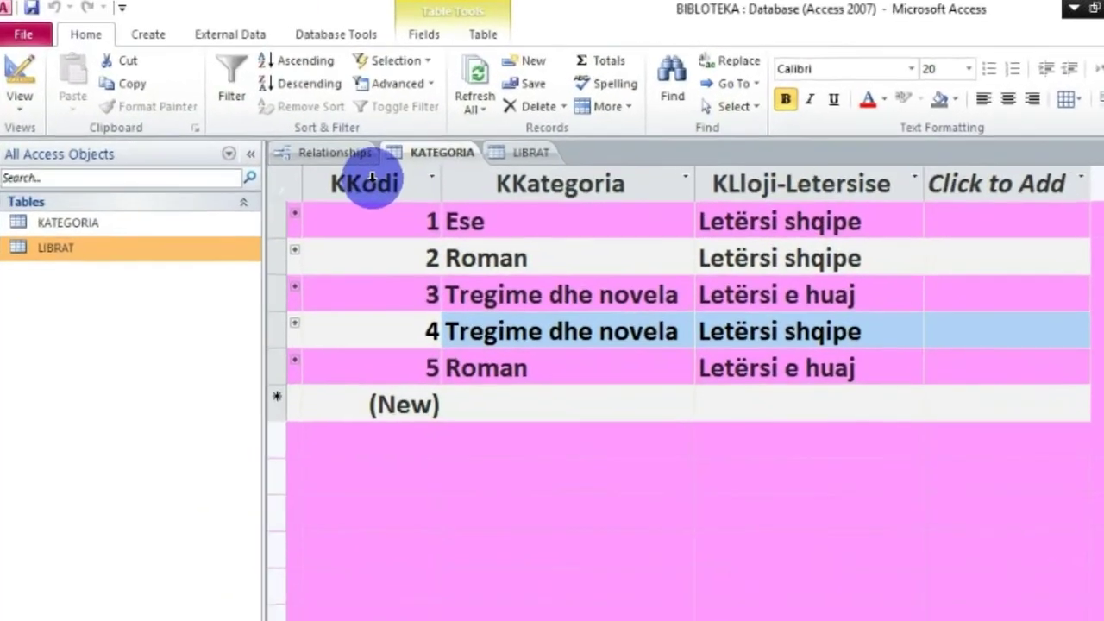
click(370, 182)
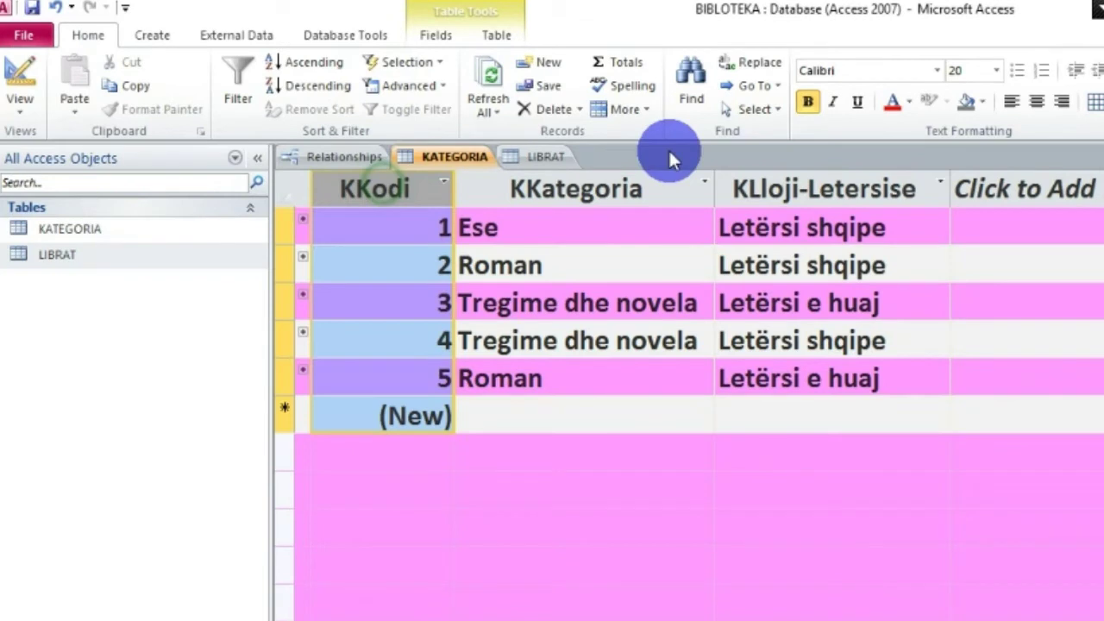
click(1036, 102)
click(304, 345)
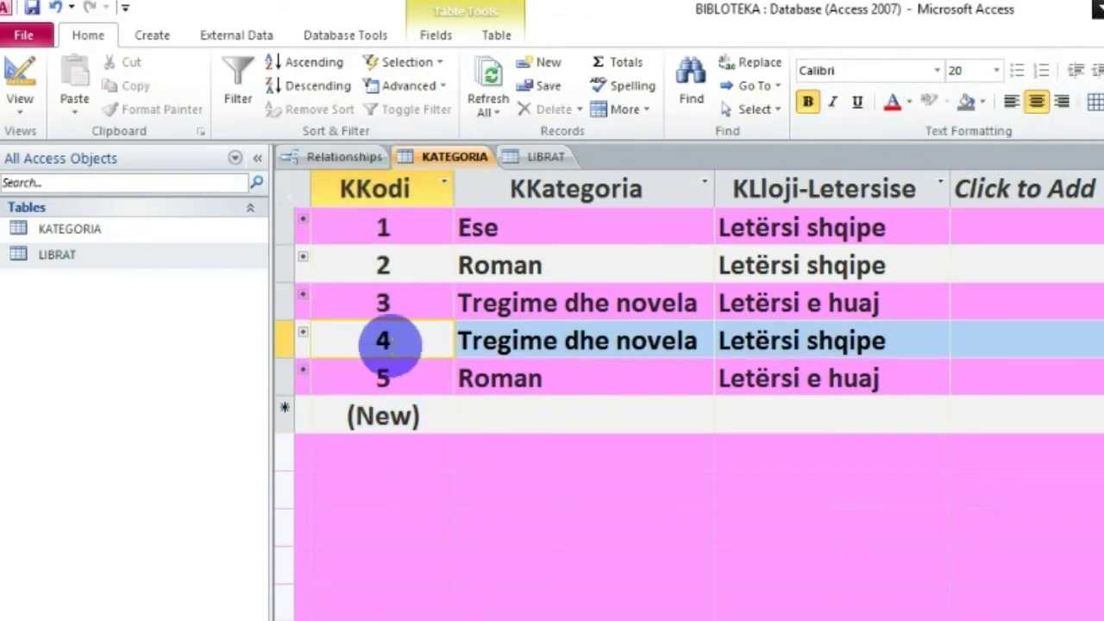
click(338, 340)
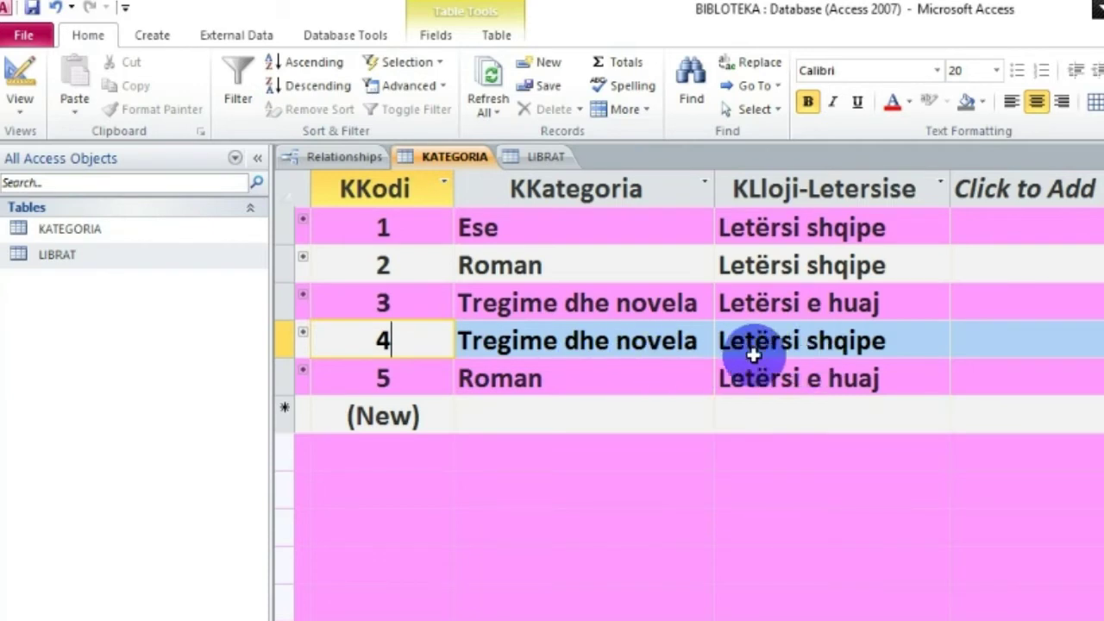
Step: Examine the LIBRAT books linked to KATEGORIA records 4 and 2, and collapse both lists again
click(303, 333)
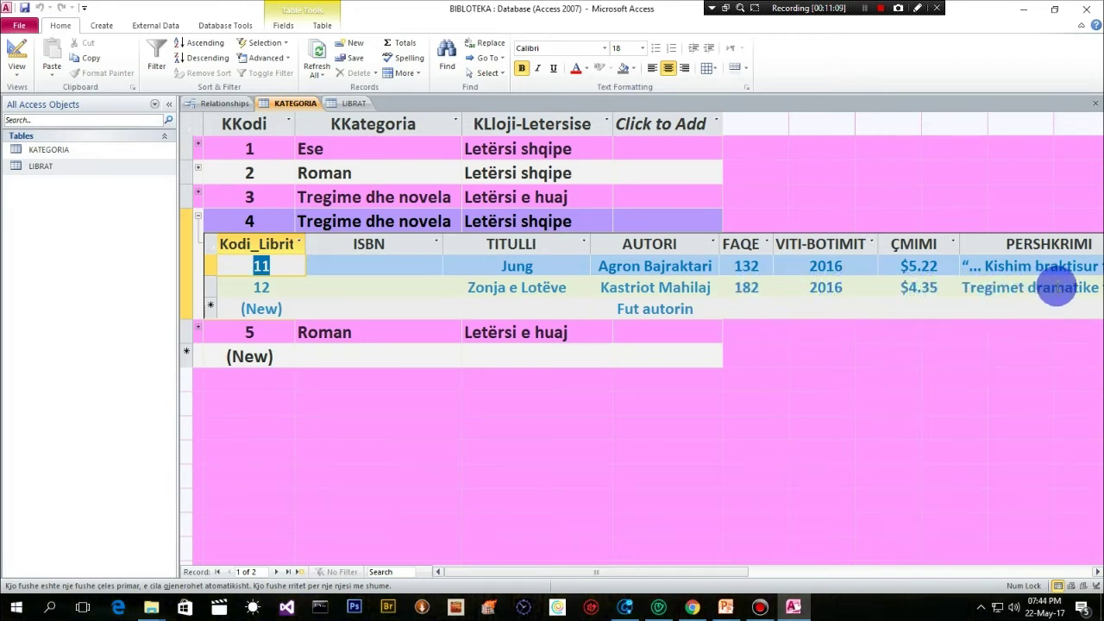
click(199, 169)
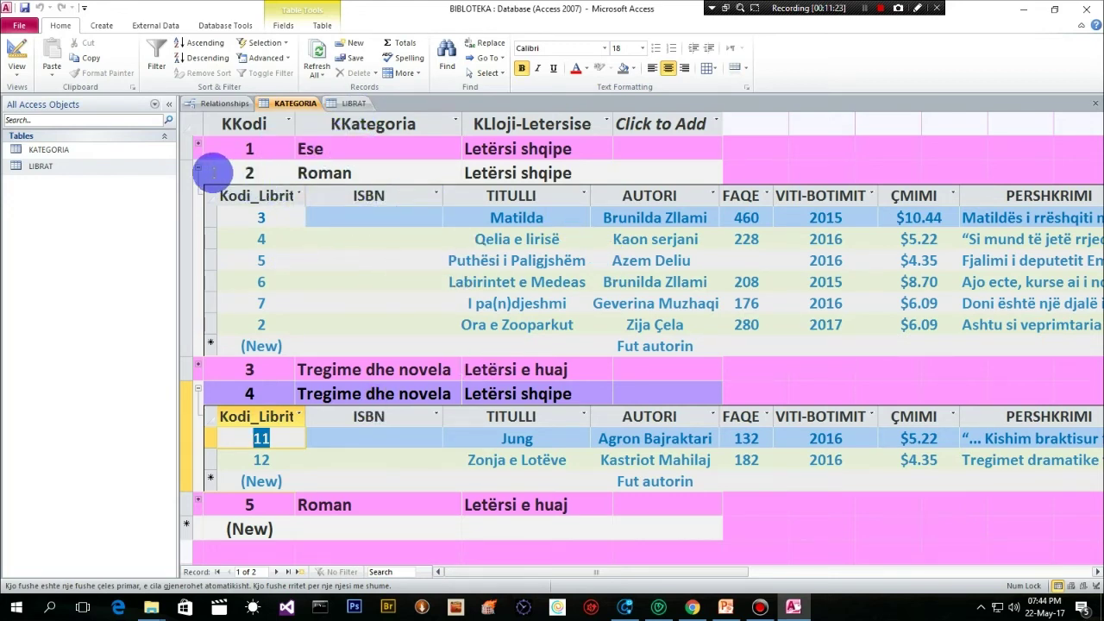
click(199, 171)
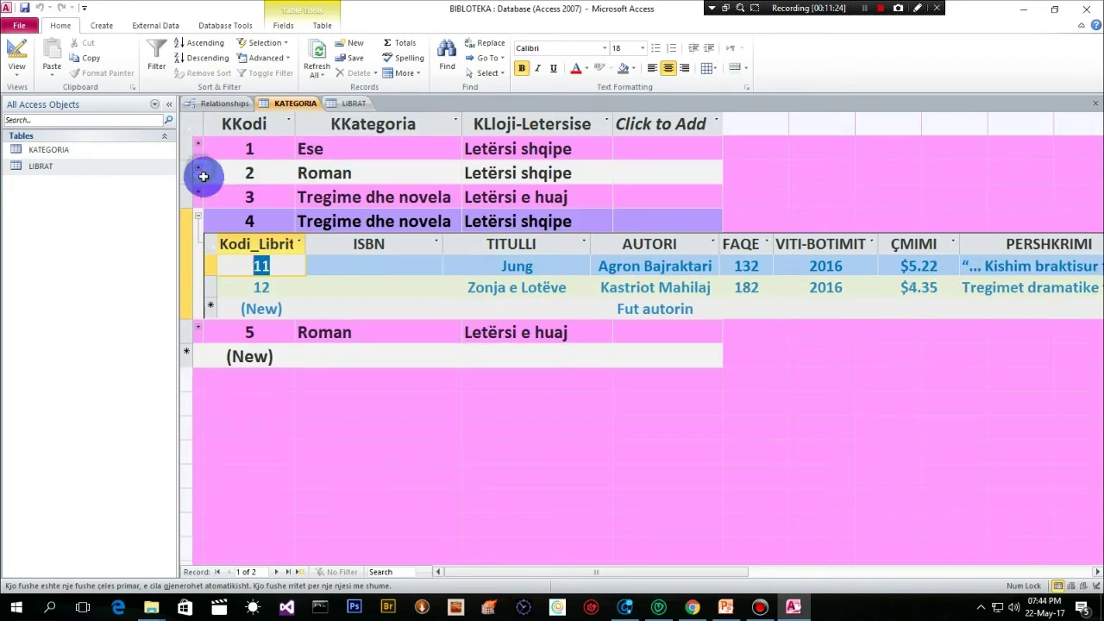
click(200, 219)
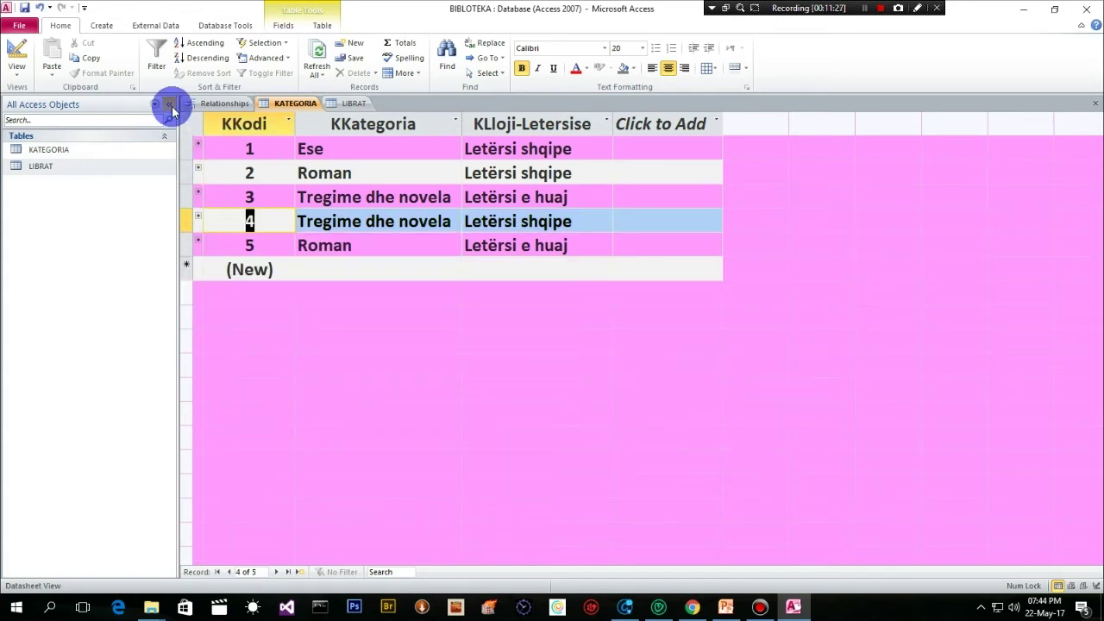
Step: Hide the list of database objects and review the LIBRAT and KATEGORIA tables and the relationship between them
click(170, 105)
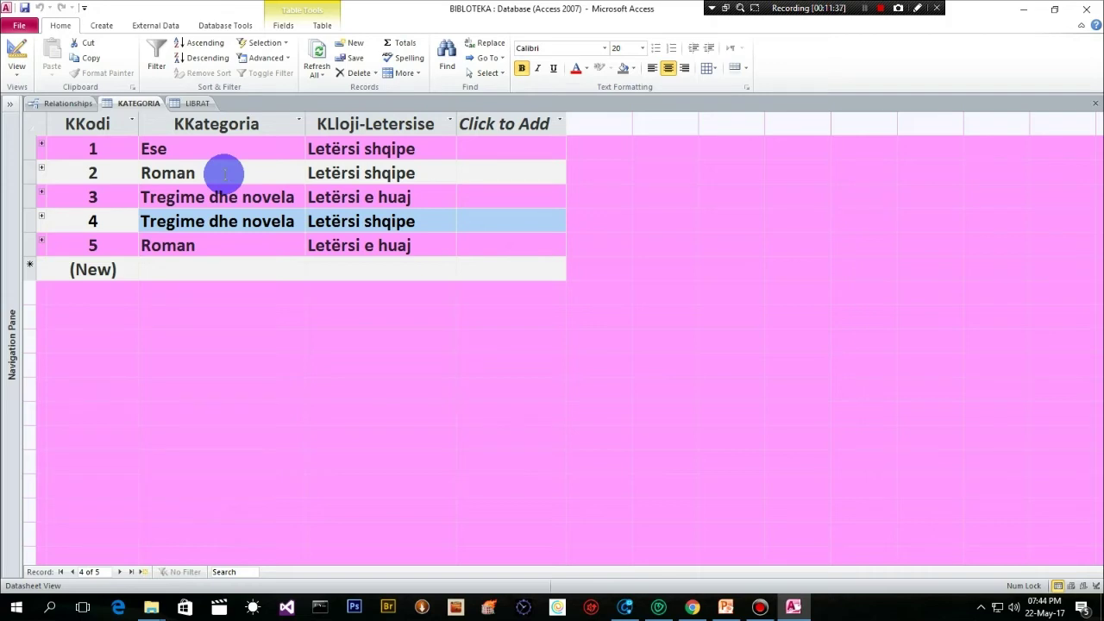
click(195, 103)
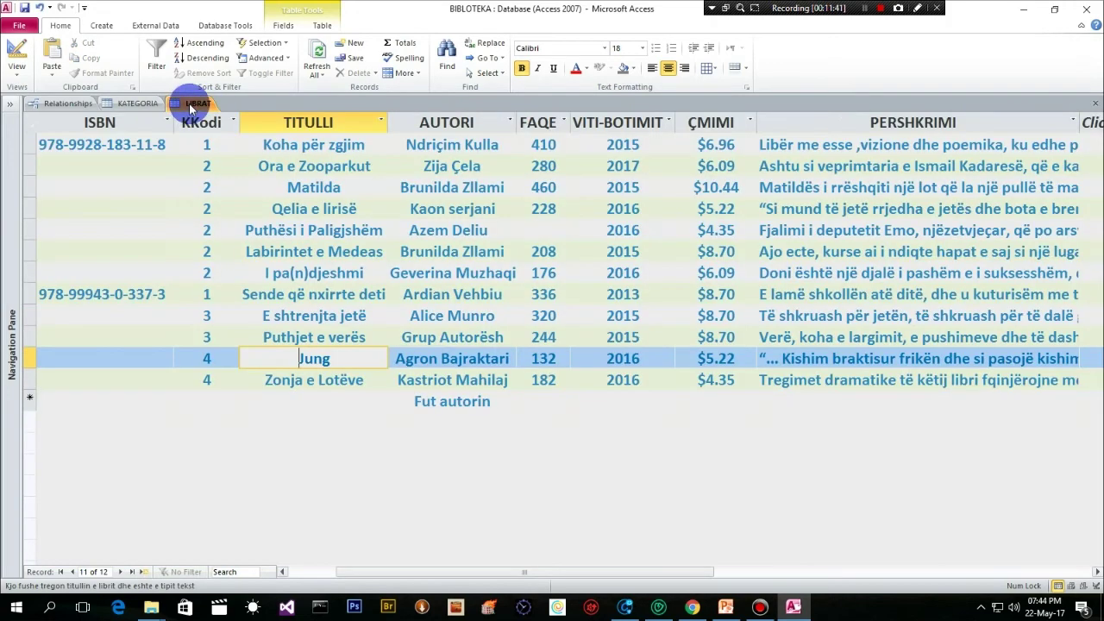
click(118, 103)
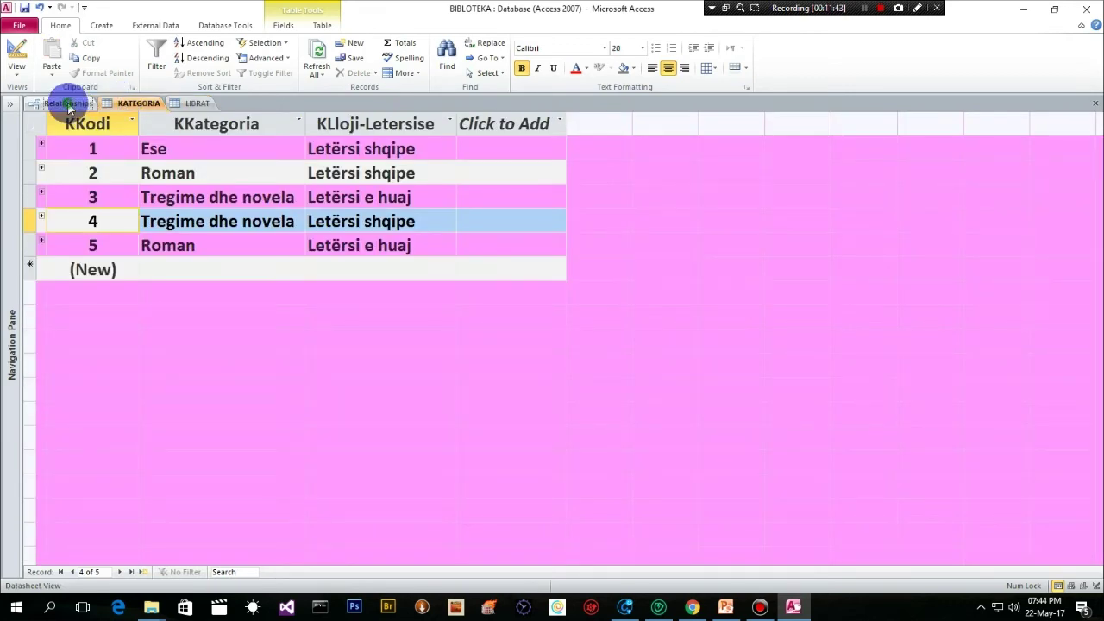
click(69, 104)
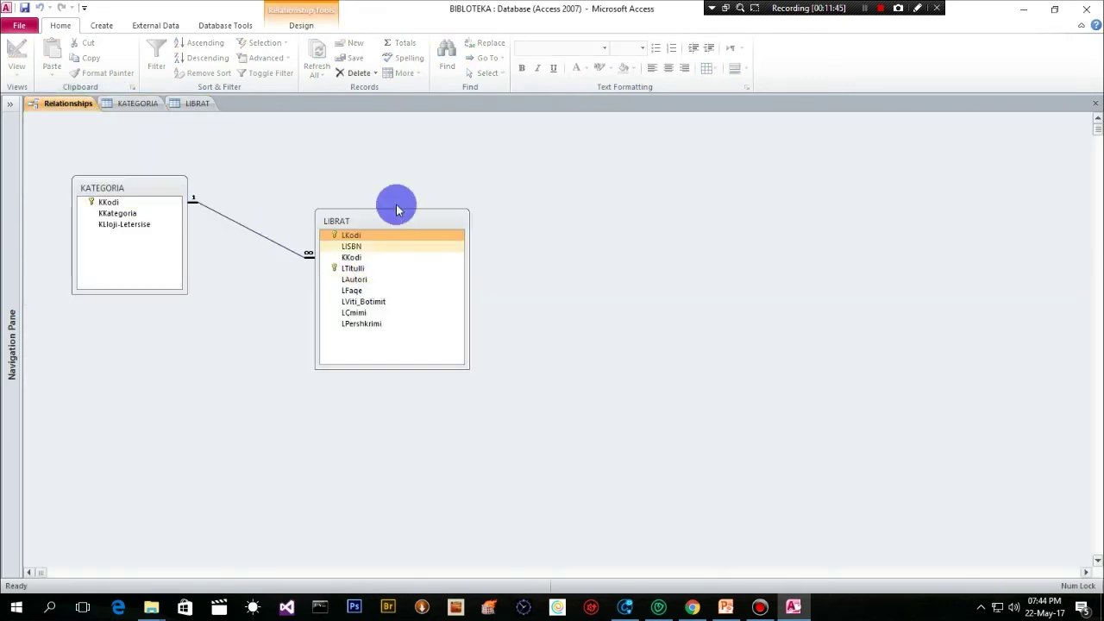
click(135, 103)
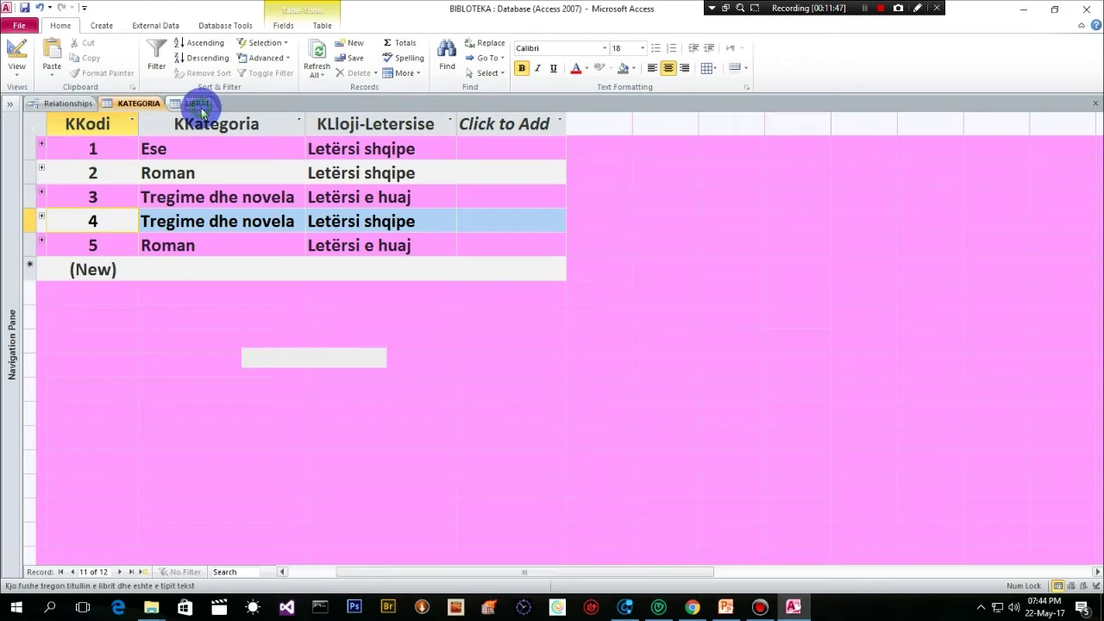
click(197, 104)
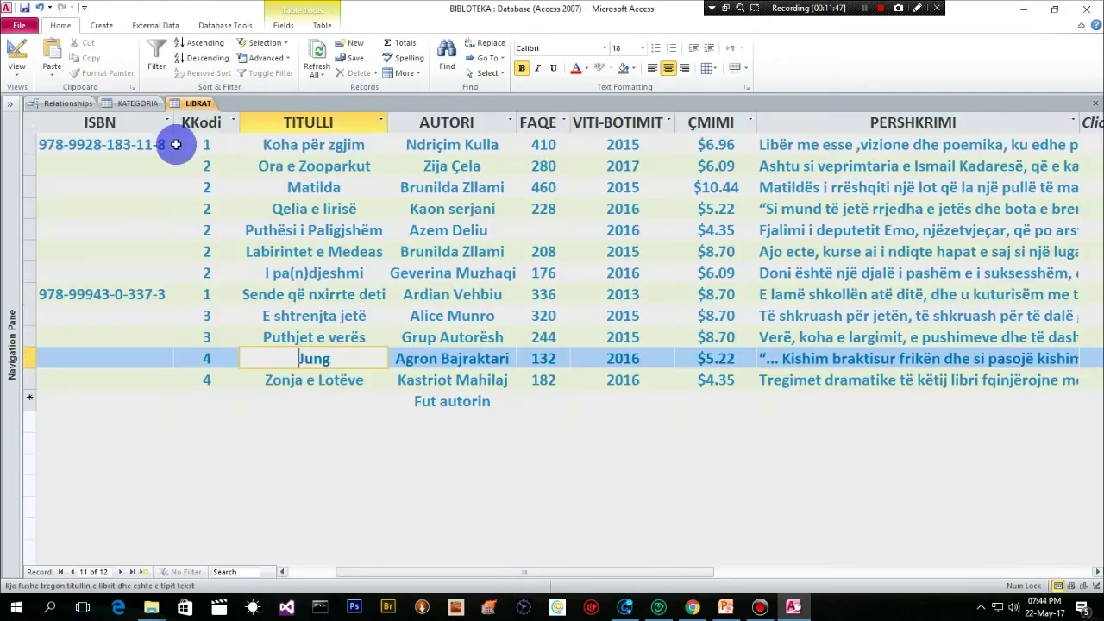
click(121, 103)
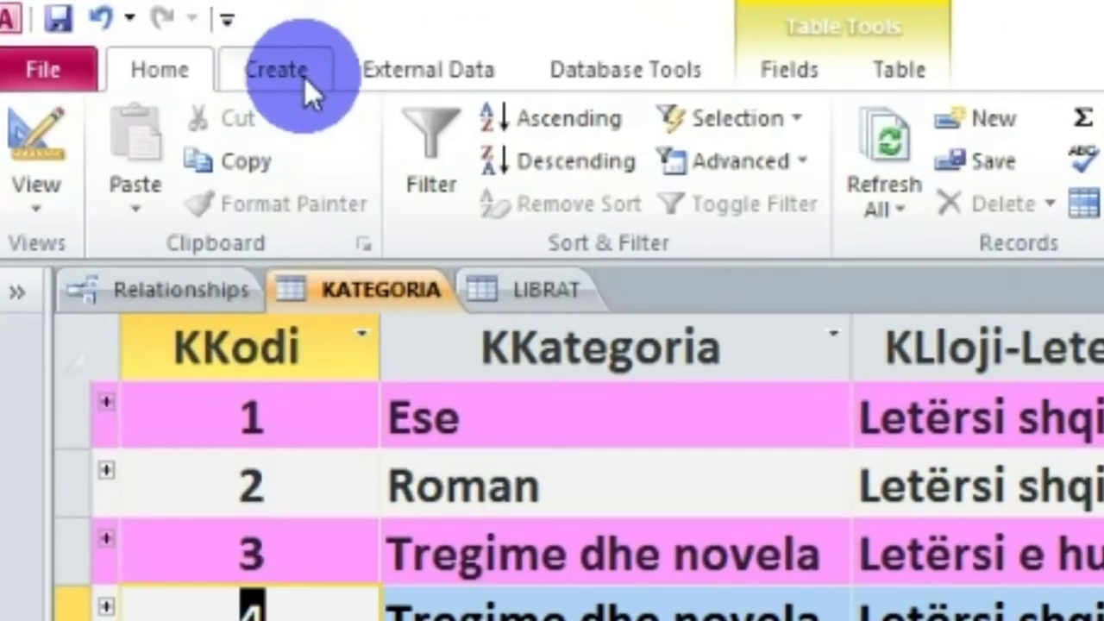
Step: Create a new table in Design view and name its first field ShKodi
click(268, 69)
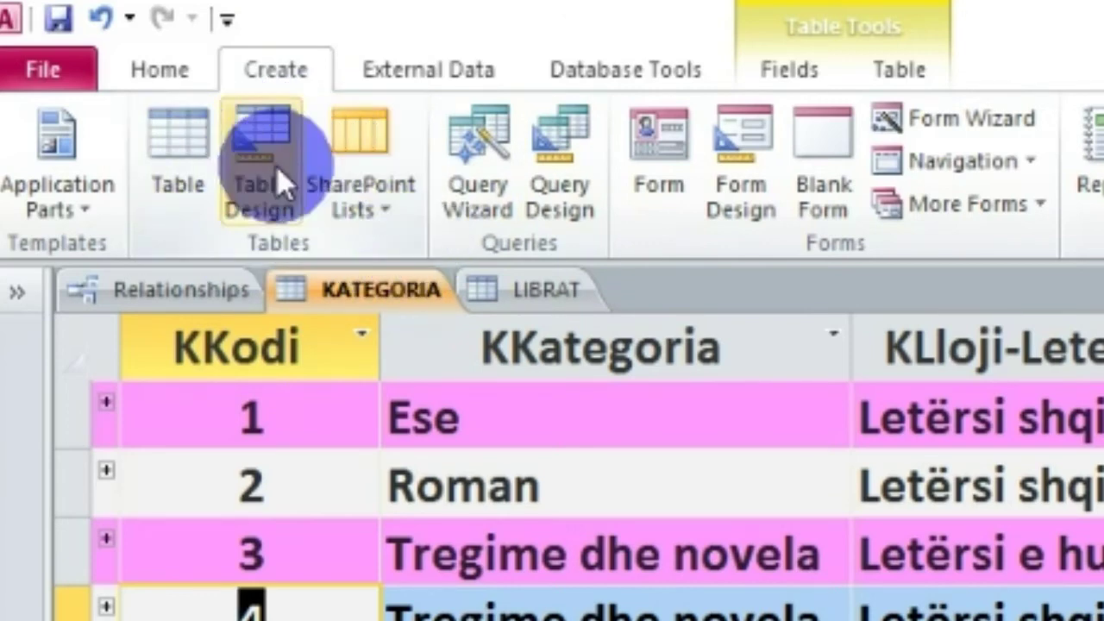
click(249, 139)
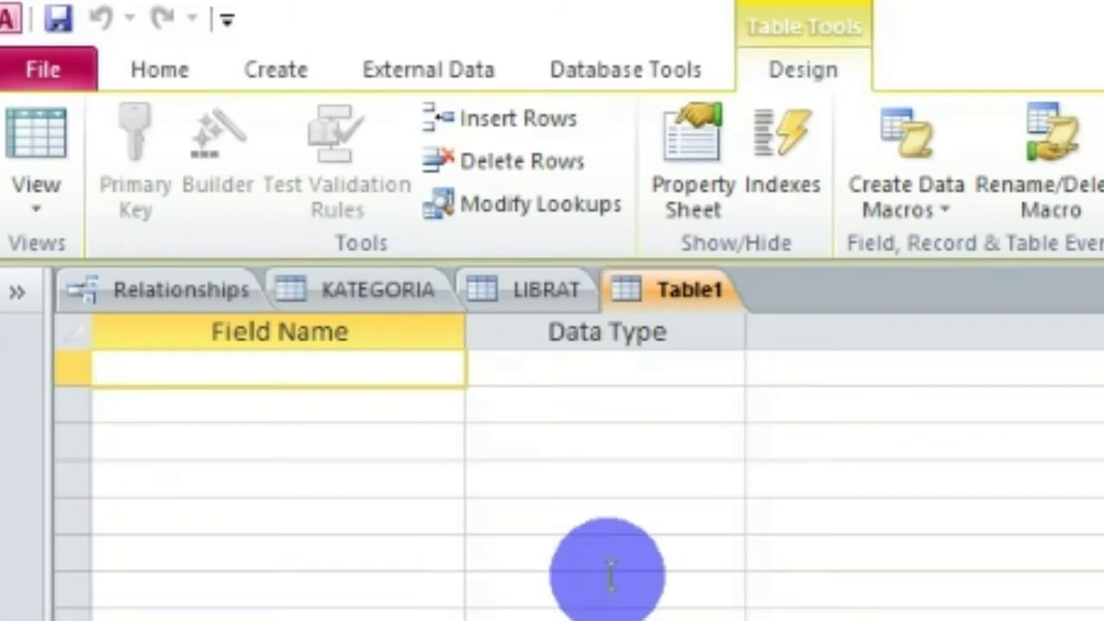
click(291, 361)
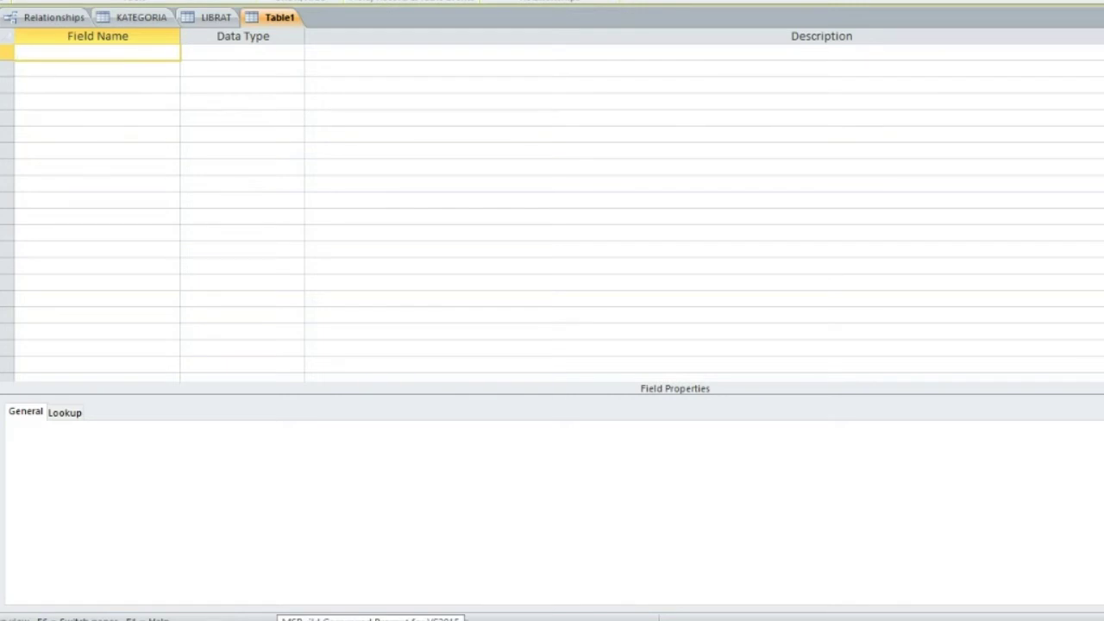
text(S)
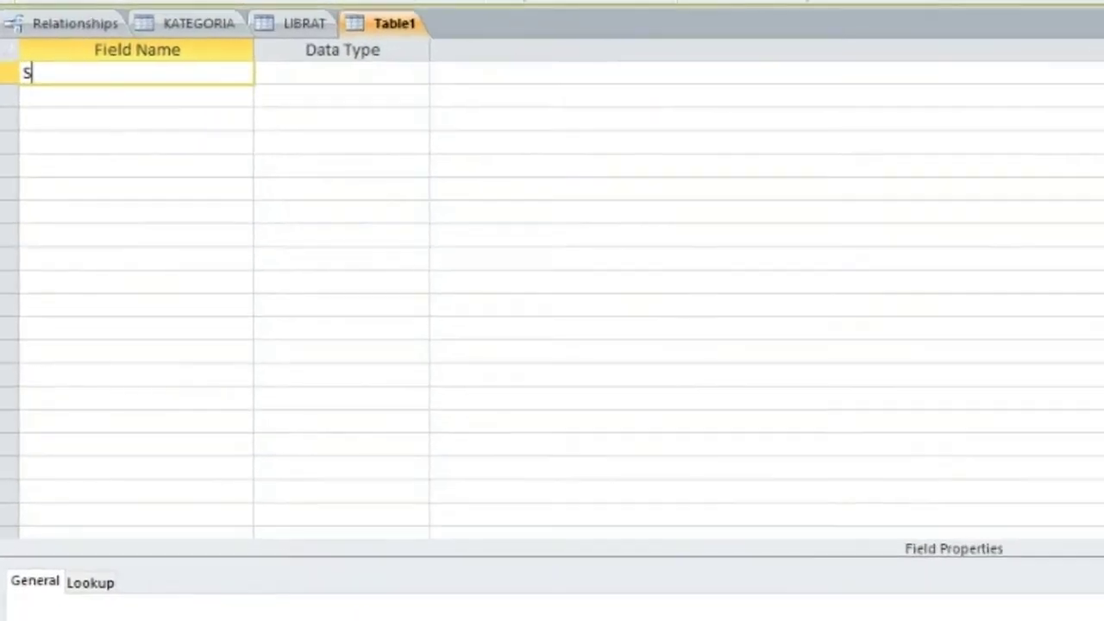
text(hKodi)
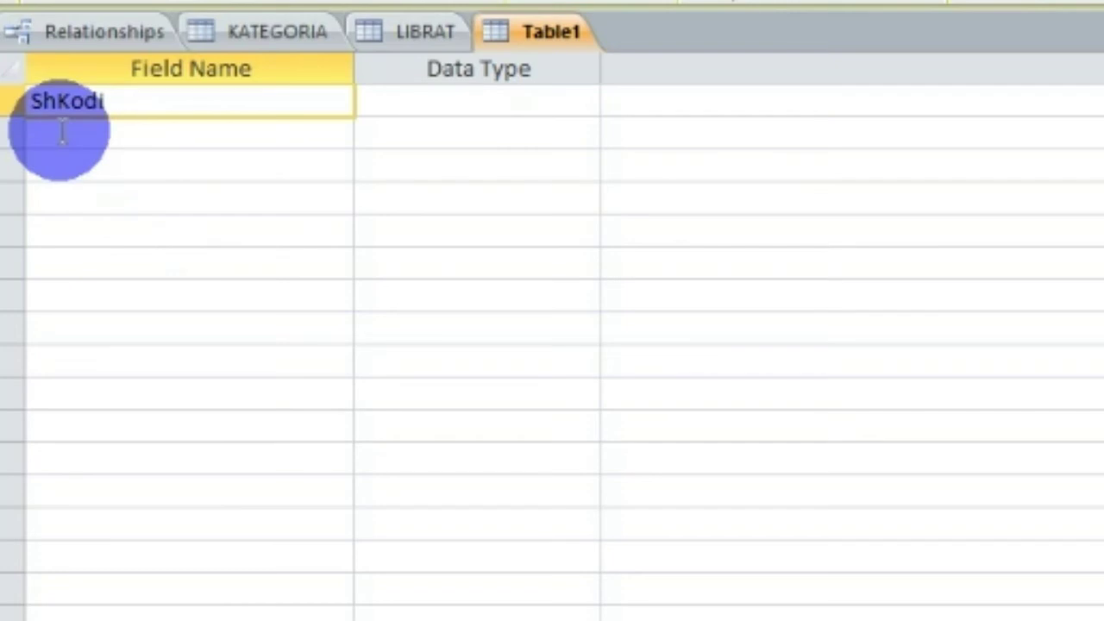
Step: Set the ShKodi field's data type to AutoNumber and make it the primary key
click(447, 100)
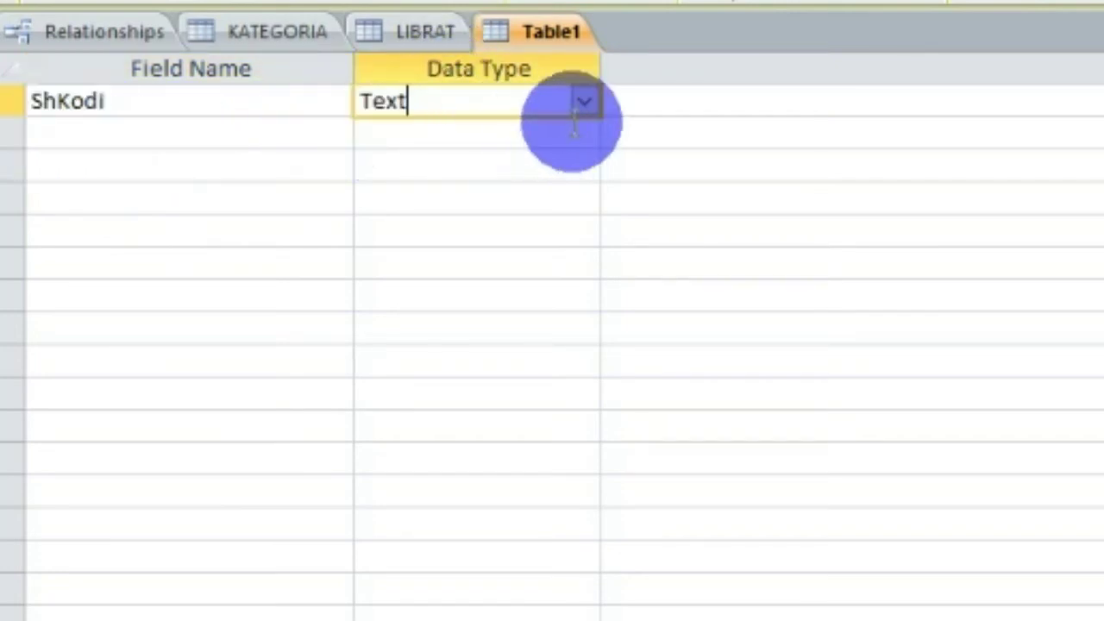
click(583, 105)
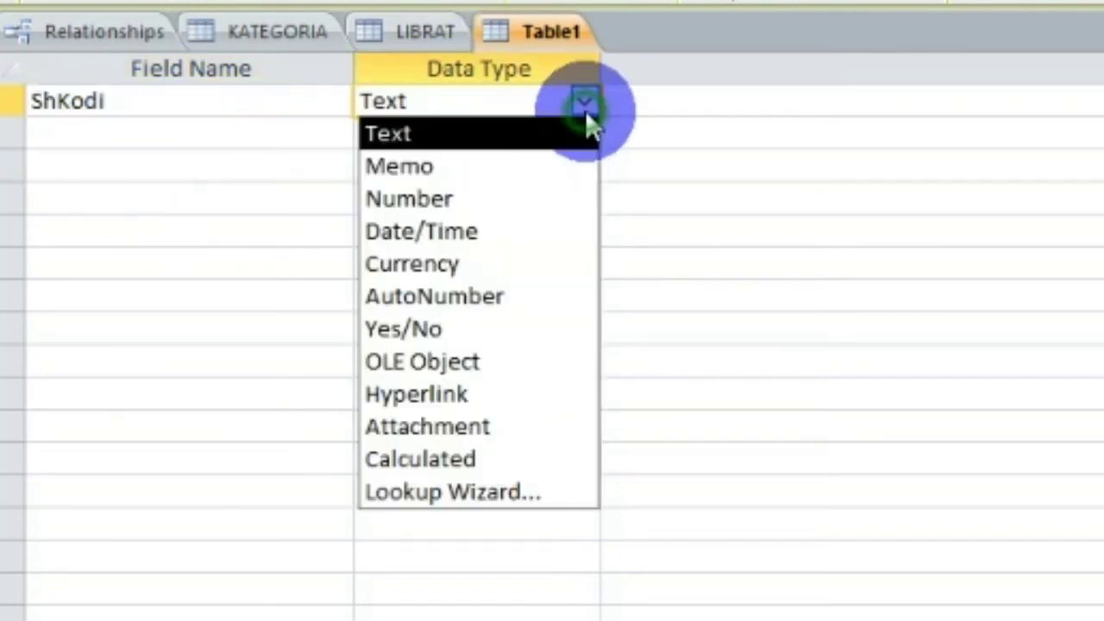
click(451, 297)
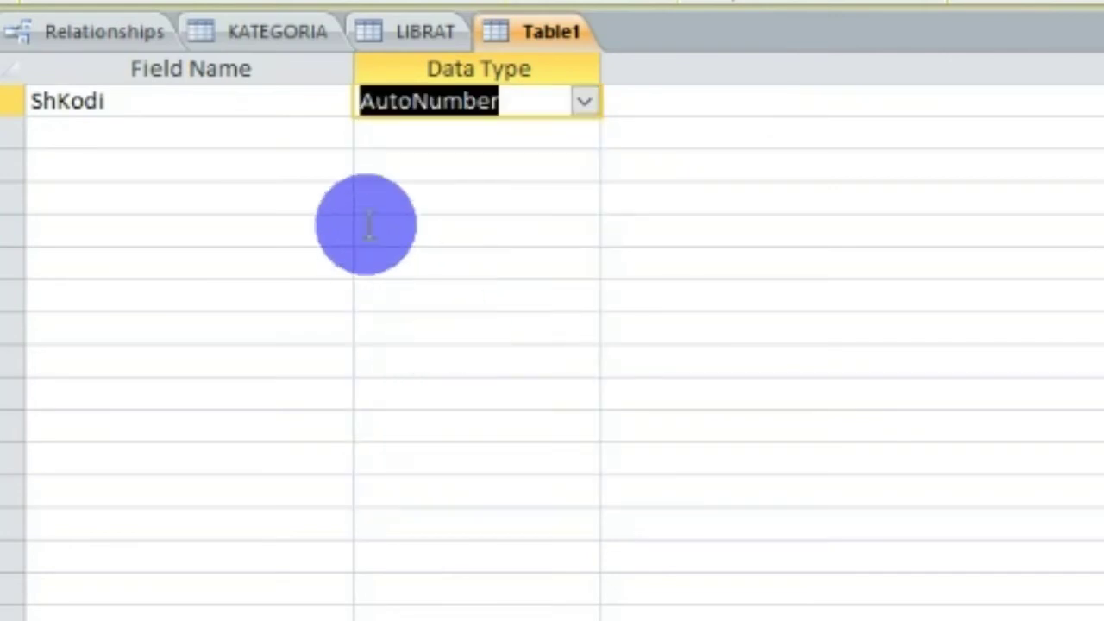
click(168, 112)
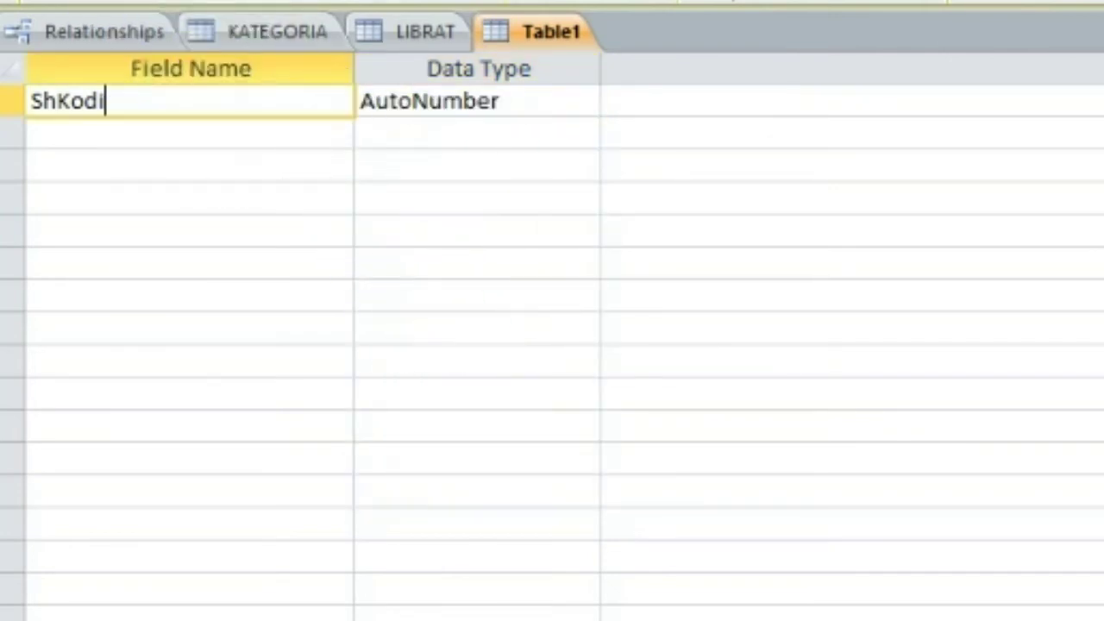
Step: Add a field named ShEmri with the Text data type and set its field size to 50
click(112, 131)
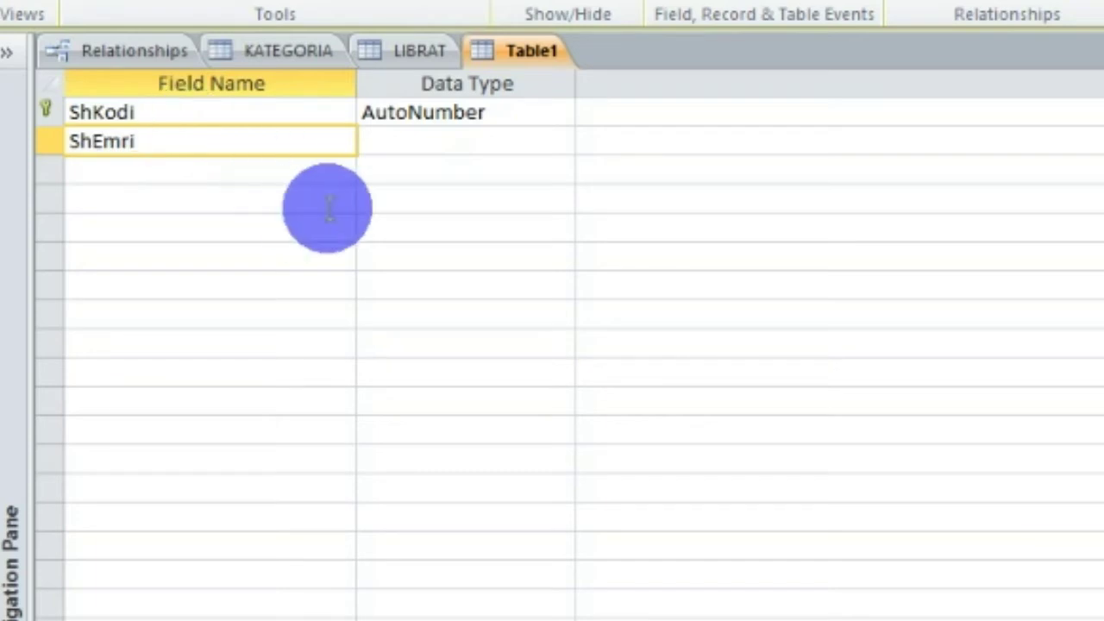
click(406, 140)
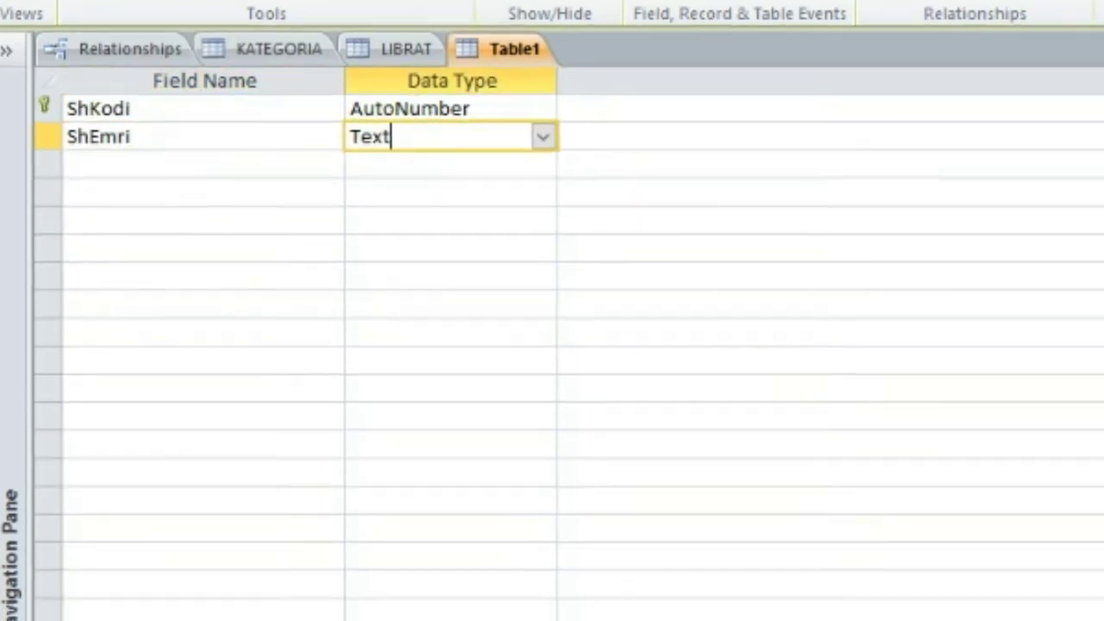
click(216, 599)
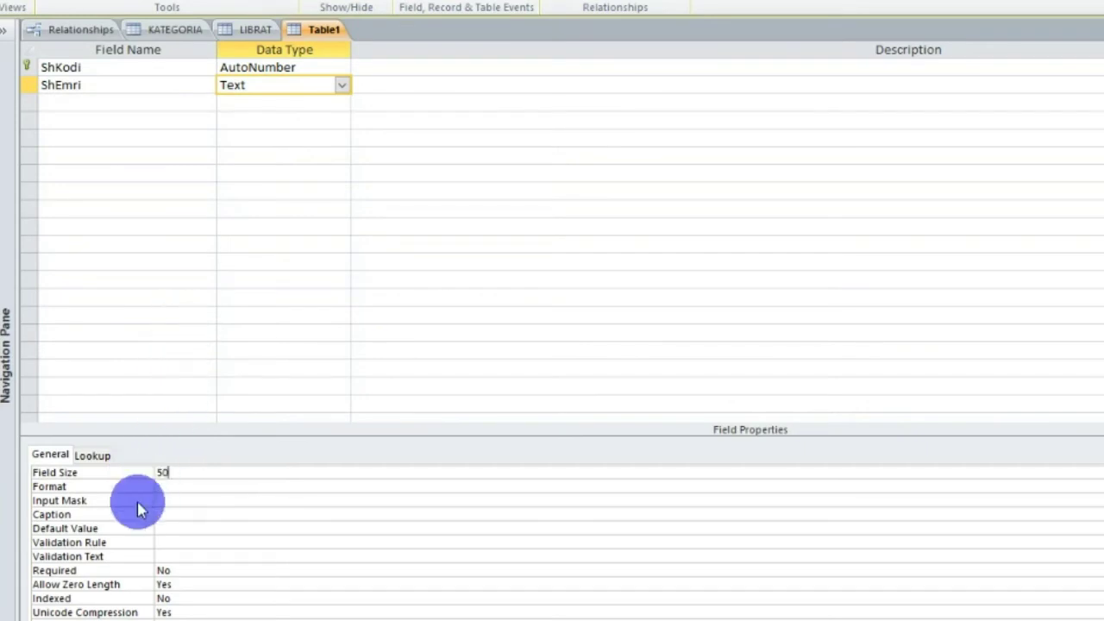
Step: Add a third field named ShSigla and set its data type to Attachment
click(67, 101)
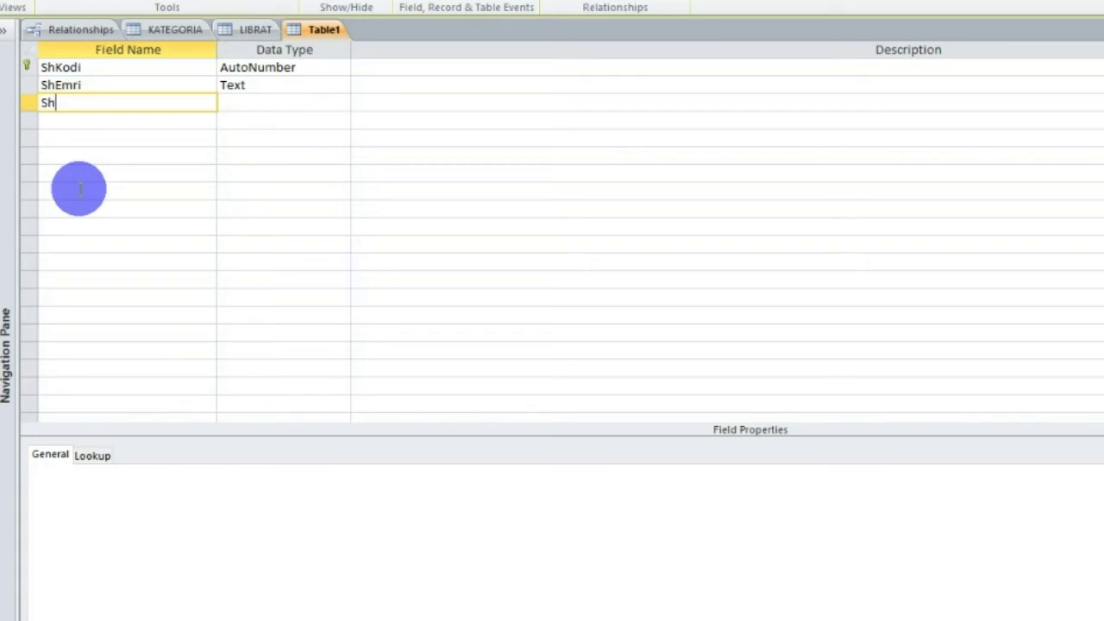
text(ShSigla)
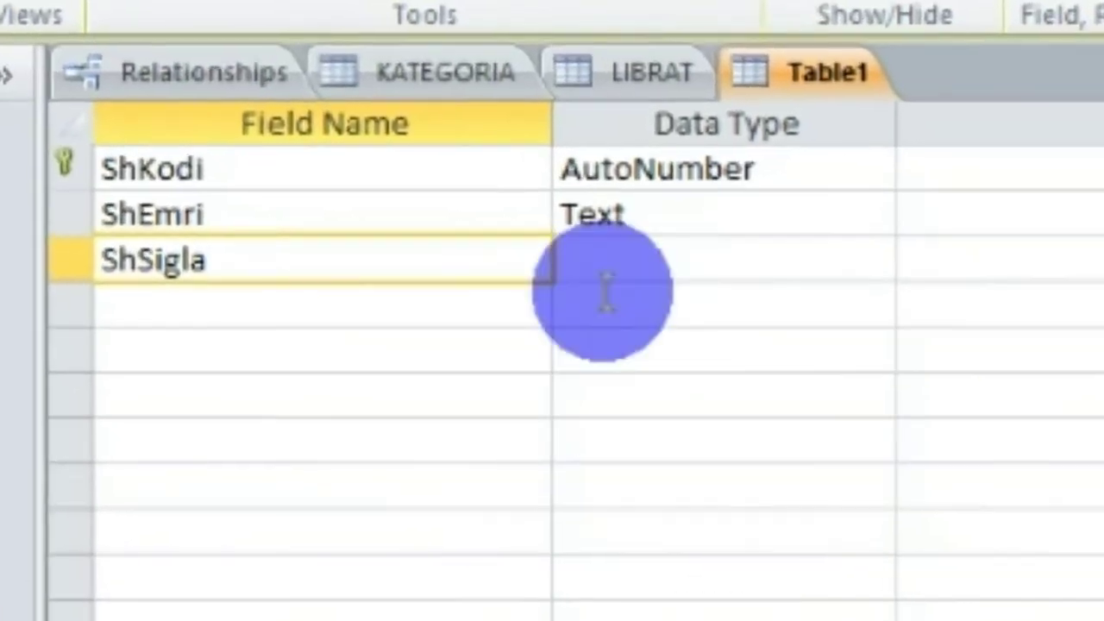
click(714, 271)
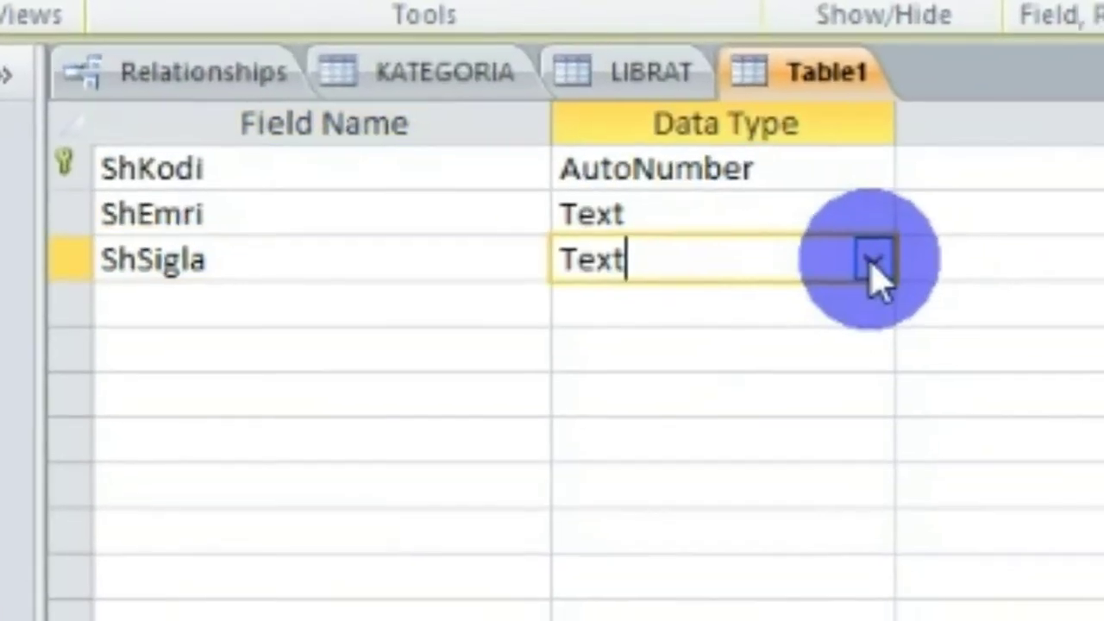
click(873, 263)
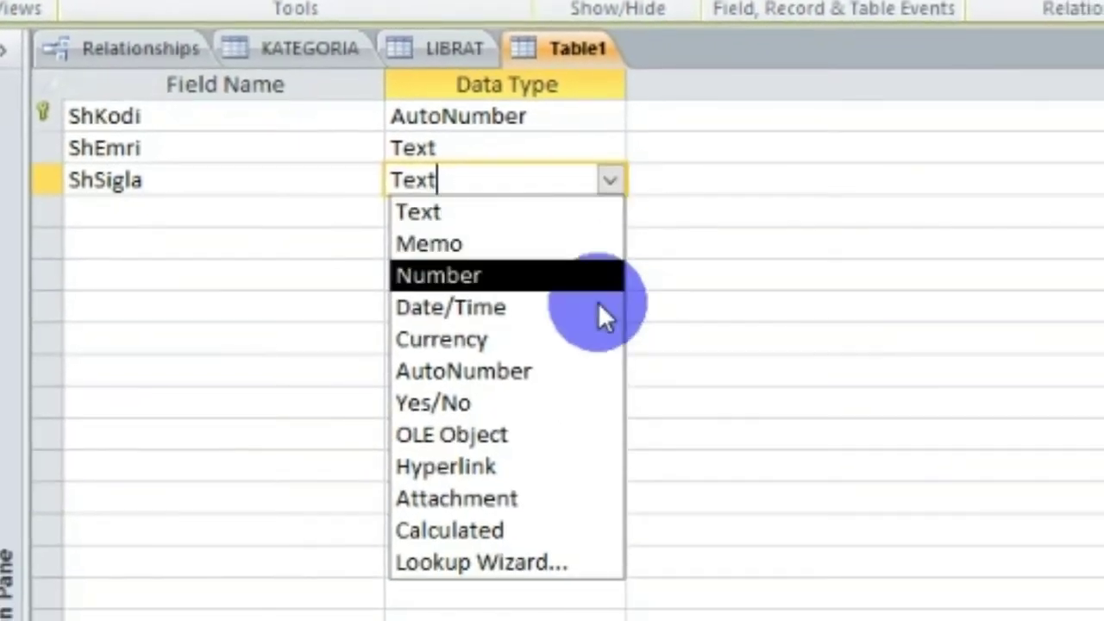
click(480, 500)
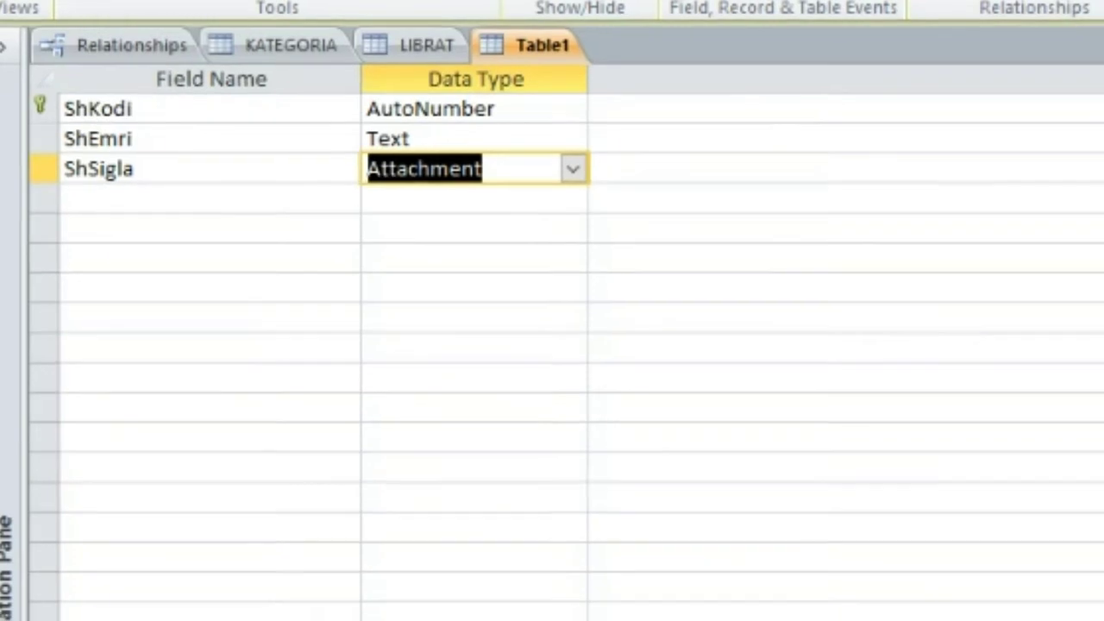
Step: Set the ShSigla field's caption to SIGLA-SHTEPIA BOTUESE
click(207, 571)
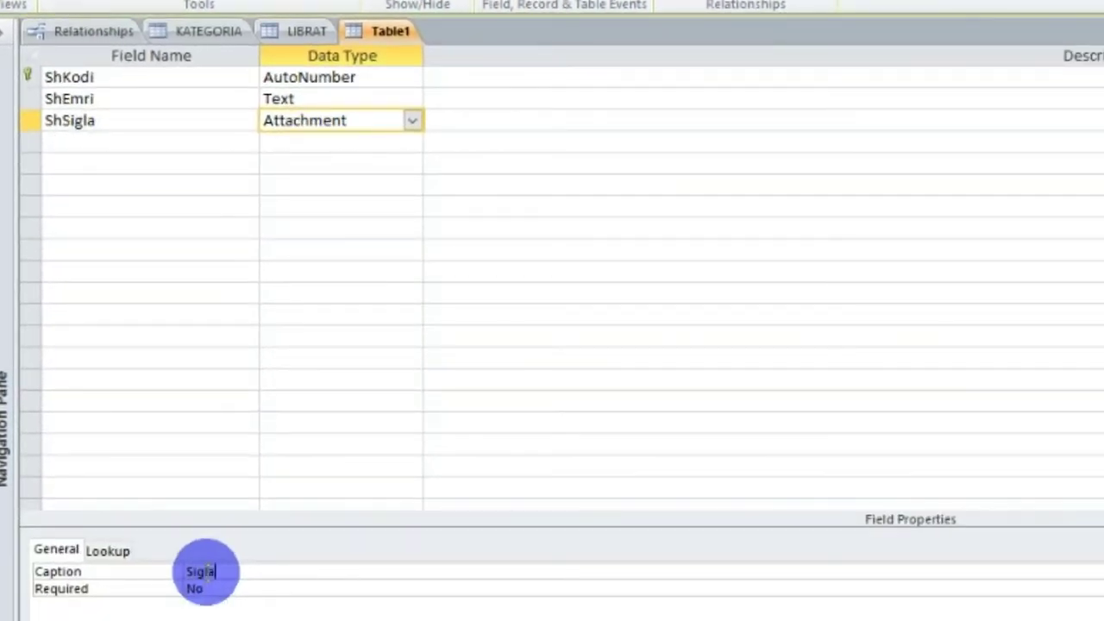
text(SI)
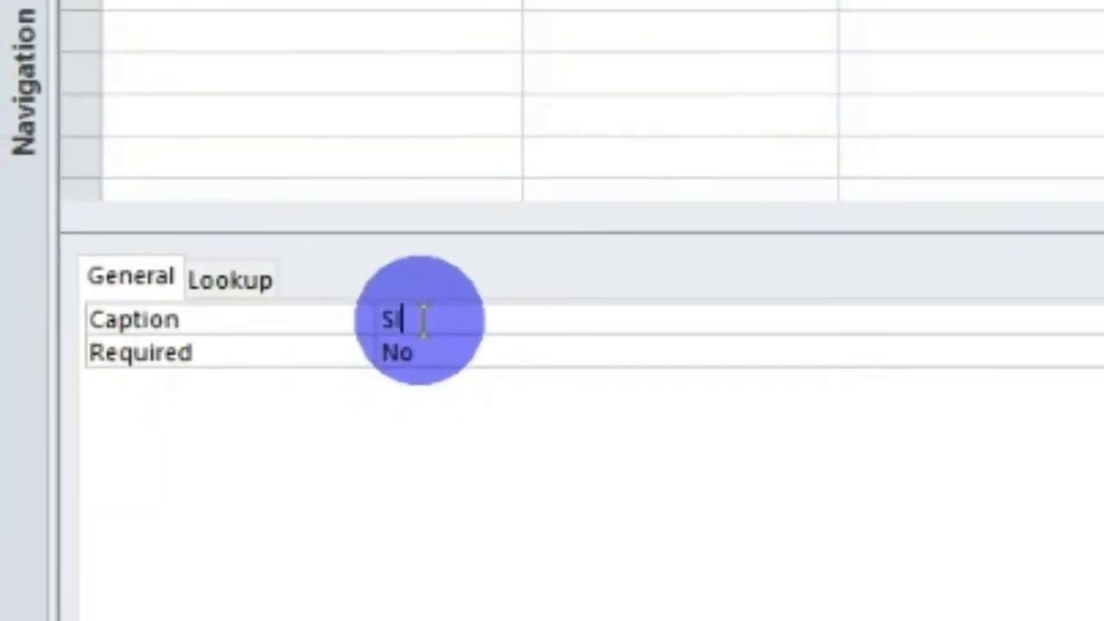
text(GLA-SHTEPIA BOYUESE)
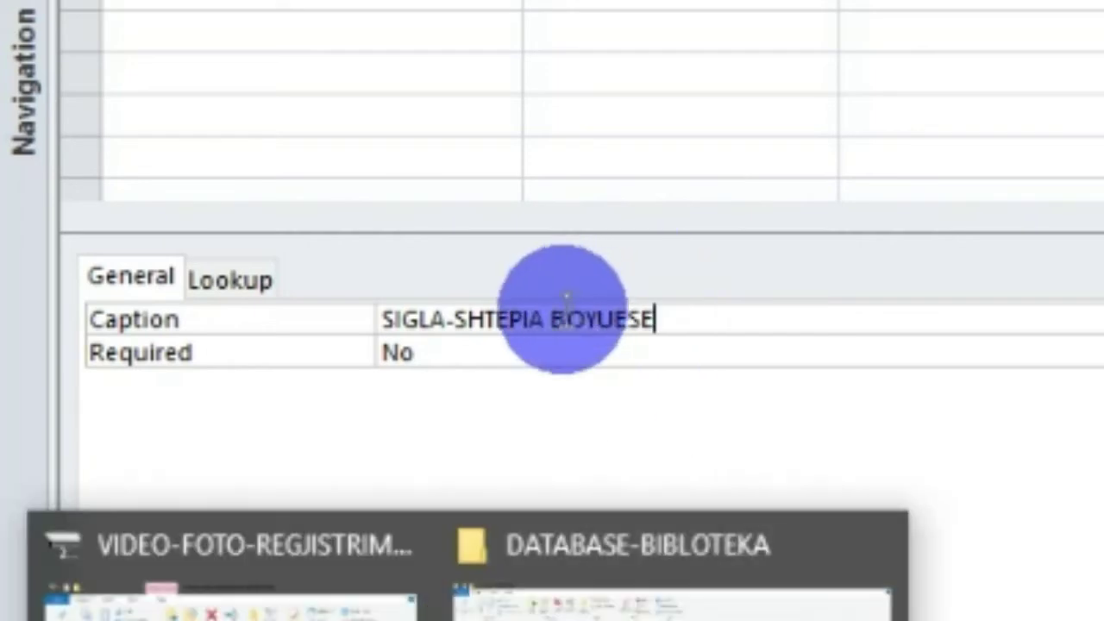
click(595, 320)
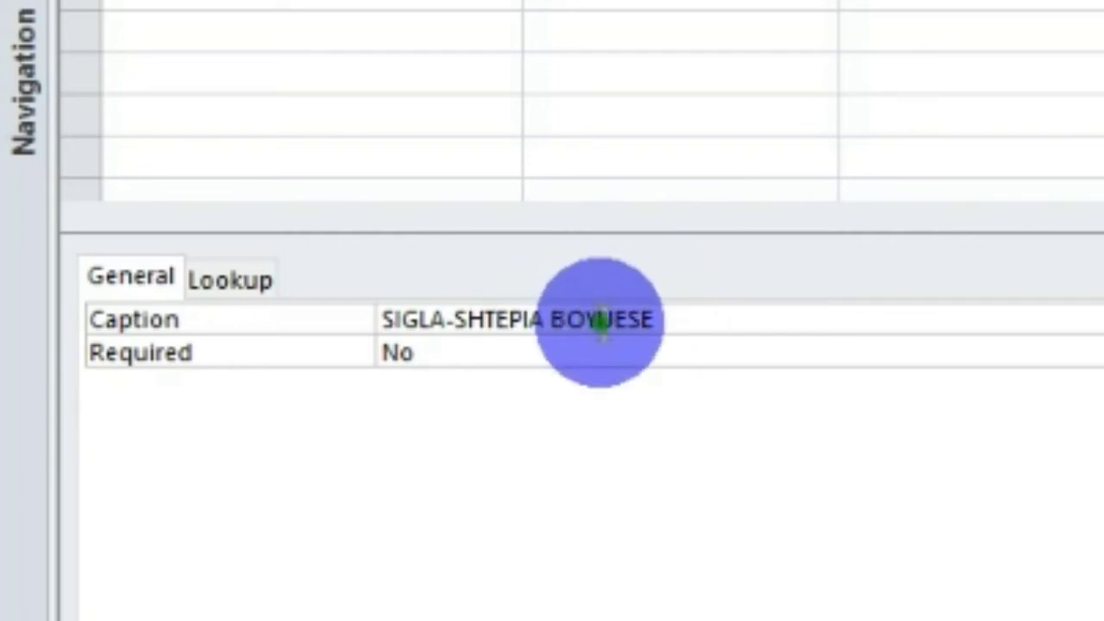
key(BackSpace)
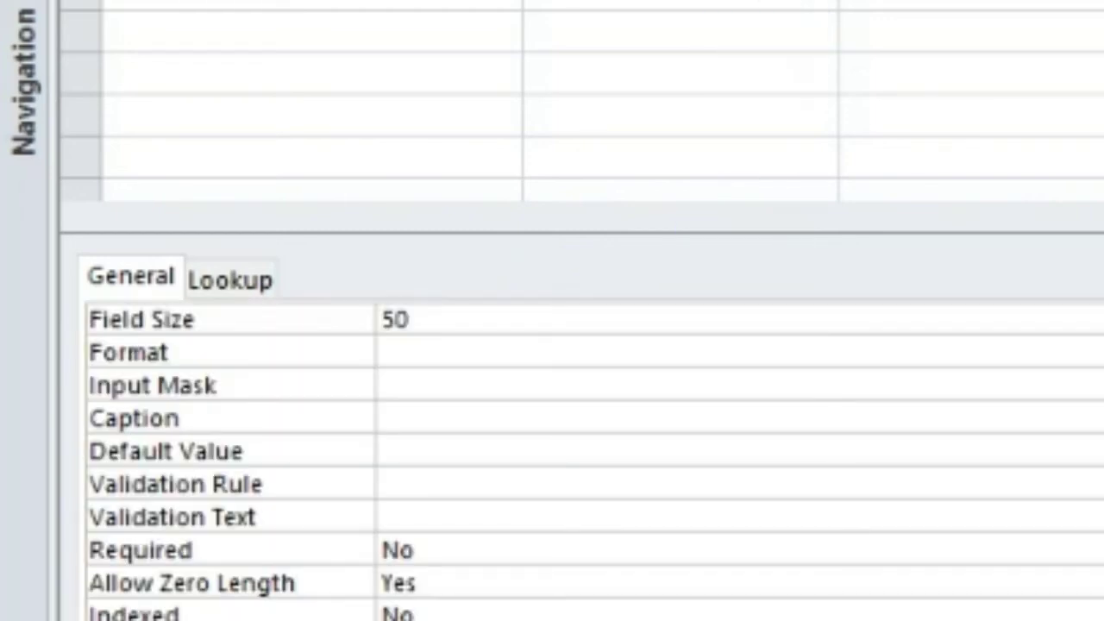
Step: Set the ShEmri field's caption to EMRI I SHTEPISE BOTUESE
click(415, 410)
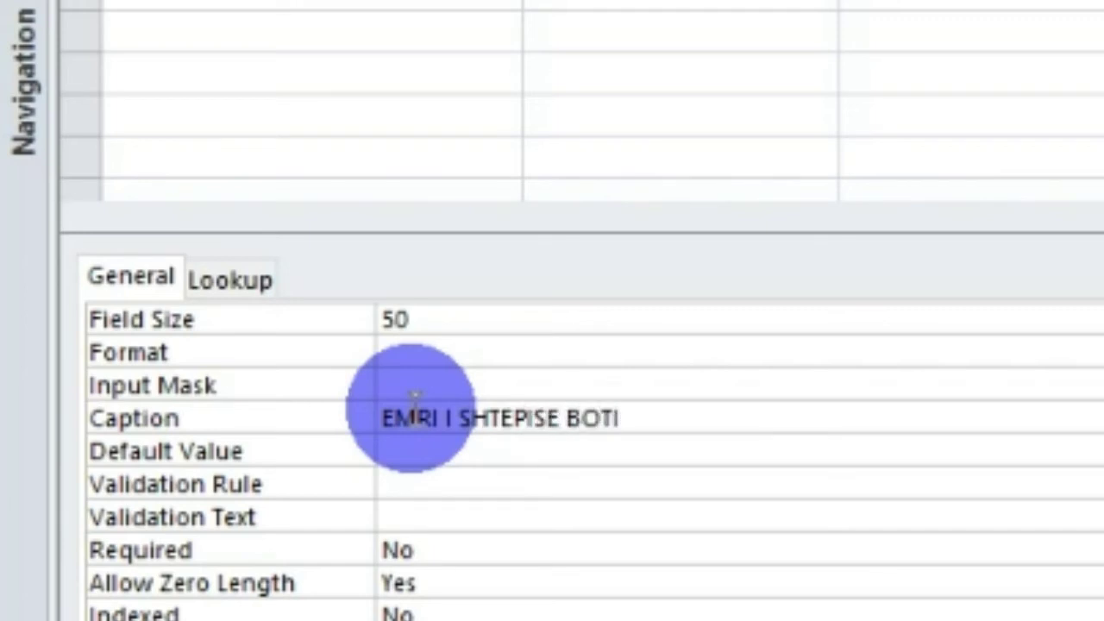
key(End)
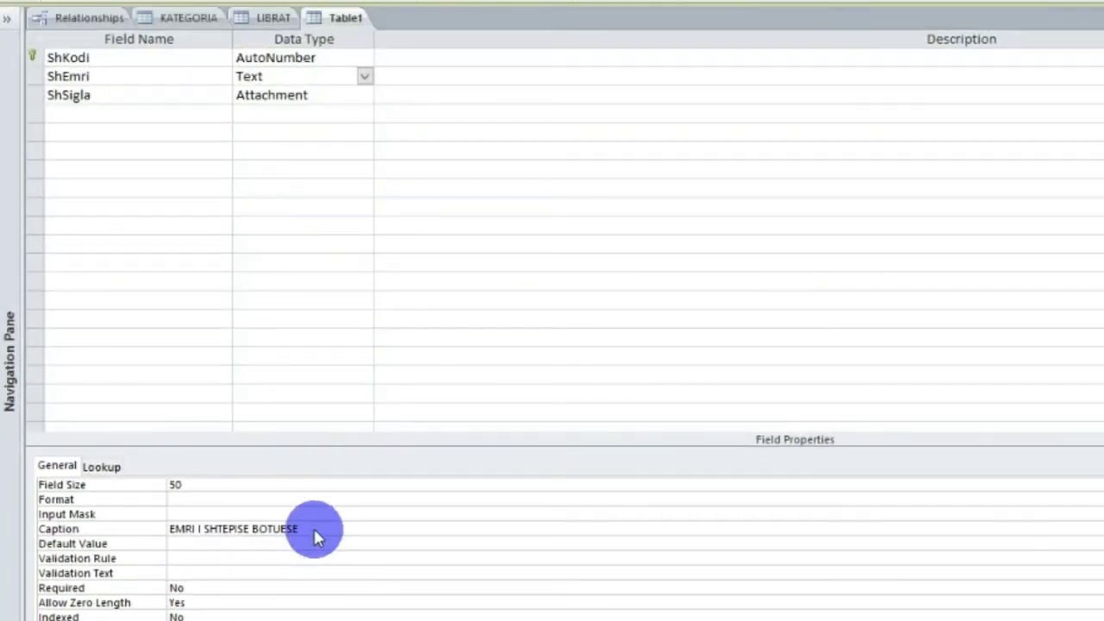
key(F6)
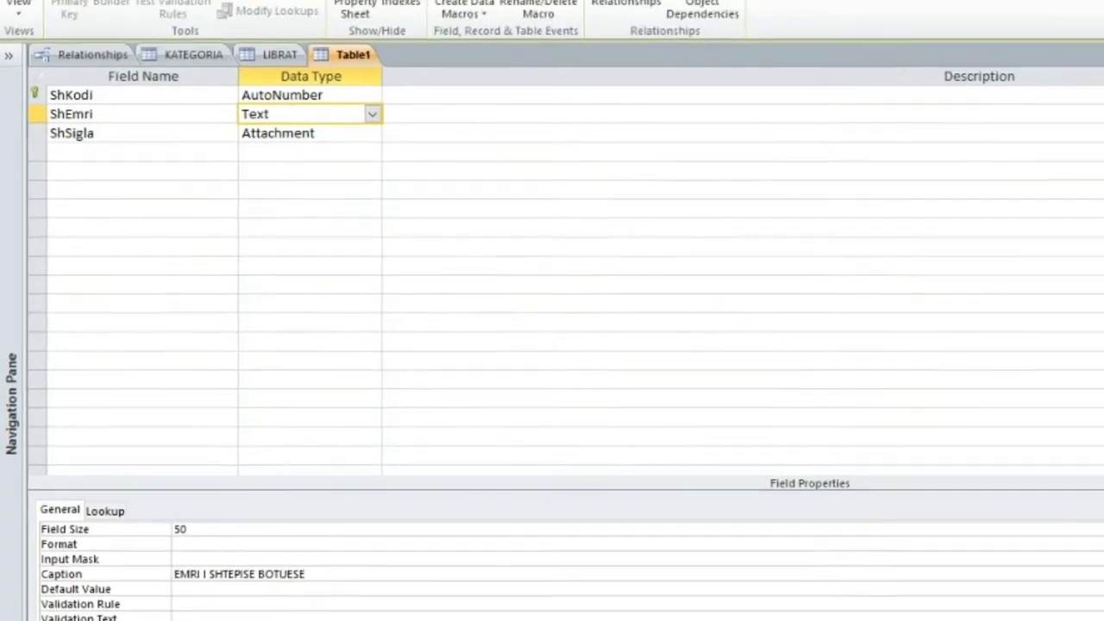
Step: Save the new table under the name SHTEPIA BOTUESE
key(ctrl+s)
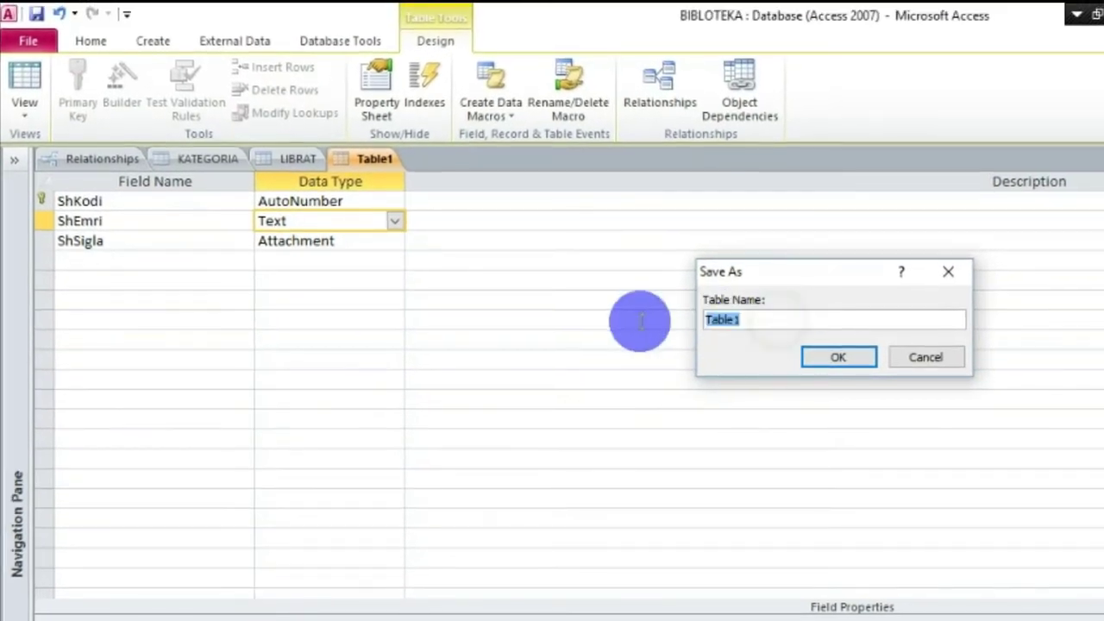
key(BackSpace)
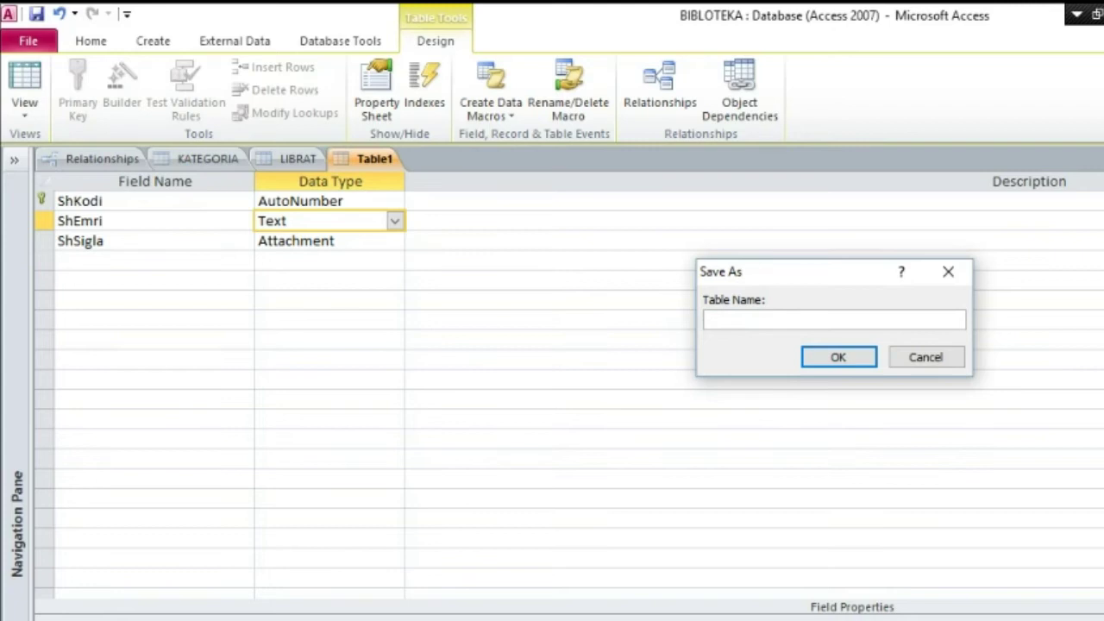
text(SHTEPIA BOTUESE)
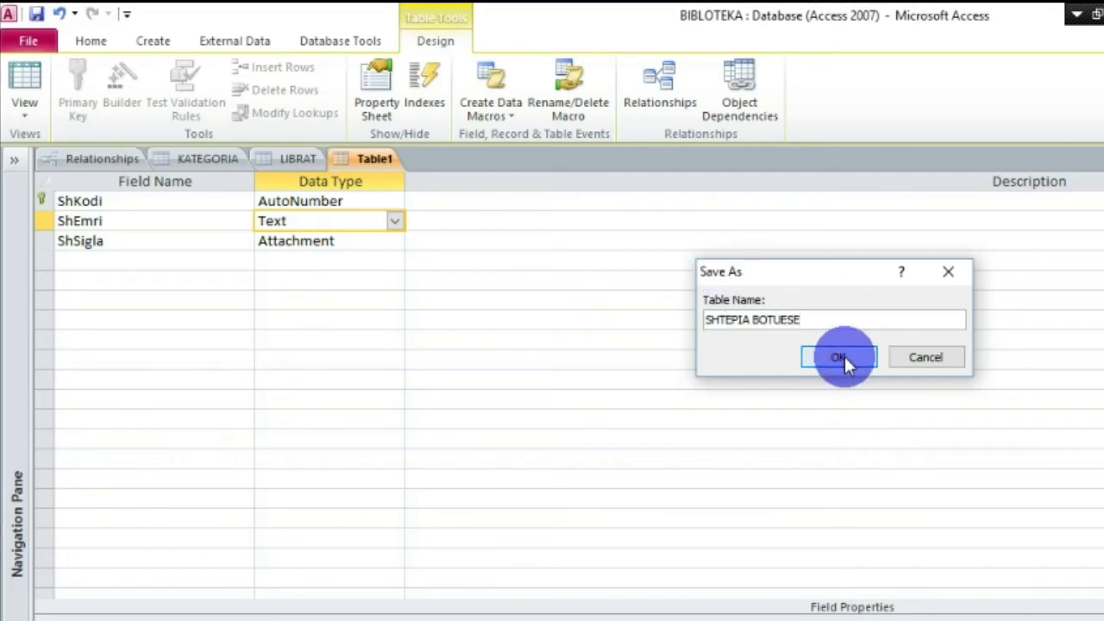
click(838, 356)
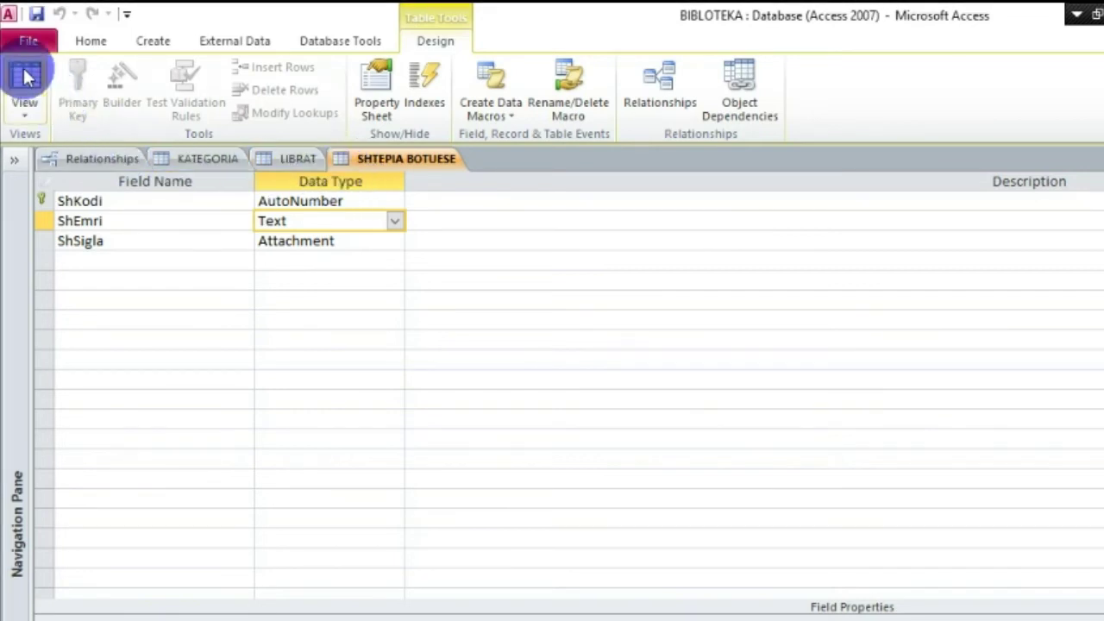
Step: Show the SHTEPIA BOTUESE table in Datasheet view and format it with bold size 20 text on a light blue background
click(26, 111)
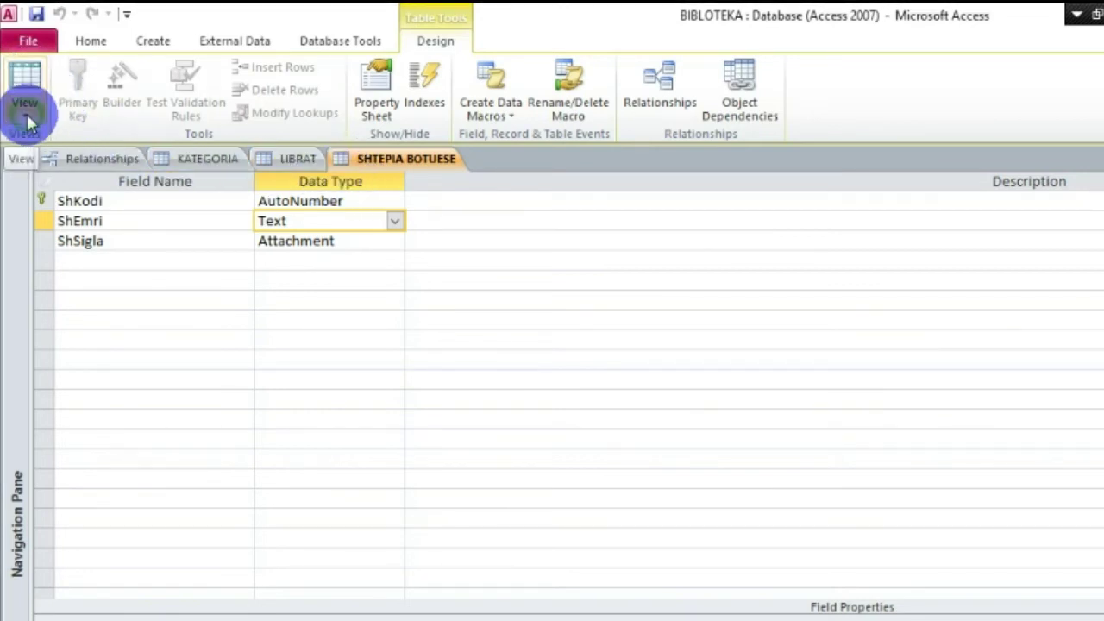
click(62, 155)
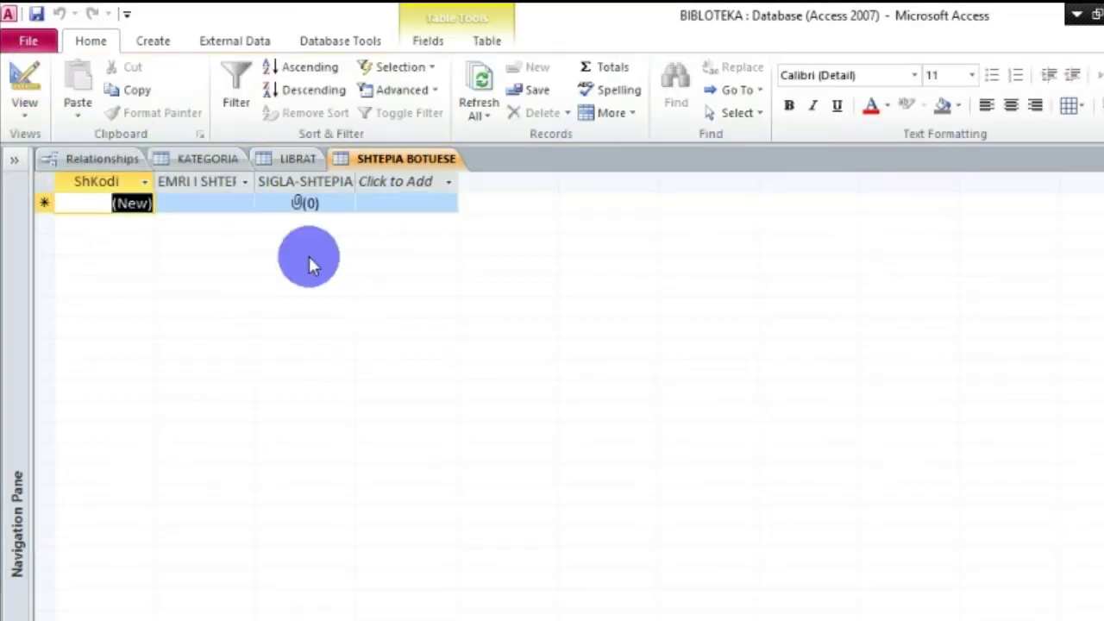
click(43, 200)
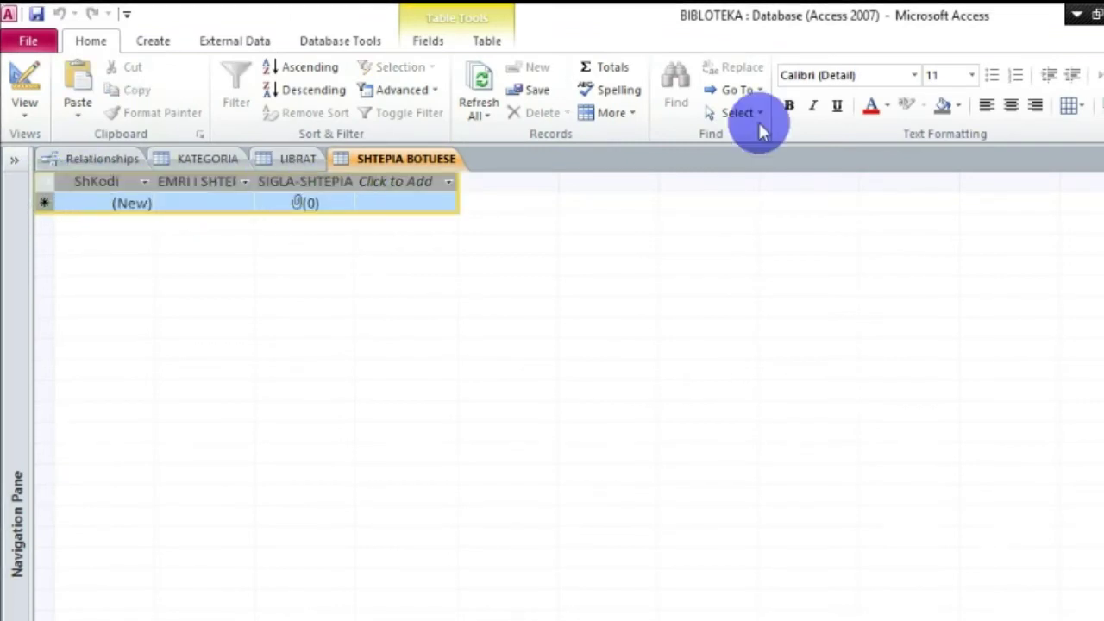
click(787, 106)
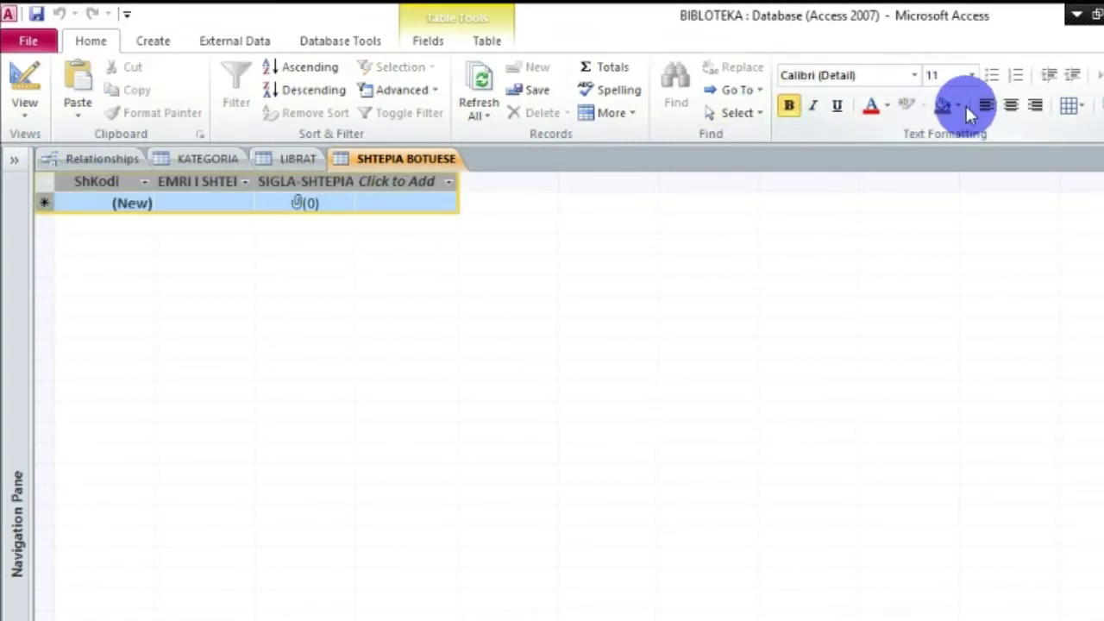
click(960, 104)
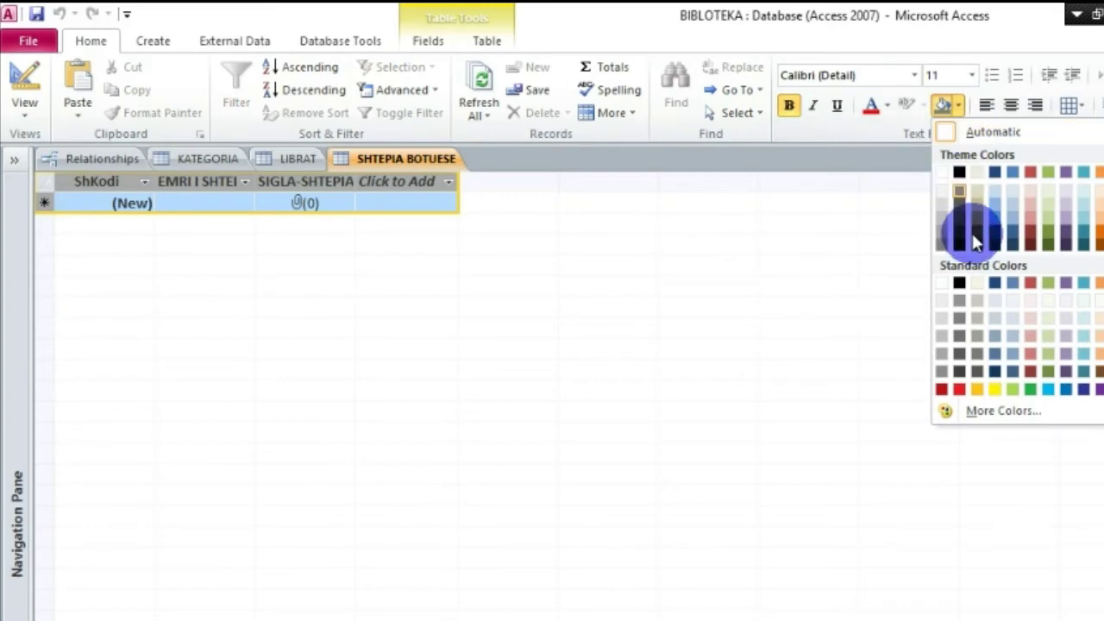
click(1047, 387)
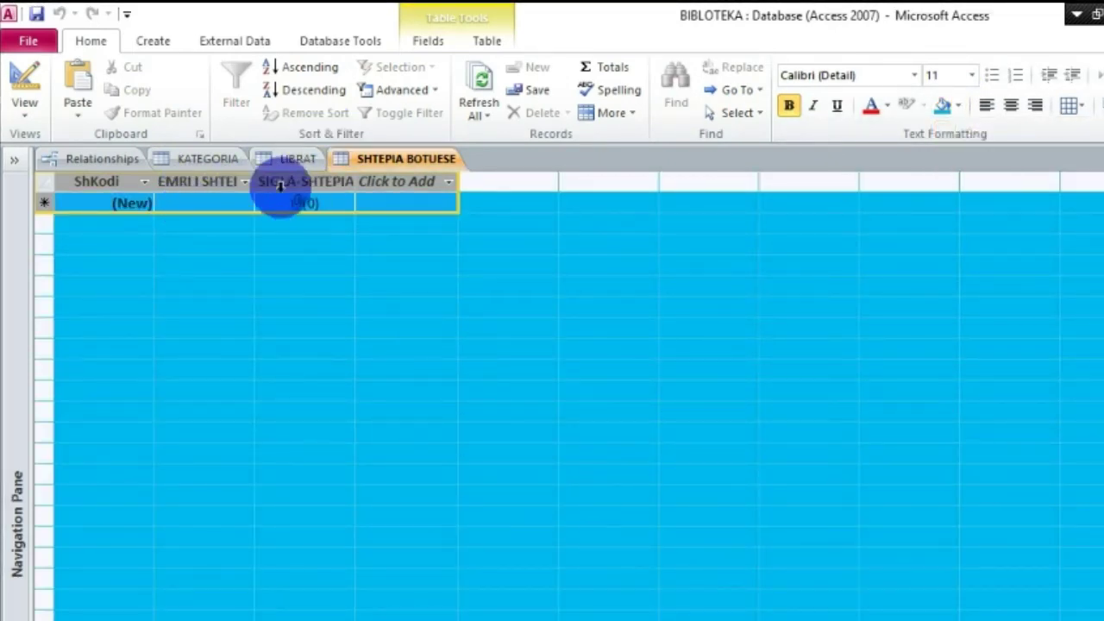
click(972, 76)
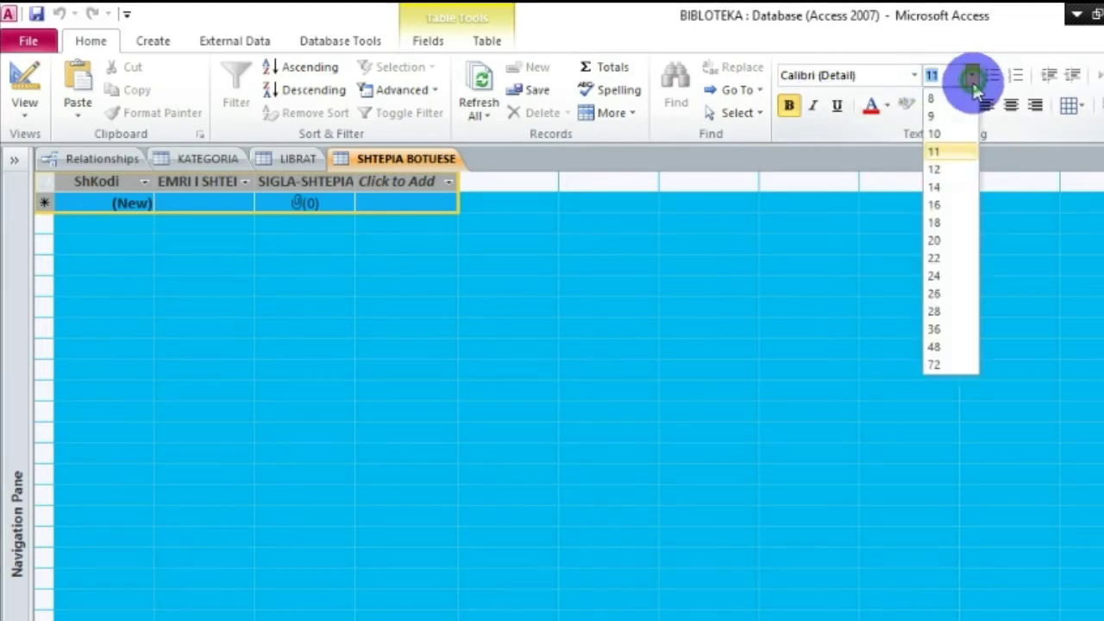
click(947, 243)
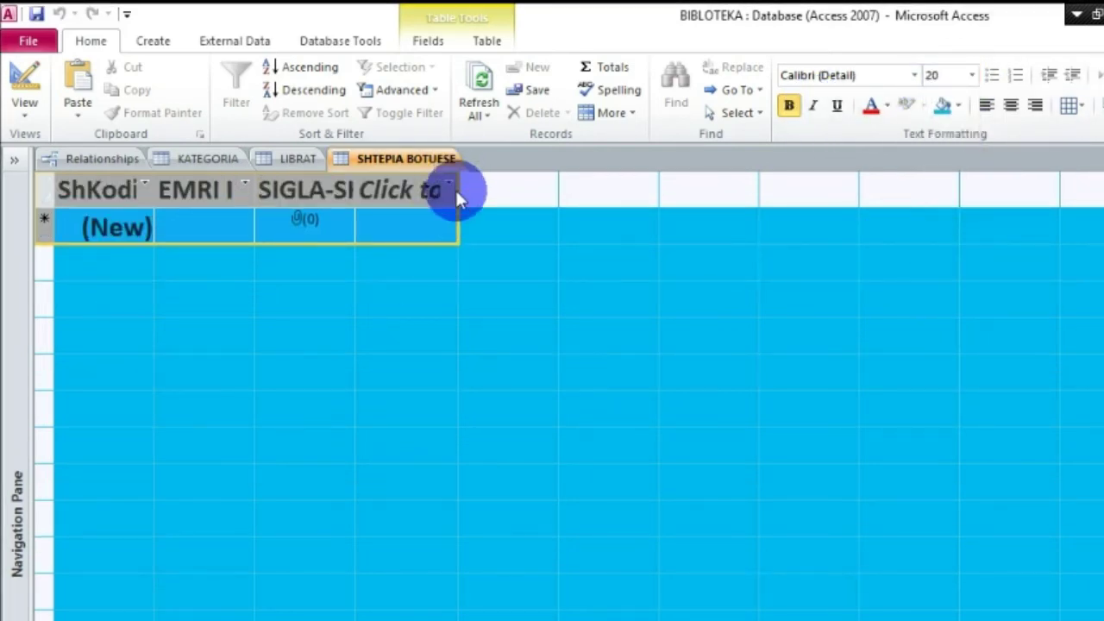
Step: Widen the columns of the SHTEPIA BOTUESE datasheet to suit the larger headings and centre its text
drag(458, 198, 615, 198)
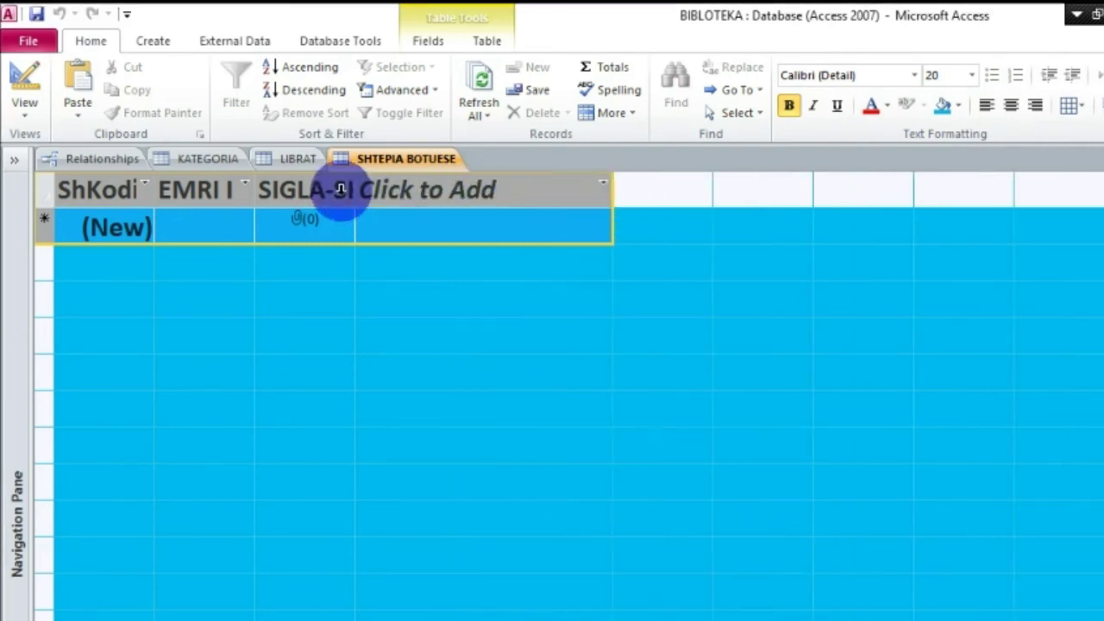
click(544, 183)
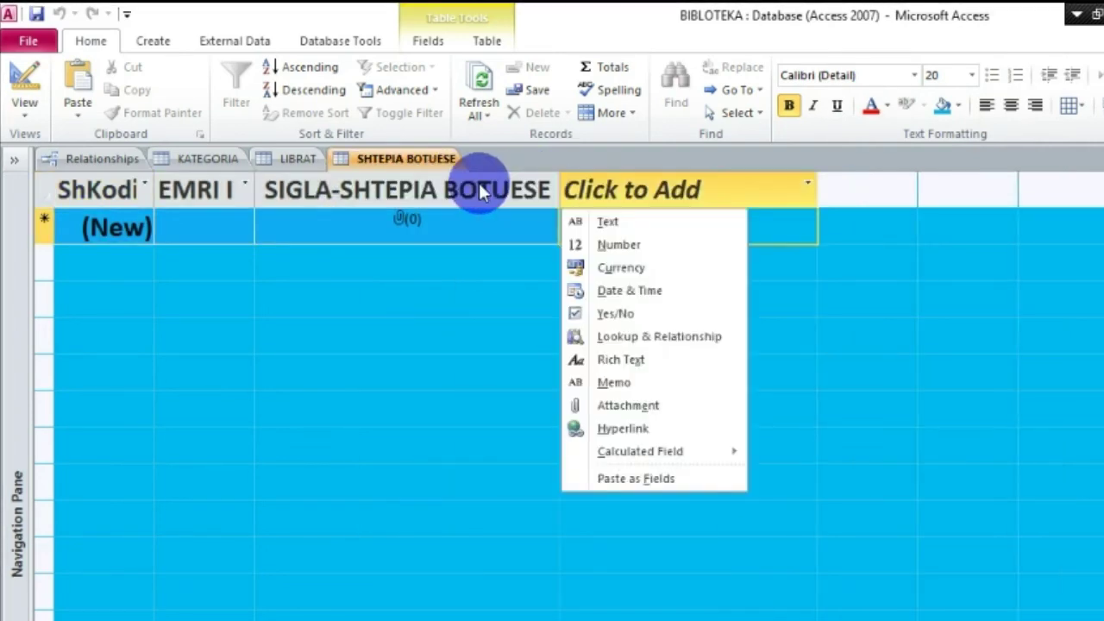
click(256, 192)
drag(256, 192, 411, 196)
drag(158, 195, 276, 195)
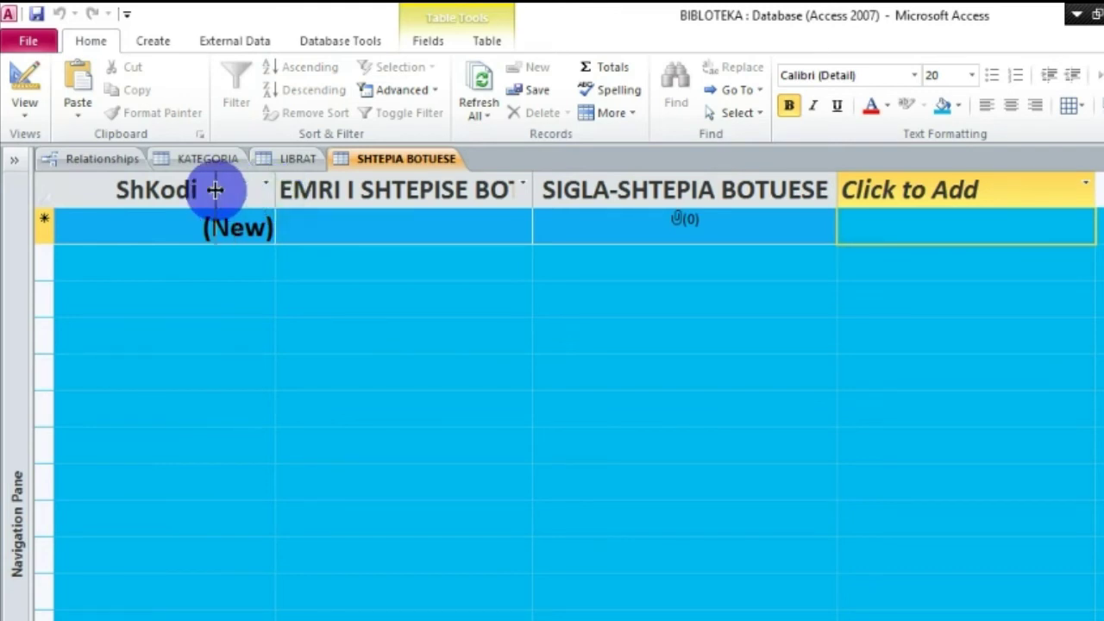
drag(215, 191, 188, 189)
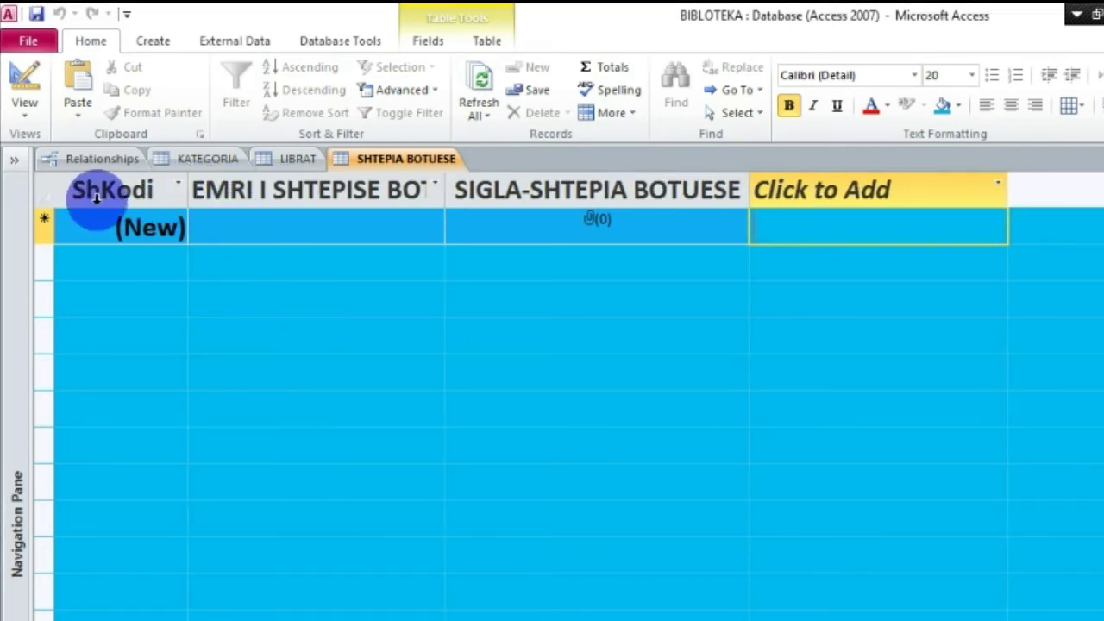
click(44, 205)
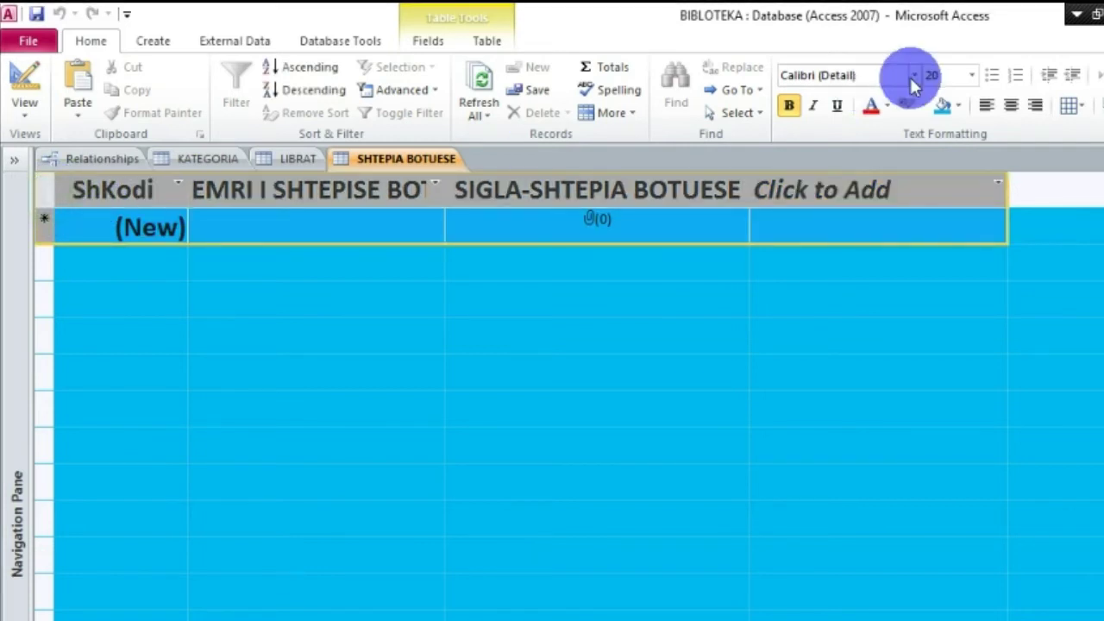
click(1013, 111)
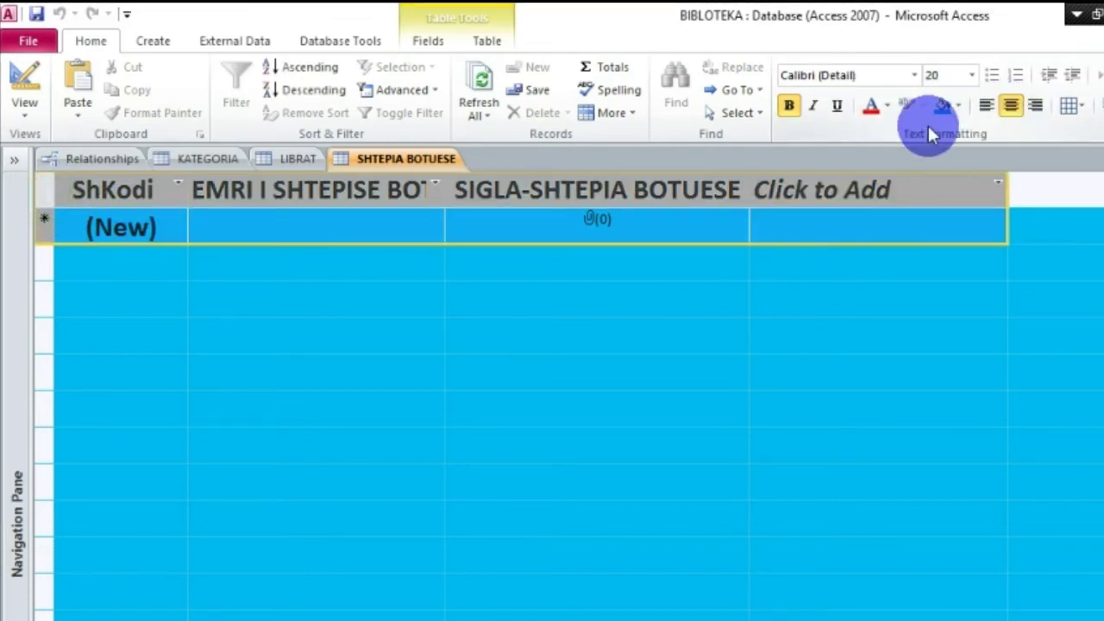
Step: Widen the EMRI I SHTEPISE BOTUESE column to fit its full heading and close the table, saving the layout changes
click(414, 229)
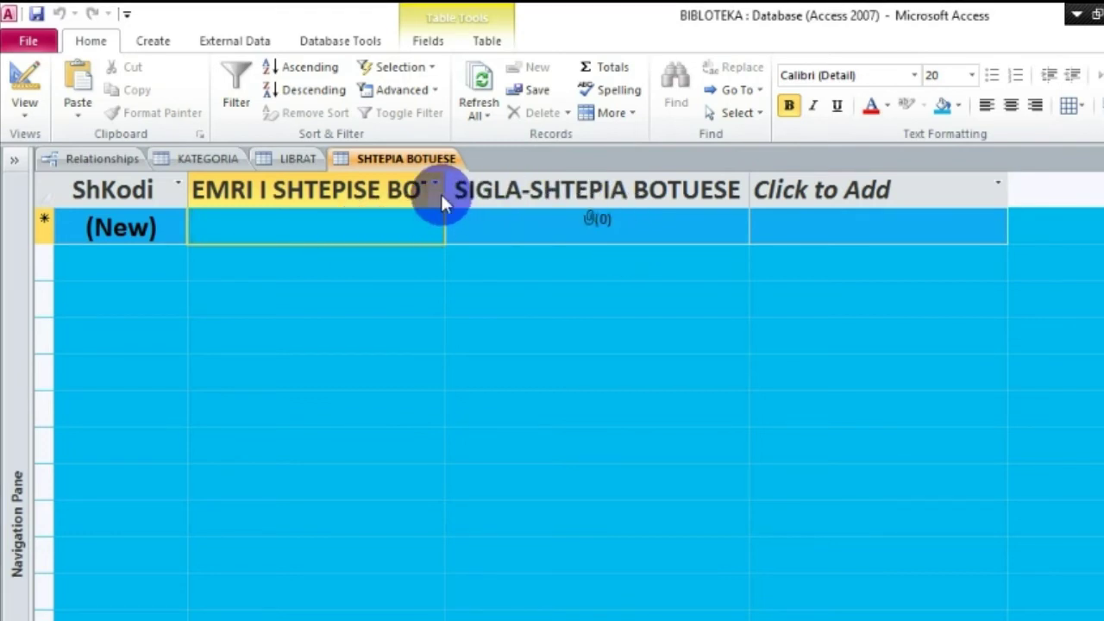
drag(450, 195, 554, 190)
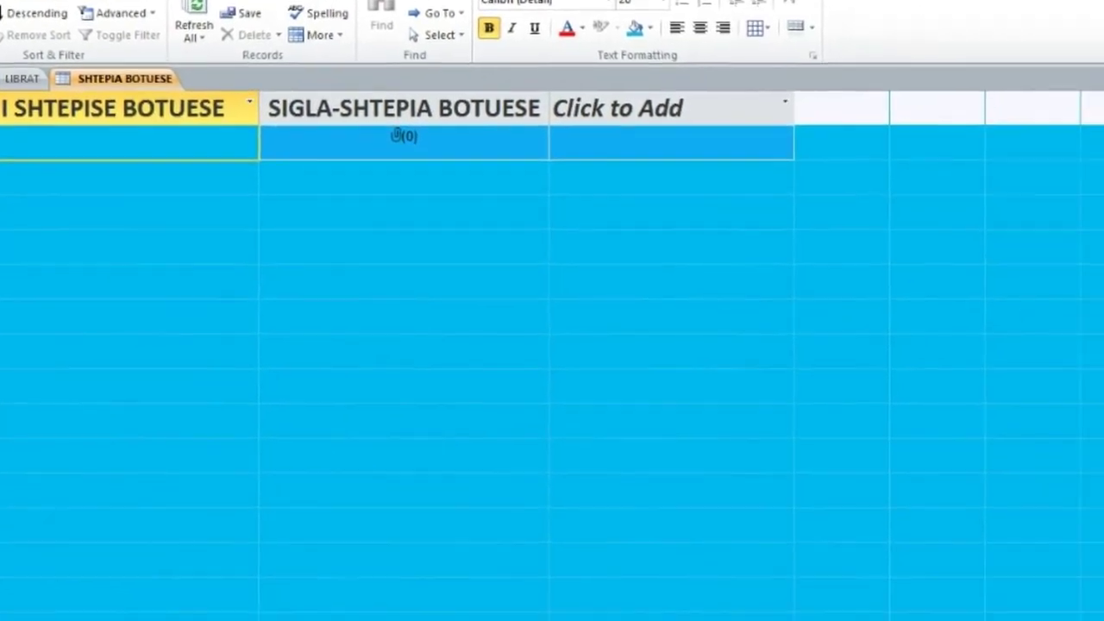
click(1103, 46)
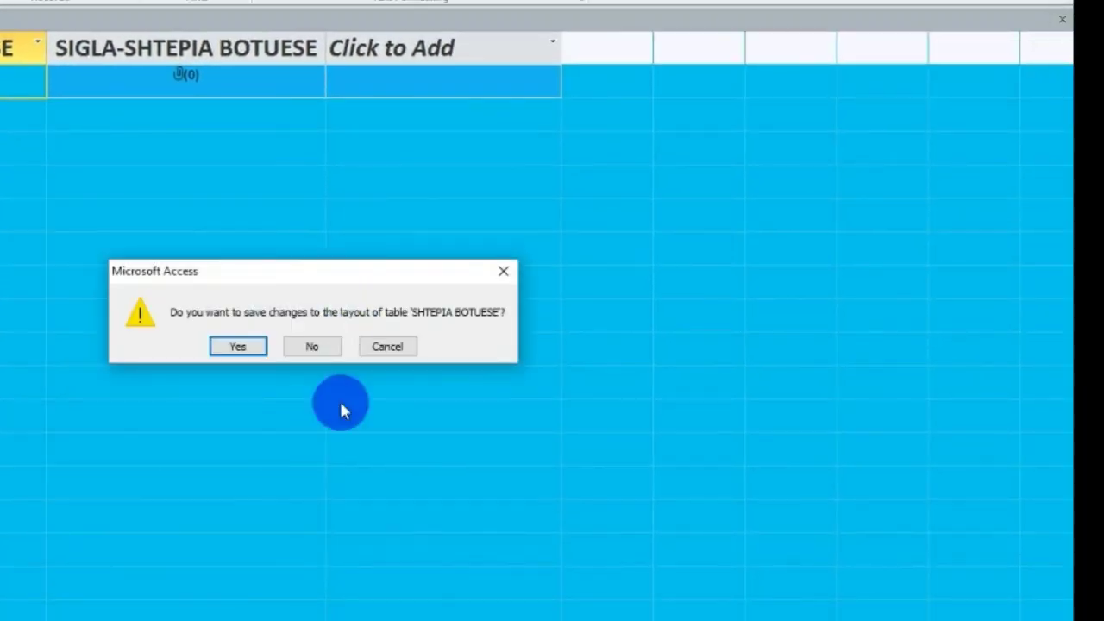
click(239, 345)
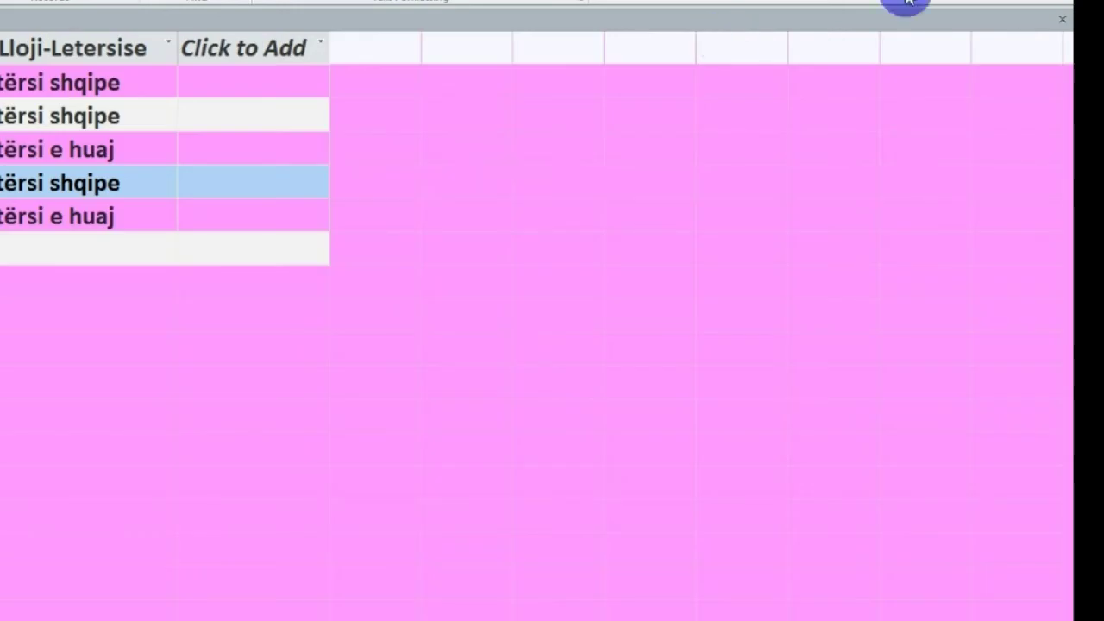
Step: Close the KATEGORIA and LIBRAT tables, saving the layout changes to both
click(1060, 24)
click(246, 345)
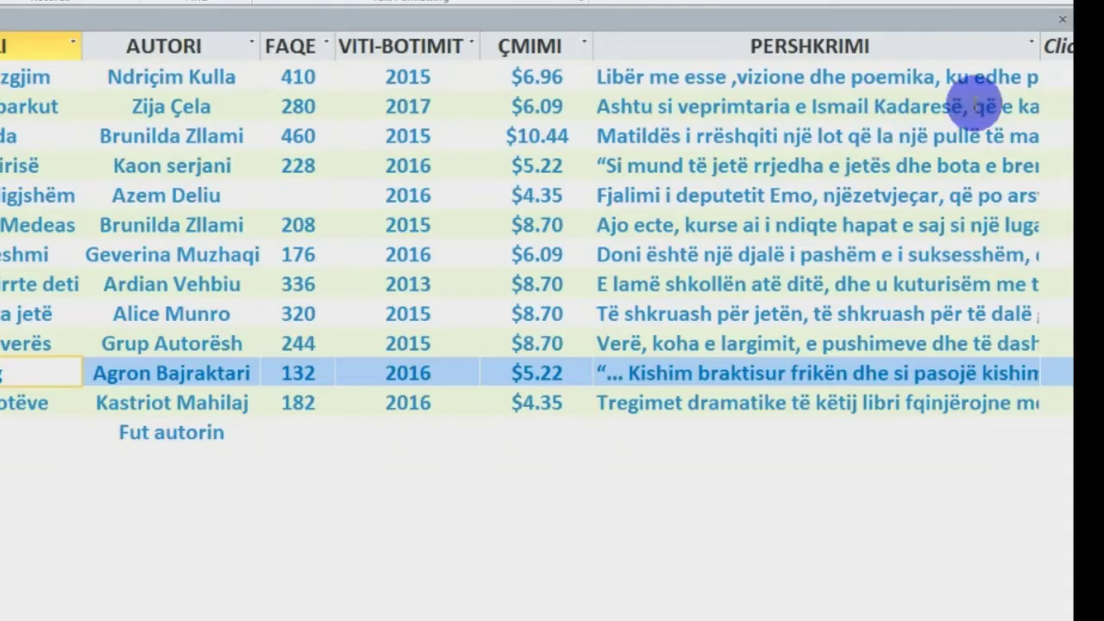
click(1062, 19)
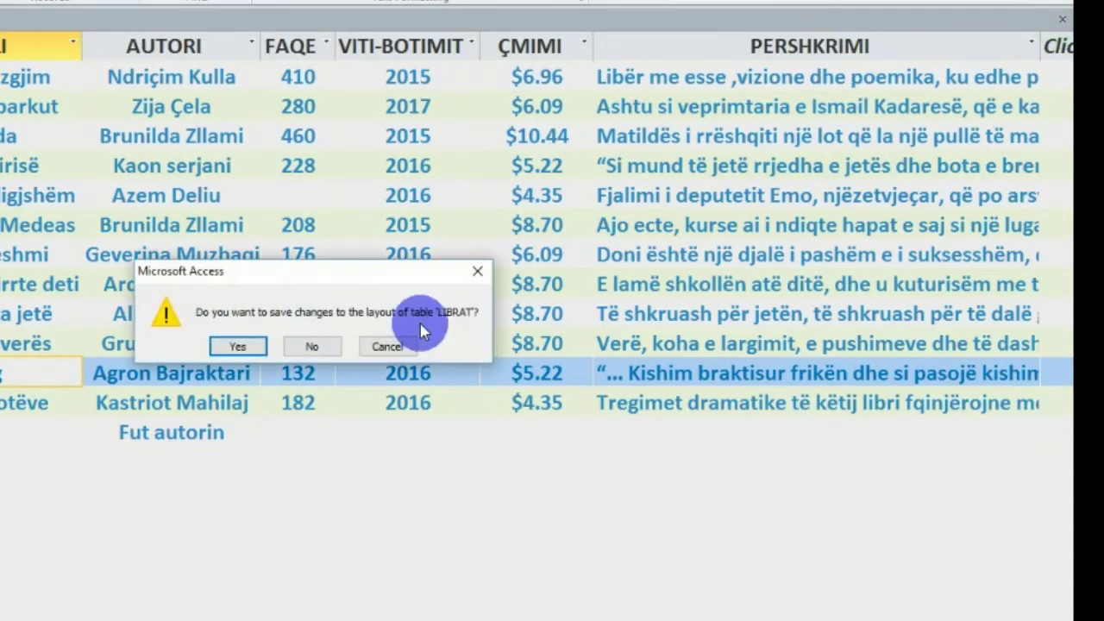
click(235, 346)
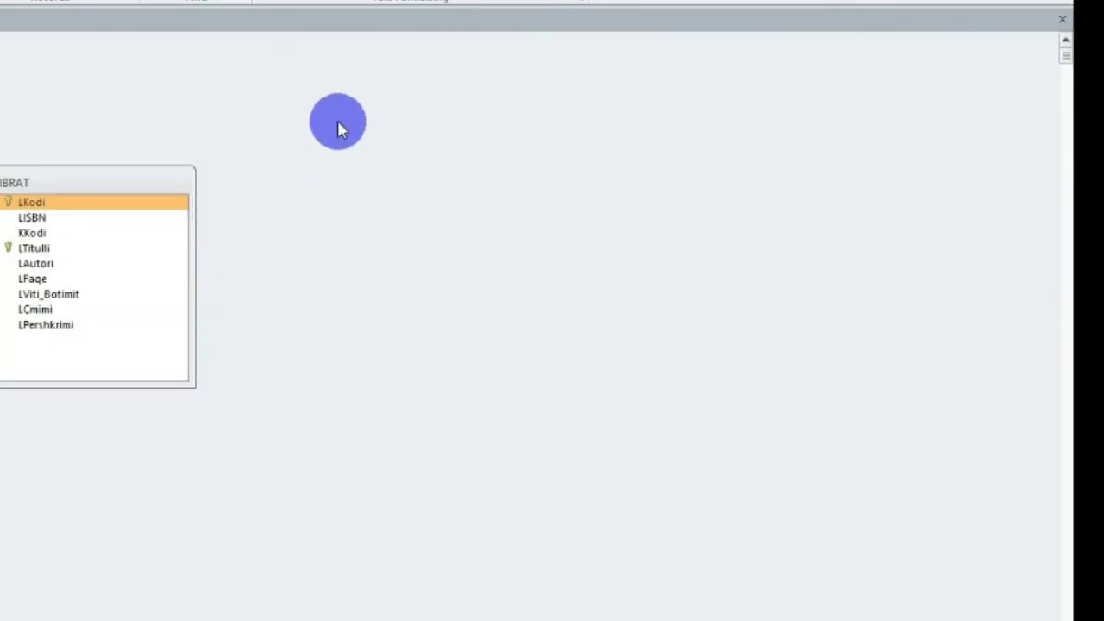
Step: Add the SHTEPIA BOTUESE table to the relationships diagram beside KATEGORIA and LIBRAT
click(74, 198)
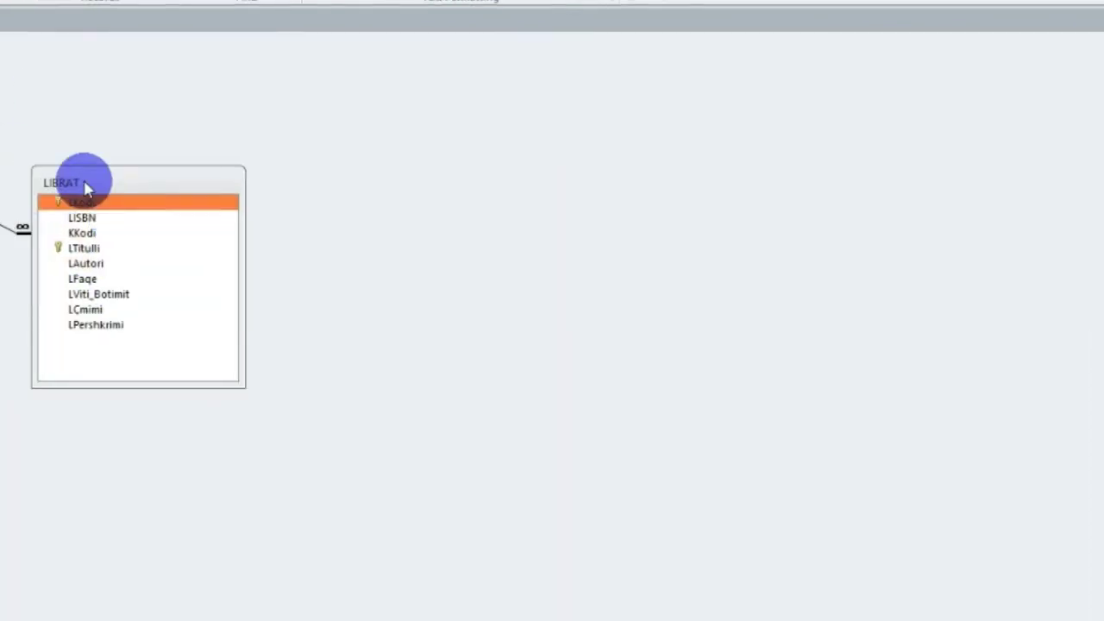
drag(233, 178, 143, 184)
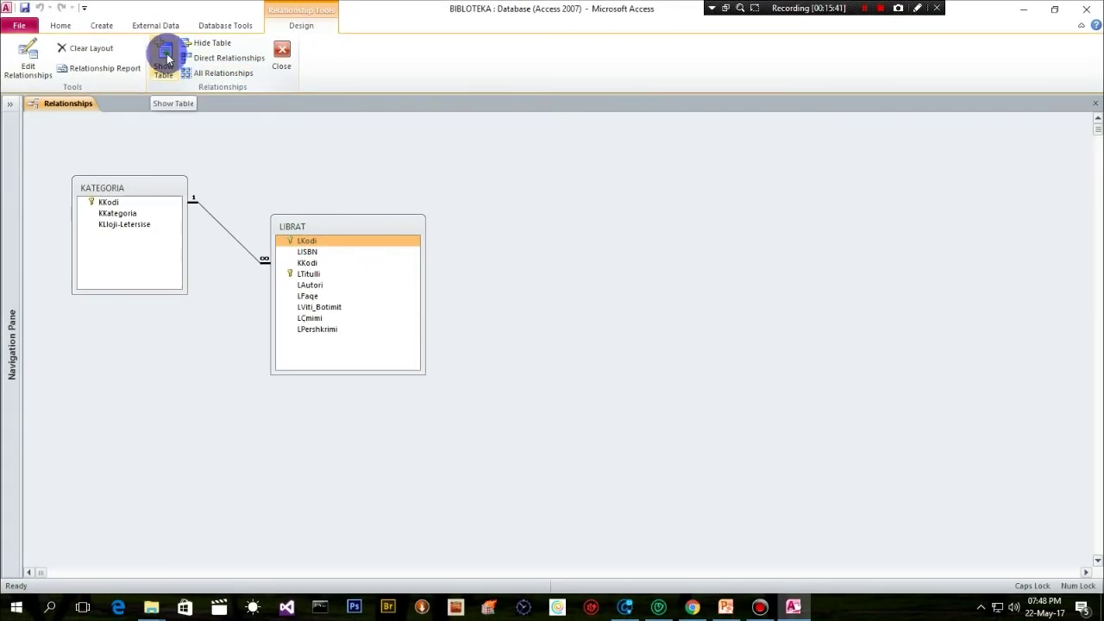
click(166, 59)
drag(544, 129, 671, 160)
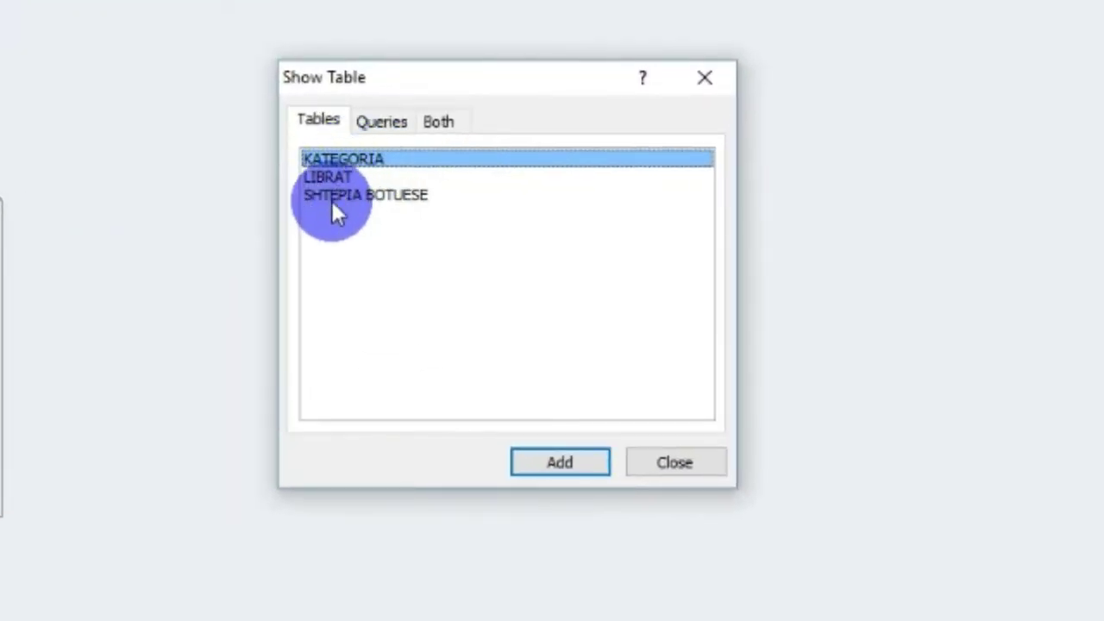
click(332, 200)
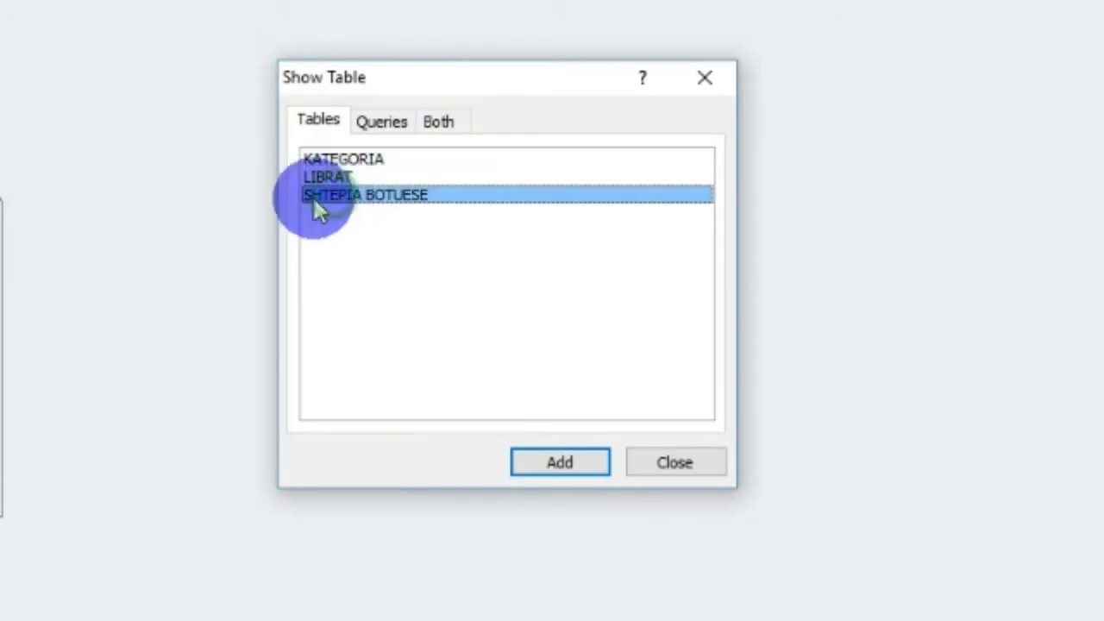
click(560, 468)
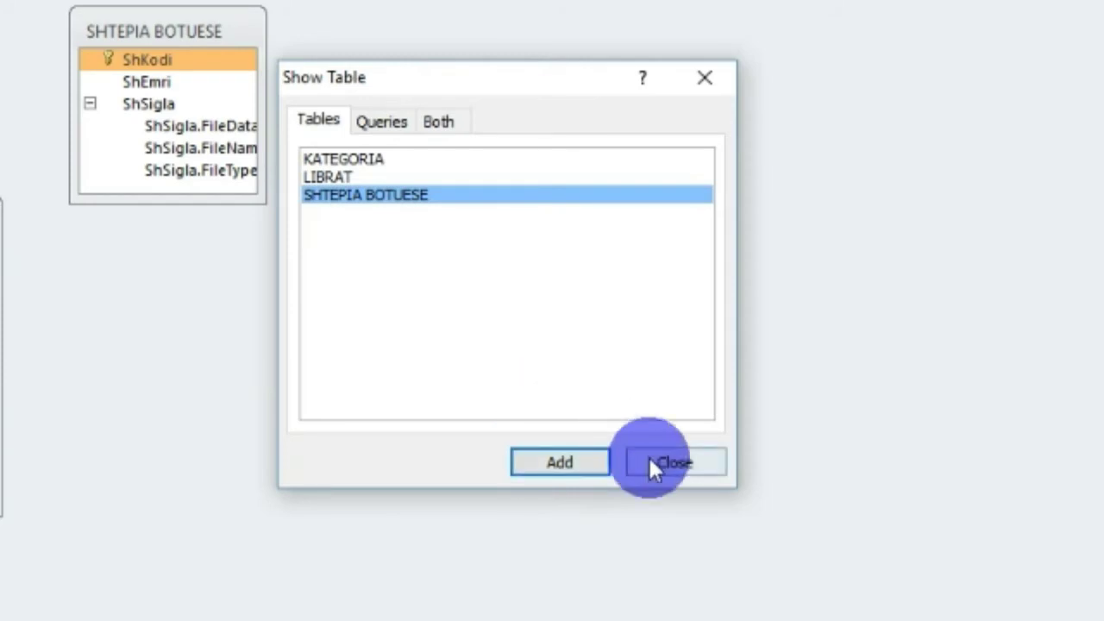
click(656, 463)
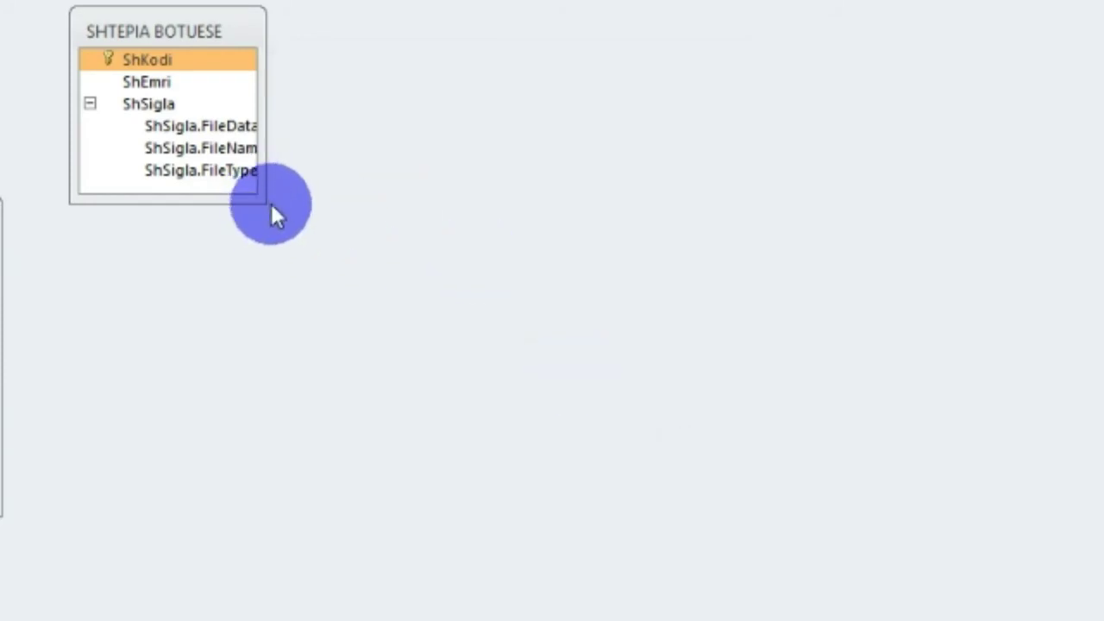
Step: Enlarge the SHTEPIA BOTUESE box until its field names show in full and move it further away from LIBRAT
drag(264, 198, 428, 309)
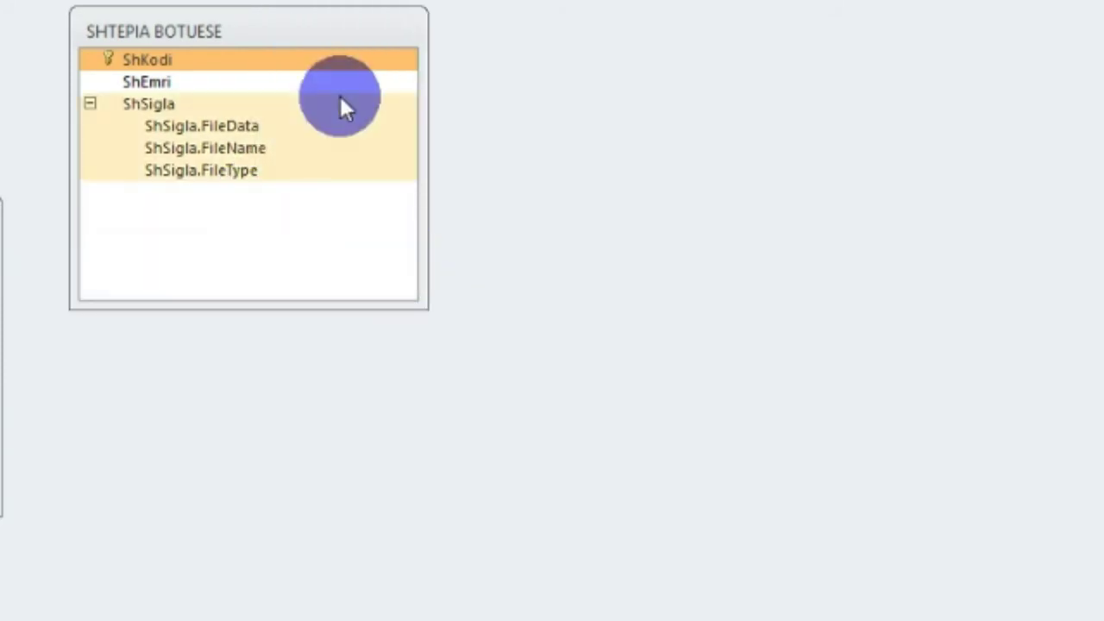
drag(304, 31, 617, 183)
drag(448, 221, 0, 281)
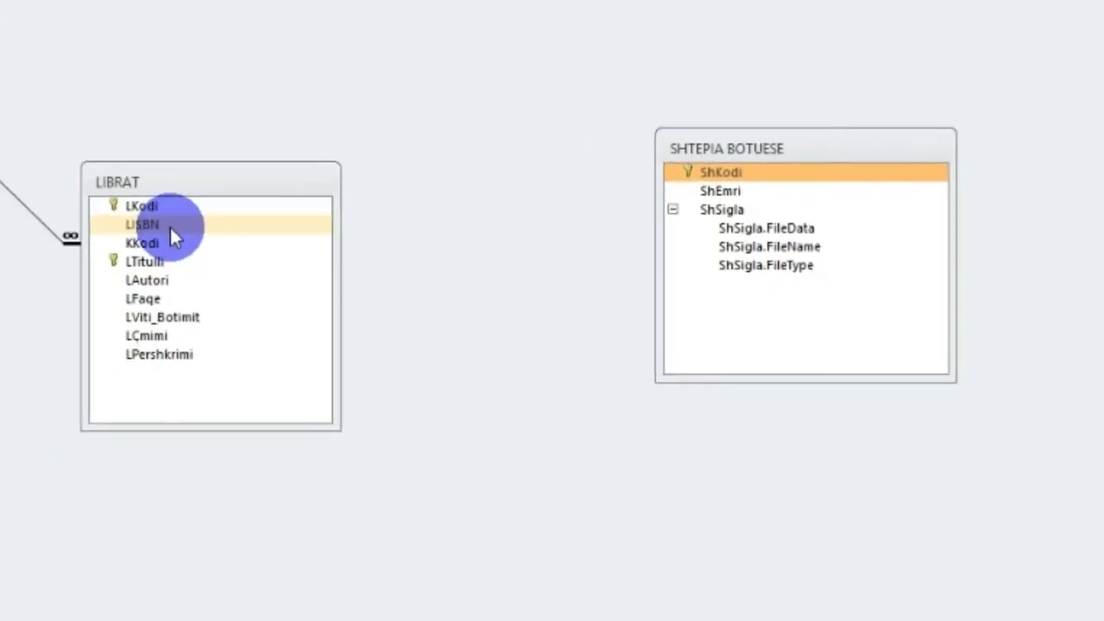
drag(170, 225, 682, 164)
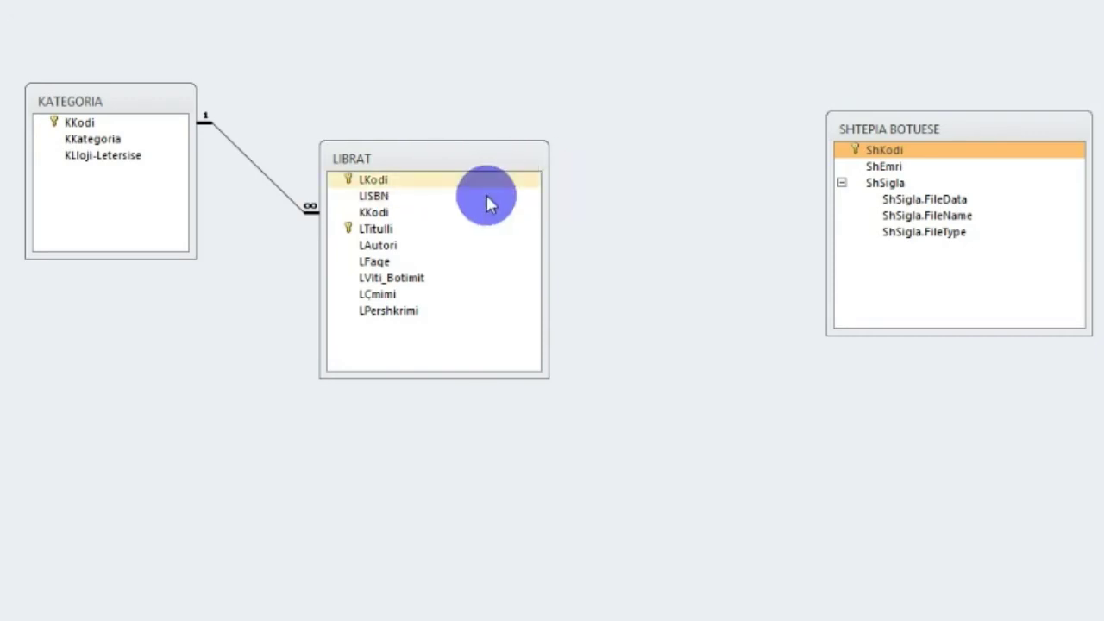
click(894, 153)
drag(895, 153, 793, 111)
mouse_move(645, 116)
mouse_down()
mouse_move(606, 116)
mouse_move(500, 59)
mouse_up()
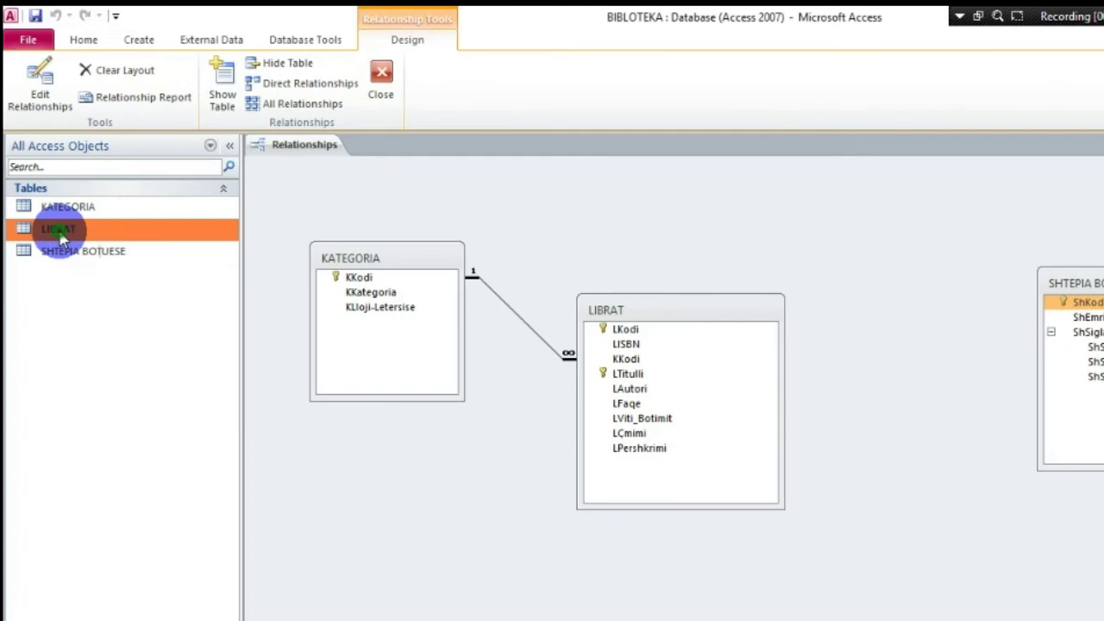
Step: Open the LIBRAT table in Design view and insert an empty field row above KKodi
double_click(60, 231)
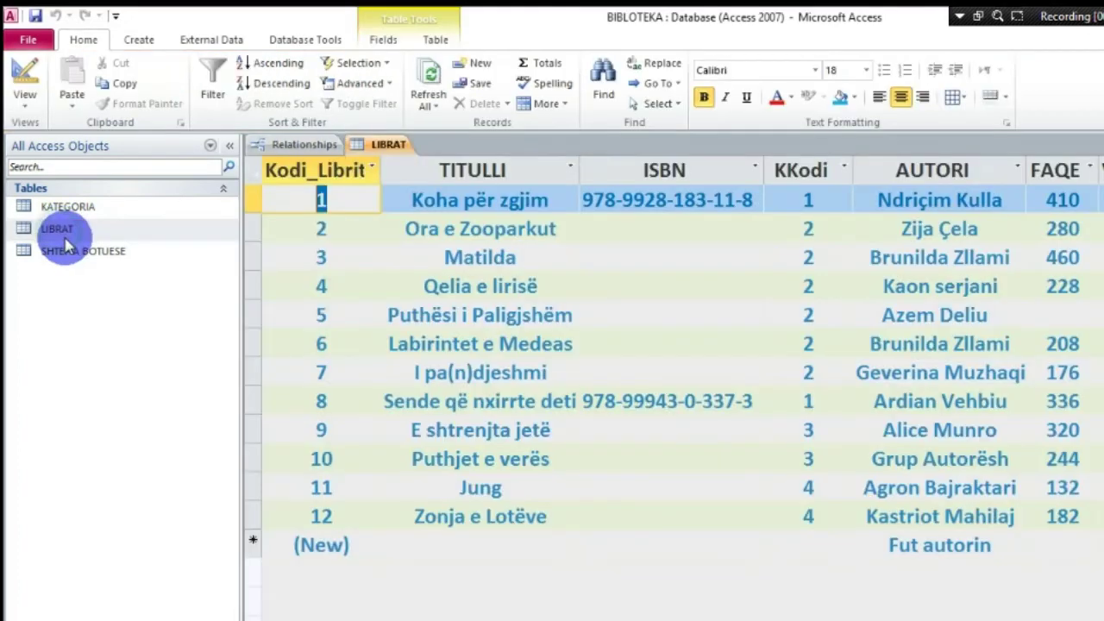
click(26, 86)
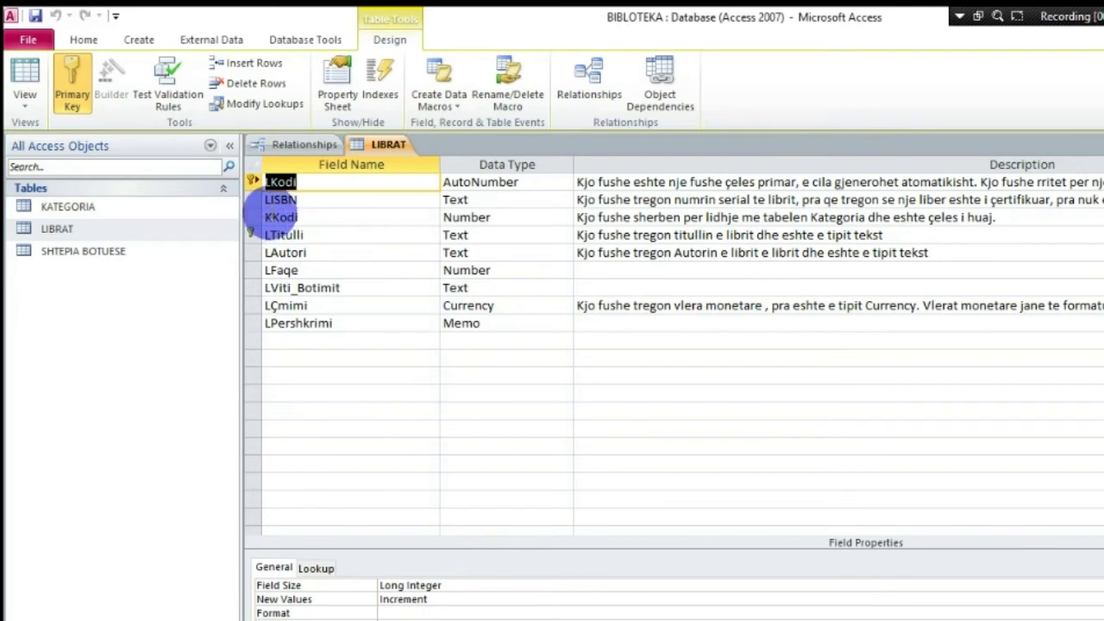
click(252, 217)
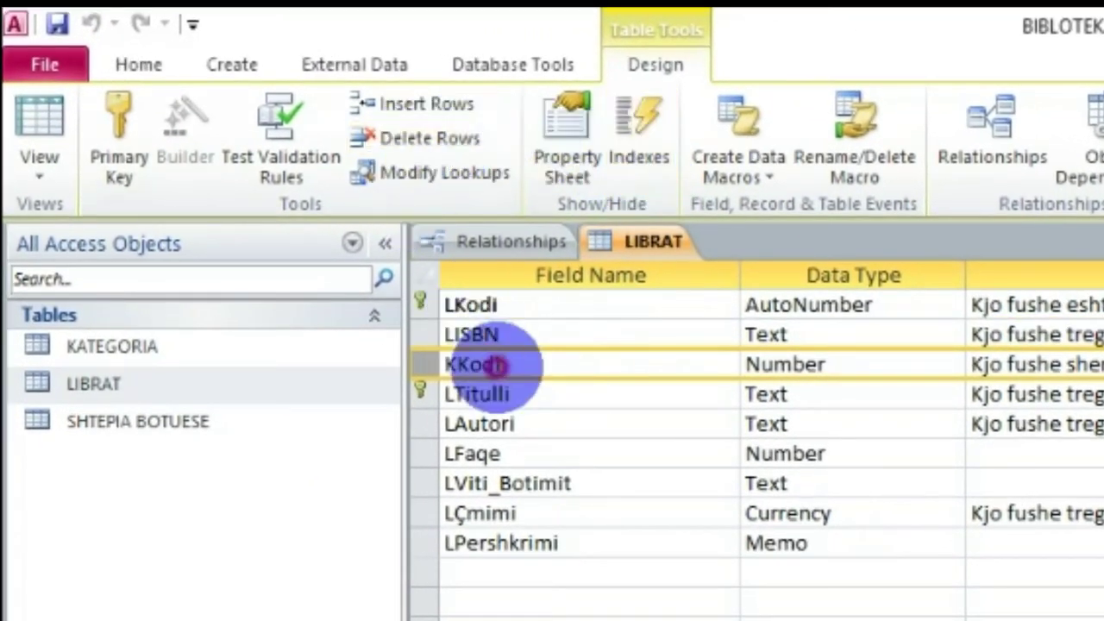
right_click(466, 345)
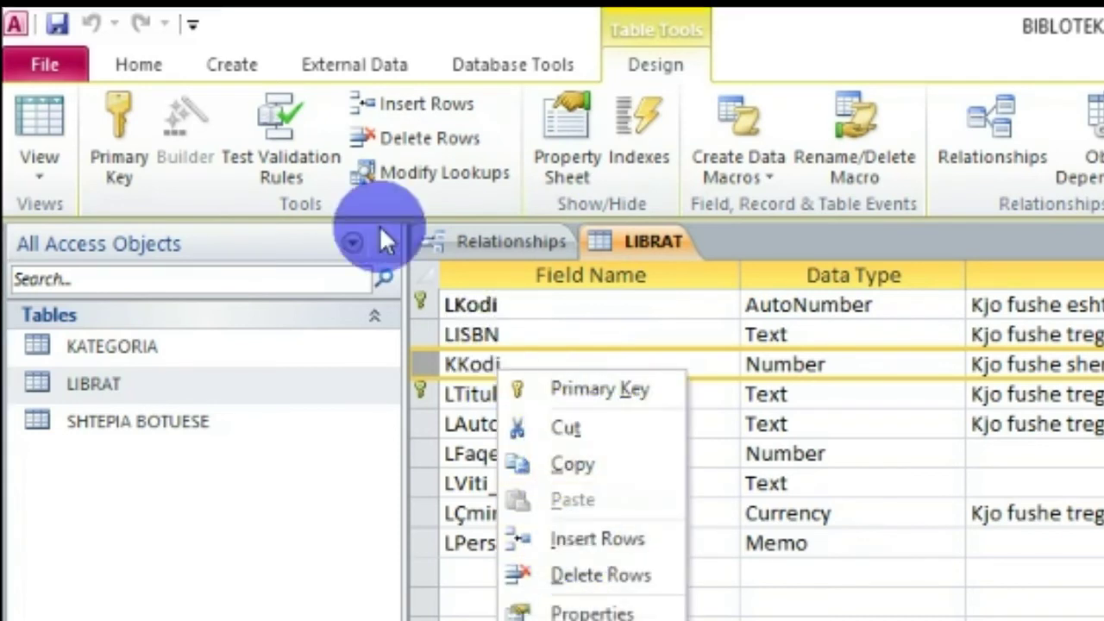
click(409, 104)
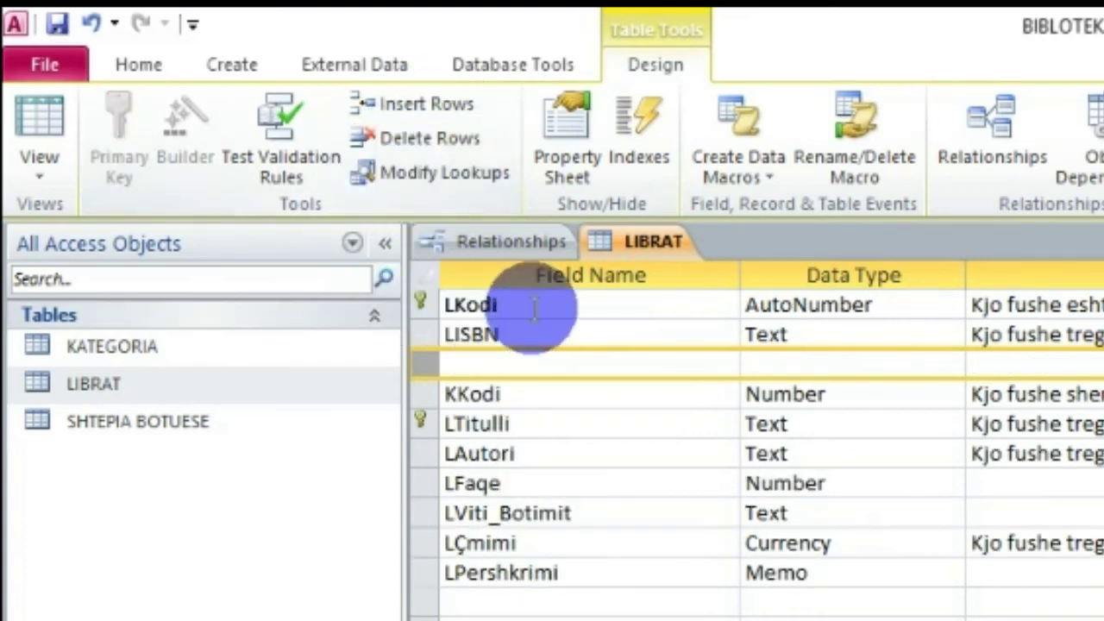
Step: Name the empty field between LISBN and KKodi SH_Kodi
click(475, 364)
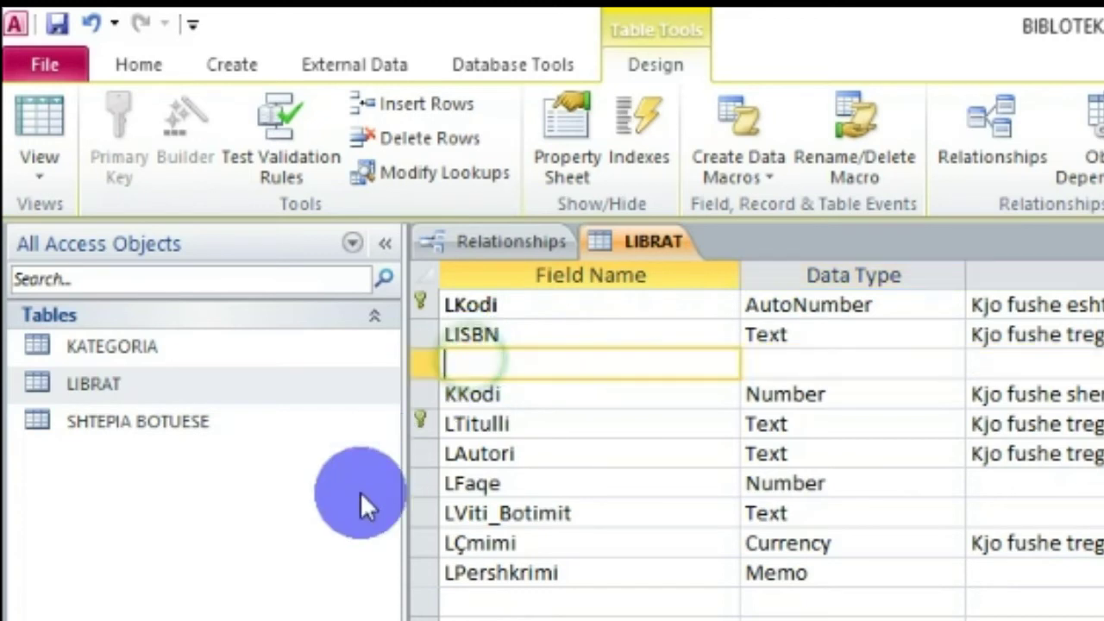
text(s)
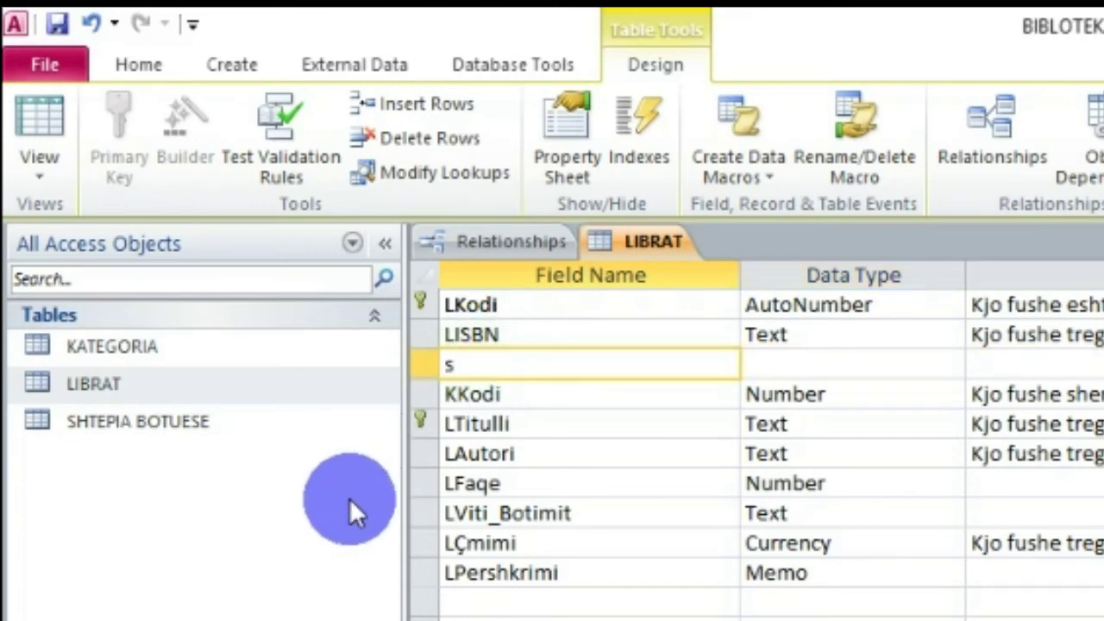
key(BackSpace)
text(s)
key(BackSpace)
text(SH)
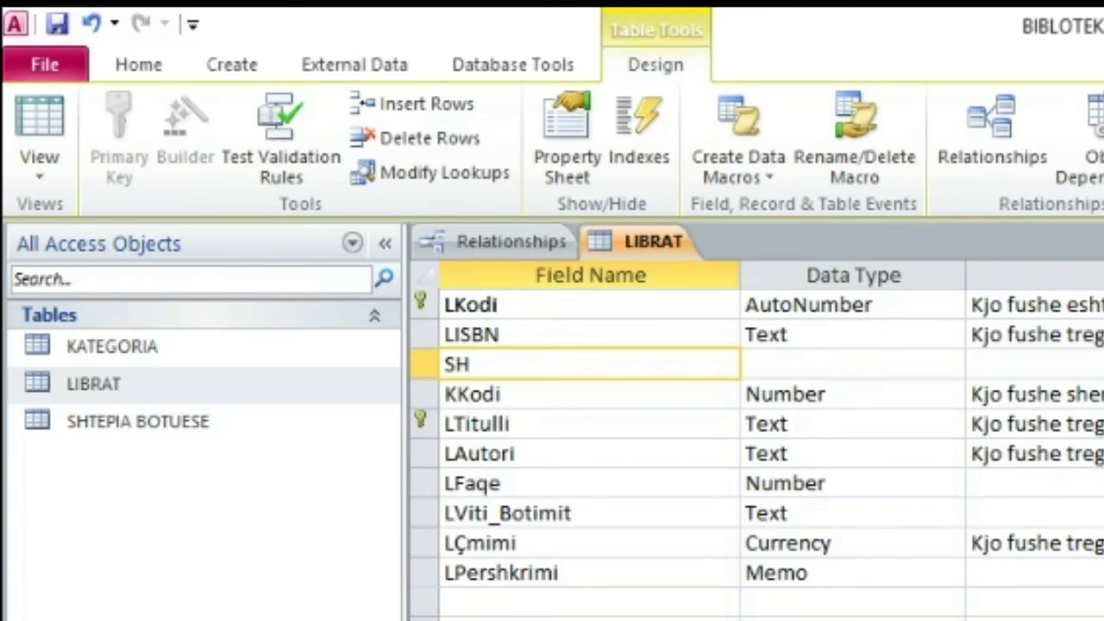
text(_Kodi)
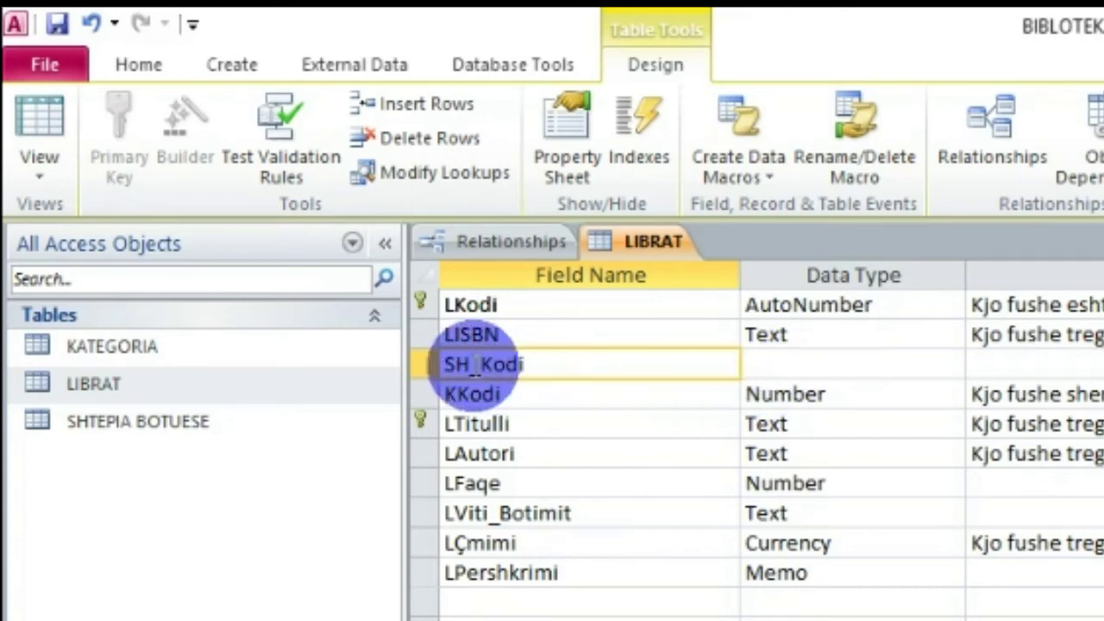
Step: Set the data type of the SH_Kodi field to Number
click(764, 362)
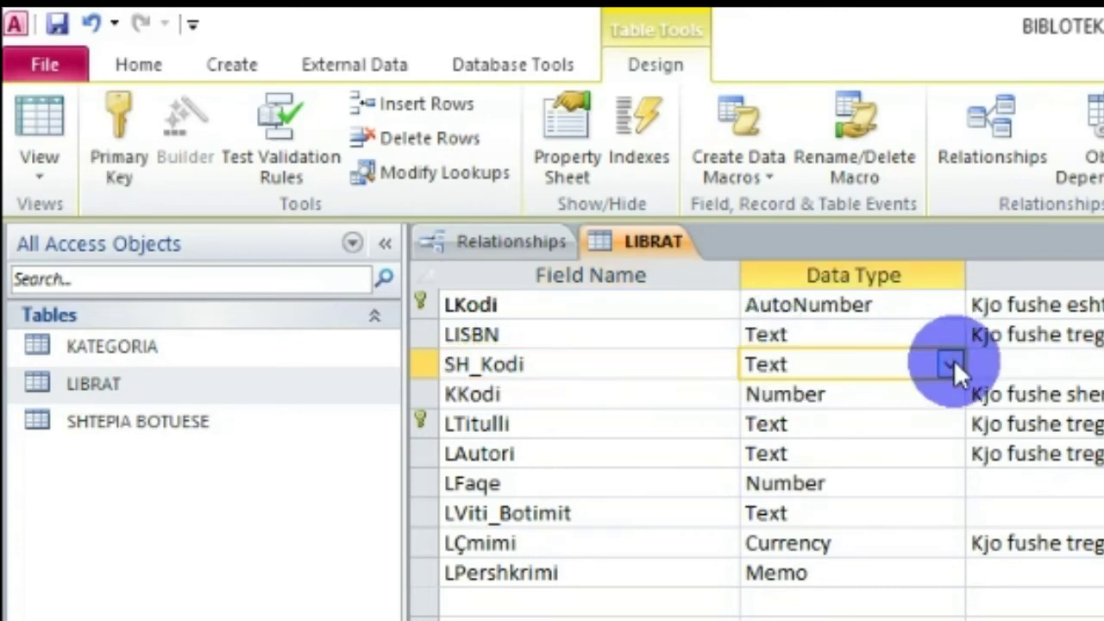
click(954, 360)
click(825, 452)
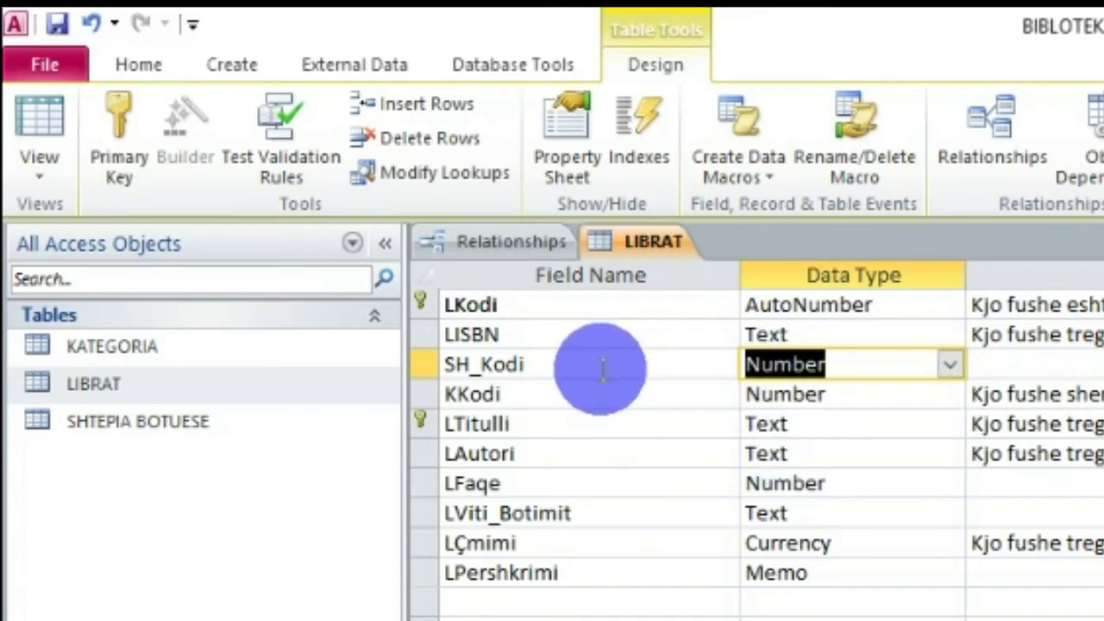
click(545, 366)
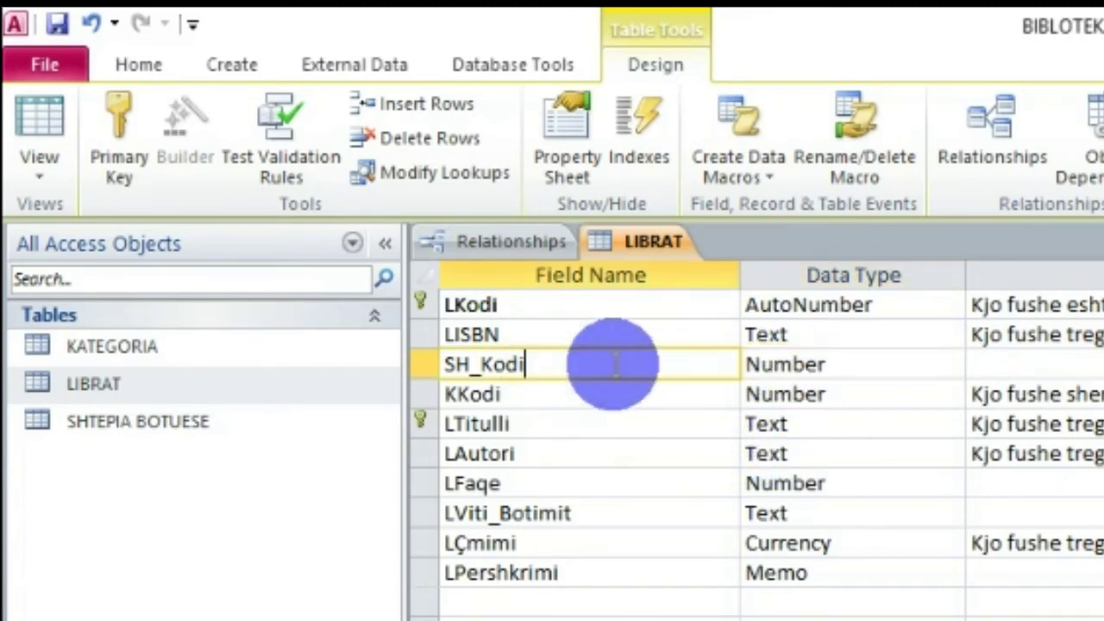
click(865, 356)
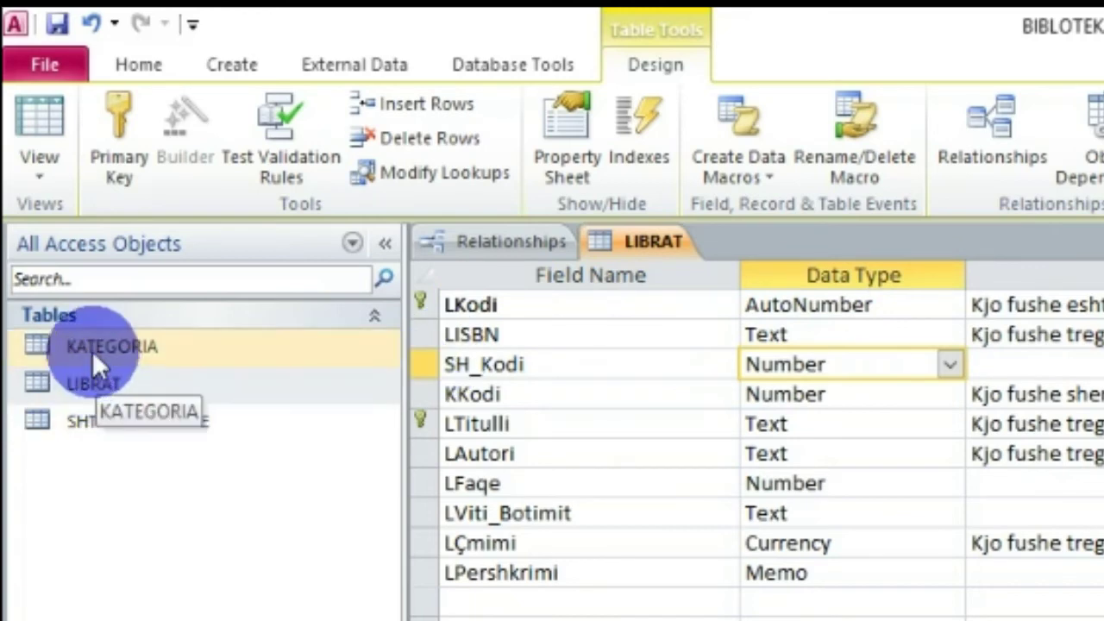
Step: Check the data type of ShKodi in the SHTEPIA BOTUESE design and return to the LIBRAT design
click(95, 422)
double_click(95, 423)
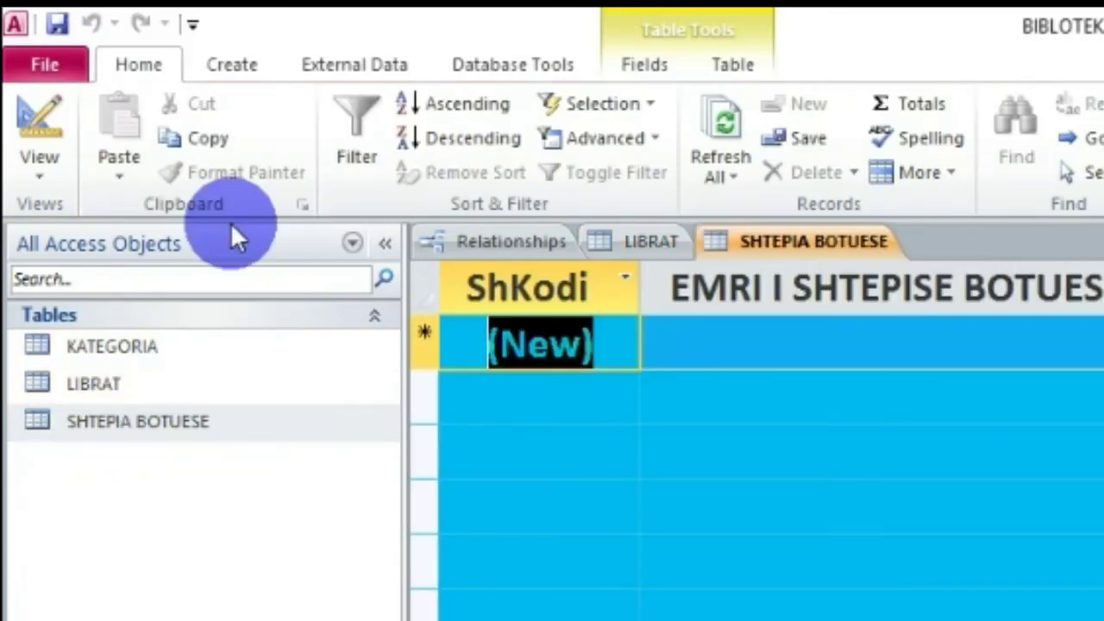
click(39, 138)
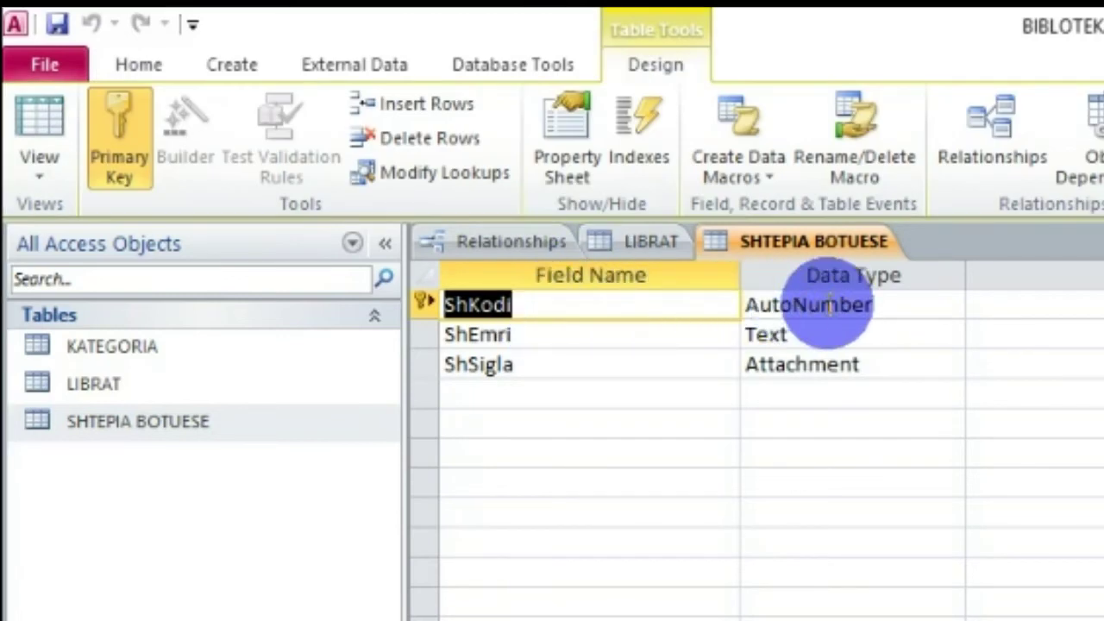
click(647, 242)
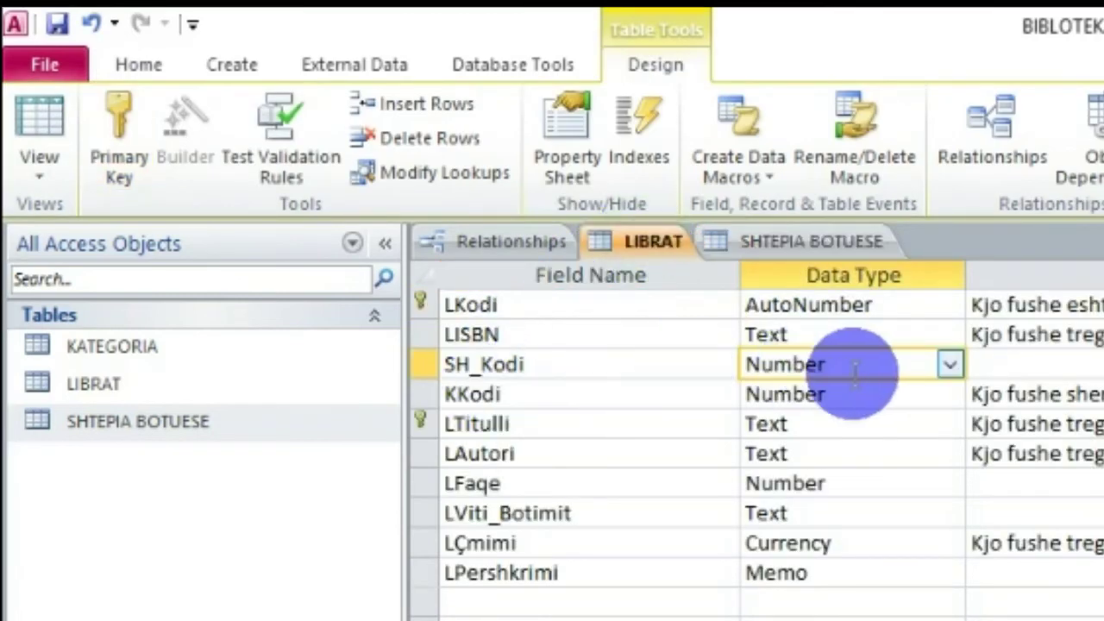
Step: Describe SH_Kodi as "Kjo fushe tregon kodin e SHB she sherben si çeles i huaj. Kjo fushe mund te sherbeje edhe si fushe indeks me vlera te dublikuaa."
click(1007, 364)
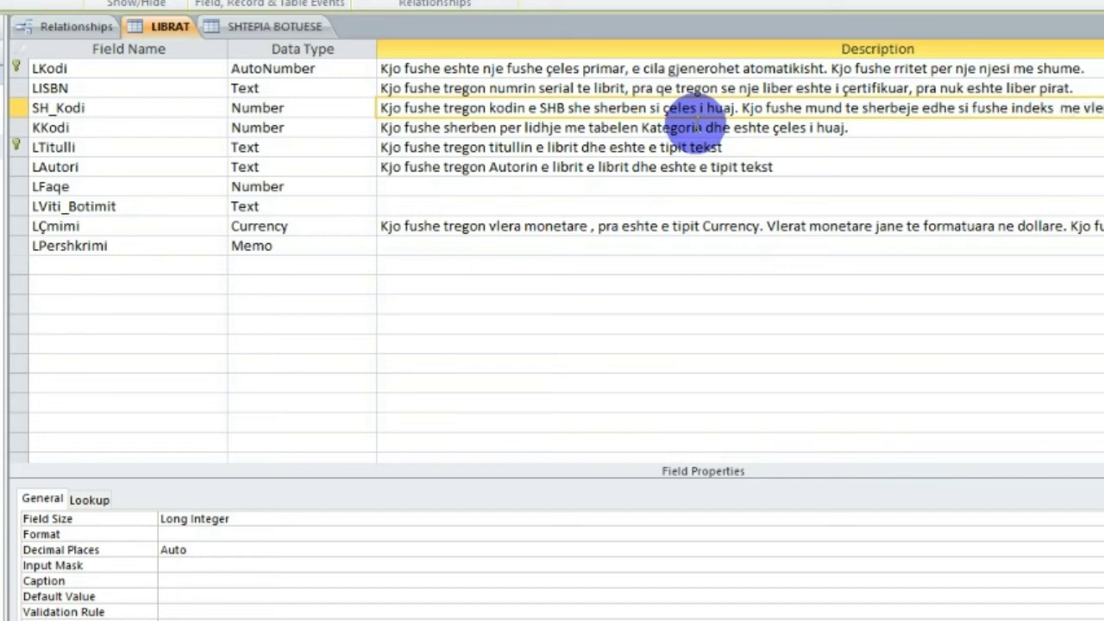
text(di)
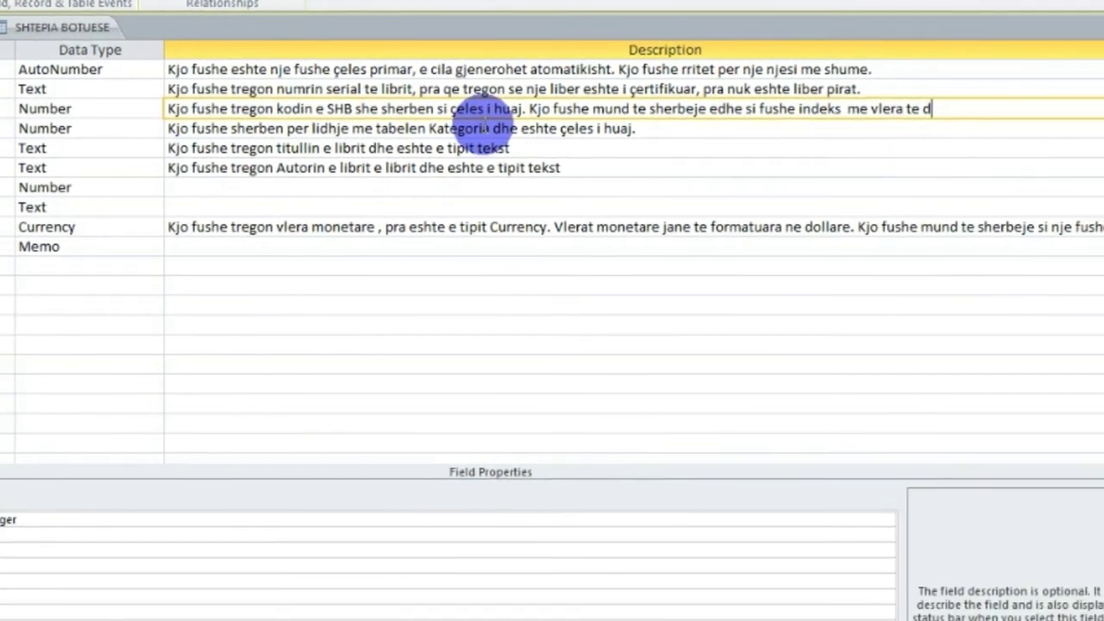
key(BackSpace)
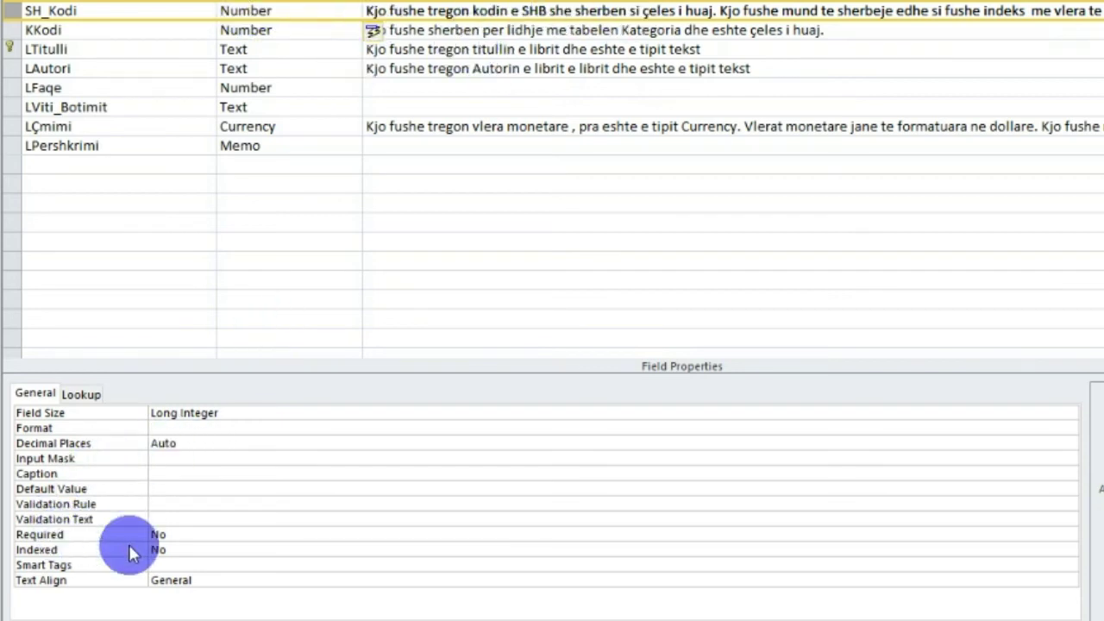
Step: Set the Indexed property of the SH_Kodi field to Yes (Duplicates OK)
click(212, 549)
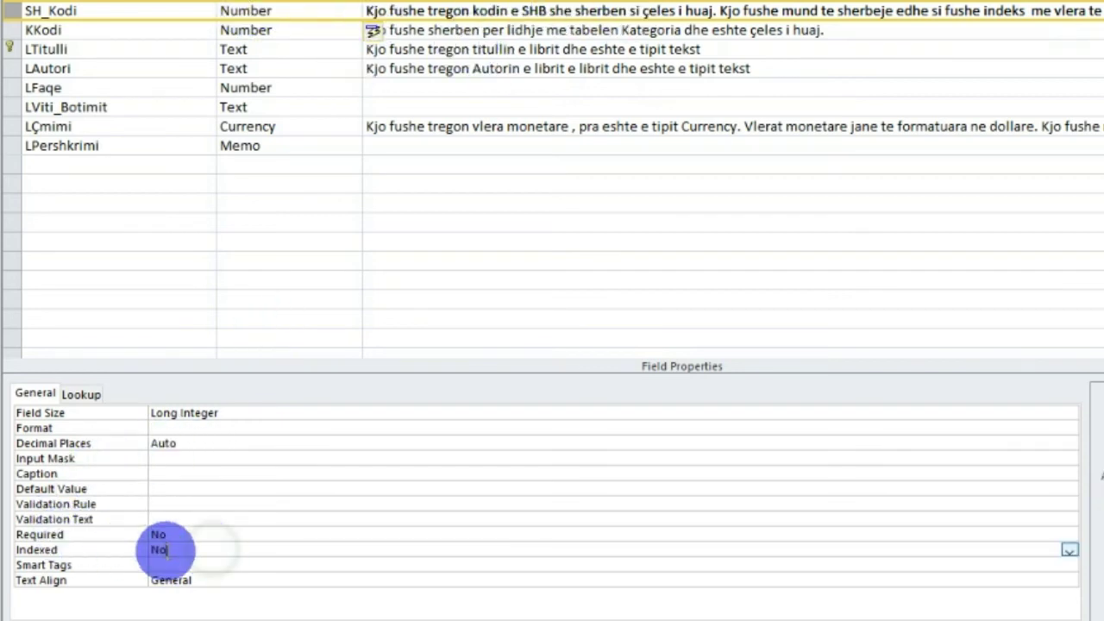
click(1068, 554)
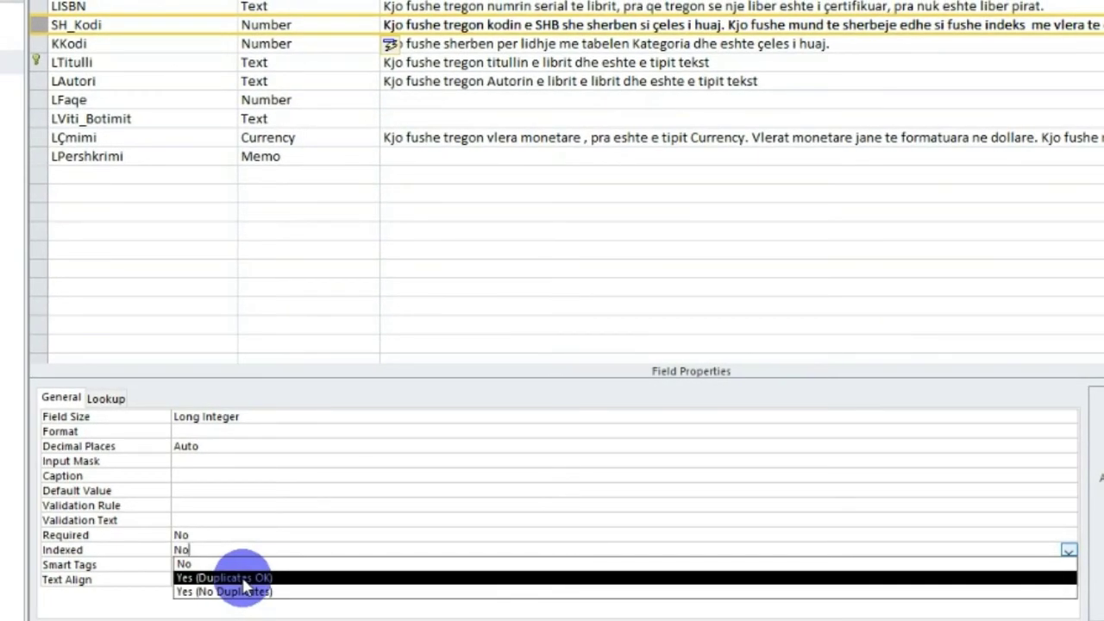
click(244, 580)
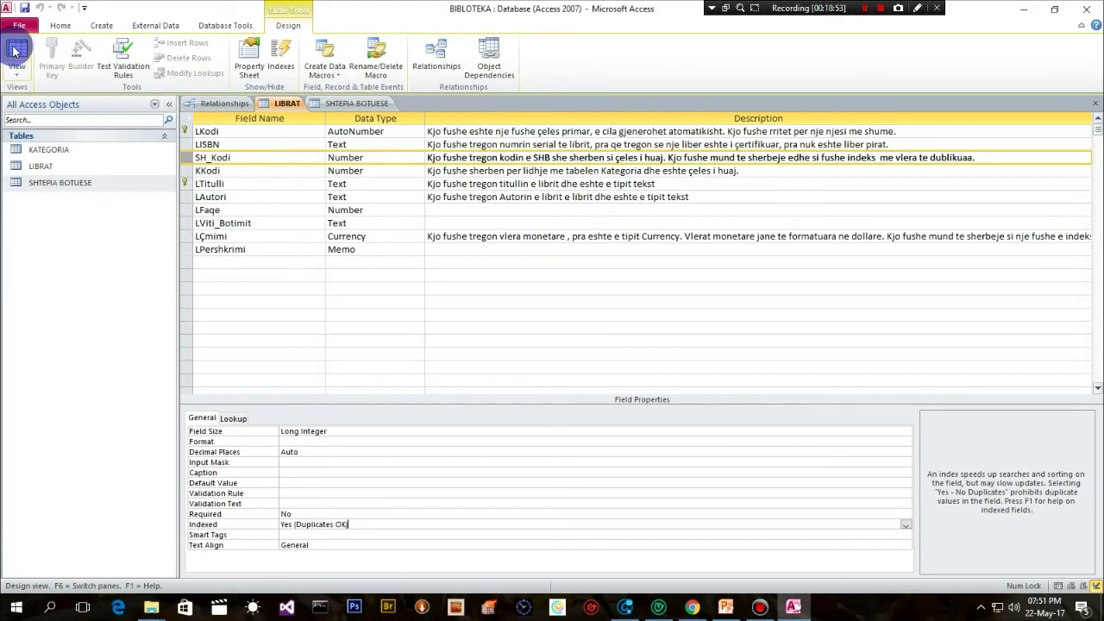
Step: Show the LIBRAT and SHTEPIA BOTUESE tables in Datasheet view and close both of them
click(18, 44)
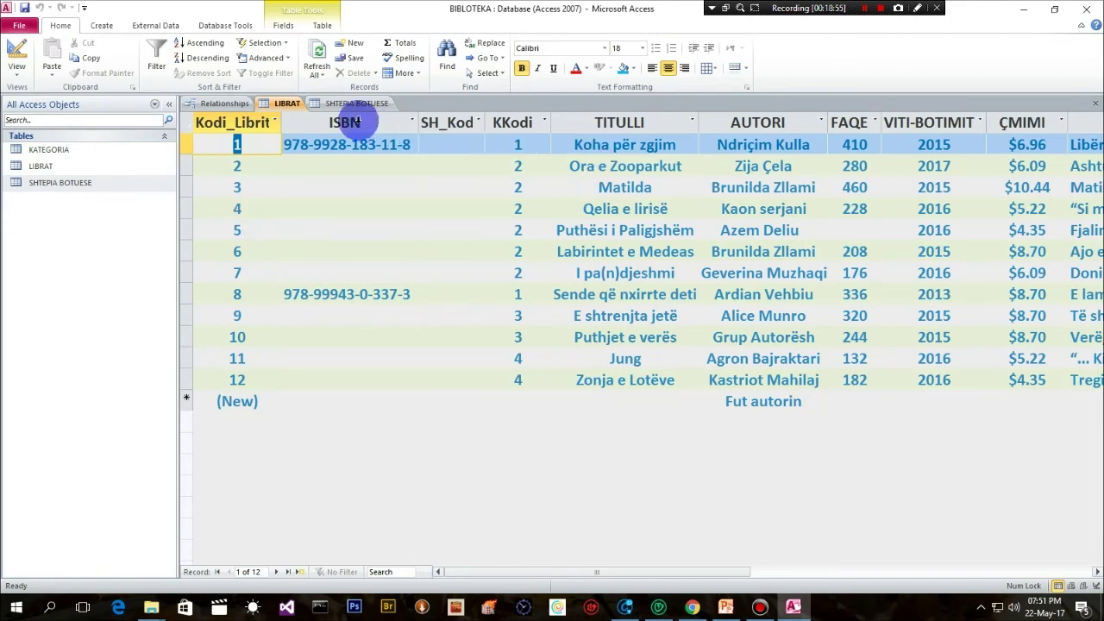
click(354, 103)
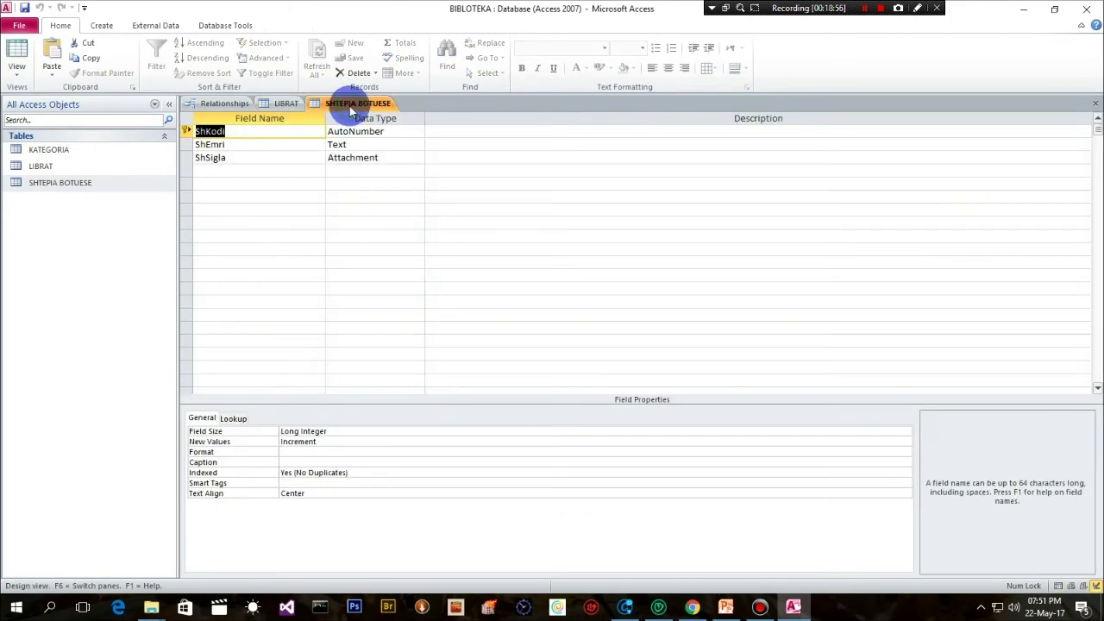
click(17, 53)
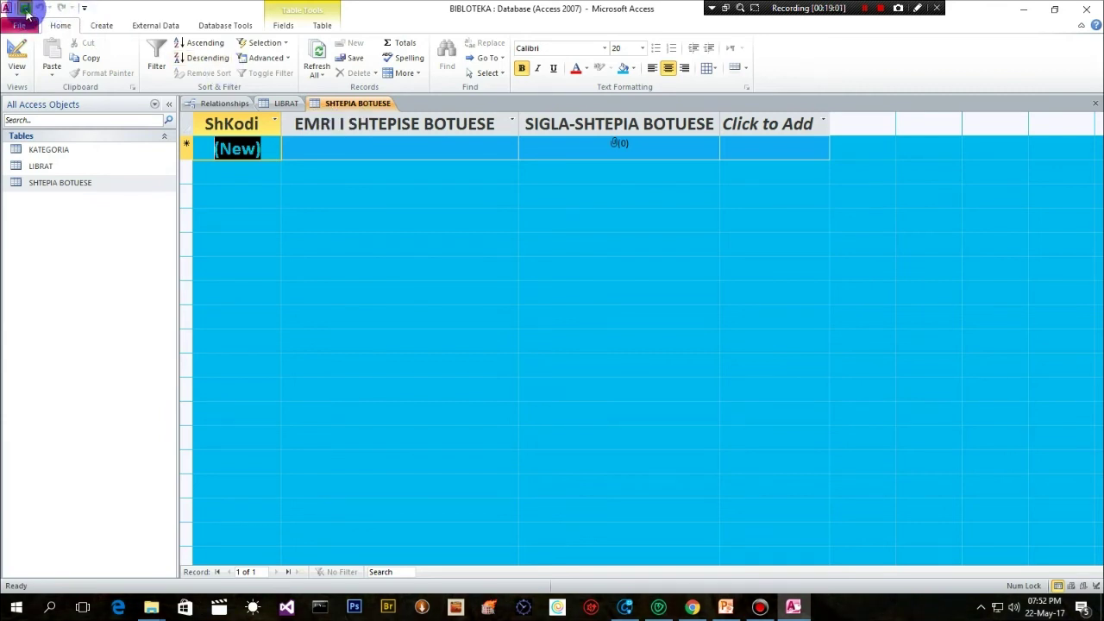
click(283, 103)
click(354, 103)
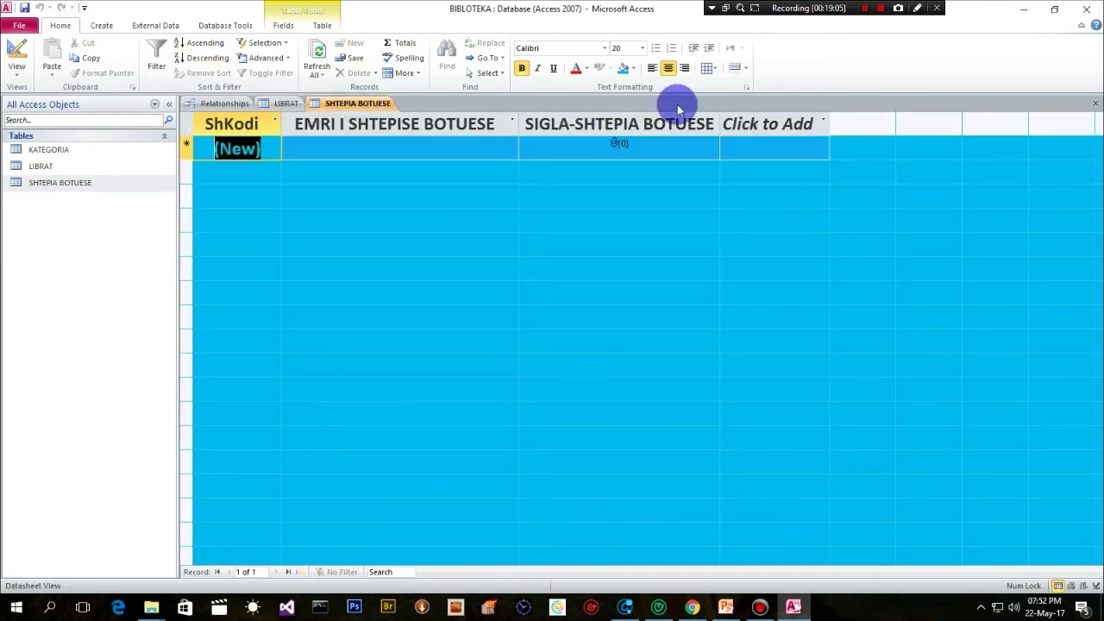
click(1092, 105)
click(1092, 104)
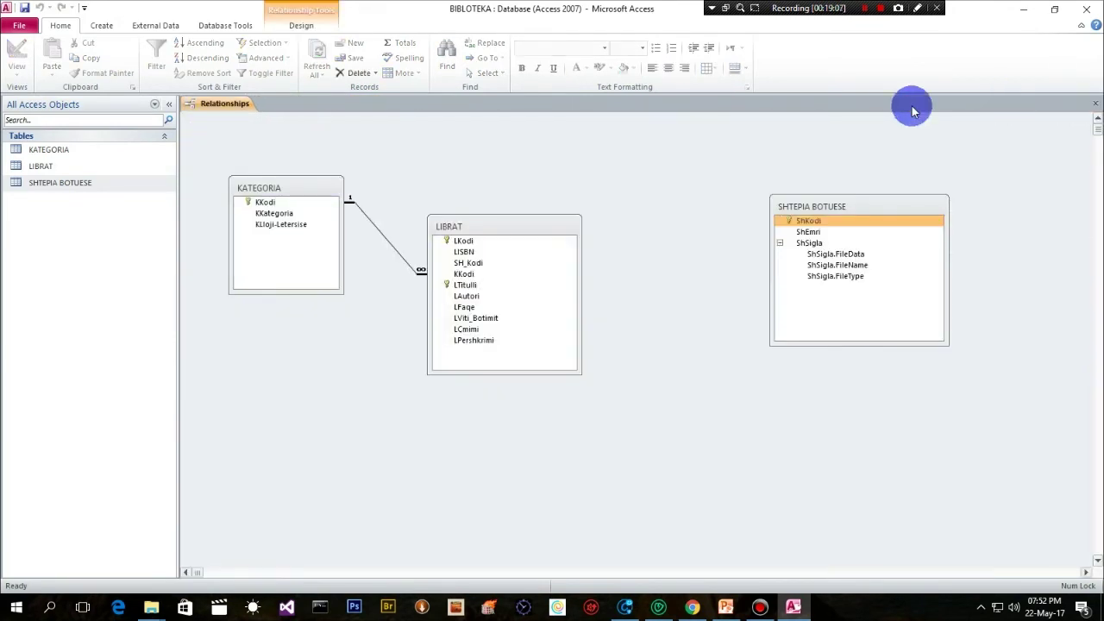
Step: Move the SHTEPIA BOTUESE table closer to LIBRAT in the relationships diagram
drag(837, 207, 742, 203)
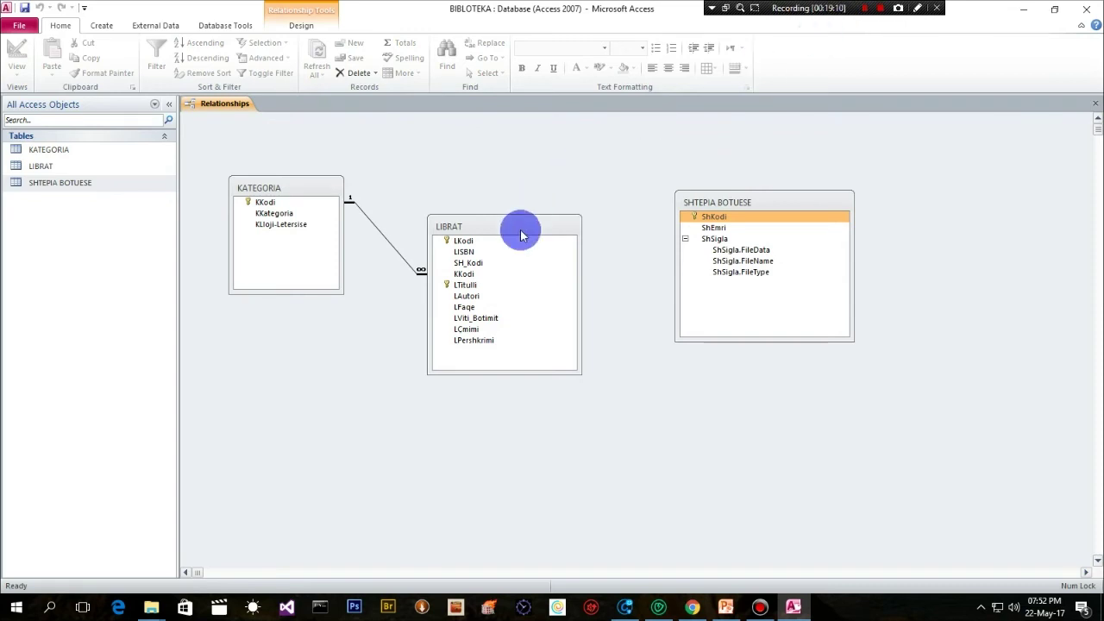
click(523, 241)
click(470, 263)
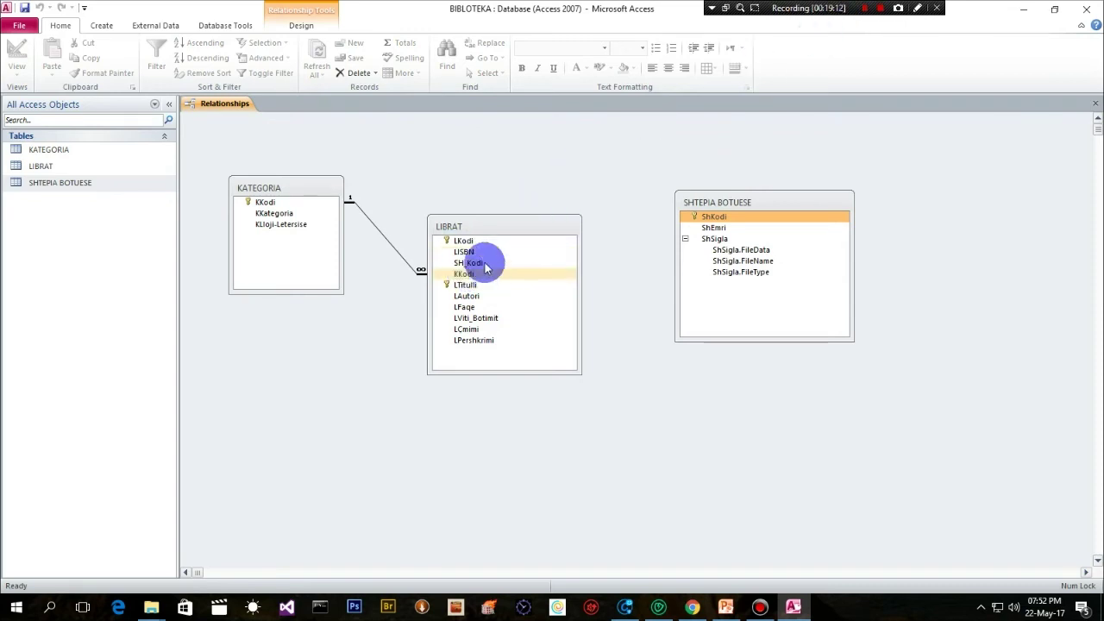
click(864, 7)
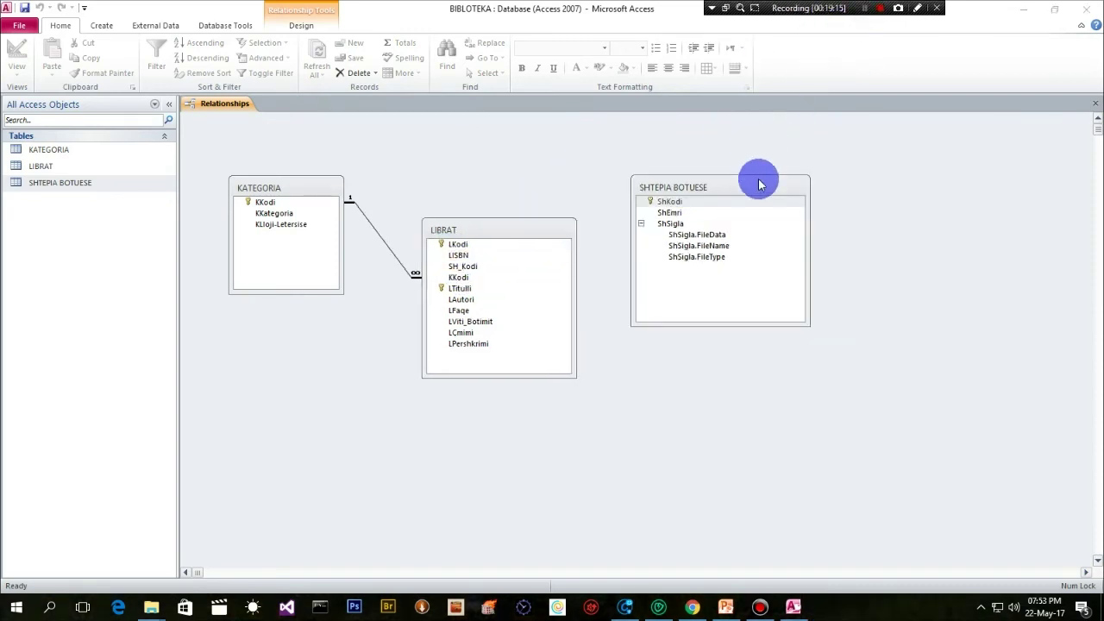
drag(759, 183, 770, 187)
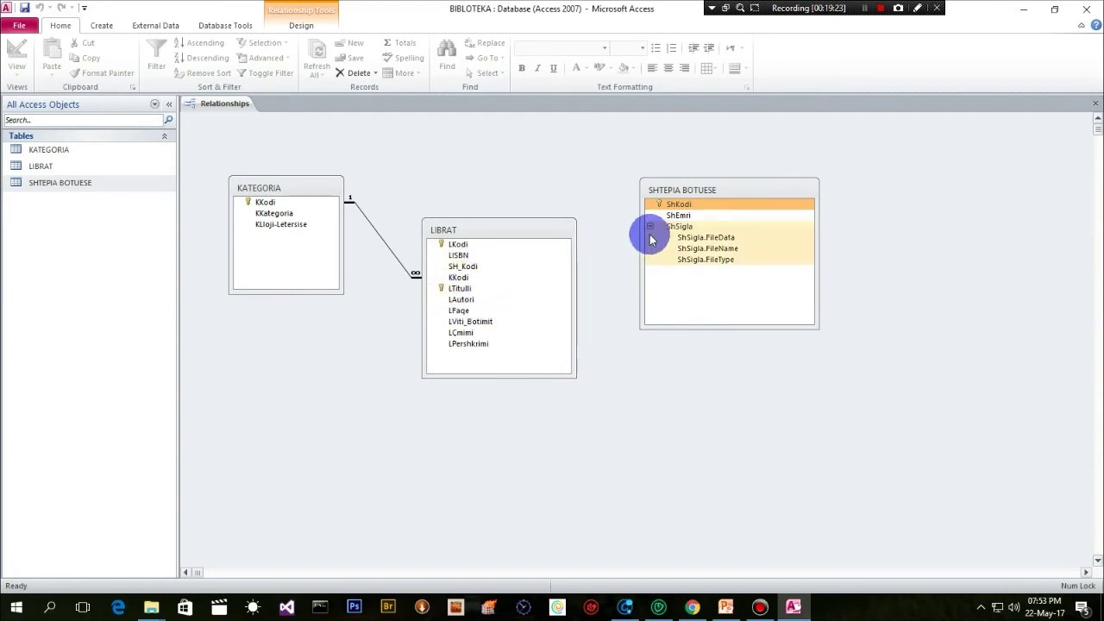
Step: Relate ShKodi of SHTEPIA BOTUESE to SH_Kodi of LIBRAT, enforcing referential integrity with cascade update and cascade delete
click(678, 203)
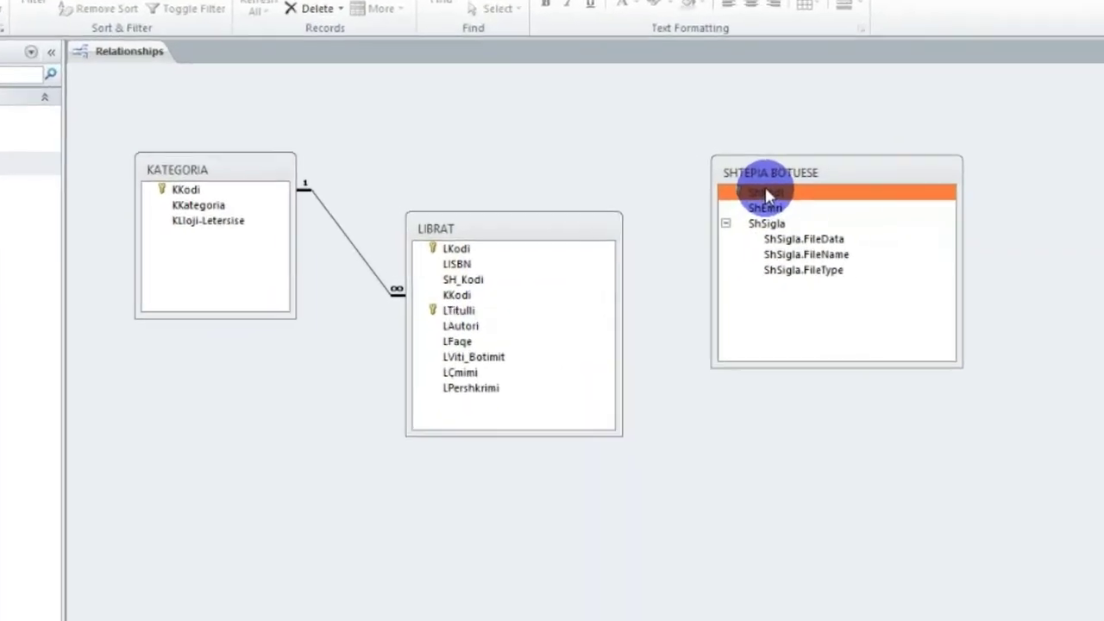
drag(765, 193, 465, 295)
click(436, 245)
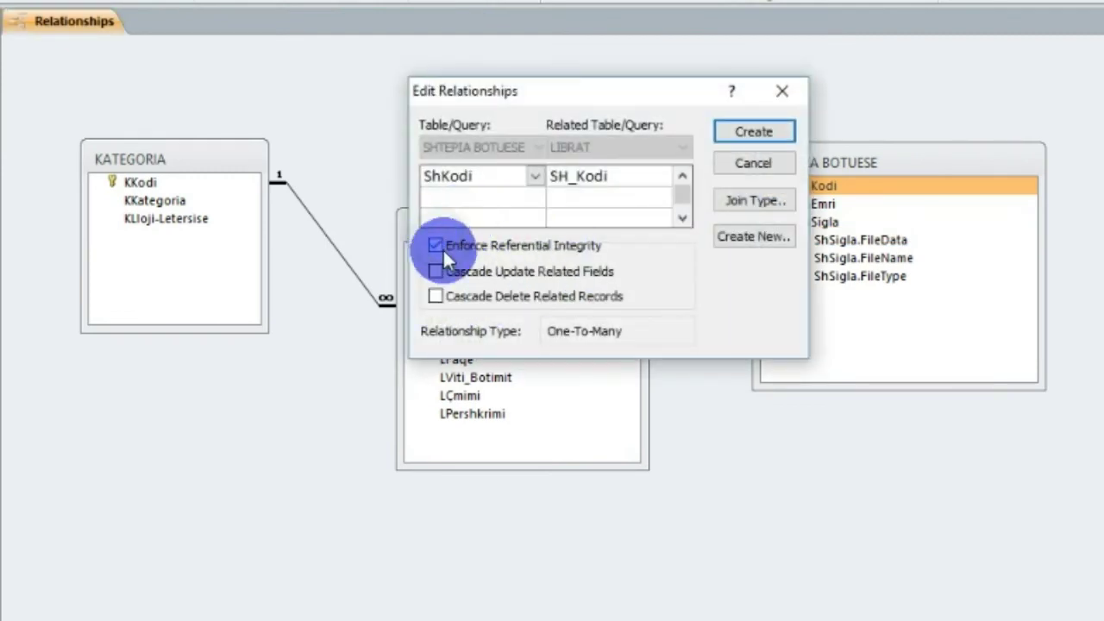
click(436, 271)
click(435, 296)
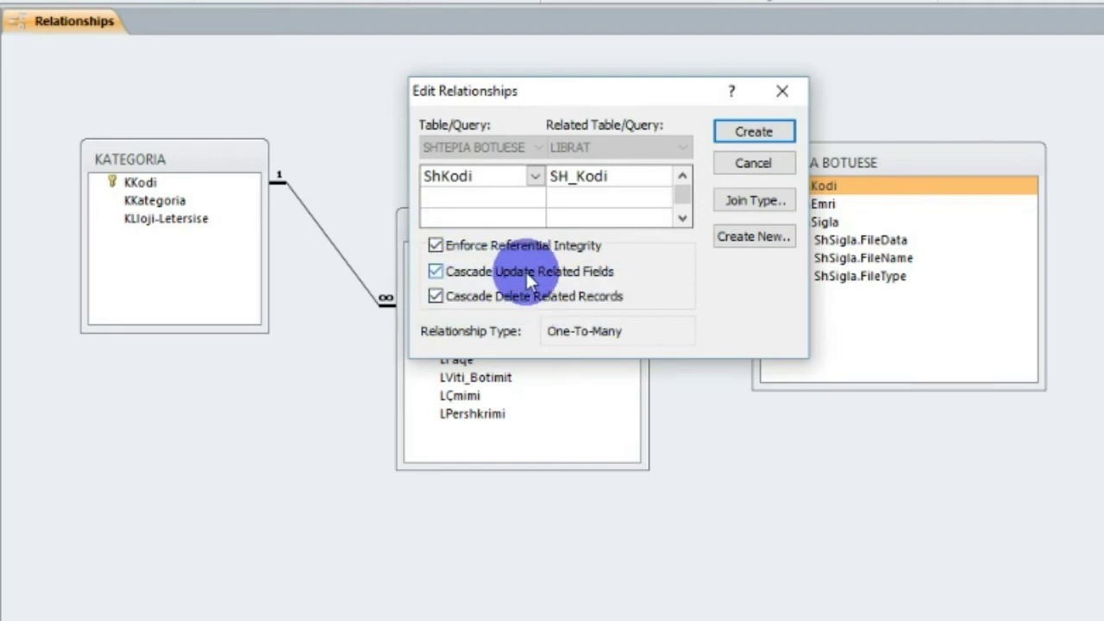
click(753, 132)
drag(875, 163, 925, 159)
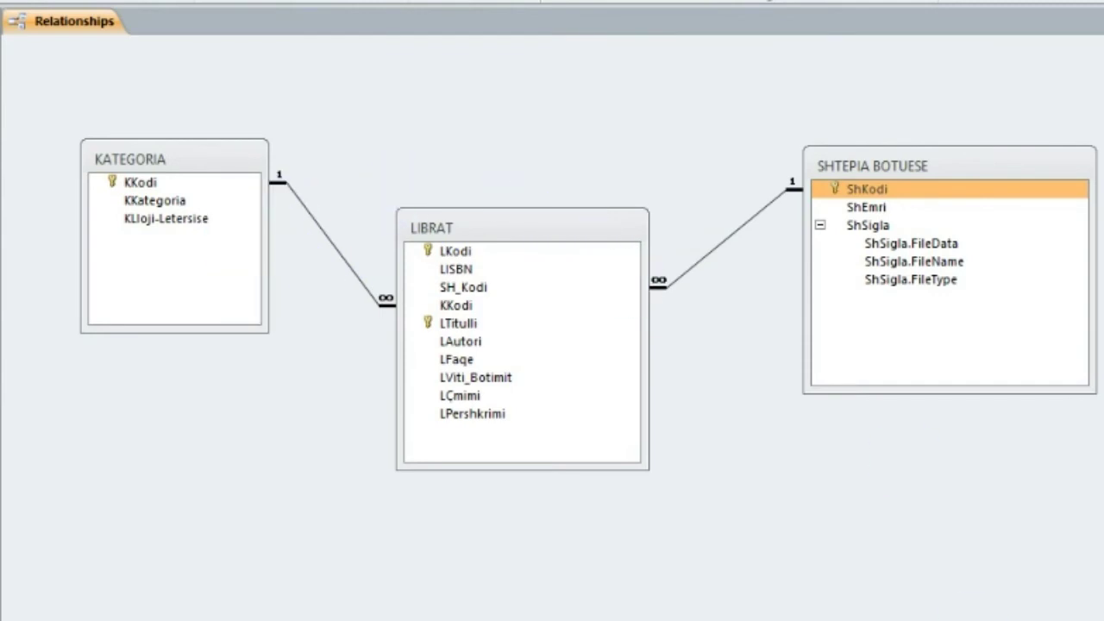
Step: Review the many-to-many relationship slide in the PowerPoint presentation and return to the relationships diagram in Access
click(776, 595)
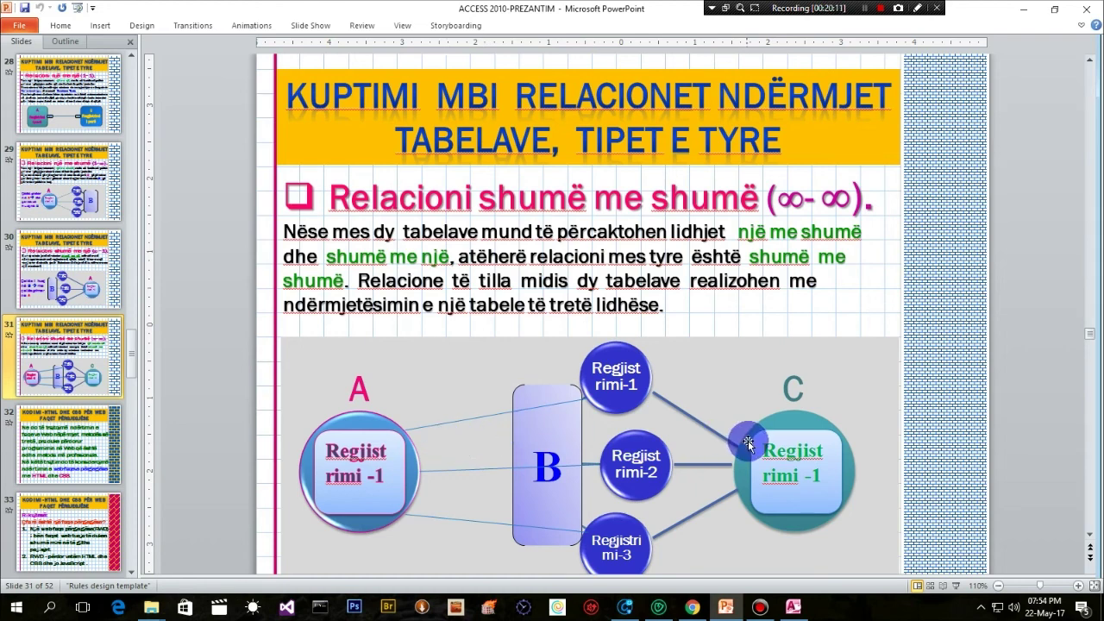
mouse_move(802, 614)
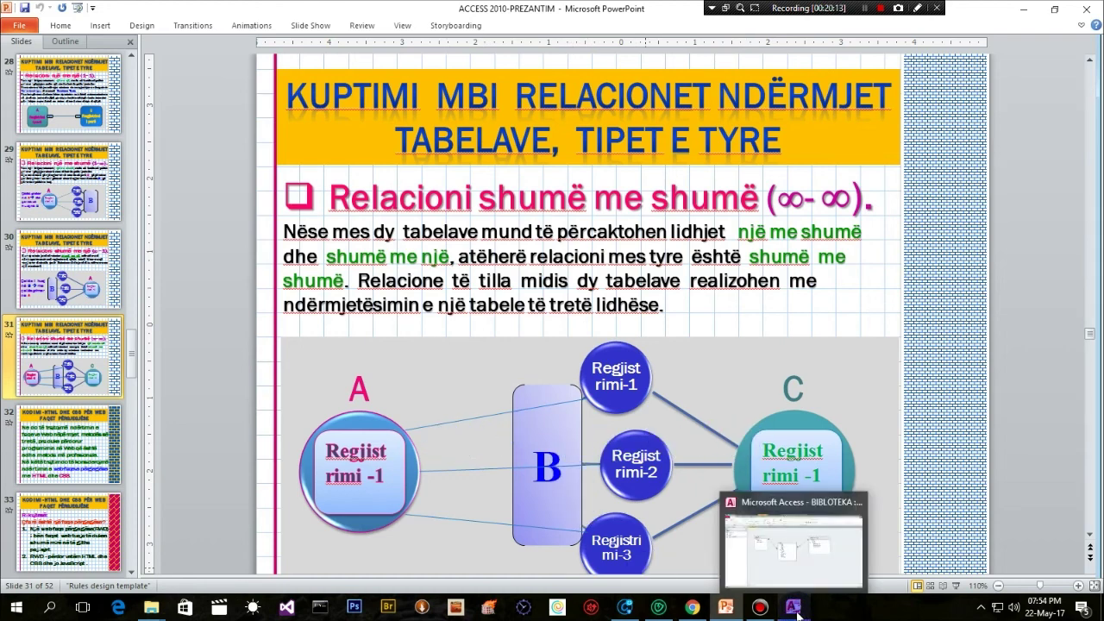
key(alt+Tab)
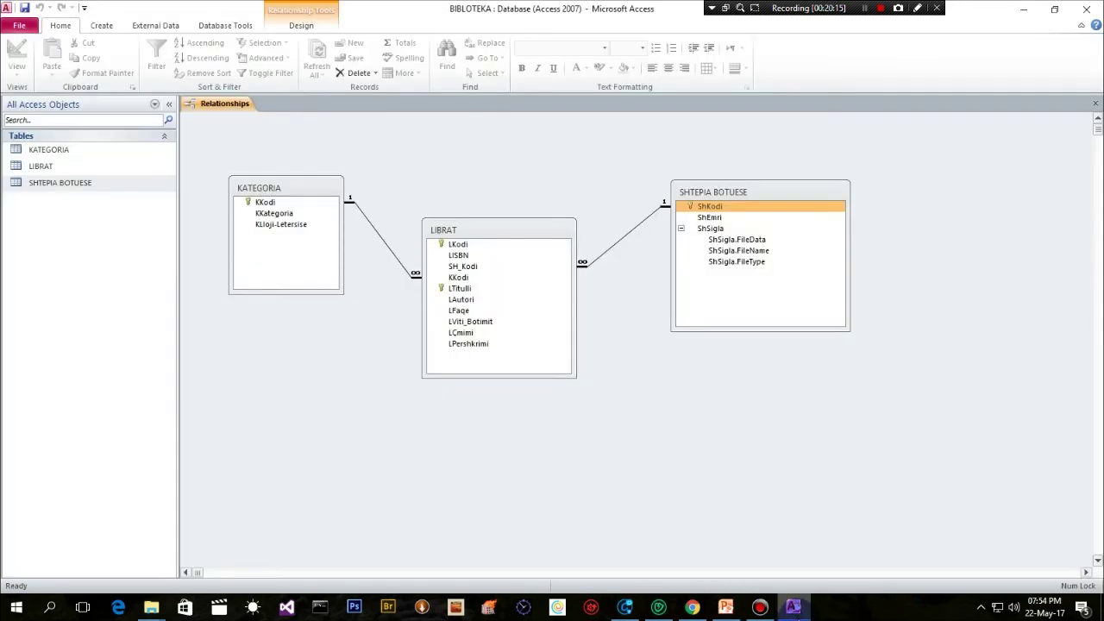
drag(285, 205, 291, 239)
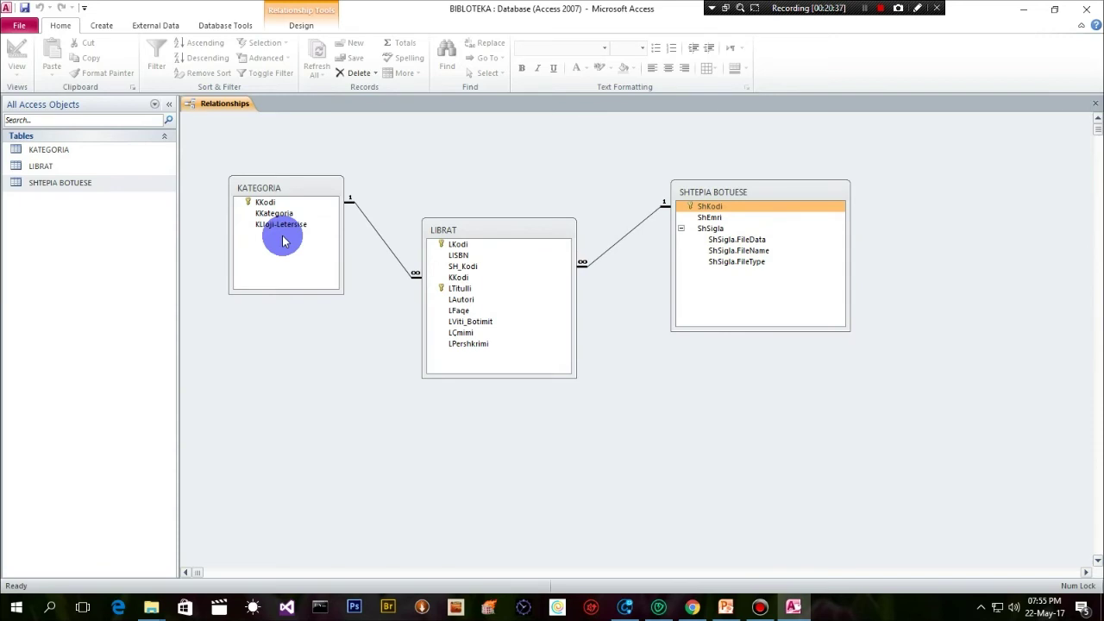
drag(284, 240, 285, 240)
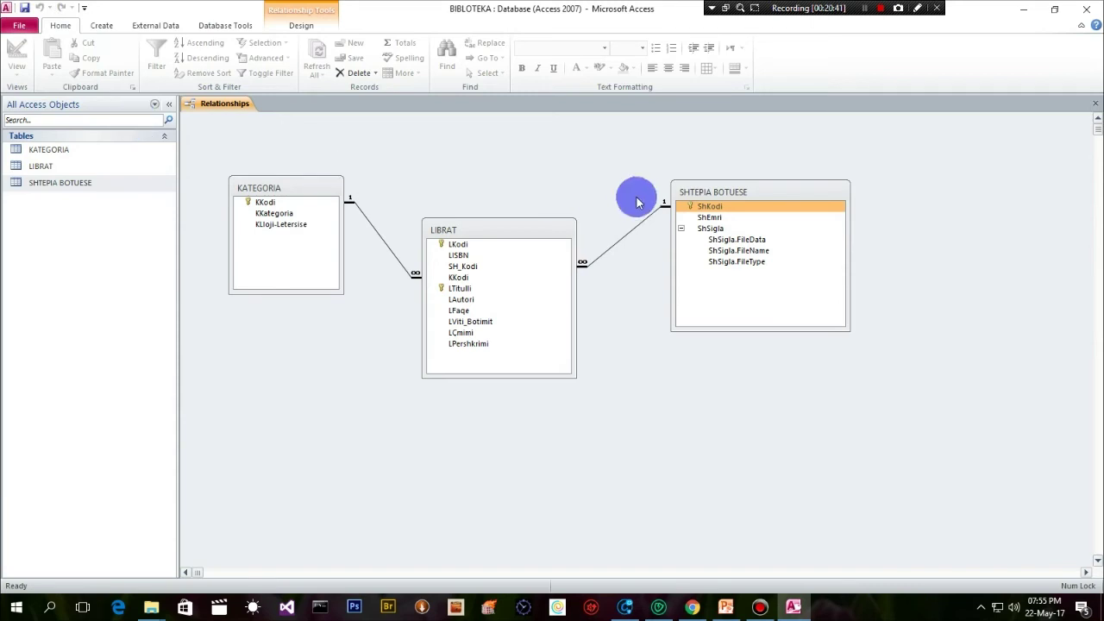
Step: Place LIBRAT lower in the relationships diagram, between KATEGORIA and SHTEPIA BOTUESE, and bring the publishers table closer
drag(525, 230, 482, 310)
drag(775, 192, 678, 202)
click(320, 186)
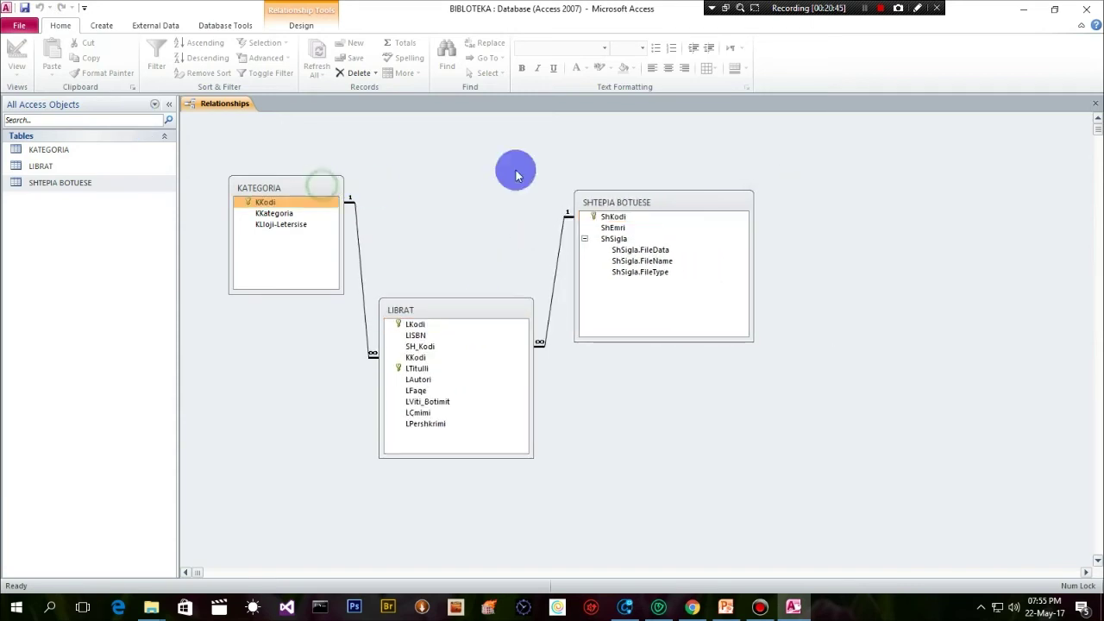
click(21, 25)
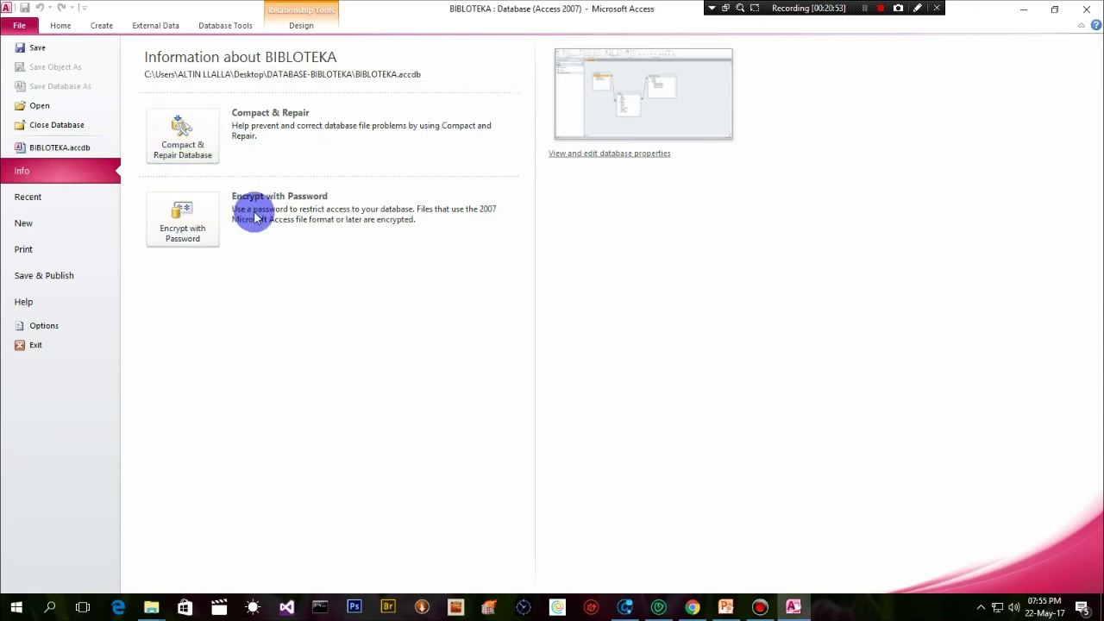
click(40, 249)
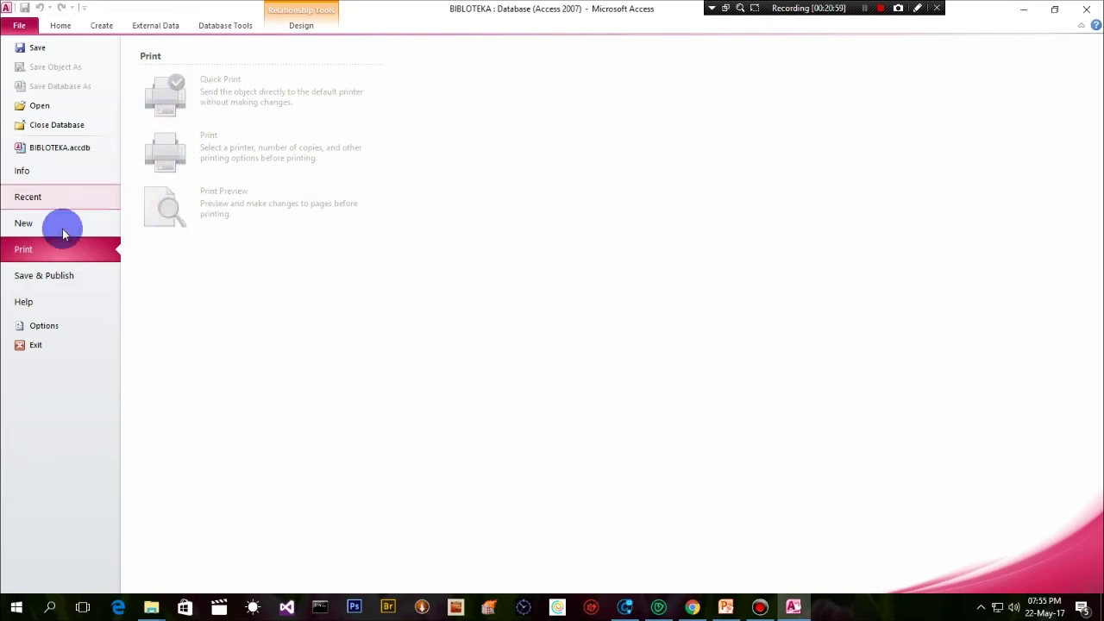
click(60, 27)
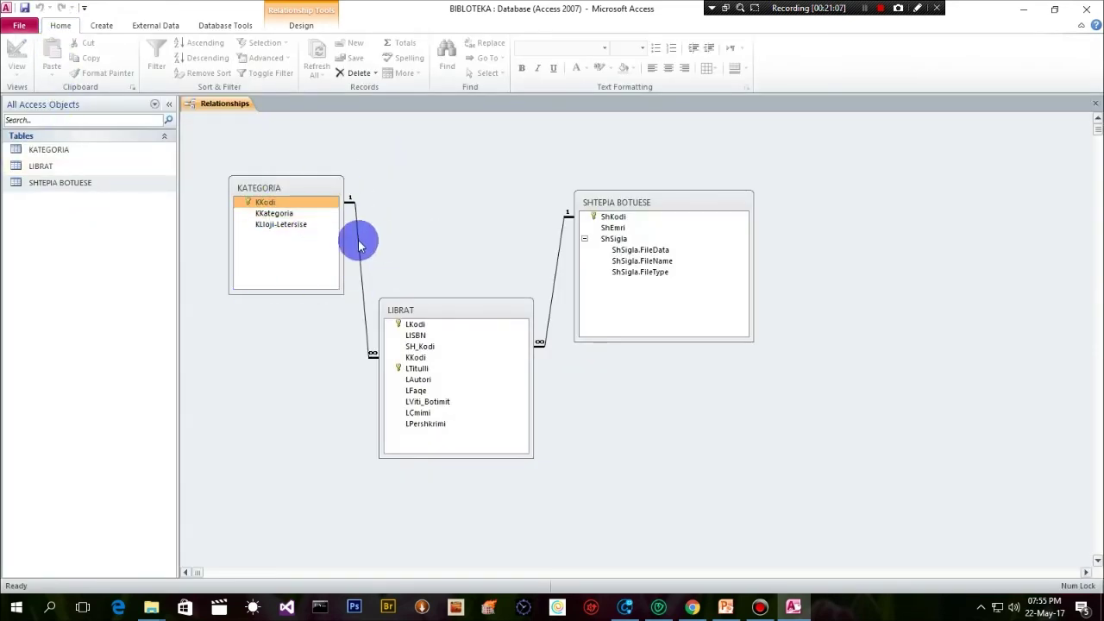
Step: Spread KATEGORIA and SHTEPIA BOTUESE higher above LIBRAT in the diagram and close it, saving the layout
drag(692, 198, 684, 200)
drag(490, 311, 467, 321)
drag(302, 189, 278, 165)
drag(460, 315, 461, 335)
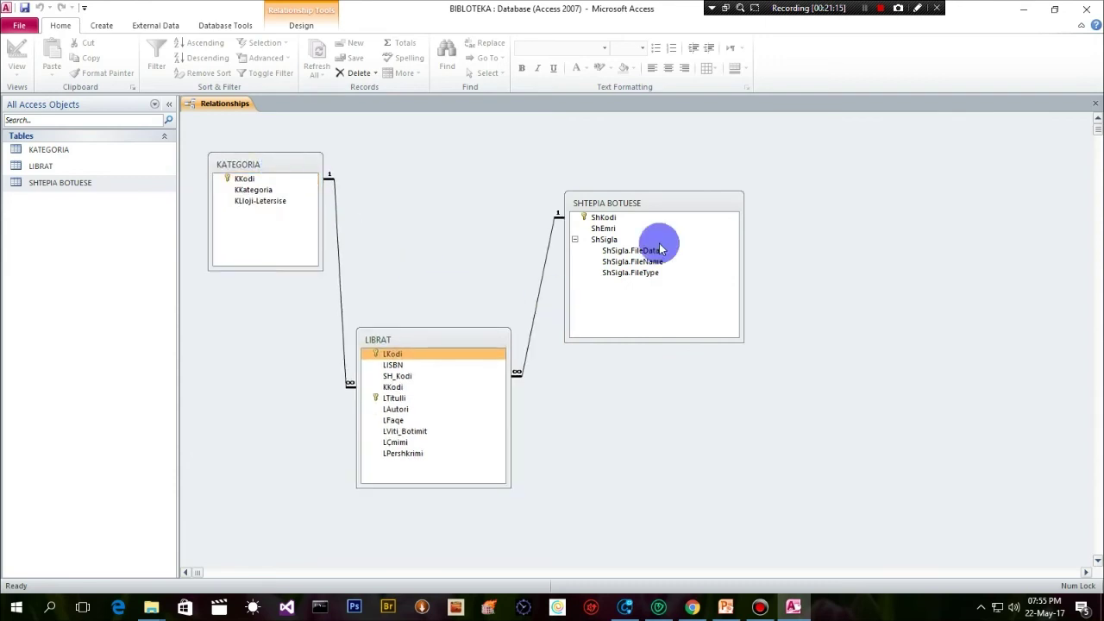
drag(685, 200, 662, 168)
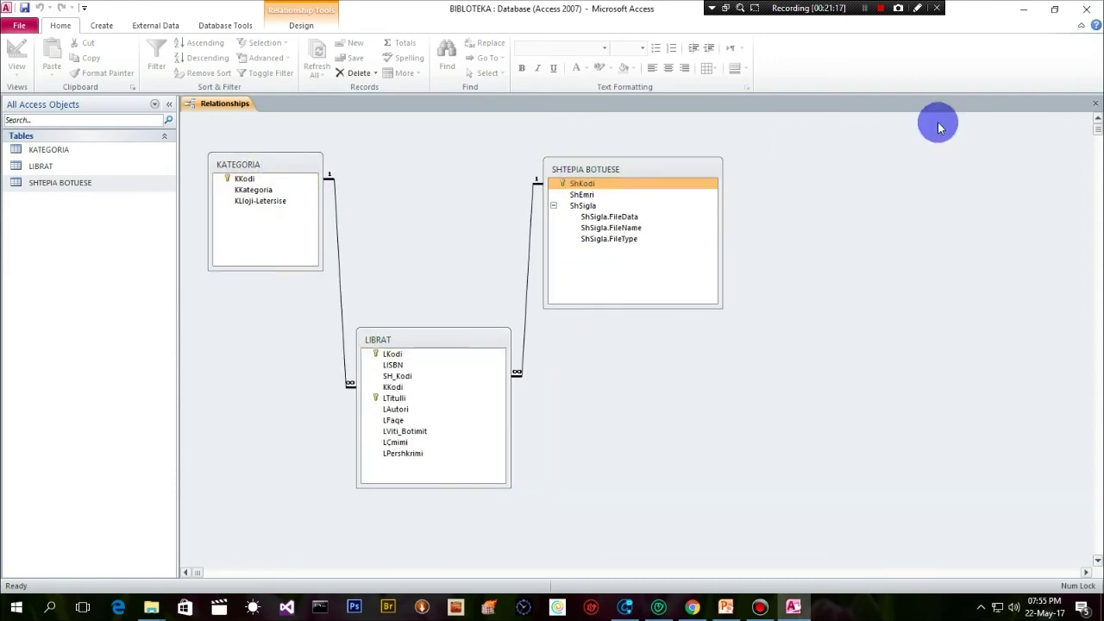
click(1096, 105)
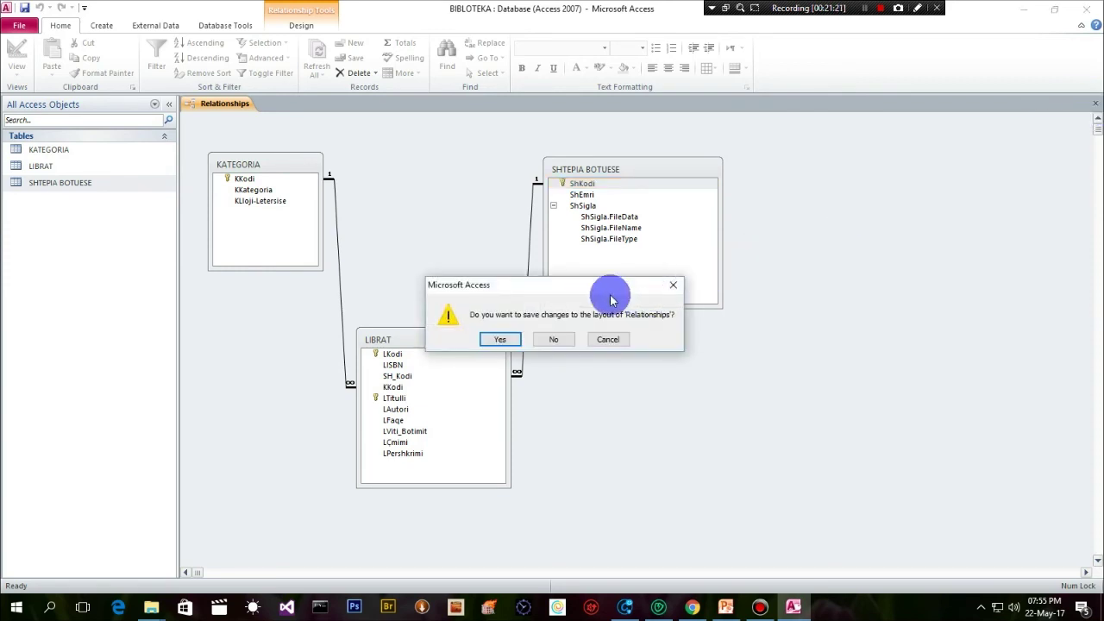
click(499, 340)
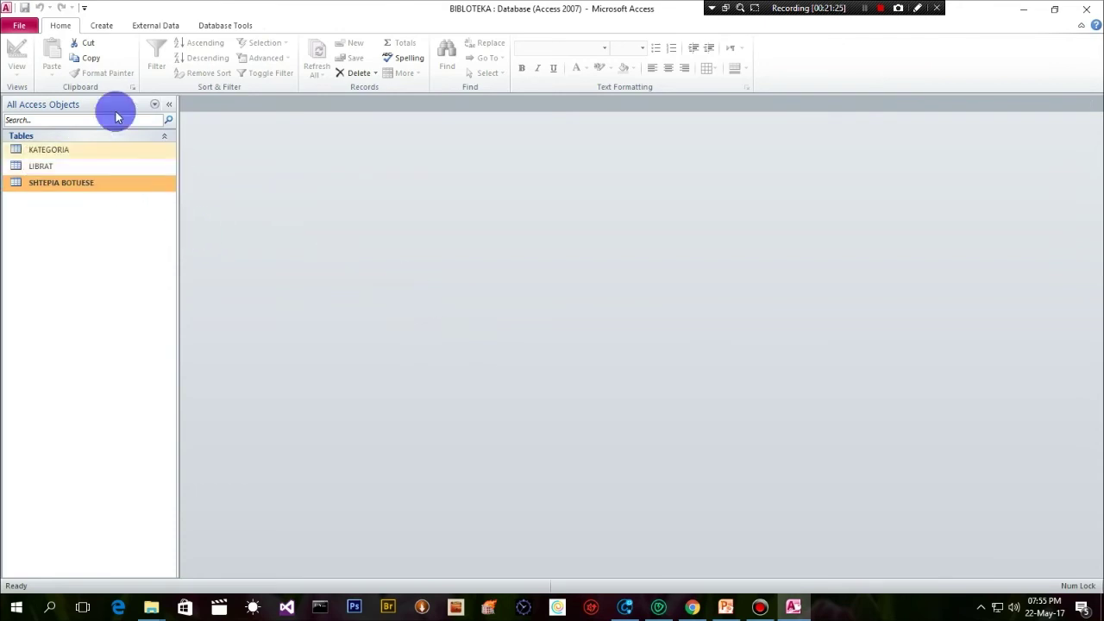
Step: Open the SHTEPIA BOTUESE and LIBRAT tables and go to the empty publisher name cell in SHTEPIA BOTUESE
double_click(34, 182)
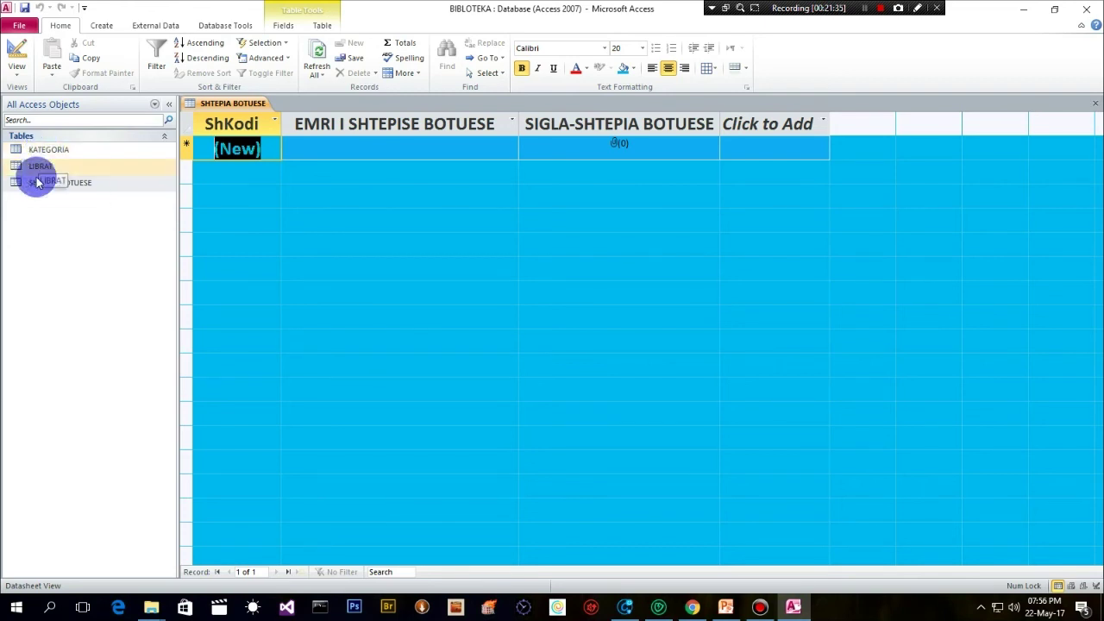
double_click(47, 172)
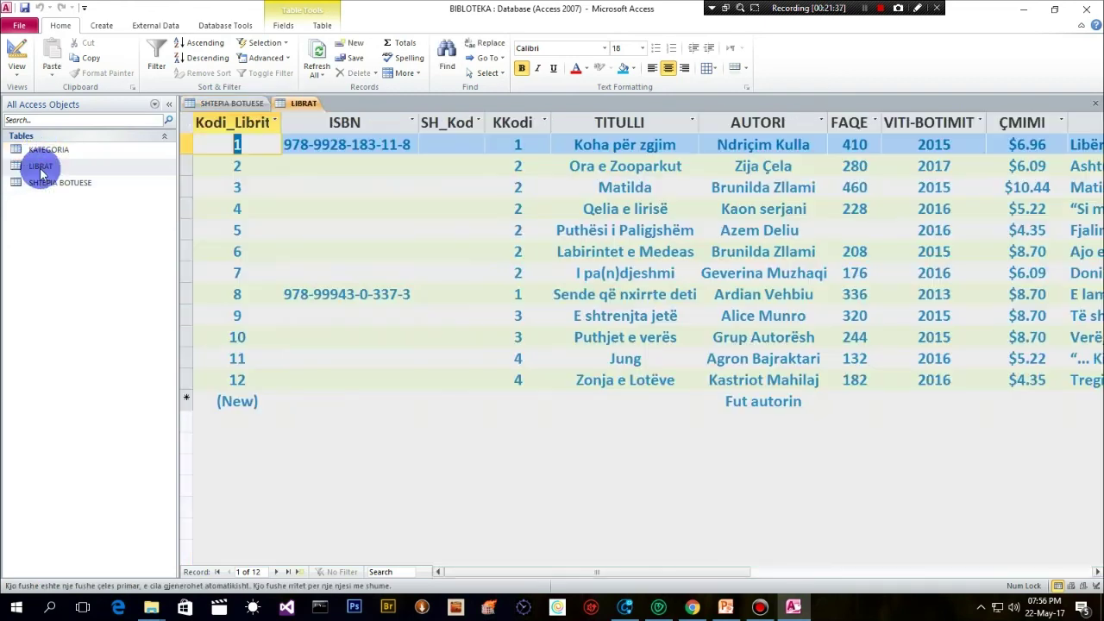
click(233, 104)
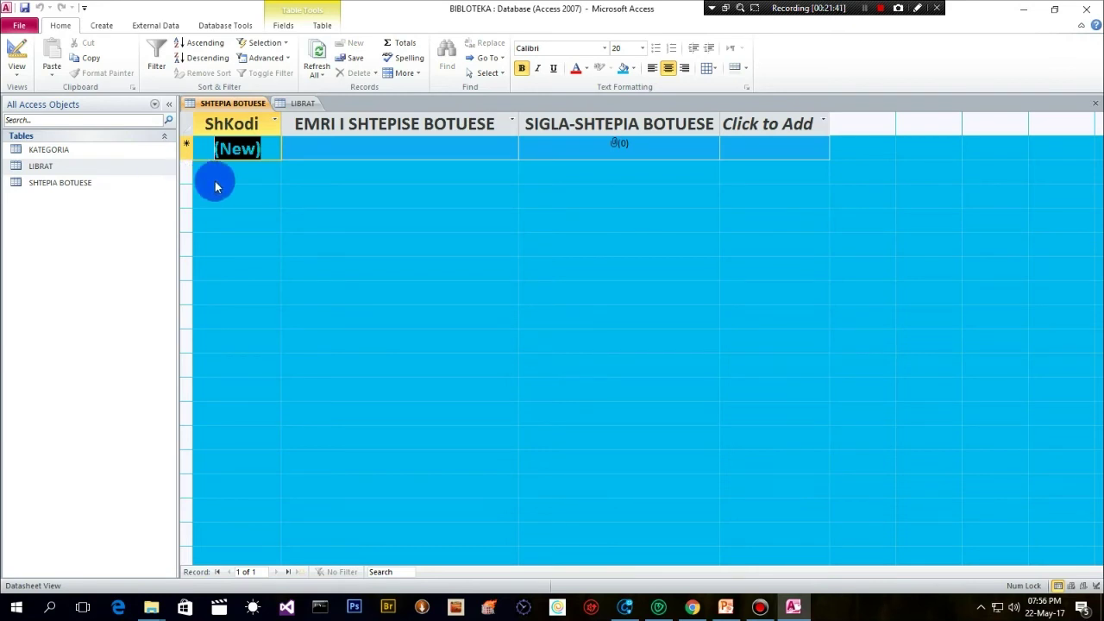
click(322, 149)
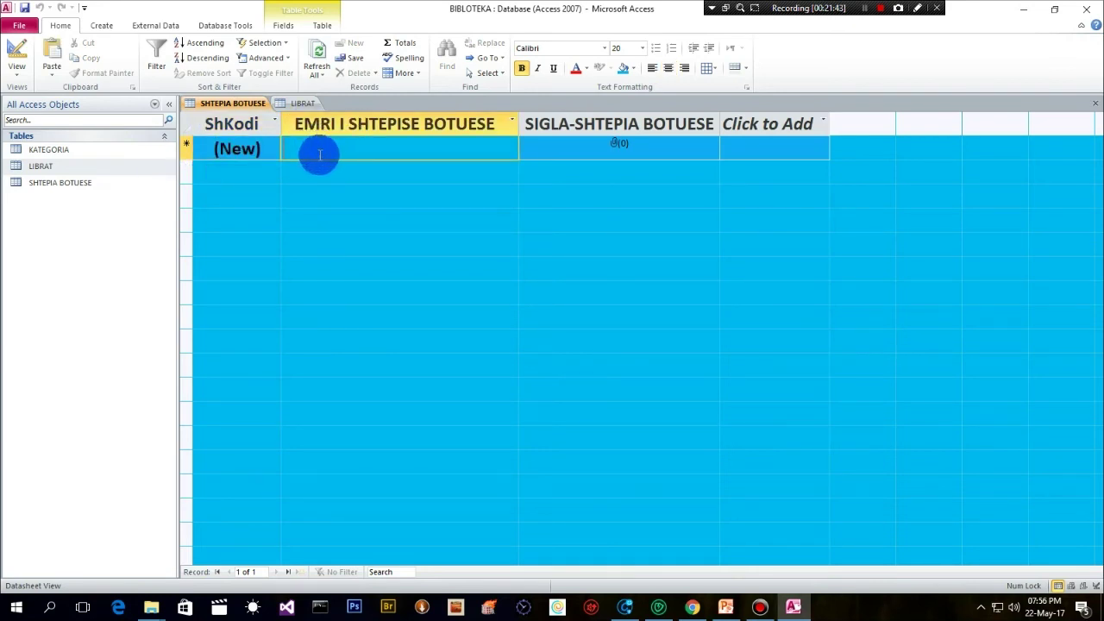
Step: Copy the title "Koha për zgjim" from the first record of the LIBRAT table
click(300, 103)
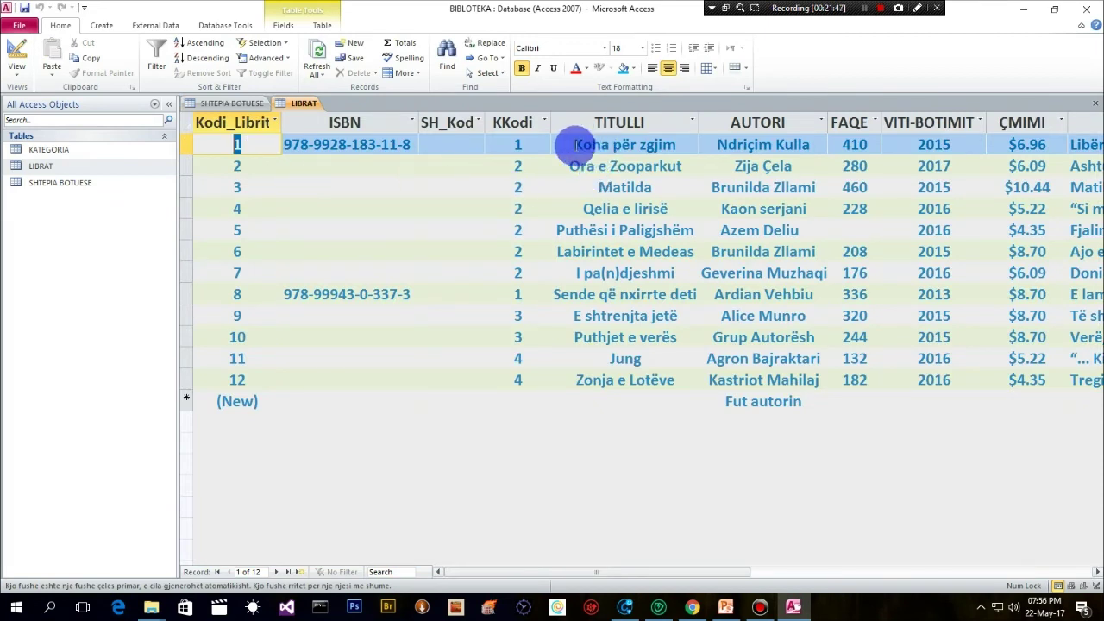
drag(575, 145, 681, 148)
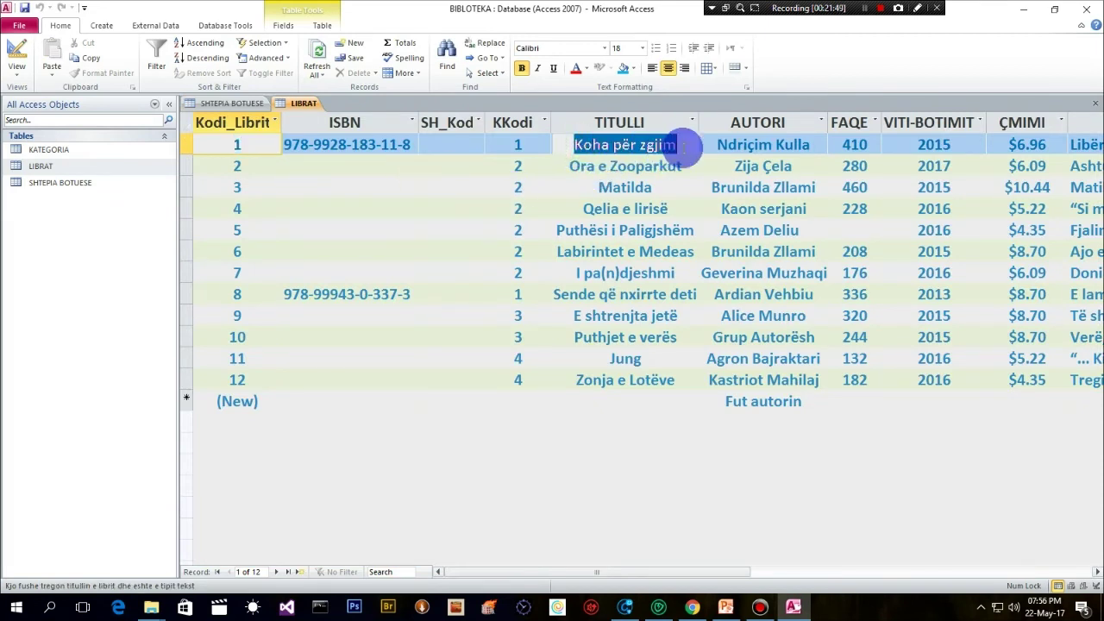
right_click(657, 147)
click(683, 166)
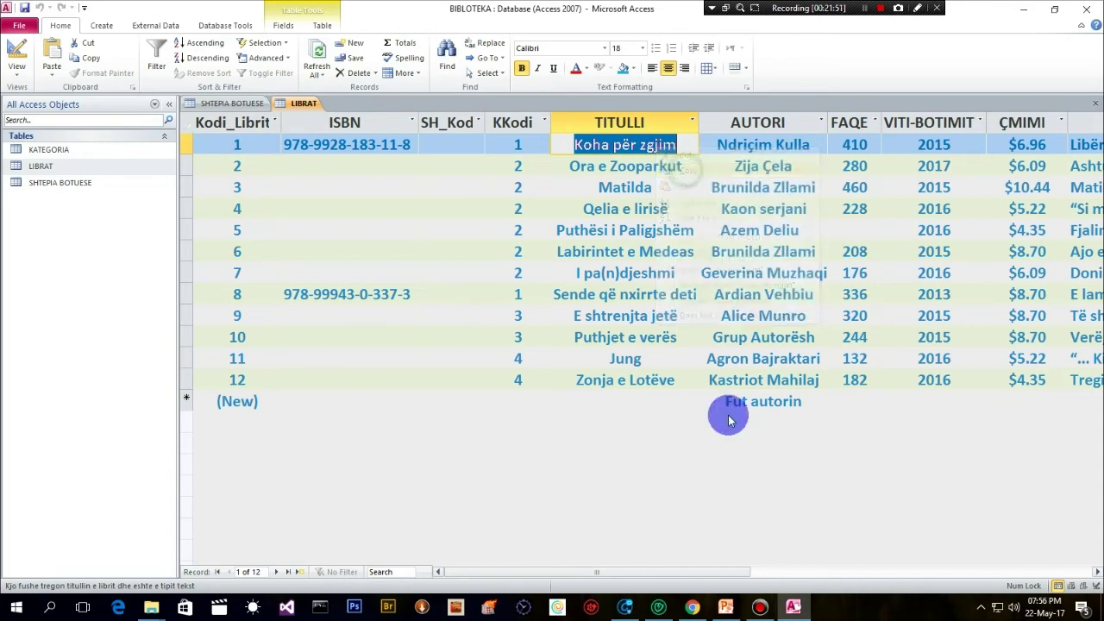
Step: Switch to Chrome, search botimeshqip.com for "Koha për zgjim" and open the book's page to check its publisher and cover
click(691, 607)
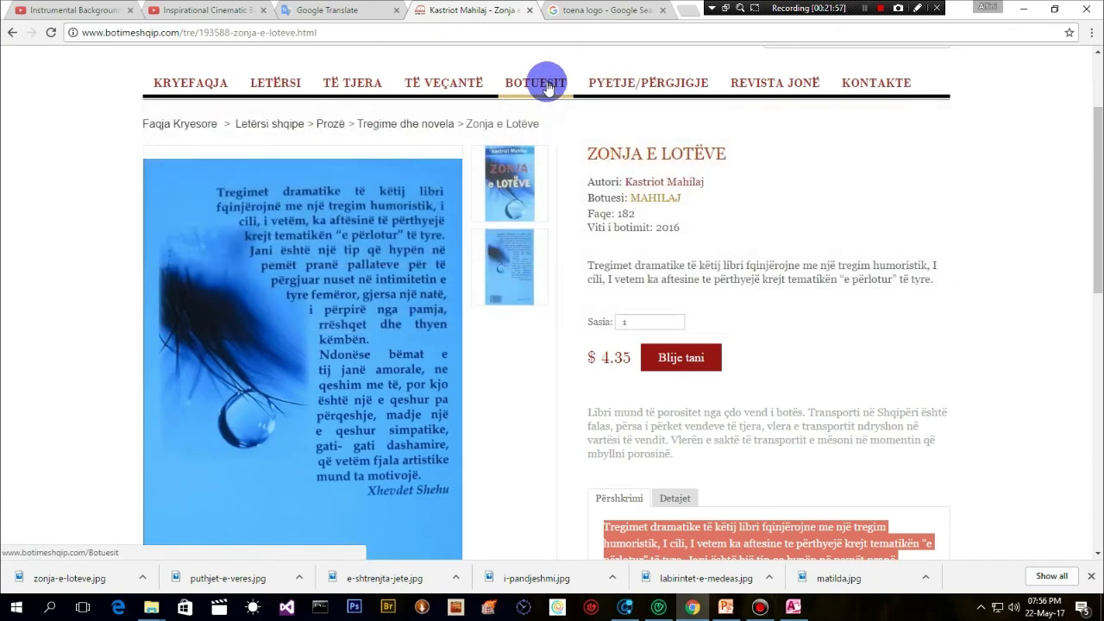
scroll(926, 125, up, 2)
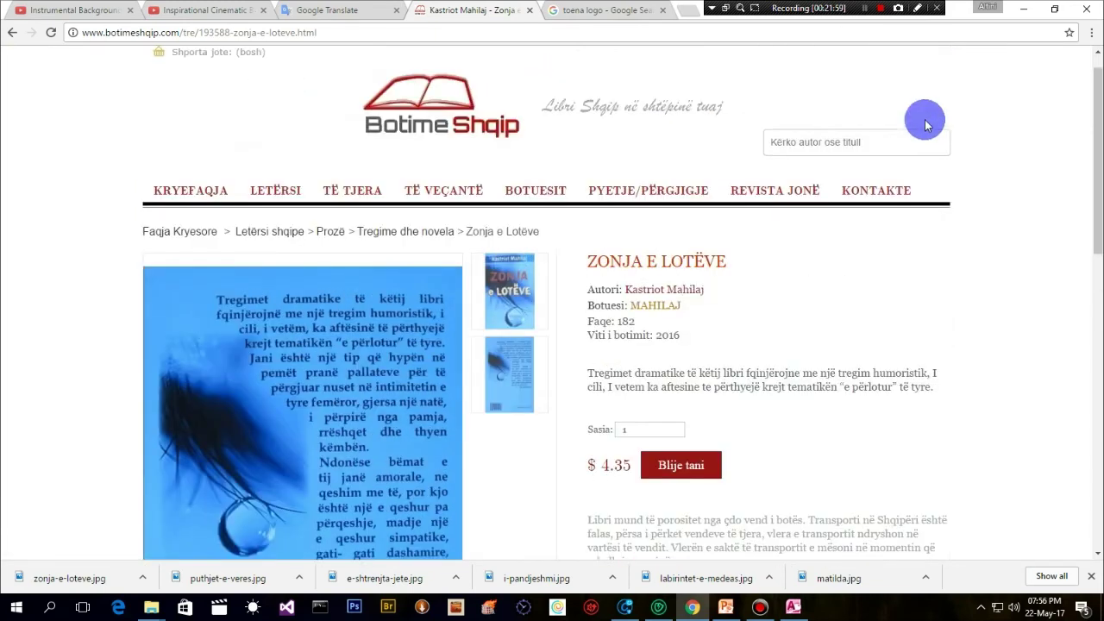
scroll(925, 125, up, 1)
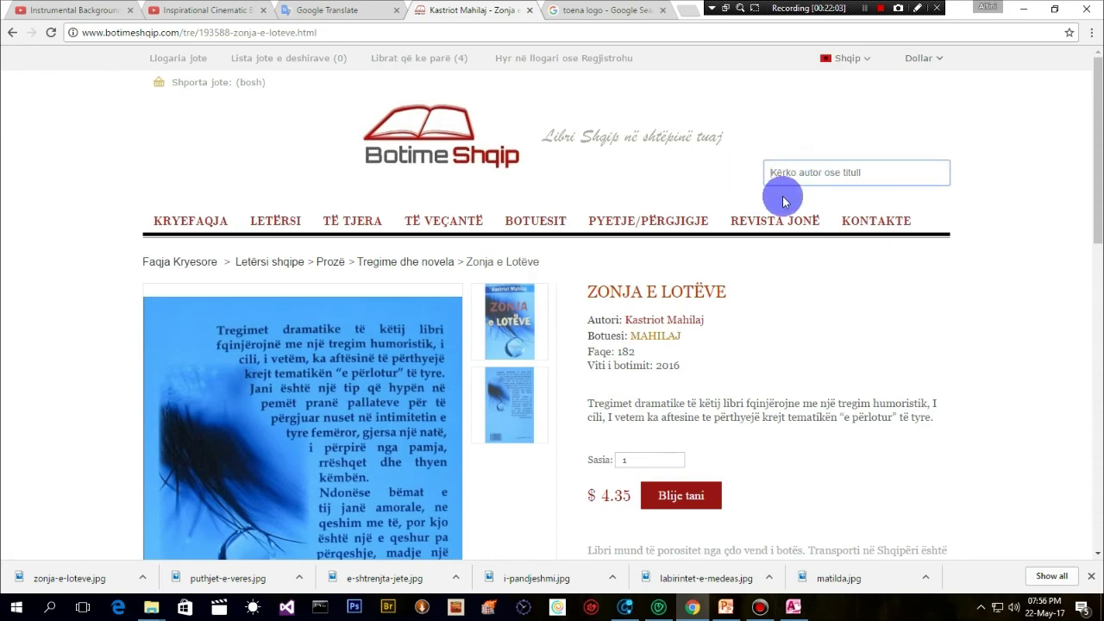
key(ctrl+v)
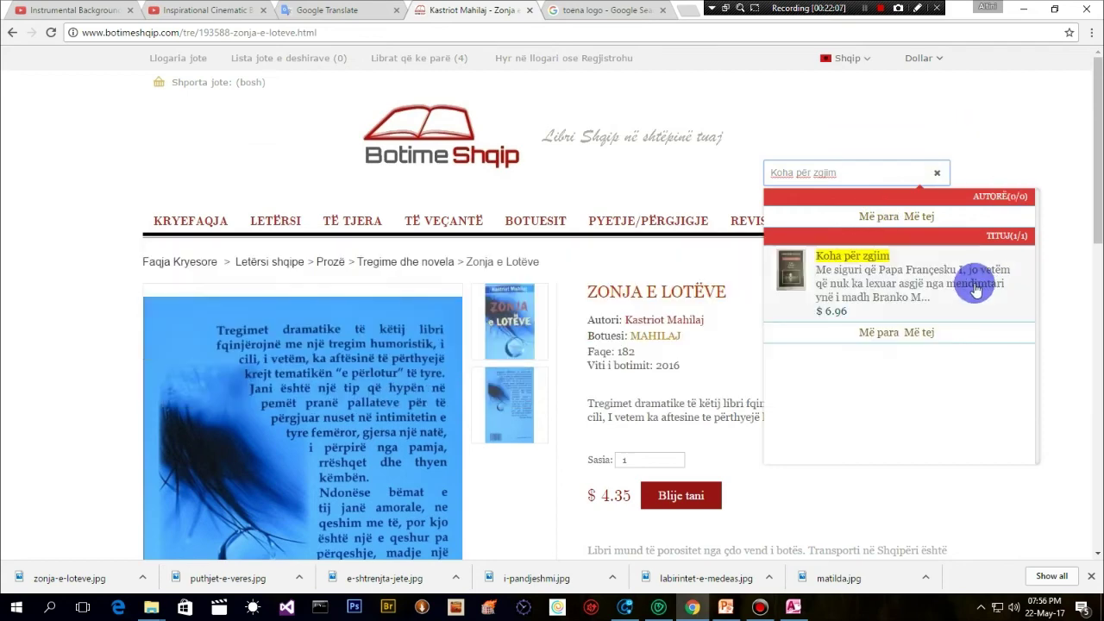
click(916, 284)
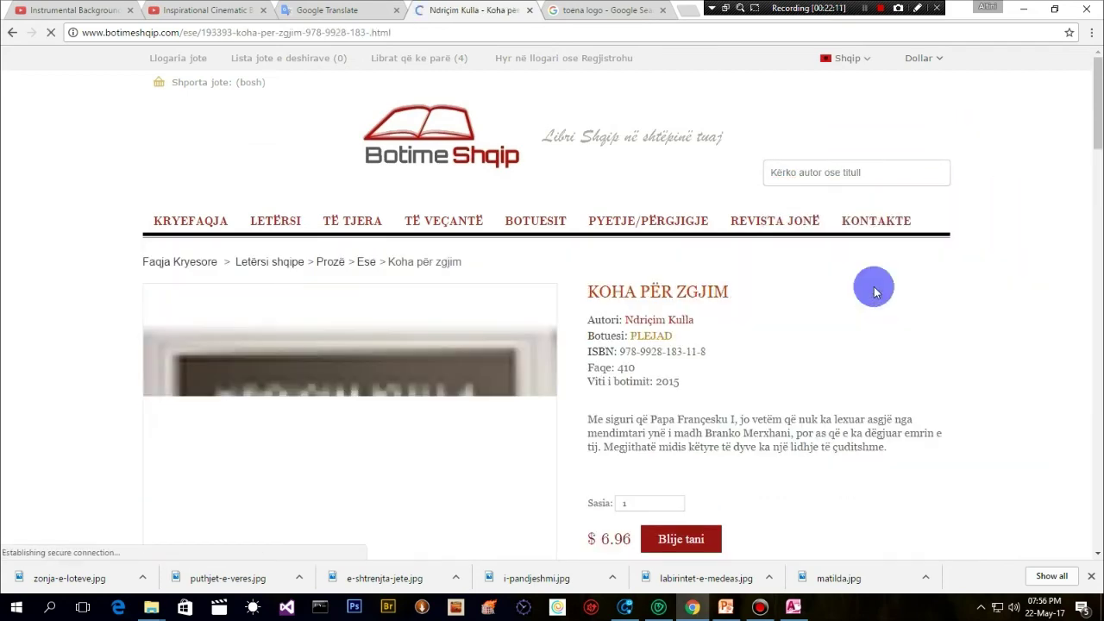
scroll(431, 380, down, 3)
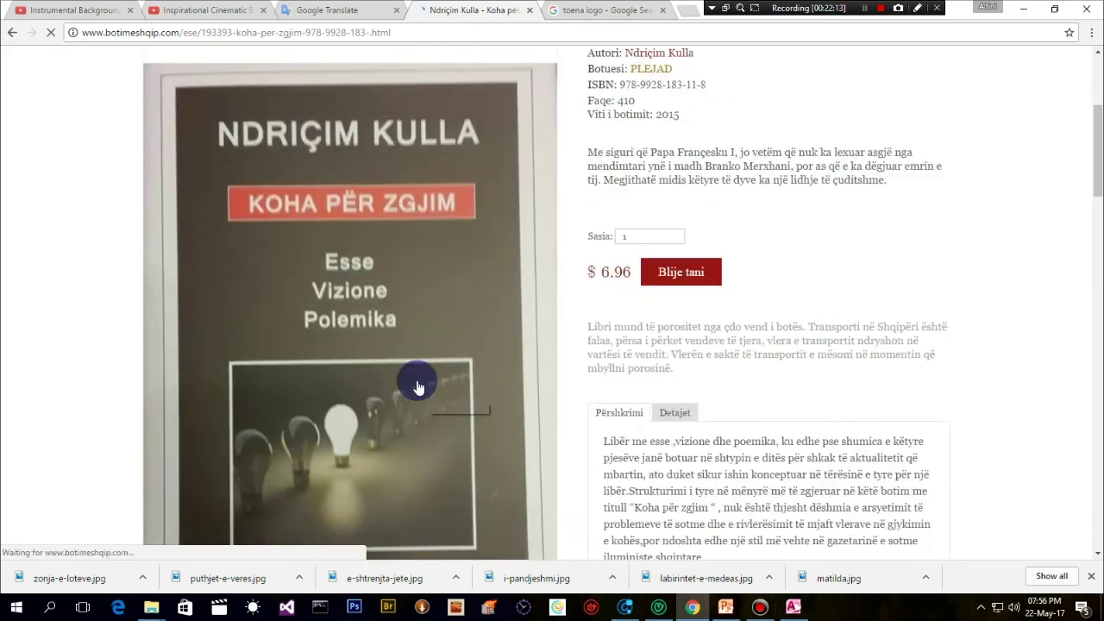
scroll(359, 279, down, 1)
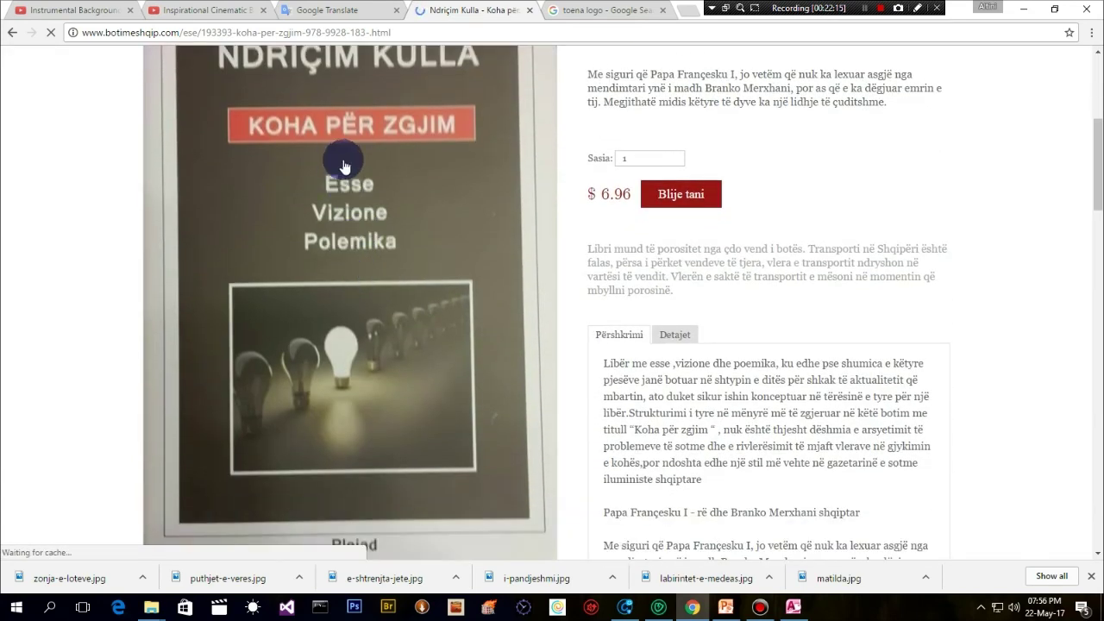
scroll(356, 272, down, 1)
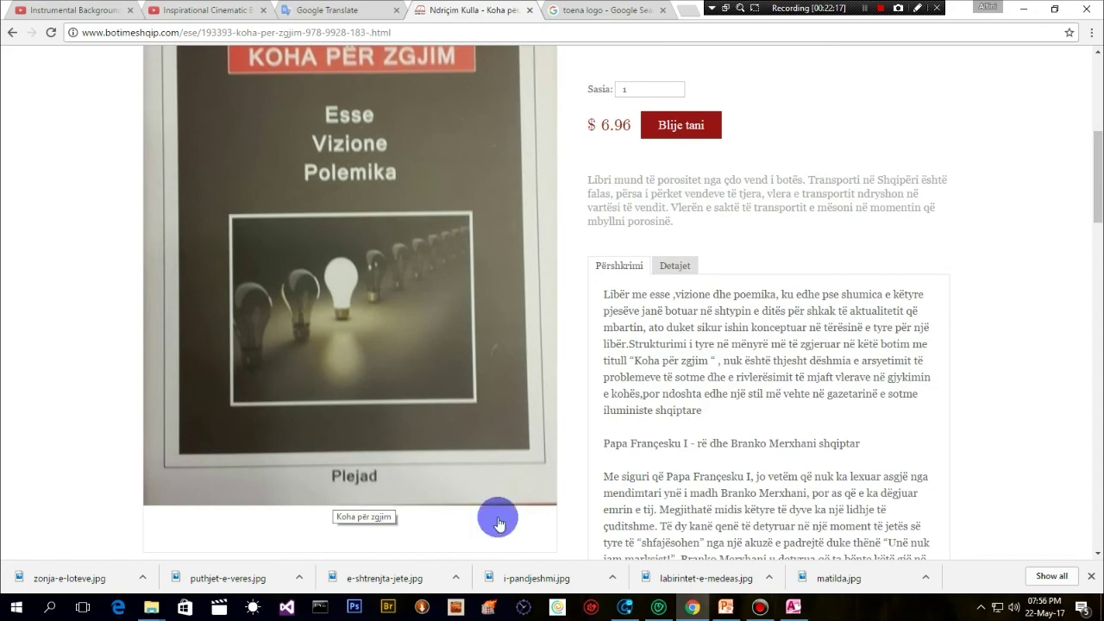
Step: Back in Access, enter Plejad and Toena as the first two publisher names in the SHTEPIA BOTUESE table
click(793, 608)
click(233, 103)
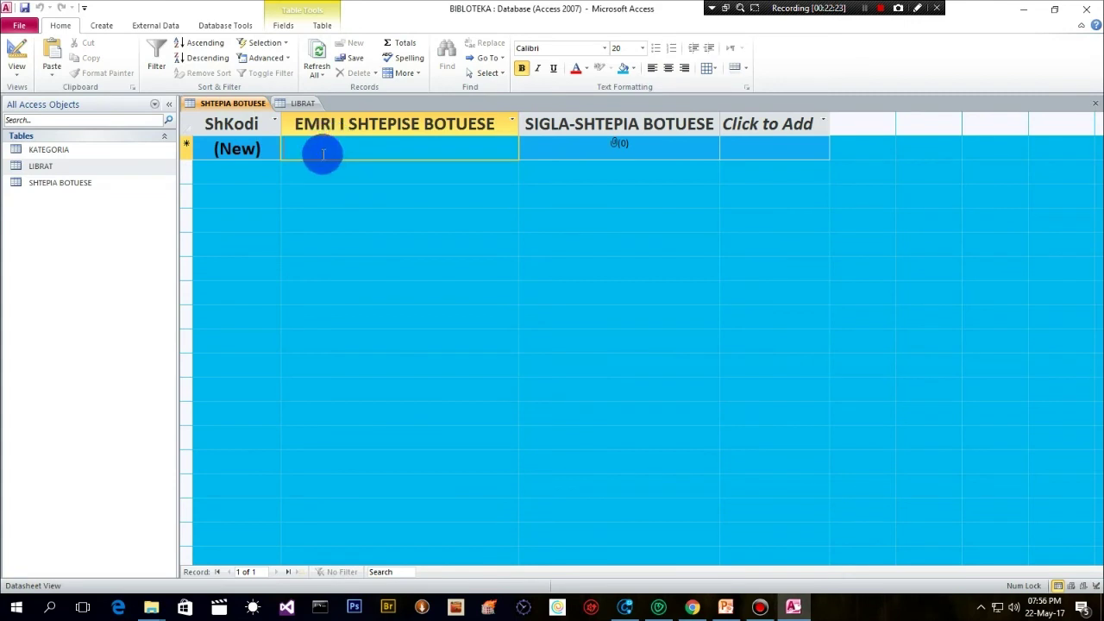
text(Plejad)
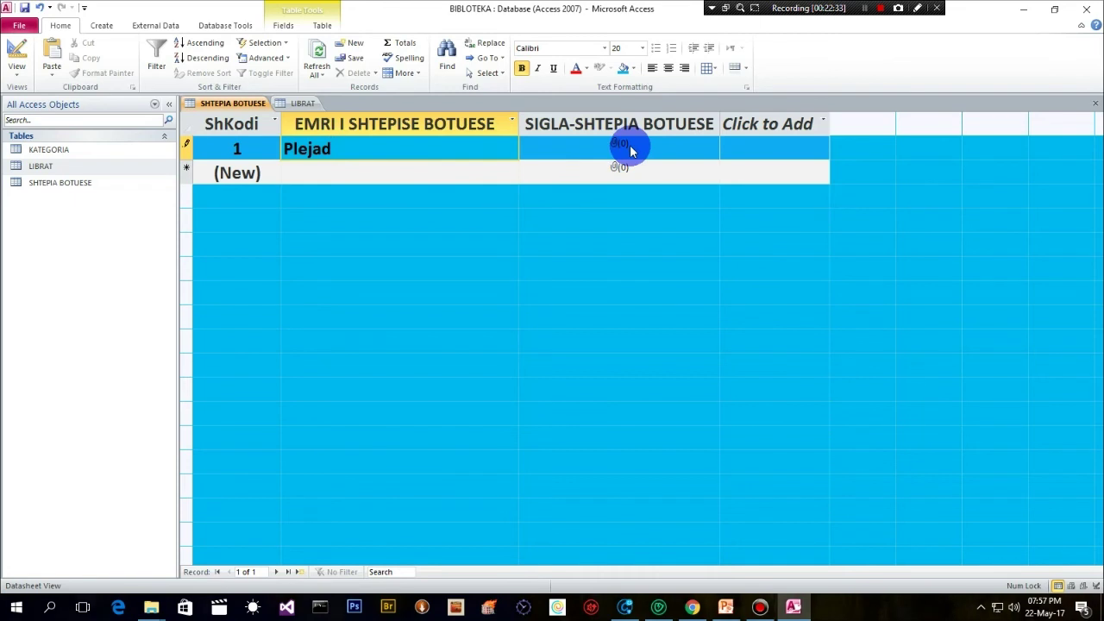
click(317, 171)
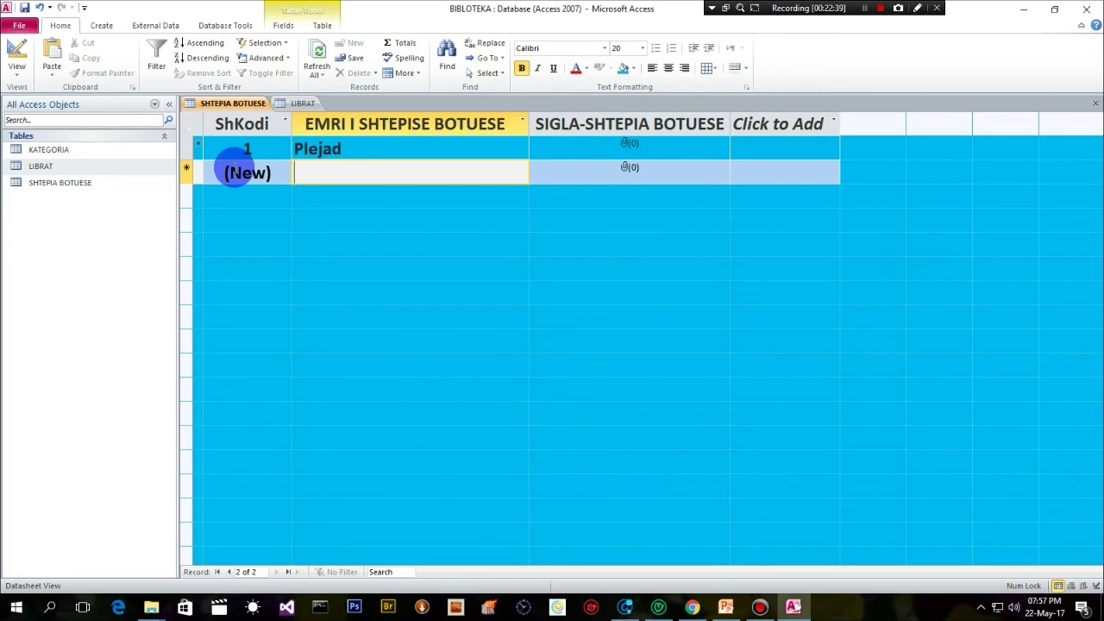
text(Toena)
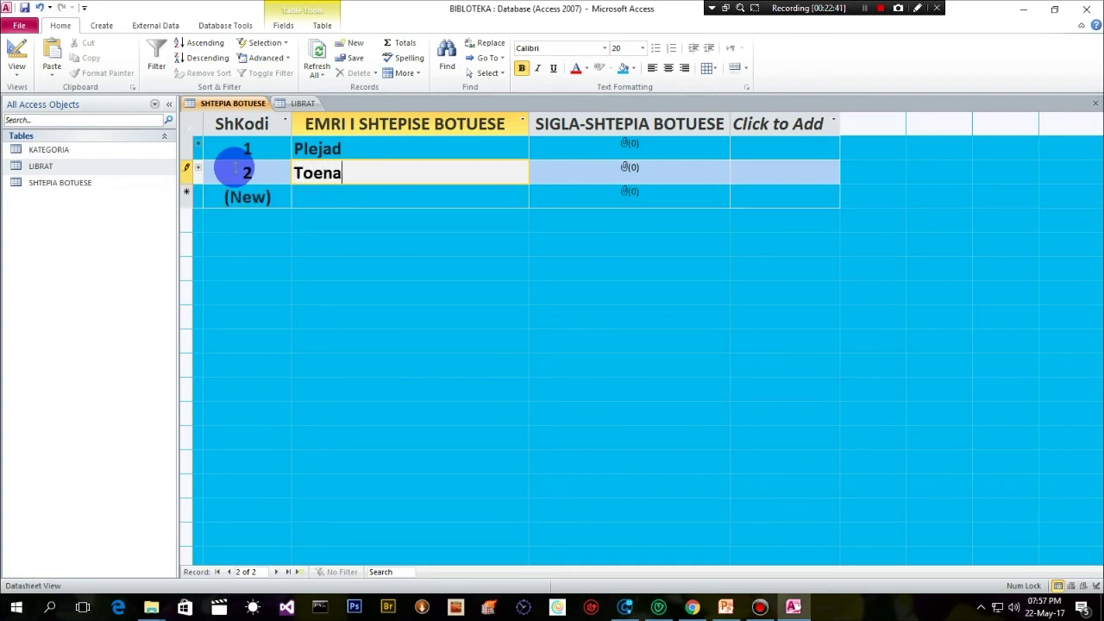
click(317, 200)
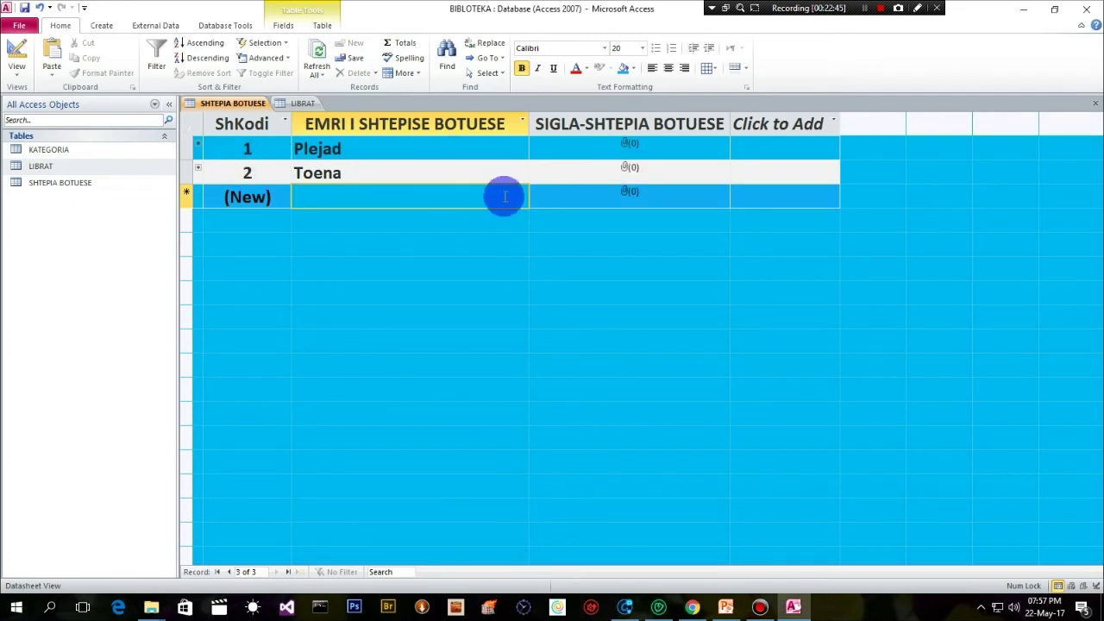
Step: In Chrome, enlarge the yellow Toena logo from the "toena logo" image results and start saving the image
click(691, 610)
click(591, 9)
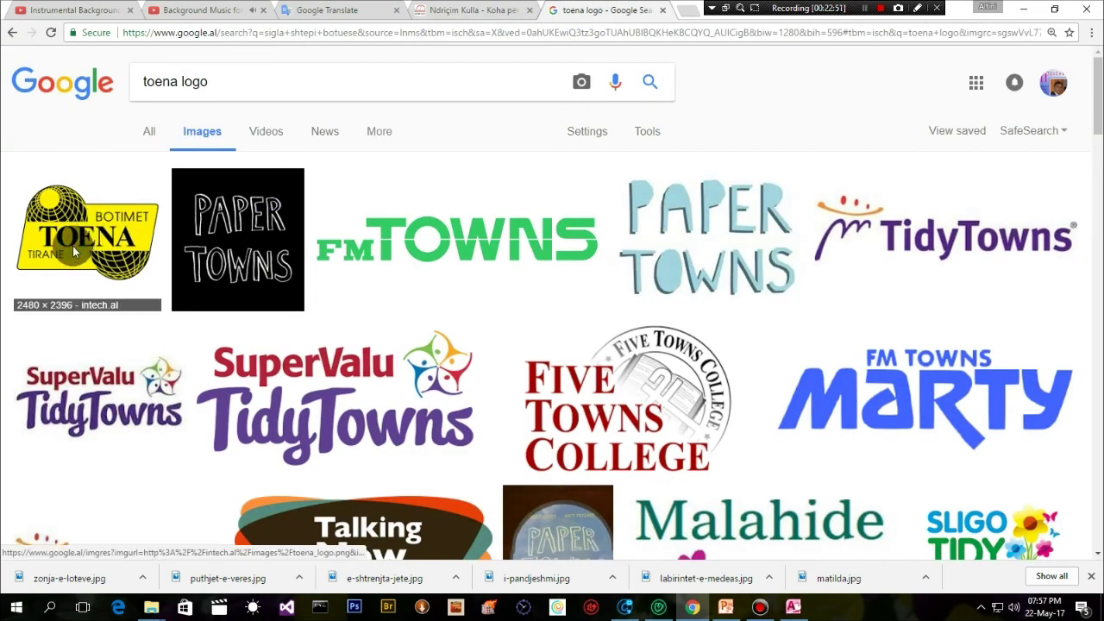
click(72, 246)
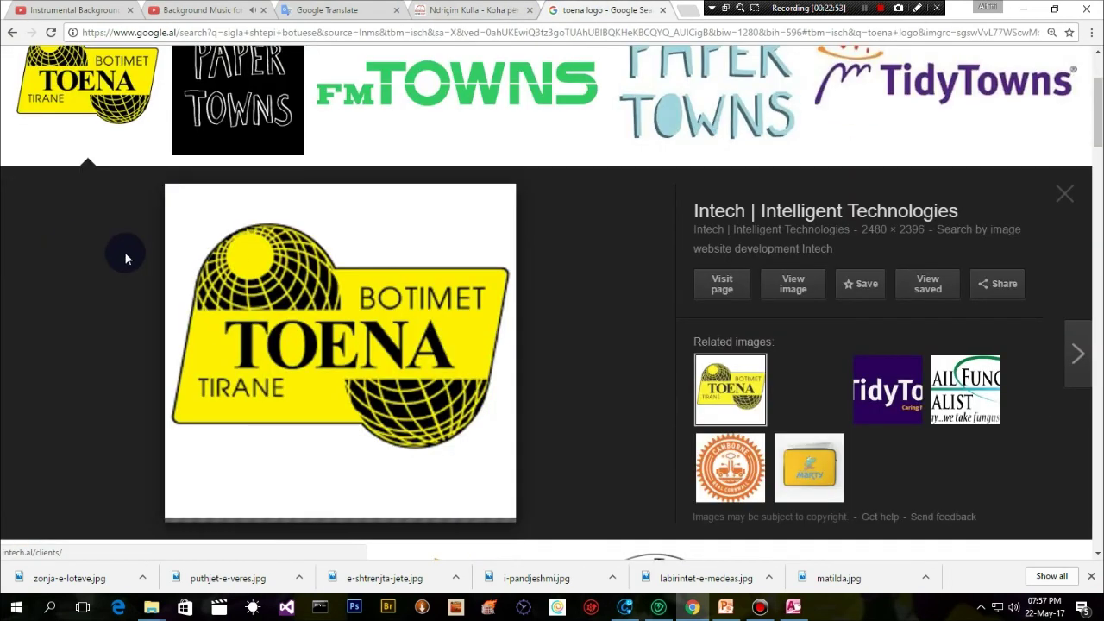
right_click(295, 298)
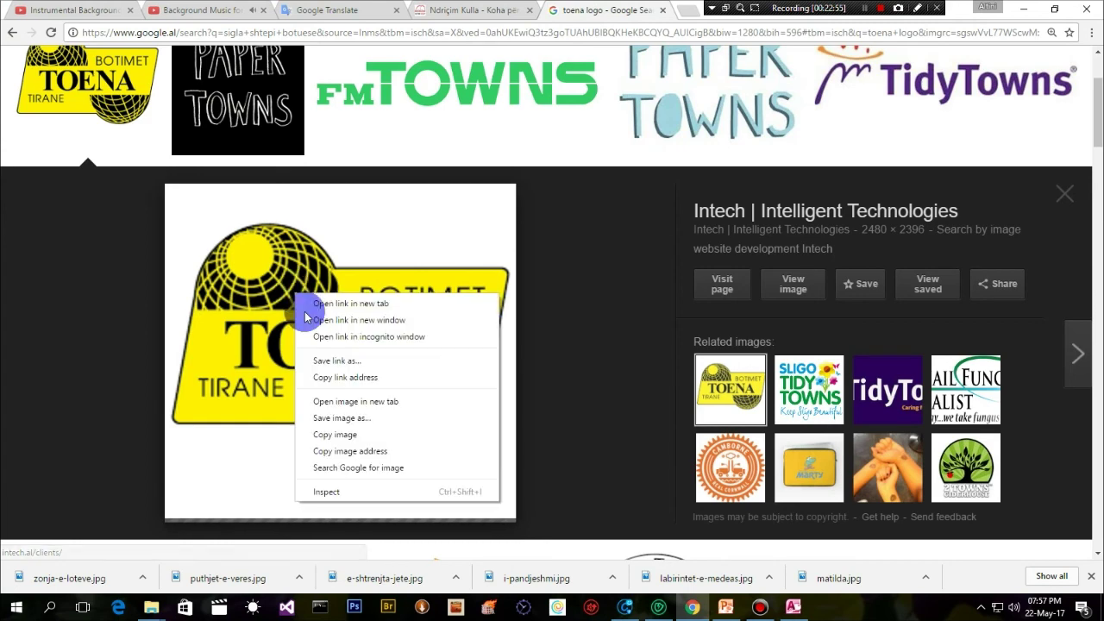
click(334, 419)
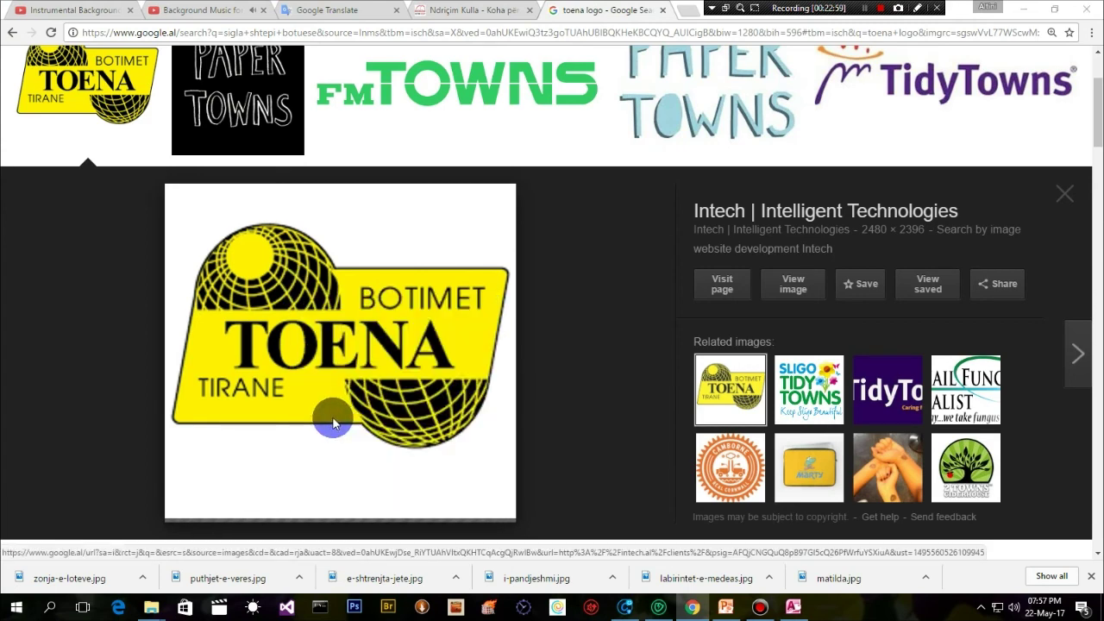
Step: Save the logo as a PNG named "Toena logo" in the FOTO-LOGO-SHTEPIA BOTUESE folder inside DATABASE-BIBLOTEKA
drag(330, 253, 317, 176)
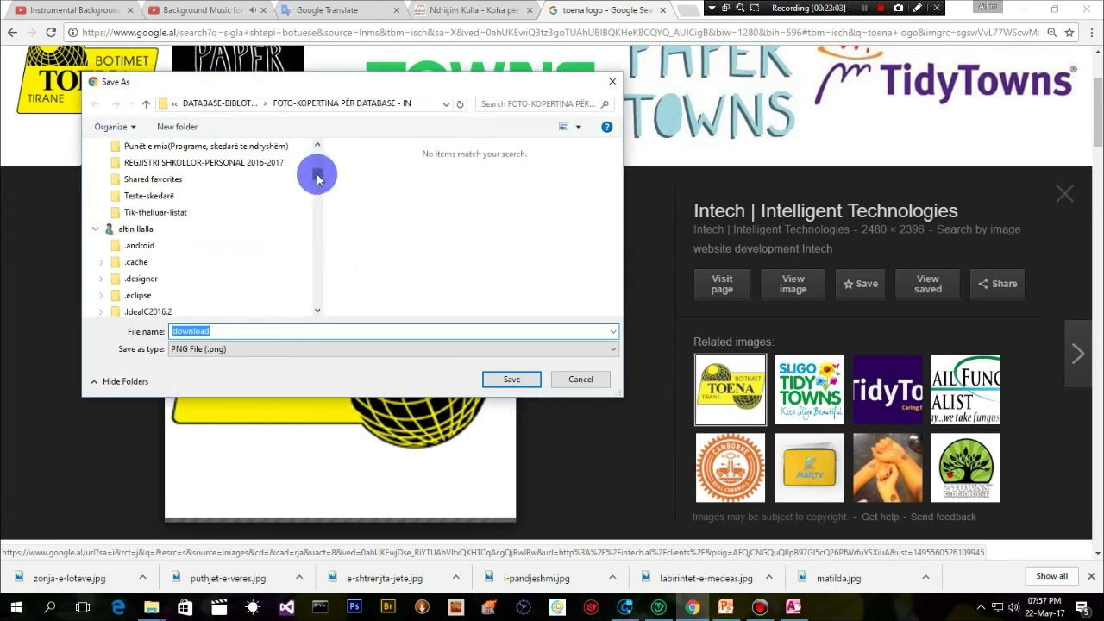
click(222, 103)
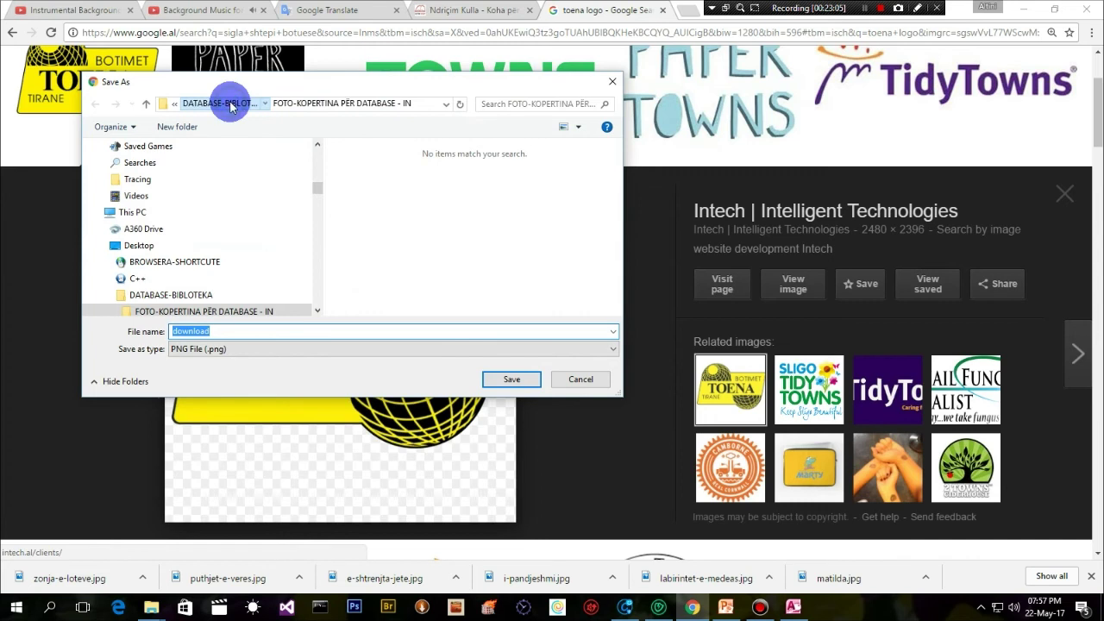
click(463, 188)
double_click(463, 188)
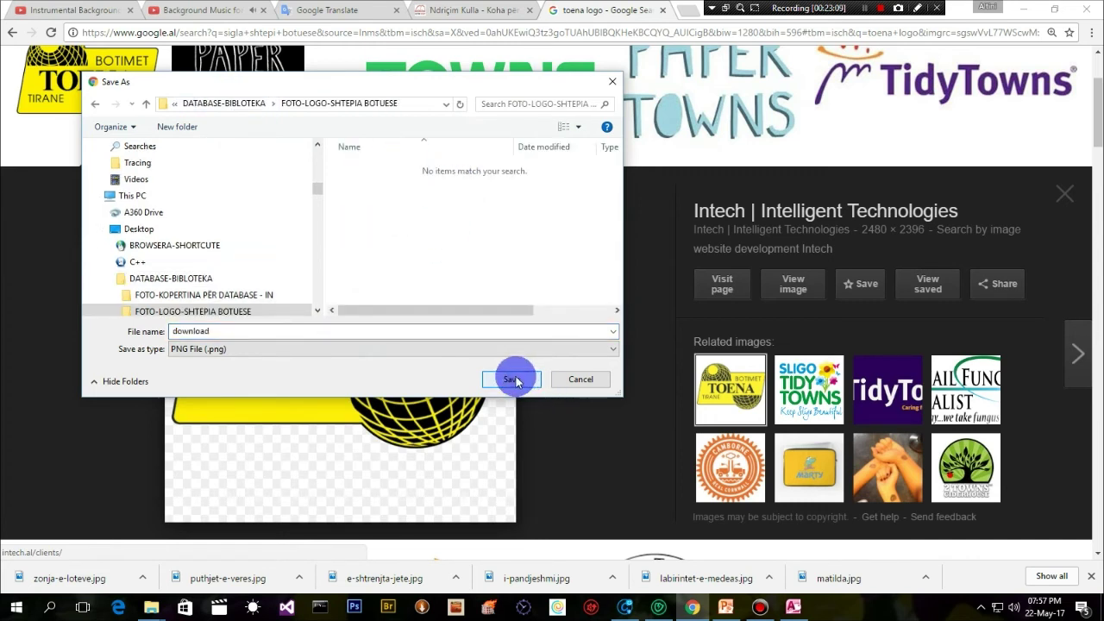
drag(227, 327, 153, 338)
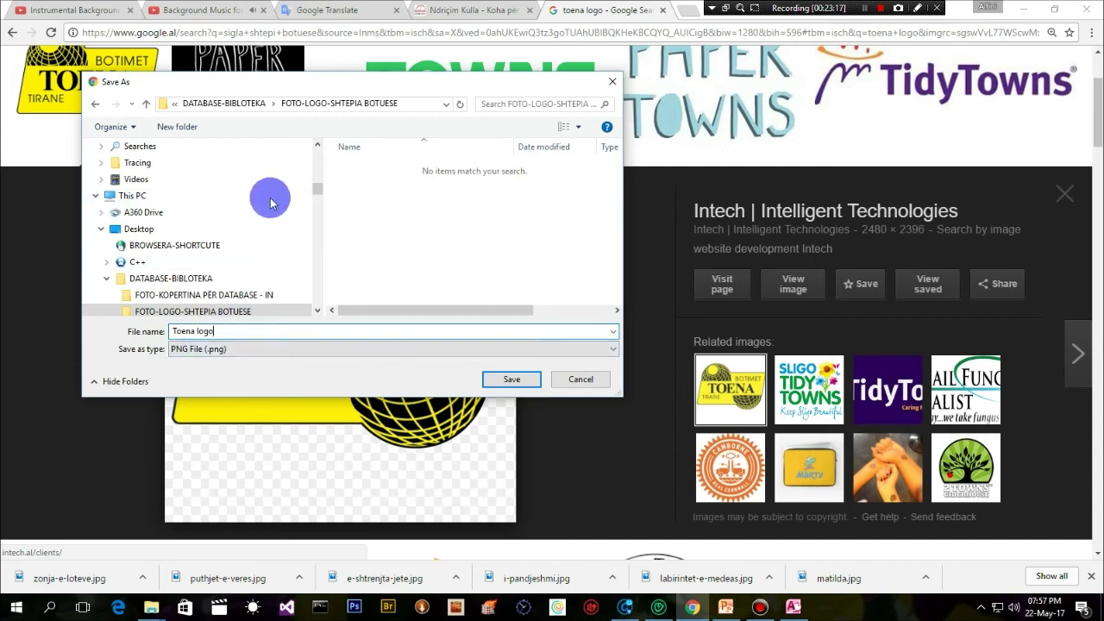
click(510, 380)
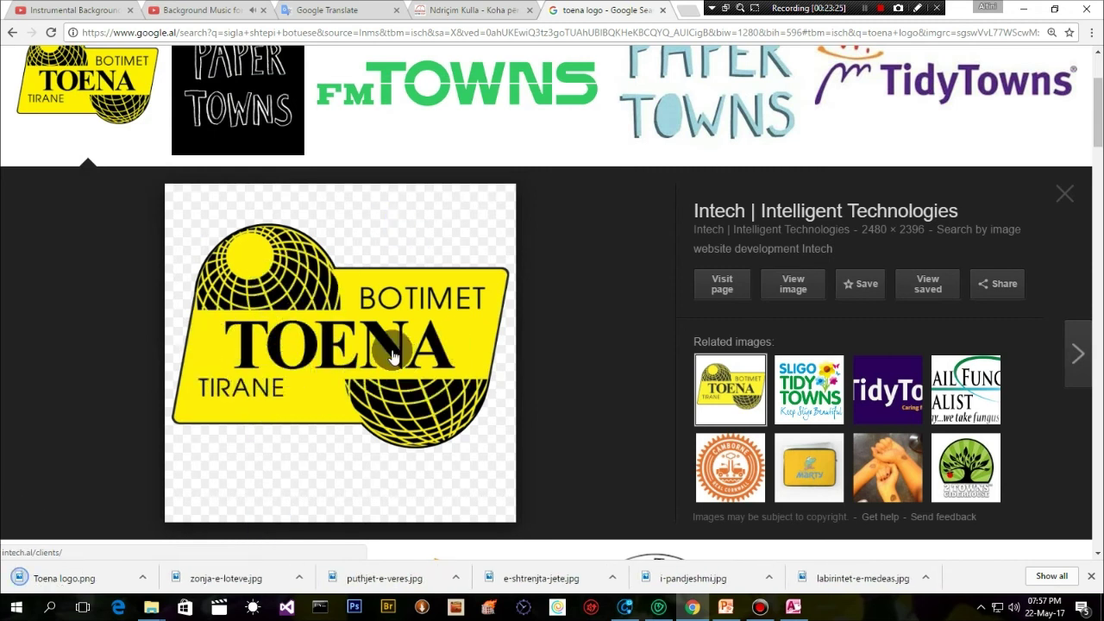
Step: Search Google Images for "plejad logo" and look through the results for the publisher's logo
scroll(427, 293, up, 3)
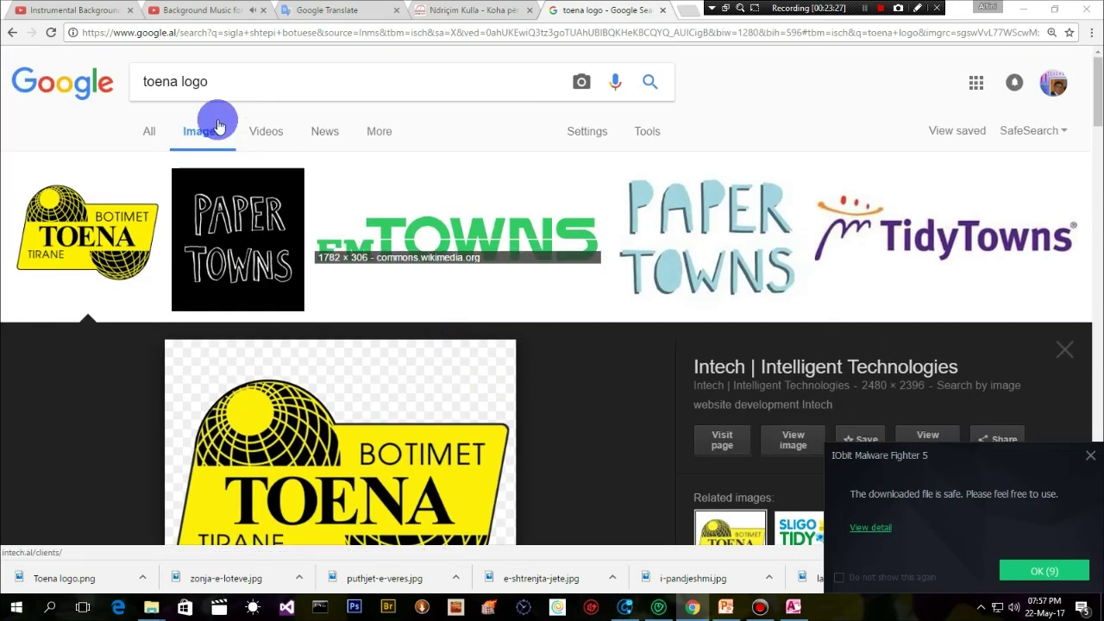
drag(176, 81, 140, 87)
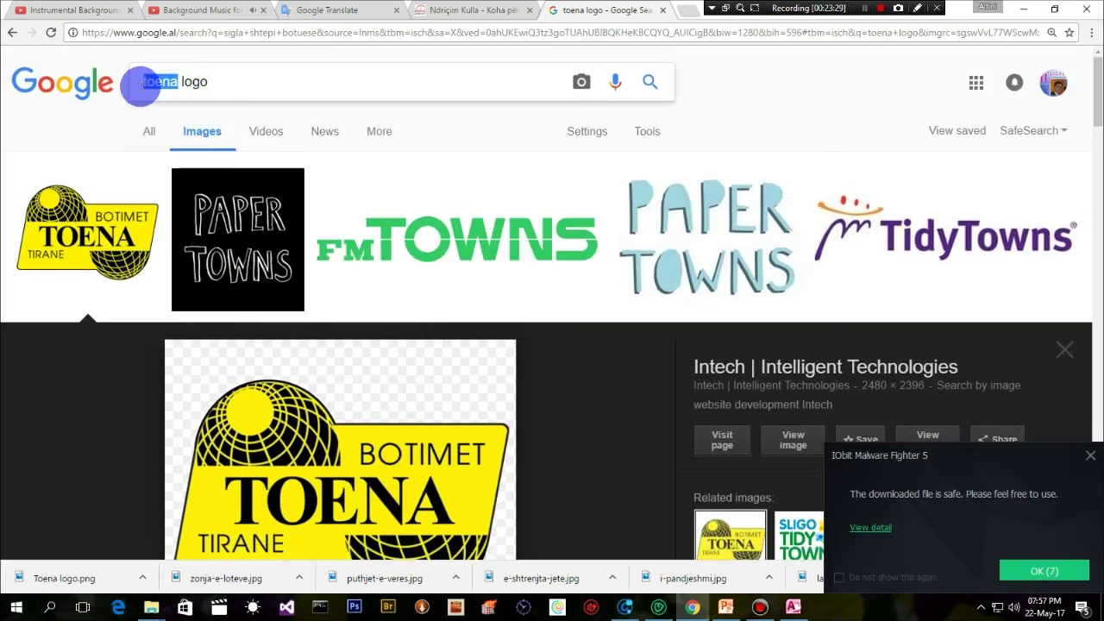
text(plejad)
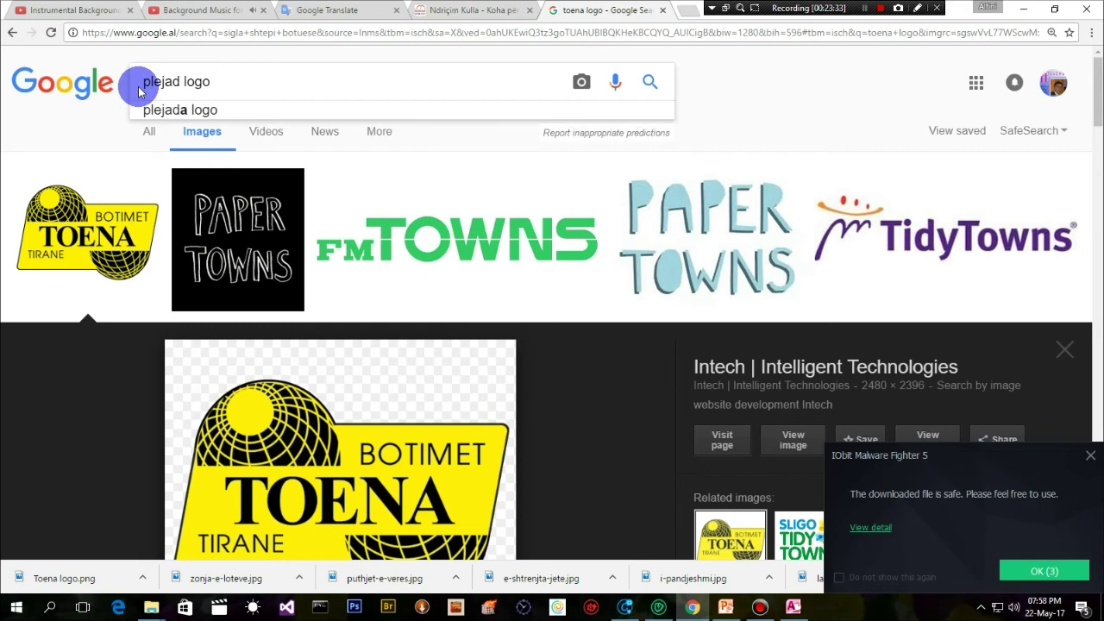
click(188, 141)
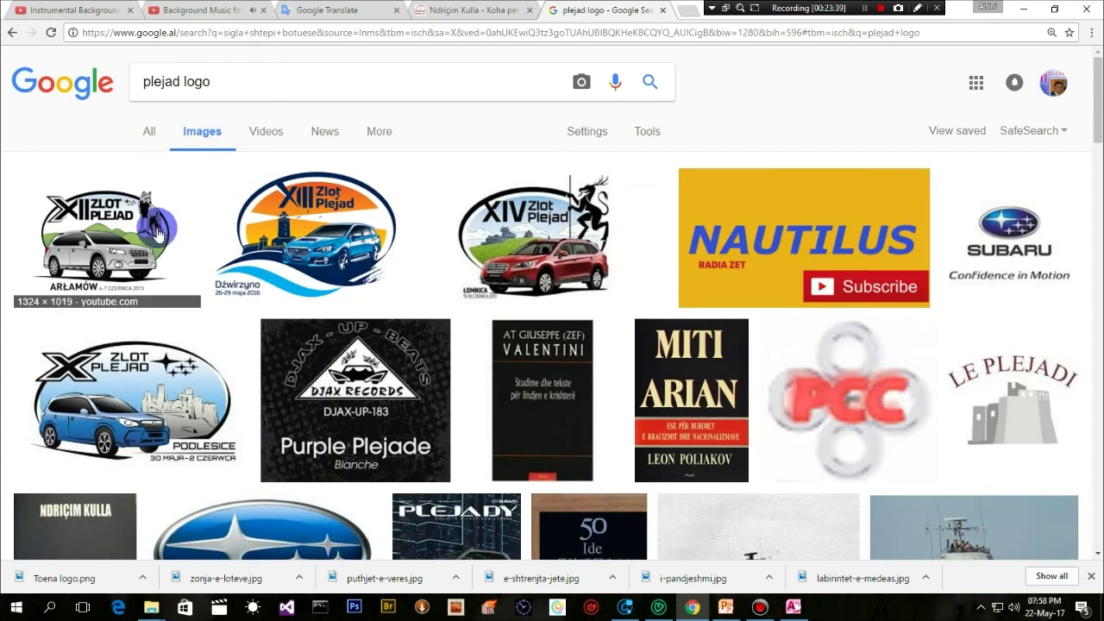
scroll(226, 312, down, 1)
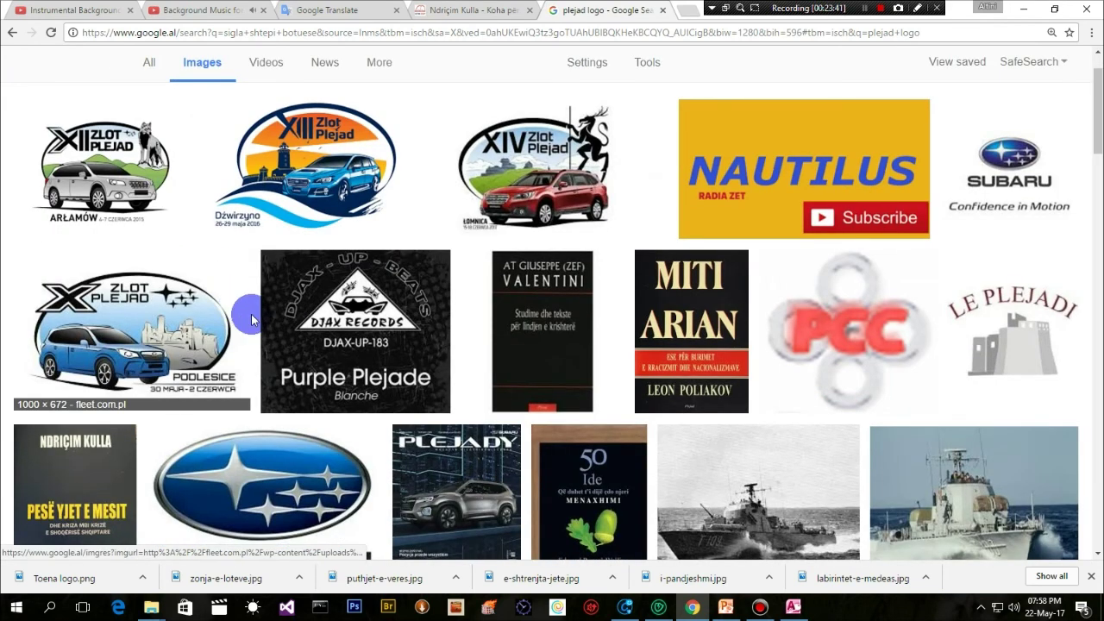
scroll(220, 372, down, 1)
scroll(189, 402, down, 1)
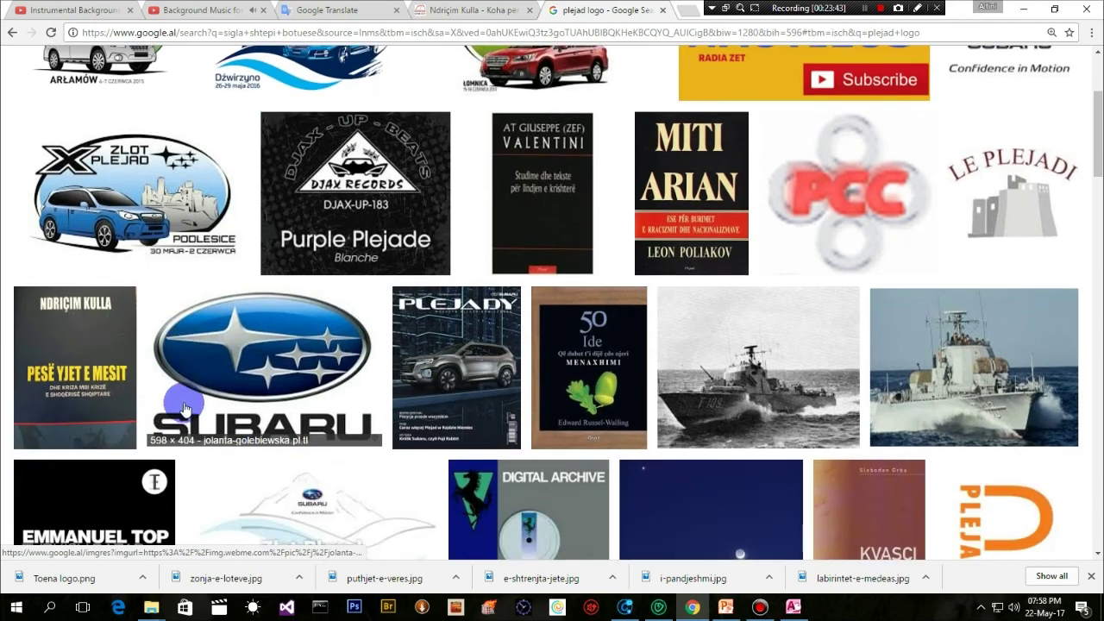
Step: Refine the image search to "plejad logo shtepi botuese" and look through the results
scroll(198, 418, up, 3)
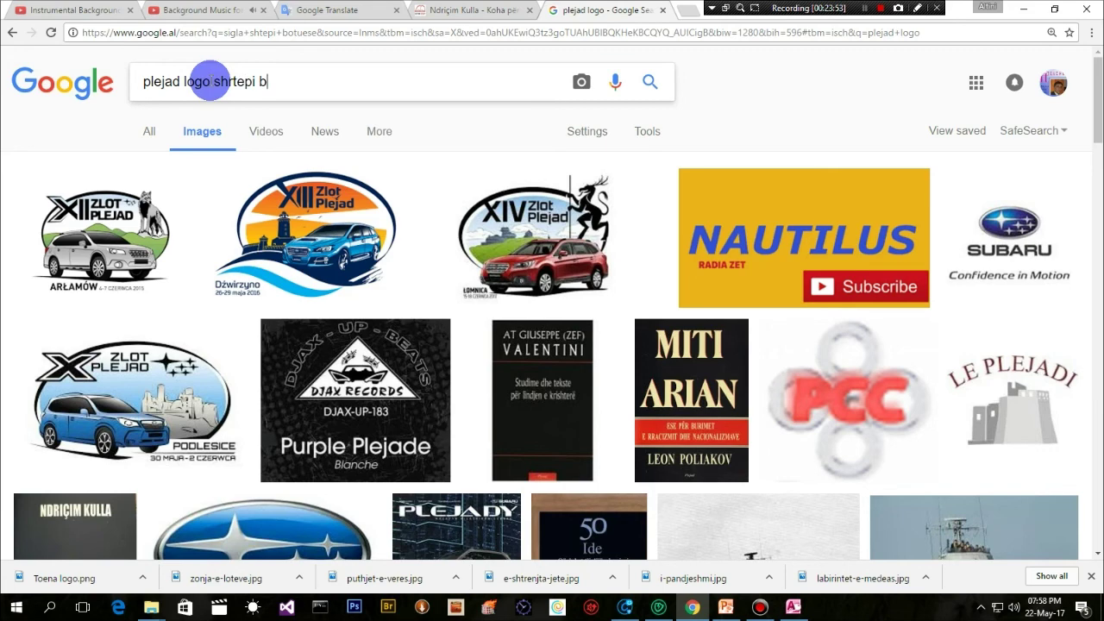
text(es)
key(Return)
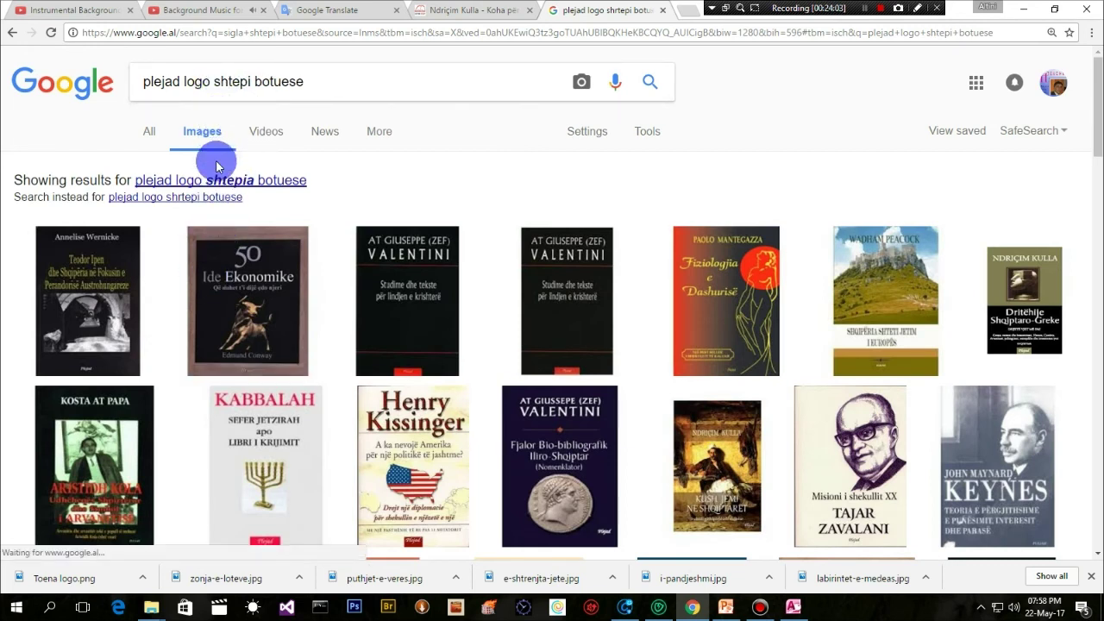
click(214, 188)
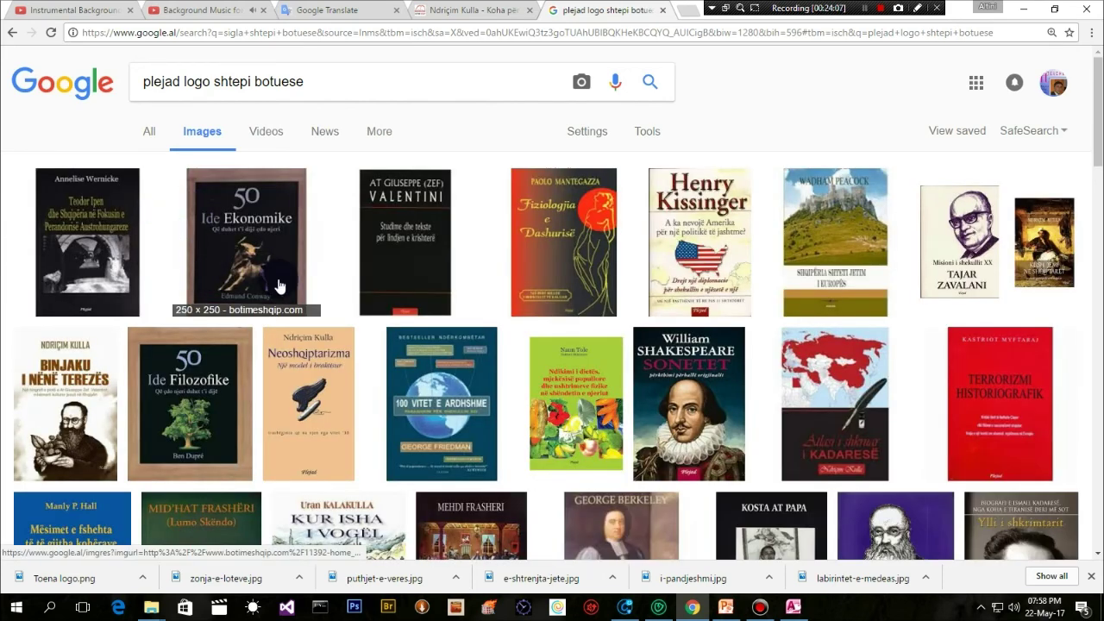
scroll(170, 322, down, 1)
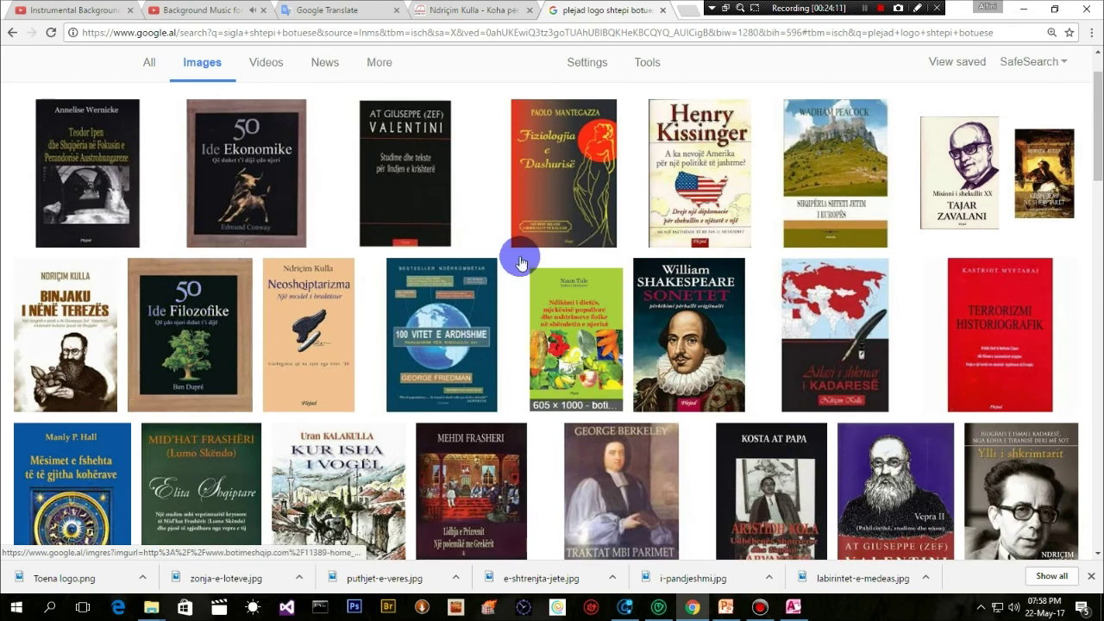
Step: Switch to Access and select the title "Matilda" in record 3 of the LIBRAT table
click(793, 607)
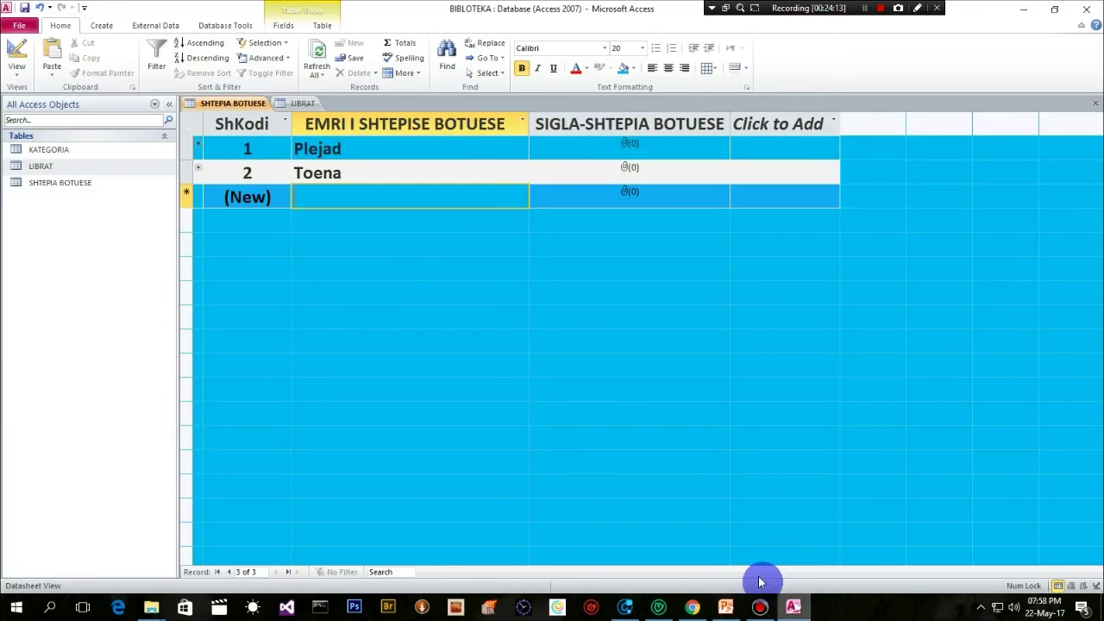
click(298, 103)
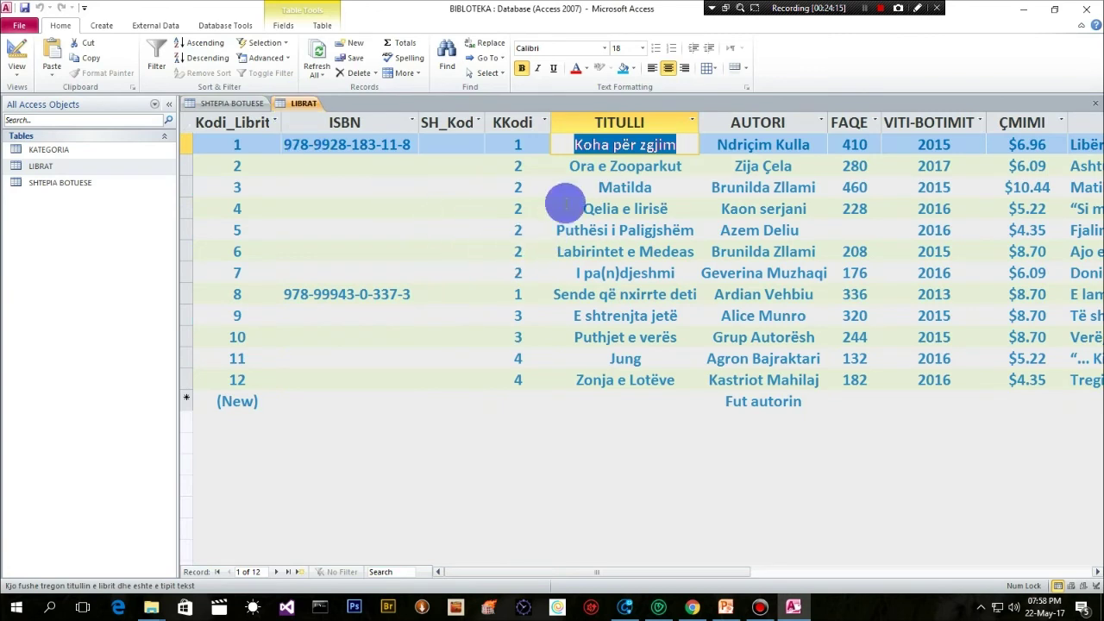
click(606, 187)
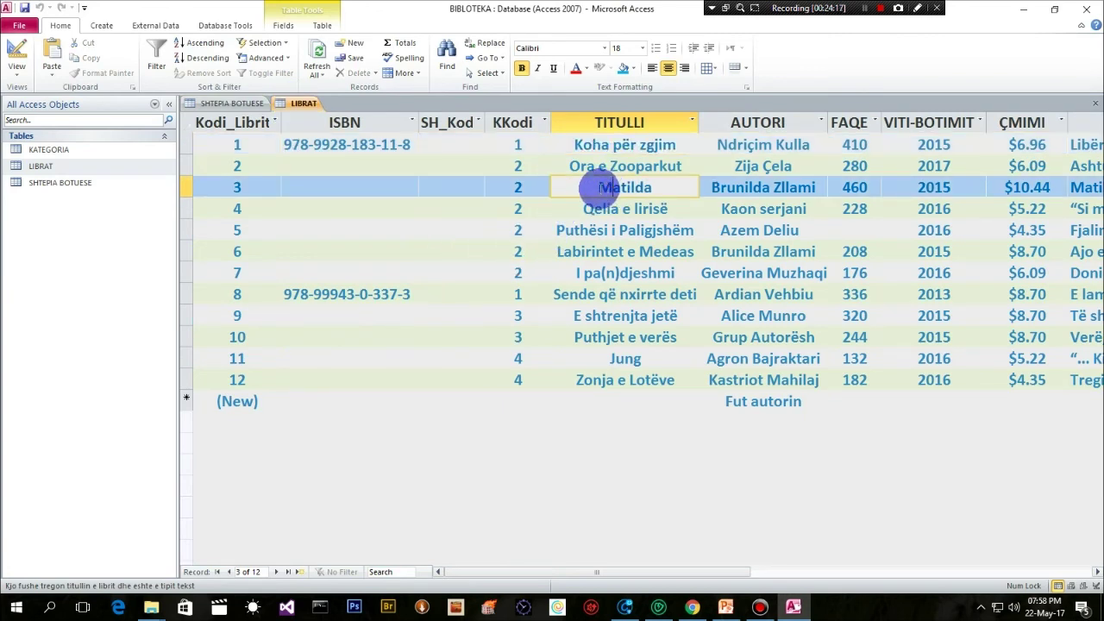
mouse_move(793, 608)
click(774, 584)
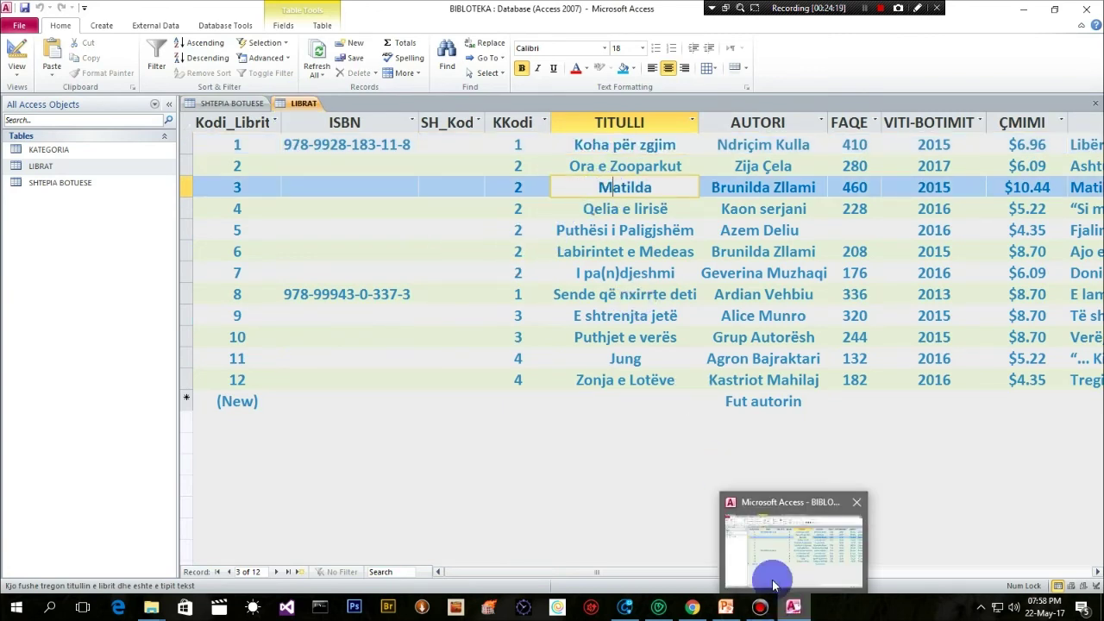
drag(604, 181, 678, 187)
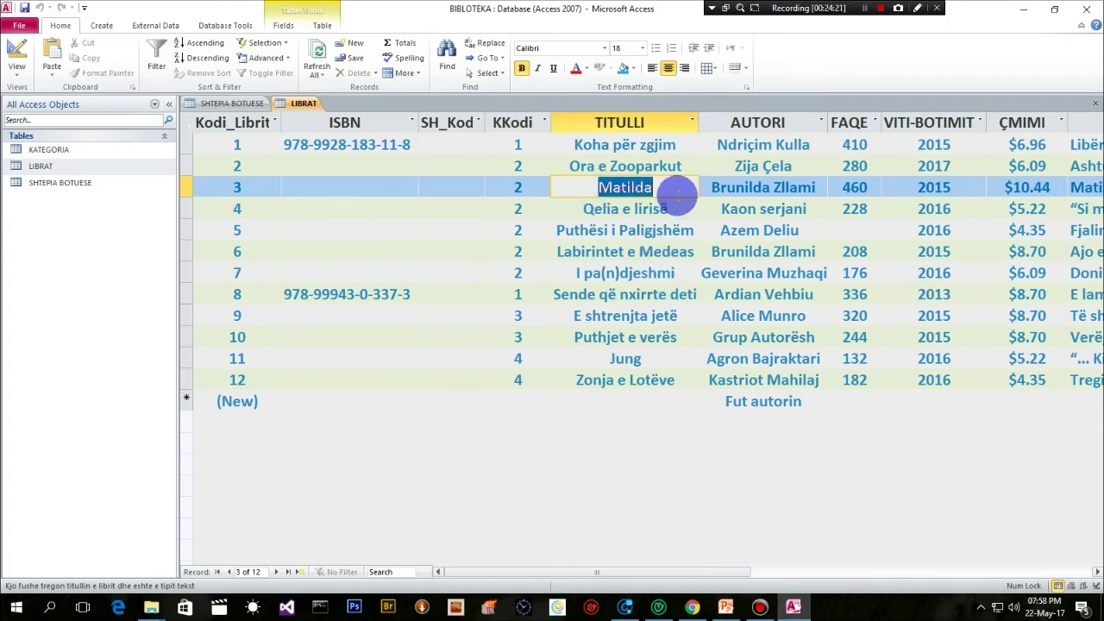
Step: Switch to Chrome, search botimeshqip.com for "Matilda", and open the book's page to check its publisher
click(795, 608)
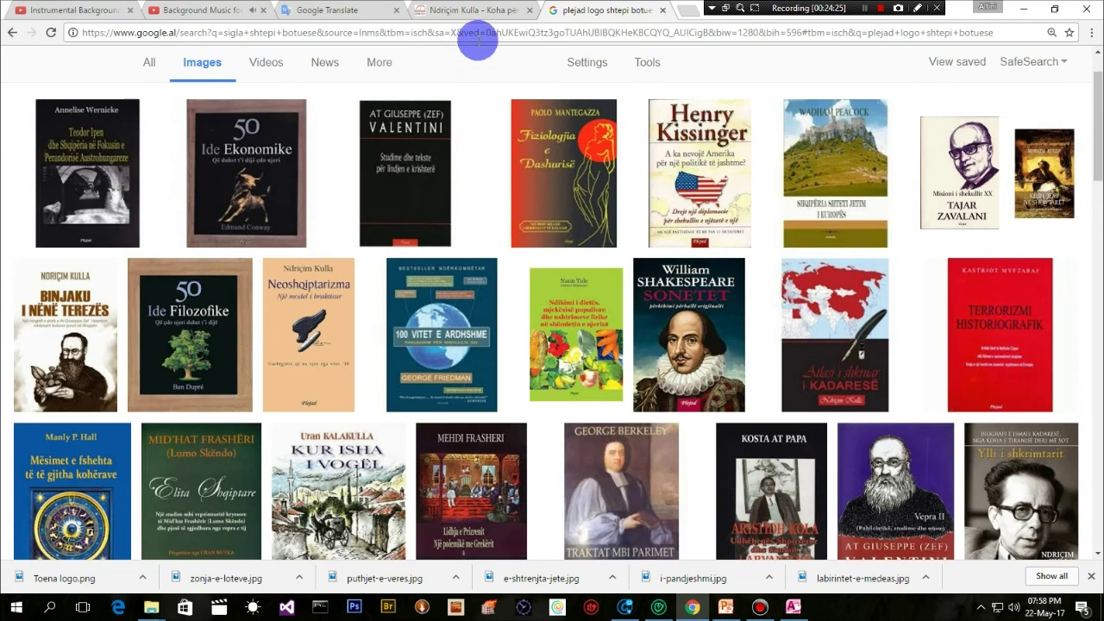
click(474, 15)
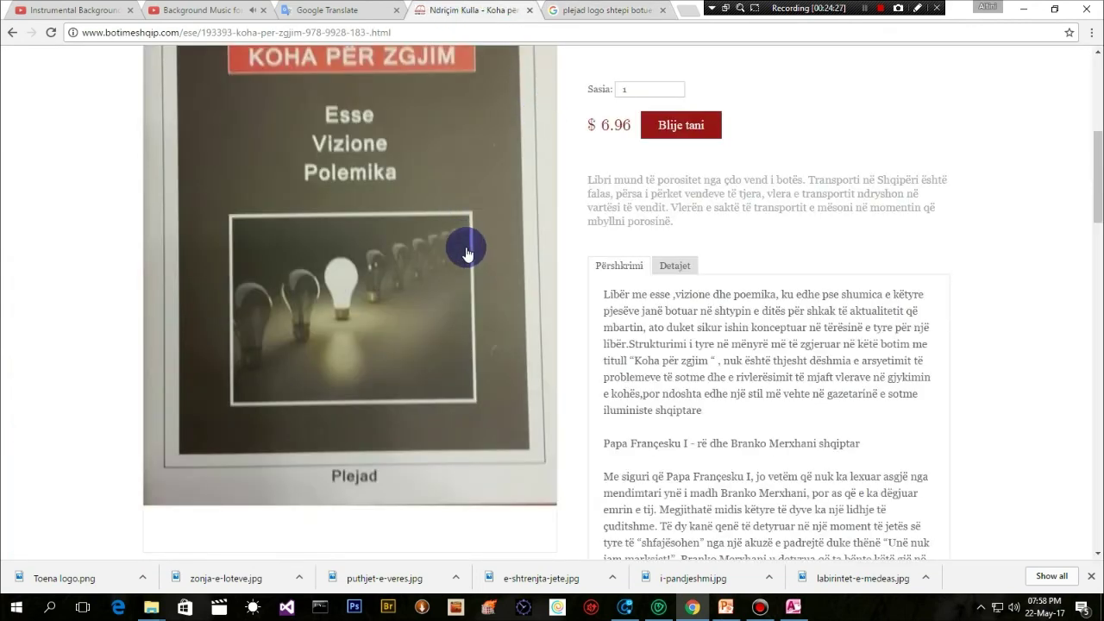
scroll(604, 233, up, 3)
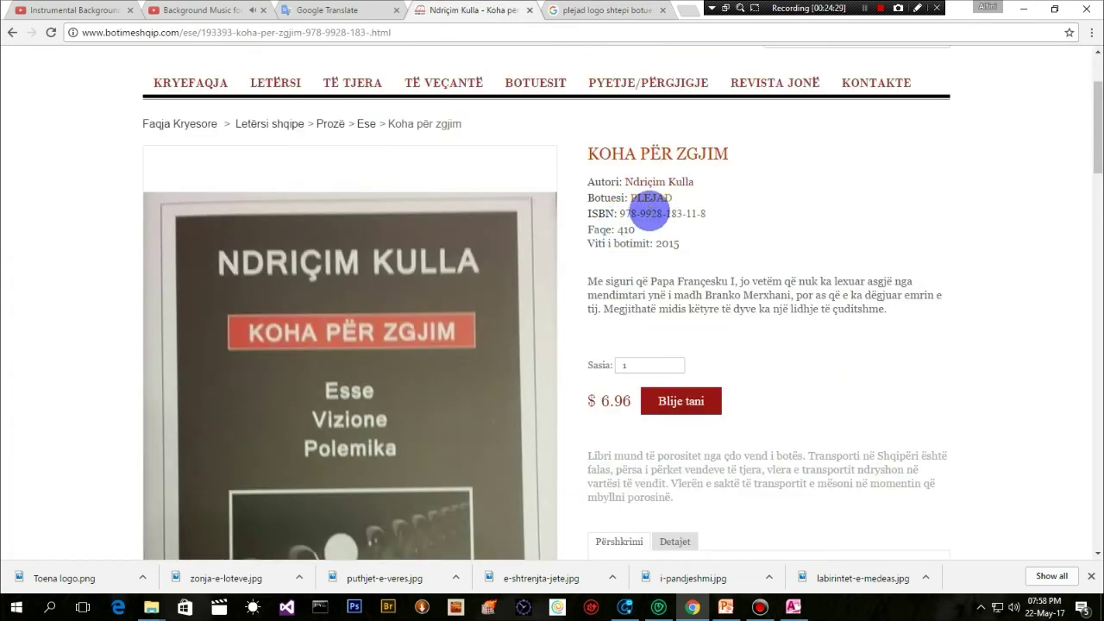
scroll(660, 198, up, 2)
click(864, 175)
text(Matilda)
mouse_move(702, 220)
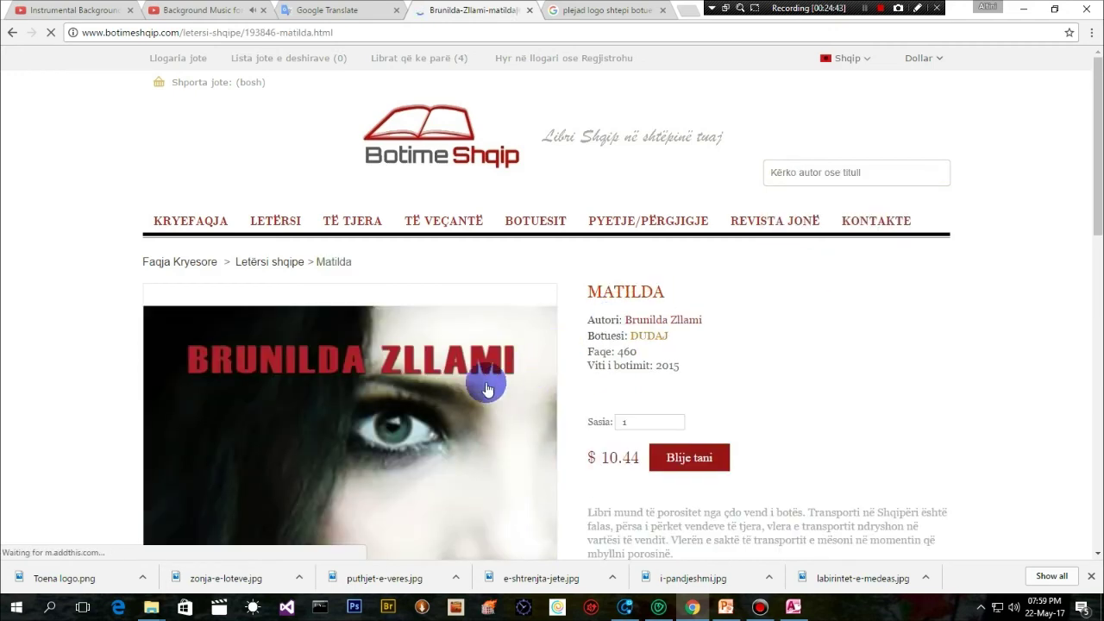
scroll(457, 395, down, 2)
scroll(457, 395, down, 3)
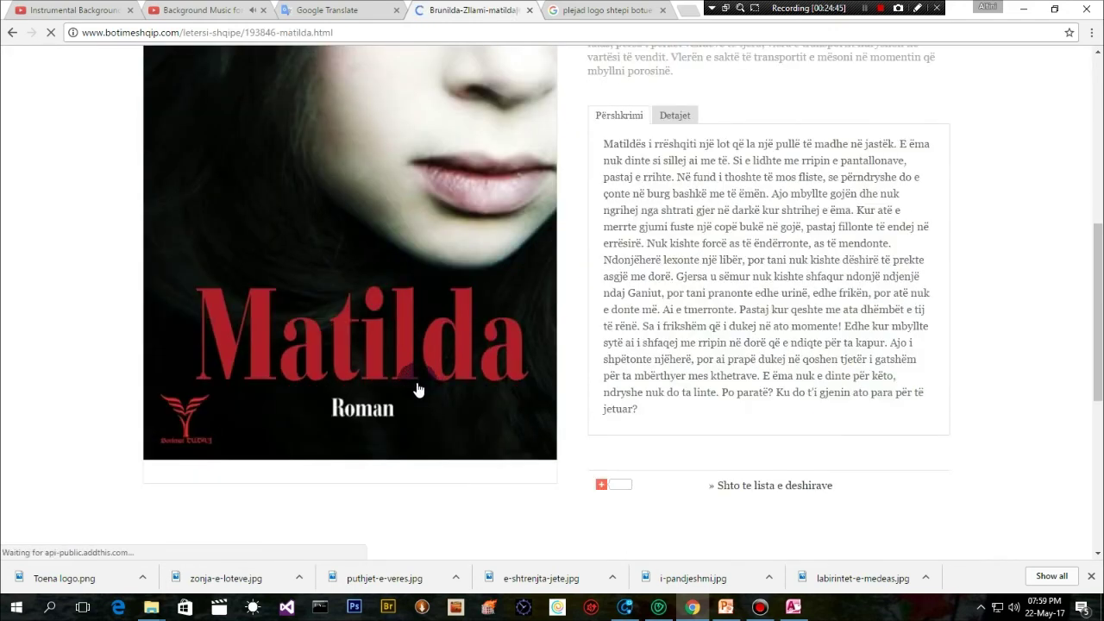
scroll(414, 388, up, 4)
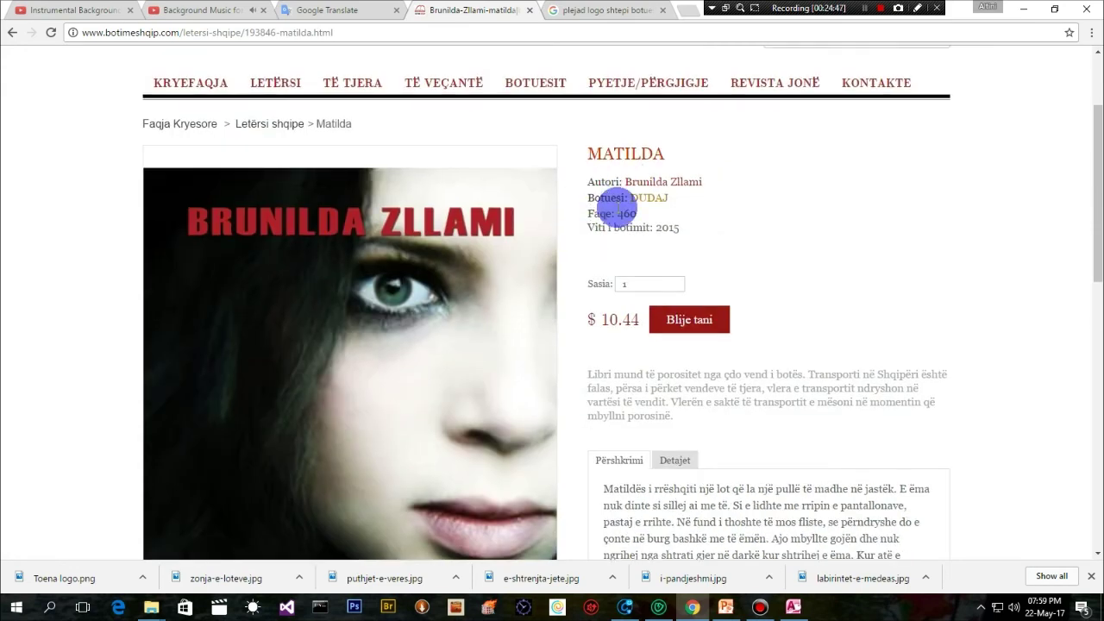
Step: Back in Access, add the publisher "Dudaj" as a new record in the SHTEPIA BOTUESE table
click(734, 572)
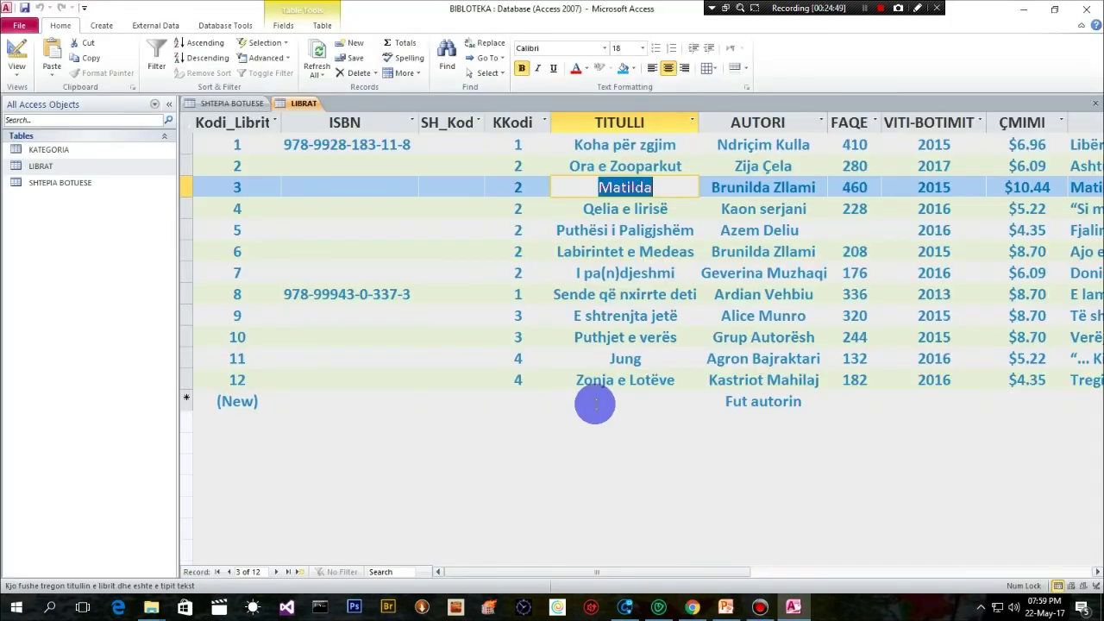
click(233, 104)
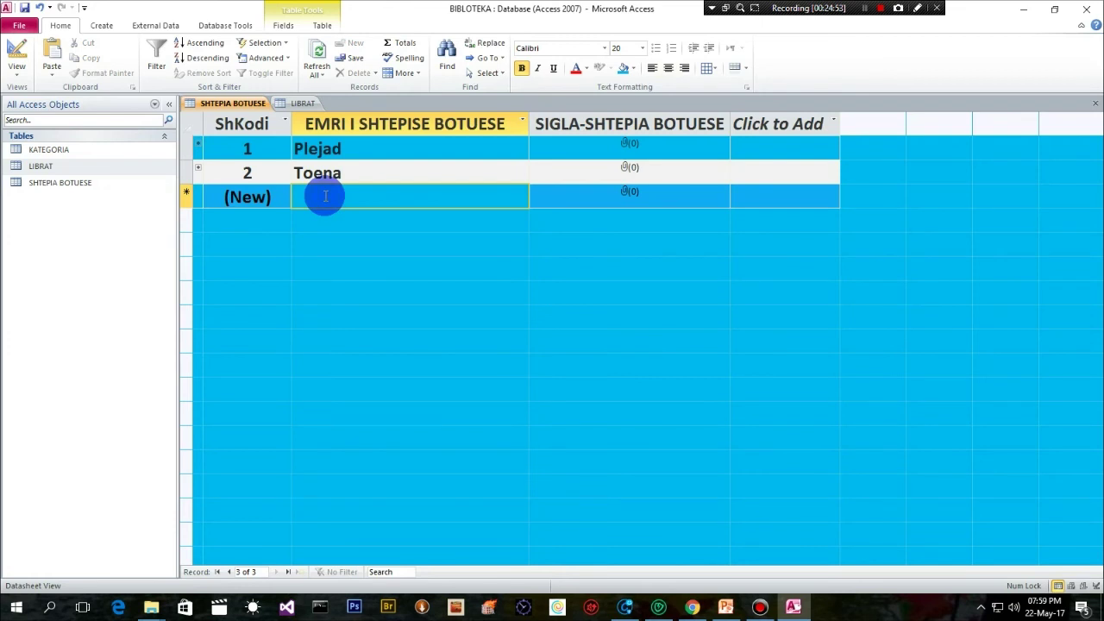
text(Dudaj)
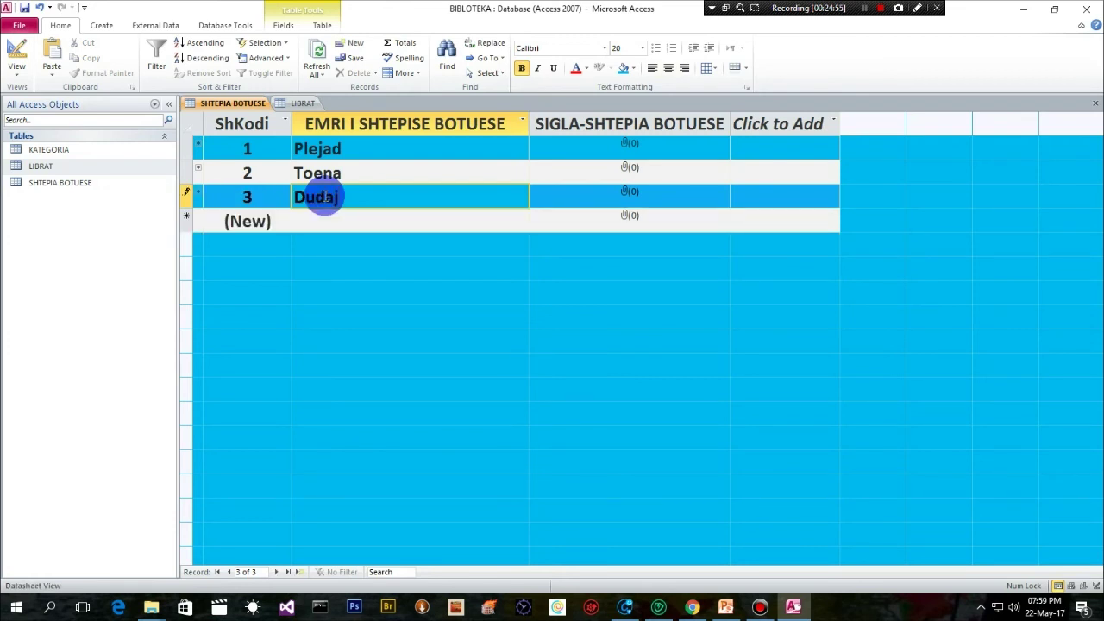
key(Down)
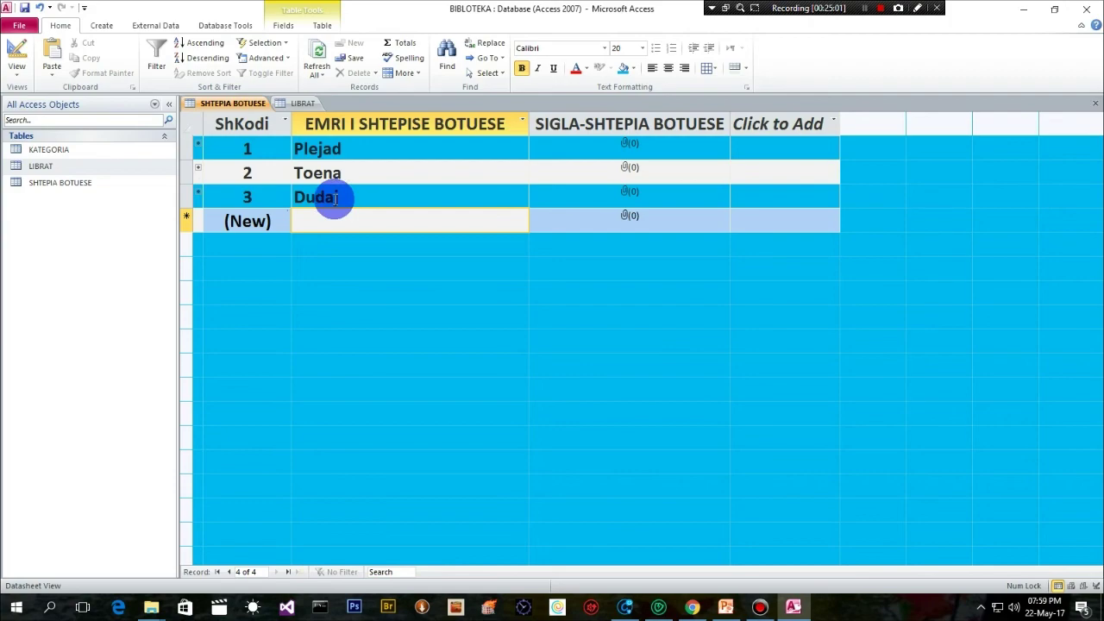
Step: Check Dudaj's code in SHTEPIA BOTUESE and enter SH_Kod 3 for the book Matilda in LIBRAT
click(302, 104)
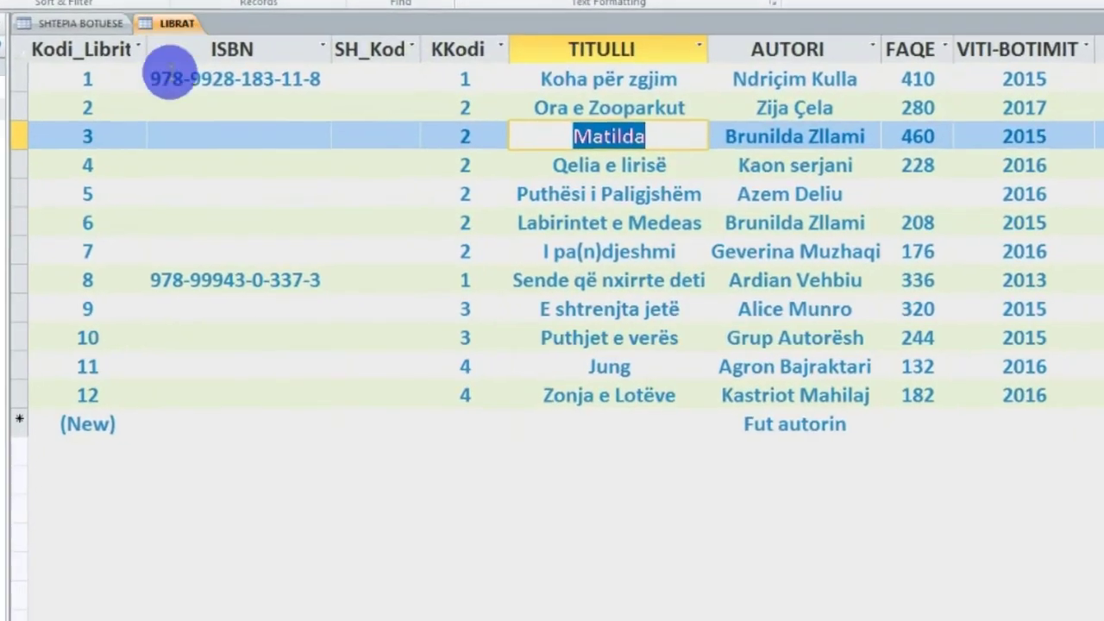
click(58, 23)
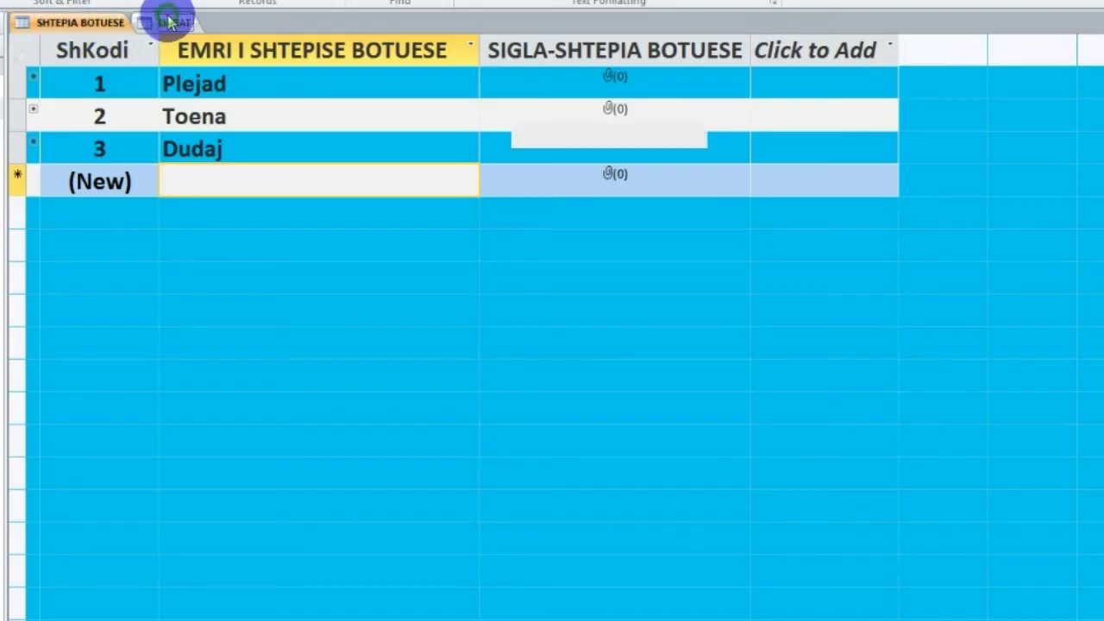
click(170, 23)
click(86, 22)
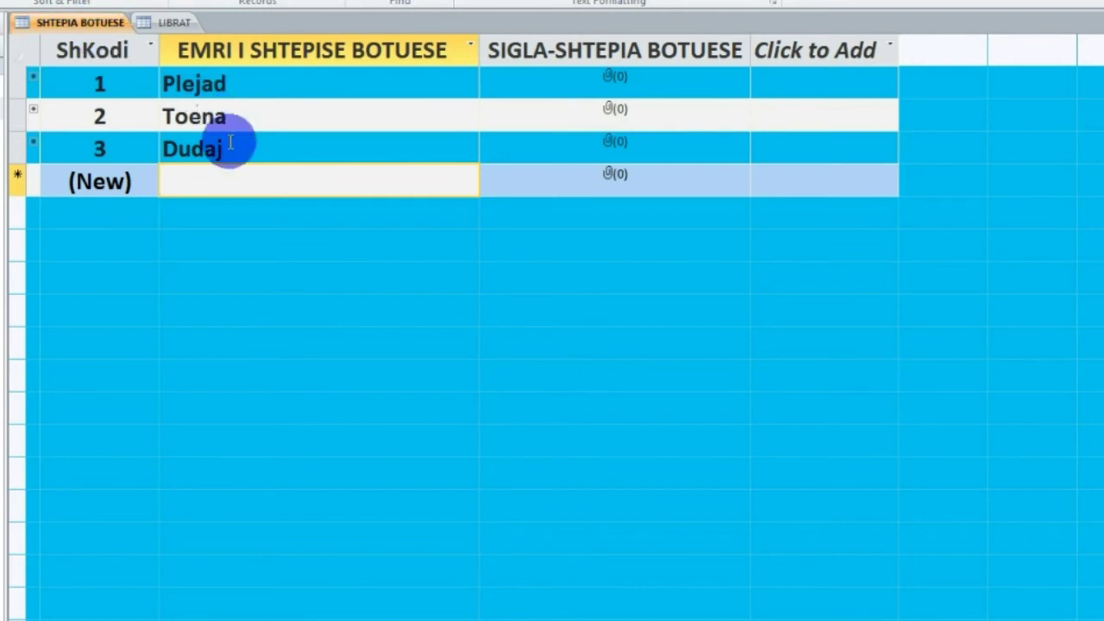
click(169, 26)
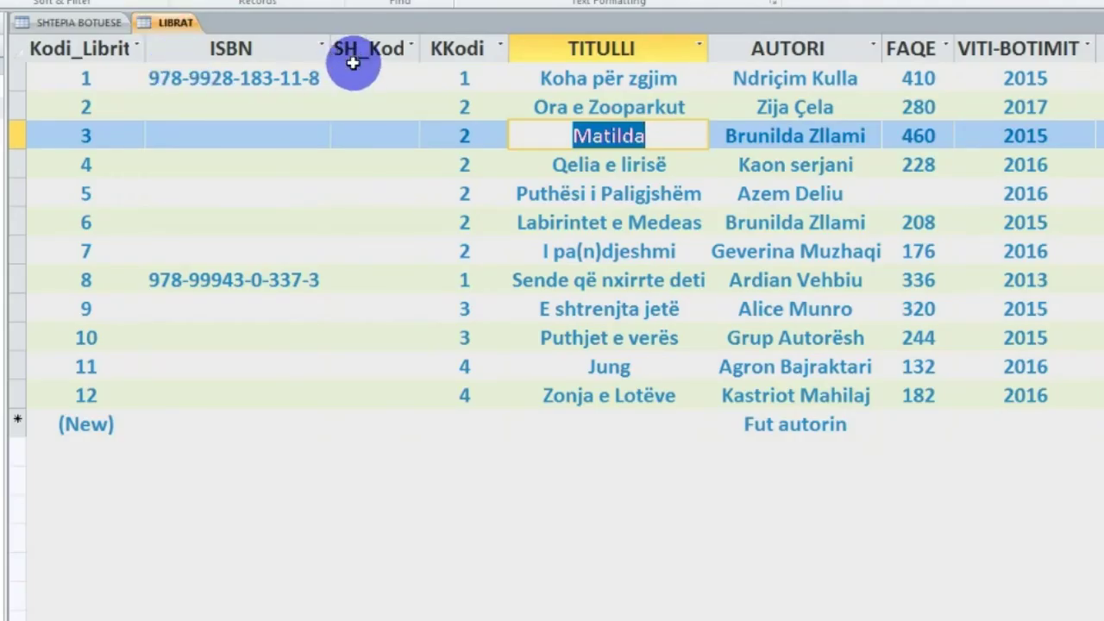
click(380, 131)
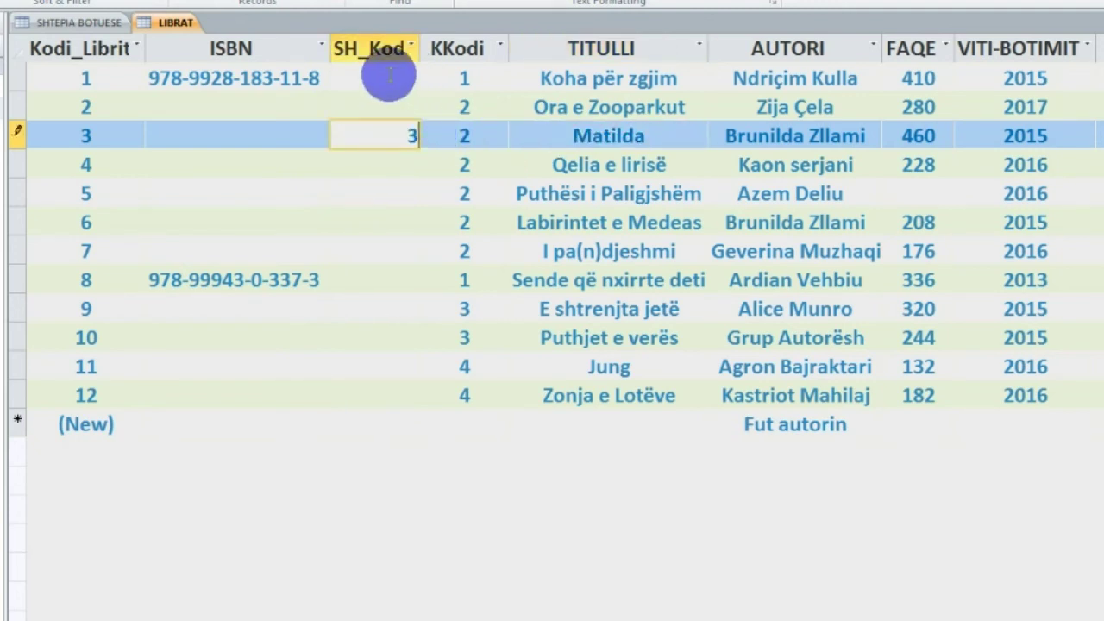
Step: Enter SH_Kod 1 for Koha për zgjim in LIBRAT and centre the values of the SH_Kod column
click(388, 78)
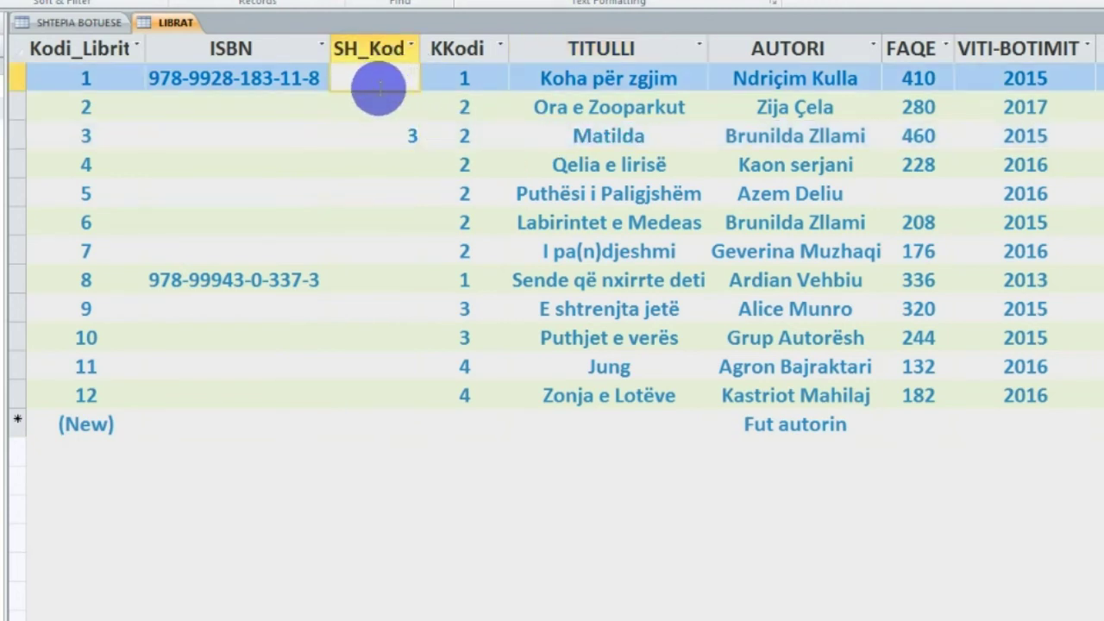
click(75, 24)
click(169, 24)
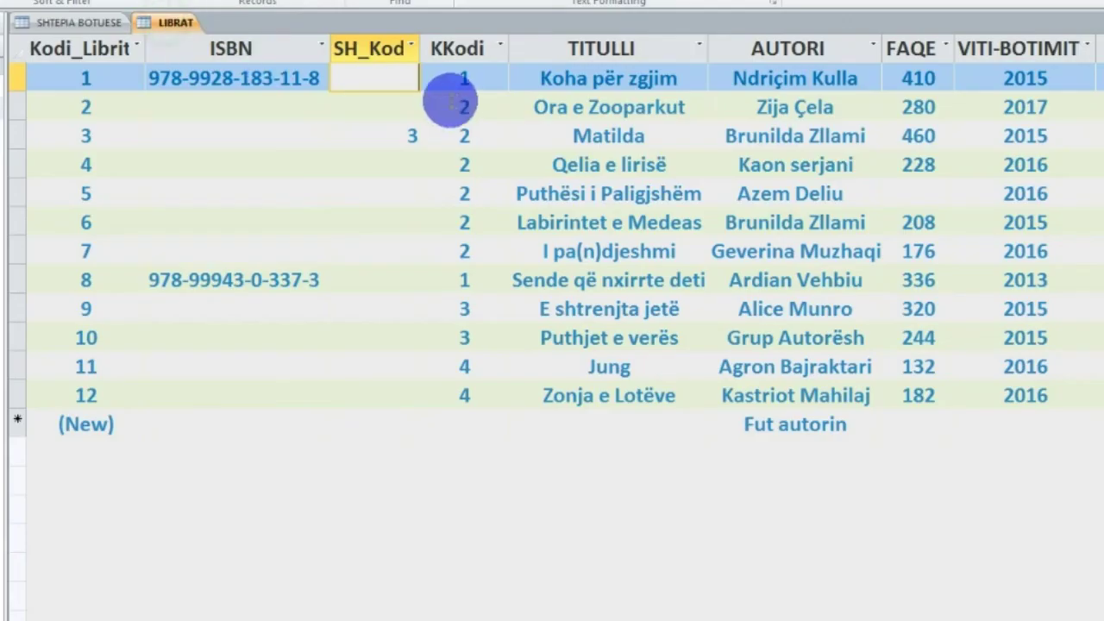
click(378, 107)
click(372, 45)
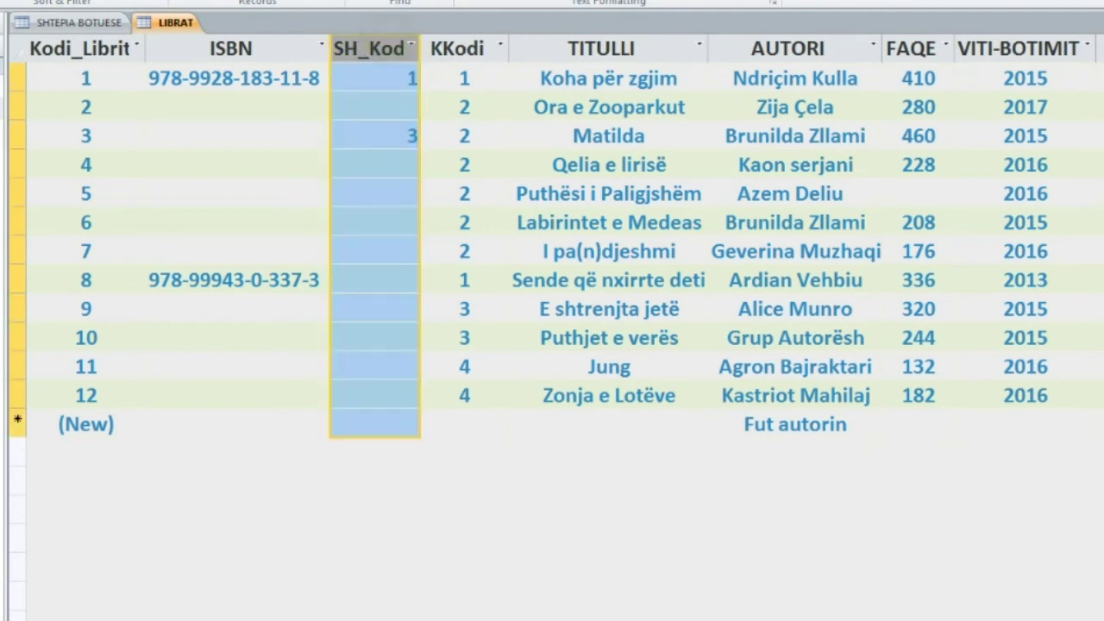
click(389, 106)
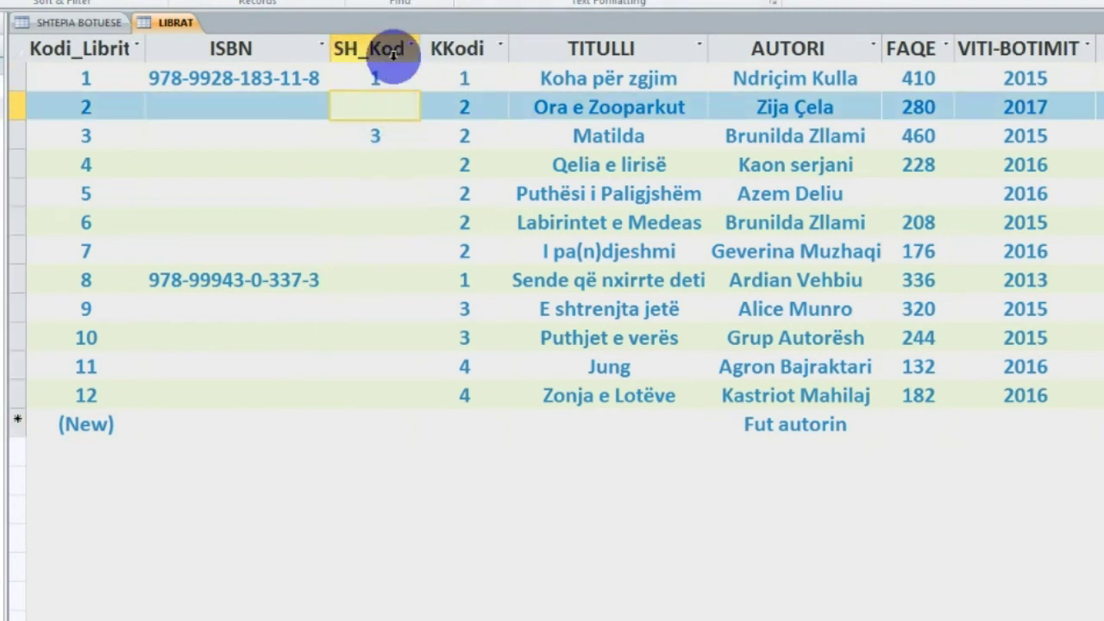
Step: Compare the publisher codes in SHTEPIA BOTUESE with the LIBRAT books and the Matilda page in Chrome
click(69, 22)
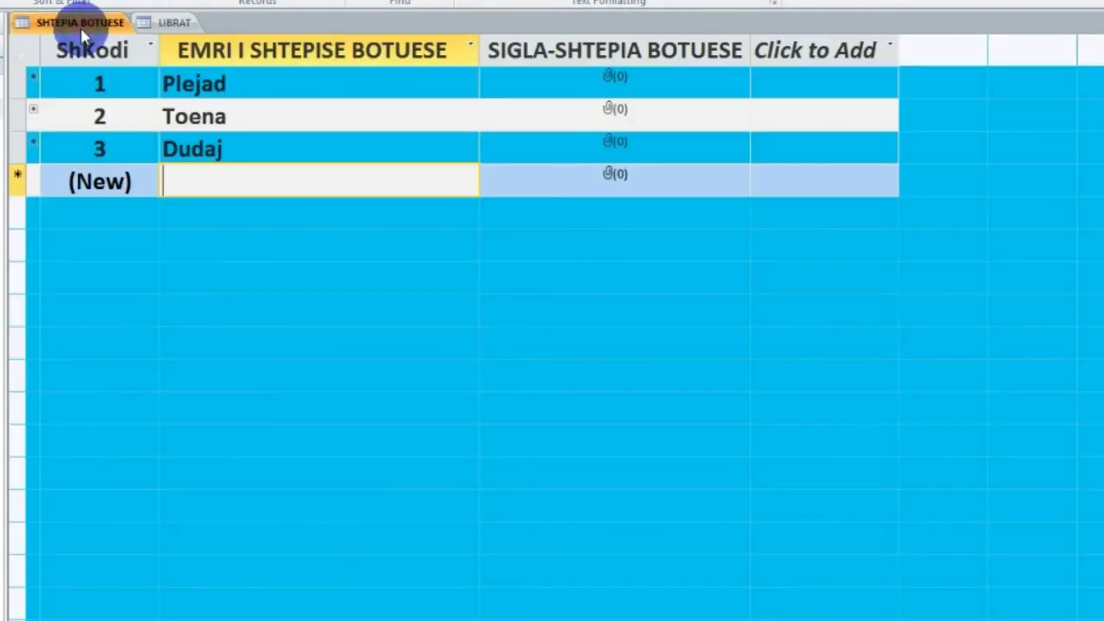
click(168, 24)
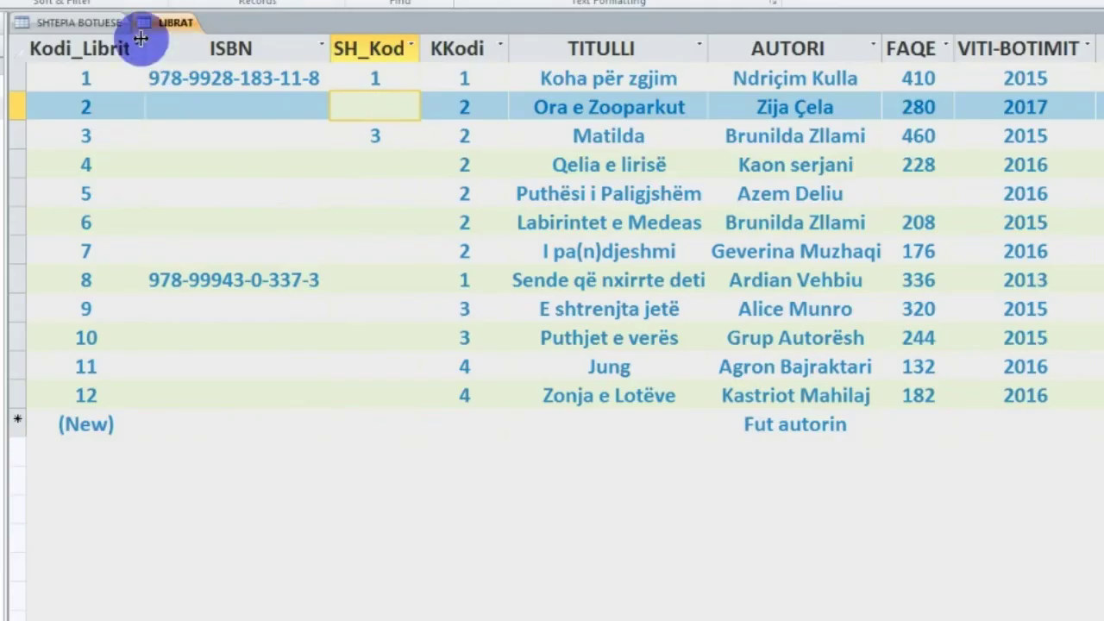
click(79, 25)
click(234, 116)
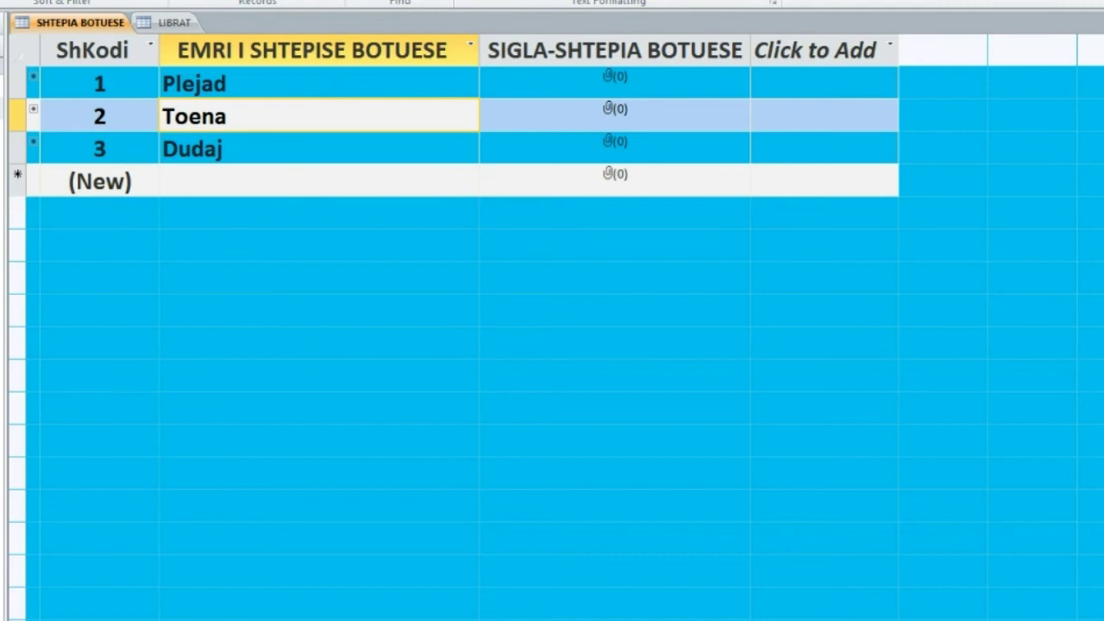
mouse_move(699, 619)
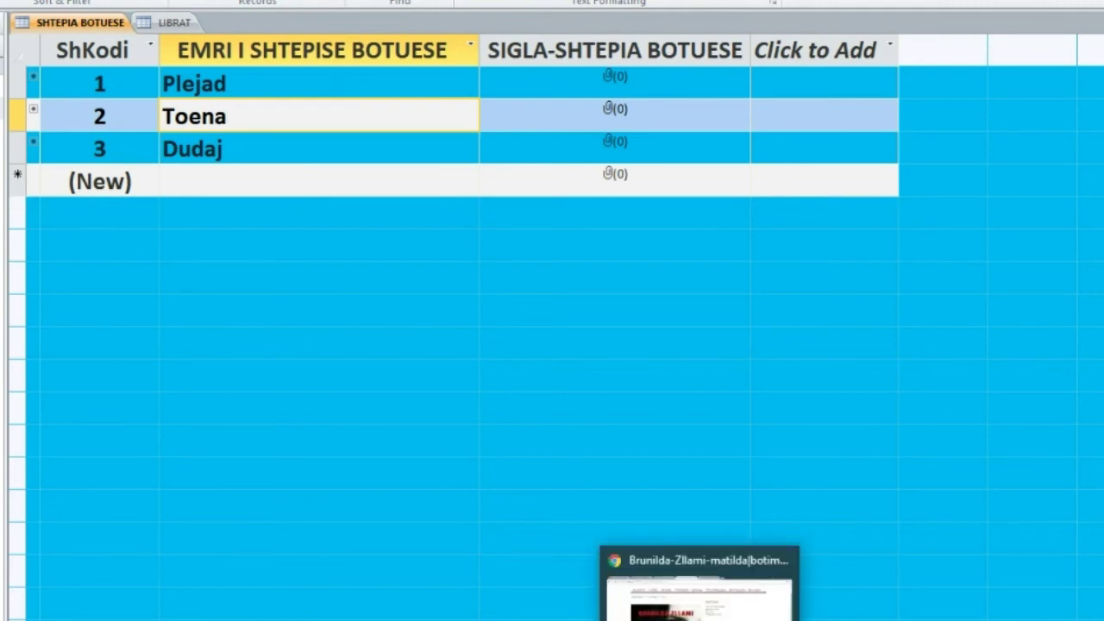
click(700, 595)
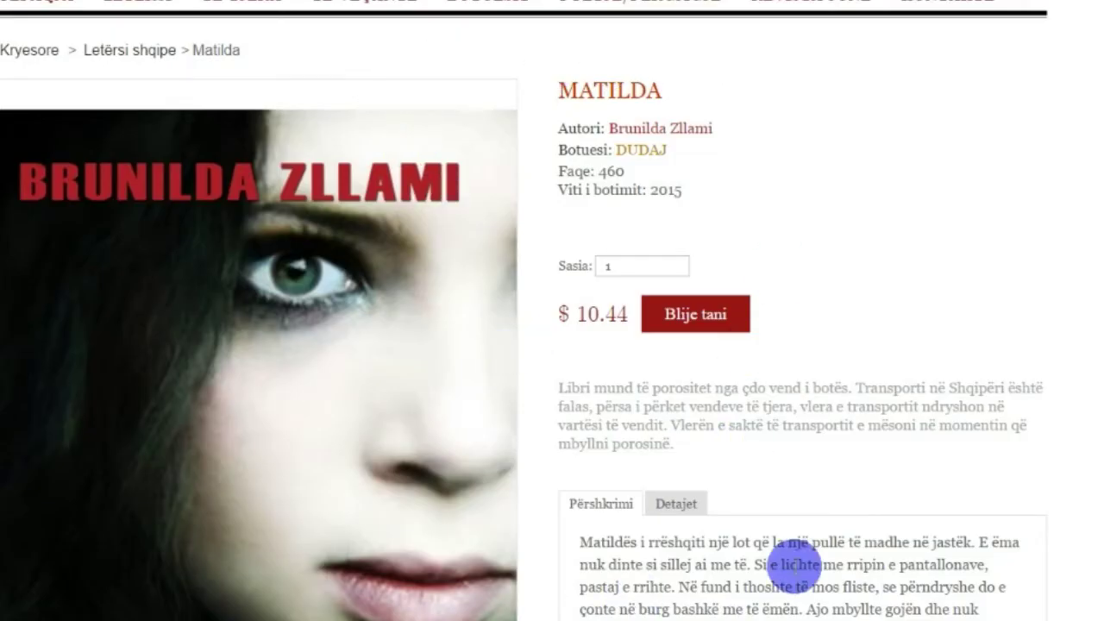
mouse_move(835, 619)
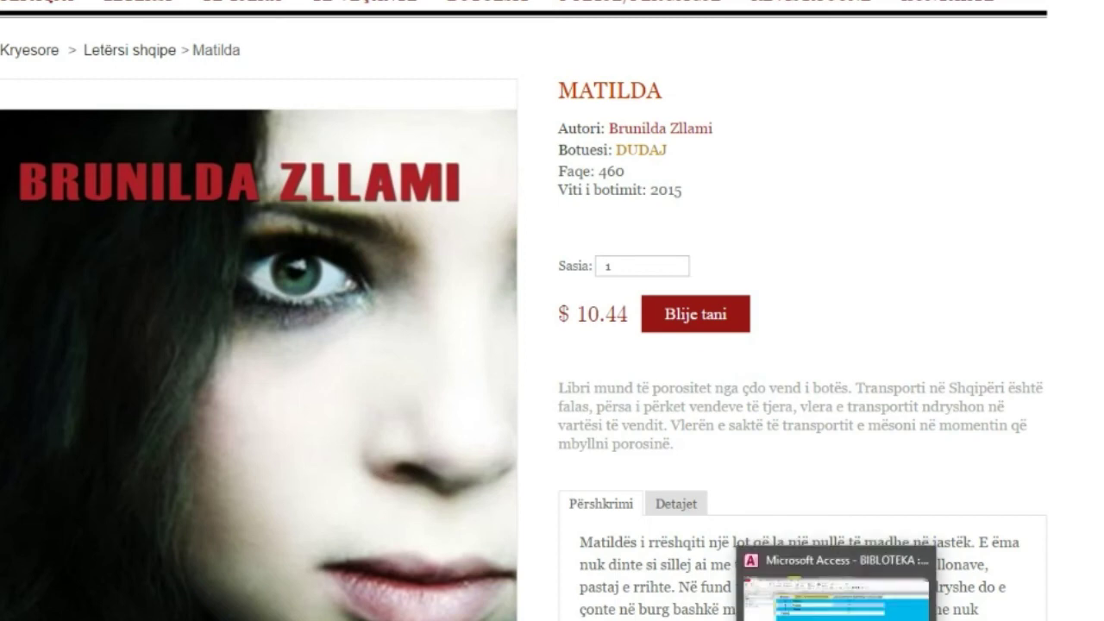
click(835, 595)
Step: Select the title "Jung" in LIBRAT record 11, search botimeshqip.com in Chrome for it, and open the first matching title's page
click(156, 25)
drag(583, 369, 716, 367)
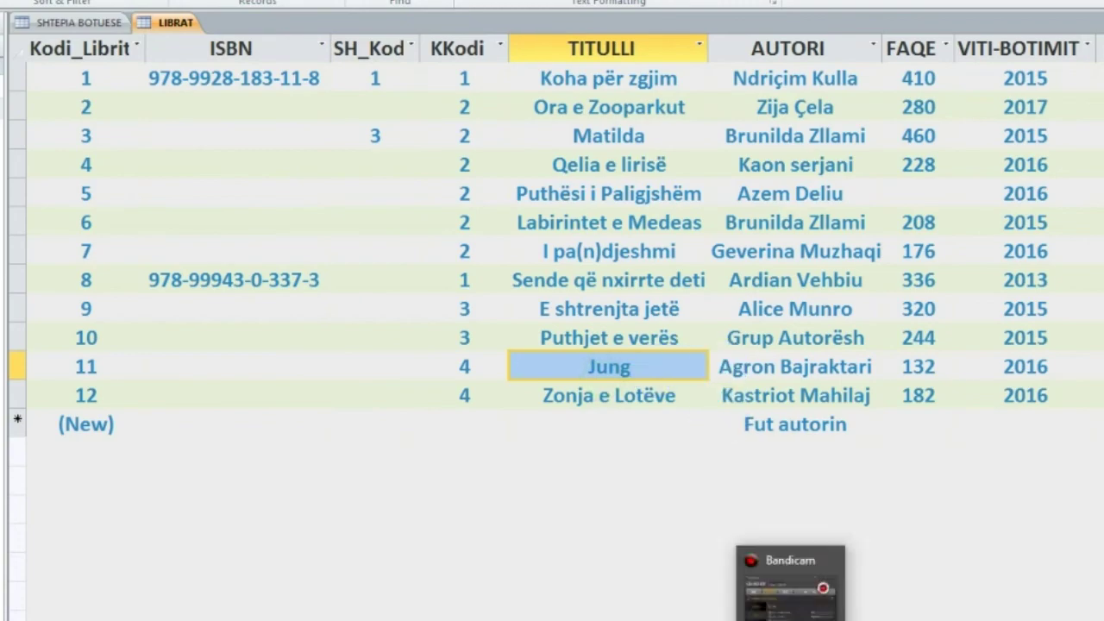
click(778, 617)
scroll(710, 221, up, 3)
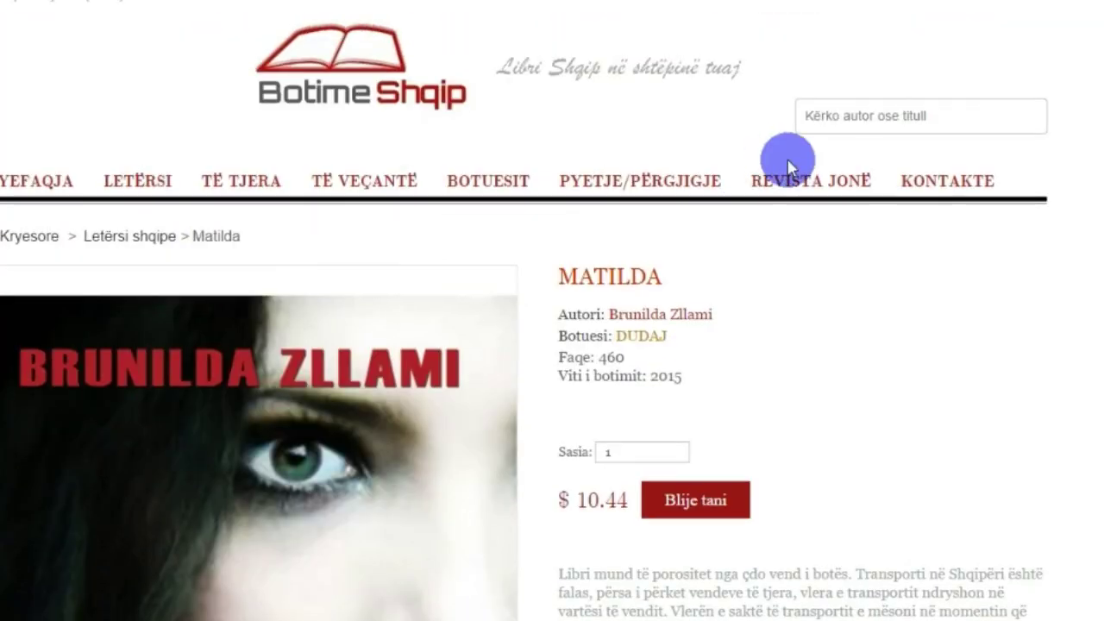
click(851, 111)
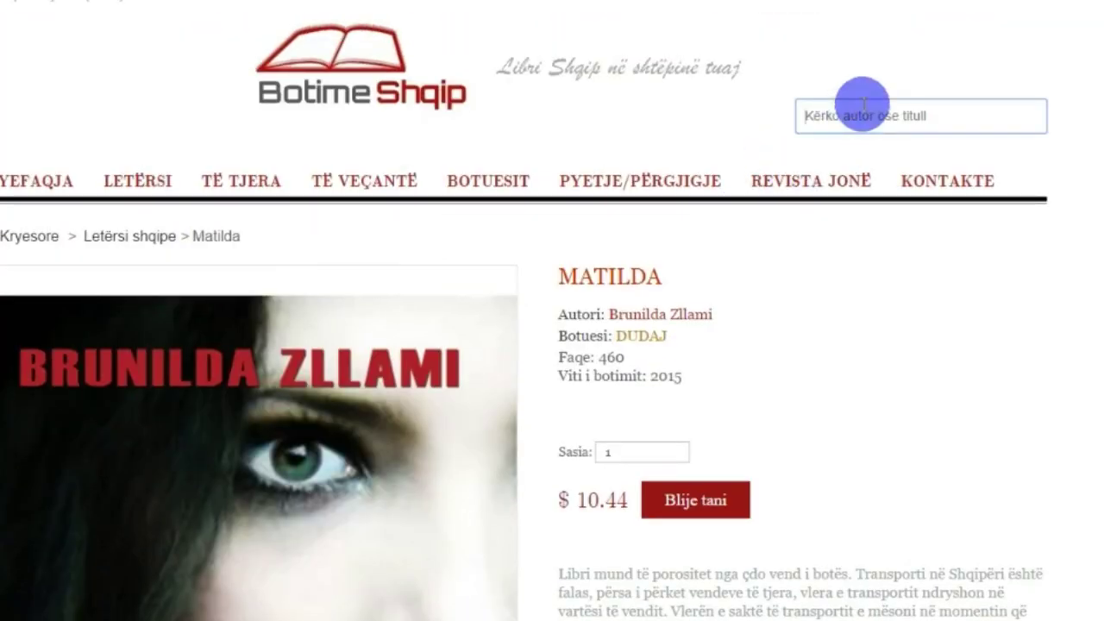
text(Jung)
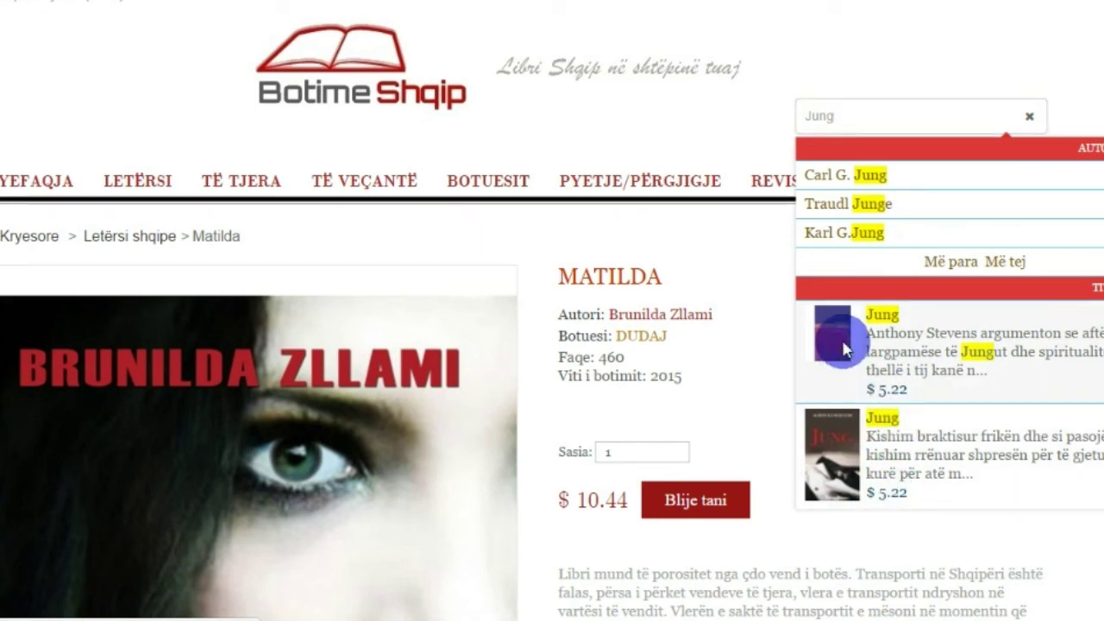
click(847, 475)
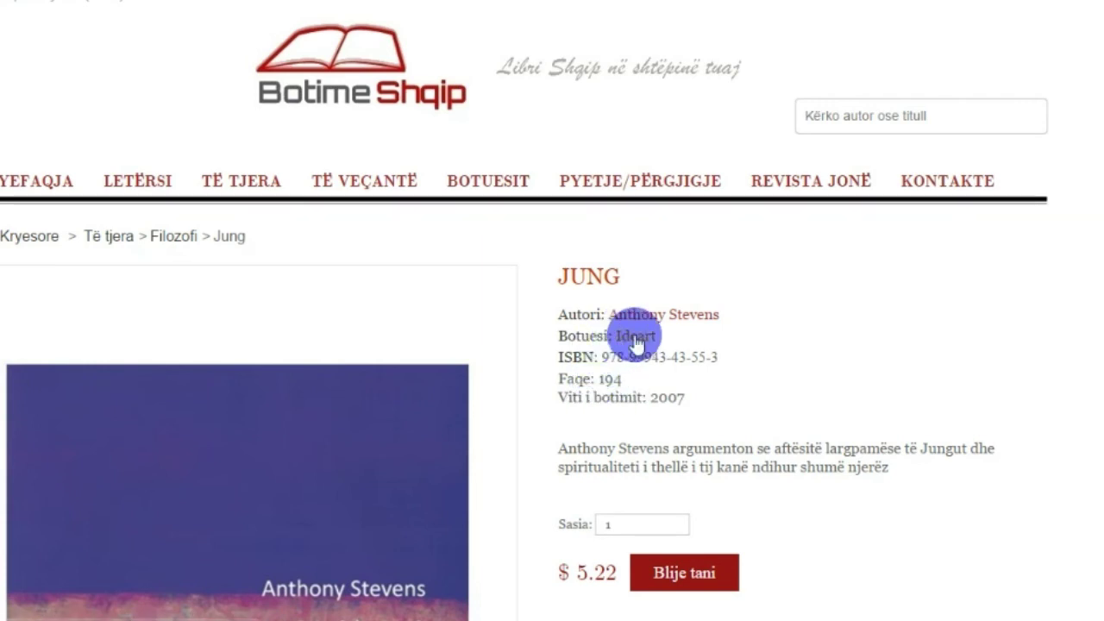
Step: Search botimeshqip.com again for Jung and open the page of the 132-page 2016 title to check its publisher
scroll(508, 380, down, 2)
scroll(556, 385, up, 1)
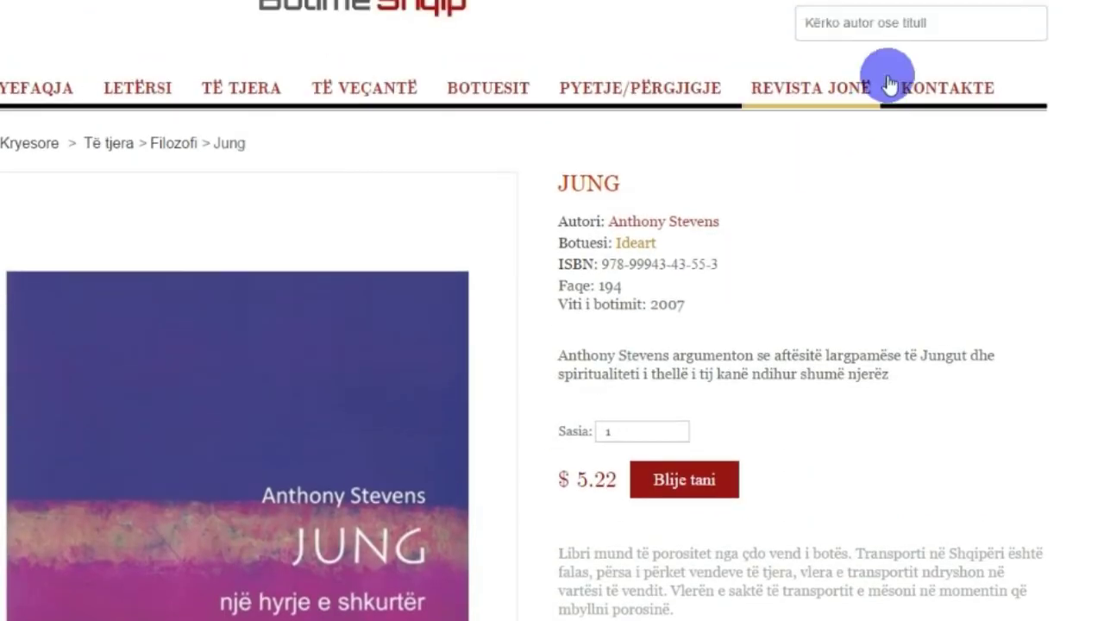
click(894, 18)
text(Ju)
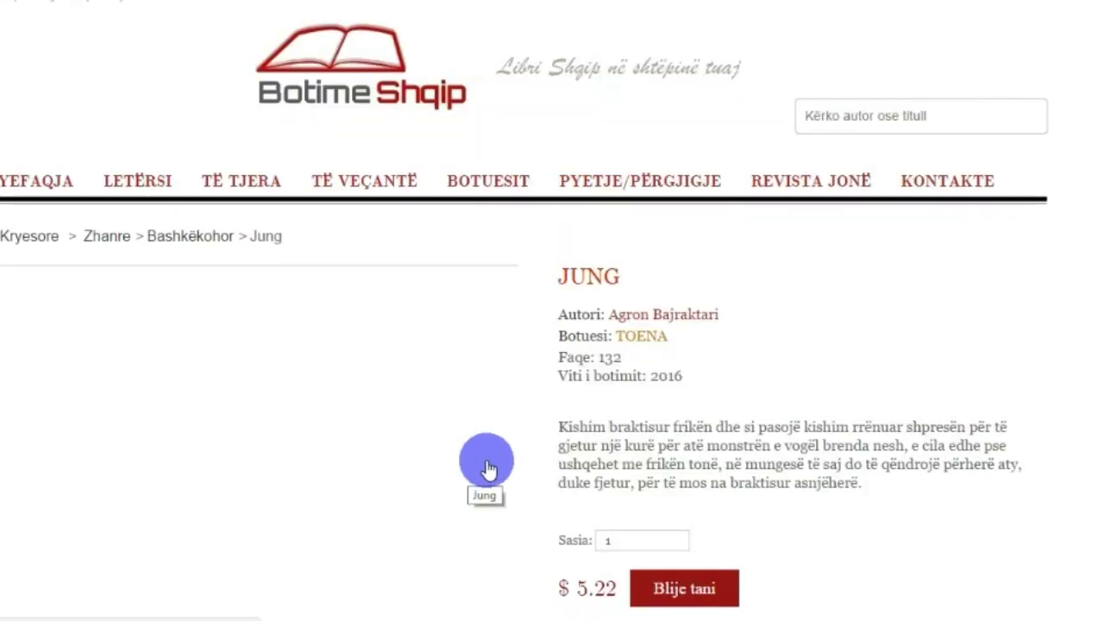
scroll(595, 353, down, 2)
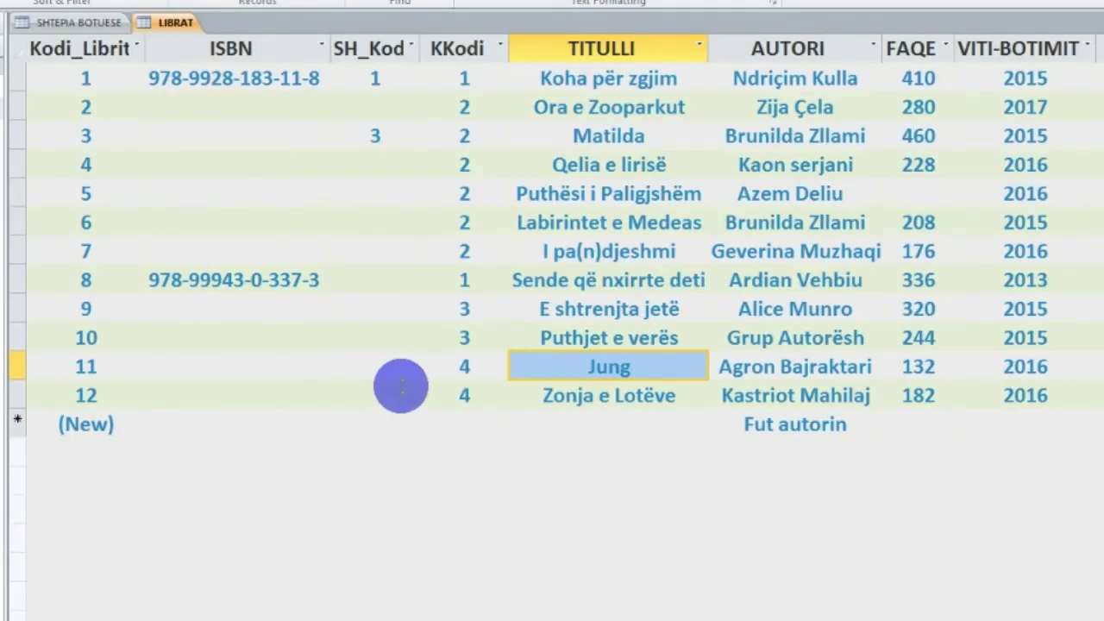
Step: Enter SH_Kod 2 for the book Jung in LIBRAT and select the empty SH_Kod of Zonja e Lotëve
click(376, 369)
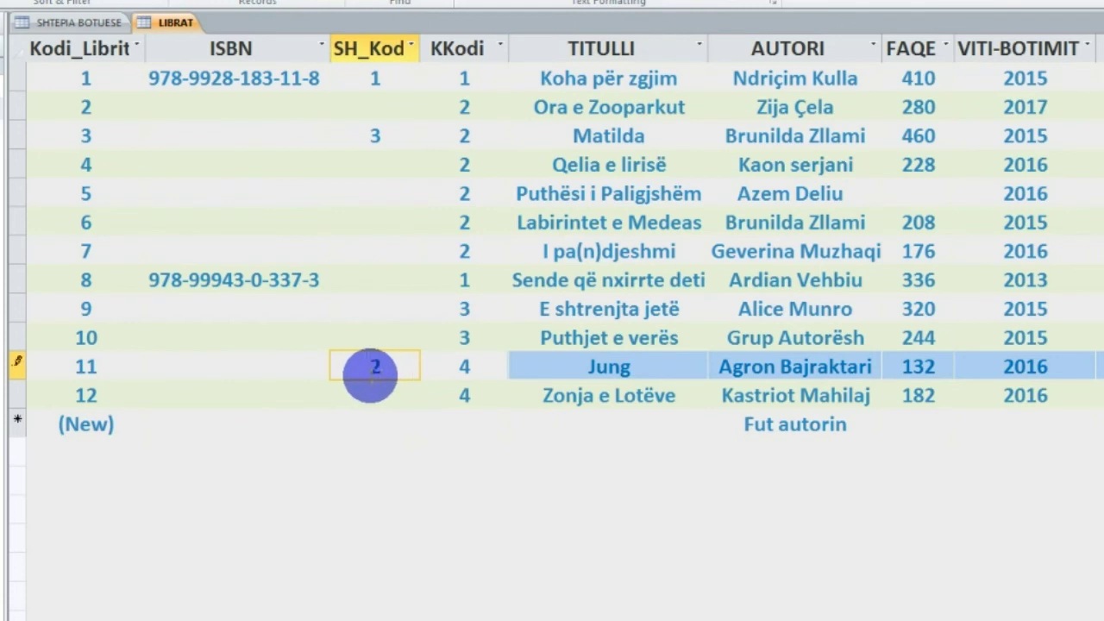
click(370, 397)
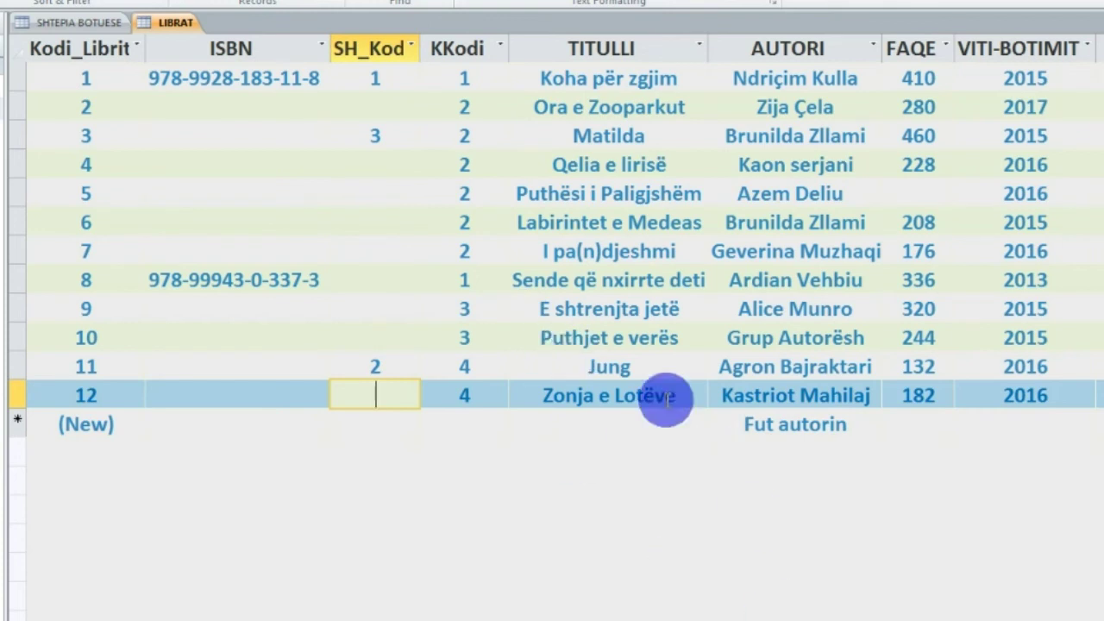
click(591, 401)
click(379, 394)
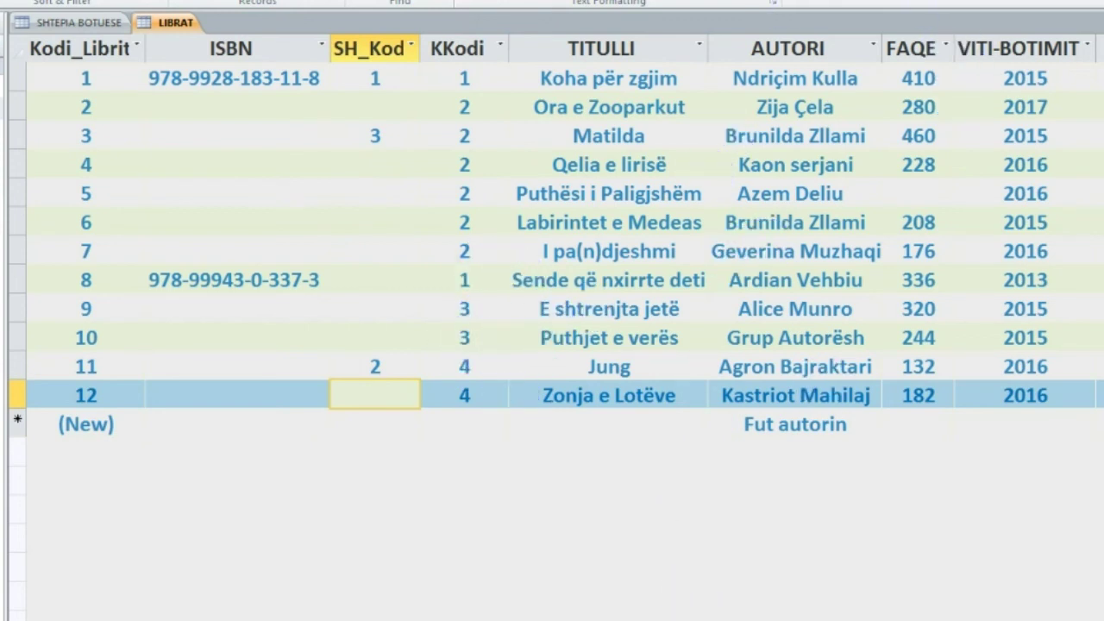
click(742, 595)
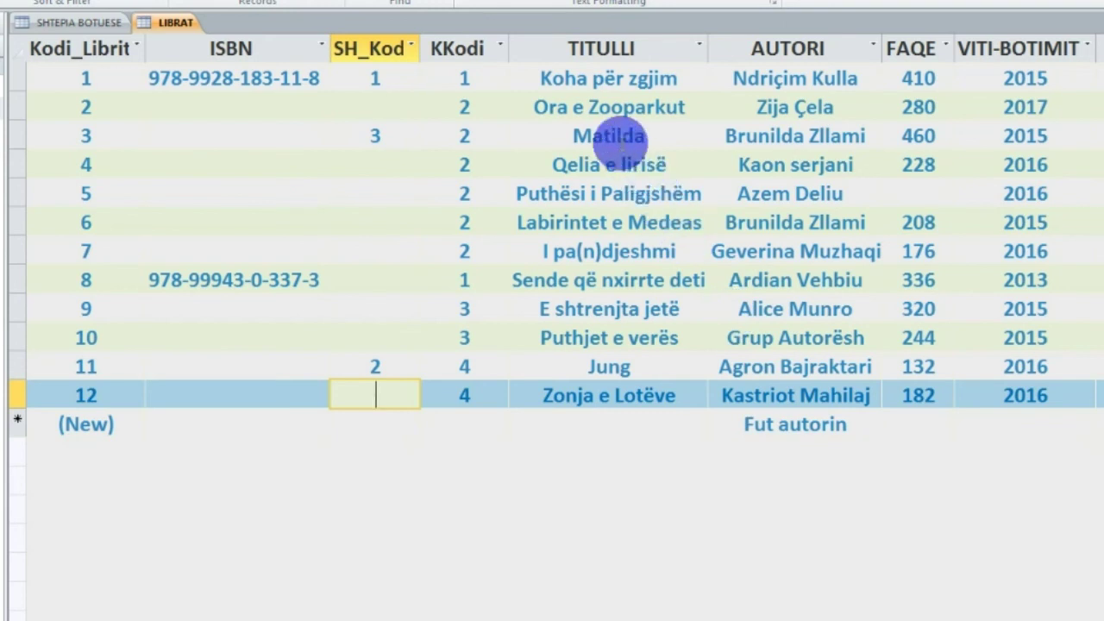
Step: Check Toena's code in SHTEPIA BOTUESE and enter SH_Kod 2 for Ora e Zooparkut in LIBRAT
click(377, 106)
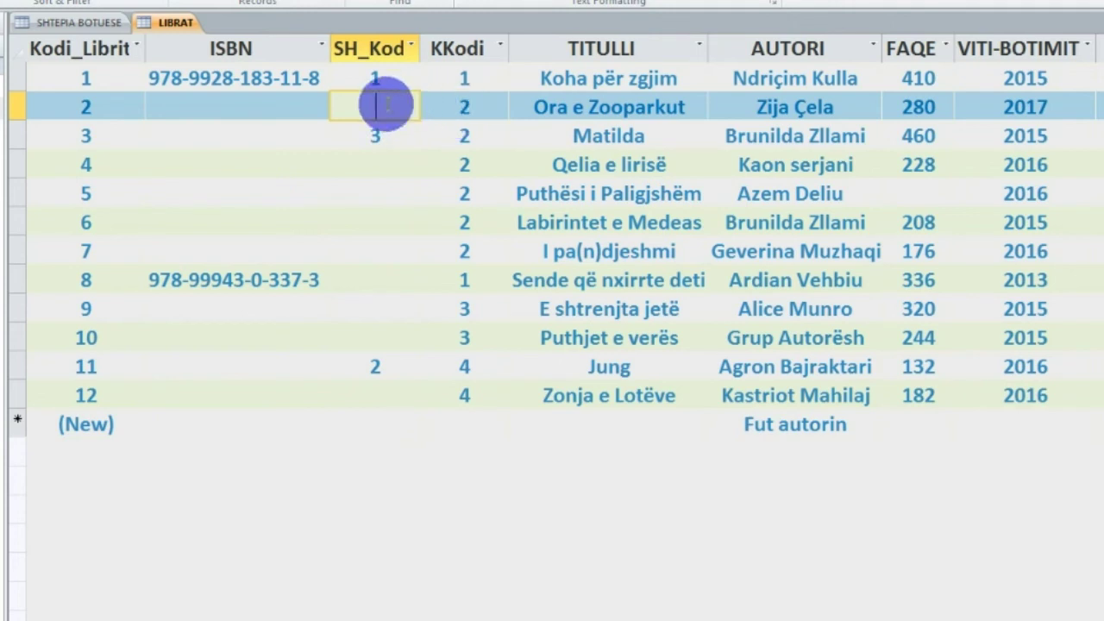
click(25, 19)
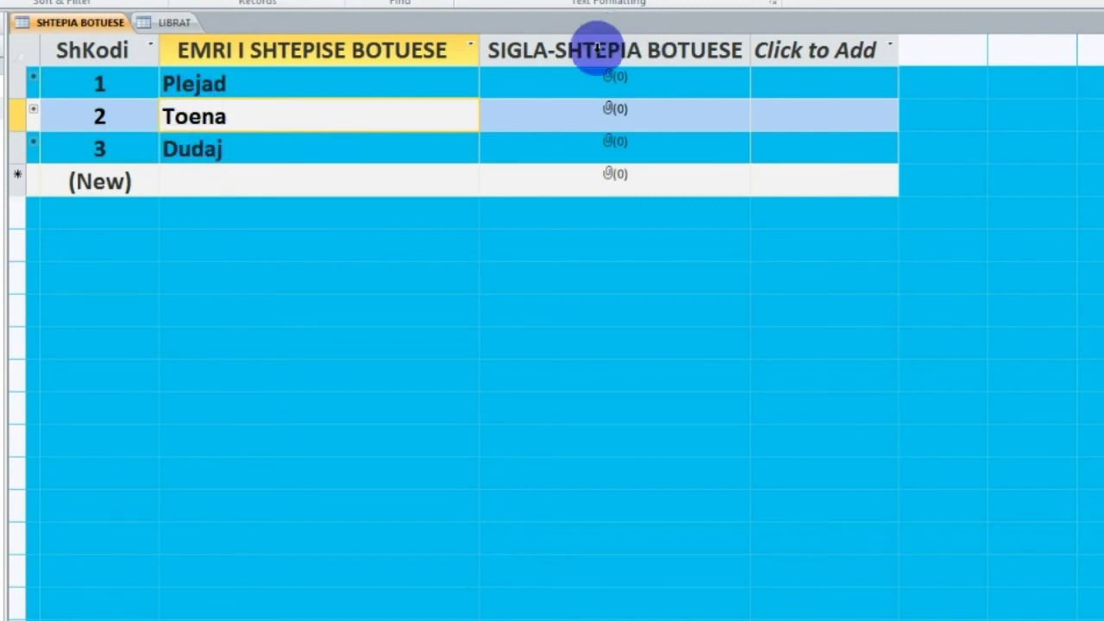
click(172, 21)
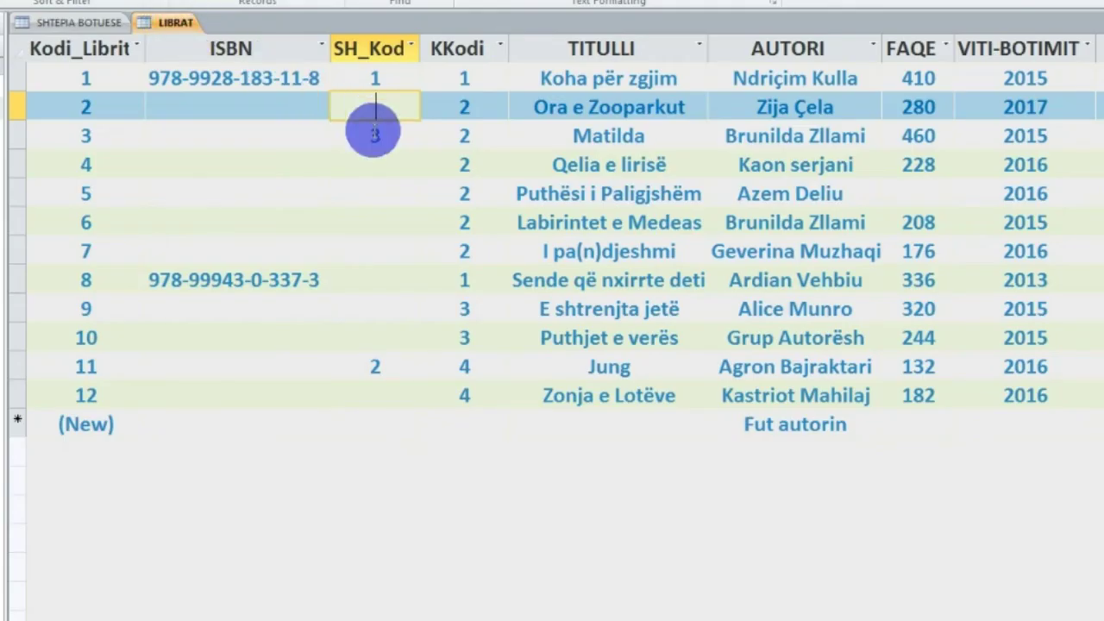
text(2)
click(410, 193)
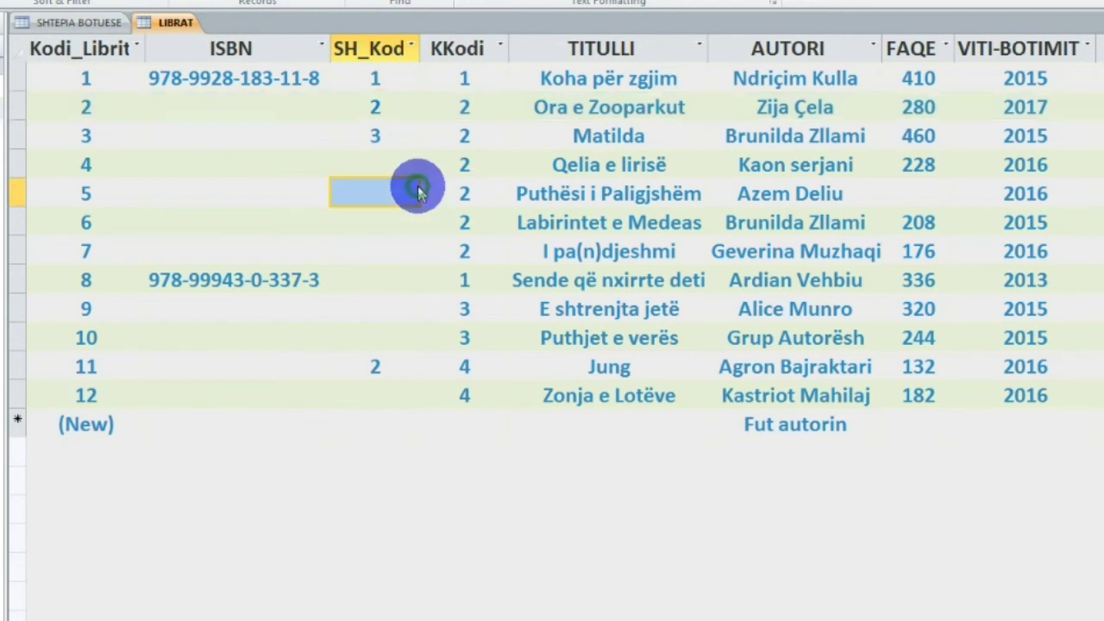
click(389, 378)
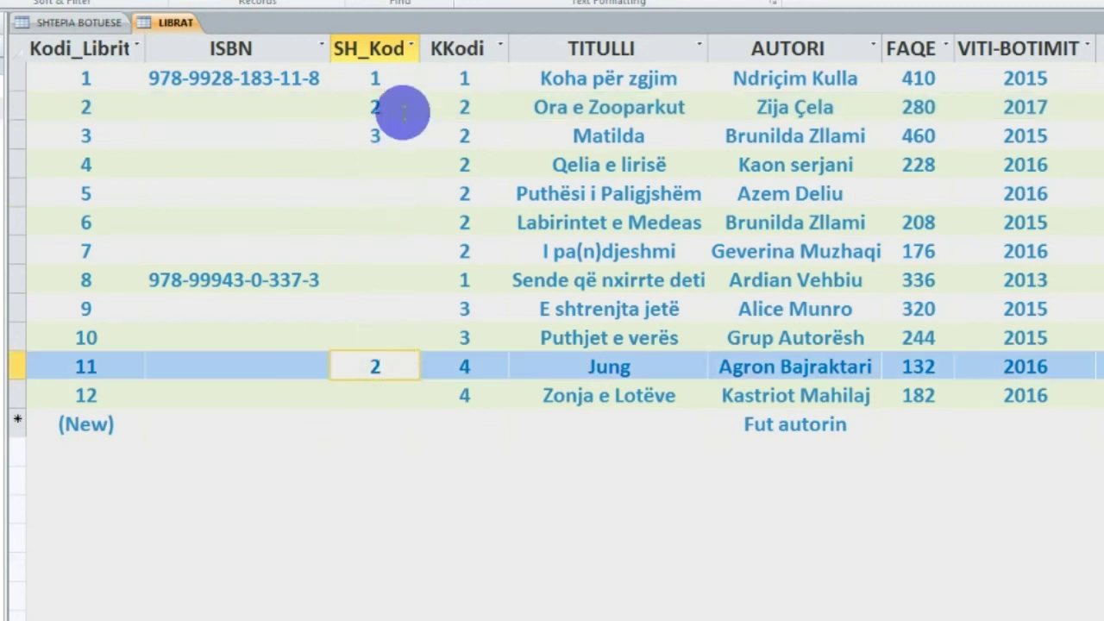
click(401, 106)
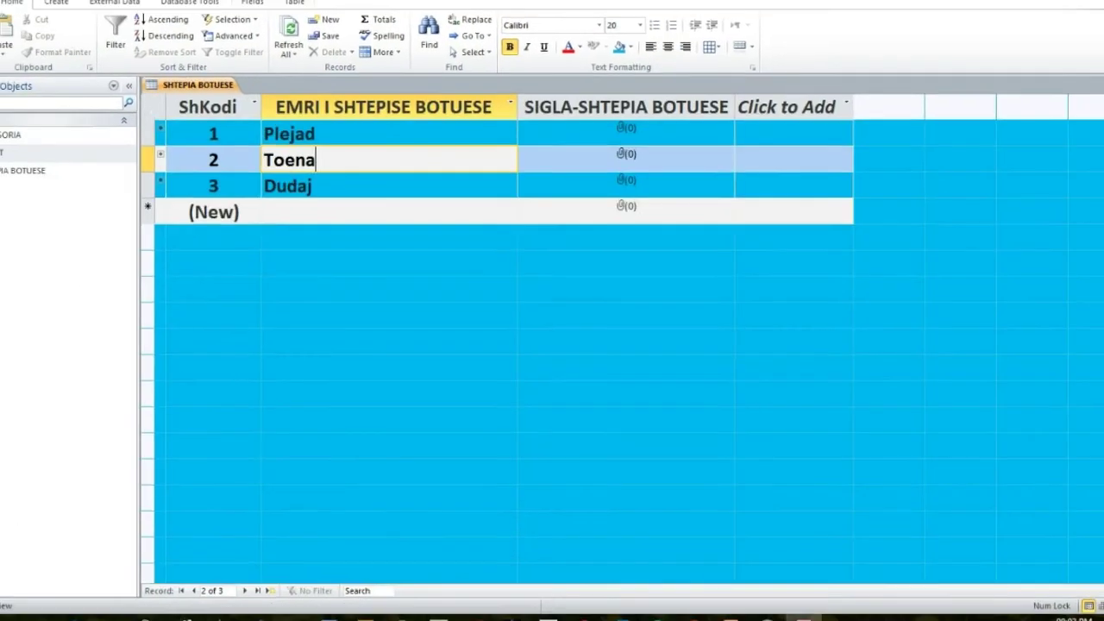
Step: Close the open tables, reopen SHTEPIA BOTUESE, and review the books linked to the publisher Toena
click(1091, 99)
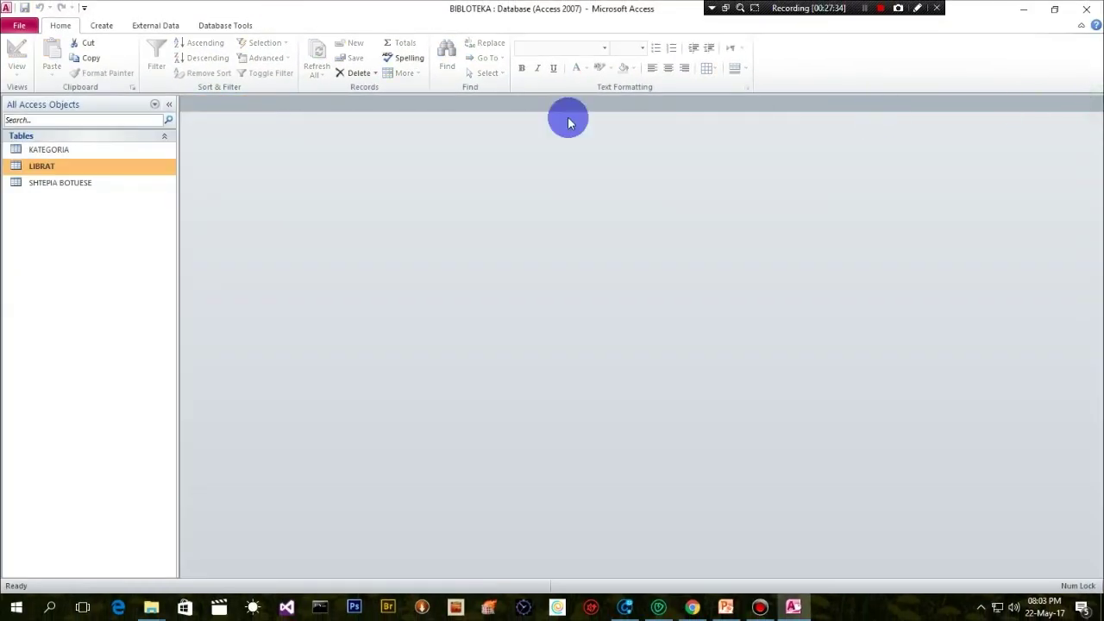
double_click(48, 186)
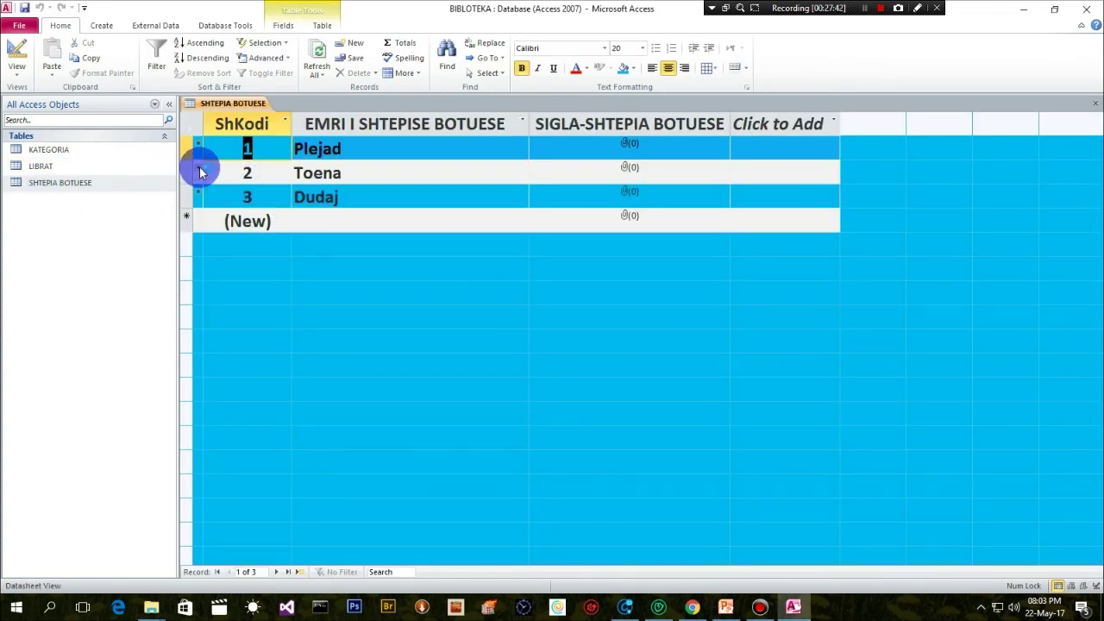
click(198, 171)
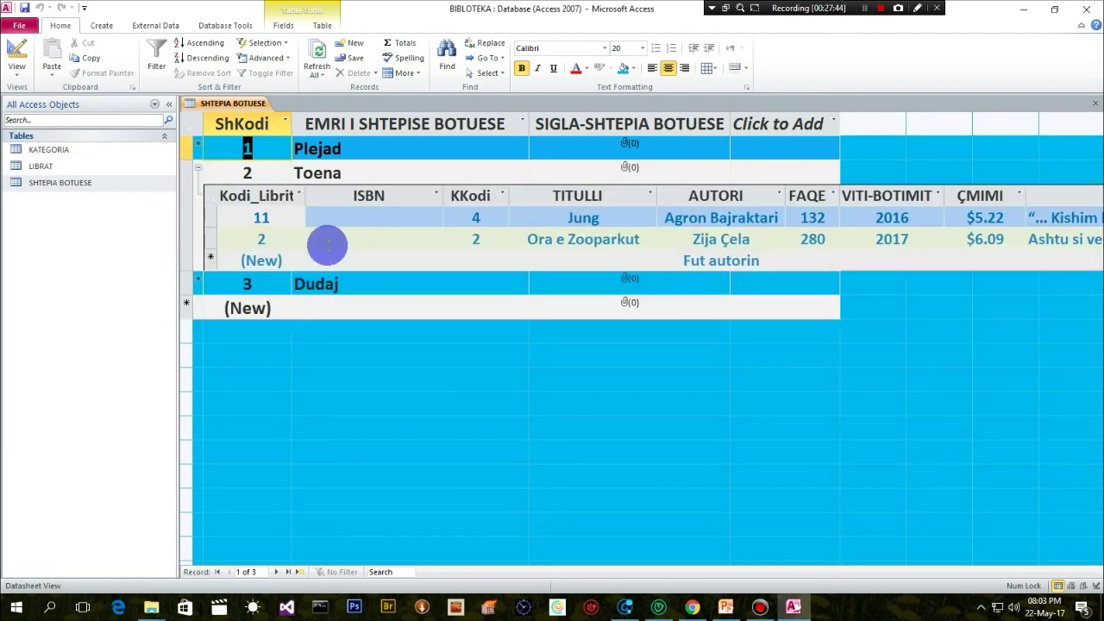
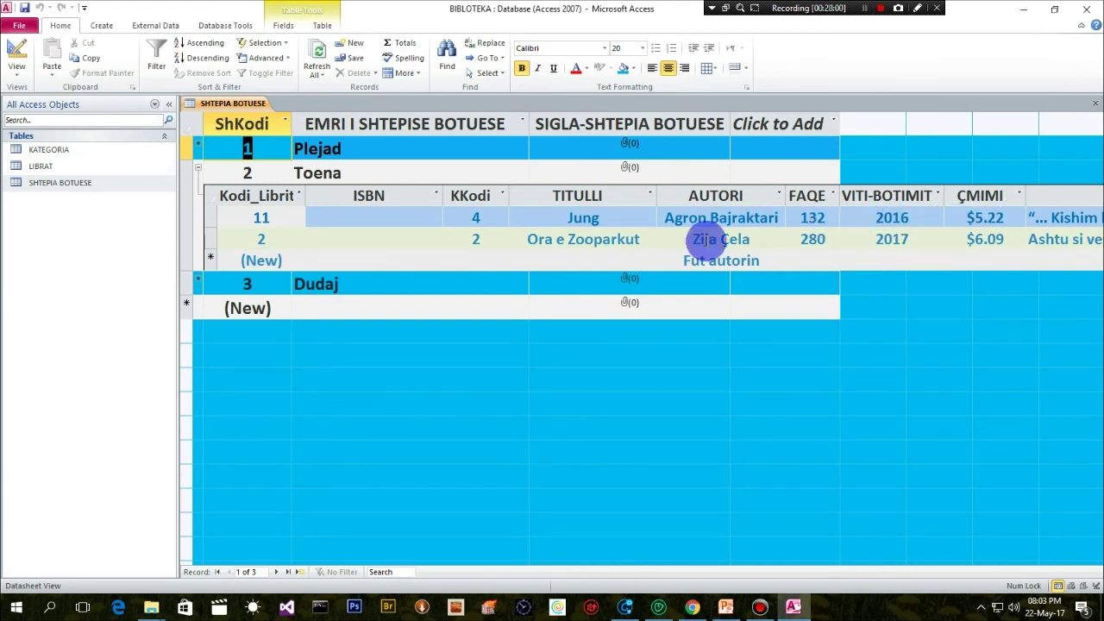
click(202, 172)
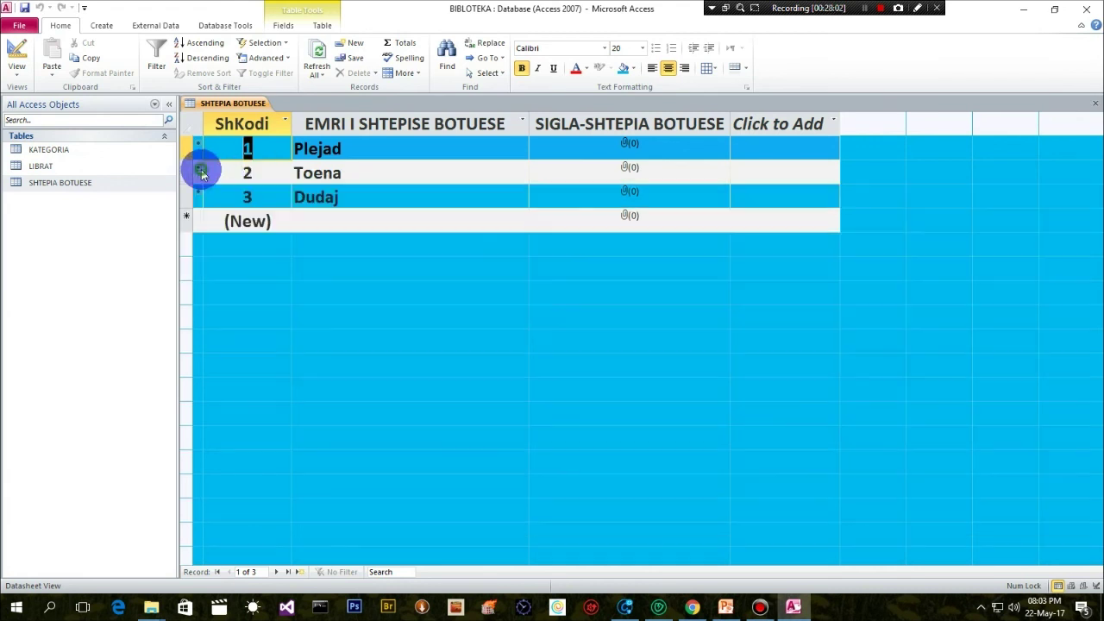
Step: Open the database relationships and arrange KATEGORIA, LIBRAT and SHTEPIA BOTUESE side by side in one row
click(231, 26)
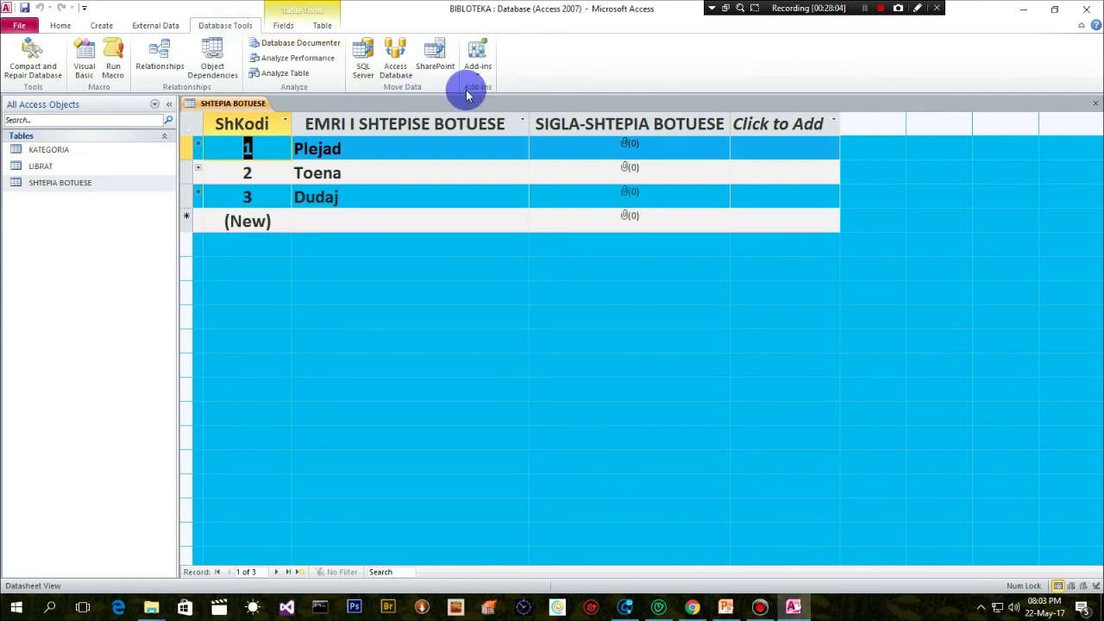
click(158, 59)
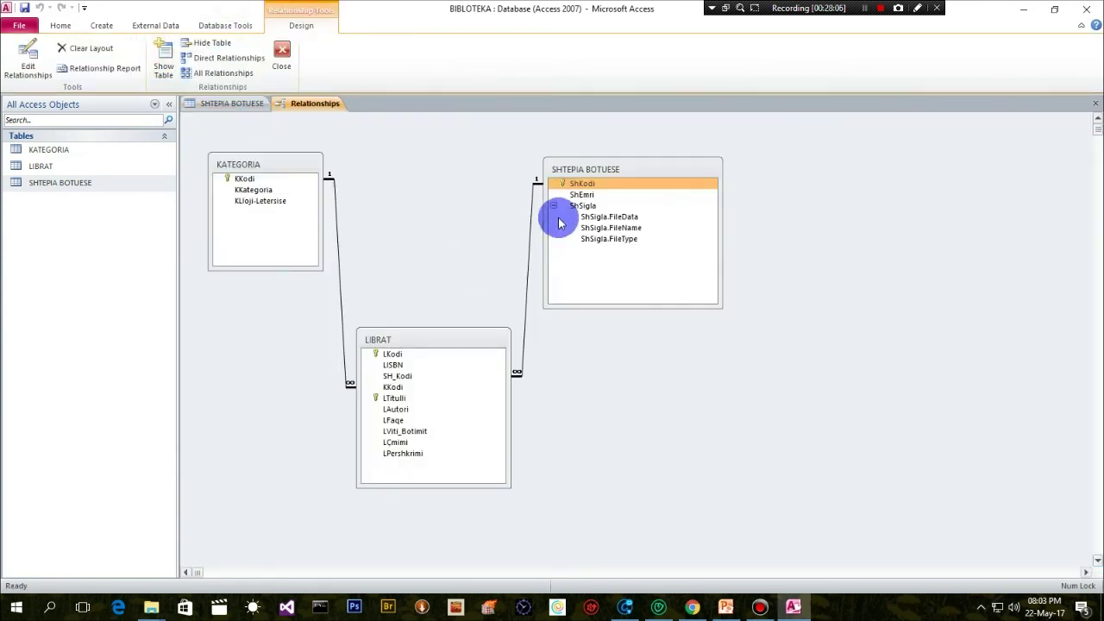
drag(653, 169, 696, 196)
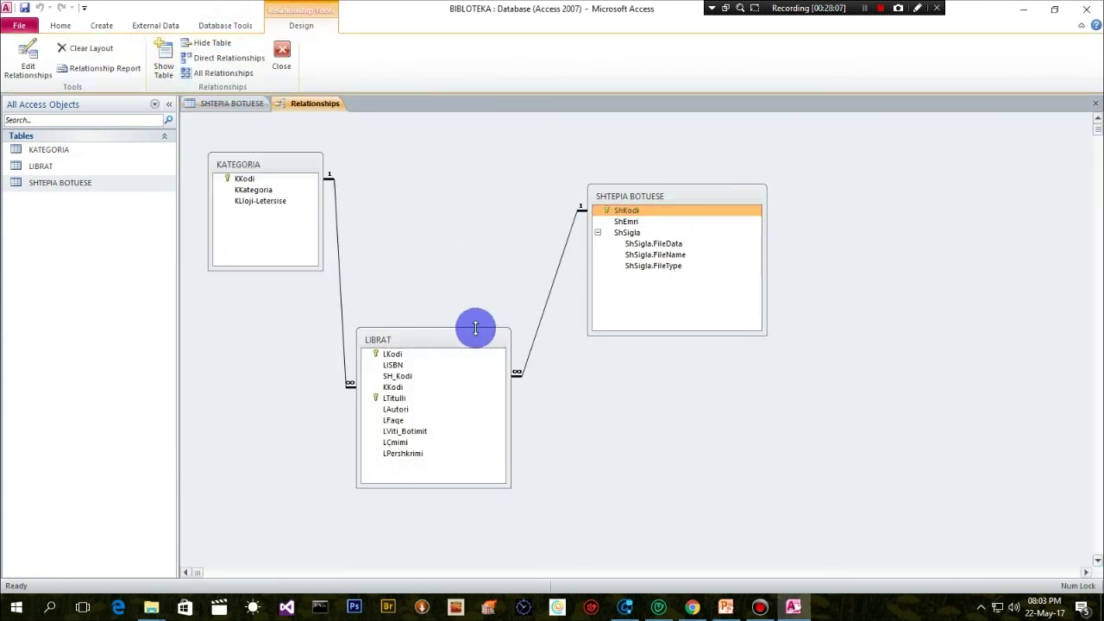
drag(470, 342, 492, 141)
drag(283, 163, 279, 166)
drag(443, 143, 442, 166)
drag(678, 190, 679, 167)
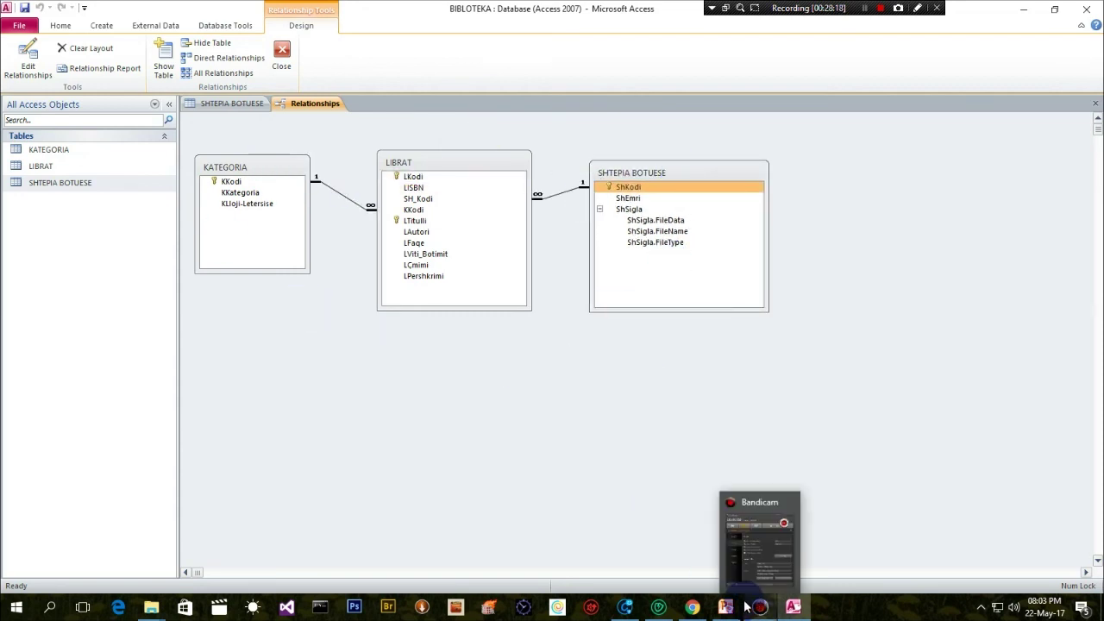
Step: Narrow the LIBRAT box in the relationships diagram and slightly reposition the LIBRAT and SHTEPIA BOTUESE boxes
mouse_move(691, 607)
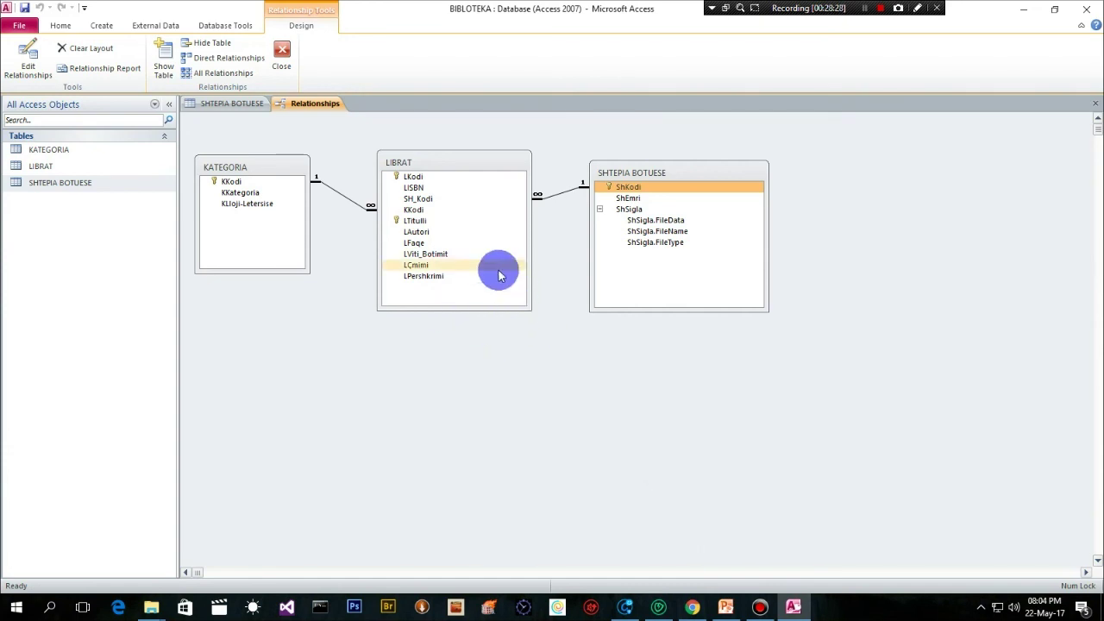
click(504, 278)
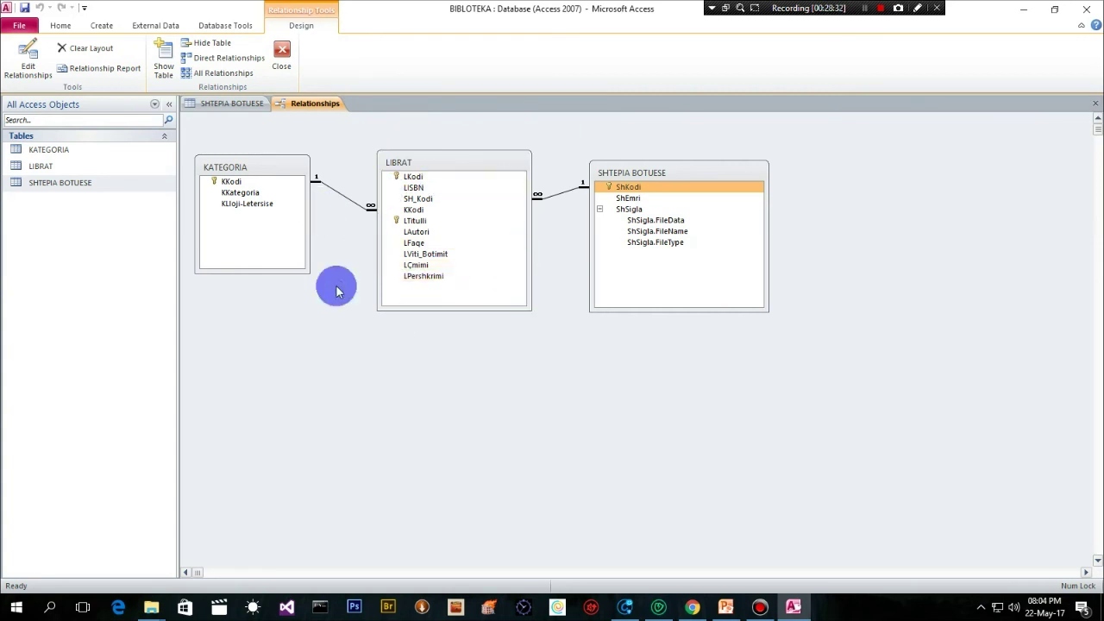
key(Home)
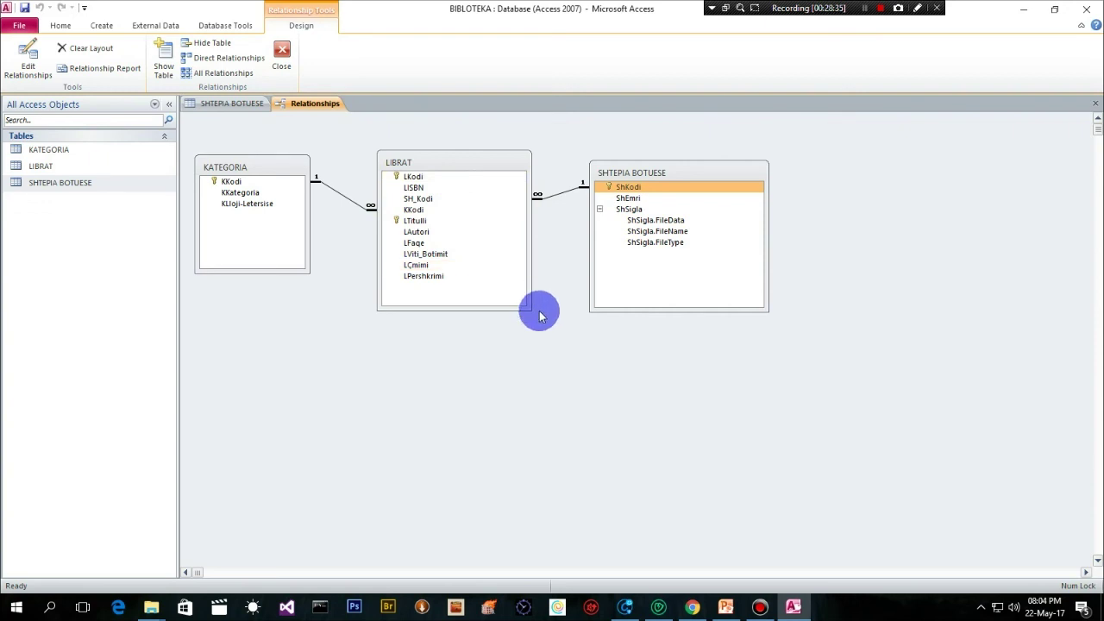
drag(528, 277, 494, 279)
mouse_move(716, 169)
mouse_down()
mouse_move(699, 158)
mouse_move(707, 163)
mouse_up()
drag(460, 157, 443, 158)
Step: Open the LIBRAT table and give its datasheet more room by collapsing the object list and the ribbon
click(235, 104)
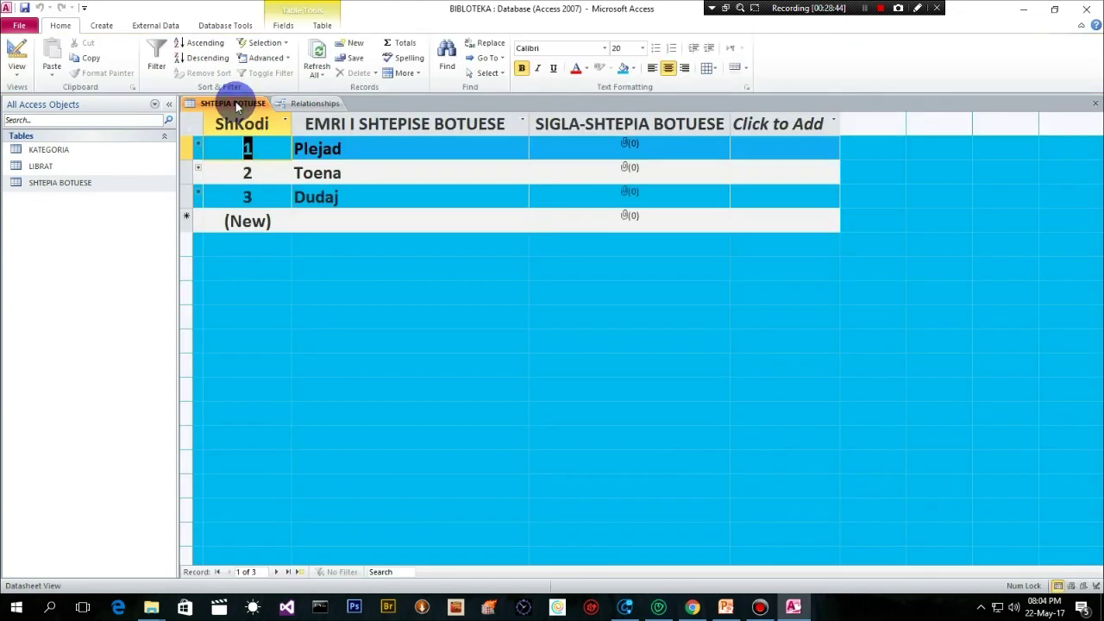
double_click(41, 166)
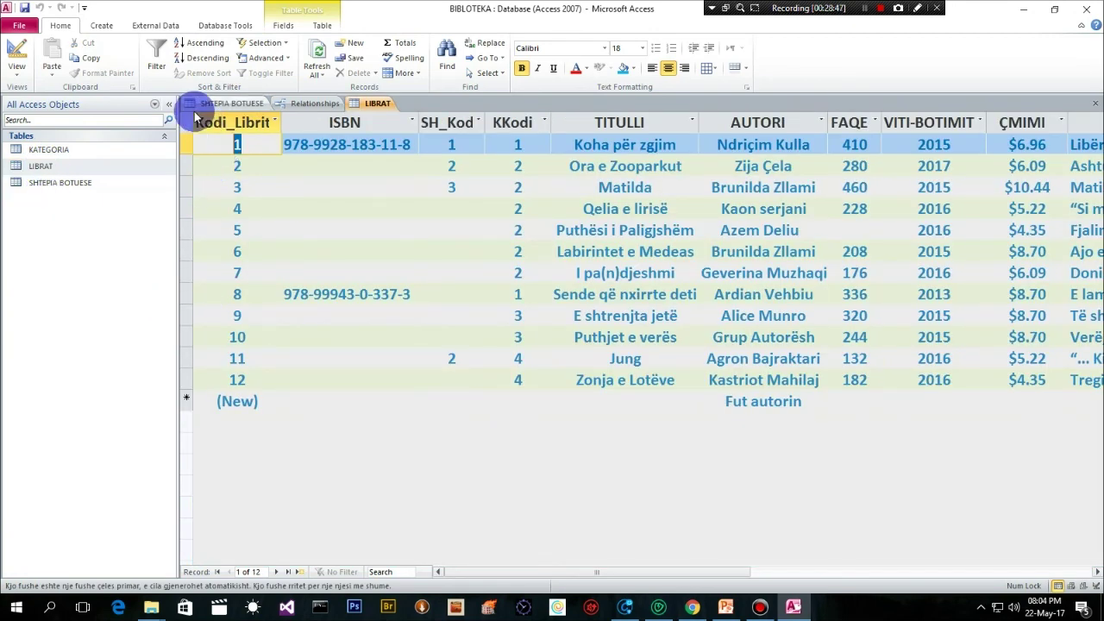
click(169, 104)
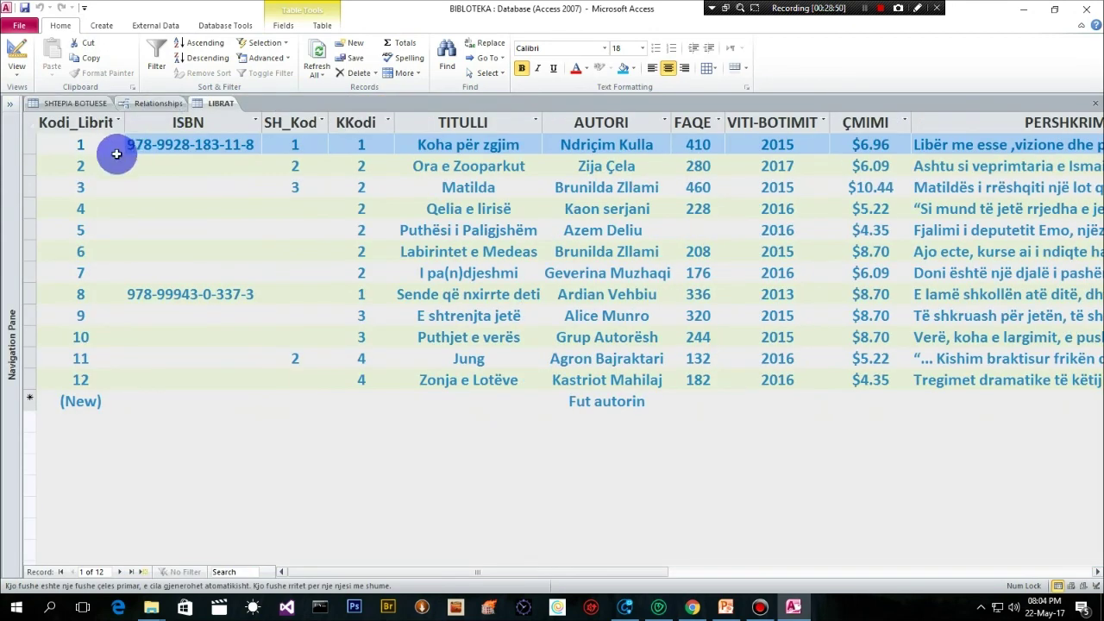
click(921, 7)
click(1083, 26)
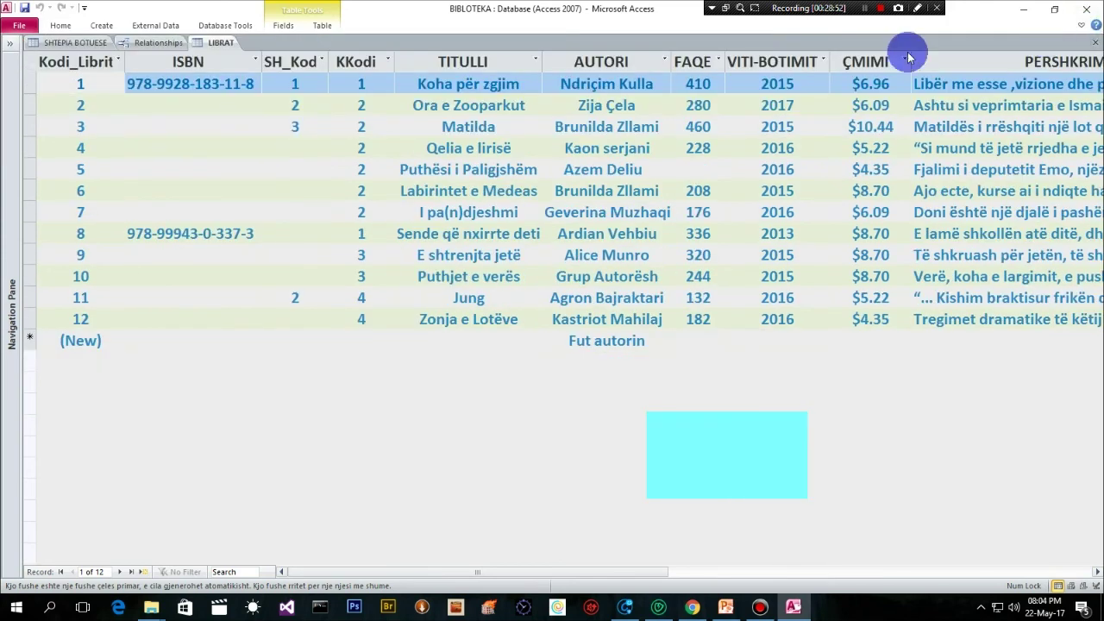
click(82, 43)
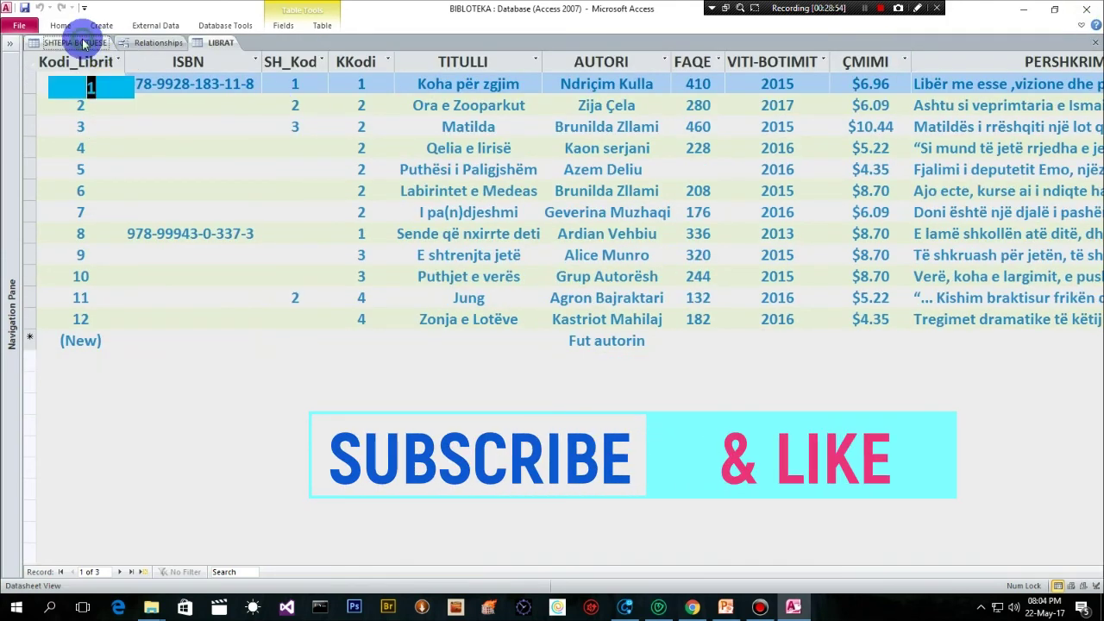
click(212, 42)
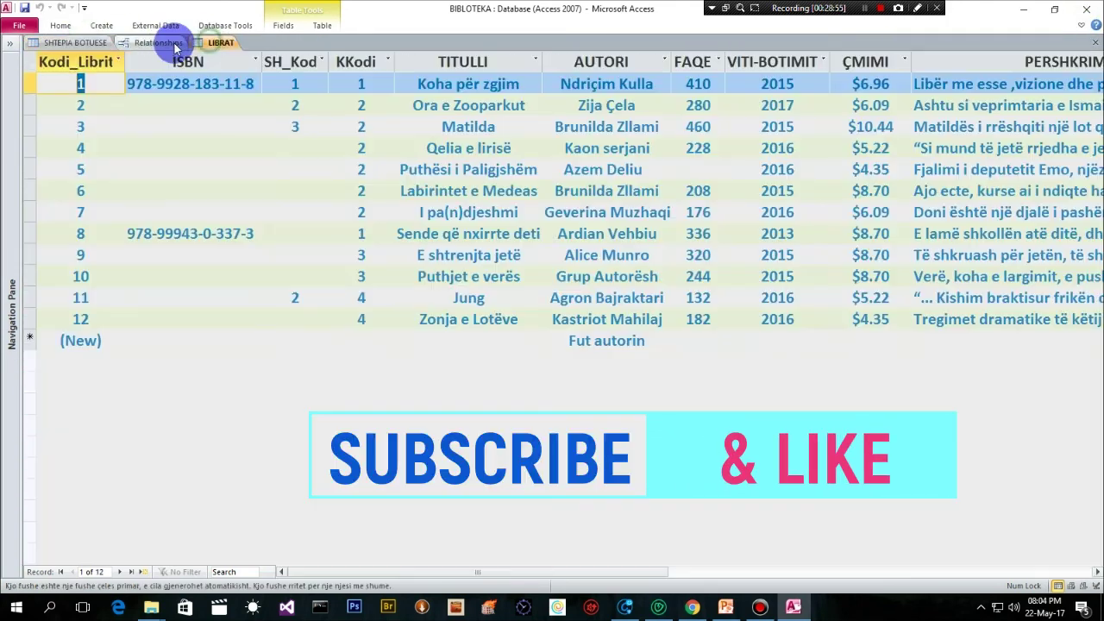
Step: Restore the object list, open KATEGORIA, and expand categories 2, 4 and 3 to view their linked books
click(11, 47)
double_click(50, 92)
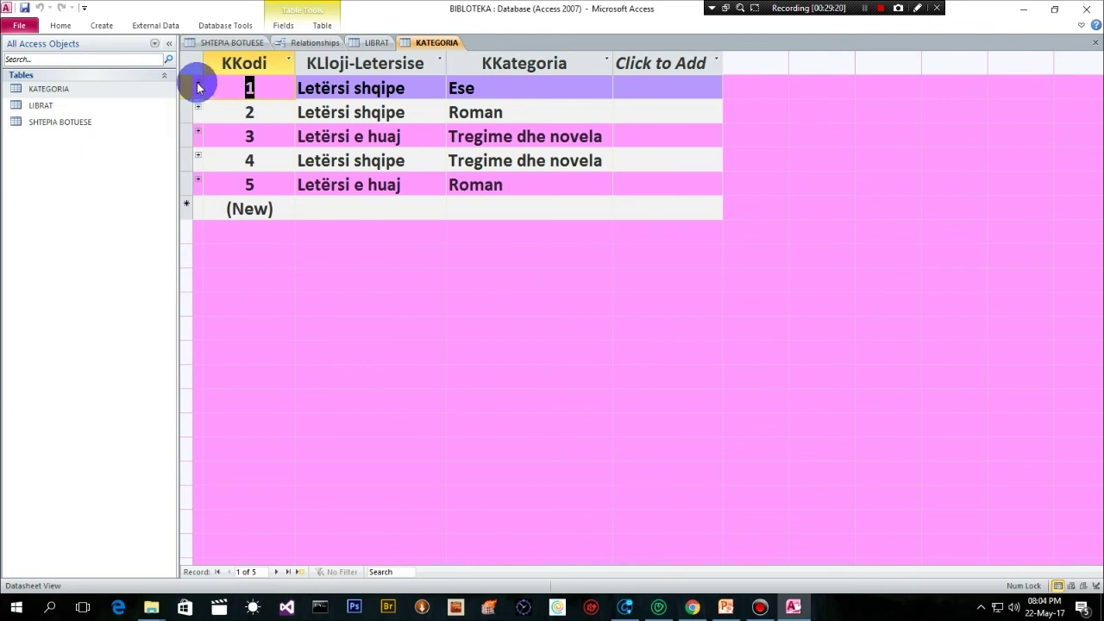
click(198, 109)
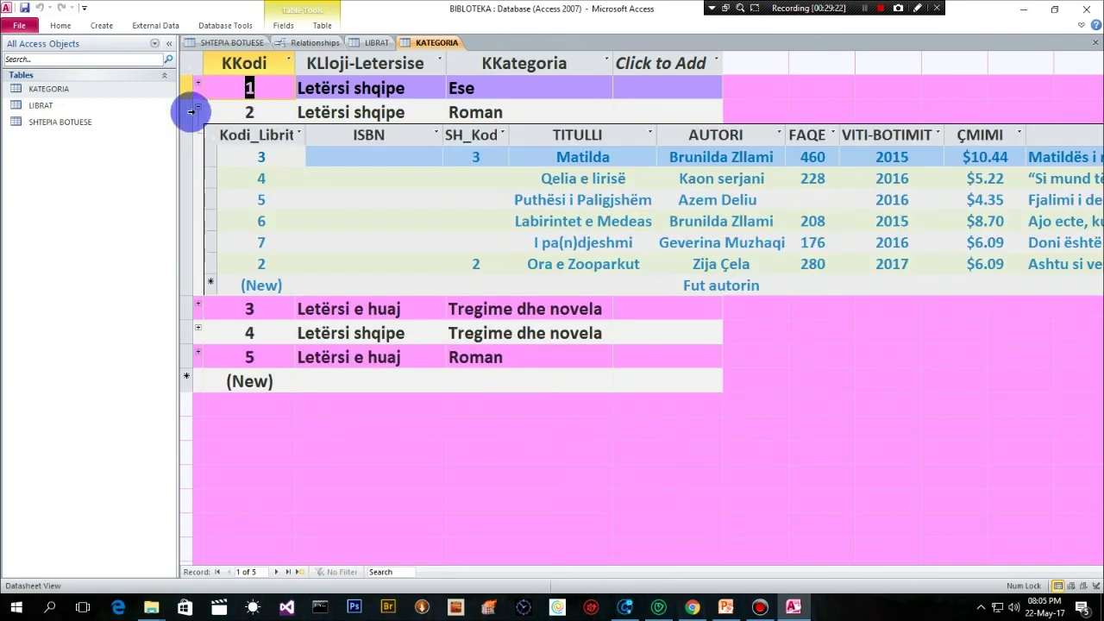
click(198, 336)
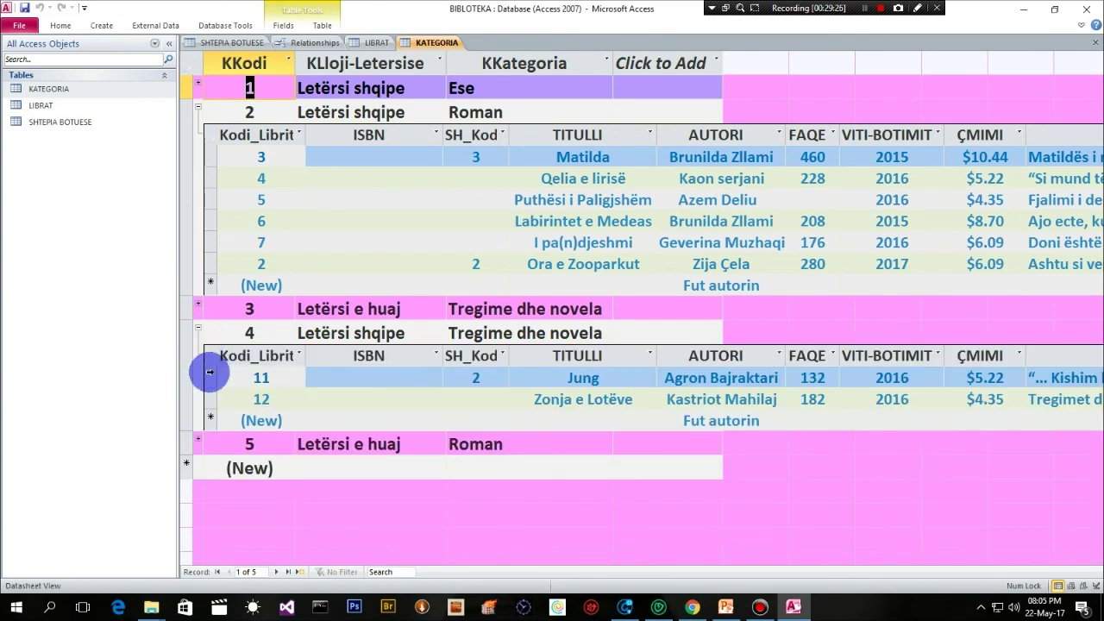
click(199, 308)
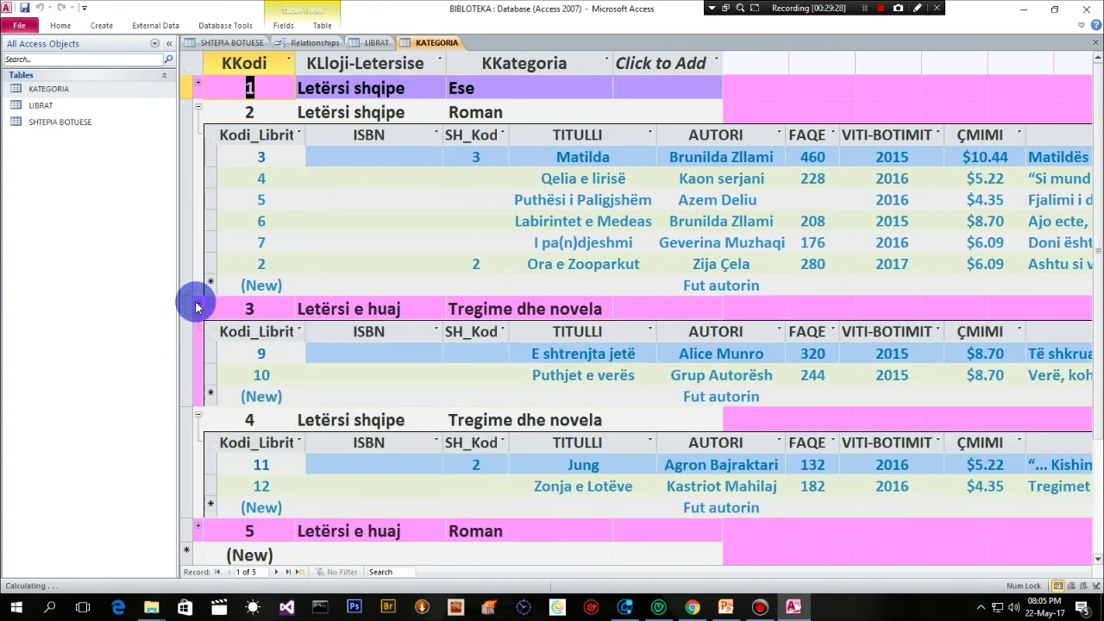
Step: Collapse the object list, go to the SHTEPIA BOTUESE table and expand publisher Toena to view its linked books
click(168, 44)
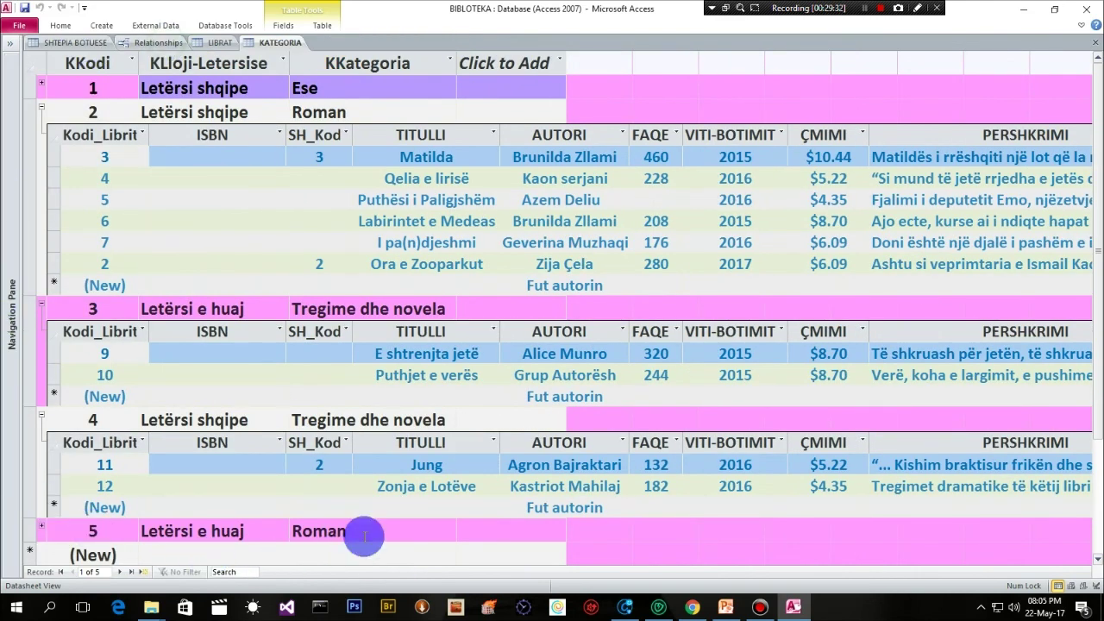
click(220, 43)
click(88, 40)
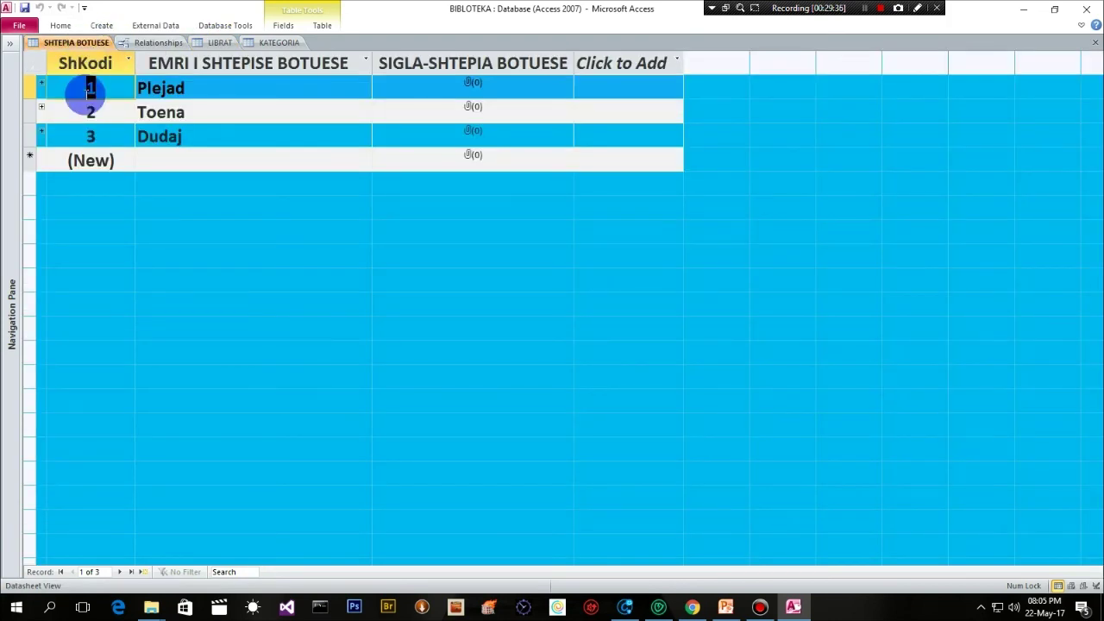
click(41, 112)
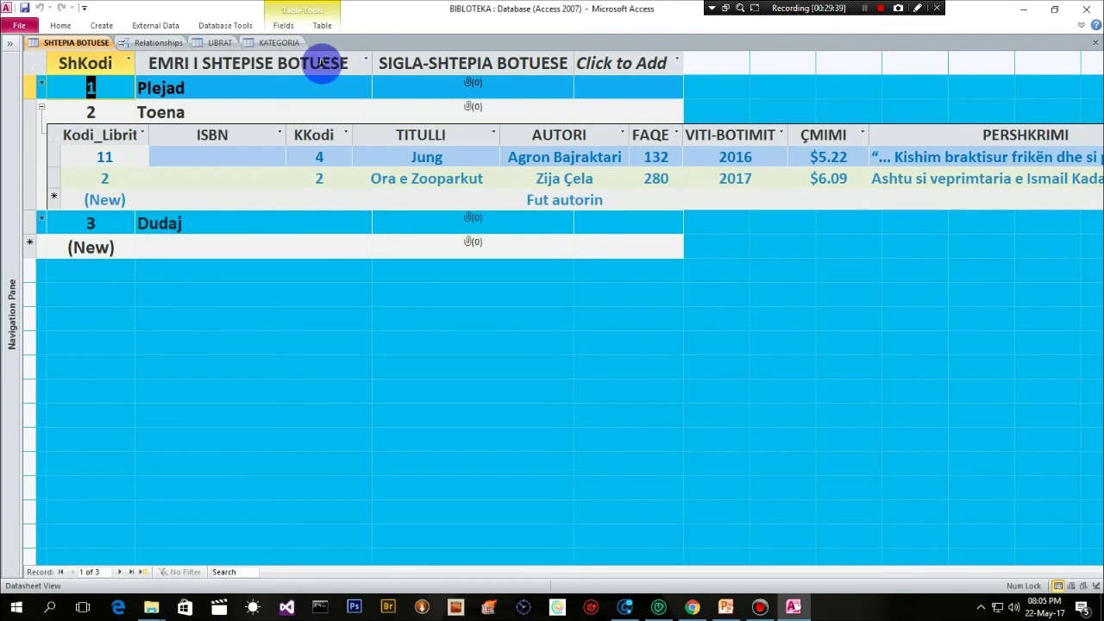
Step: Compare the KATEGORIA, SHTEPIA BOTUESE and LIBRAT datasheets to review how books link to categories and publishers, ending on KATEGORIA
click(270, 45)
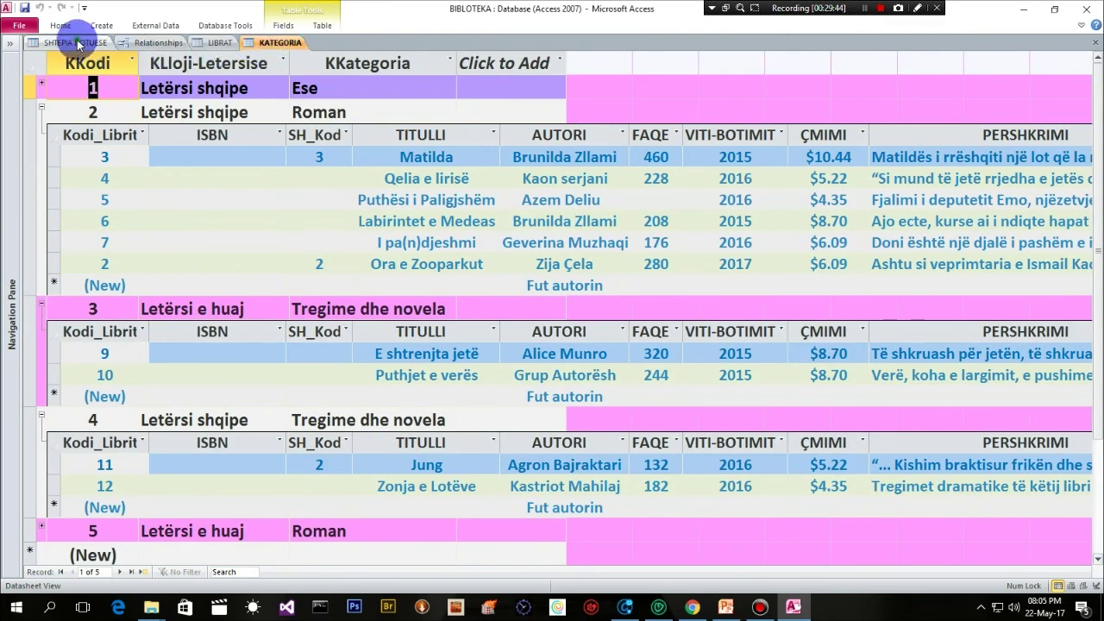
click(78, 45)
click(278, 45)
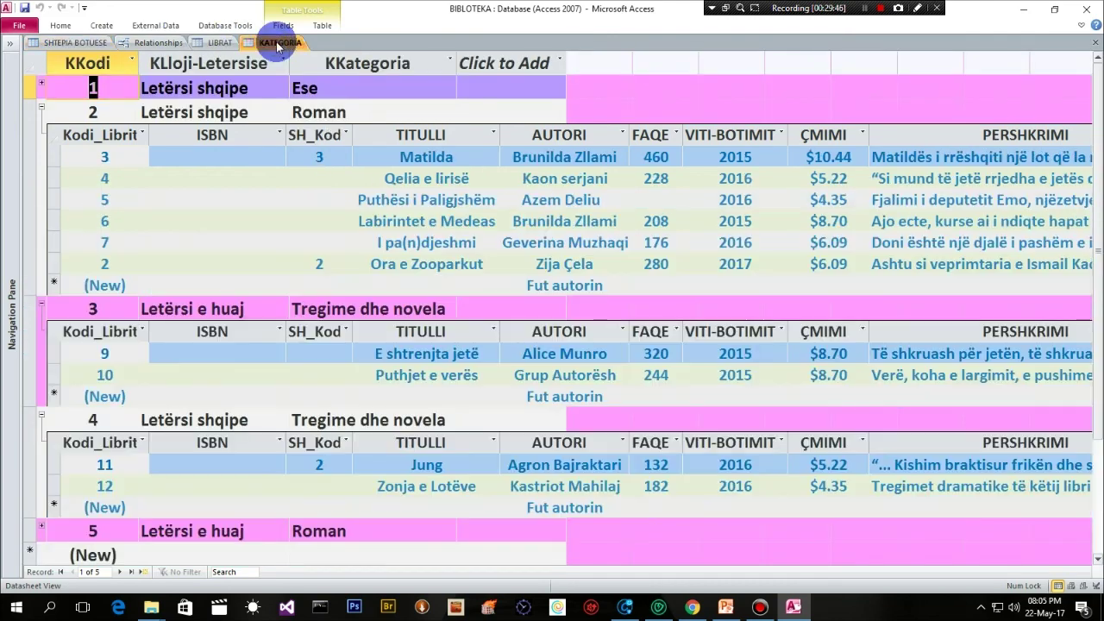
click(218, 44)
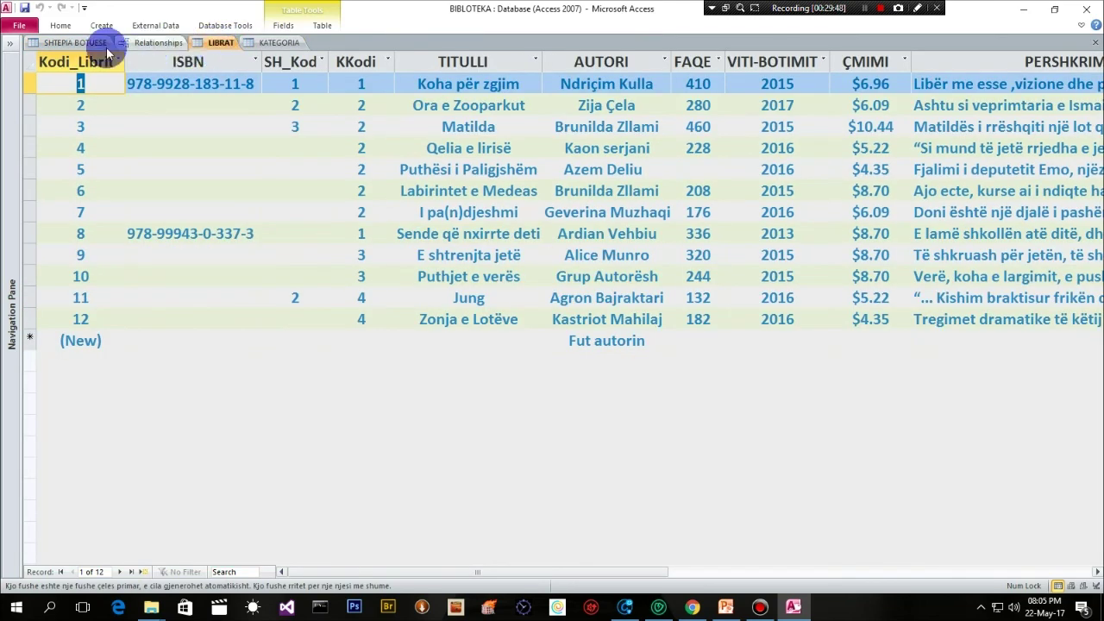
click(71, 44)
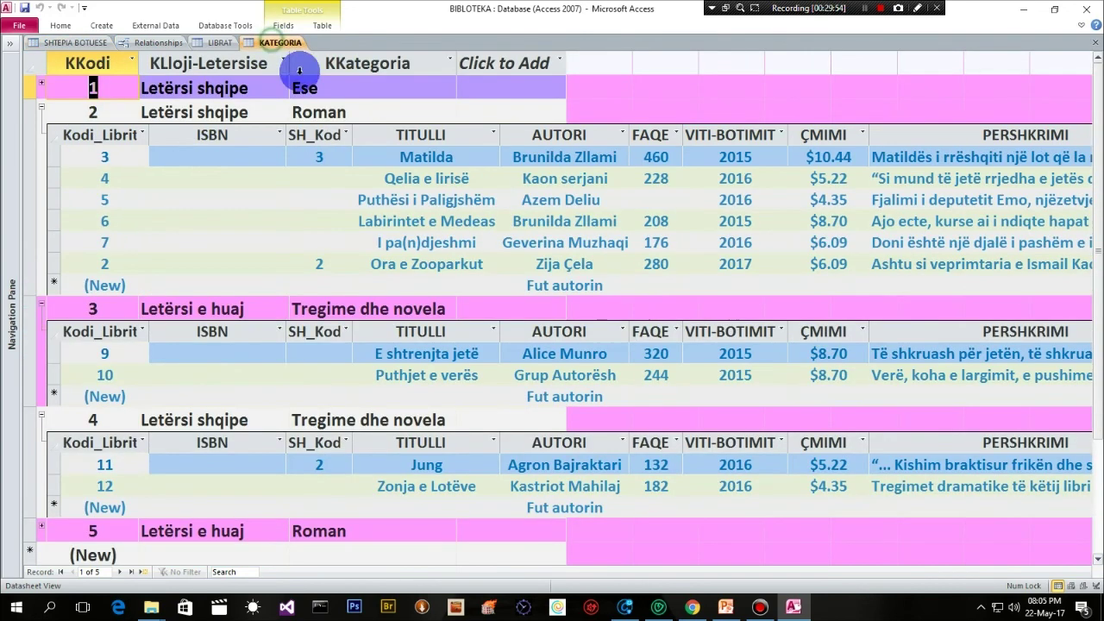
click(276, 42)
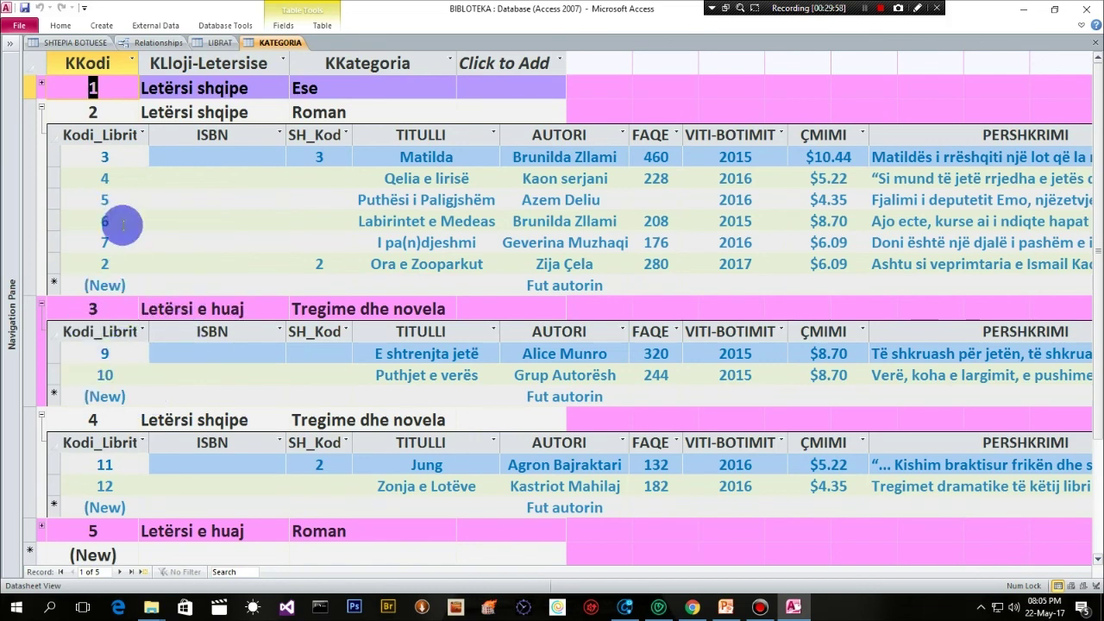
Step: Expand category 1 (Ese) in KATEGORIA to view its linked books, and collapse categories 2, 3 and 4
click(40, 83)
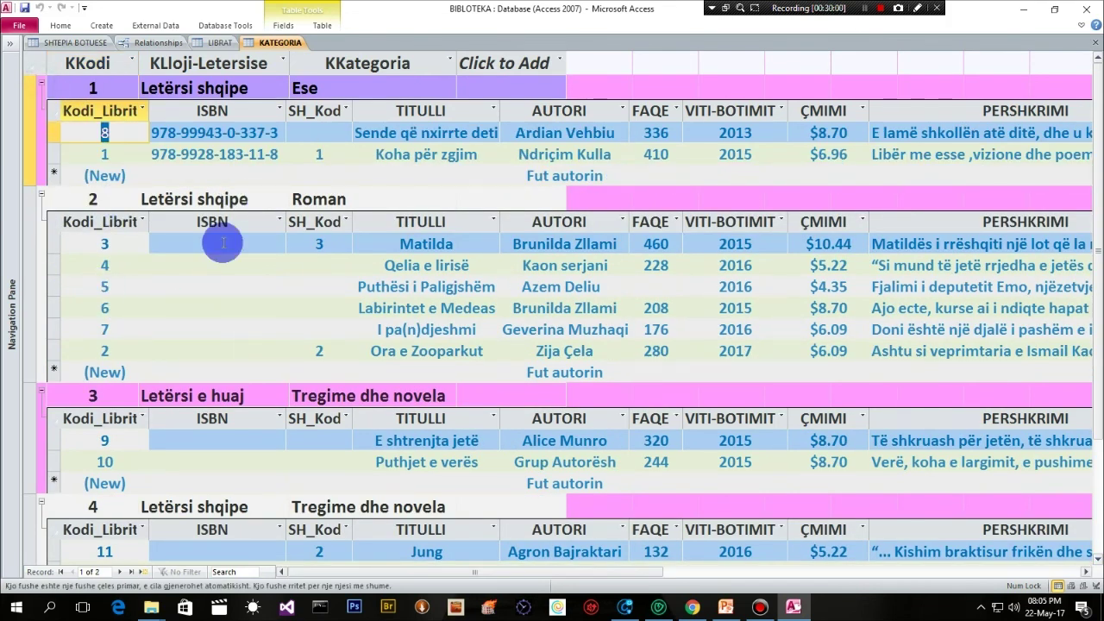
click(42, 198)
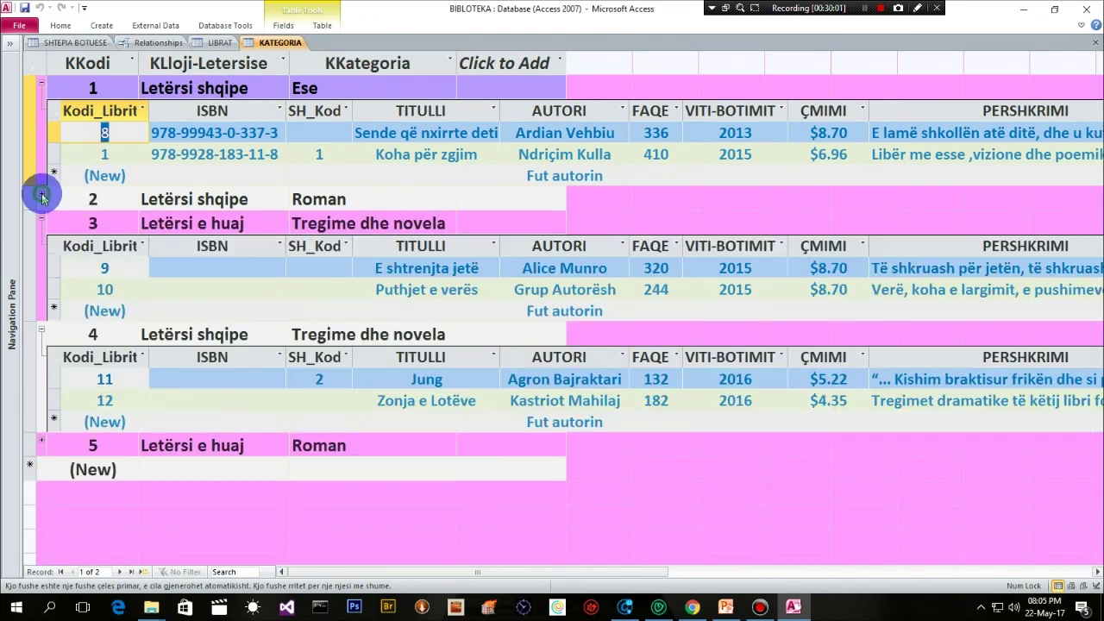
click(40, 219)
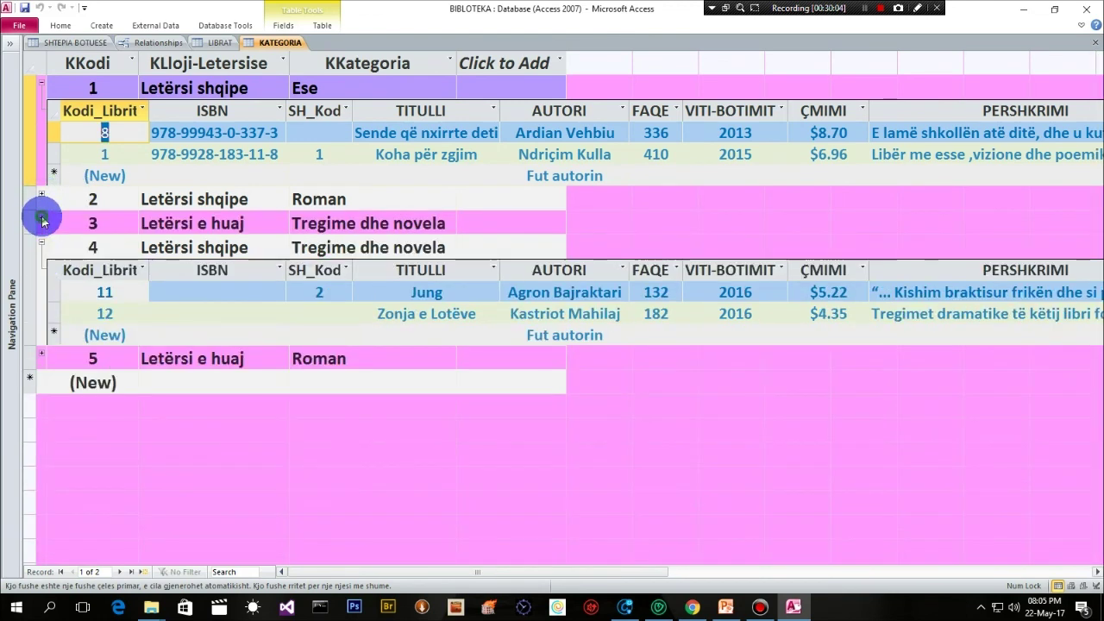
click(41, 245)
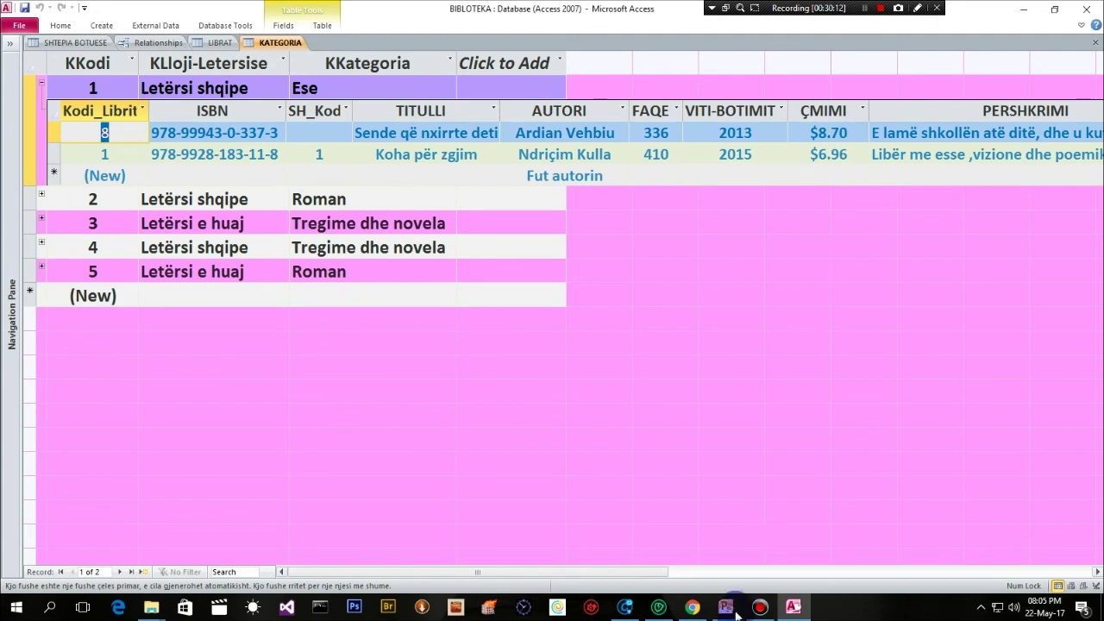
Step: Switch to the ACCESS 2010-PREZANTIM presentation in PowerPoint to view the slide on many-to-many relationships
mouse_move(741, 612)
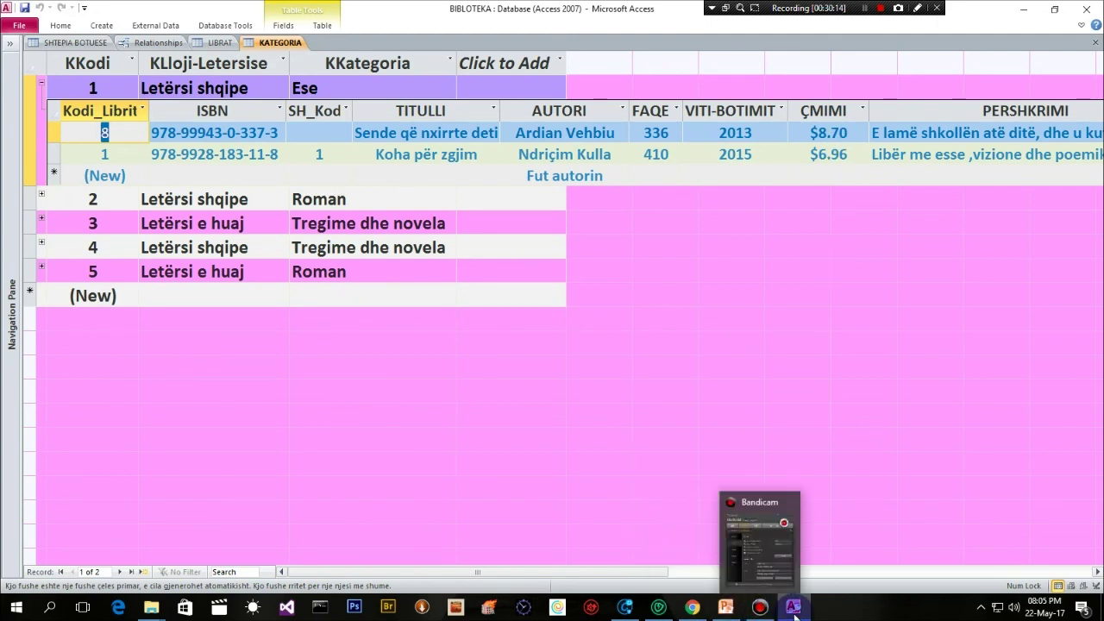
mouse_move(794, 614)
click(725, 605)
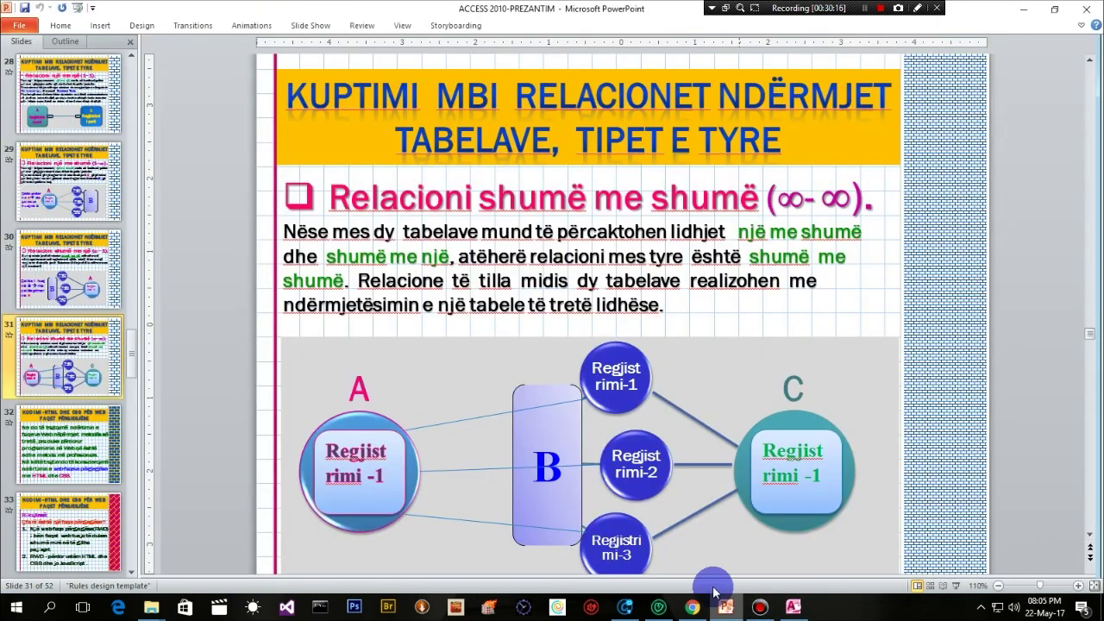